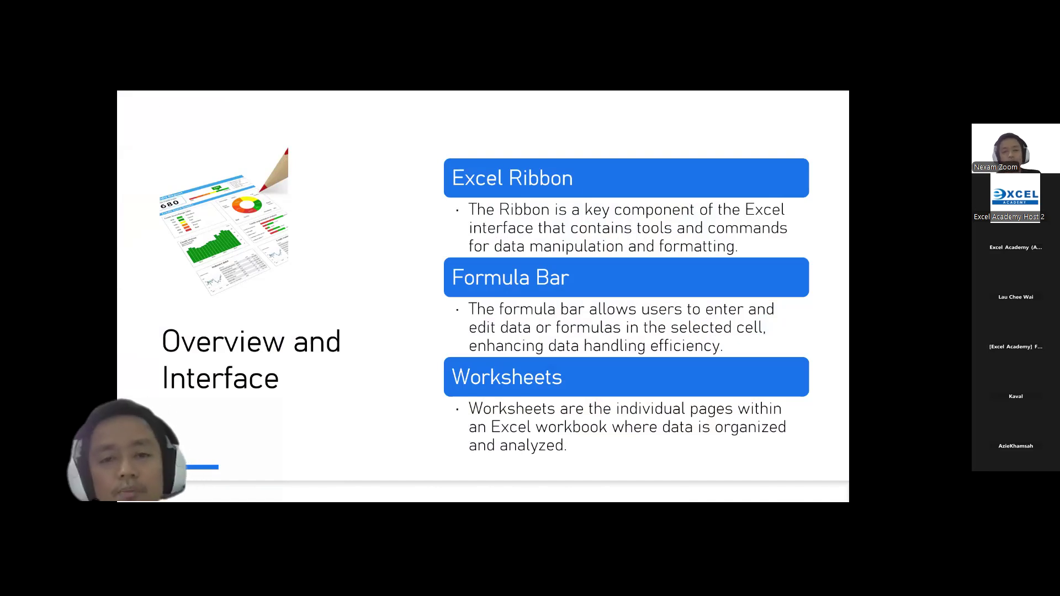
Step: Switch from the PowerPoint slide show to the blank Excel workbook Book1
key("alt+Tab")
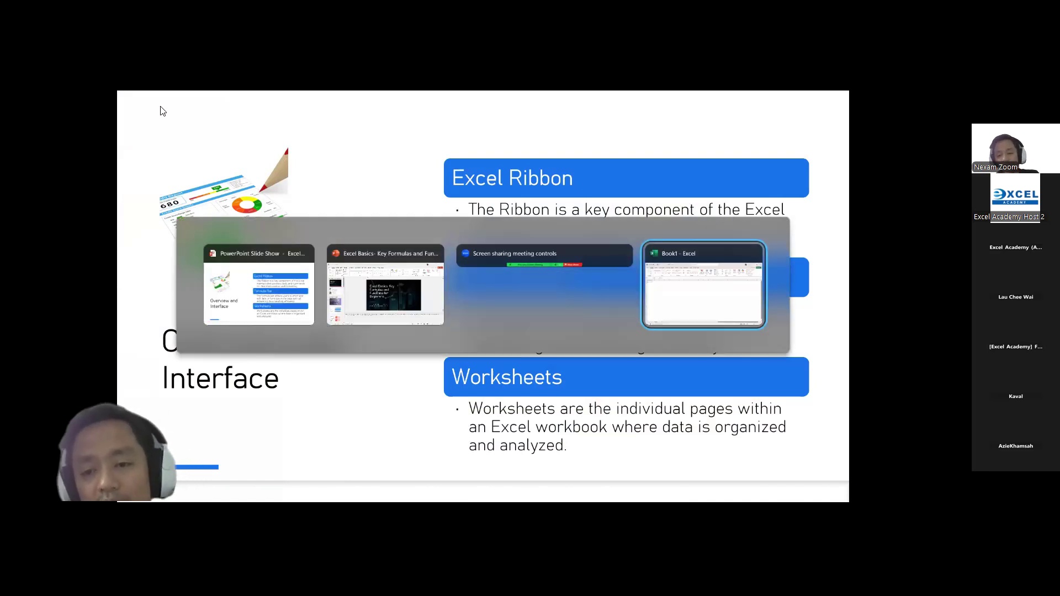
key("alt+Tab")
key("alt+Tab")
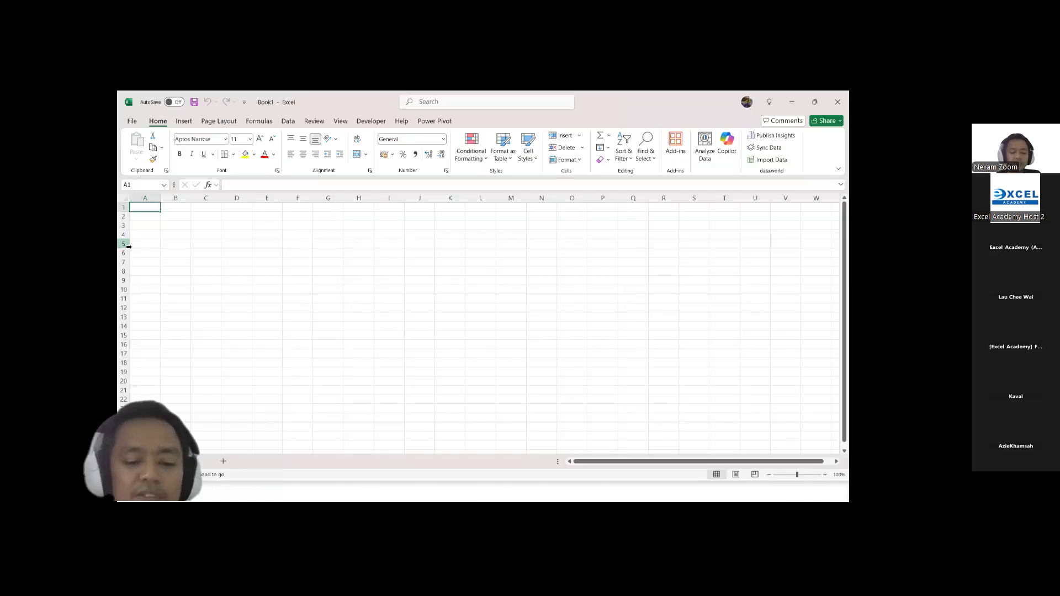
Step: Find ZoomIt.exe through the Windows search and launch it
key("super+r")
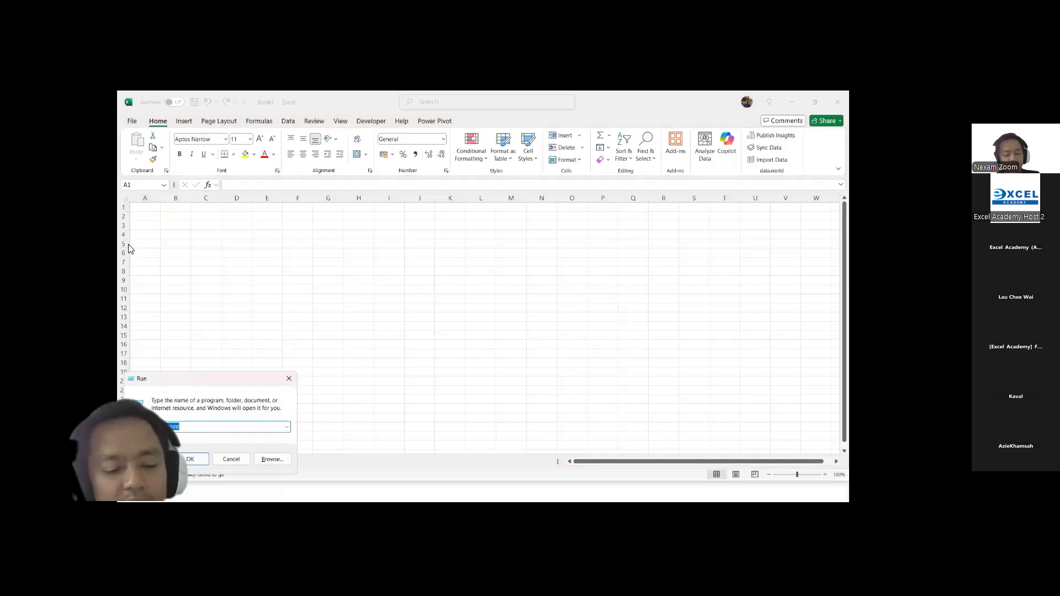
key("Escape")
key("super")
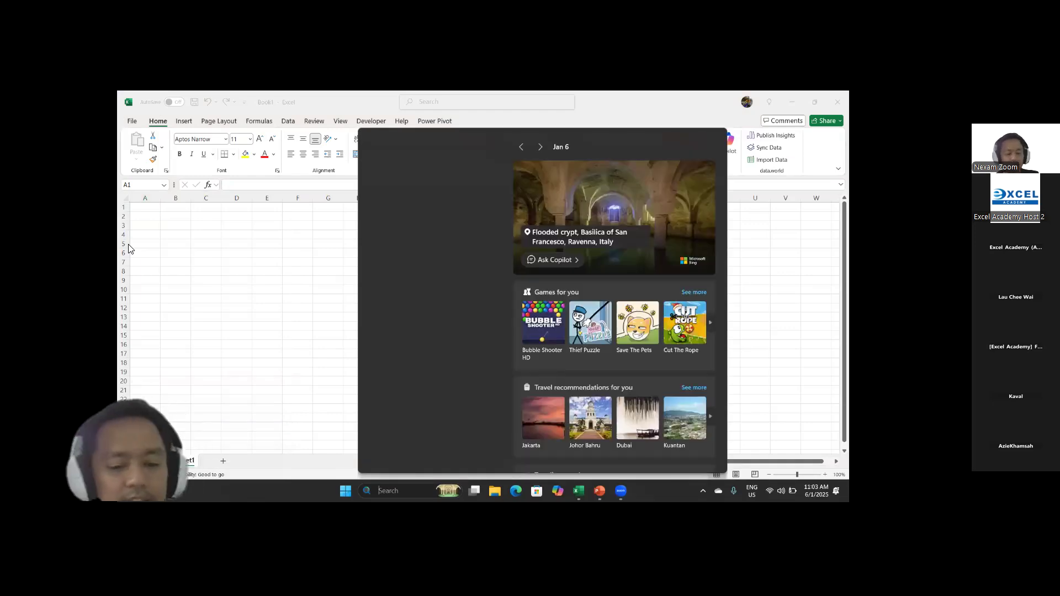
type("zoom")
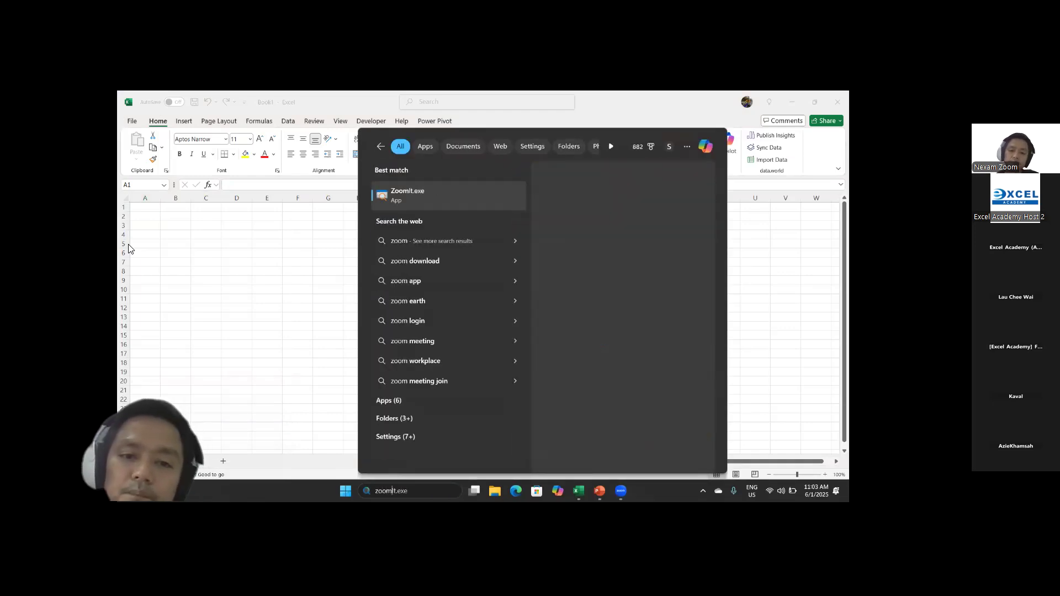
left_click(409, 200)
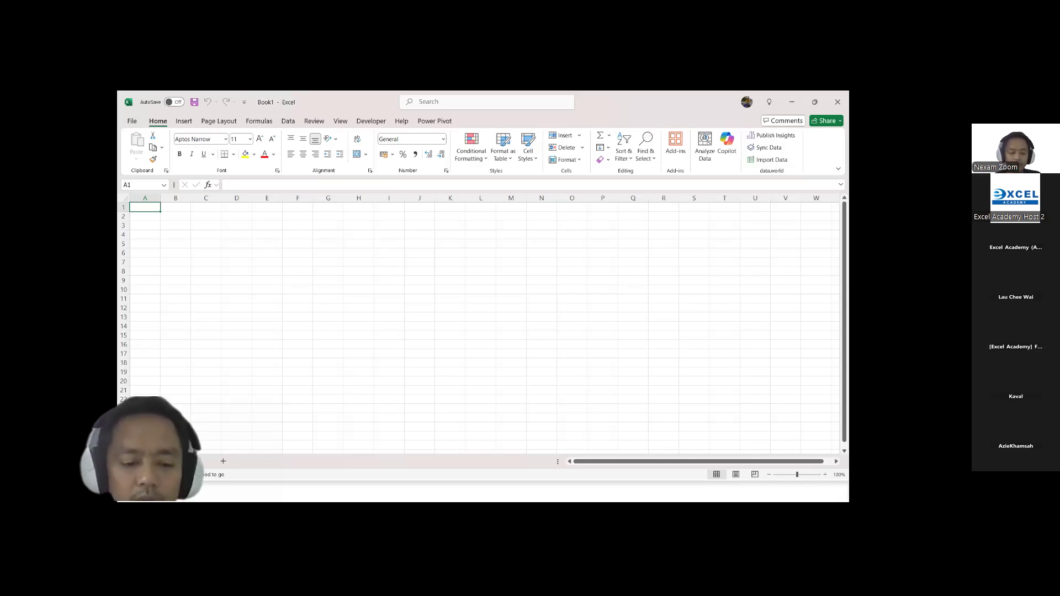
Step: Check the hidden system tray icons from the desktop and return to the Book1 workbook in Excel
left_click(579, 491)
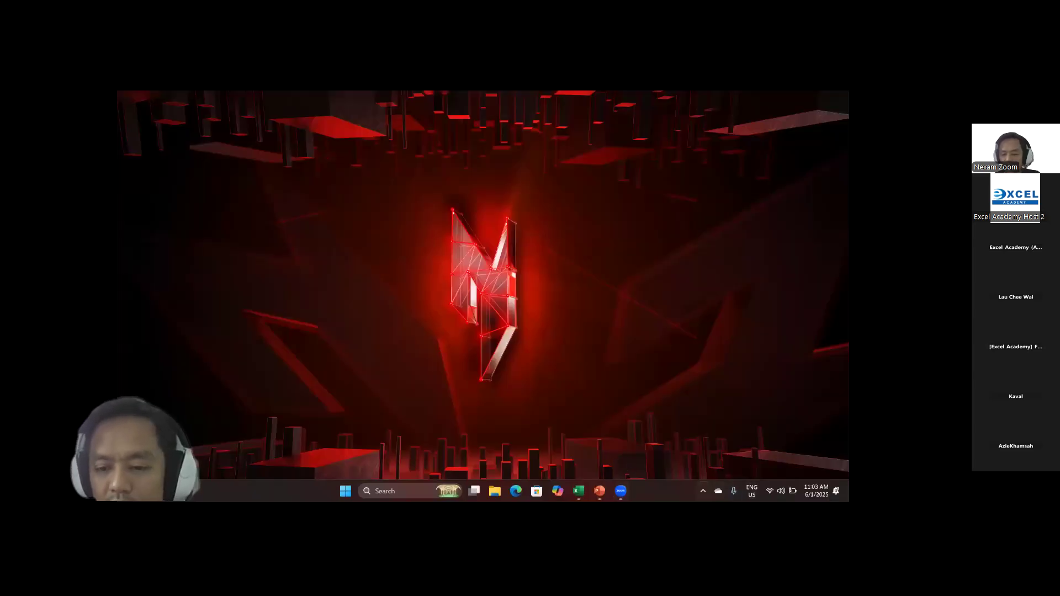
left_click(703, 491)
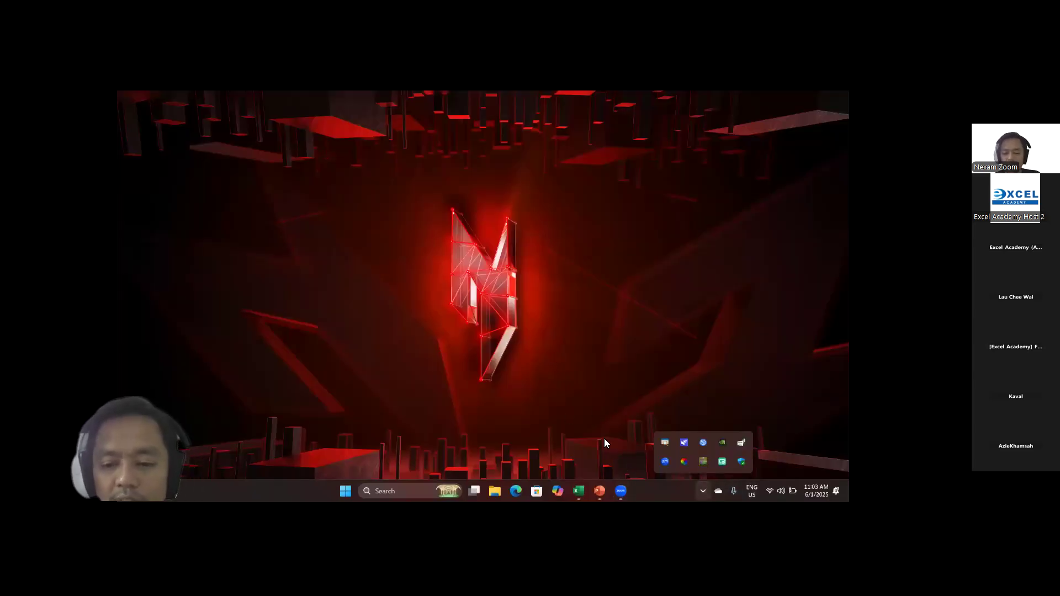
left_click(703, 491)
left_click(599, 490)
left_click(651, 445)
left_click(579, 491)
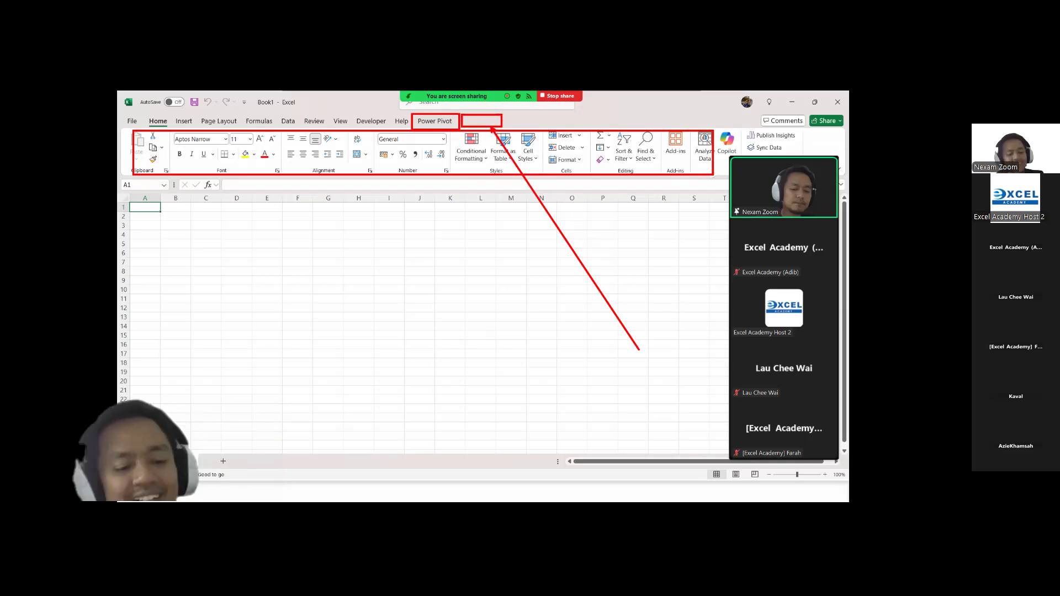
key("Escape")
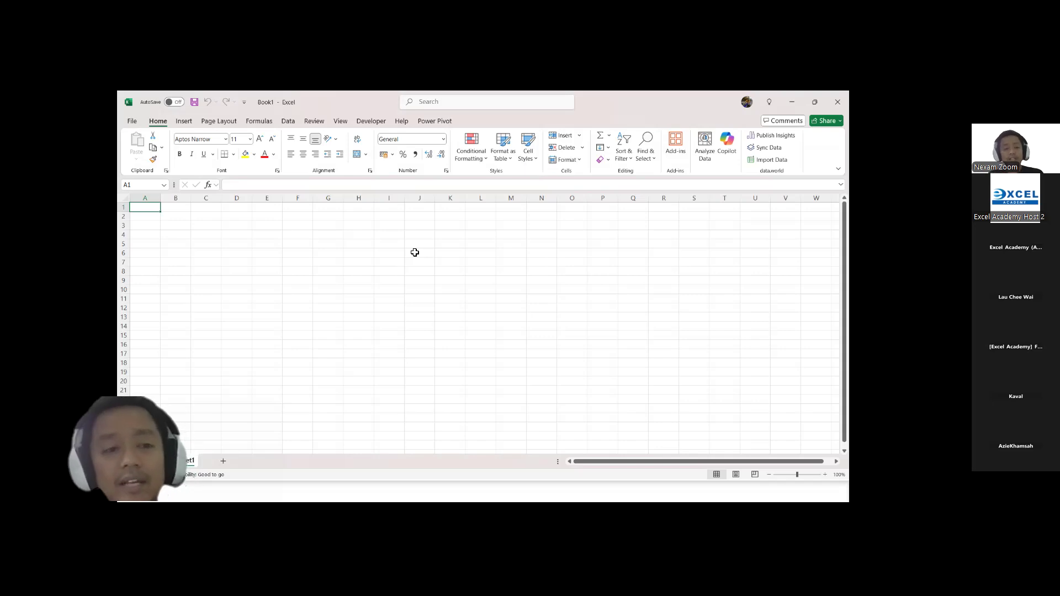
Step: Enter the column headers No, Data 1 and Date in cells A1 to C1
left_click(155, 217)
key("Up")
type("No")
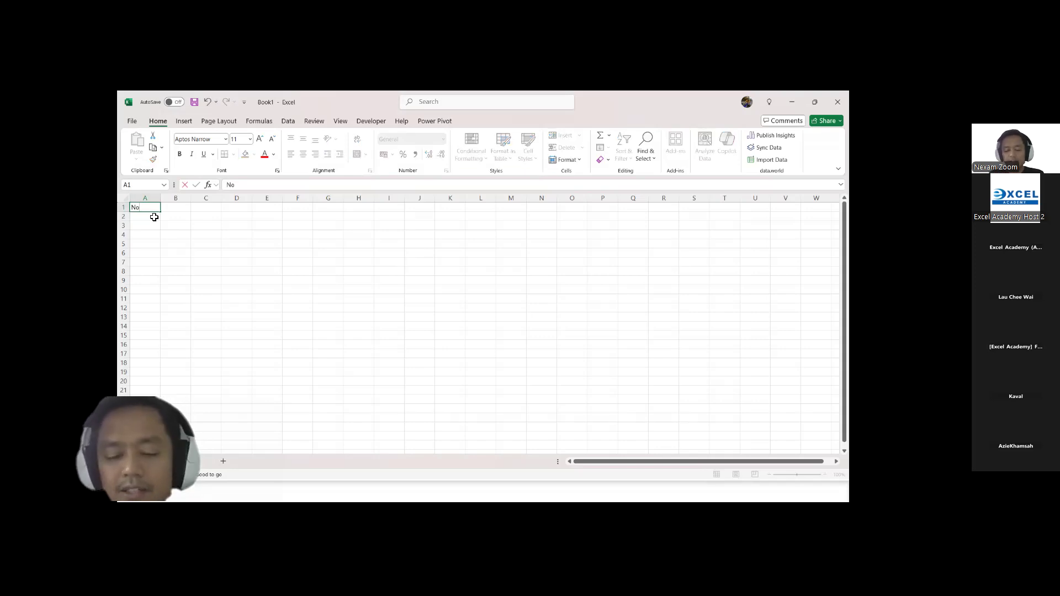
key("Tab")
type("Data")
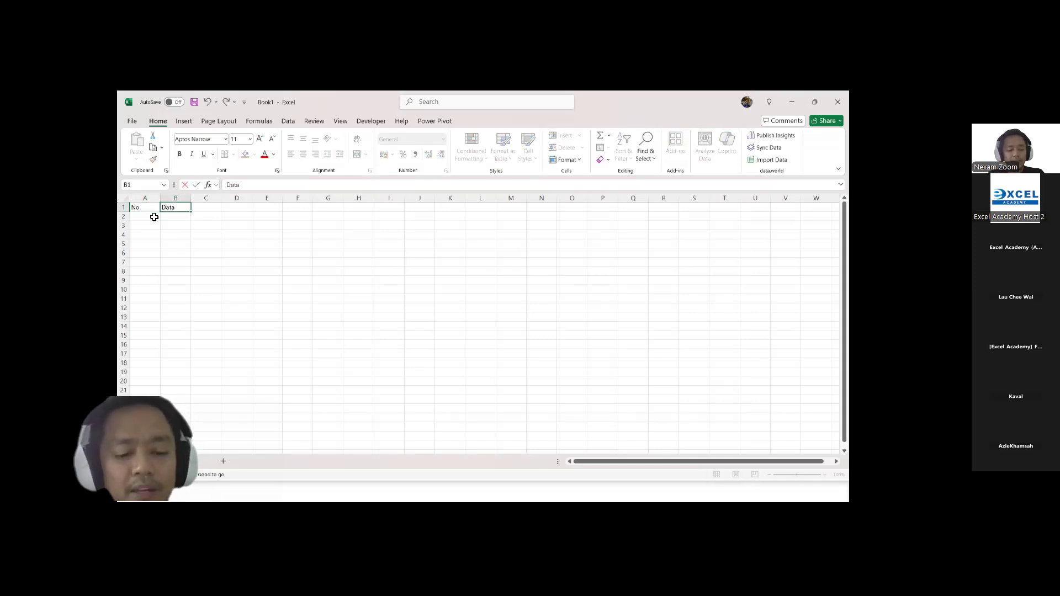
type(" 1")
key("Tab")
type("Date")
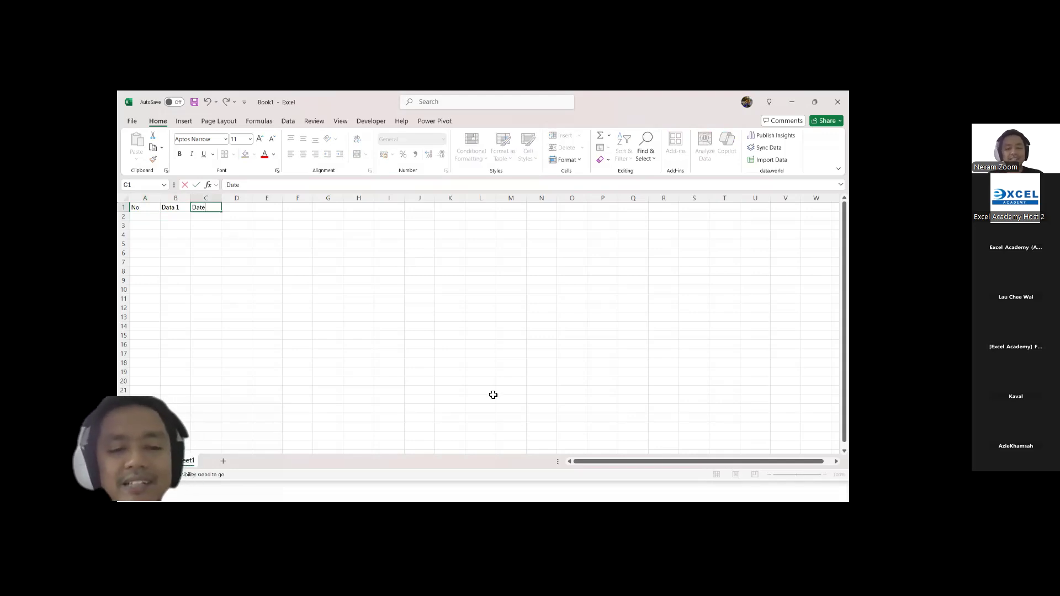
left_click(700, 449)
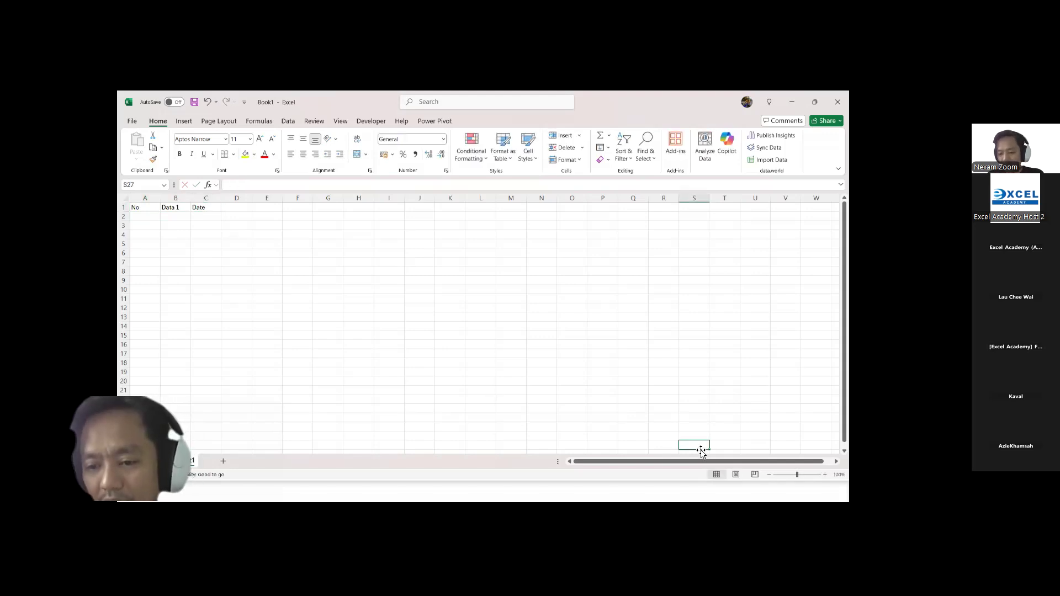
Step: Fill the No column with 1, 2, 3 and 4 in cells A2 to A5
left_click(825, 475)
left_click(825, 475)
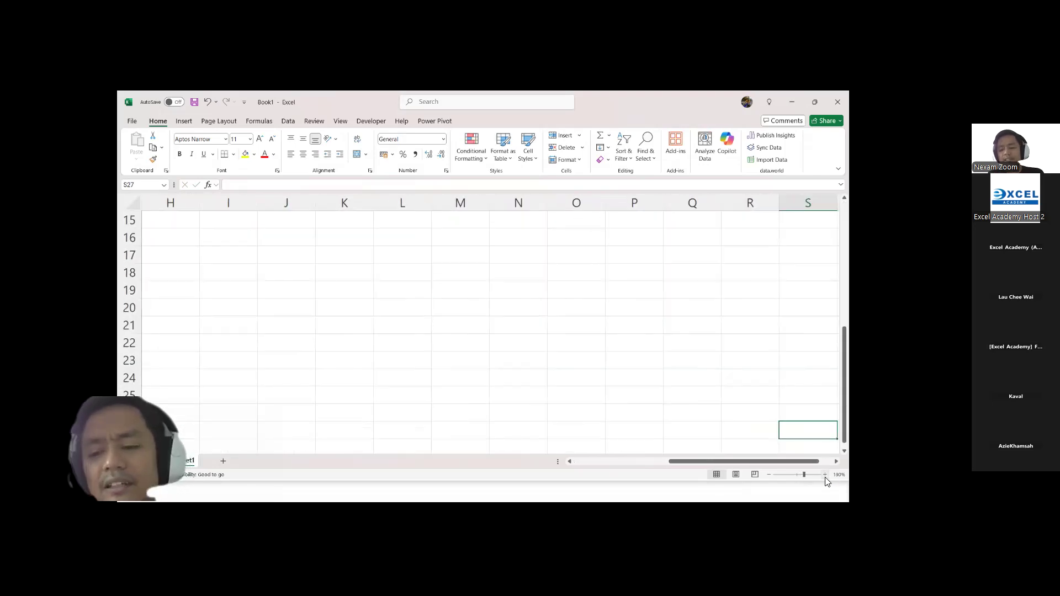
left_click(825, 475)
scroll(376, 386, "left", 3)
scroll(376, 386, "up", 5)
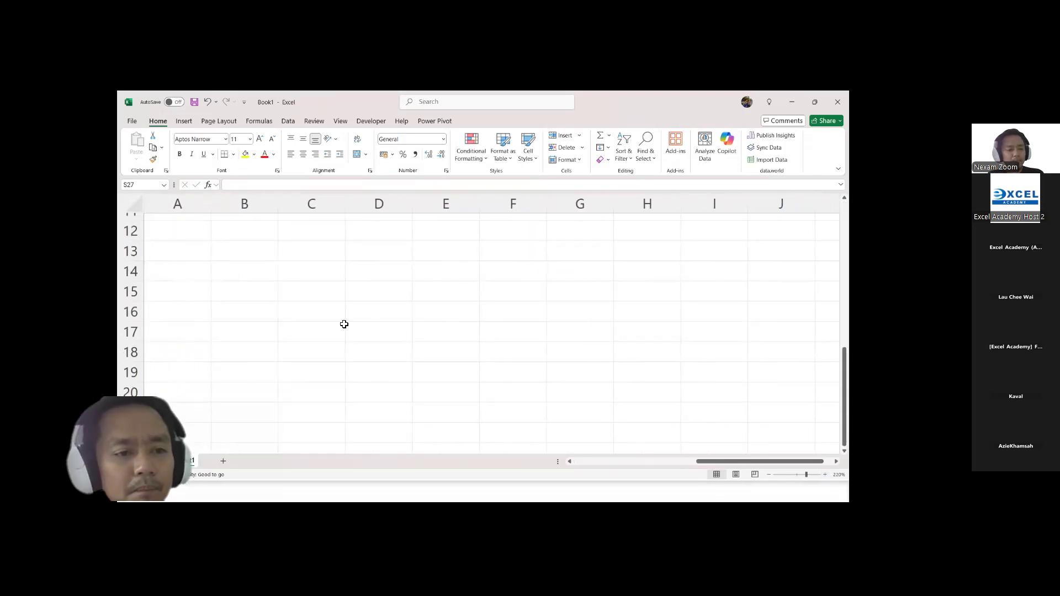
left_click(177, 252)
type("1")
key("Return")
type("2")
key("Return")
type("3")
key("Return")
type("4")
key("Return")
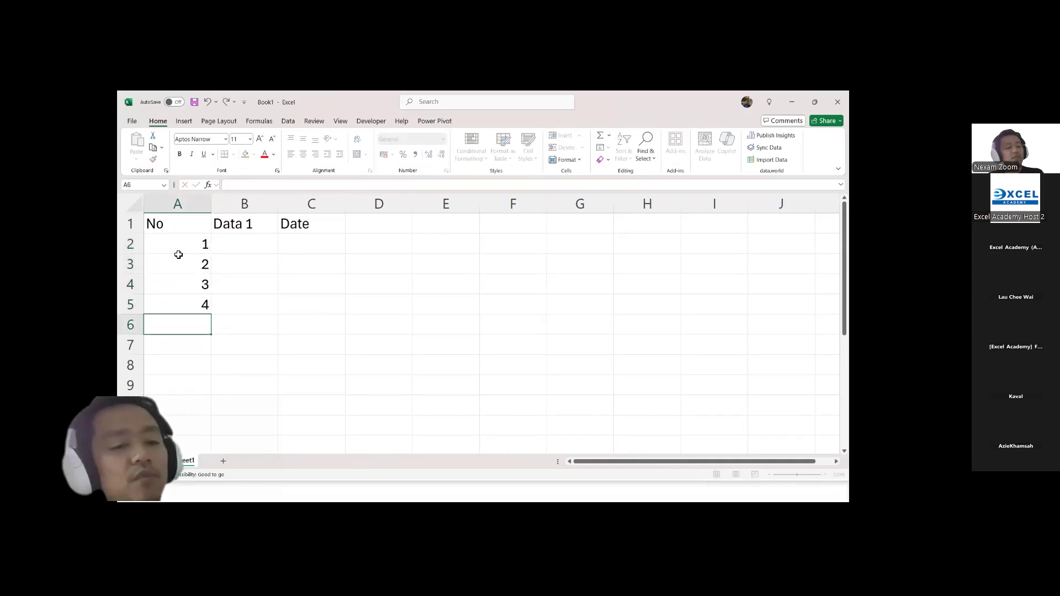
Step: Fill the Data 1 column with 23, 25, 67 and 45 in cells B2 to B5
key("Right")
key("Up")
key("Up")
Step: Enter the date 3/2/2015 in cell C2, the first row under the Date header
key("Up")
key("Up")
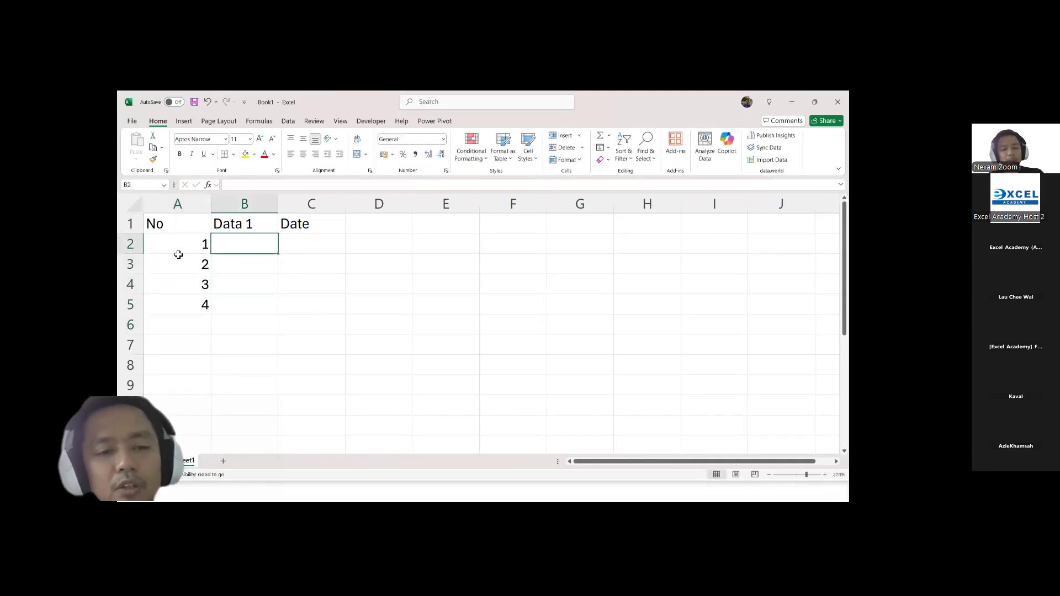
type("23")
key("Return")
type("25")
key("Return")
type("67")
key("Return")
type("45")
key("Tab")
key("Up")
key("Up")
key("Up")
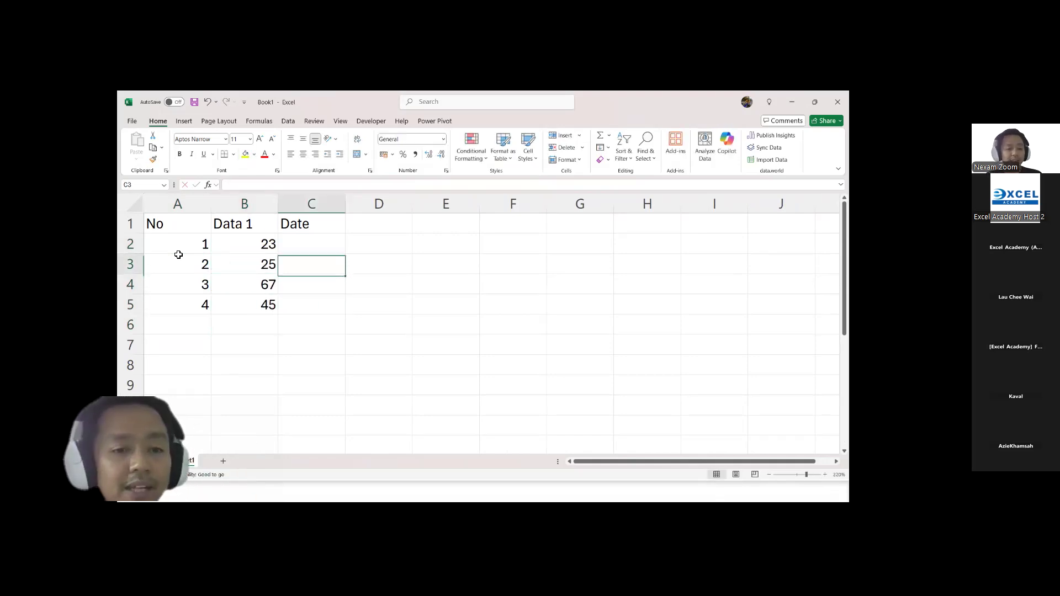
type("3/2/2015")
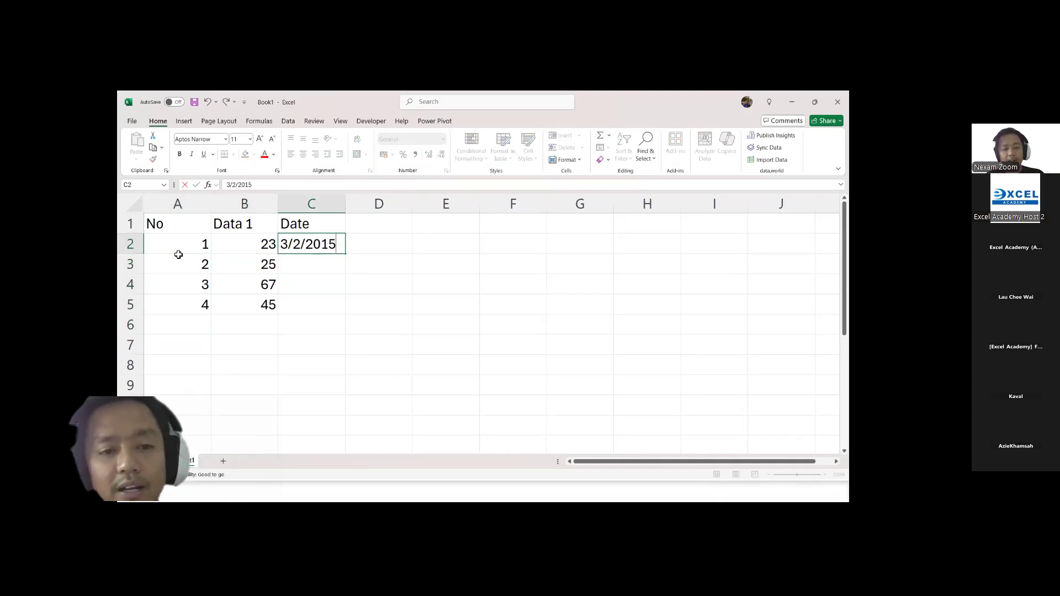
key("Tab")
type("7")
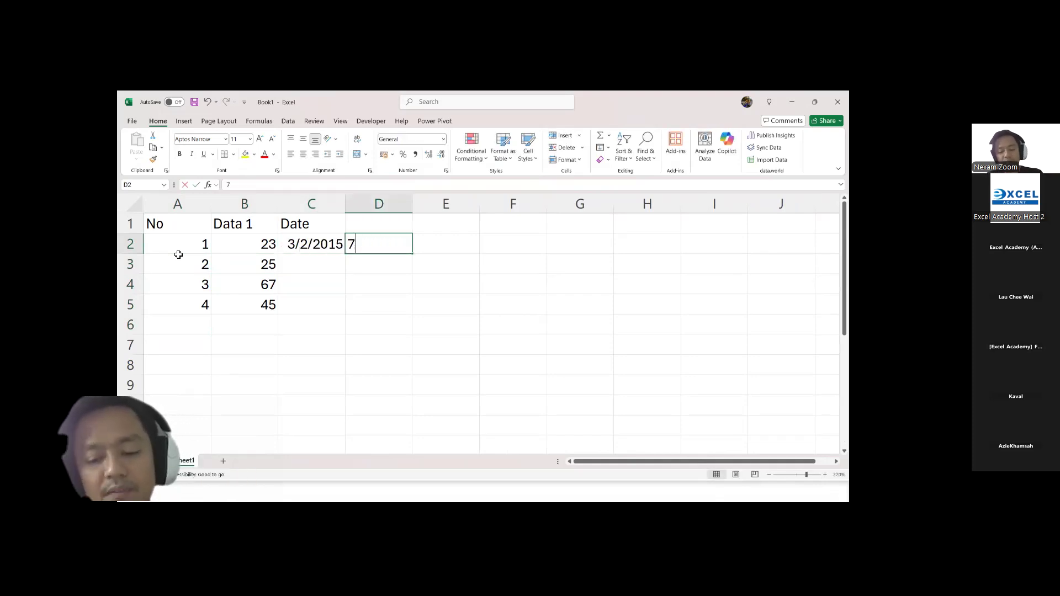
type("/8/20")
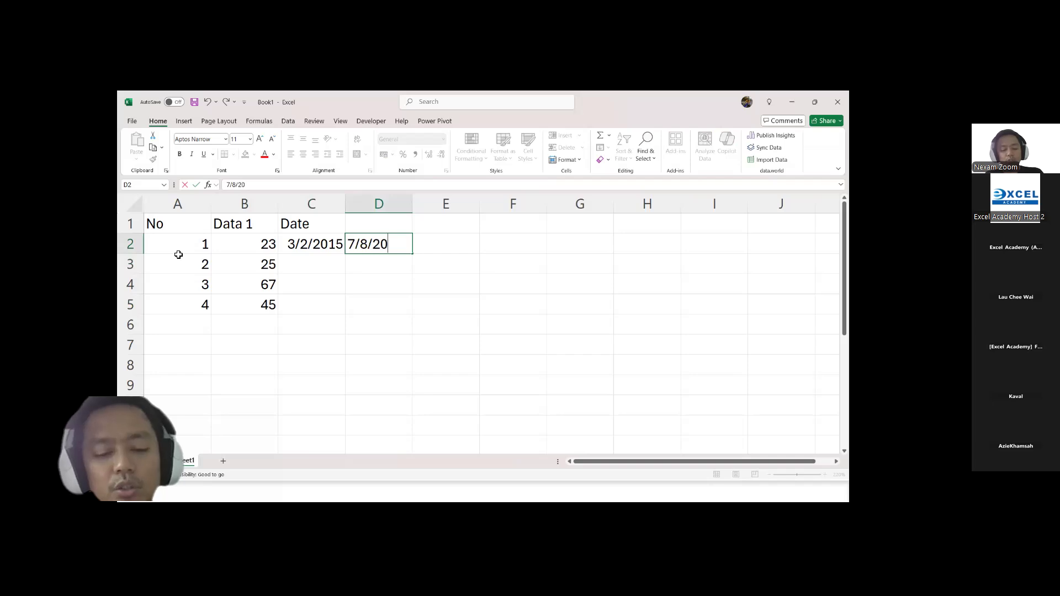
type("18")
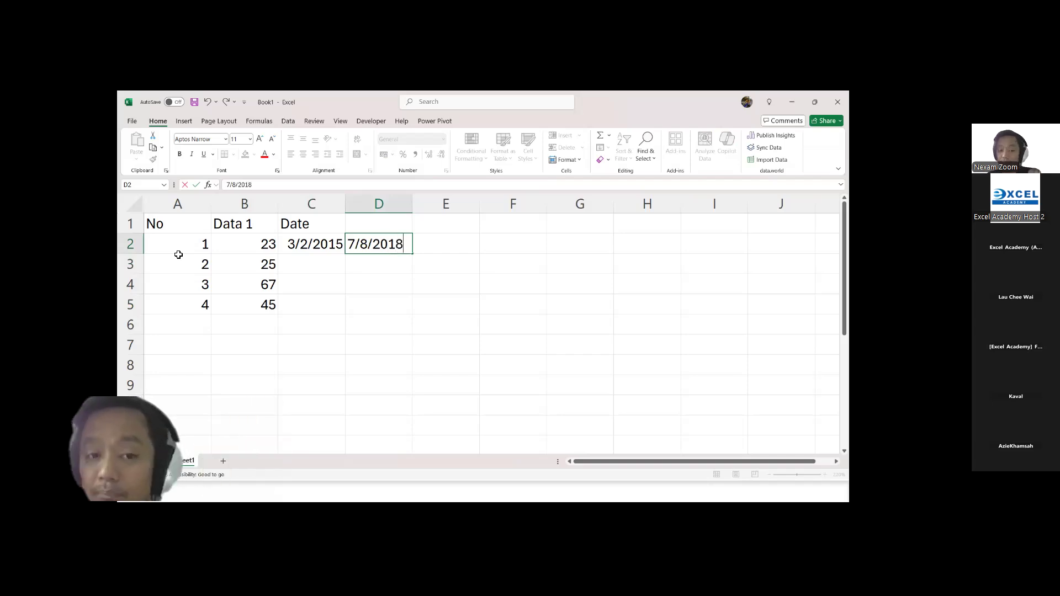
key("Right")
key("Down")
key("Down")
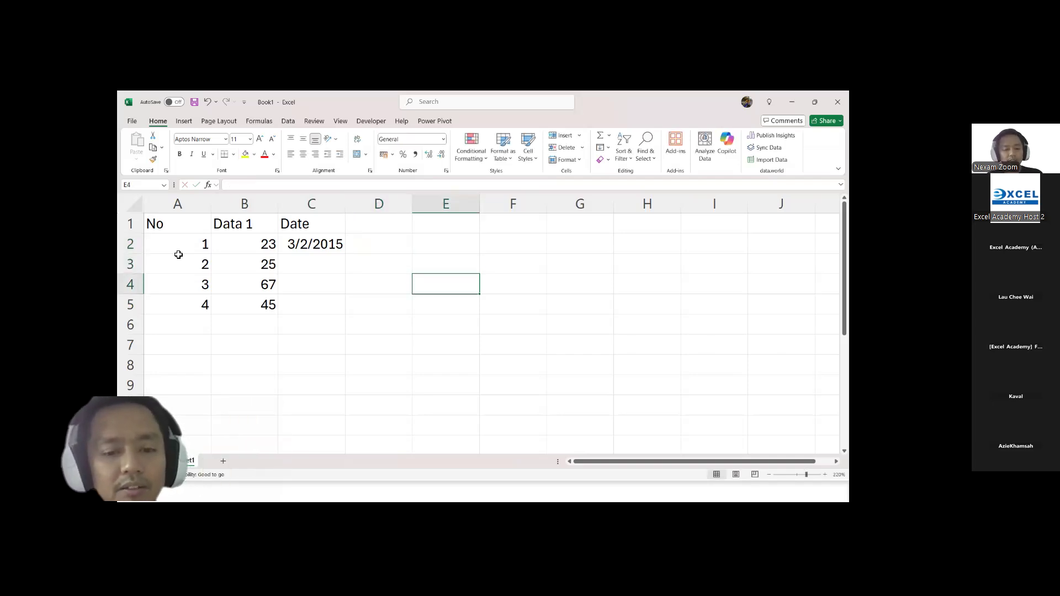
Step: Enter the dates 7/8/2018, 5/9/2020 and 3/1/2025 in cells C3 to C5 of the Date column
key("Left")
key("Left")
key("Left")
key("Up")
key("Up")
key("Right")
key("Down")
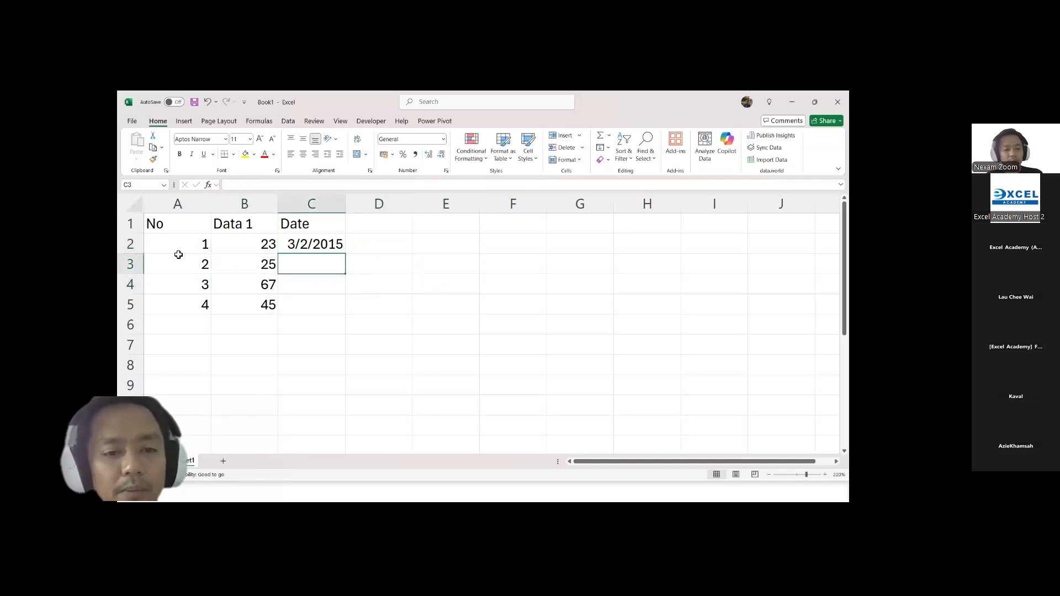
type("7/8/2")
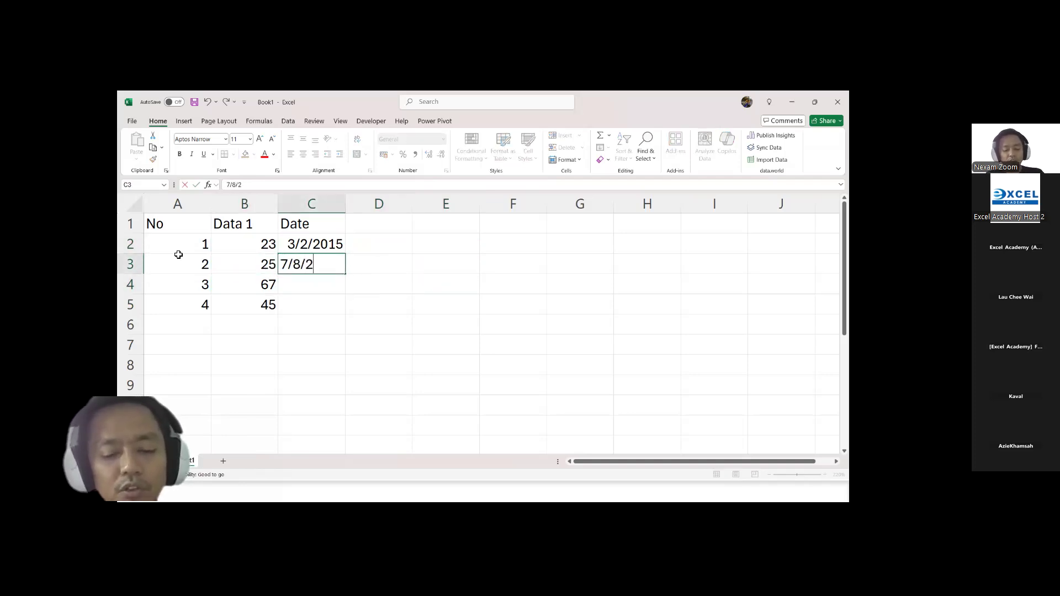
type("018")
key("Return")
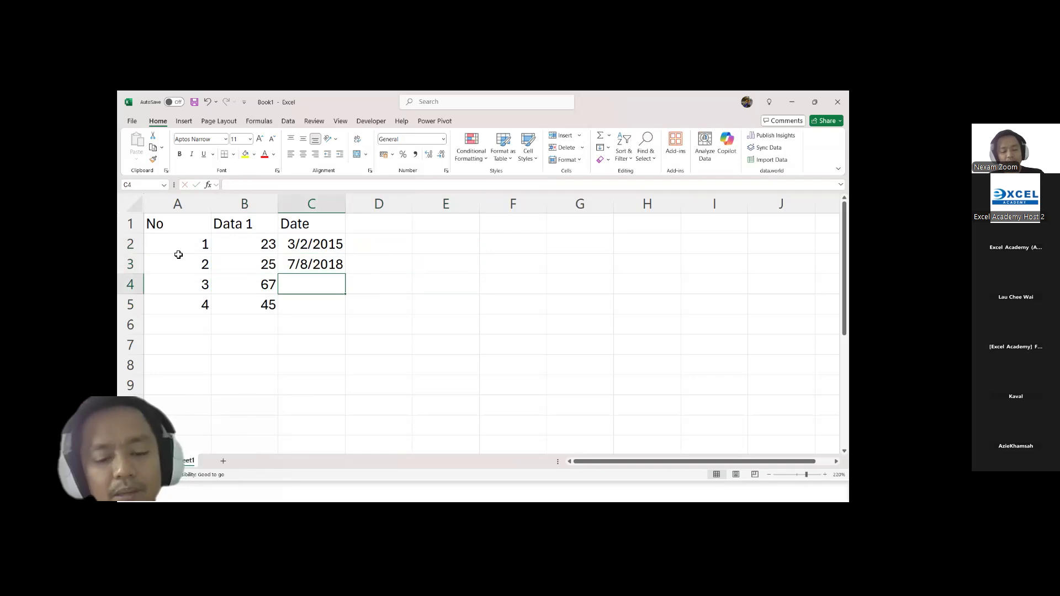
type("5/9/")
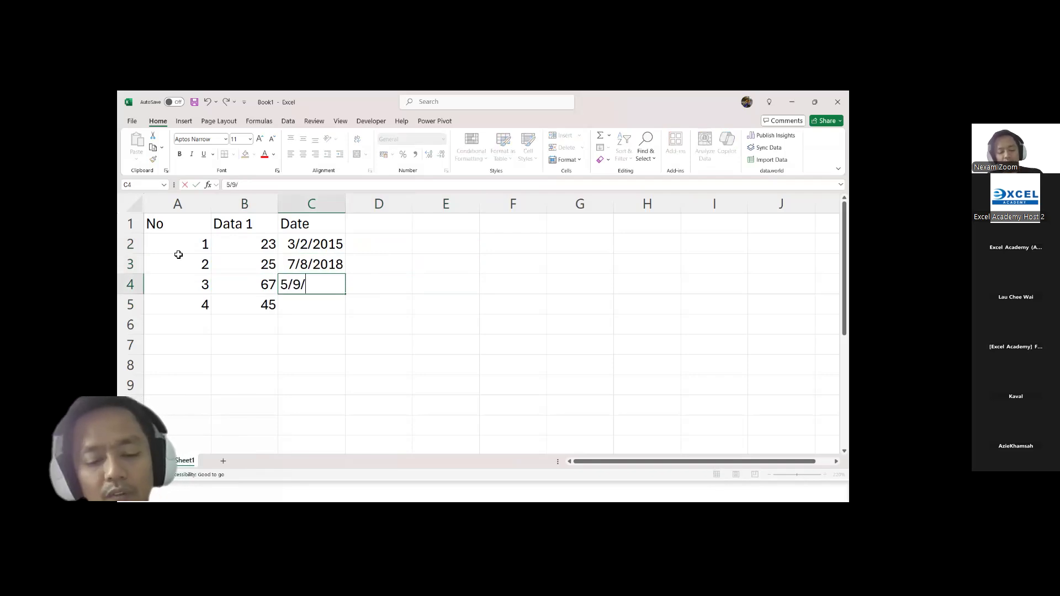
type("2020")
key("Return")
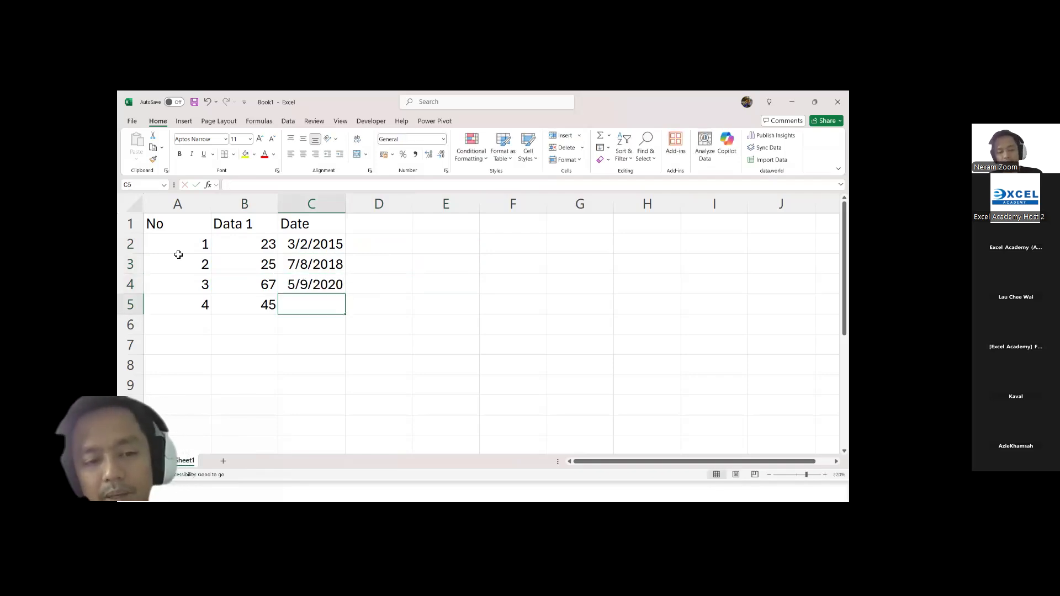
type("3/")
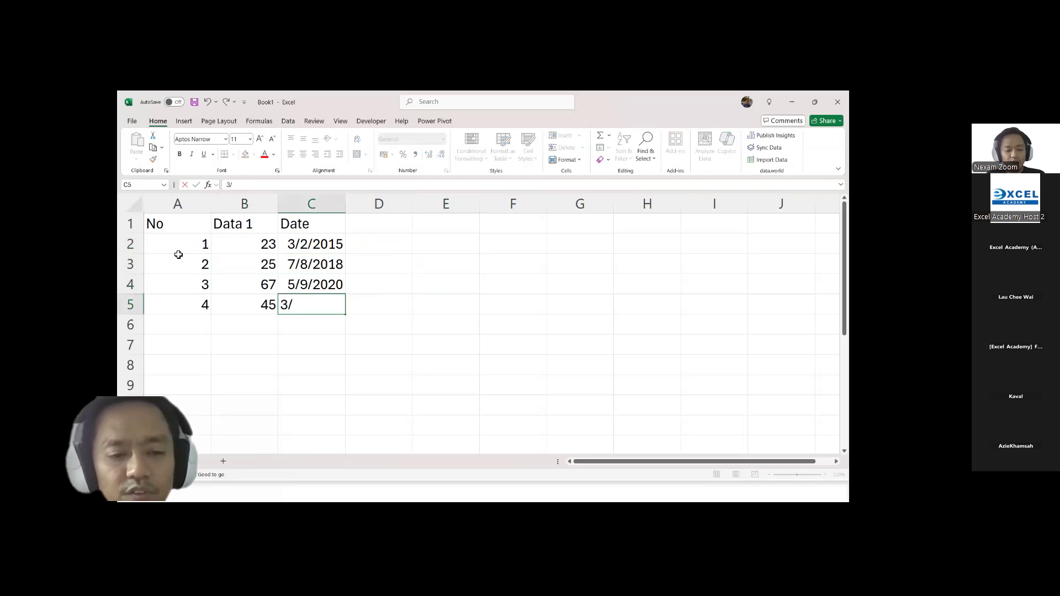
type("1/2025")
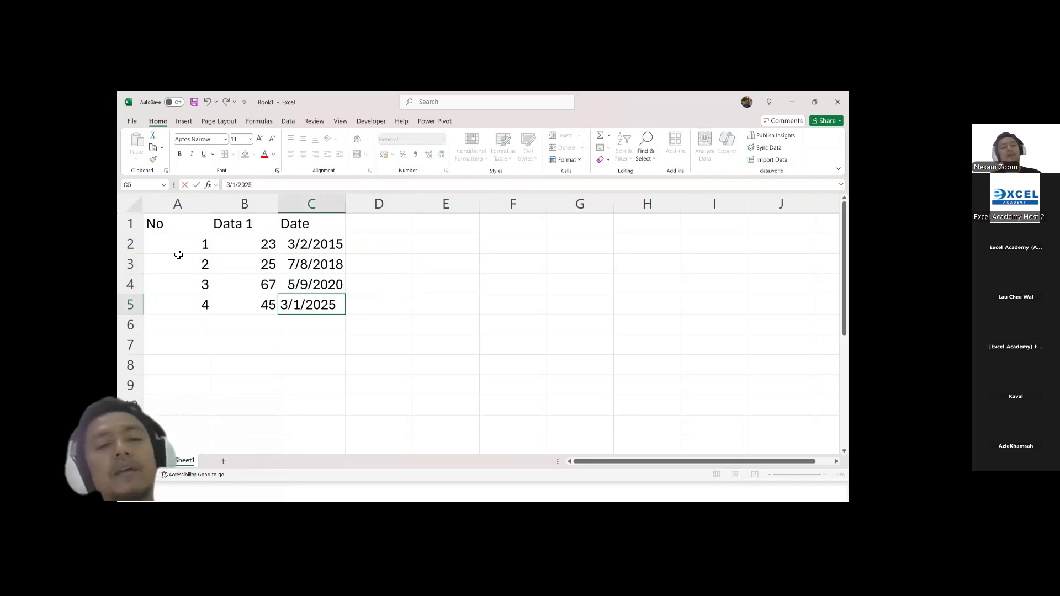
left_click(425, 283)
left_click(328, 261)
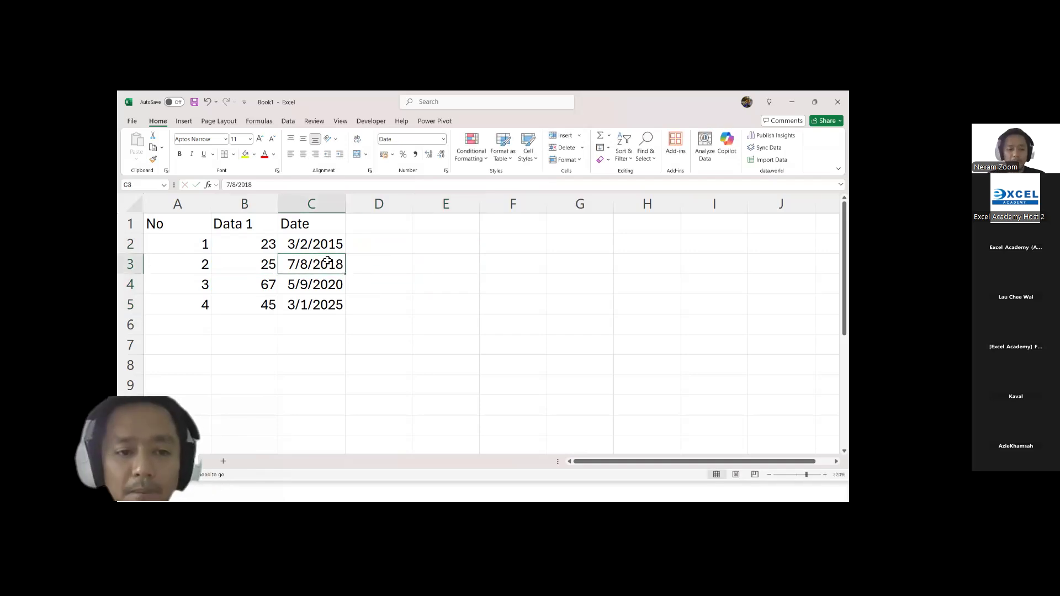
Step: Apply all borders to the table in A1:C5 and make the header row A1:C1 bold
left_click_drag(159, 225, 304, 298)
left_click(233, 154)
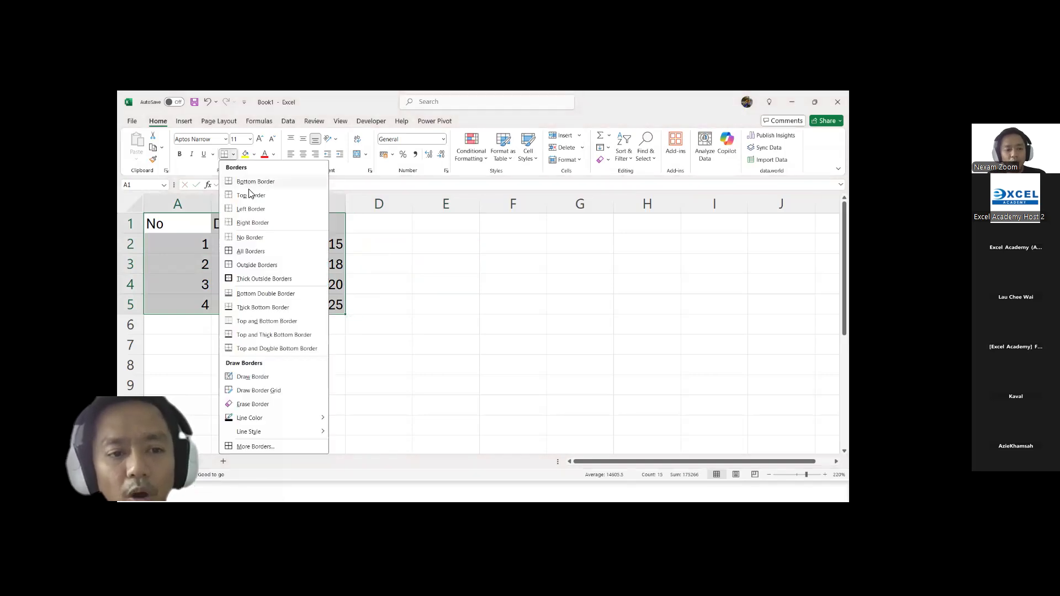
left_click(252, 254)
left_click_drag(194, 227, 302, 230)
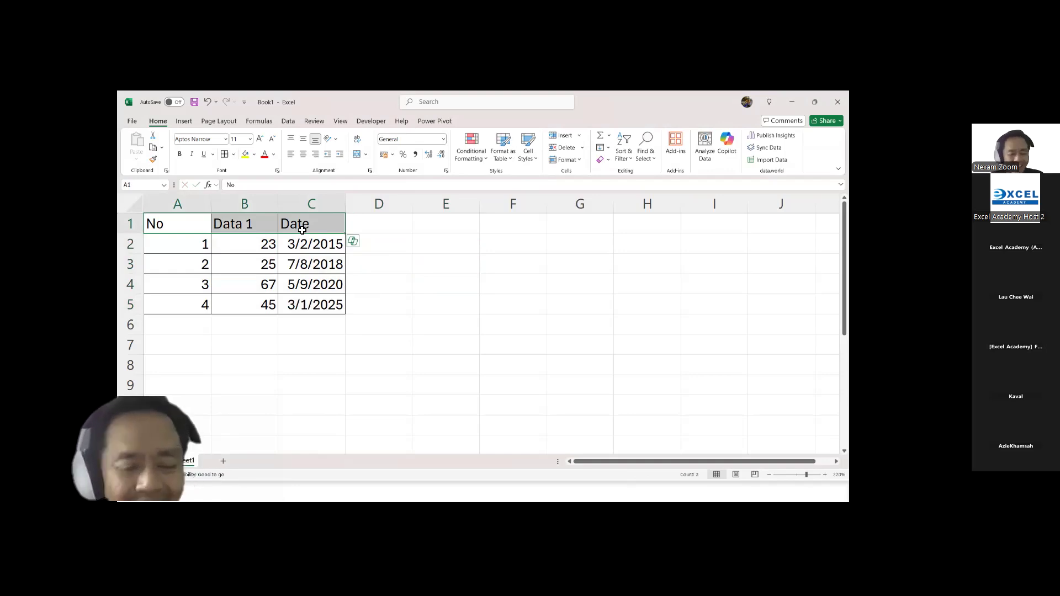
key("ctrl+b")
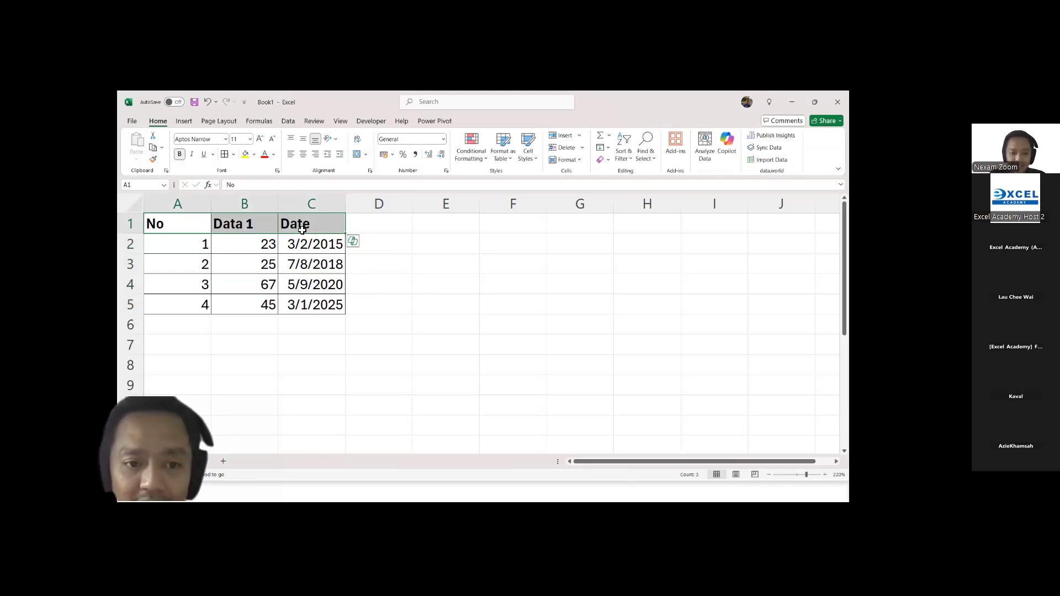
Step: Turn off the high-contrast-only colour filter and fill the header row A1:C1 with a blue theme colour
left_click(254, 155)
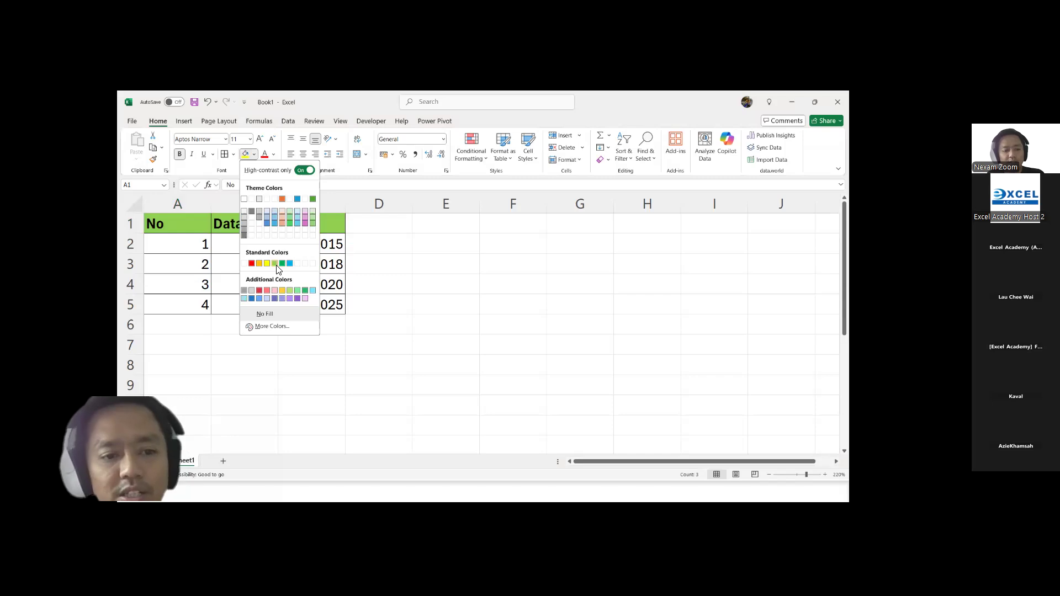
left_click(279, 170)
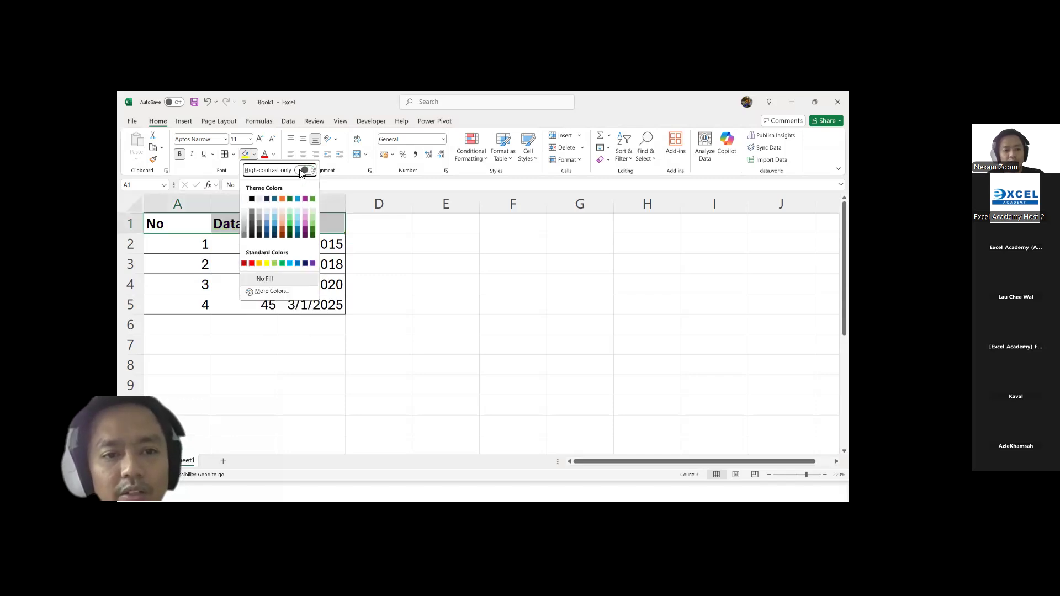
left_click(275, 223)
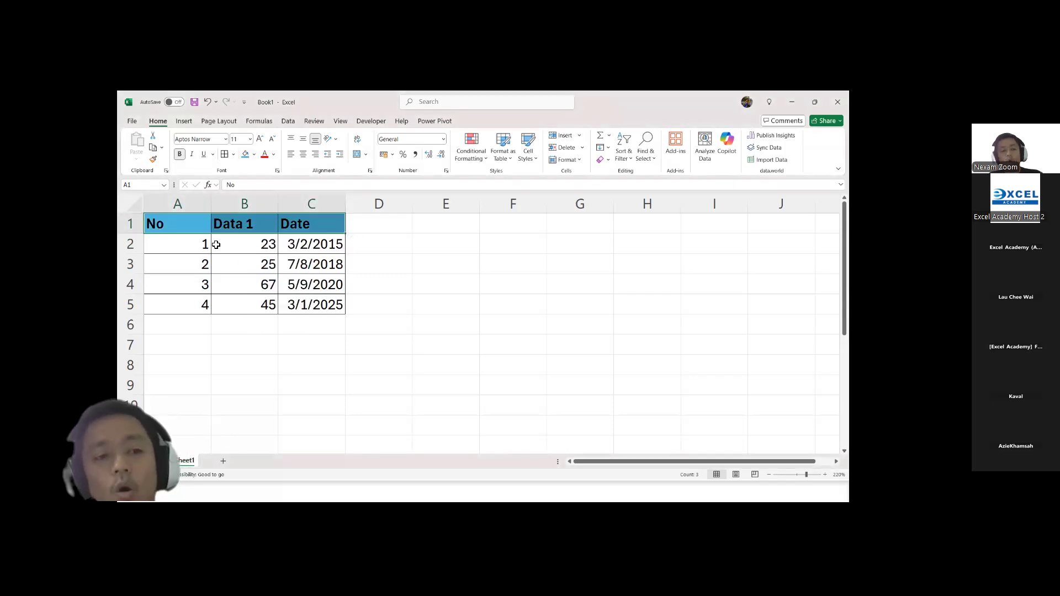
Step: Centre the contents of all cells in the table range A1:C5 horizontally
left_click_drag(216, 244, 305, 303)
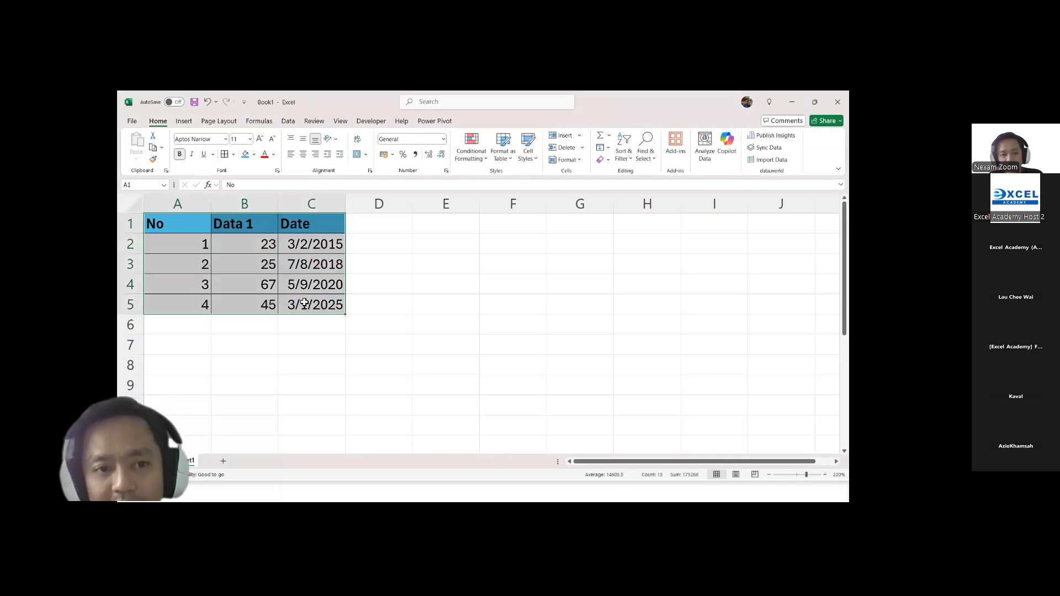
left_click(303, 154)
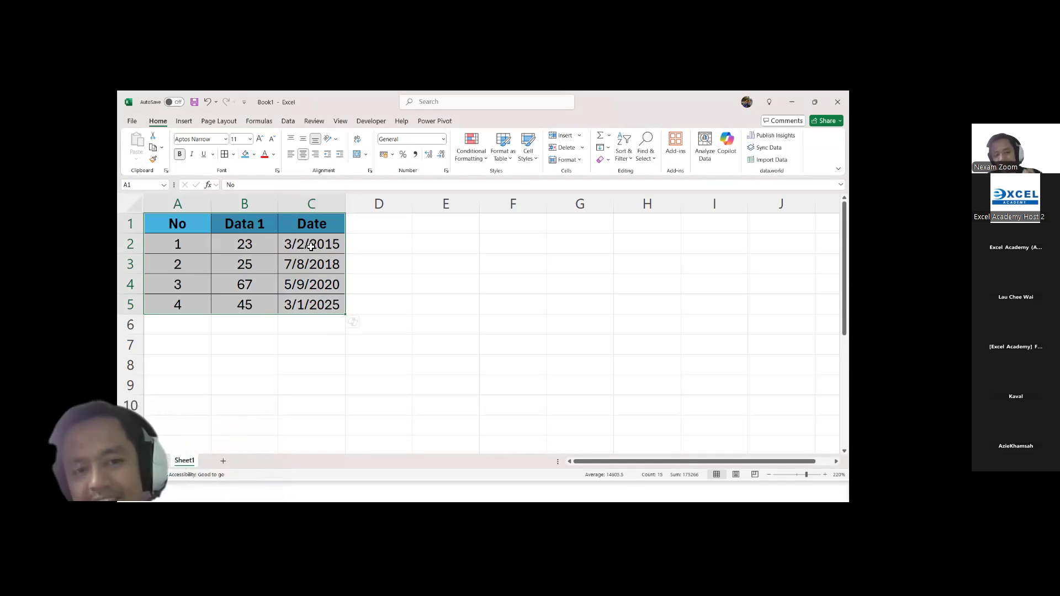
left_click(337, 260)
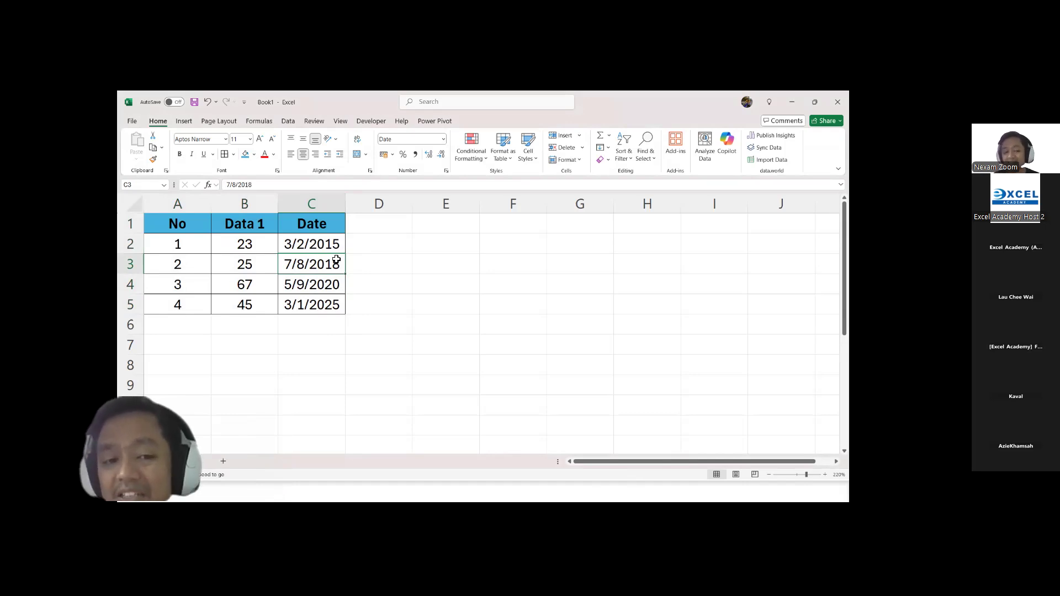
mouse_move(322, 223)
left_mouse_down()
mouse_move(263, 290)
mouse_move(196, 305)
left_mouse_up()
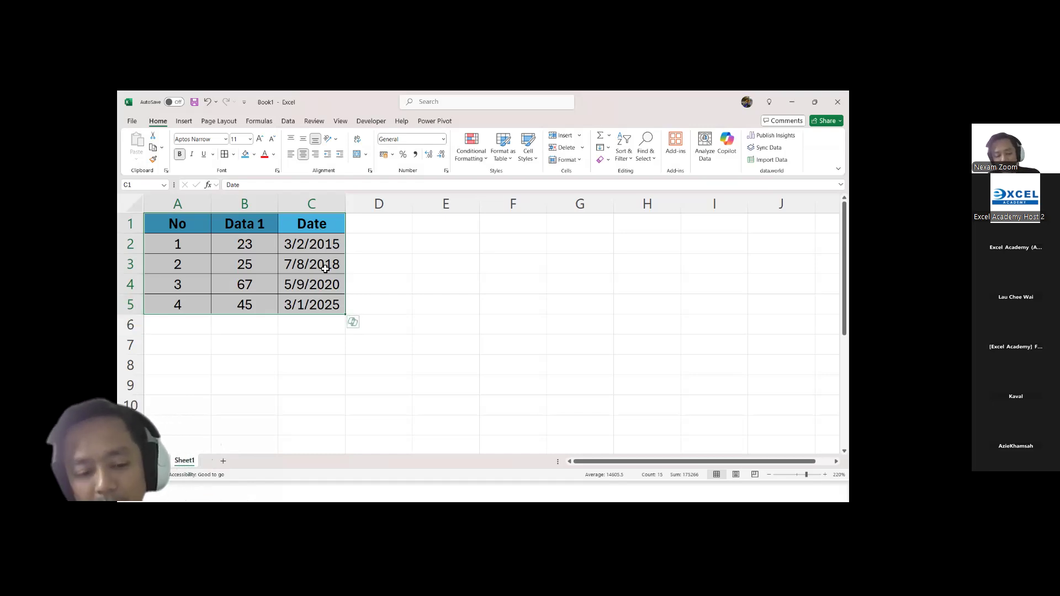
key("ctrl+2")
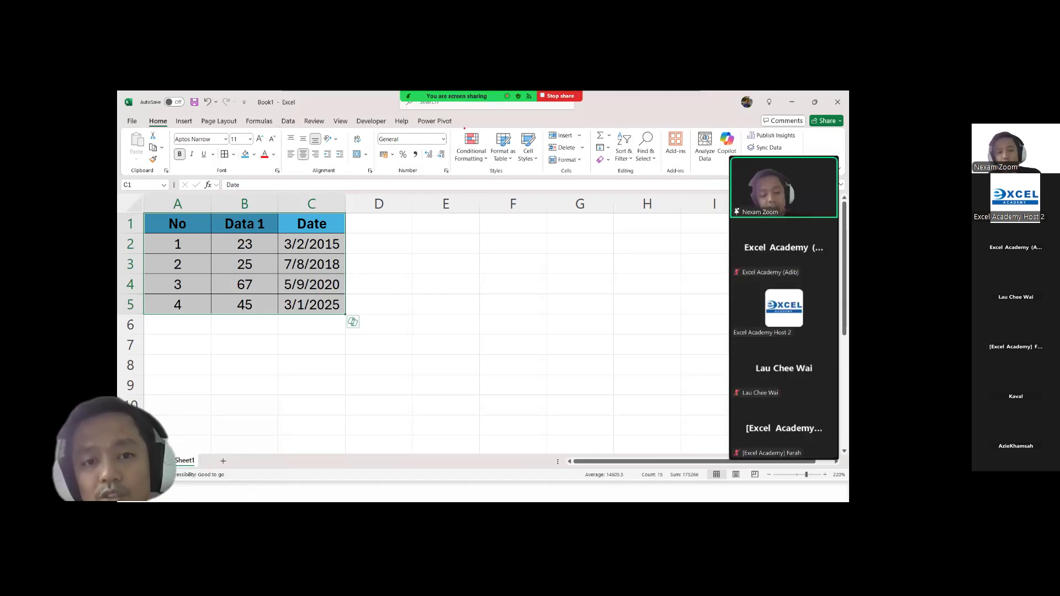
left_click_drag(453, 117, 497, 122)
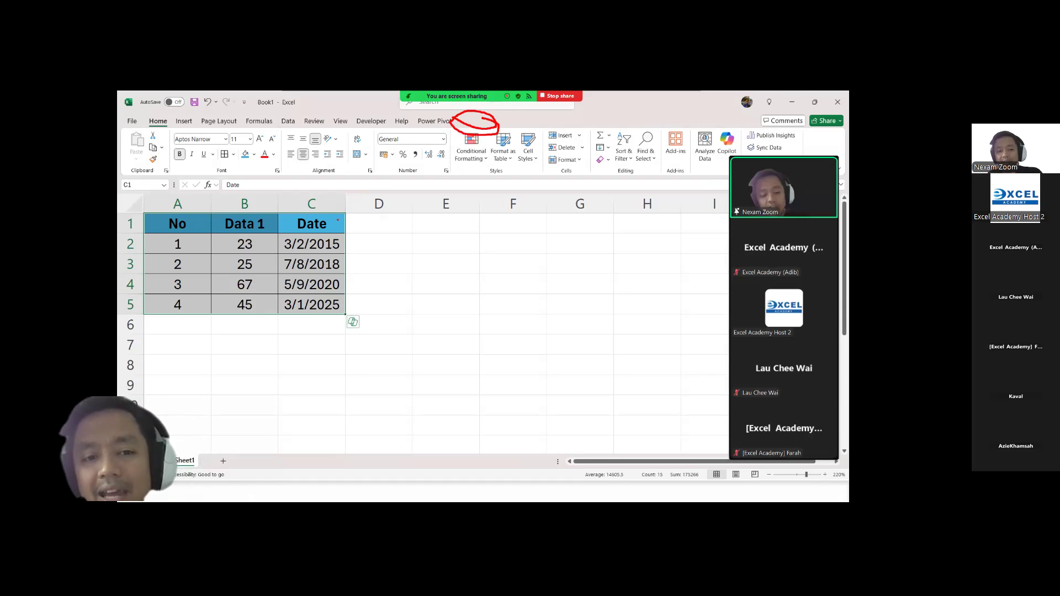
left_click_drag(337, 219, 464, 138)
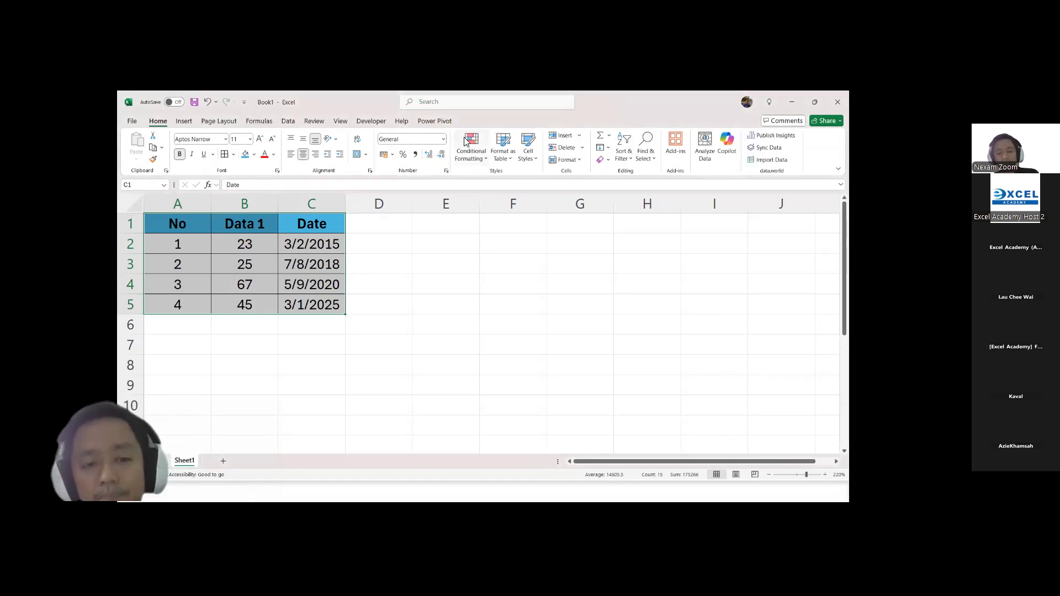
Step: Convert the data range A1:C5 into an Excel table with its first row as headers
left_click(310, 265)
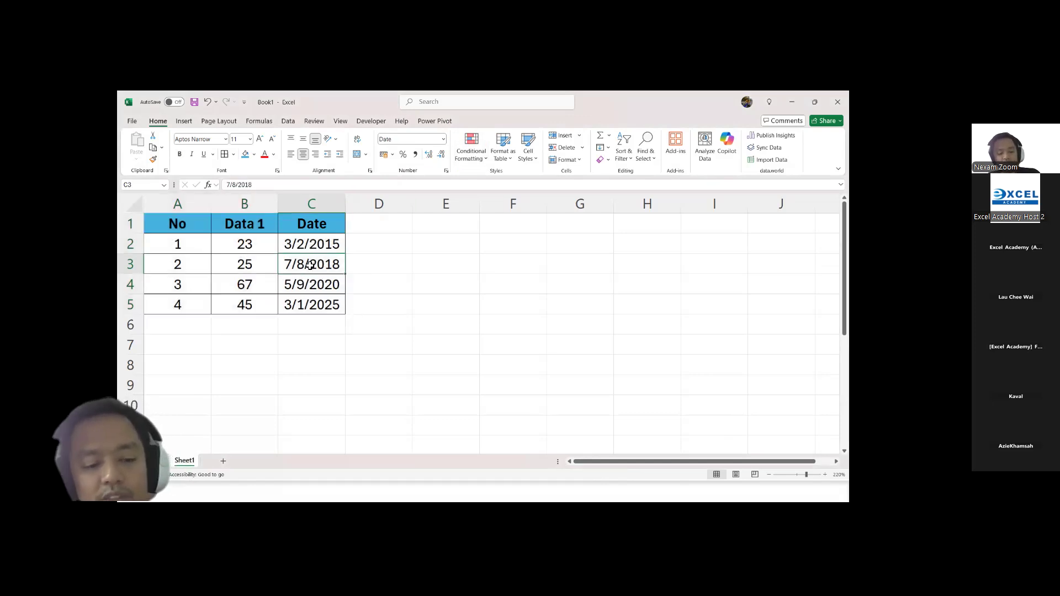
key("alt")
key("Escape")
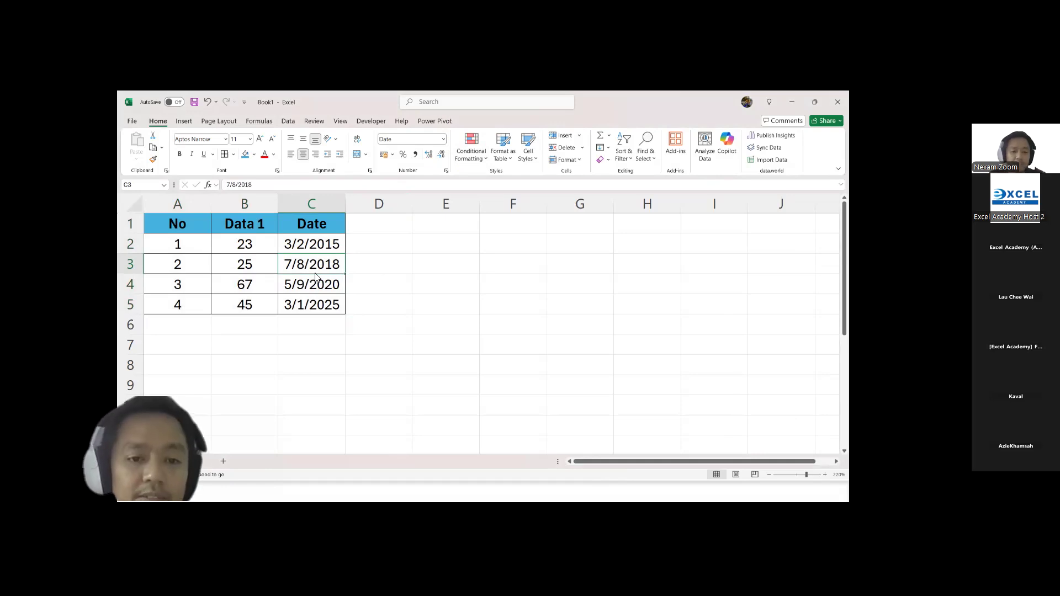
key("ctrl+t")
key("Return")
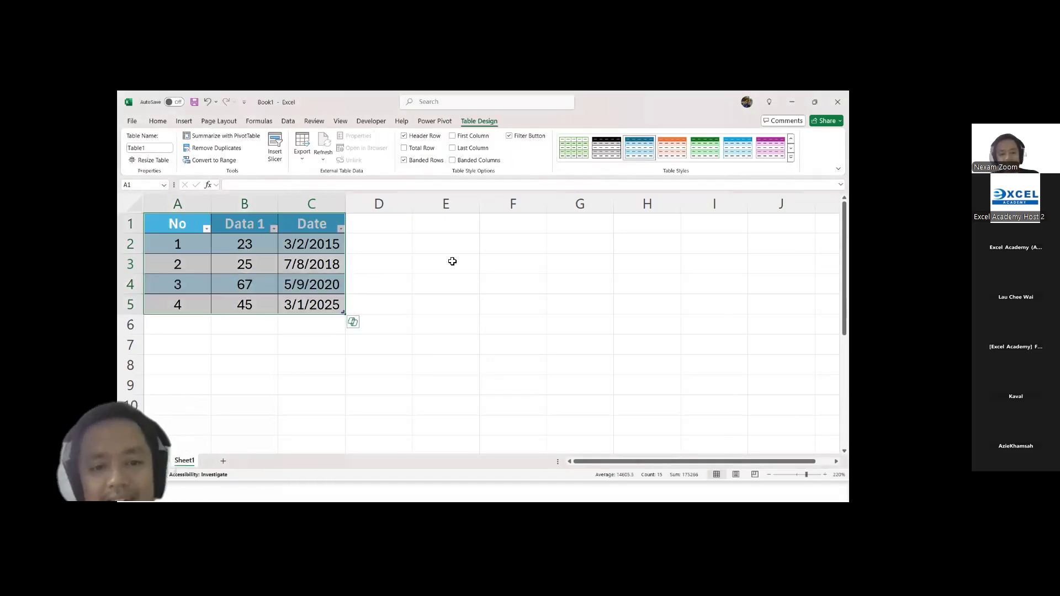
left_click(319, 243)
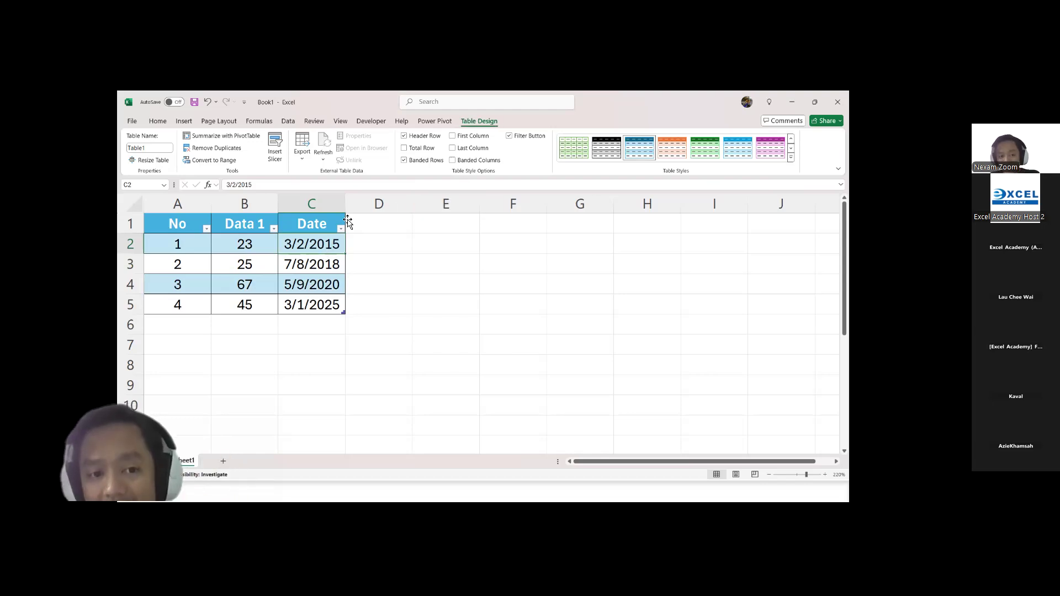
Step: Copy the whole table A1:C5 and paste the copy starting at cell E1
left_click(326, 227)
left_click_drag(326, 227, 189, 304)
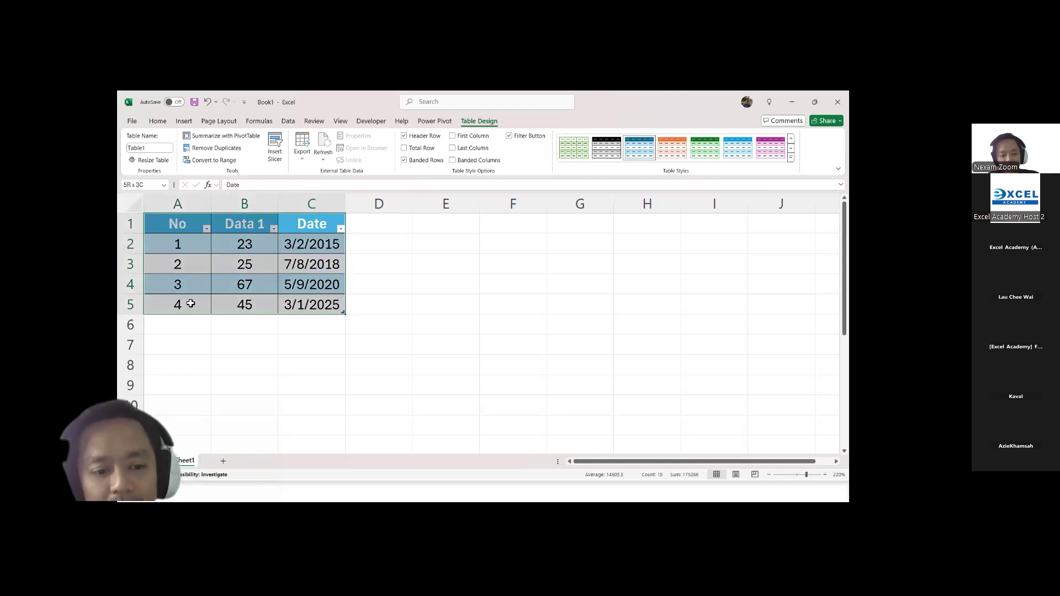
key("ctrl+c")
left_click(439, 223)
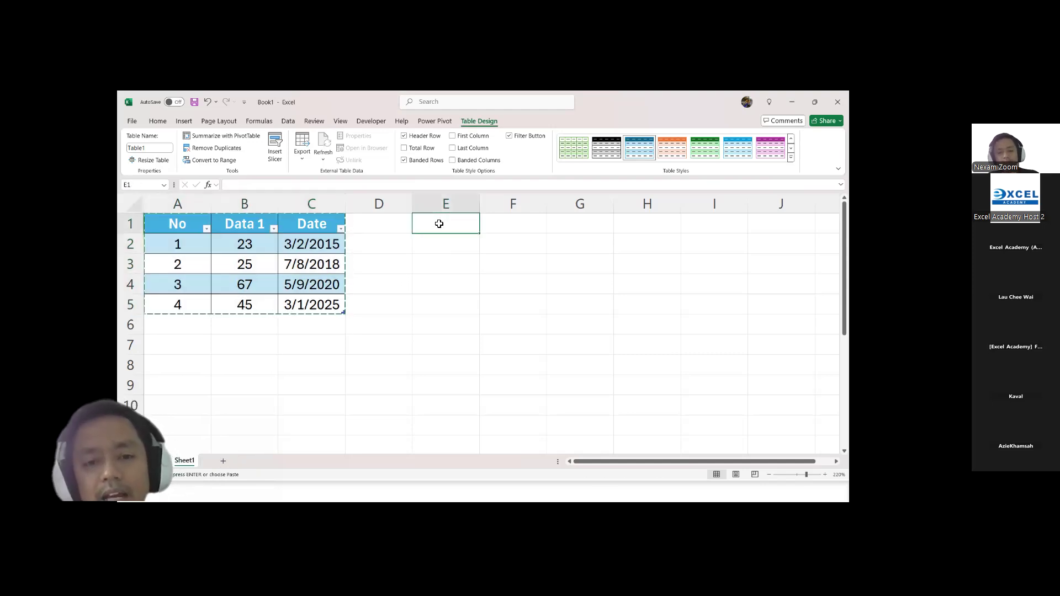
key("ctrl+v")
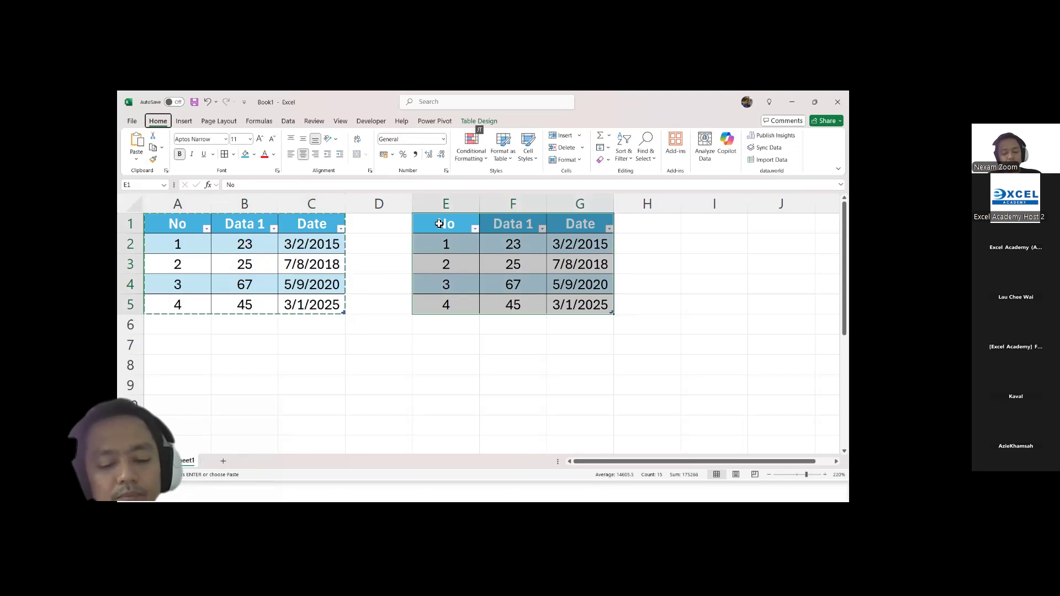
Step: Convert the copied table in E1:G5 to a normal range
key("alt+j")
key("t")
key("g")
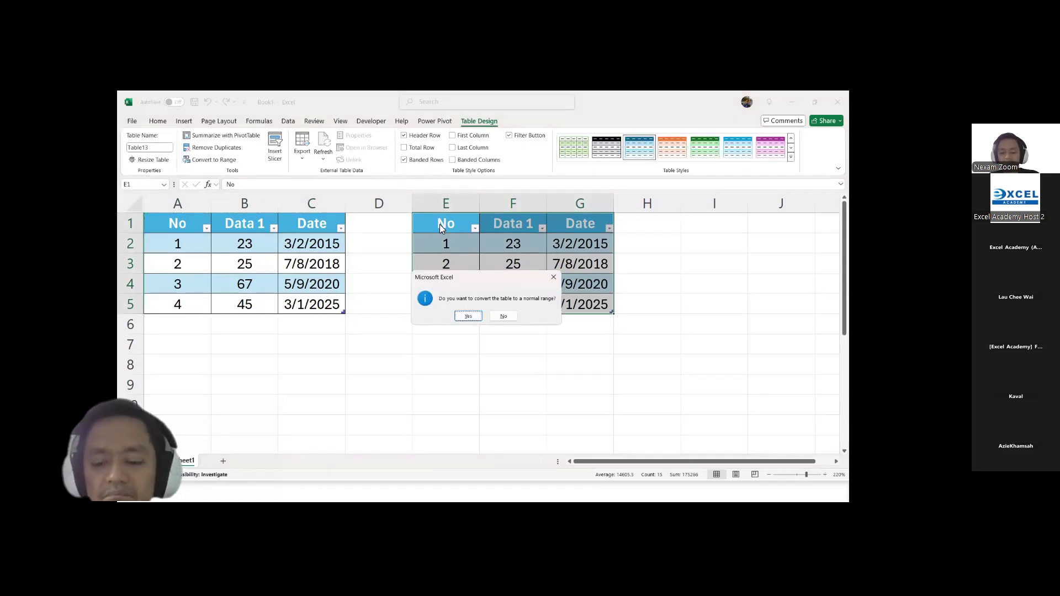
key("Return")
Step: Add filter buttons to the header row of the copied range E1:G5
left_click(519, 271)
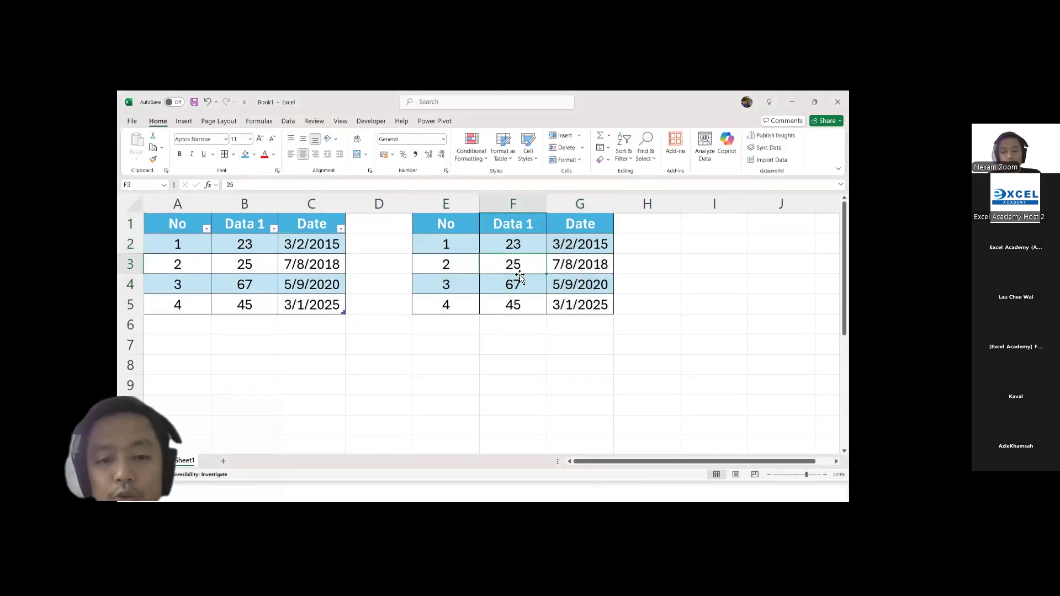
left_click(396, 243)
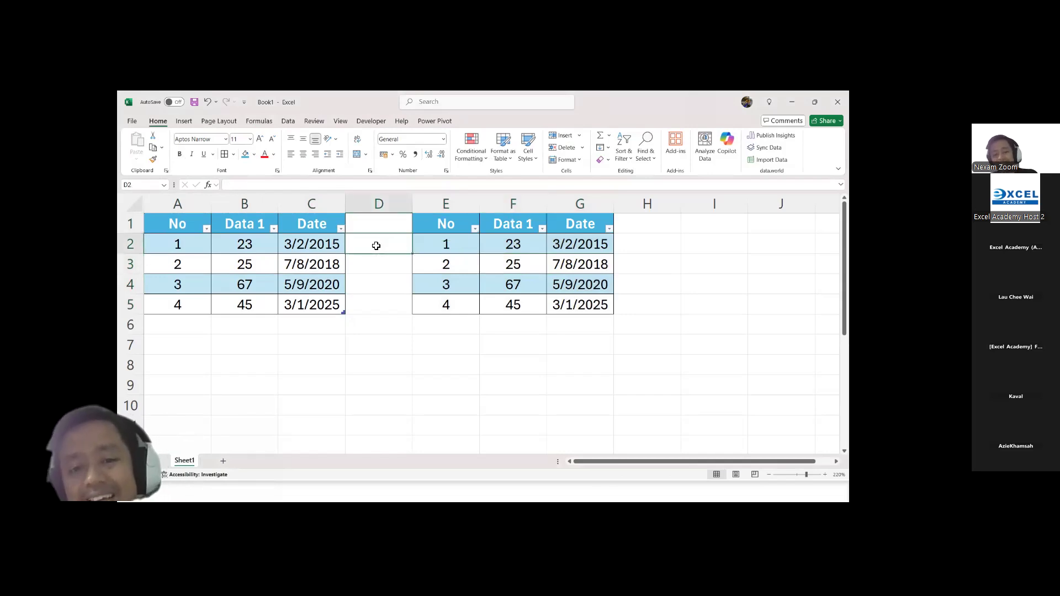
key("Right")
key("Right")
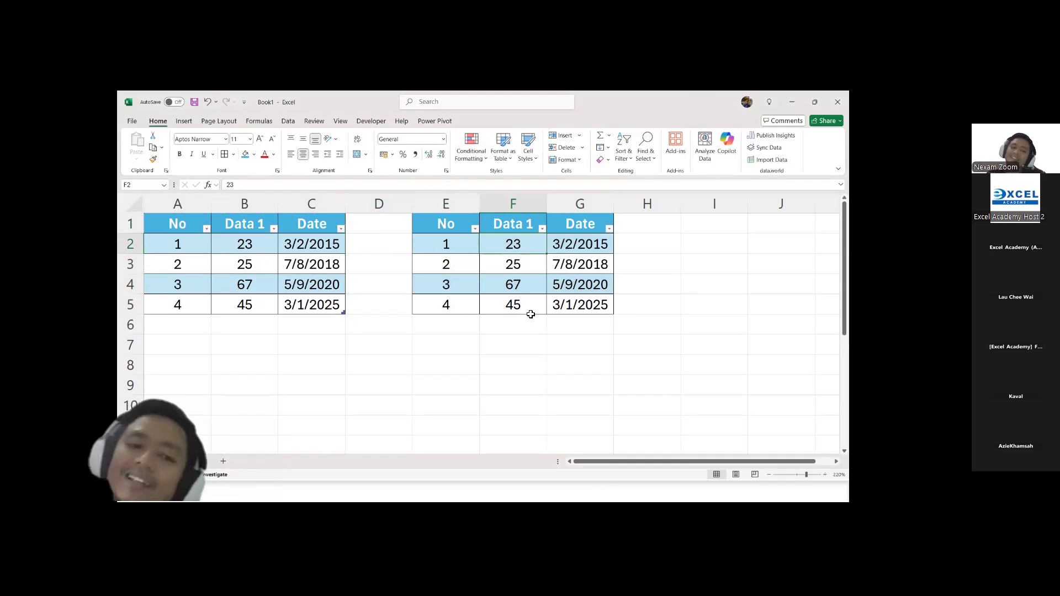
Step: Show the table design options for the original table in A1:C5
left_click(310, 266)
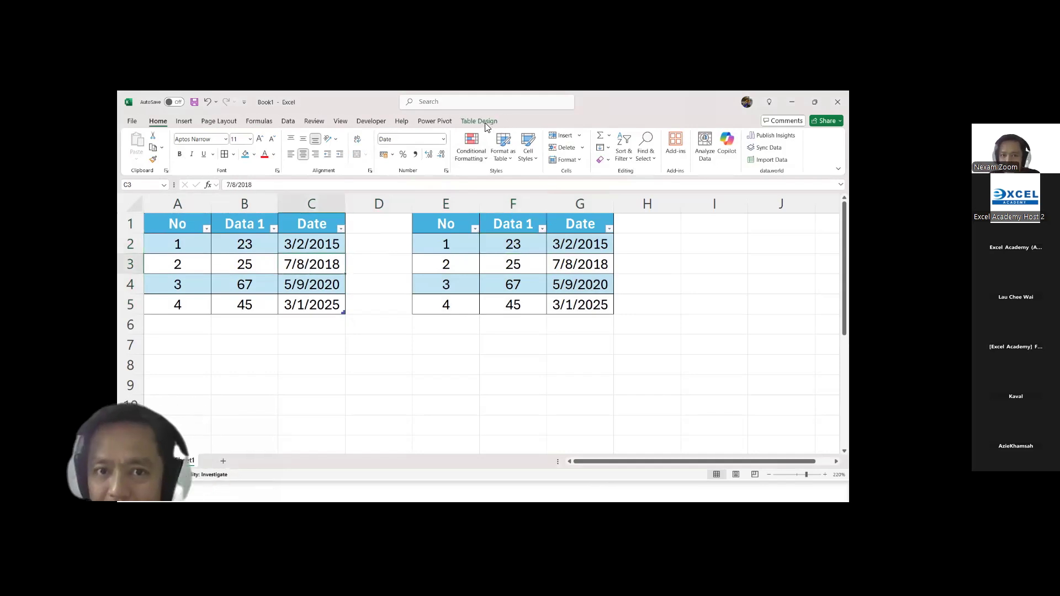
left_click(481, 122)
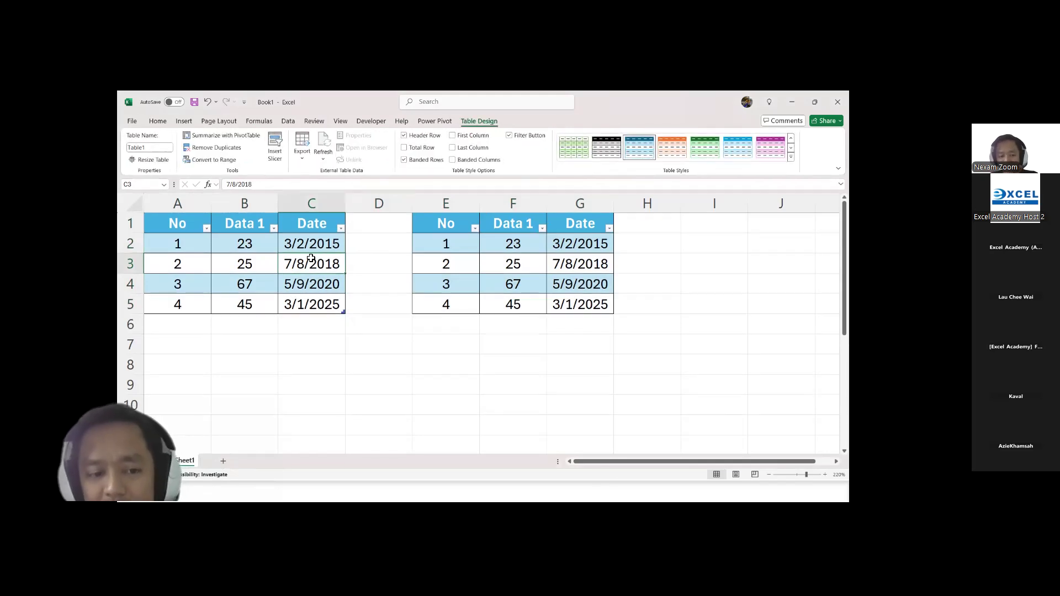
left_click(307, 289, "ctrl")
mouse_move(209, 278)
left_mouse_down()
mouse_move(230, 295)
mouse_move(307, 226)
left_mouse_up()
left_click_drag(532, 235, 467, 318)
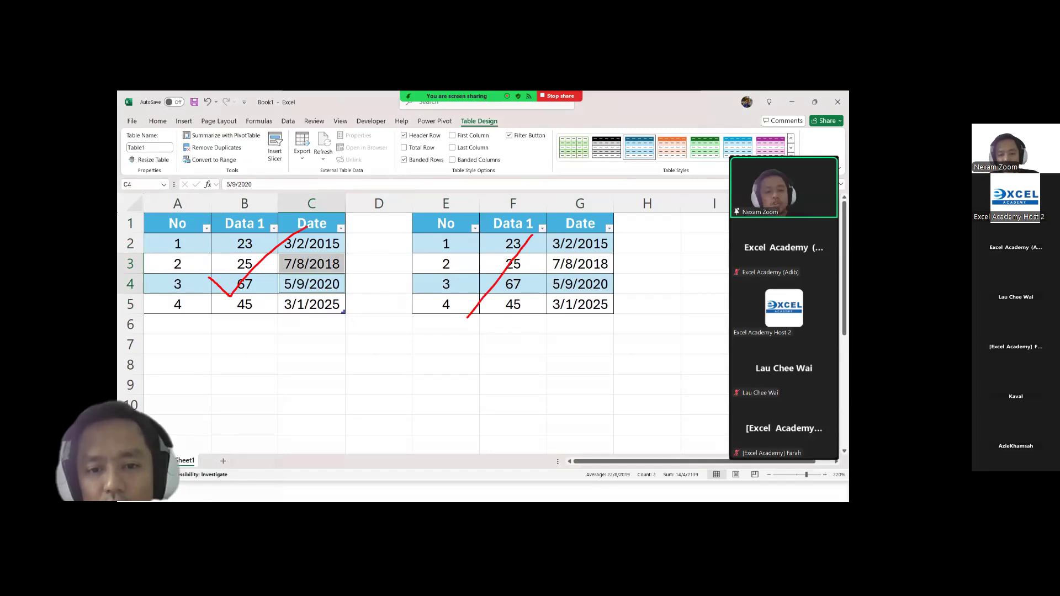
left_click_drag(466, 250, 558, 297)
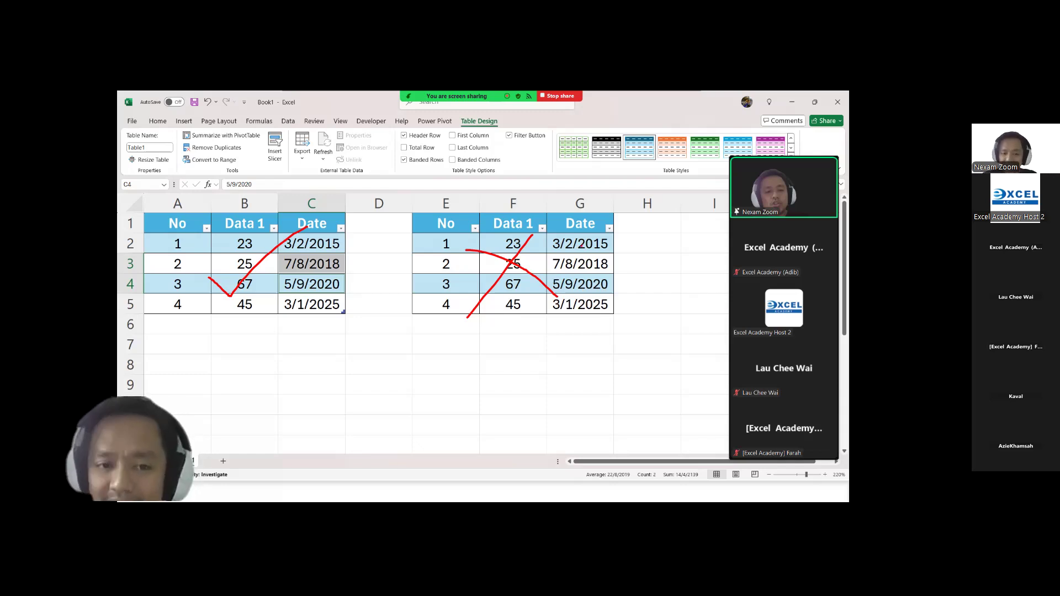
key("Escape")
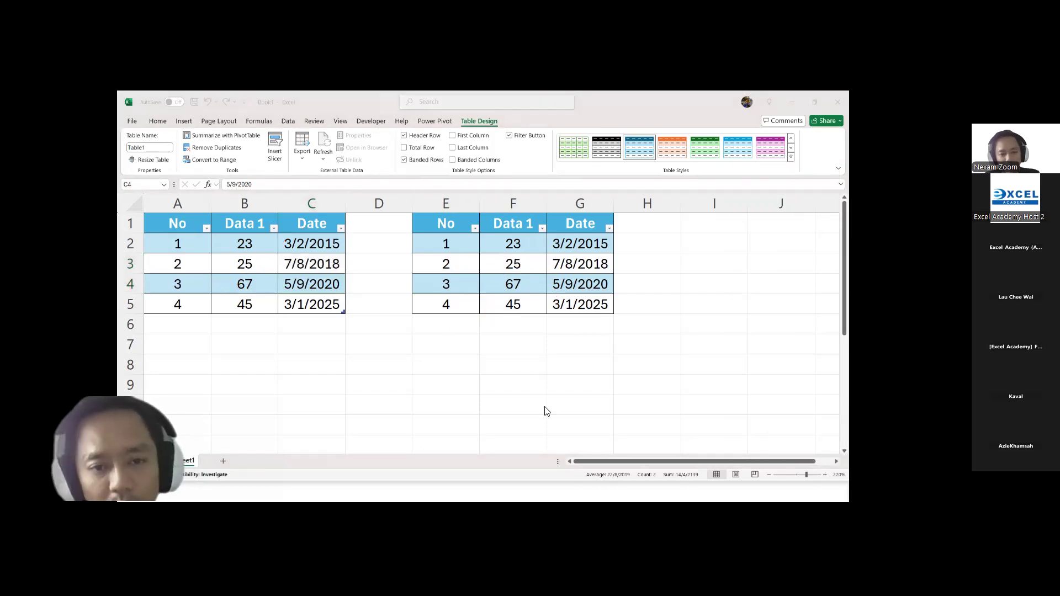
key("alt+Tab")
key("alt+Tab")
key("alt+Tab")
key("alt+Tab")
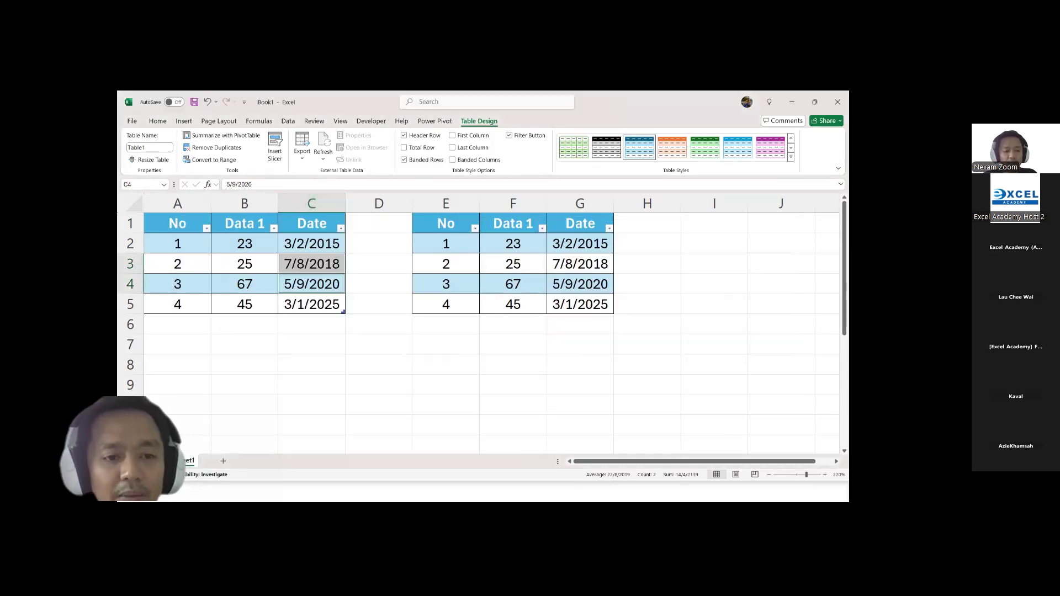
mouse_move(176, 176)
left_mouse_down()
mouse_move(476, 201)
mouse_move(702, 192)
left_mouse_up()
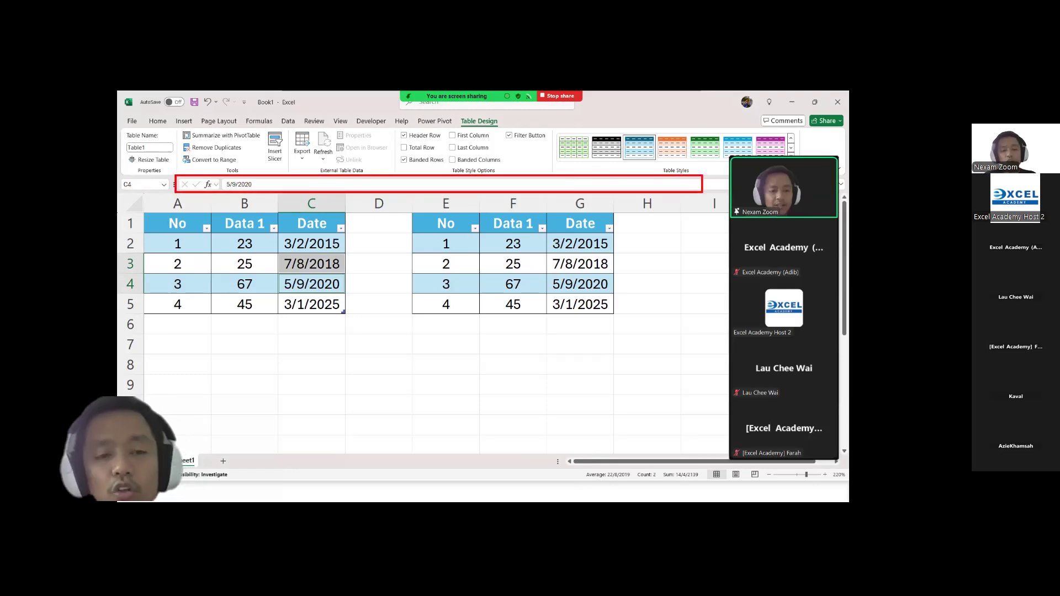
key("Escape")
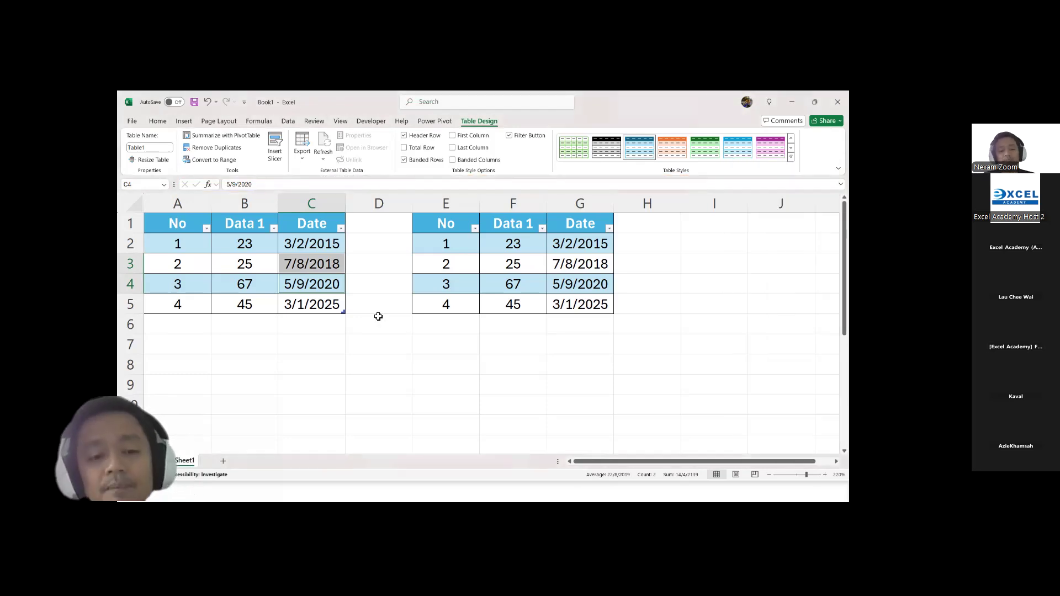
Step: Enter the value 45 in cell B7 below the table
left_click(256, 332)
left_click(249, 340)
type("45")
key("Return")
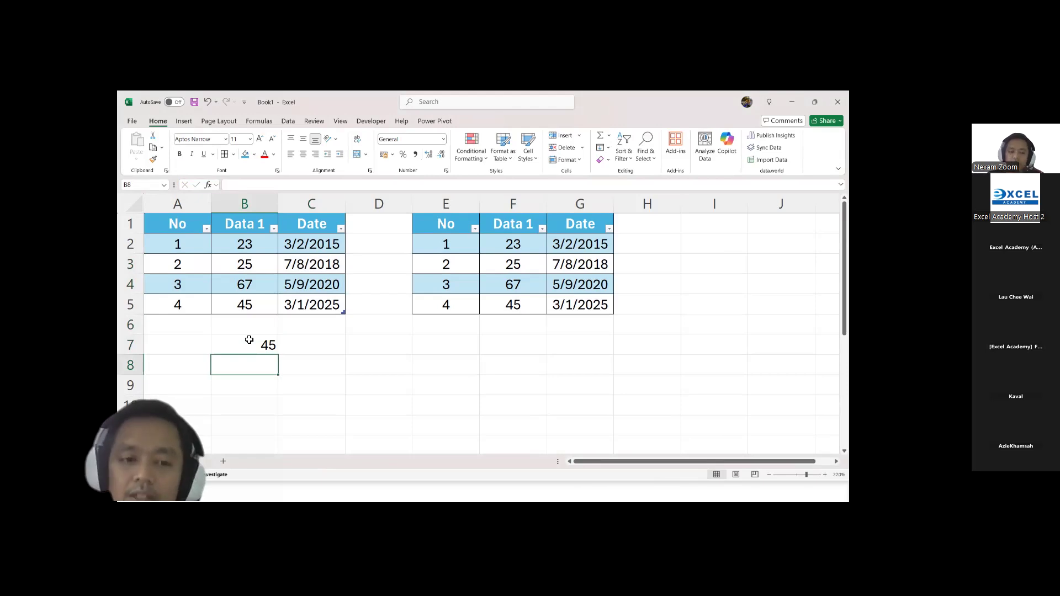
left_click(249, 346)
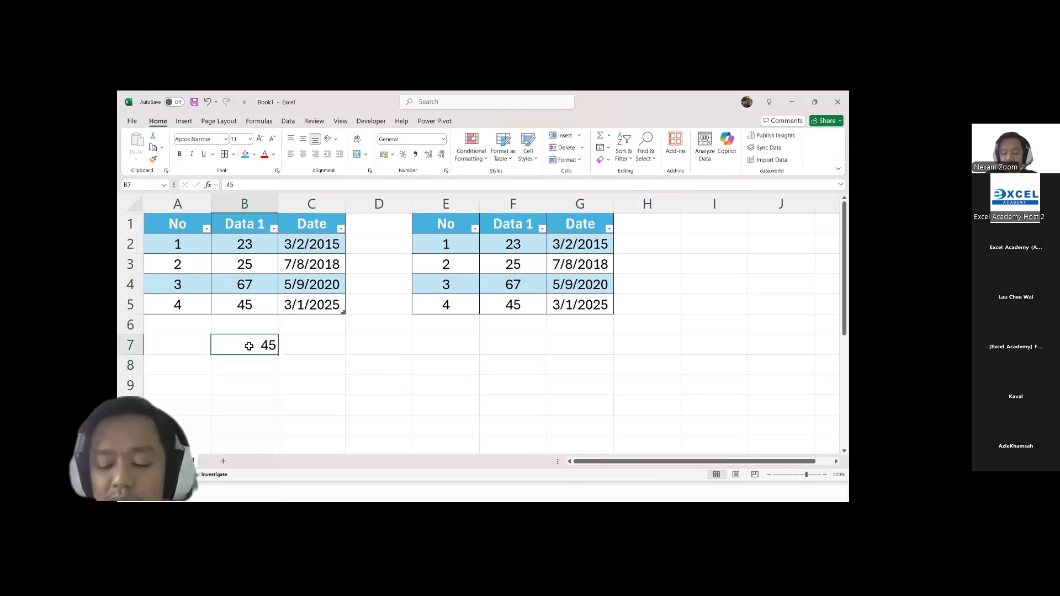
key("Return")
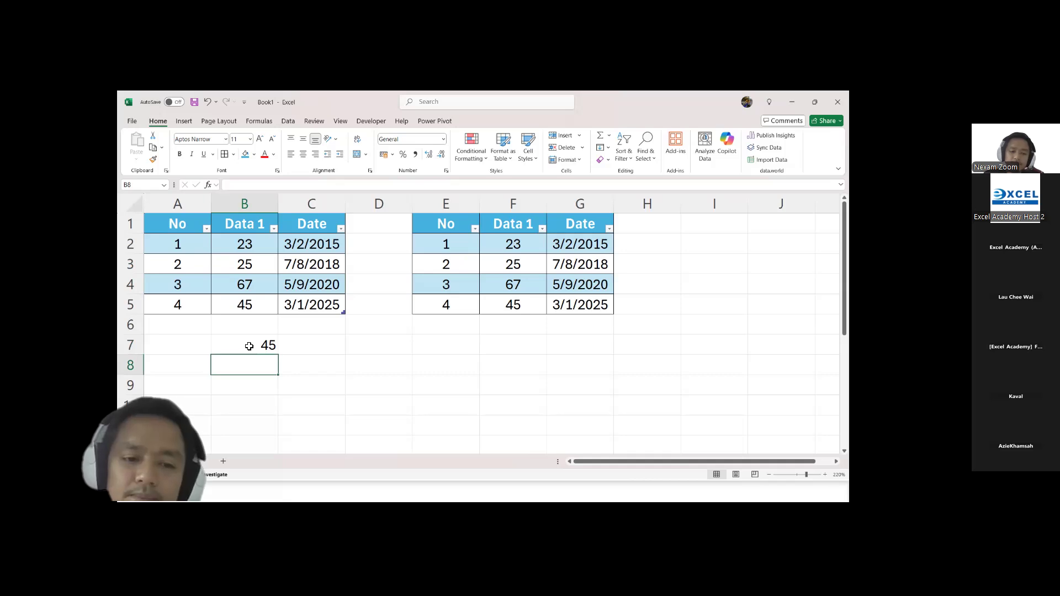
Step: Enter the formula =RAND() in cell B8 and circle it in the formula bar with a red annotation
type("=")
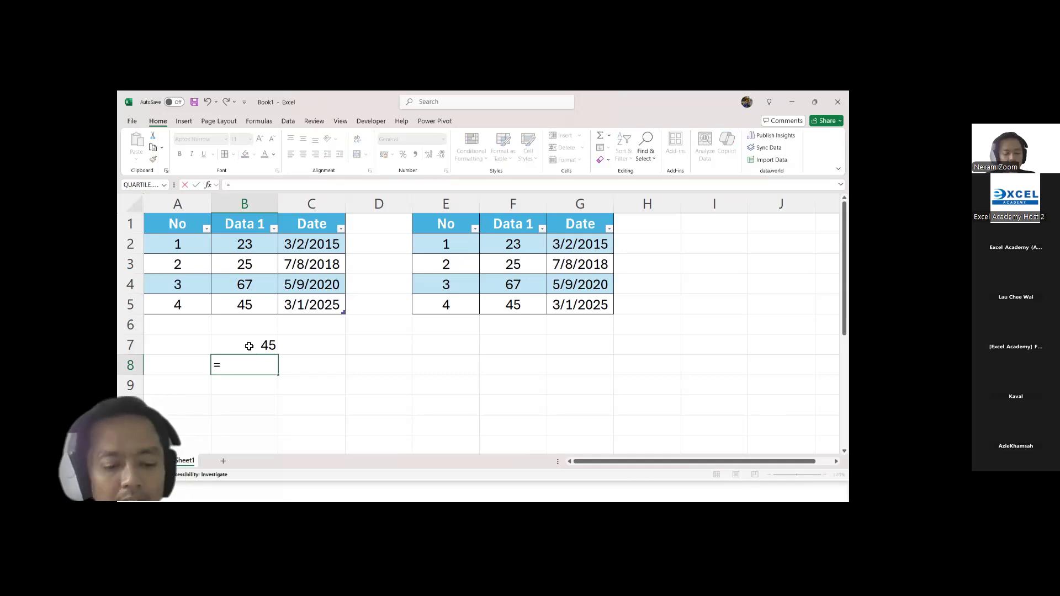
type("r")
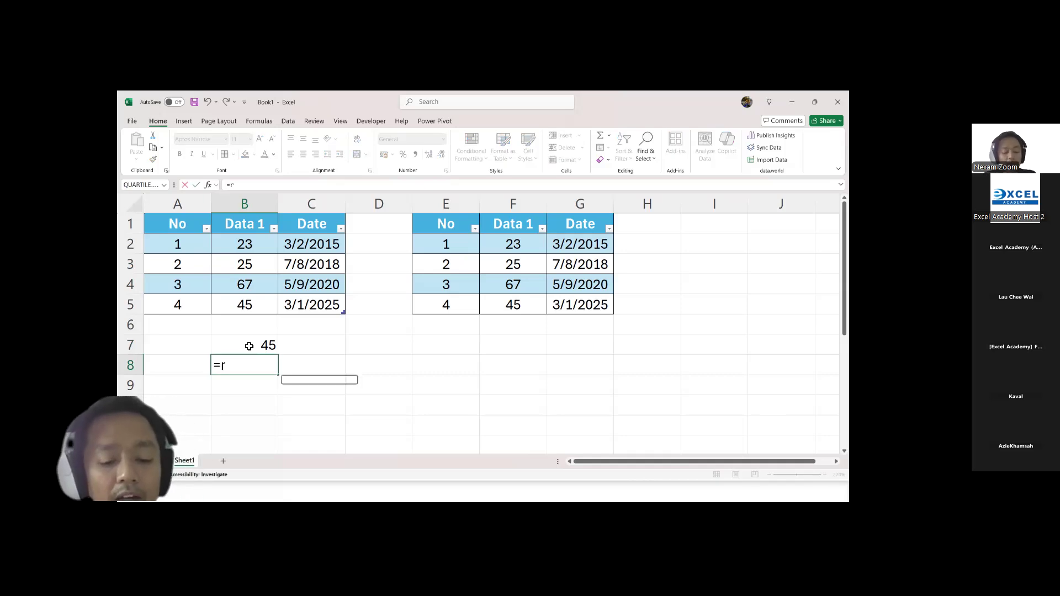
type("and()")
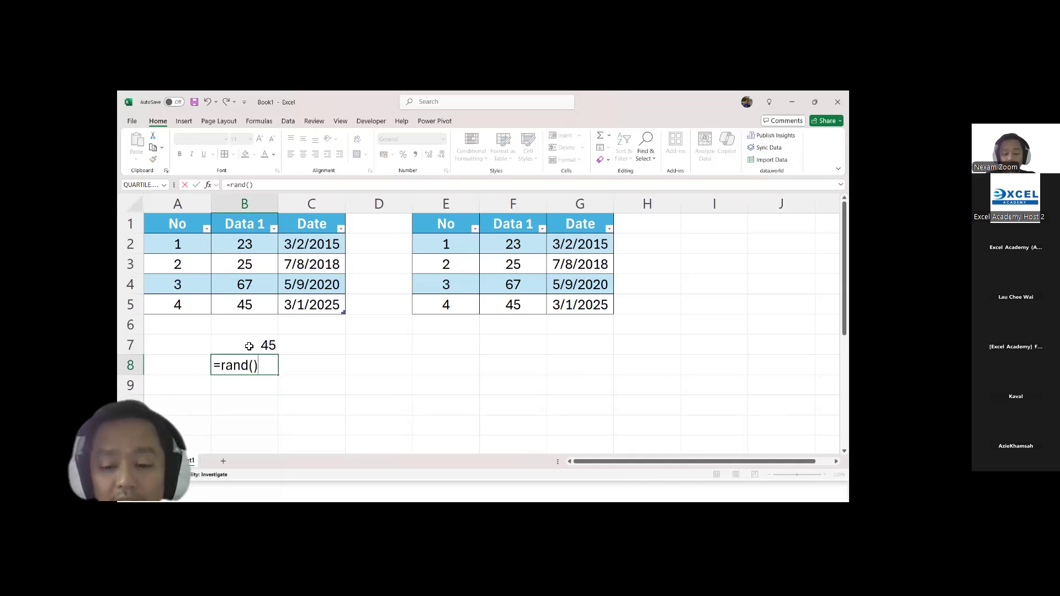
key("Return")
key("Up")
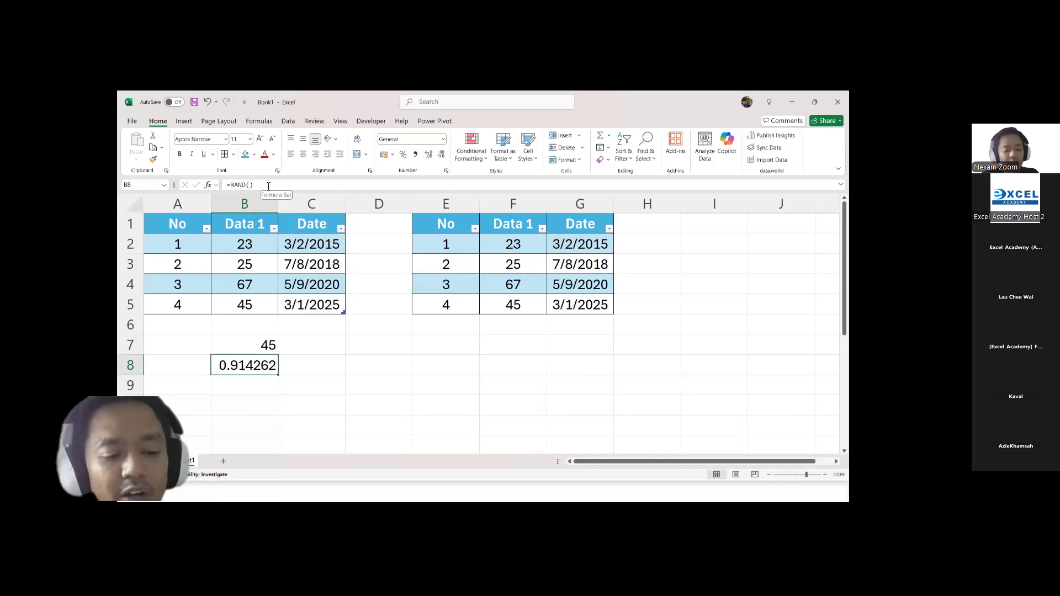
mouse_move(218, 177)
left_mouse_down()
mouse_move(252, 193)
mouse_move(232, 171)
left_mouse_up()
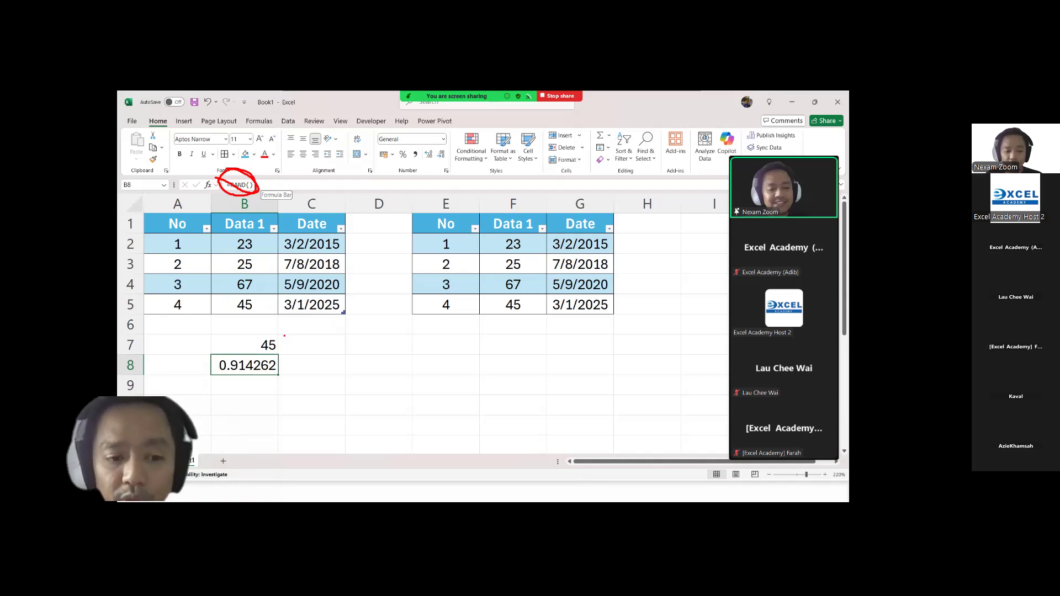
Step: Replace the formula in cell B8 with the cell reference =B7
key("F2")
key("BackSpace")
key("BackSpace")
key("BackSpace")
key("BackSpace")
key("BackSpace")
key("BackSpace")
key("Up")
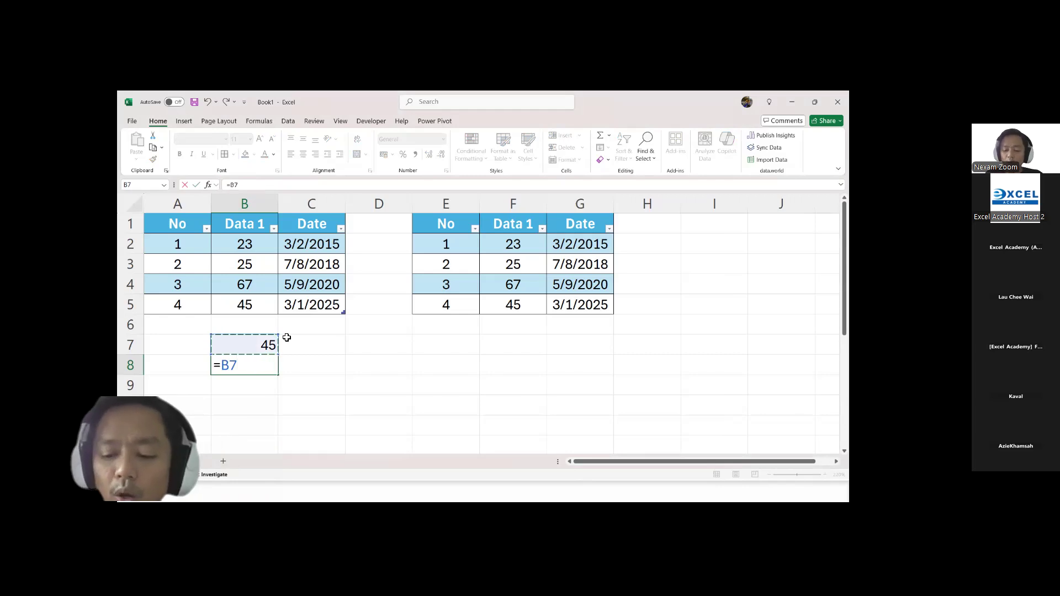
key("Return")
left_click(259, 366)
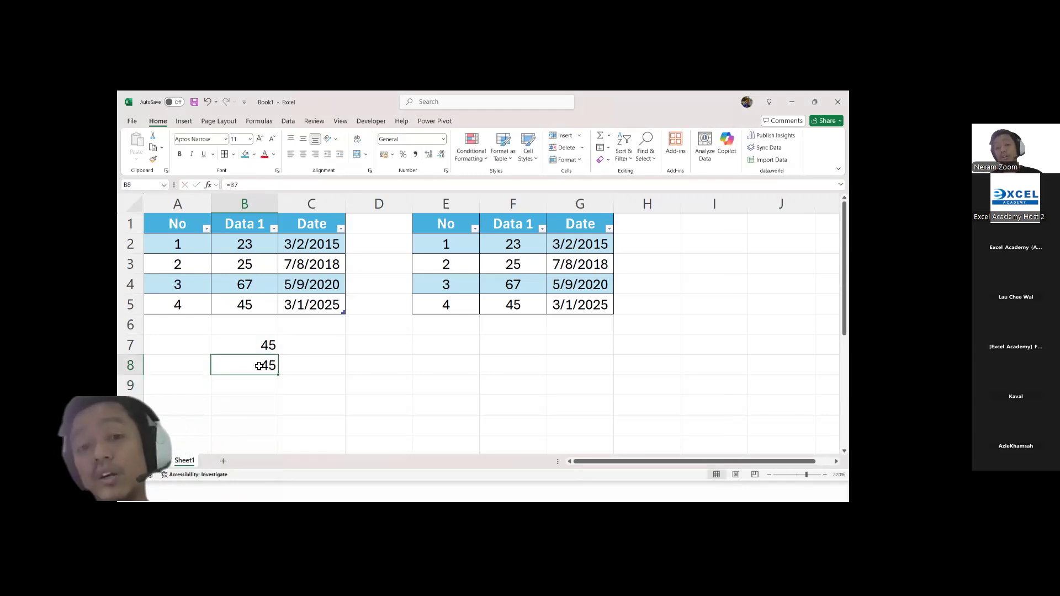
Step: Mark B8's formula in the formula bar with a red box and arrow, and inspect B7's content there for comparison
key("ctrl+2")
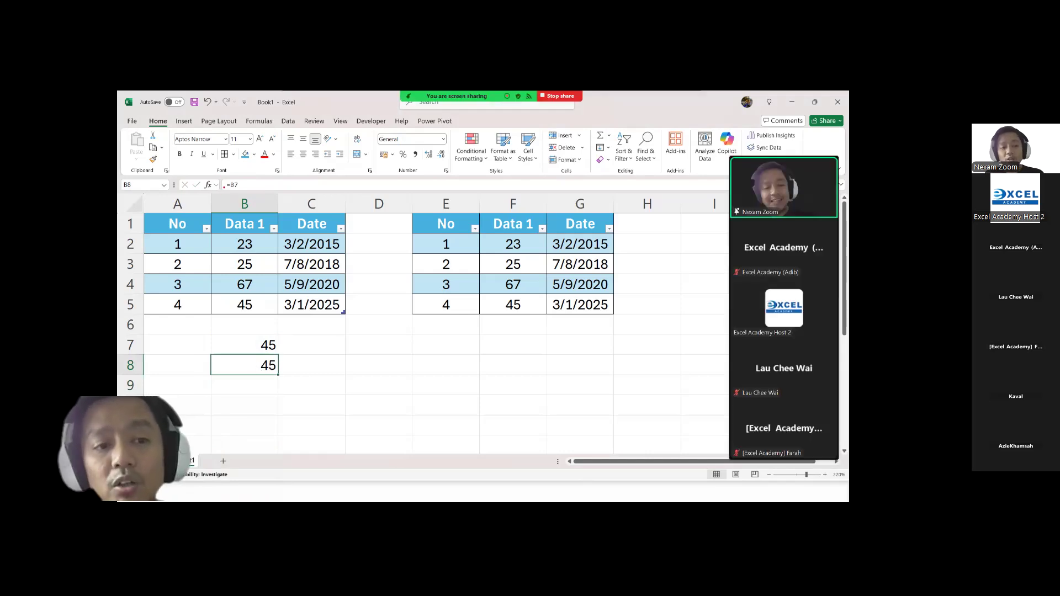
mouse_move(222, 180)
left_mouse_down()
mouse_move(255, 192)
mouse_move(249, 176)
mouse_move(249, 193)
mouse_move(355, 296)
mouse_move(394, 374)
left_mouse_up()
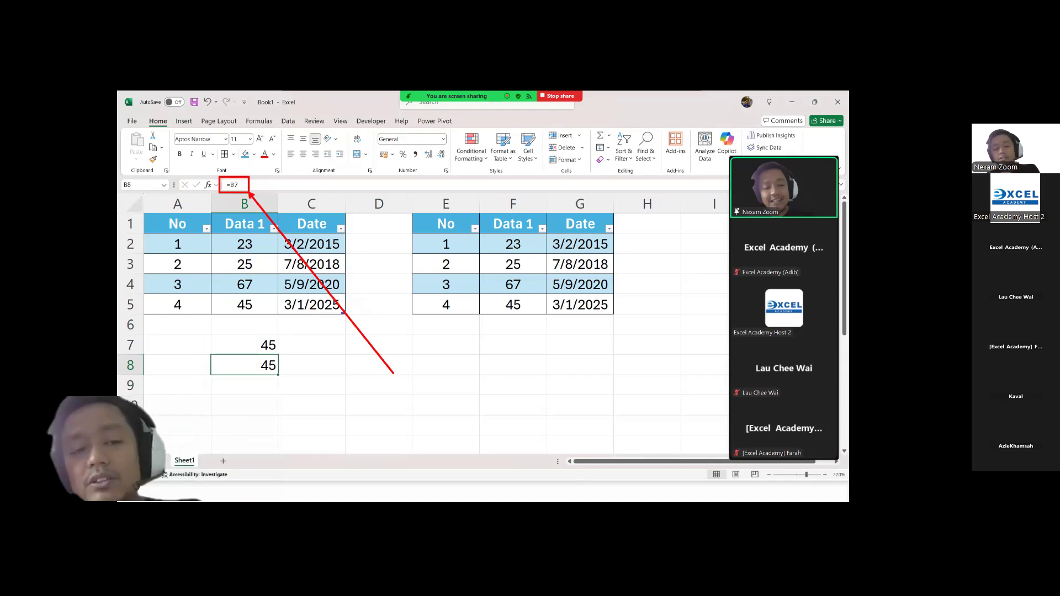
left_click(259, 345)
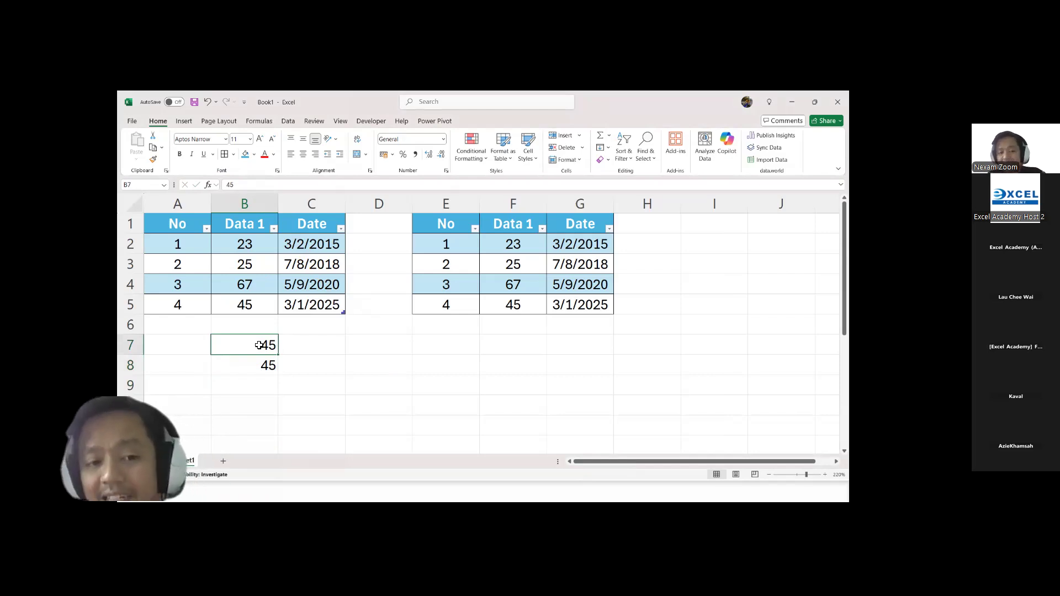
left_click(245, 188)
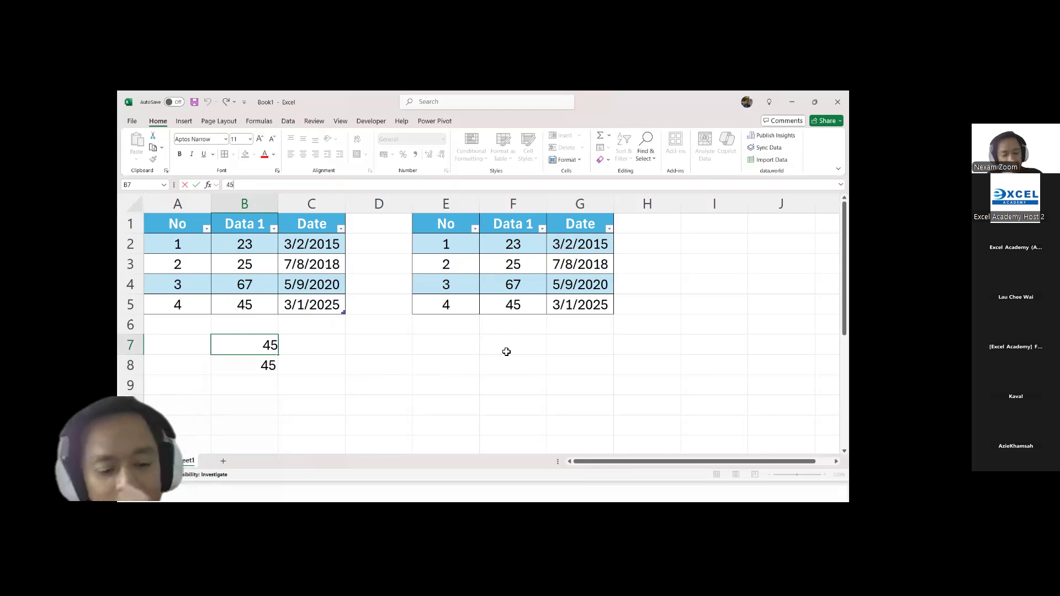
Step: Check the Overview and Interface slide in the PowerPoint slide show, return to the Excel workbook, and select cell C9
key("alt+Tab")
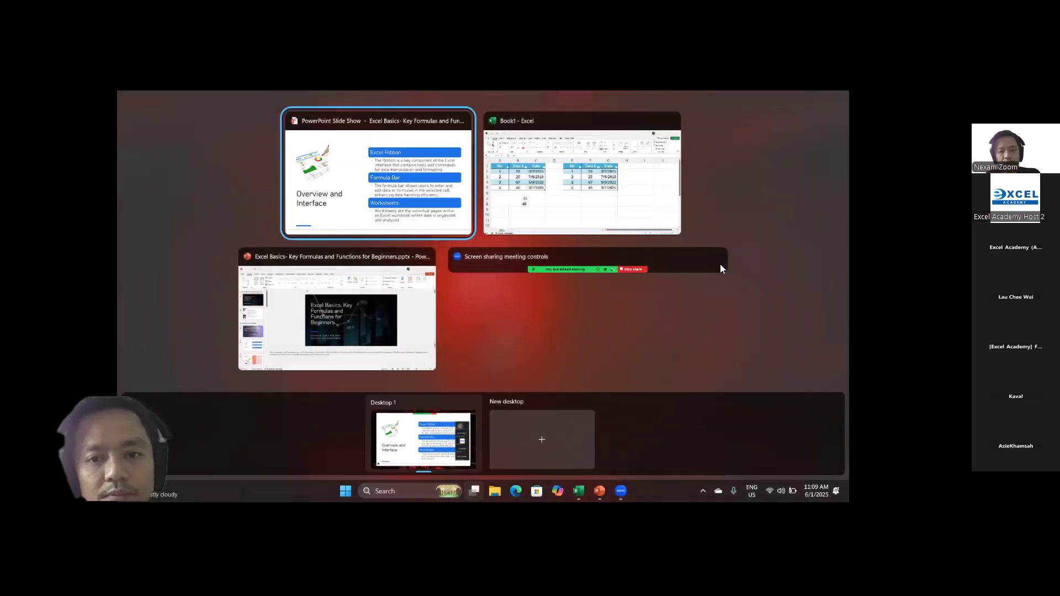
left_click(641, 231)
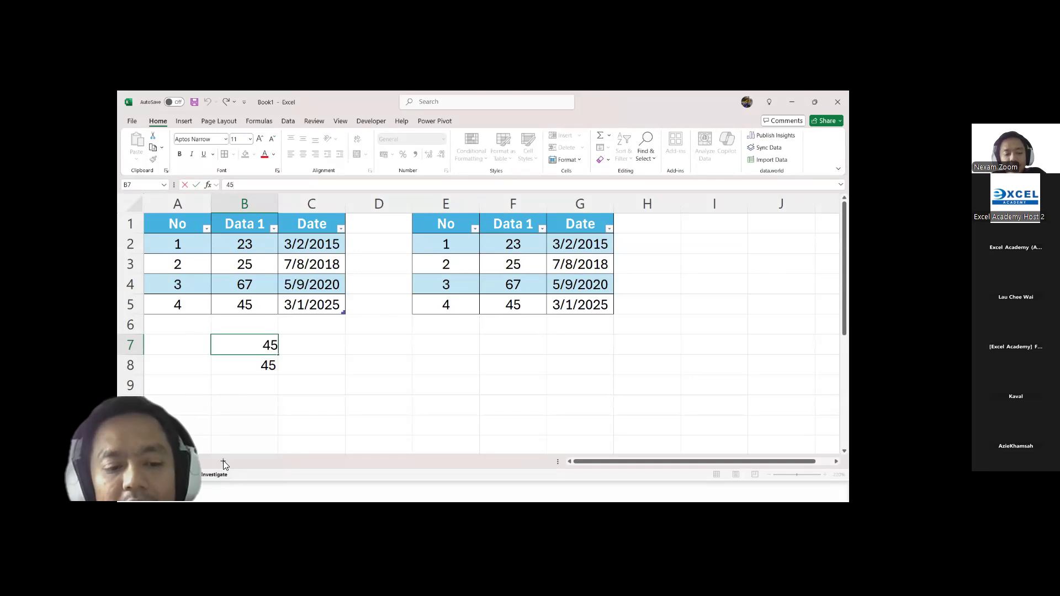
left_click(331, 381)
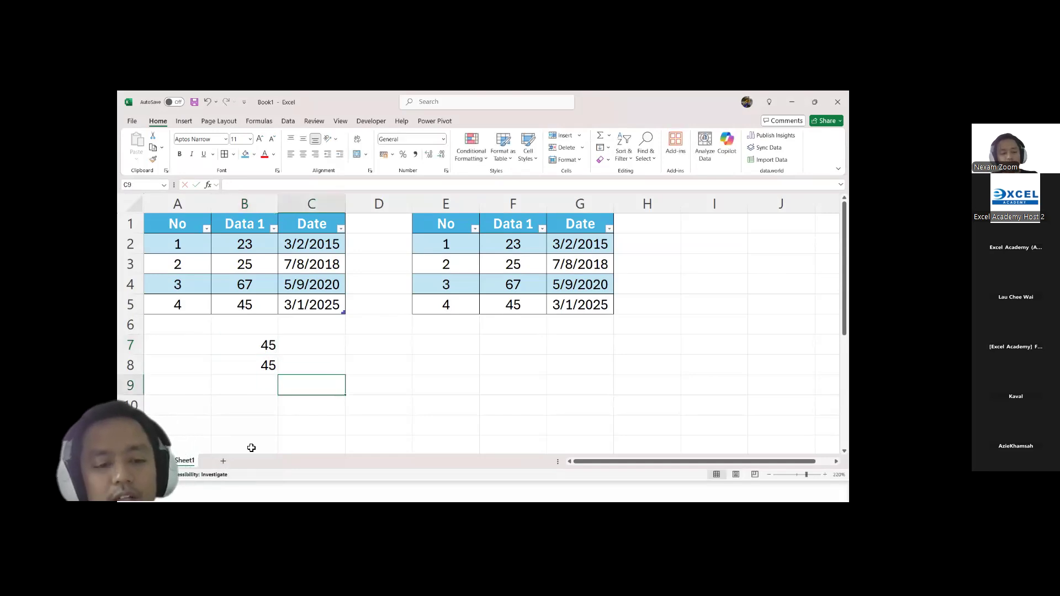
Step: Add three new blank worksheets to the workbook after Sheet1
left_click(226, 461)
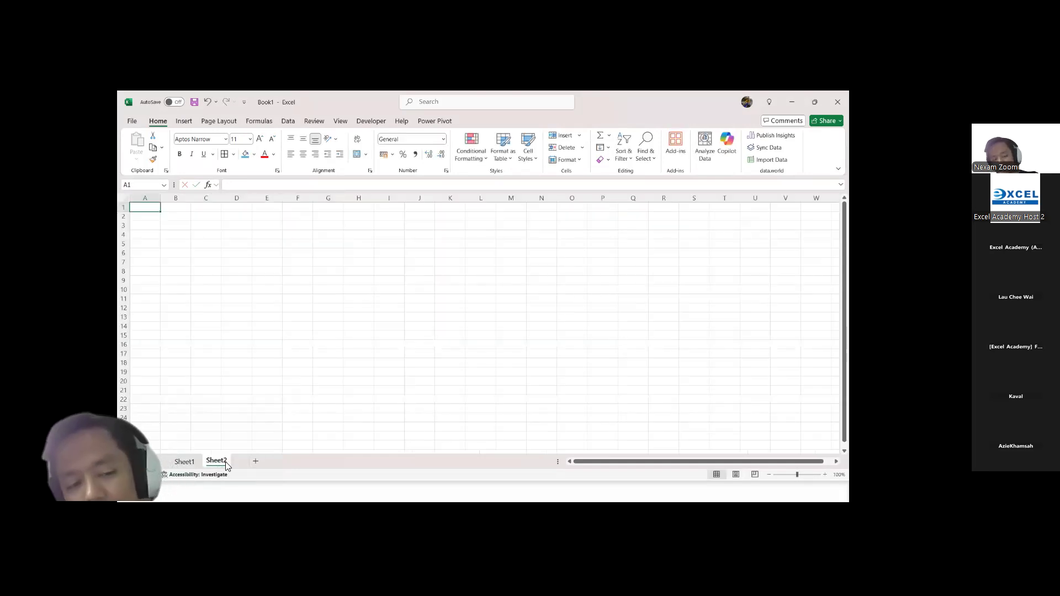
left_click(255, 461)
left_click(286, 462)
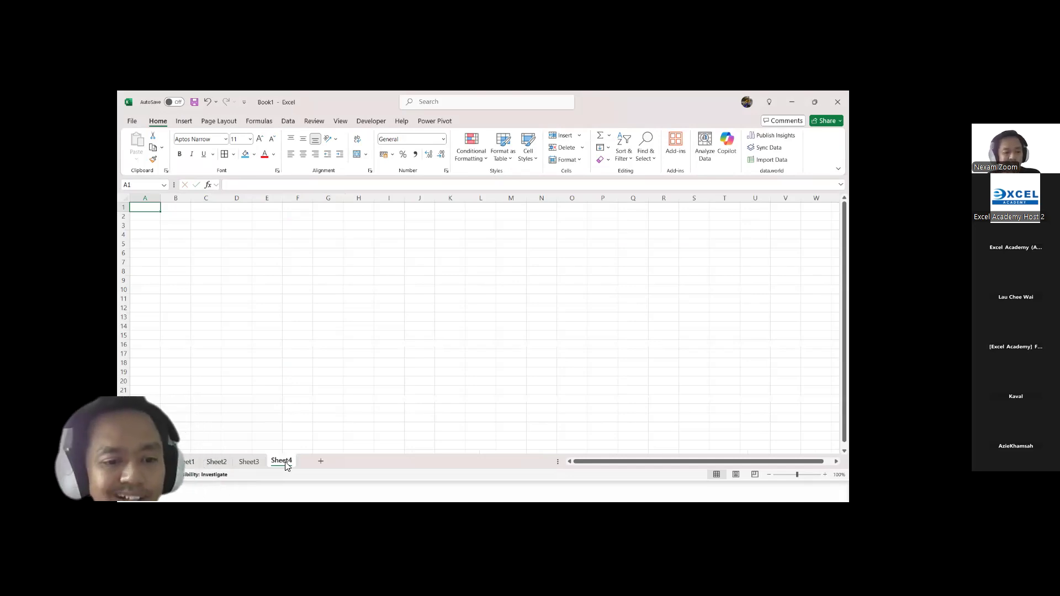
Step: Return to Sheet1 from Sheet2, view its print preview, and go back to the worksheet
left_click(215, 462)
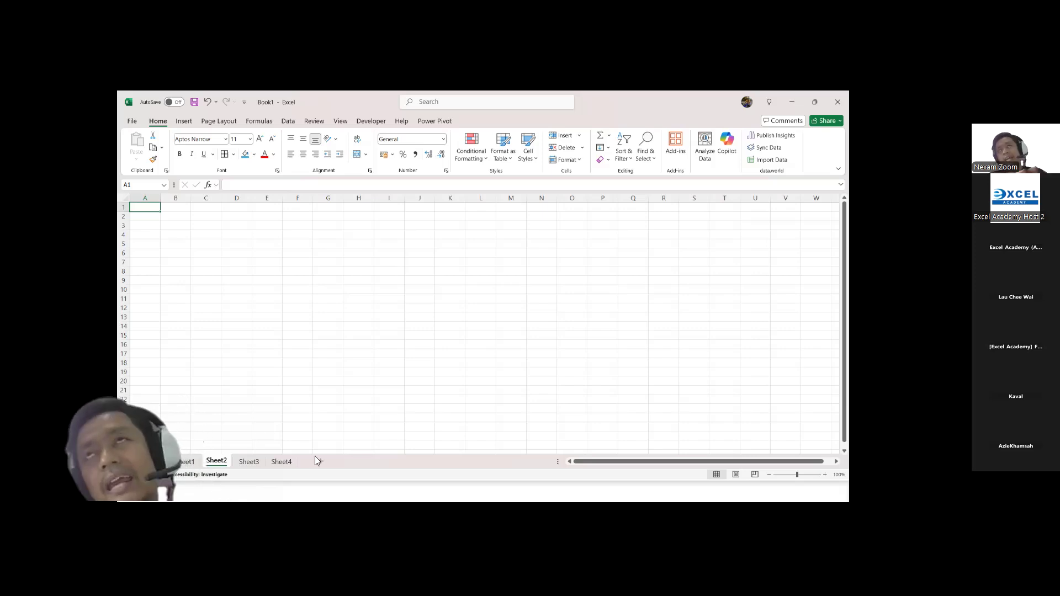
left_click(192, 463)
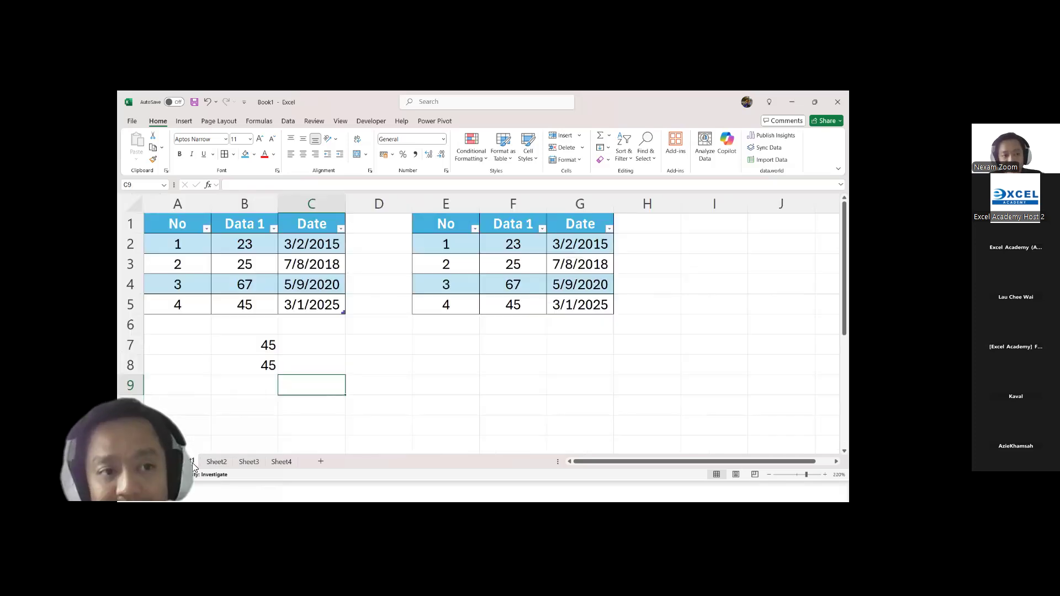
left_click(135, 124)
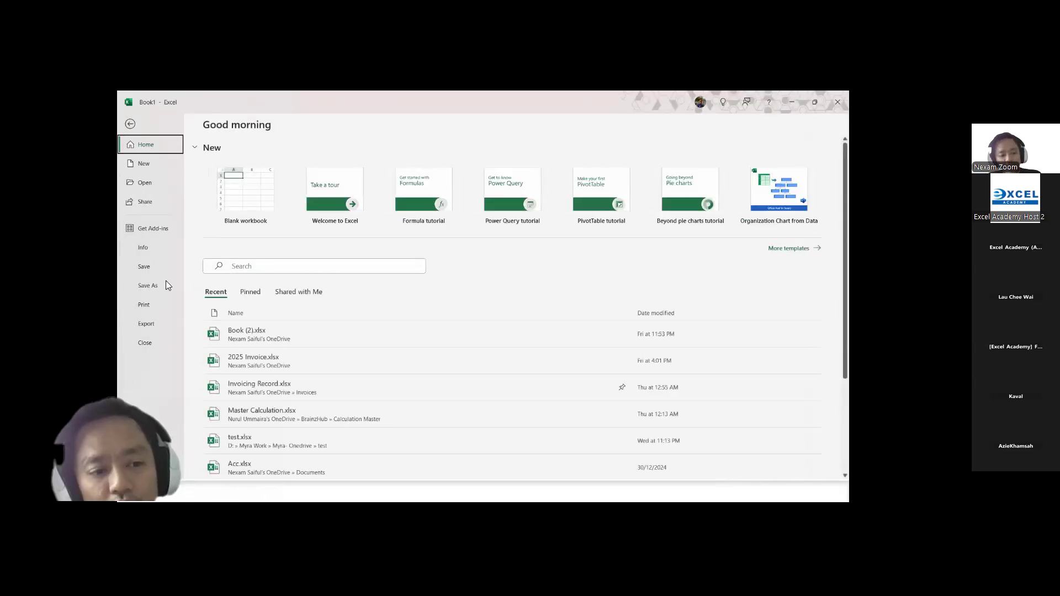
left_click(148, 305)
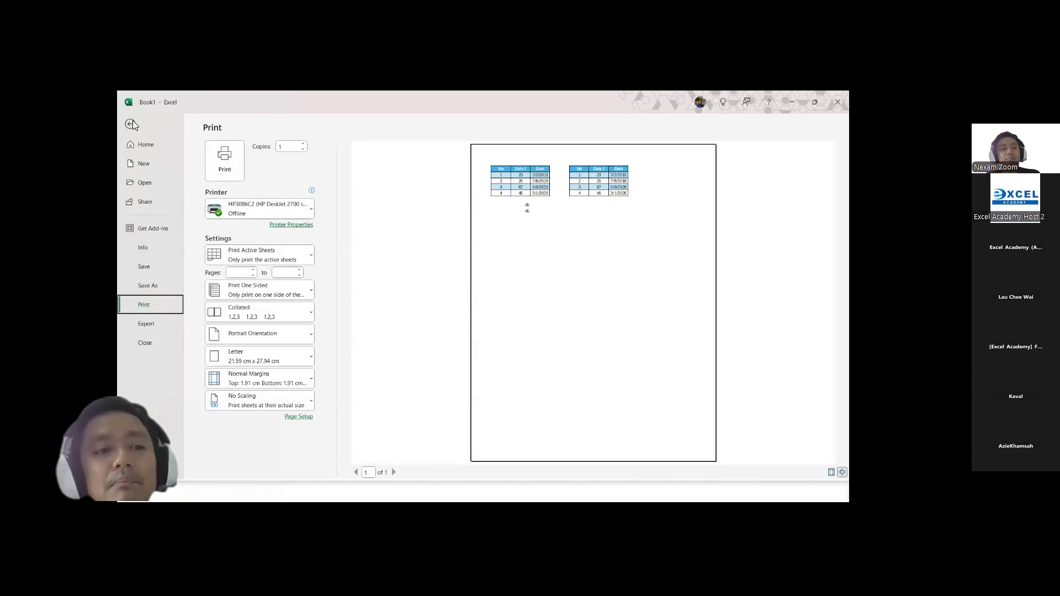
key("Escape")
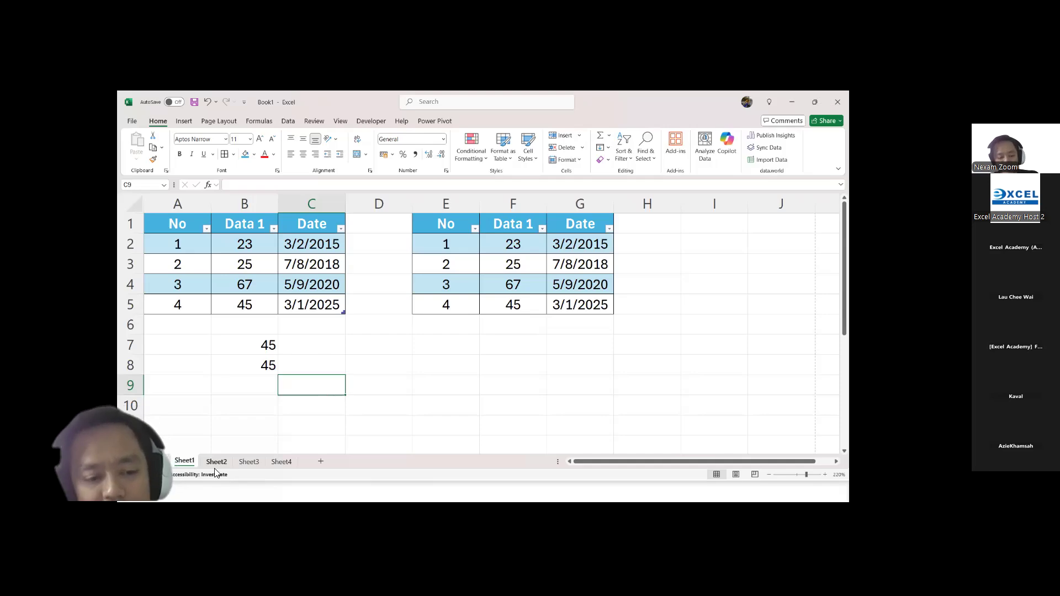
Step: Browse between the blank worksheets and Sheet1, finishing on Sheet2
left_click(243, 462)
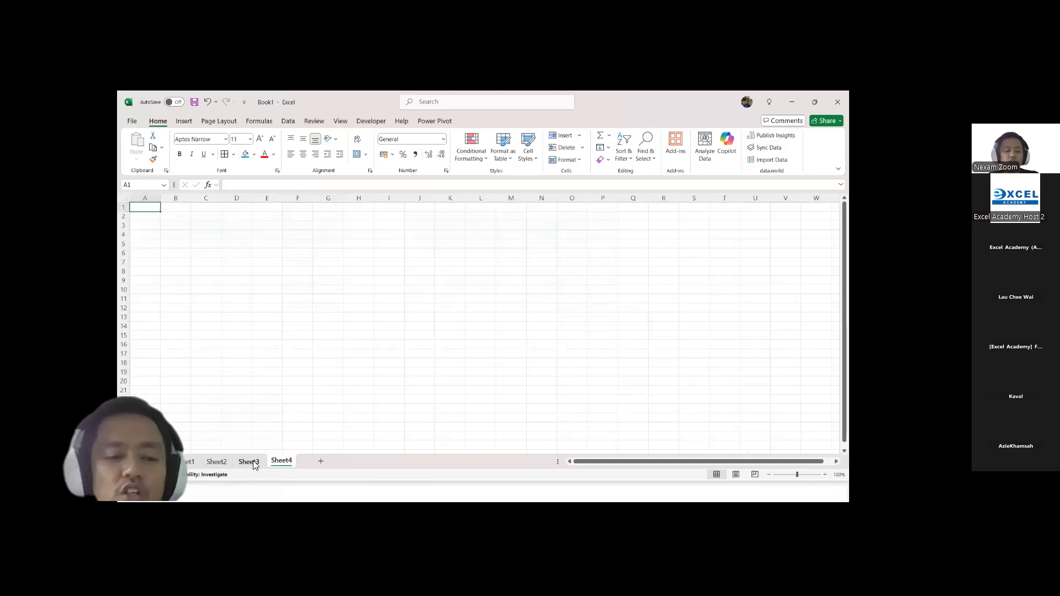
left_click(185, 462)
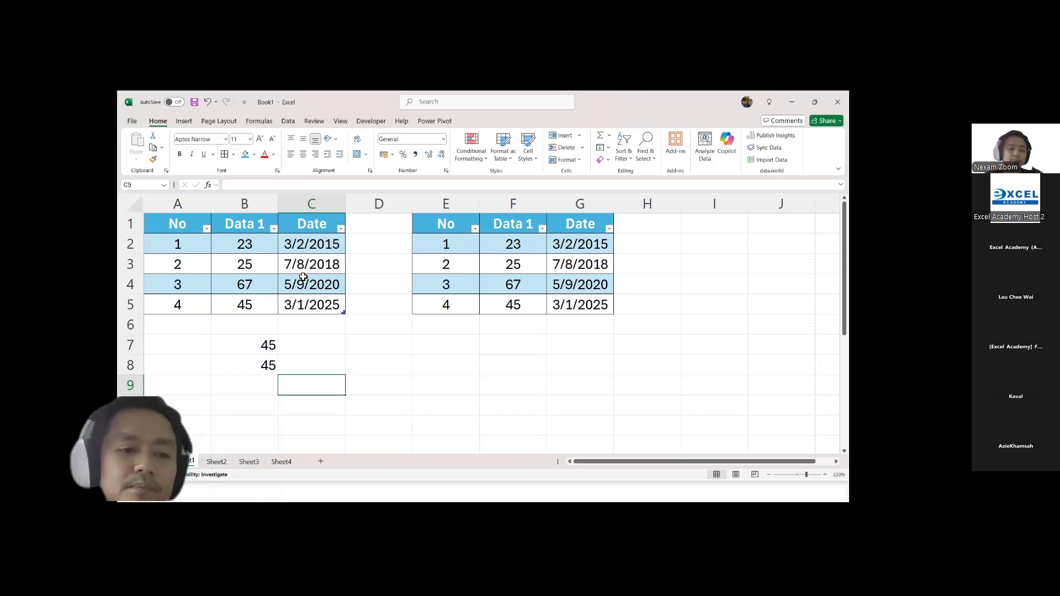
left_click(216, 462)
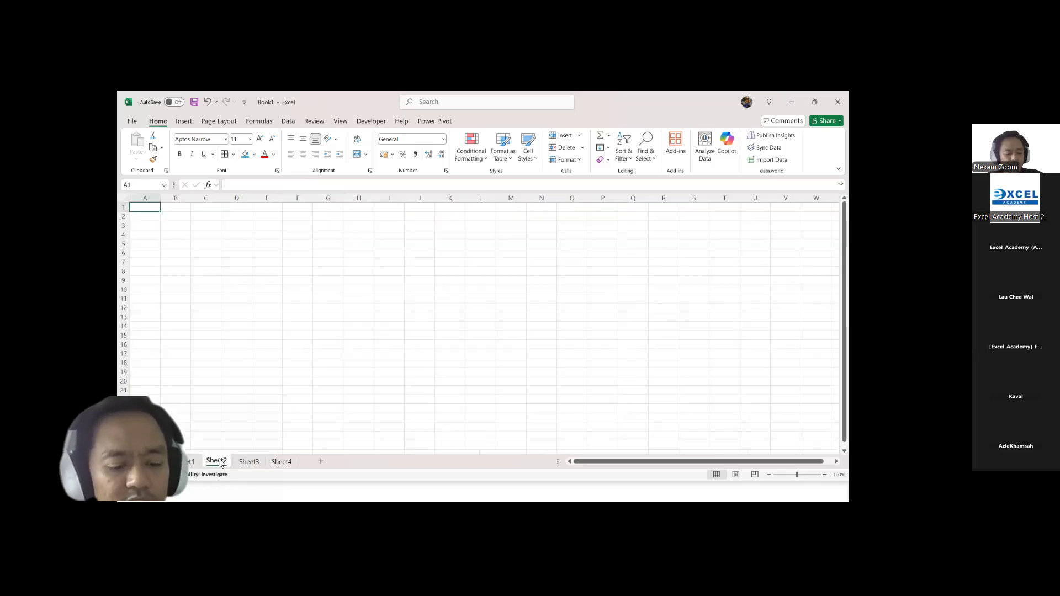
Step: Advance the PowerPoint slide show to the Basic Navigation and Layout slide and return to the Excel workbook
key("alt+Tab")
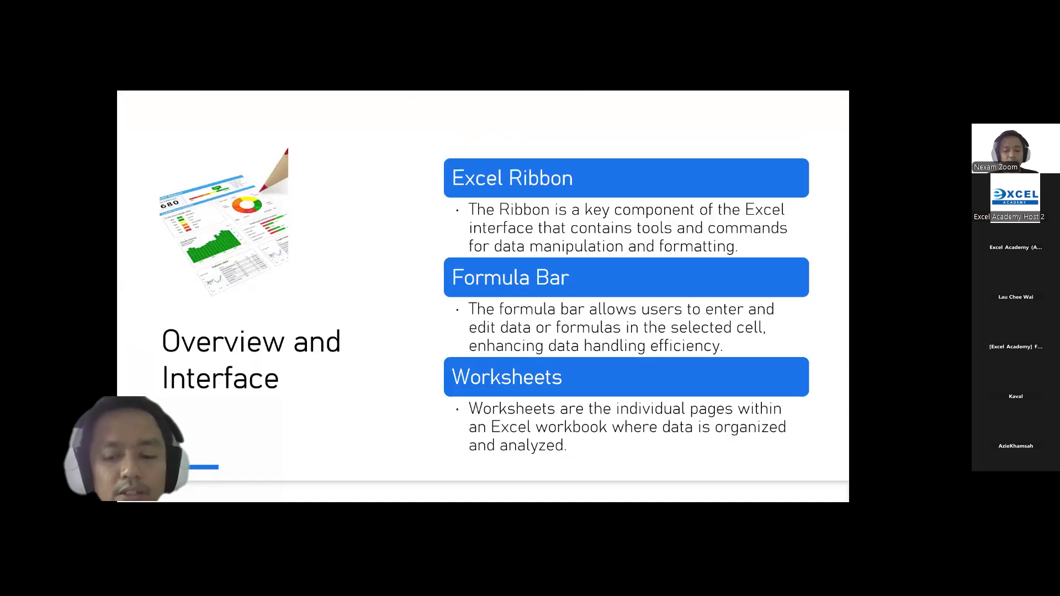
left_click(325, 305)
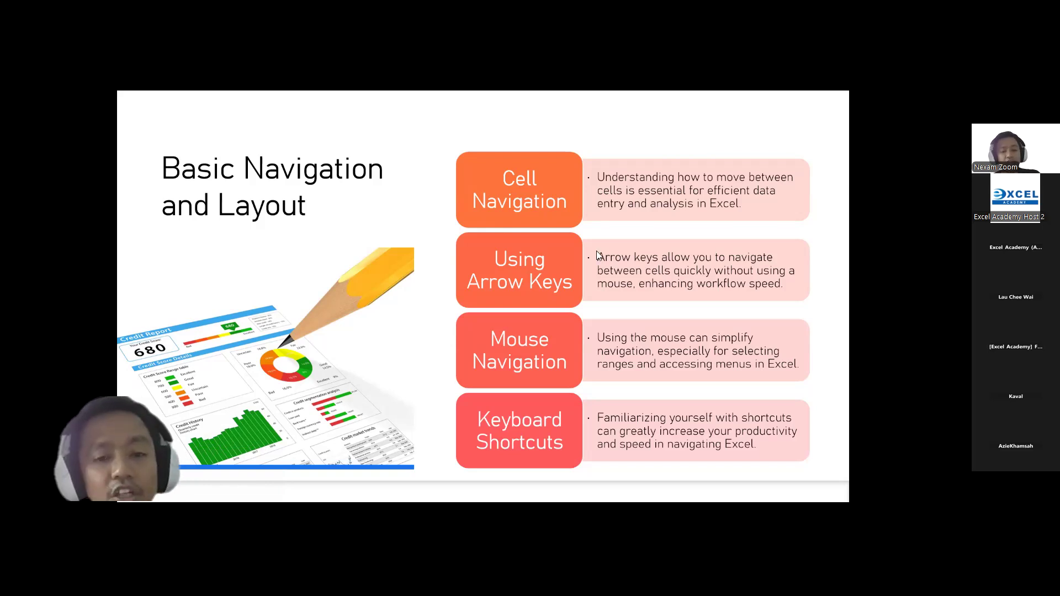
key("alt+Tab")
Step: Select several different cells one after another on Sheet2, finishing on cell G5
left_click(199, 247)
left_click(400, 244)
left_click(287, 249)
left_click(399, 289)
left_click(342, 244)
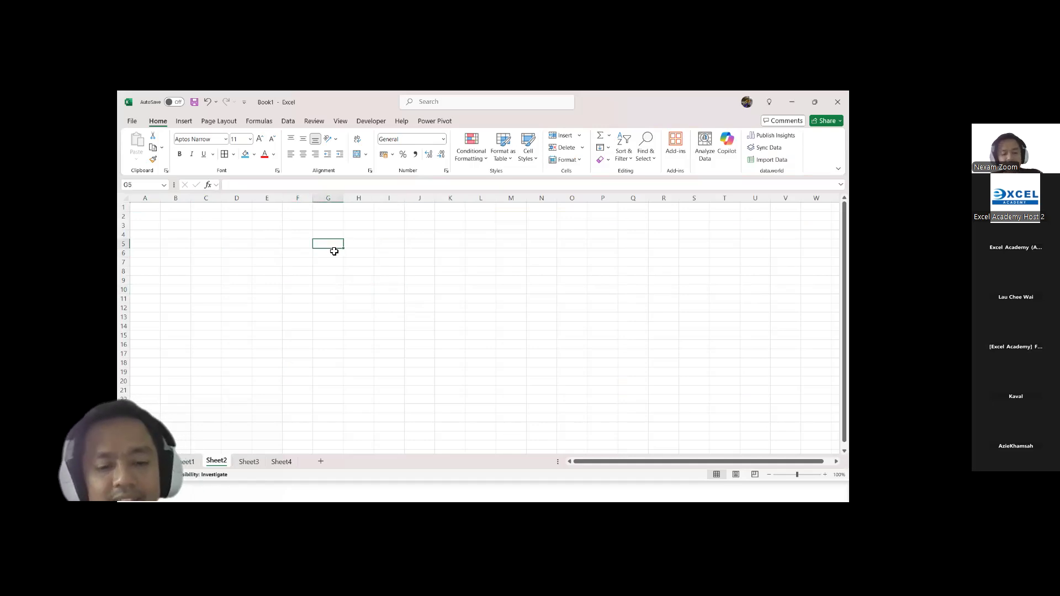
Step: Annotate column G down to row 5 and row 5 across to column G, showing how they meet at cell G5
left_click_drag(312, 195, 341, 249)
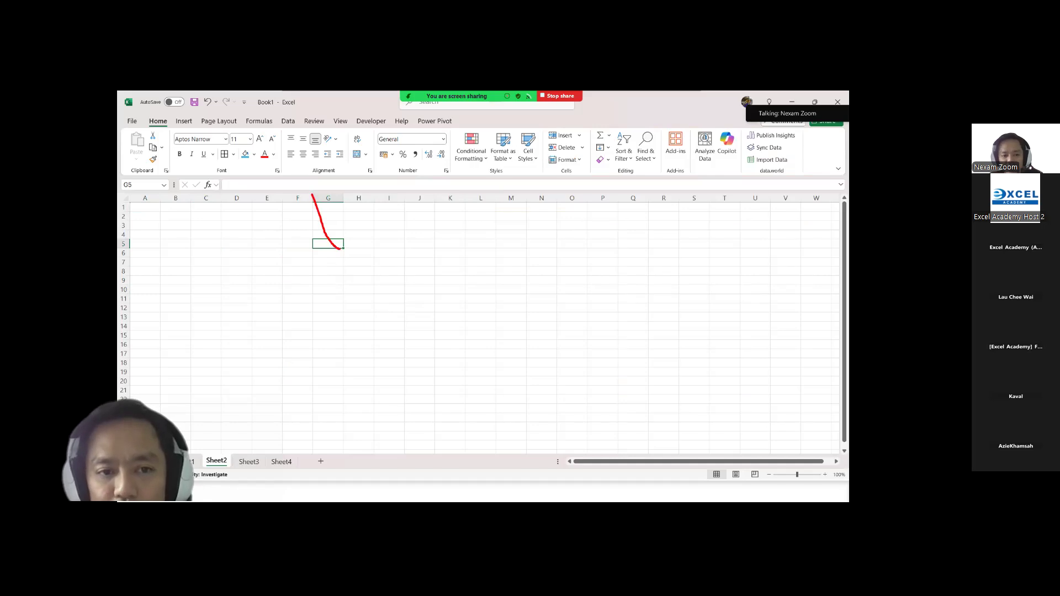
key("e")
left_click_drag(312, 196, 343, 250)
mouse_move(119, 238)
left_mouse_down()
mouse_move(323, 260)
mouse_move(346, 250)
left_mouse_up()
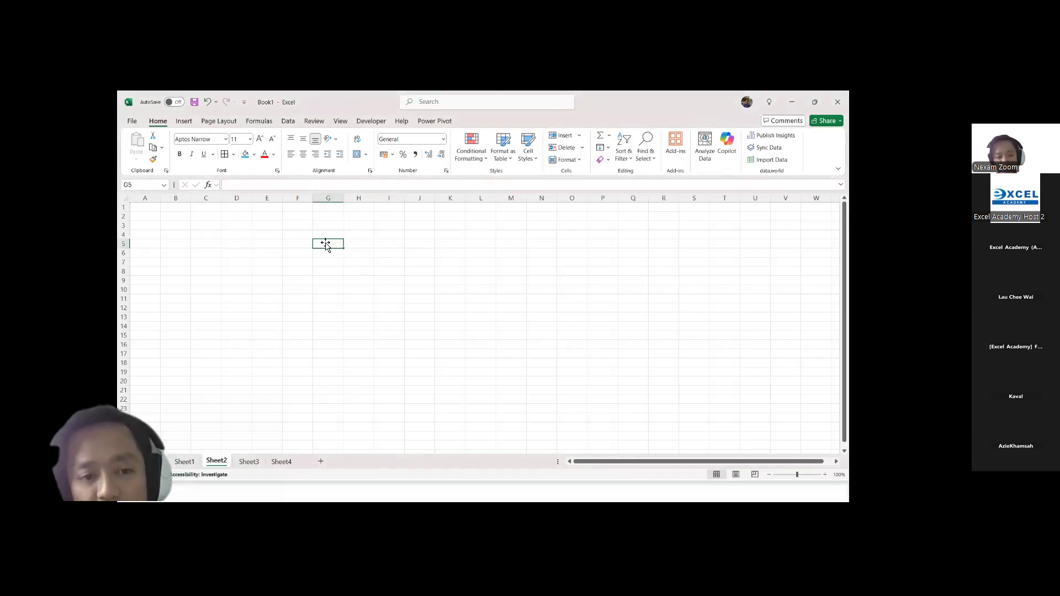
Step: Select cell M12, box its reference in the Name Box in red, and connect the box to the cell with an arrow
left_click(525, 309)
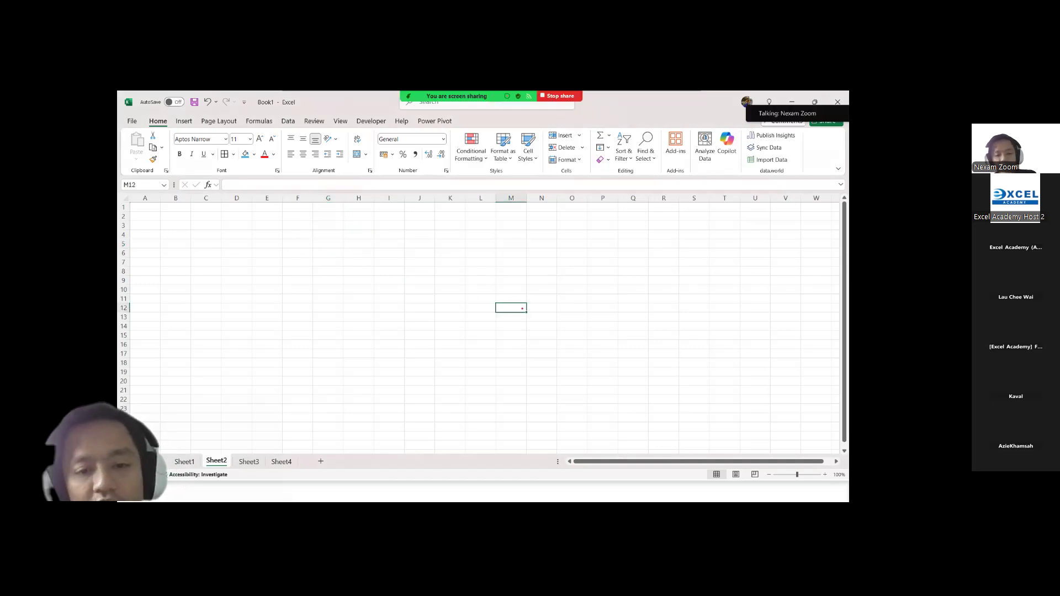
left_click_drag(117, 175, 168, 199)
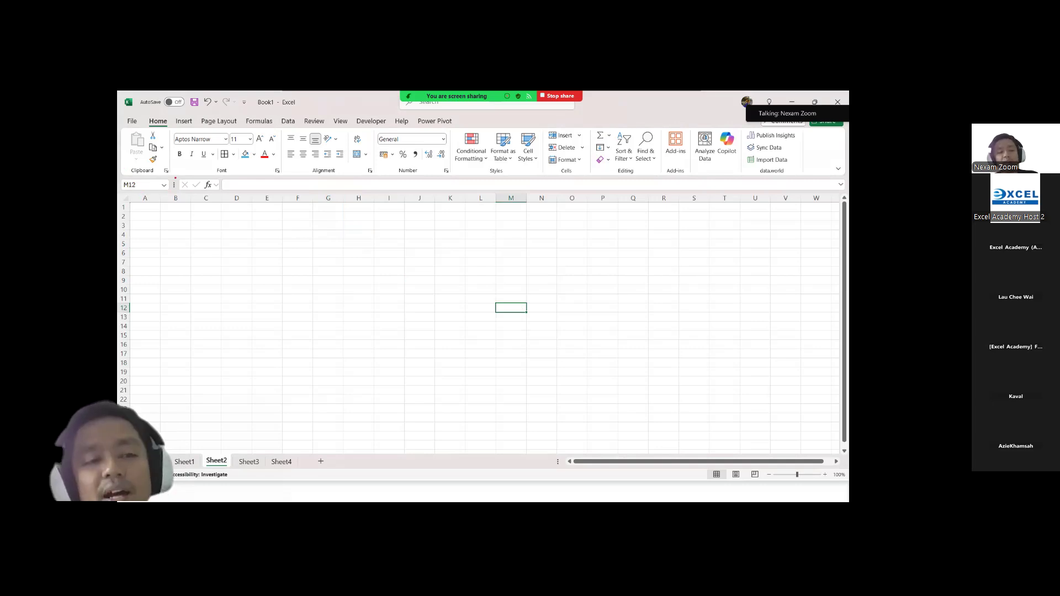
mouse_move(175, 178)
left_mouse_down()
mouse_move(141, 177)
mouse_move(118, 193)
mouse_move(174, 179)
left_mouse_up()
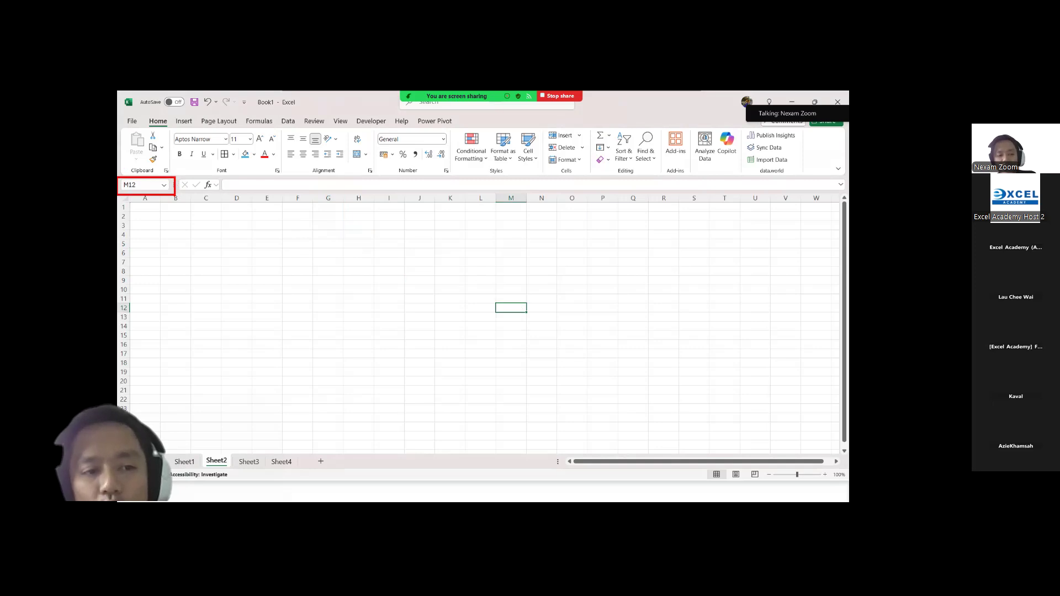
mouse_move(177, 194)
left_mouse_down()
mouse_move(307, 230)
mouse_move(497, 304)
left_mouse_up()
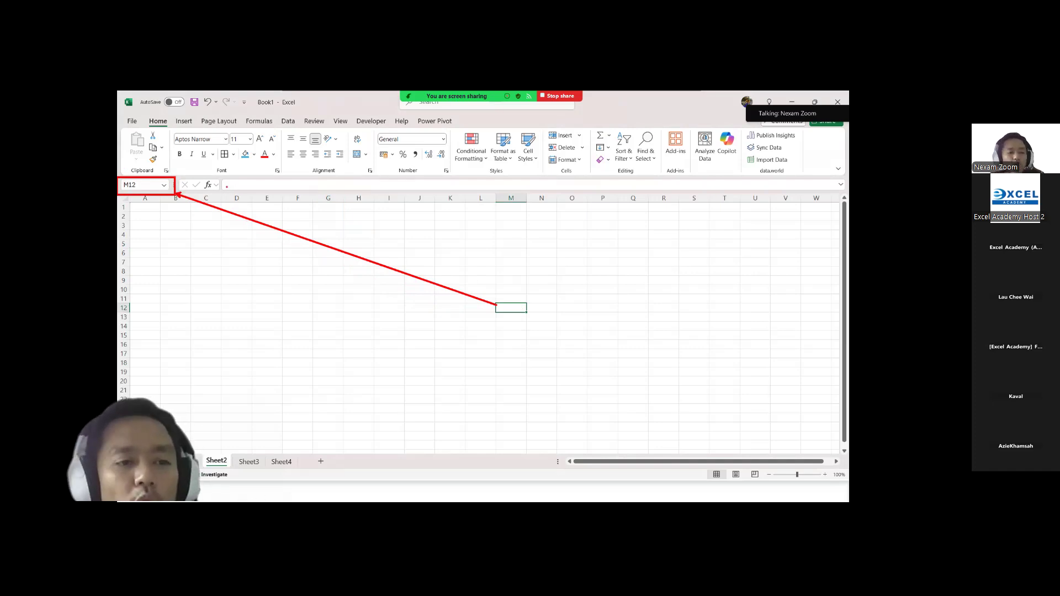
Step: Select cell A2 and cell J8 in turn to compare their references in the Name Box
left_click(146, 219)
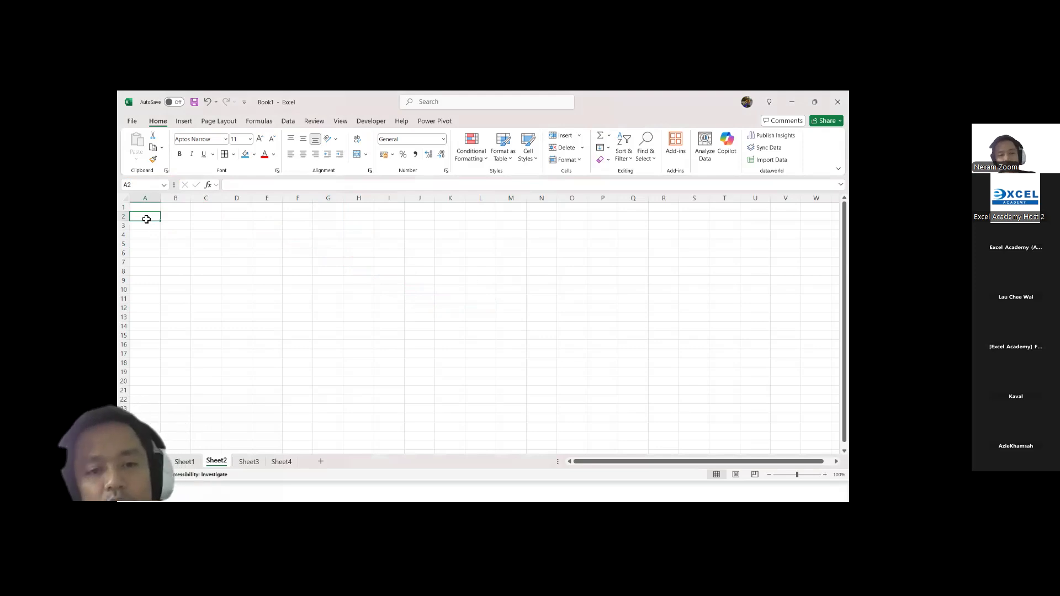
left_click(411, 272)
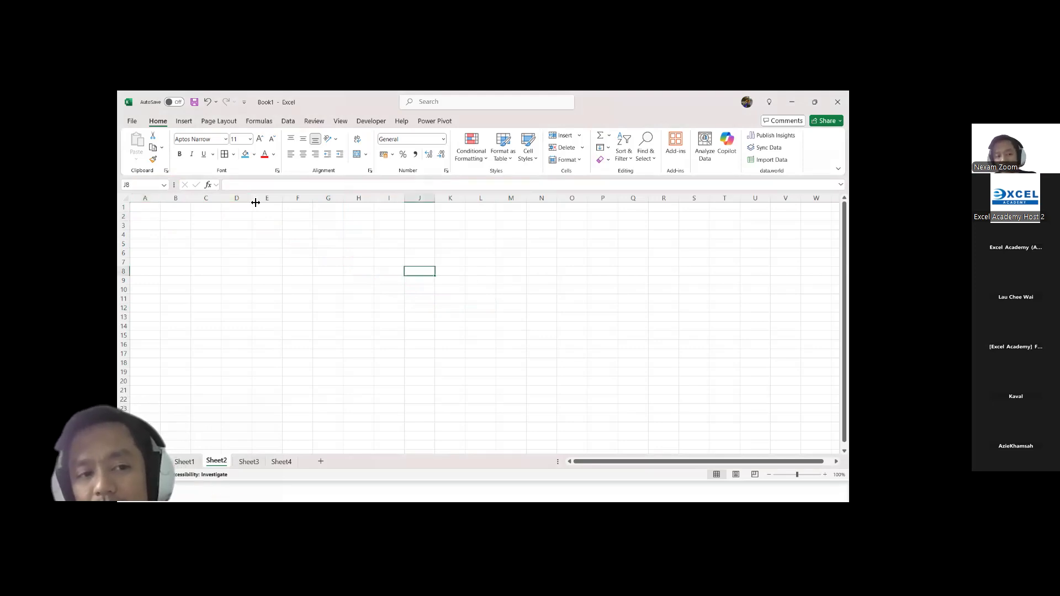
Step: From cell A1, jump to the sheet's last column and back, then to its last row and back
left_click(145, 209)
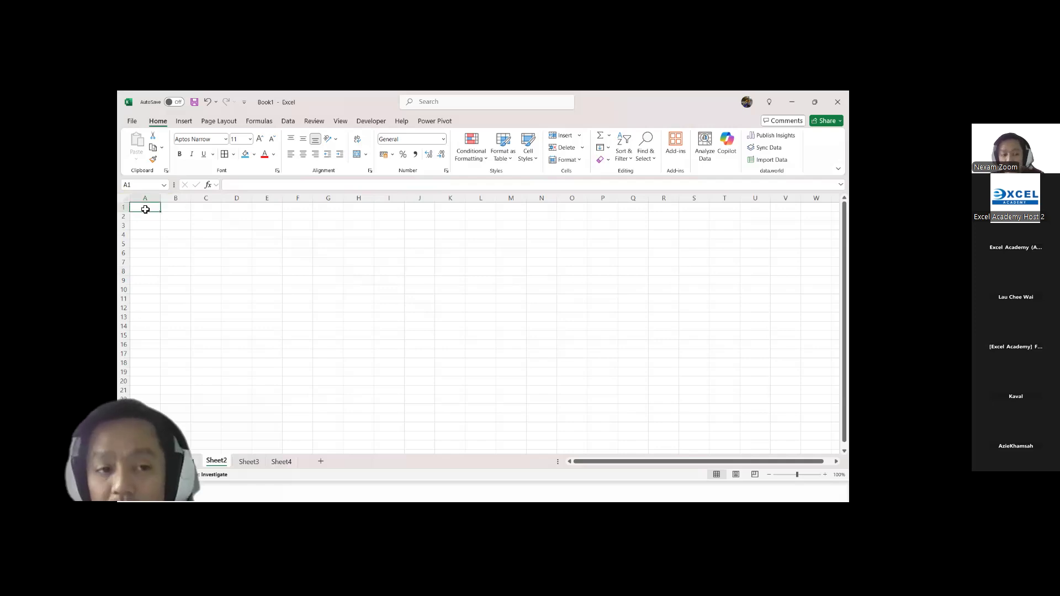
key("ctrl+Right")
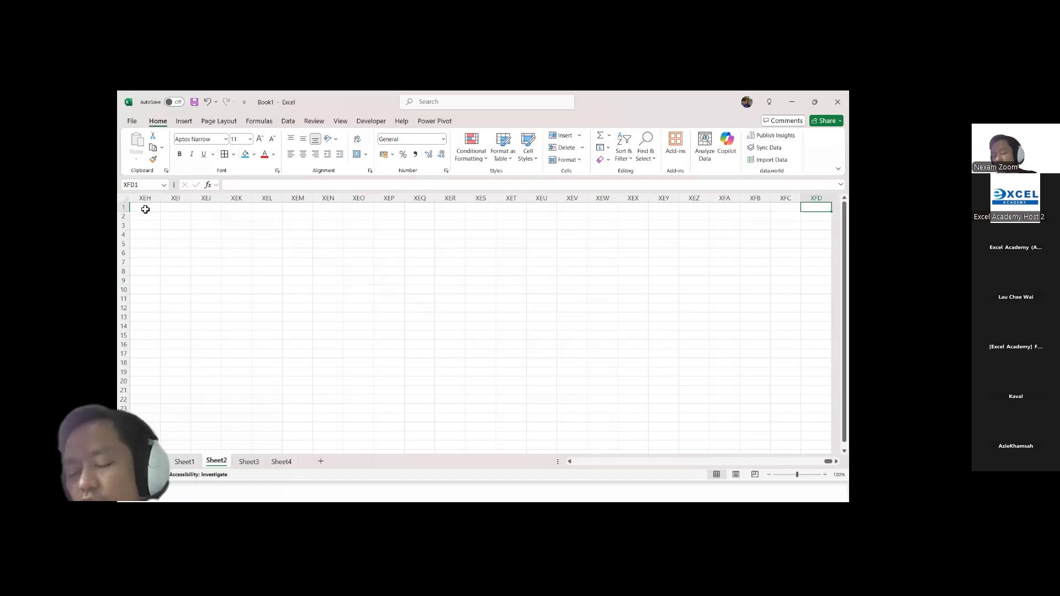
key("ctrl+Left")
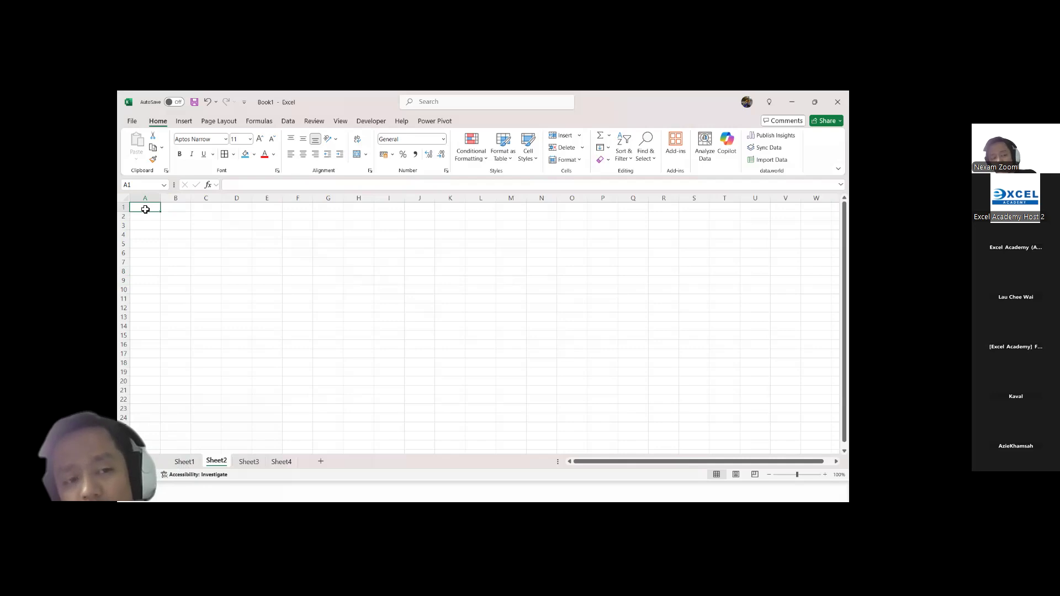
key("ctrl+Down")
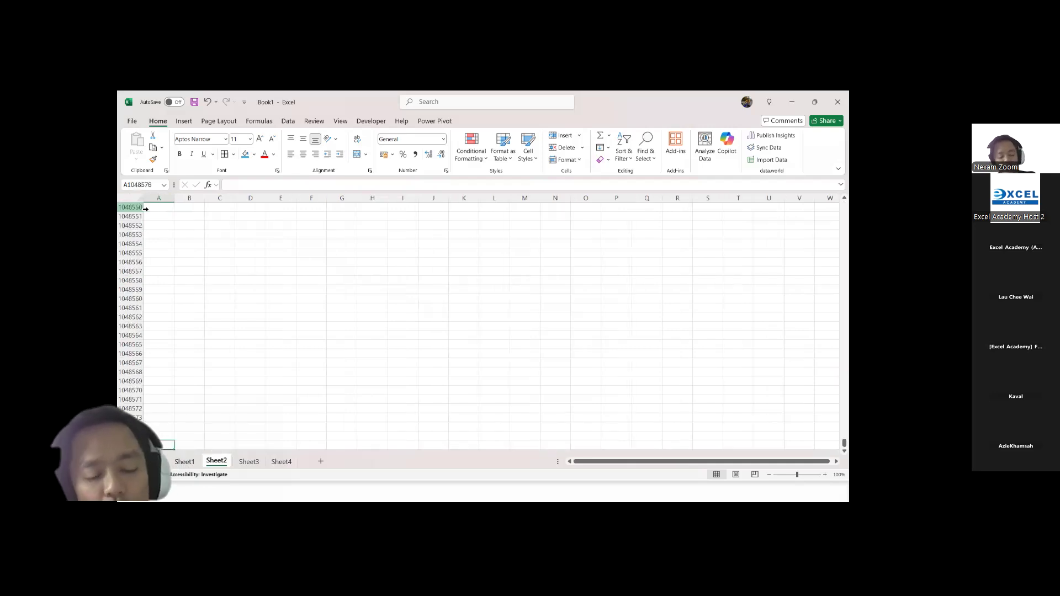
key("ctrl+Up")
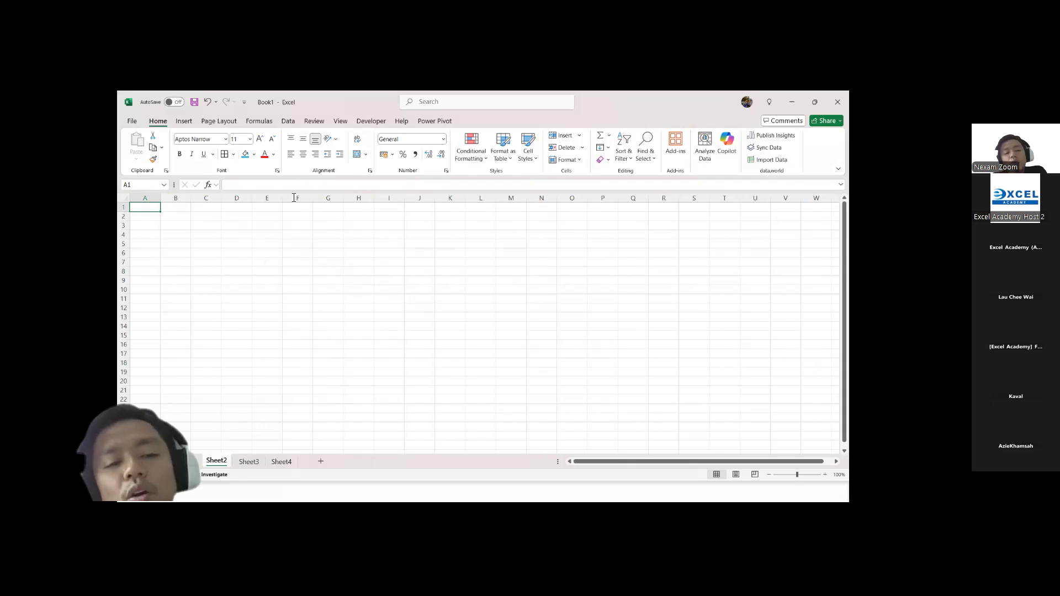
Step: Zoom Sheet2 in to 300% and make C3 the active cell
left_click(310, 263)
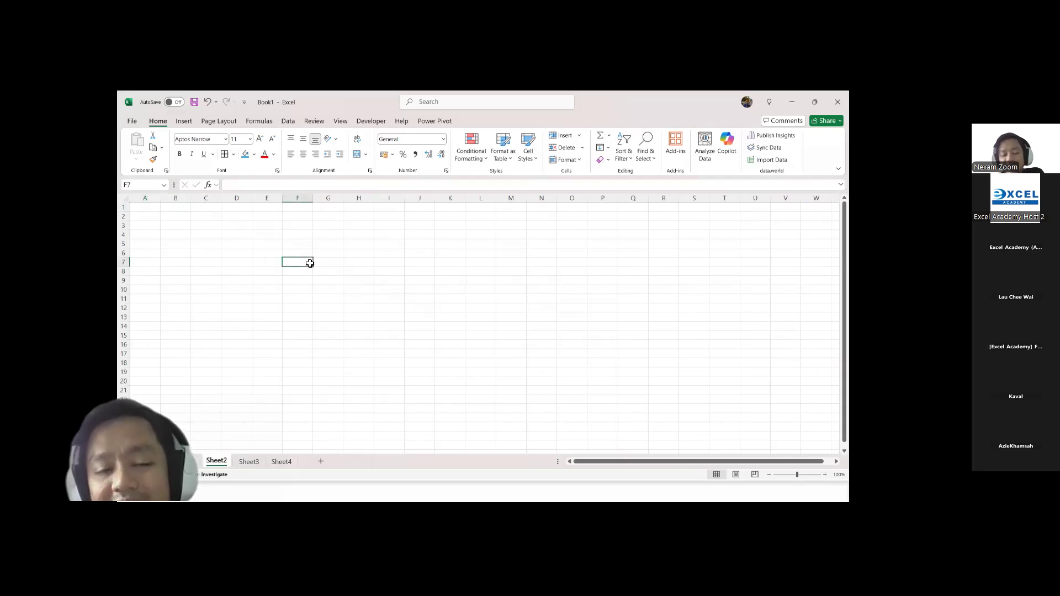
left_click(297, 243)
left_click(299, 236)
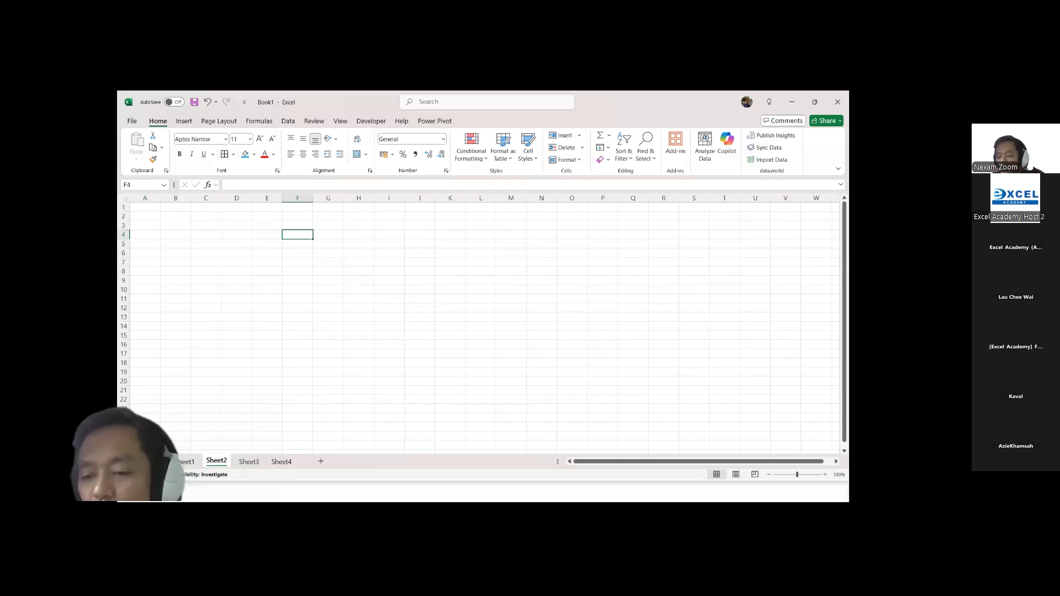
left_click(825, 475)
left_click(825, 475)
left_click(825, 475)
left_click(825, 475)
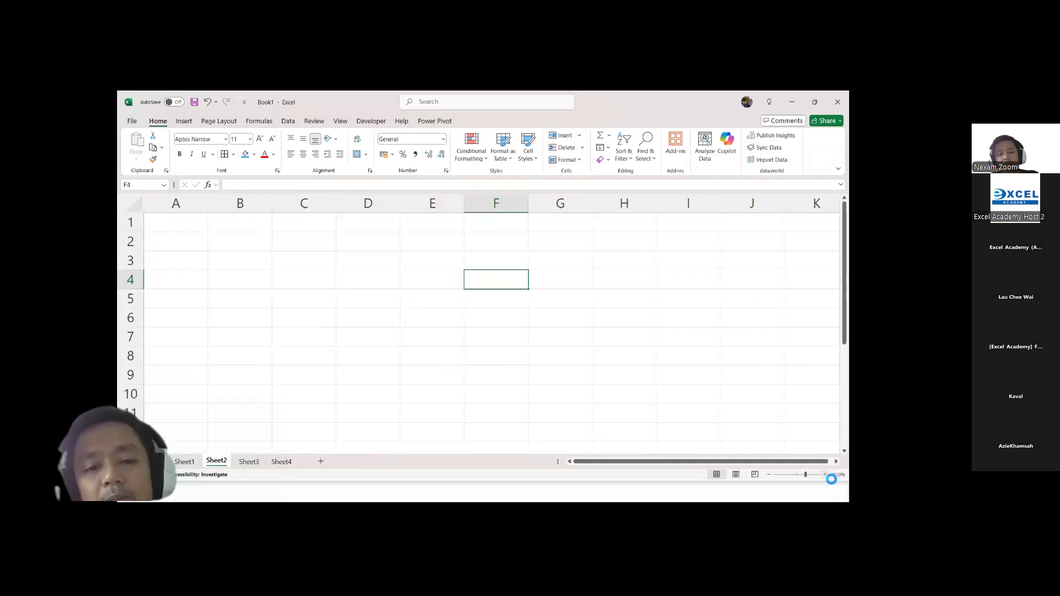
left_click(310, 260)
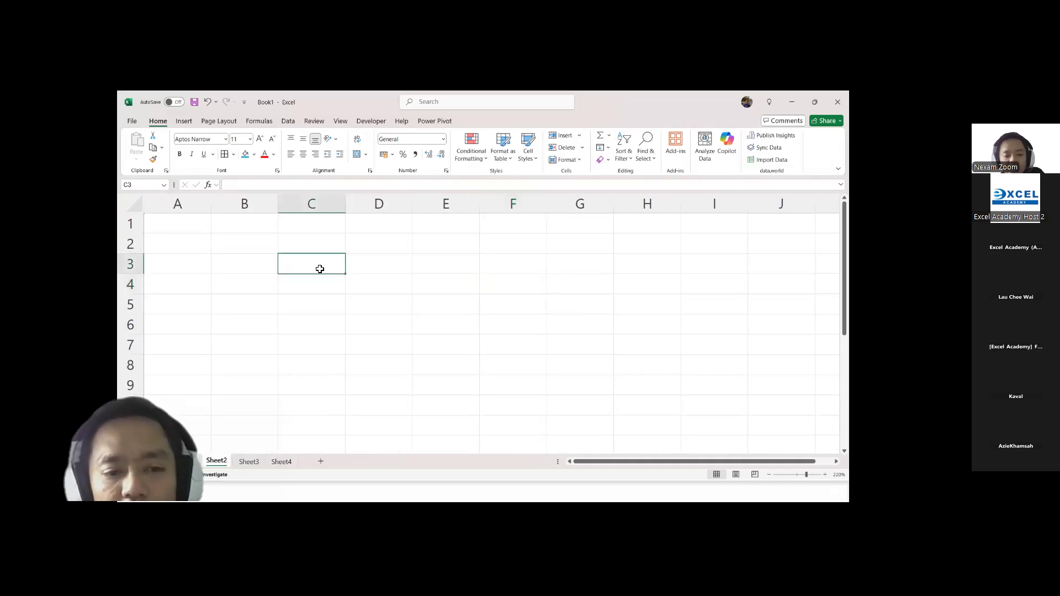
left_click(825, 474)
left_click(825, 474)
left_click(825, 475)
left_click(825, 474)
left_click(825, 474)
left_click(825, 475)
left_click(825, 474)
left_click(825, 475)
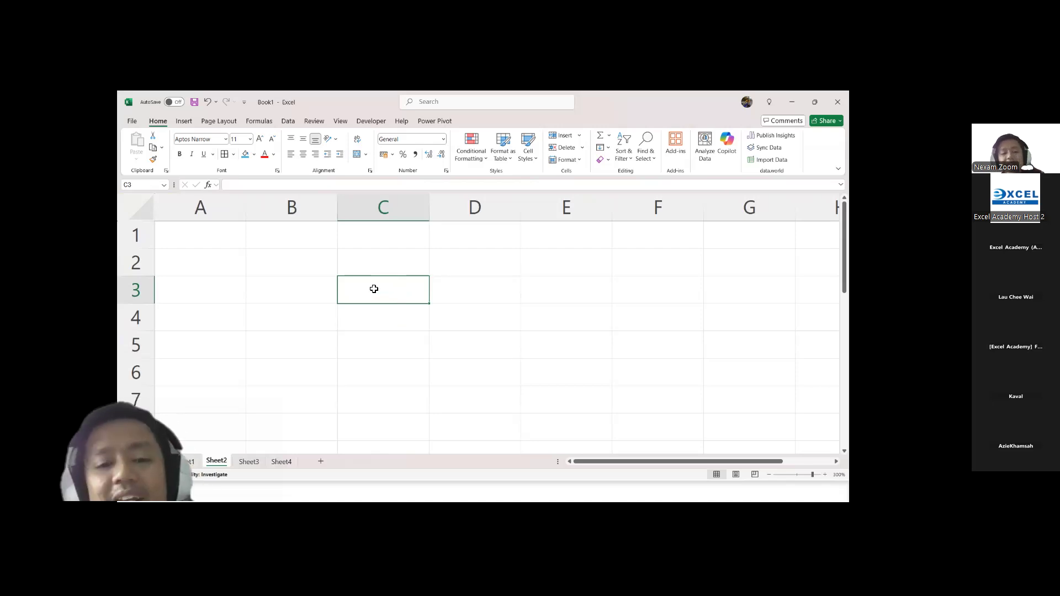
Step: Select individual cells within B2:C3 in turn, then select the whole range B2:E8
left_click(372, 267)
left_click(315, 265)
left_click(318, 283)
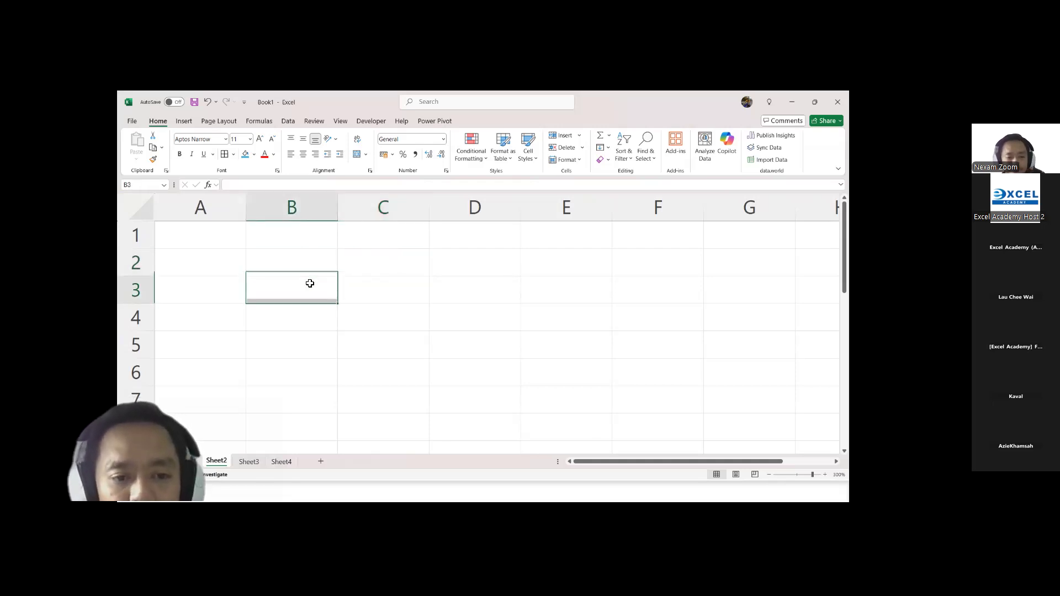
left_click(377, 294)
left_click(382, 272)
left_click(315, 262)
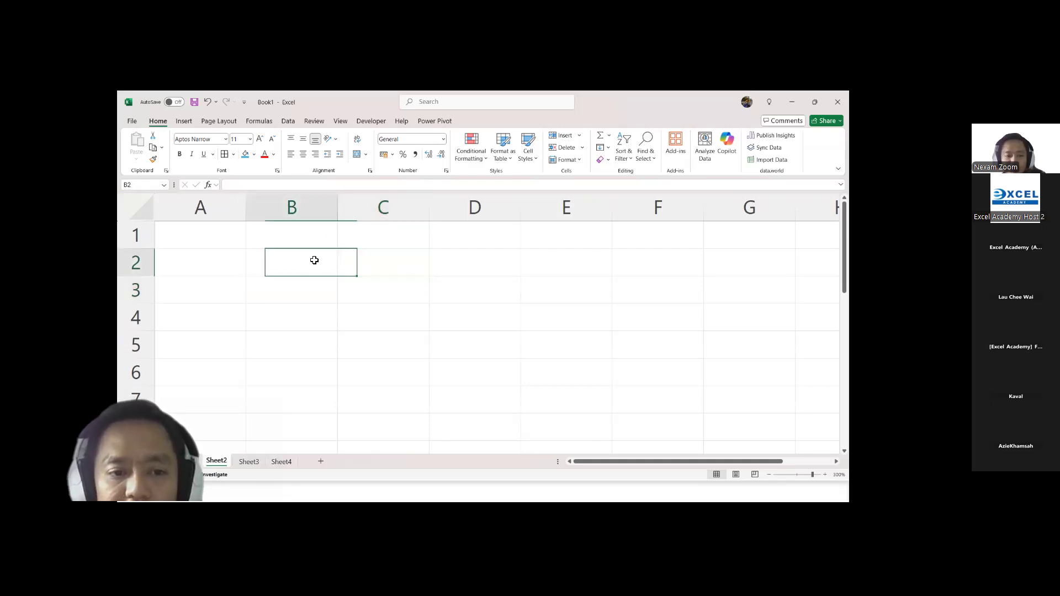
left_click(304, 290)
left_click(388, 291)
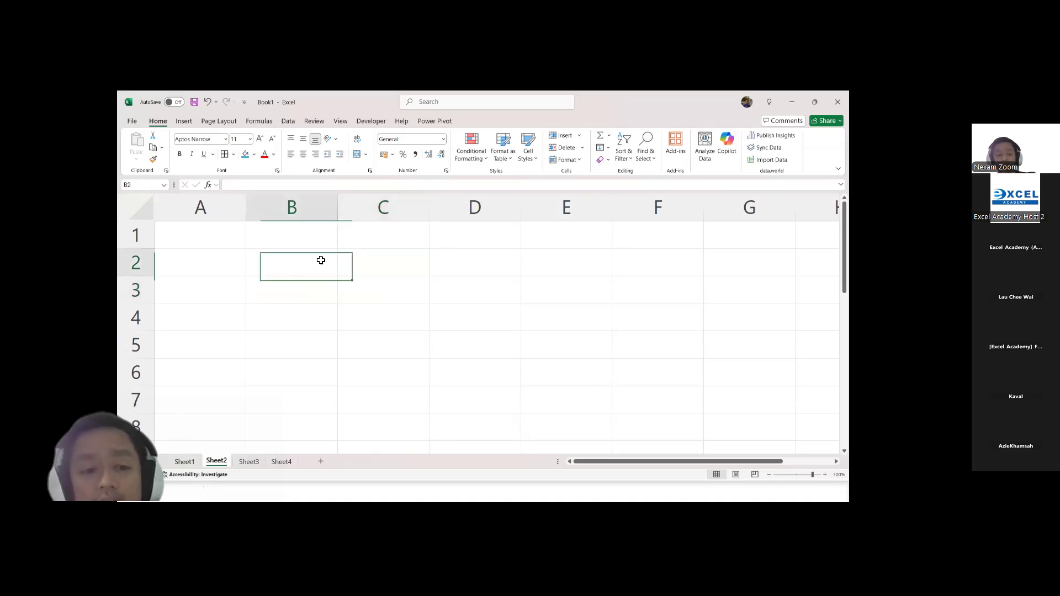
left_click_drag(320, 260, 606, 466)
scroll(548, 348, "up", 1)
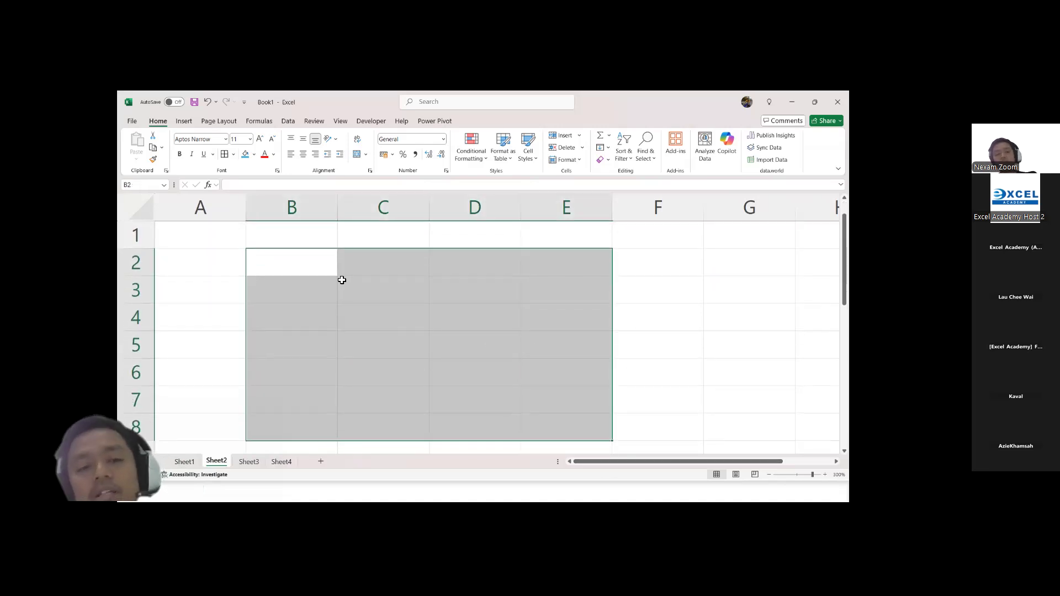
Step: Enter 34 in cell B2, try moving it to D3, and then move it to C2
left_click(321, 266)
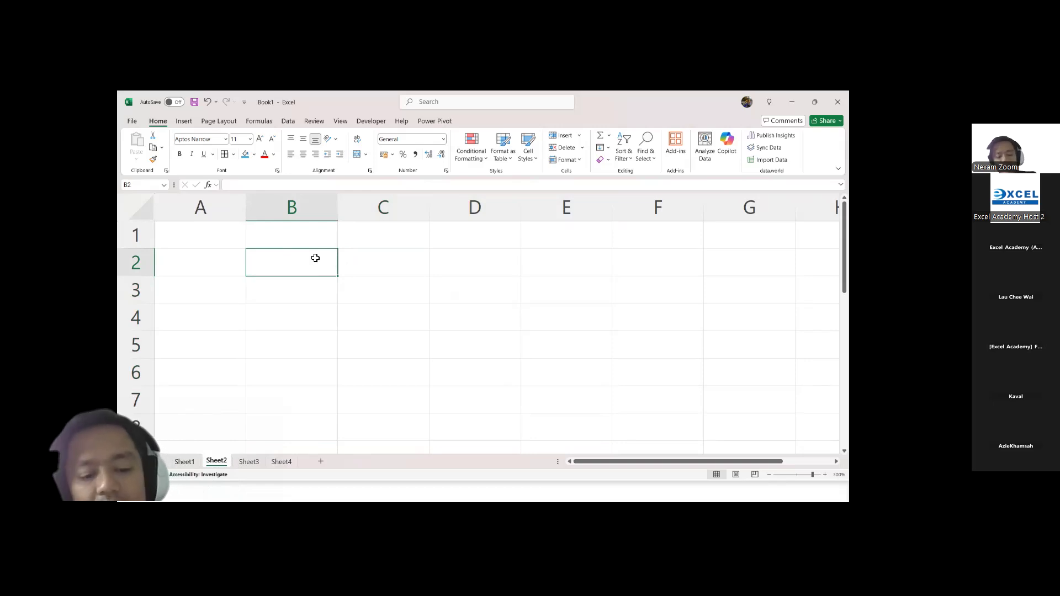
type("34")
left_click(353, 263)
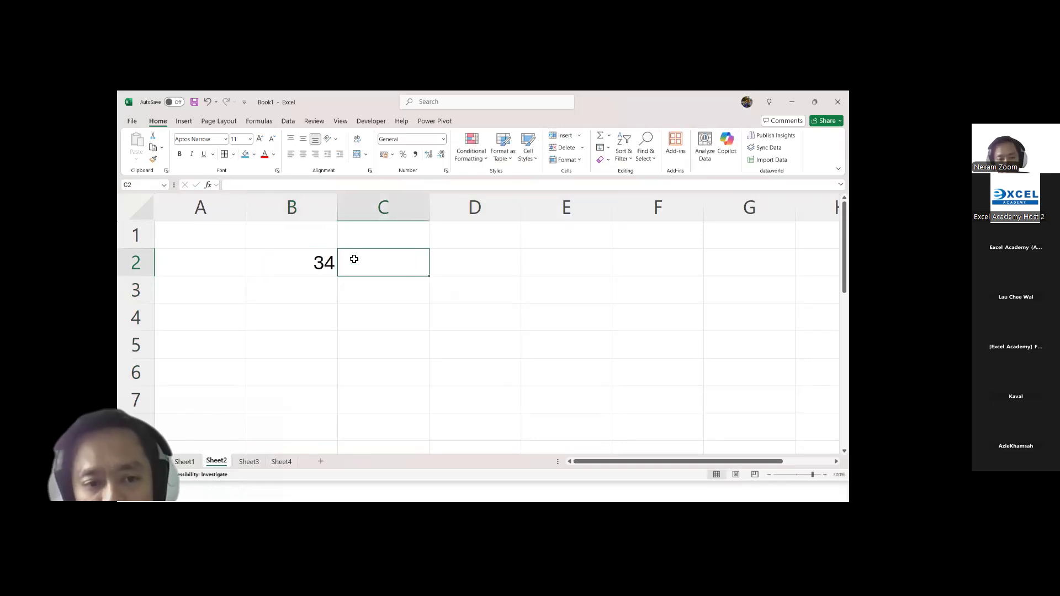
left_click(323, 263)
left_click_drag(339, 264, 453, 296)
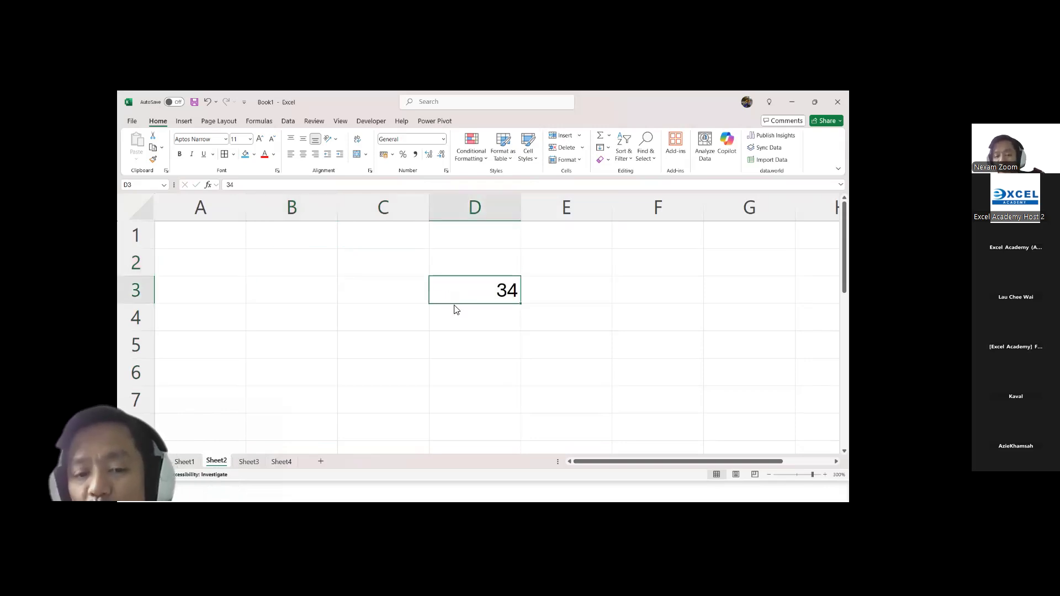
key("ctrl+z")
left_click_drag(394, 333, 403, 259)
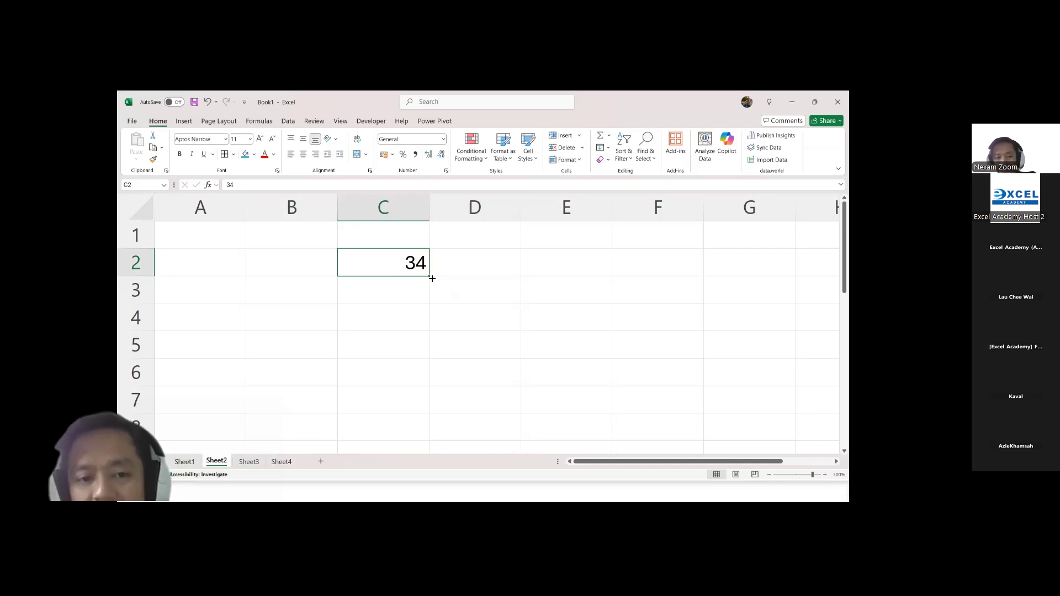
Step: Fill the value from C2 down to row 5, then extend the filled cells across into column D
left_click_drag(432, 278, 441, 371)
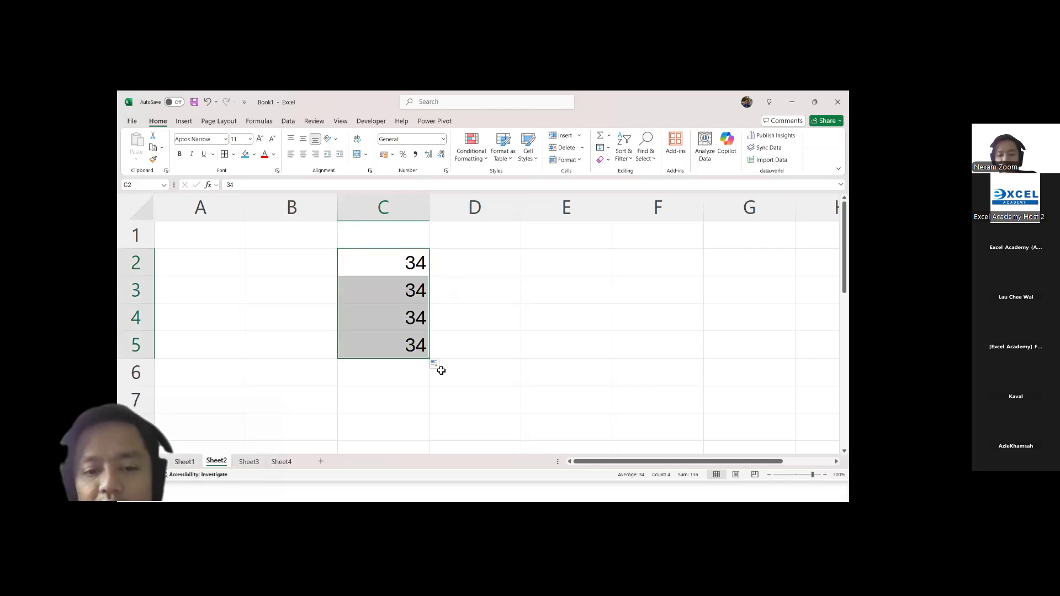
left_click_drag(429, 361, 558, 370)
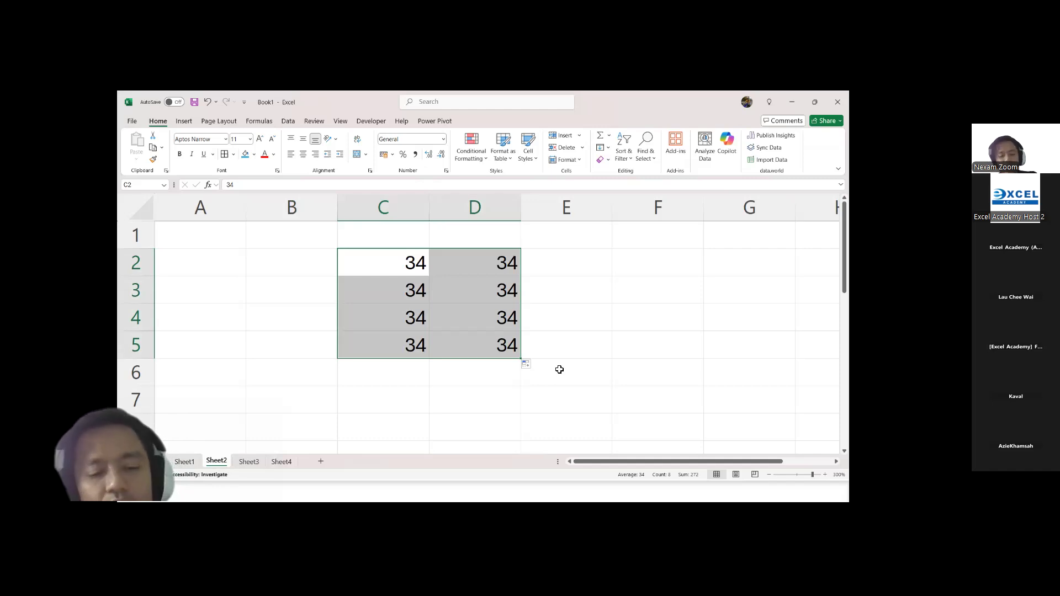
Step: Switch to the PowerPoint slide show to check the Basic Navigation and Layout slide, then return to the Excel workbook
key("alt+Tab")
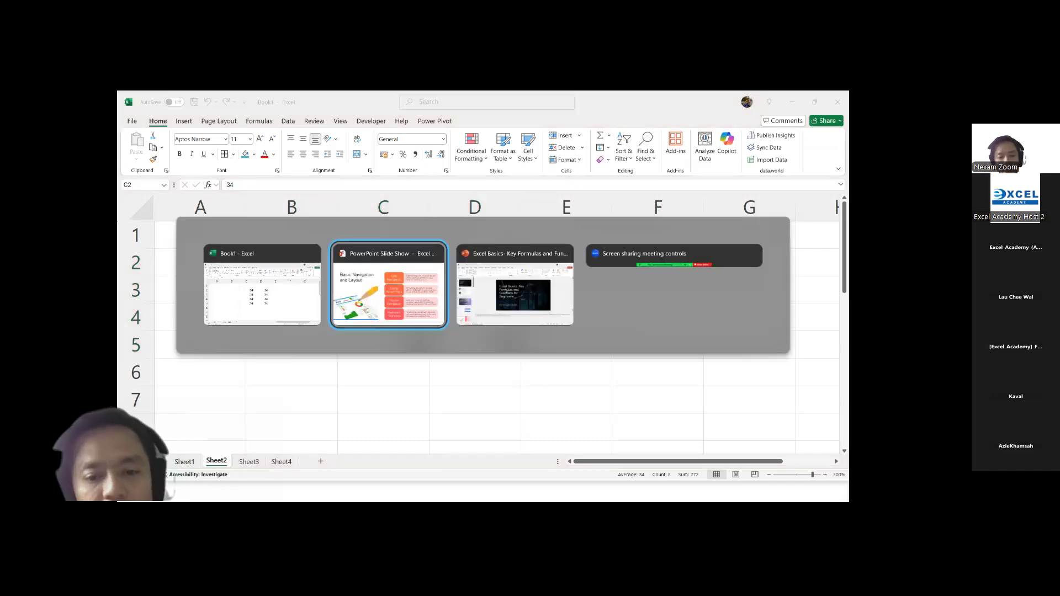
key("alt+Tab")
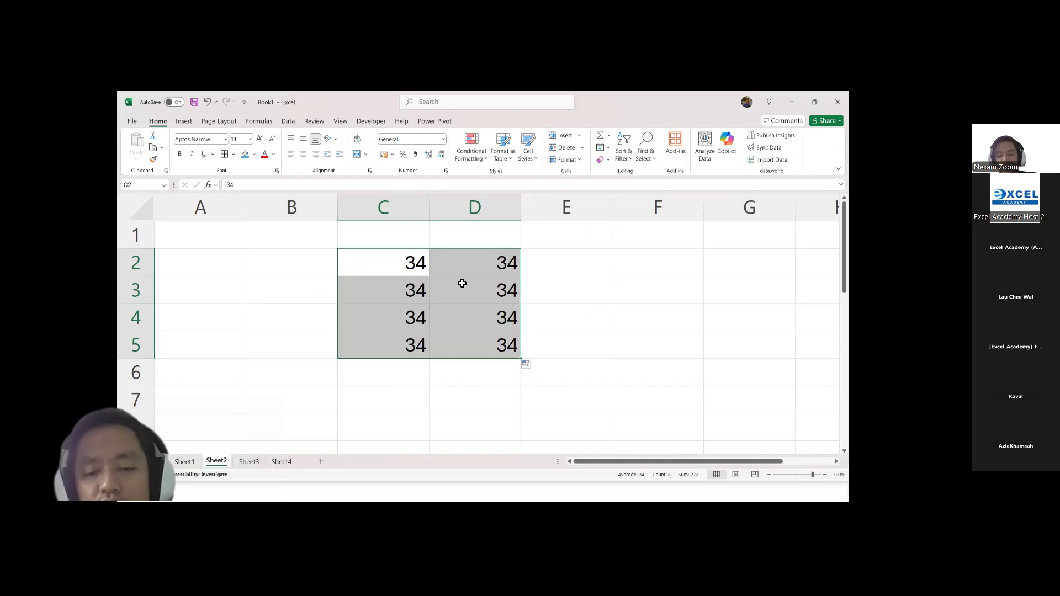
key("alt+Tab")
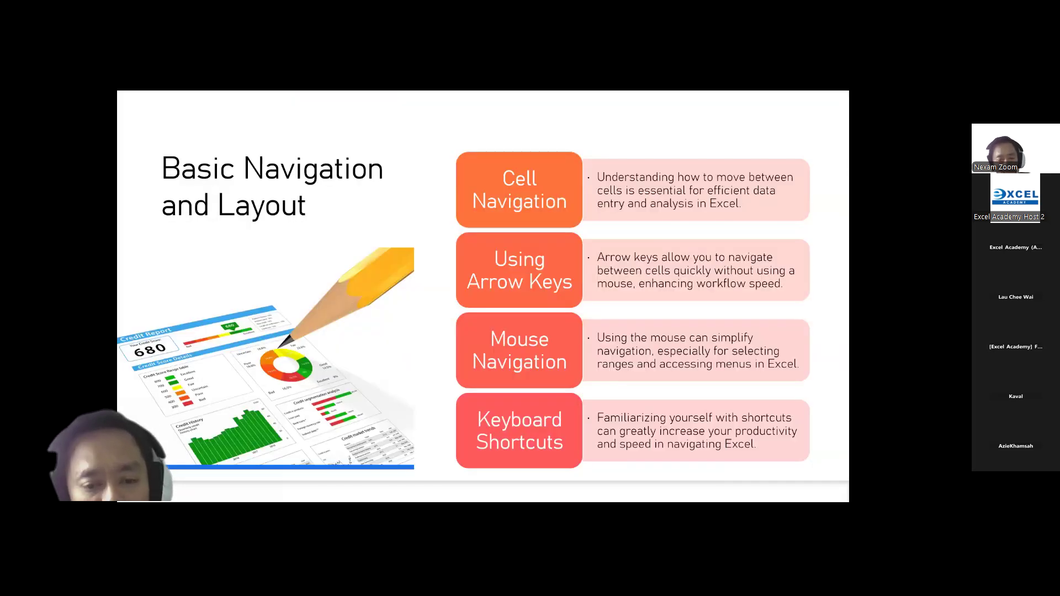
key("alt+Tab")
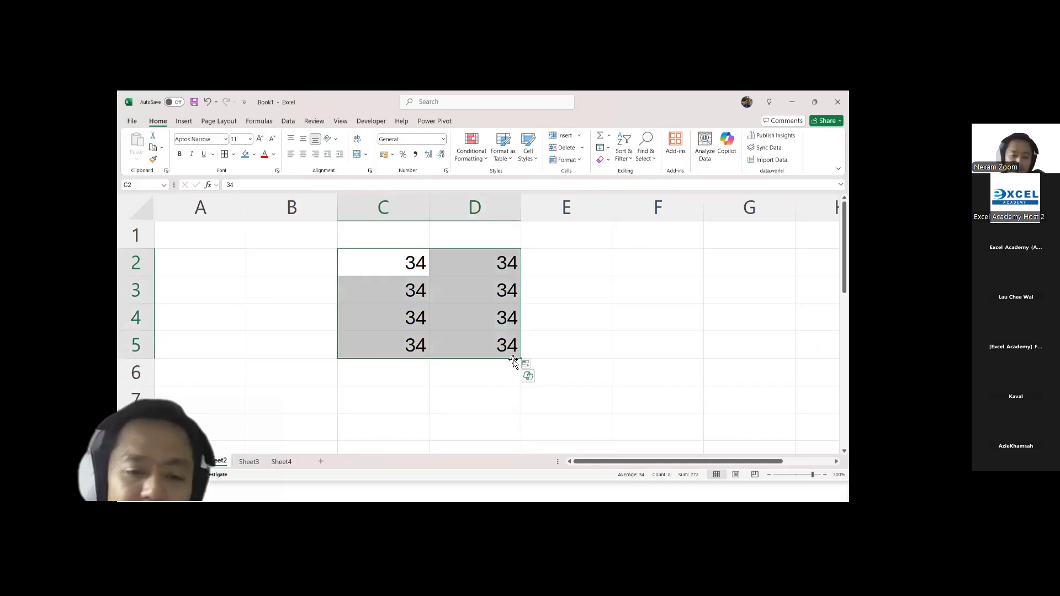
Step: Clear the values from the range C2:D5
key("Delete")
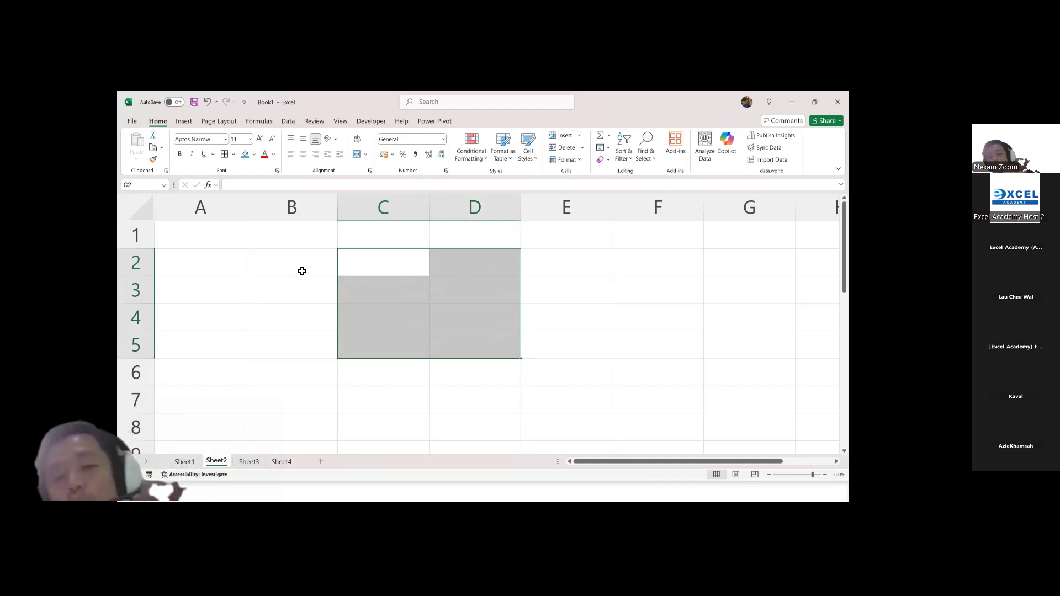
Step: Fill the range A2:B6 with random whole numbers using RANDBETWEEN with bounds 10 and 90
left_click(235, 263)
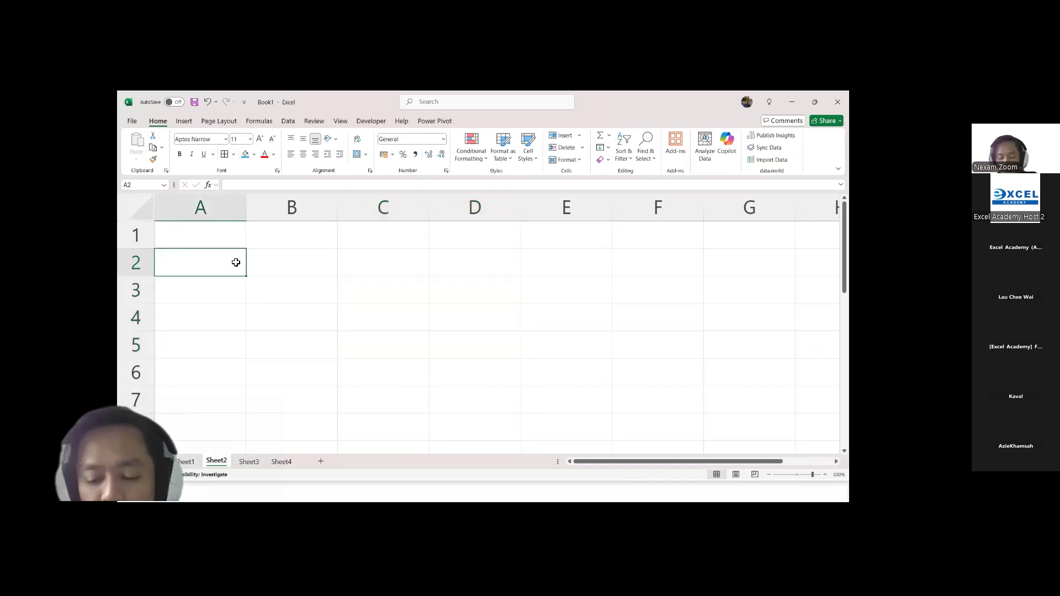
key("shift+Right")
key("shift+Down")
key("shift+Down")
key("shift+Down")
key("shift+Down")
type("=r")
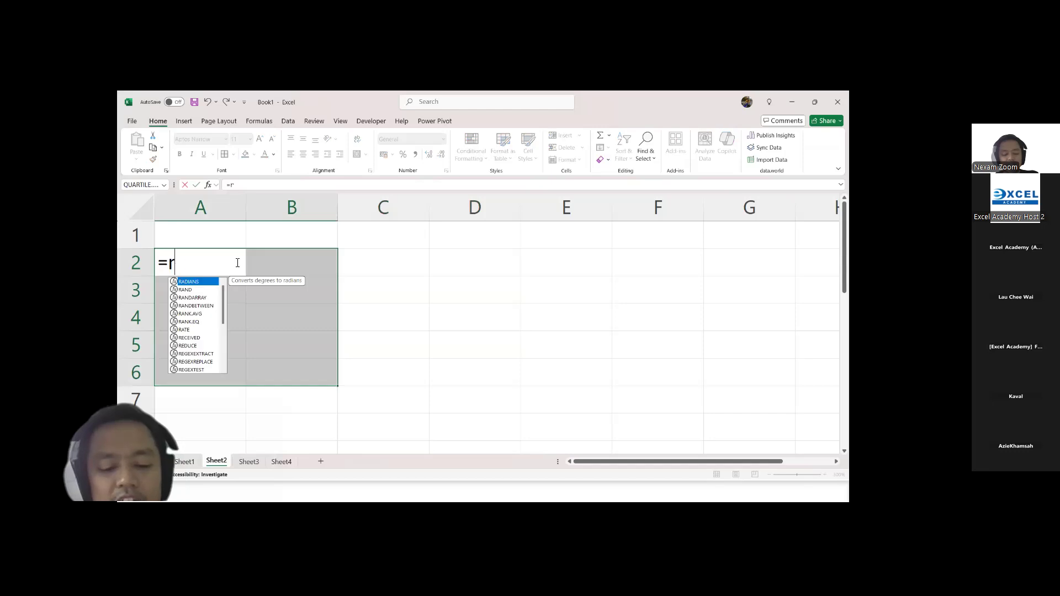
type("and")
key("Down")
key("Down")
key("Tab")
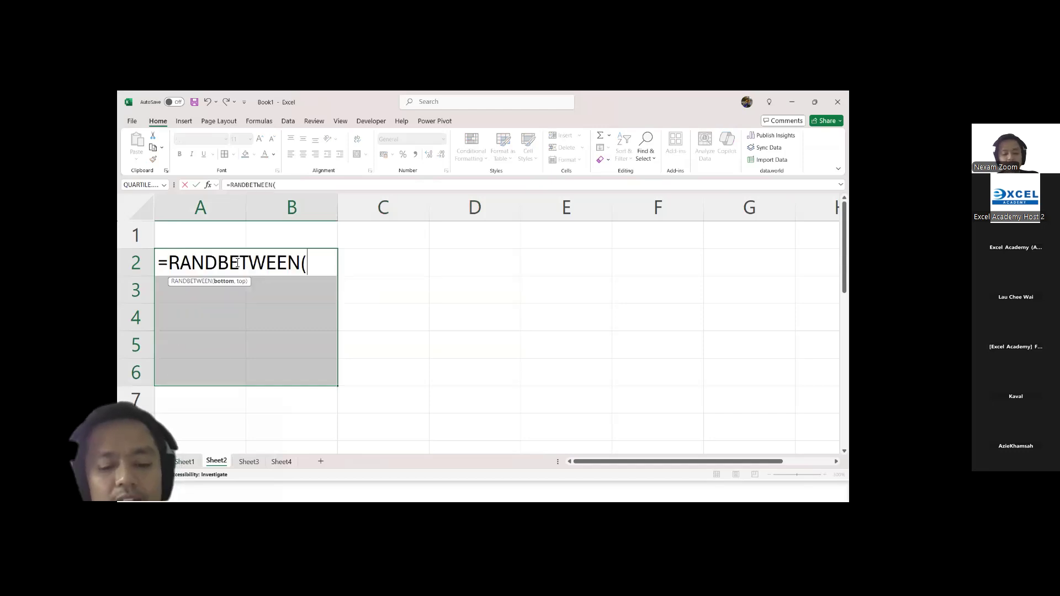
type("10,90")
key("ctrl+Return")
key("ctrl+c")
key("ctrl+v")
type("v")
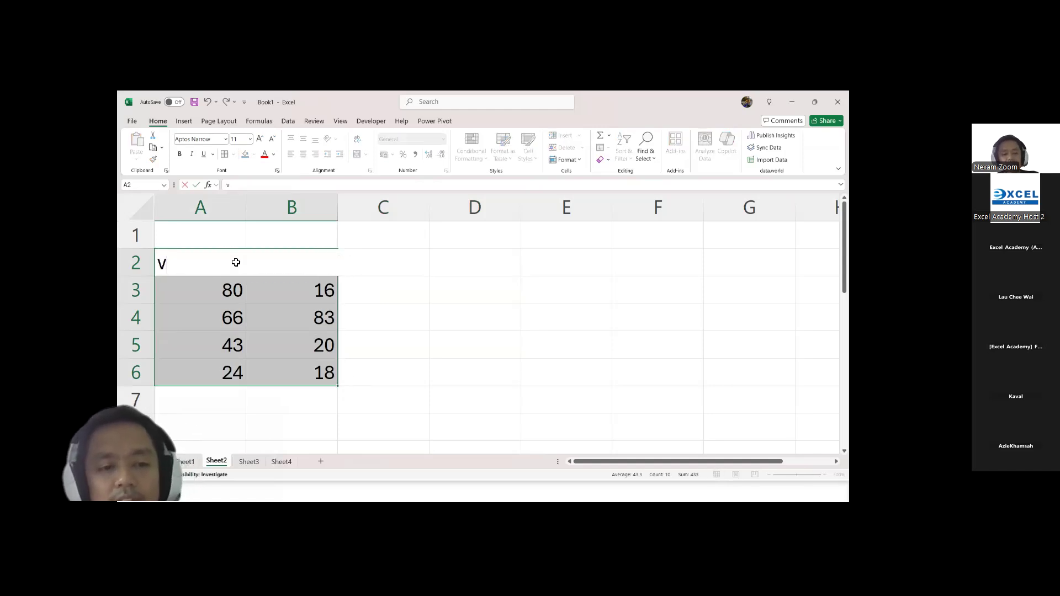
key("Escape")
Step: Replace the random-number formulas in A2:B6 with their static values by copying and pasting values in place
key("ctrl+c")
key("ctrl+v")
key("ctrl")
key("v")
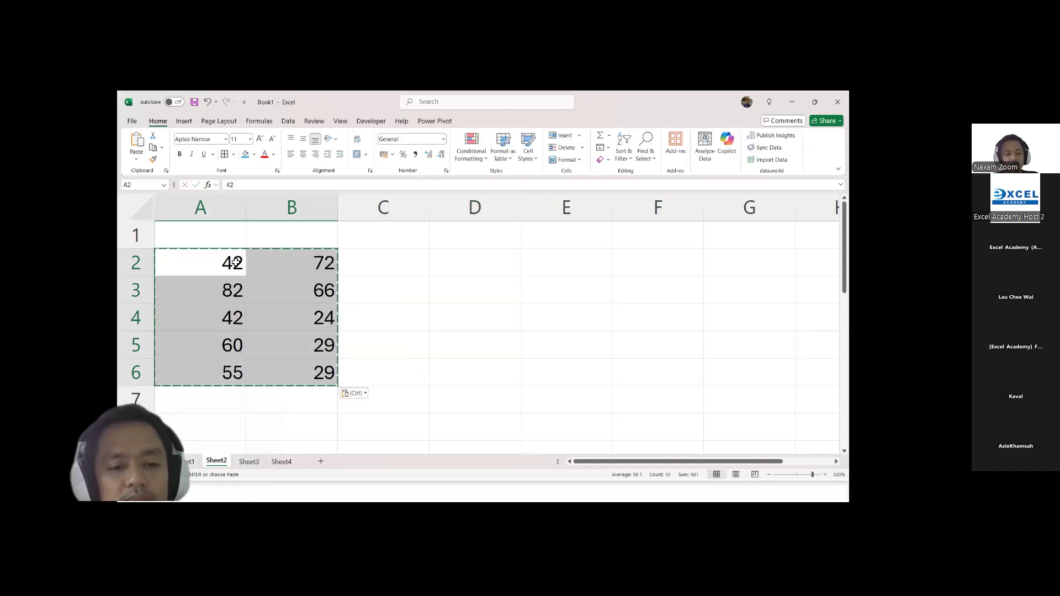
key("Escape")
Step: Enter the headings "Dat 1" in A1 and "Dat 2" in B1 above the numbers
left_click(236, 262)
key("Up")
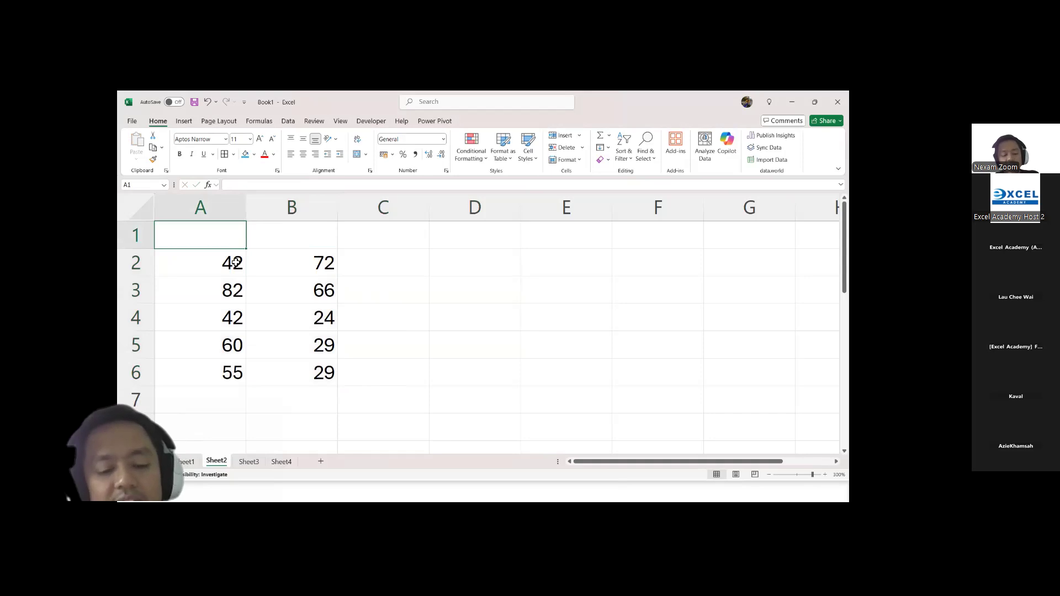
type("Dat 1")
key("Tab")
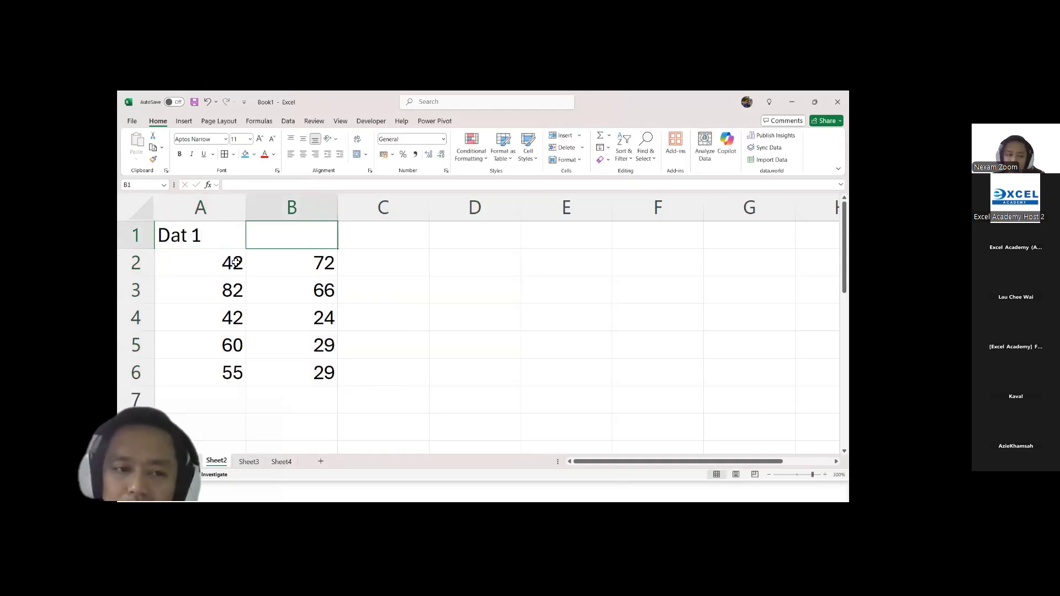
type("Dat 2")
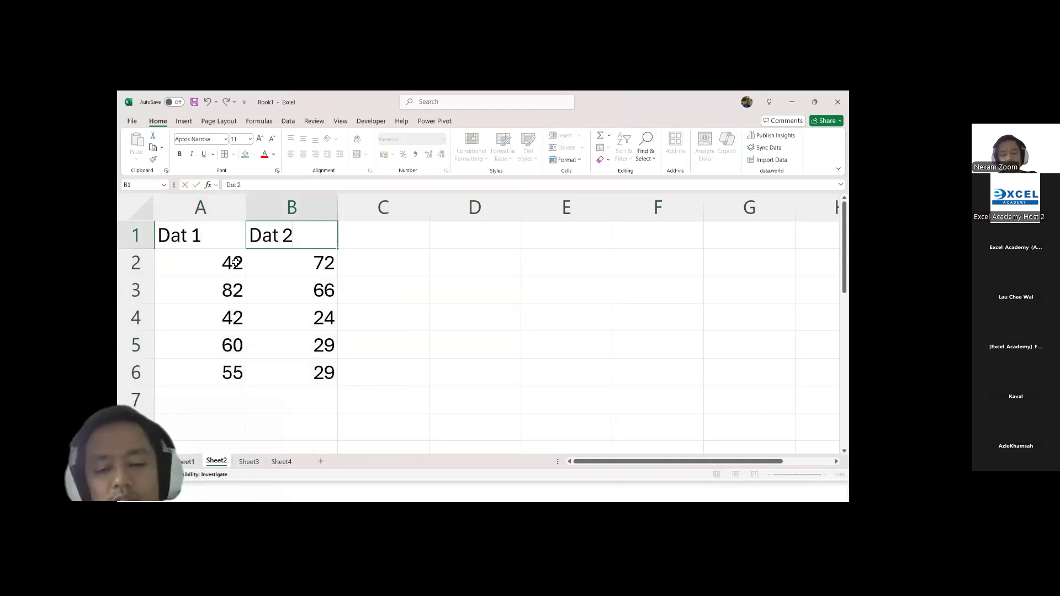
key("Return")
Step: Insert a blank column before column A and select the first number under "Dat 1"
left_click(194, 214)
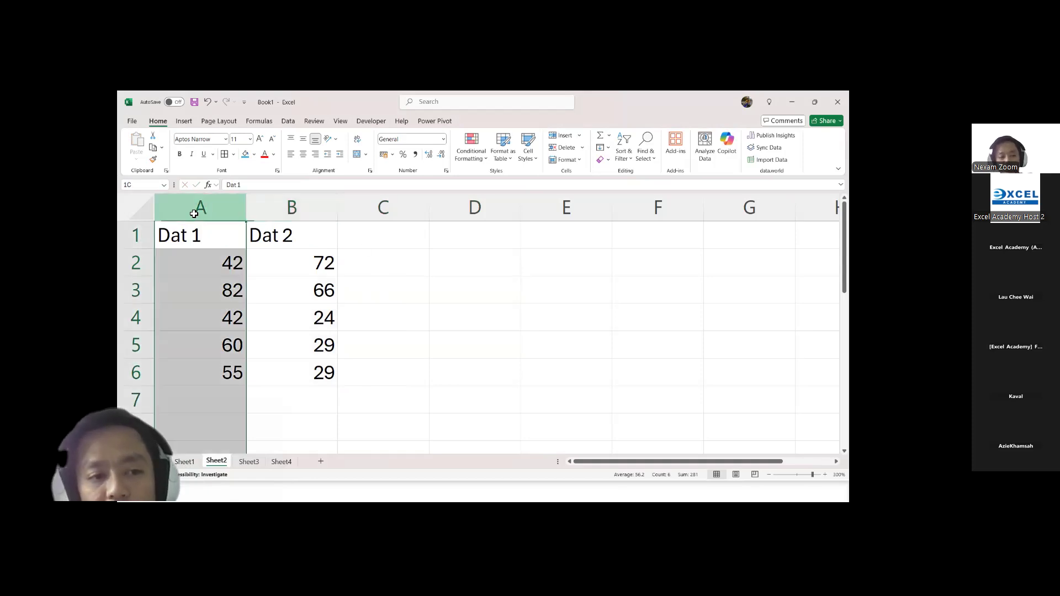
key("ctrl+shift+plus")
left_click(304, 268)
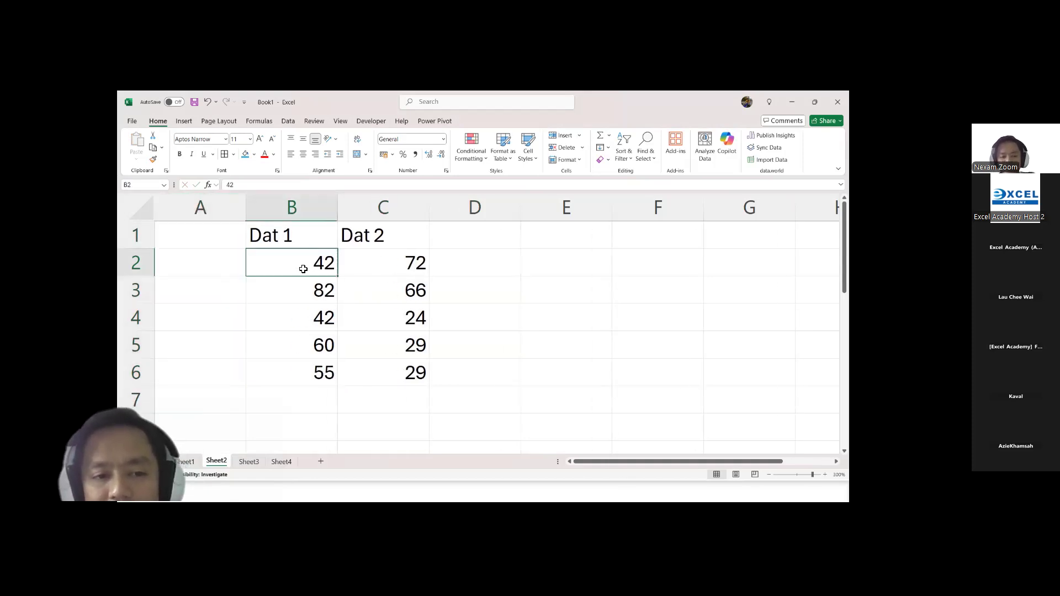
left_click(382, 263)
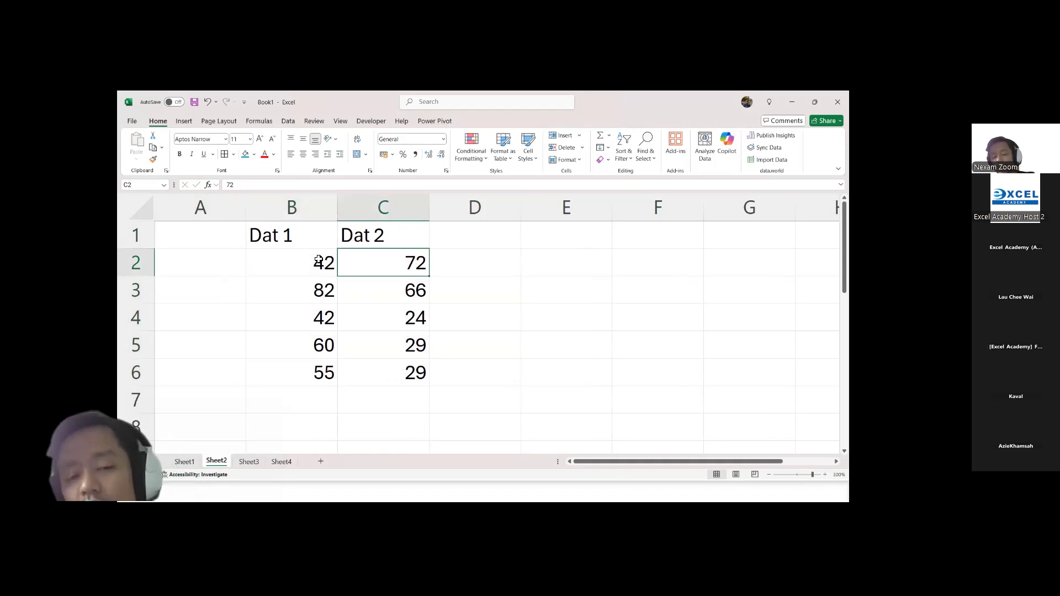
left_click_drag(319, 257, 304, 367)
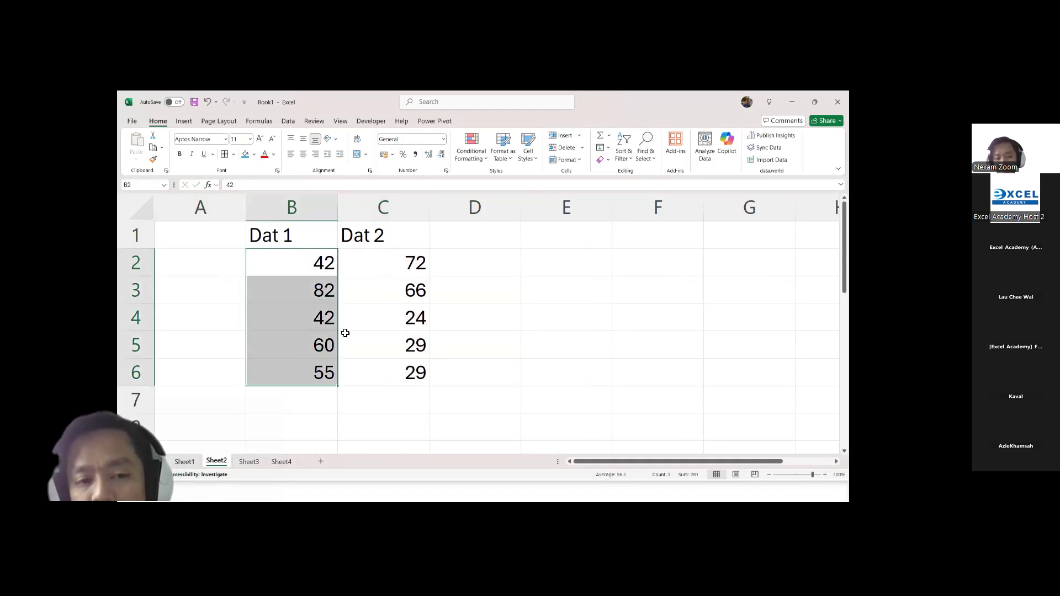
left_click_drag(394, 264, 395, 375)
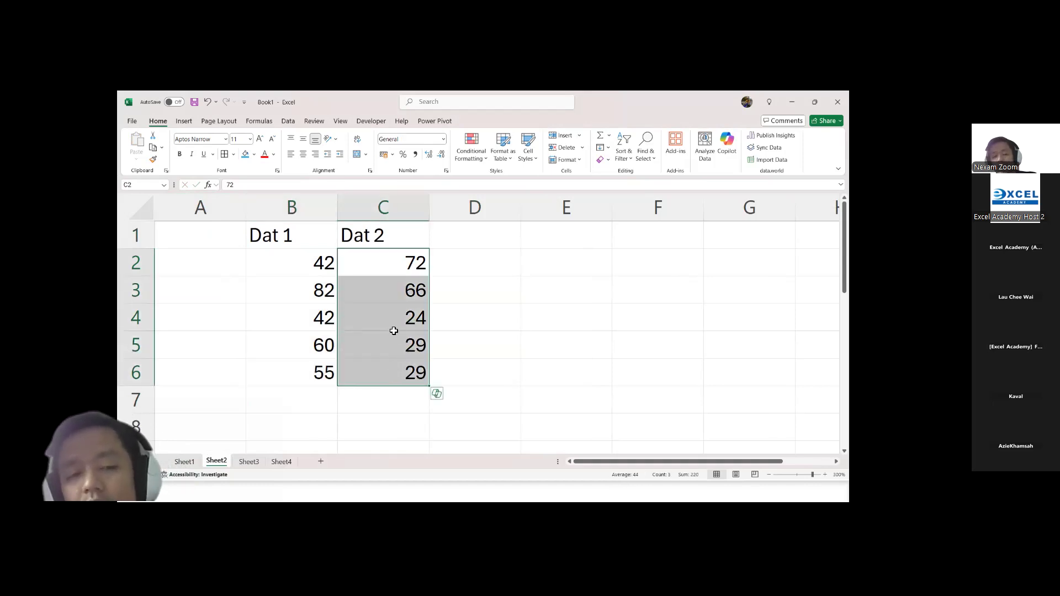
left_click_drag(316, 263, 328, 365)
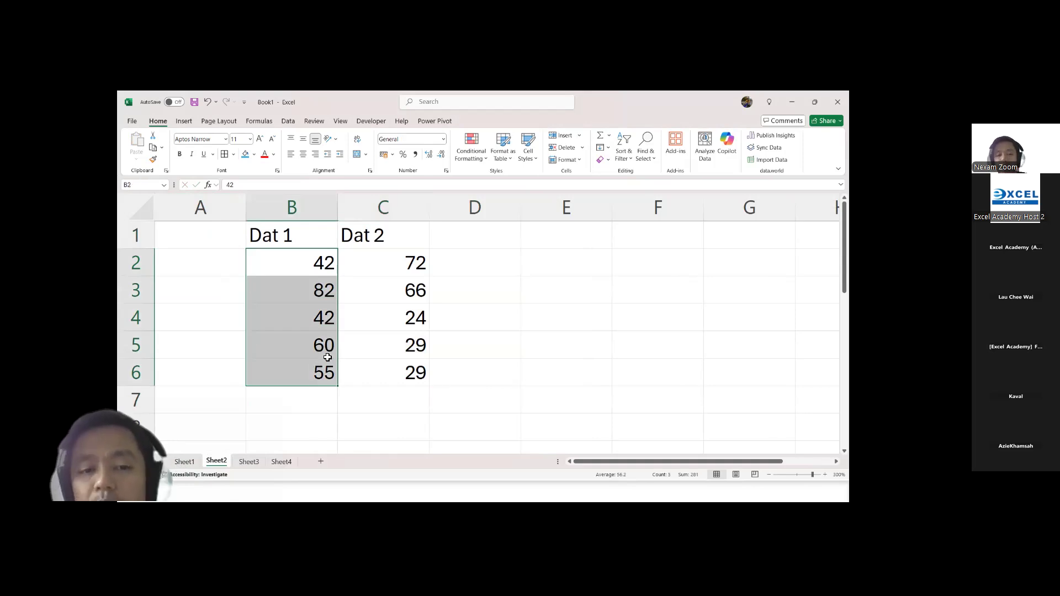
left_click_drag(395, 268, 396, 373)
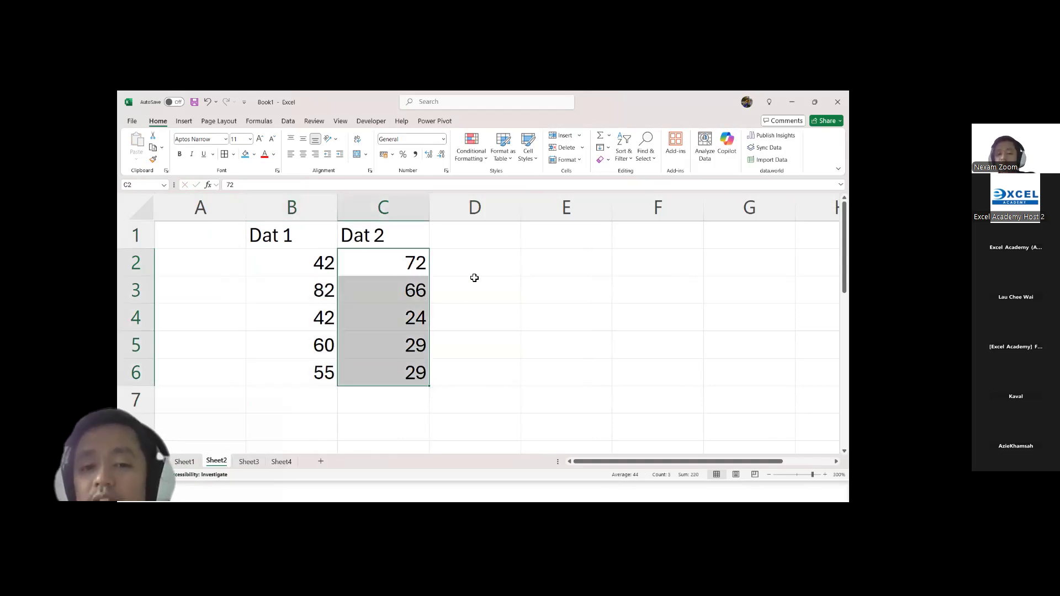
Step: Enter the heading "total" in D1, beside "Dat 2"
left_click(483, 240)
type("ot")
key("Escape")
type("totak")
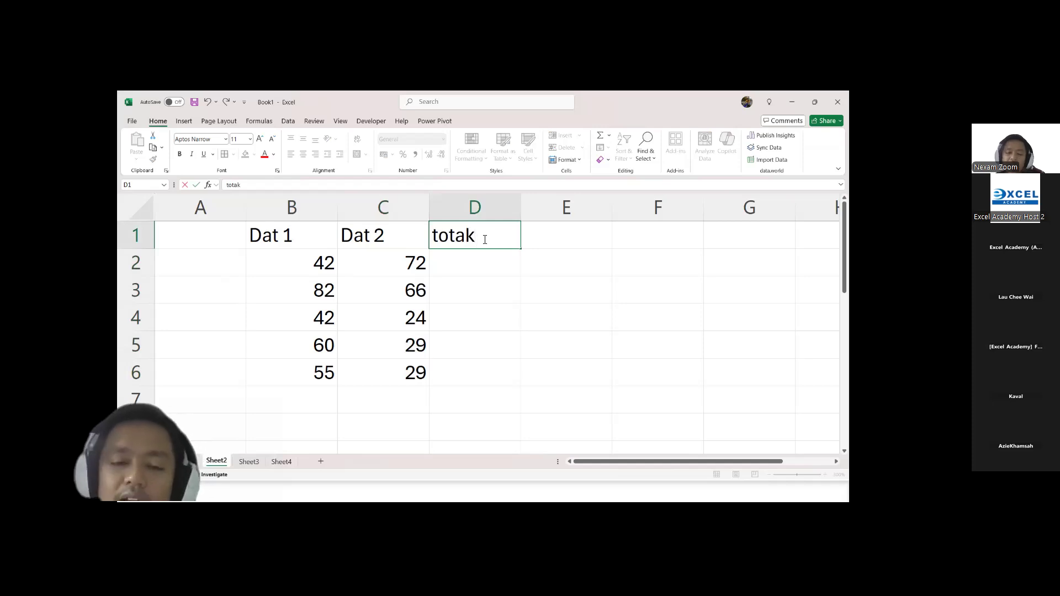
key("BackSpace")
type("l")
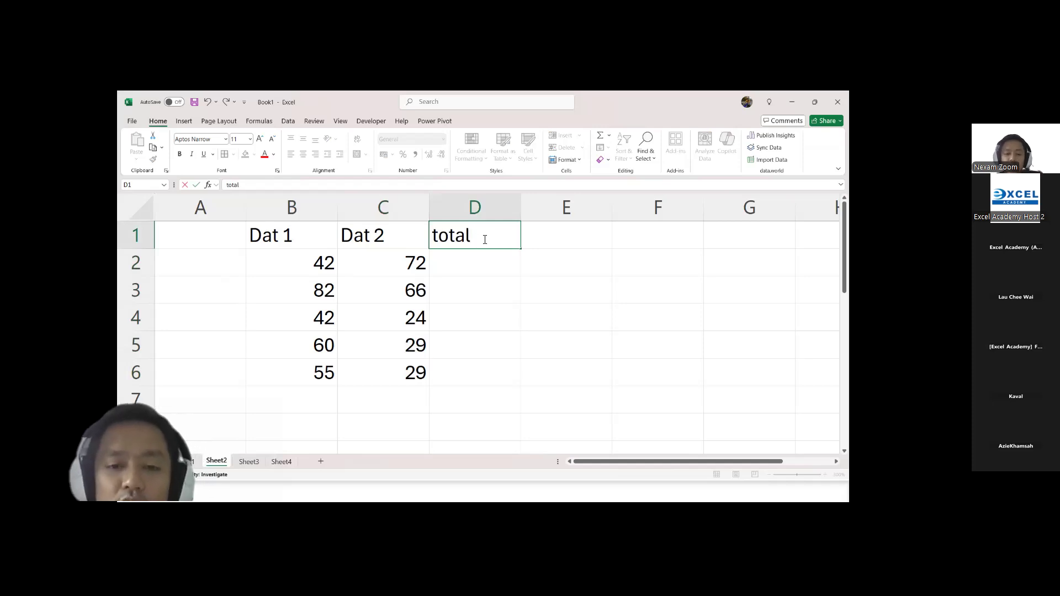
Step: Enter the row label "Total" in A7, below the last data row
key("Left")
key("Left")
key("Left")
key("Down")
key("Down")
key("Down")
key("Down")
key("Down")
key("Down")
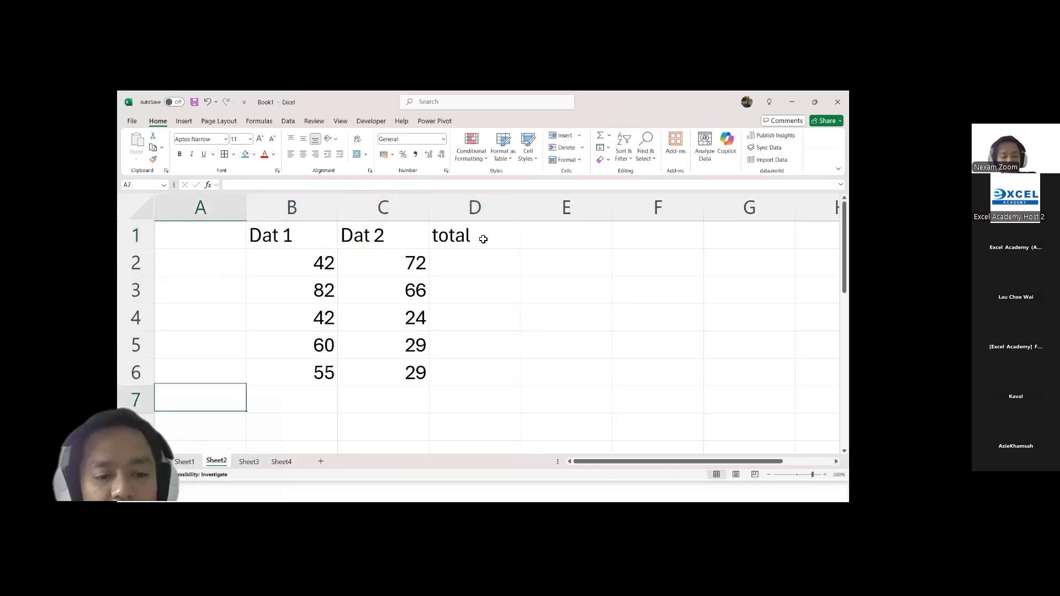
type("Tota")
key("Right")
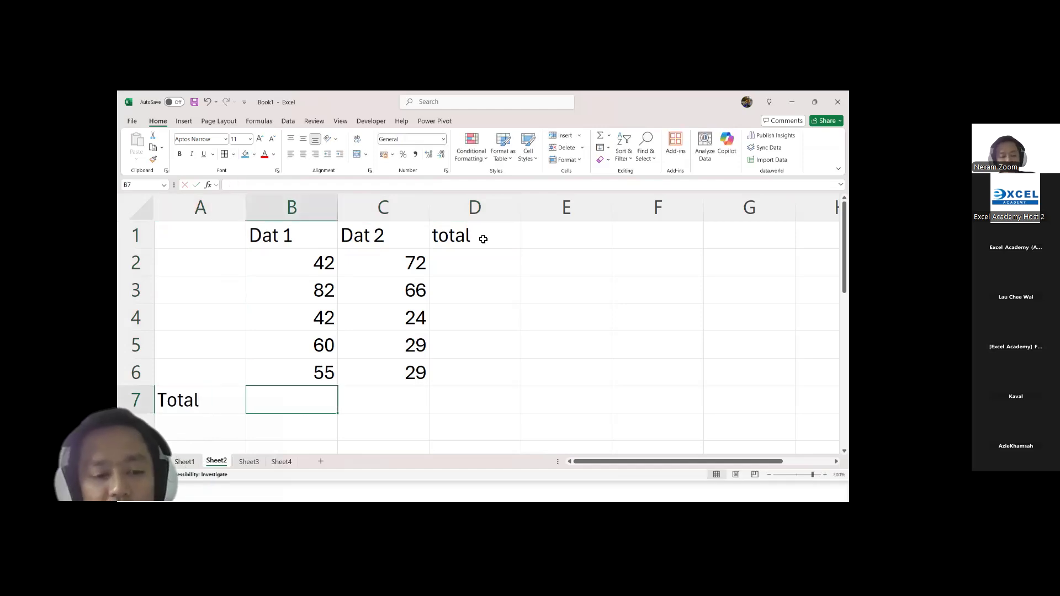
Step: Apply an outline border to B7:C7 and all borders to D2:D7
key("shift+Right")
key("shift+Right")
key("ctrl+shift+7")
key("Right")
key("Right")
key("ctrl+shift+Up")
key("shift+Down")
key("alt+h")
key("b")
key("a")
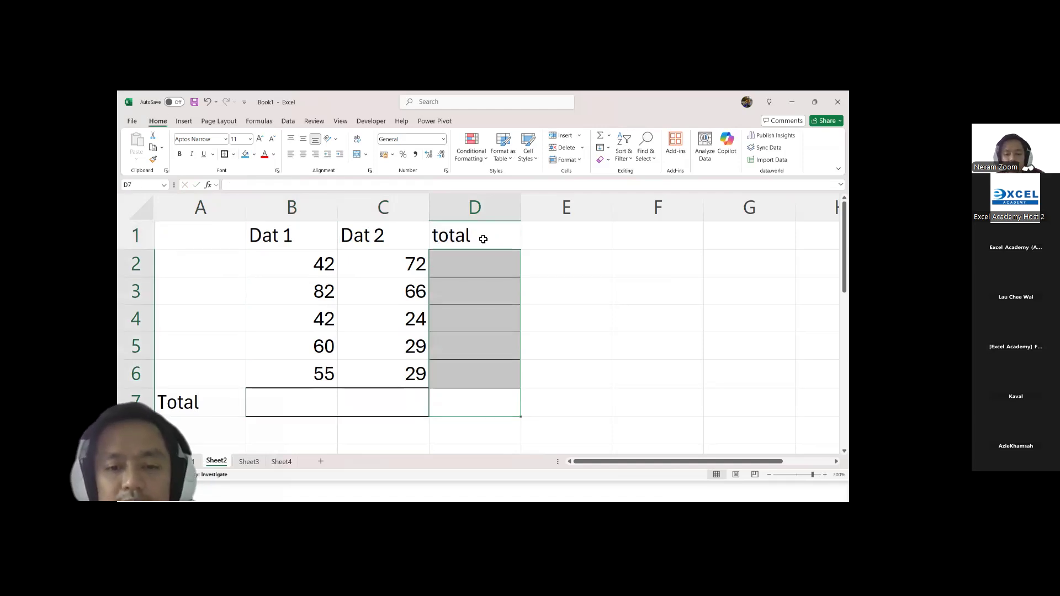
Step: Replace the heading in D1 with the capitalised "Total" and return to D7
key("Up")
key("Up")
key("Up")
key("Up")
key("Up")
key("Up")
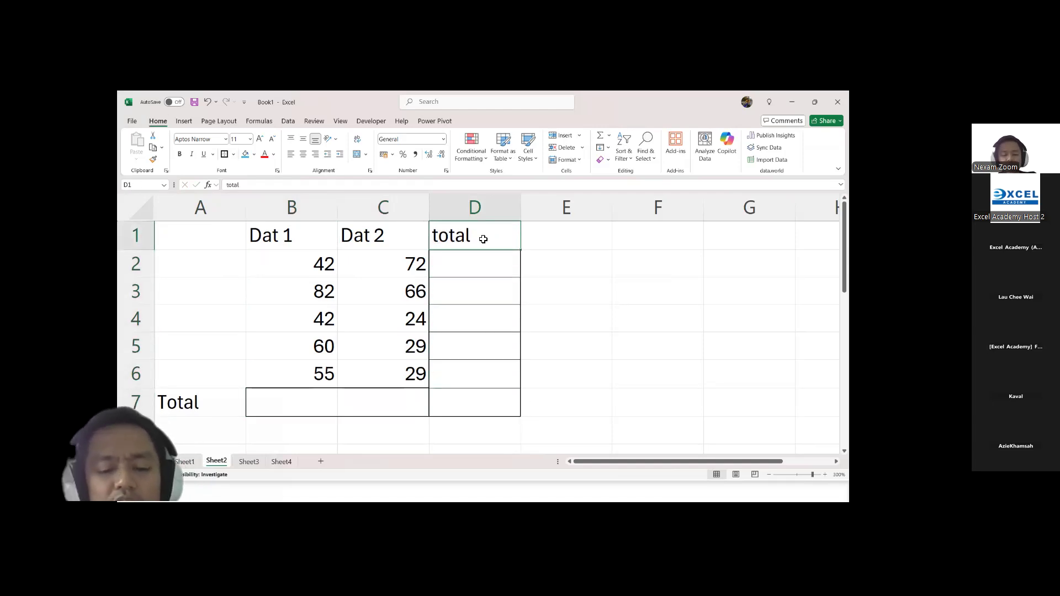
type("Tortal")
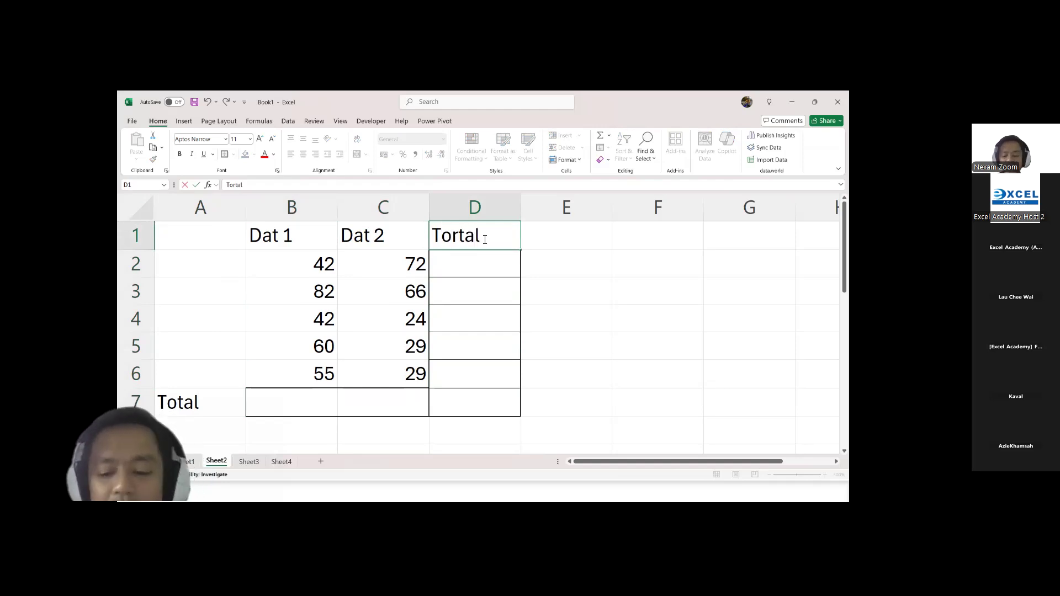
key("BackSpace")
key("BackSpace")
key("BackSpace")
key("BackSpace")
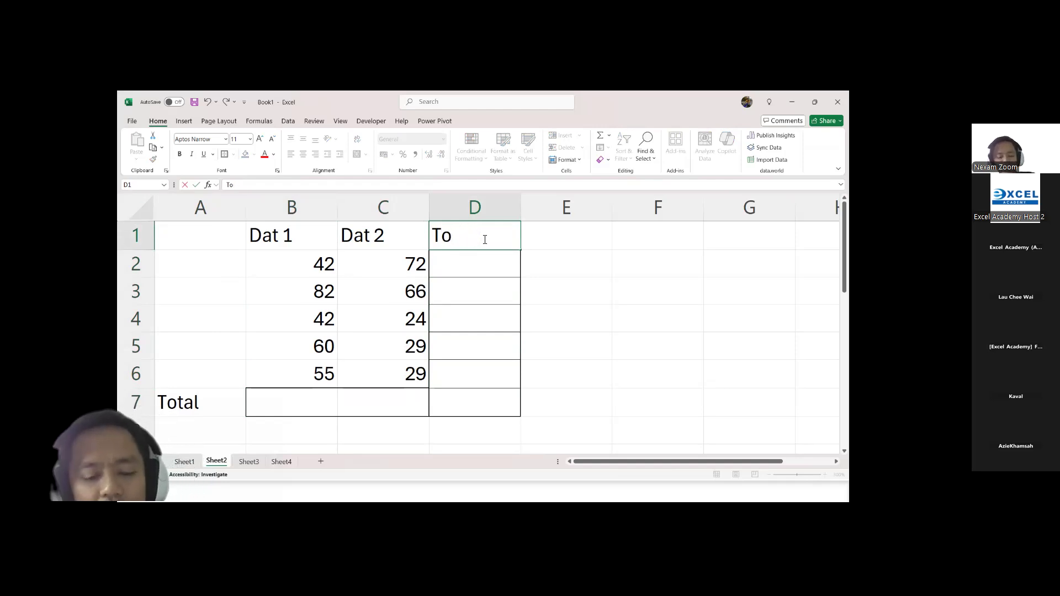
key("Return")
key("Return")
key("Return")
key("Return")
key("Return")
key("Return")
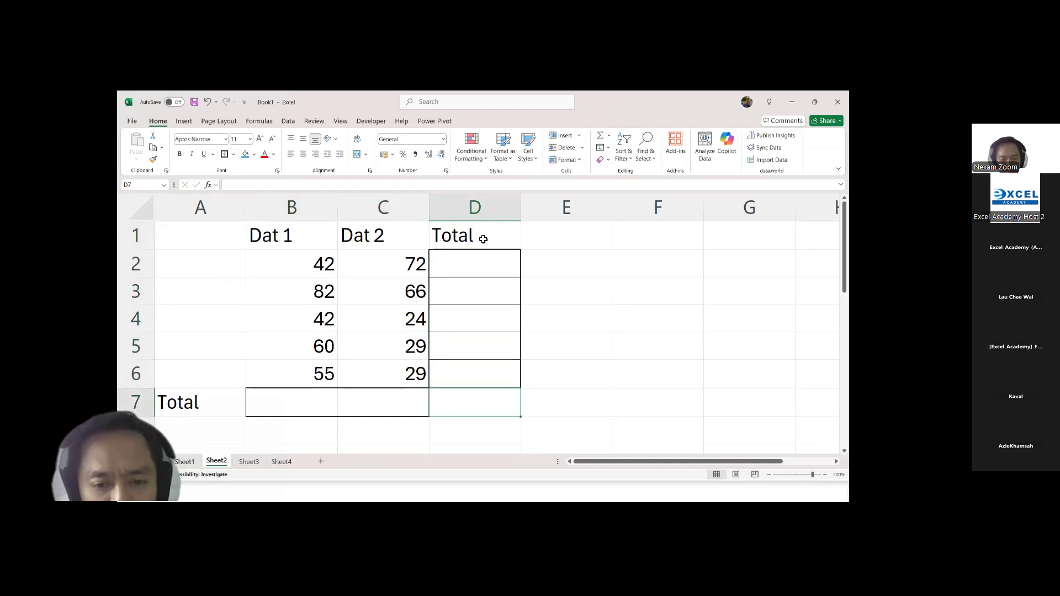
Step: Apply all borders to the total row cells B7:D7
key("shift+Left")
key("shift+Left")
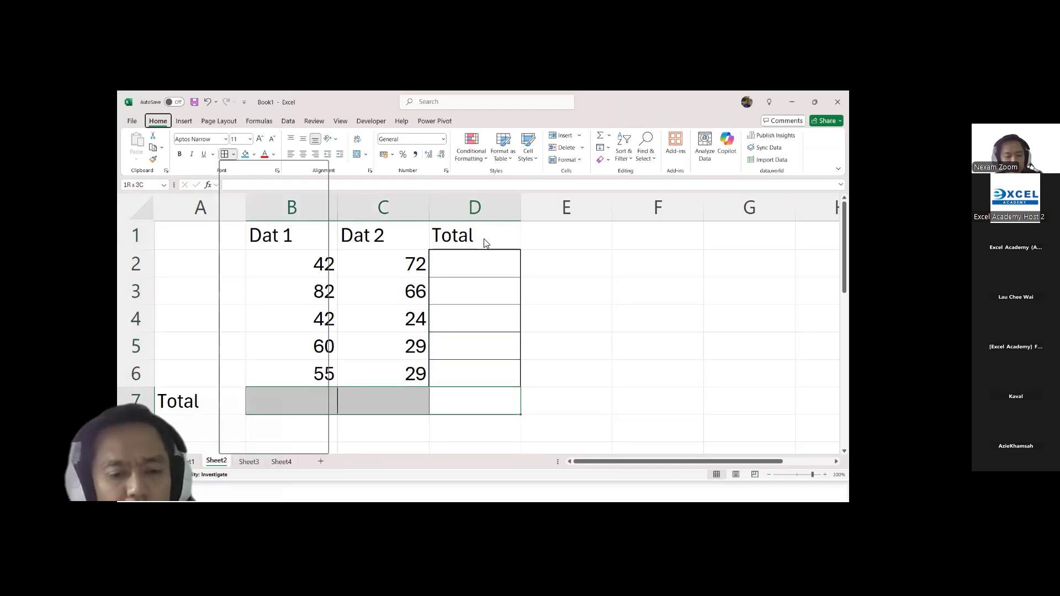
key("Right")
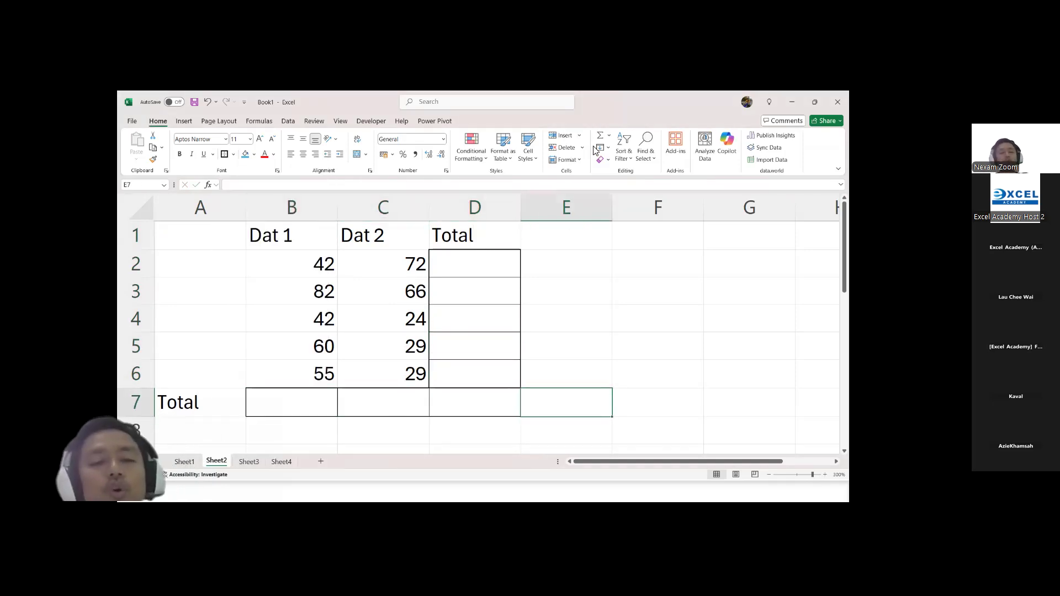
left_click(299, 260)
left_click(362, 263)
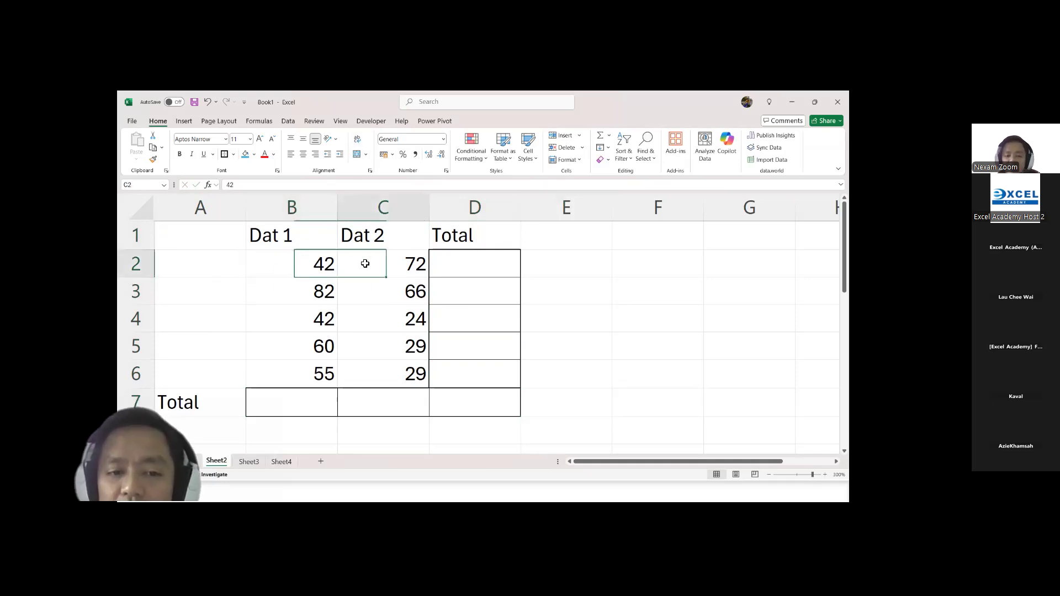
left_click_drag(314, 263, 334, 371)
left_click_drag(376, 265, 380, 373)
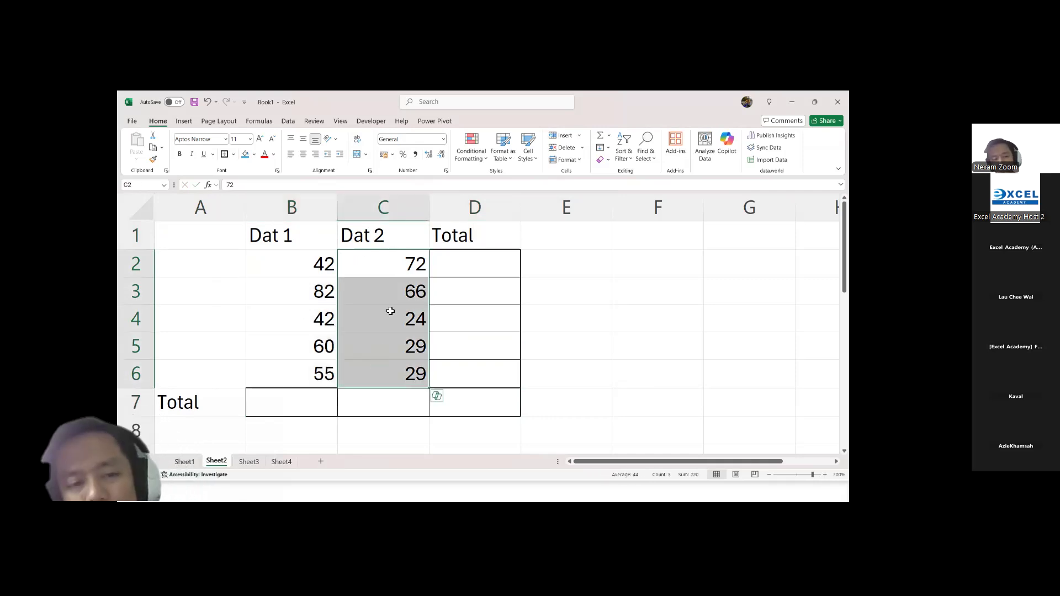
left_click_drag(299, 258, 301, 373)
left_click_drag(401, 260, 402, 371)
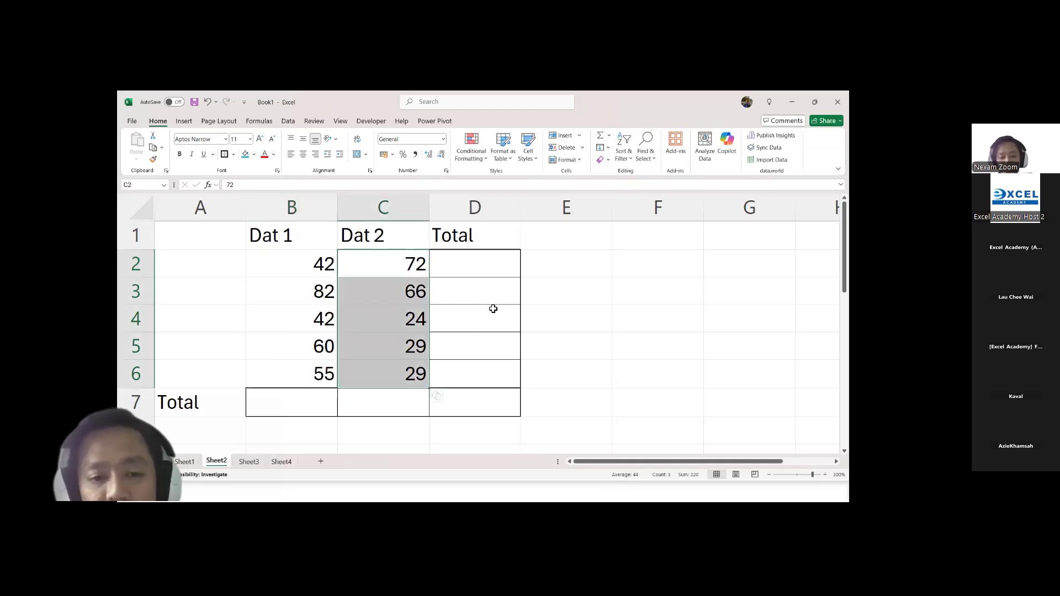
Step: Try filling all row and column totals at once with AutoSum over B2:D7, and undo it
left_click_drag(285, 265, 467, 392)
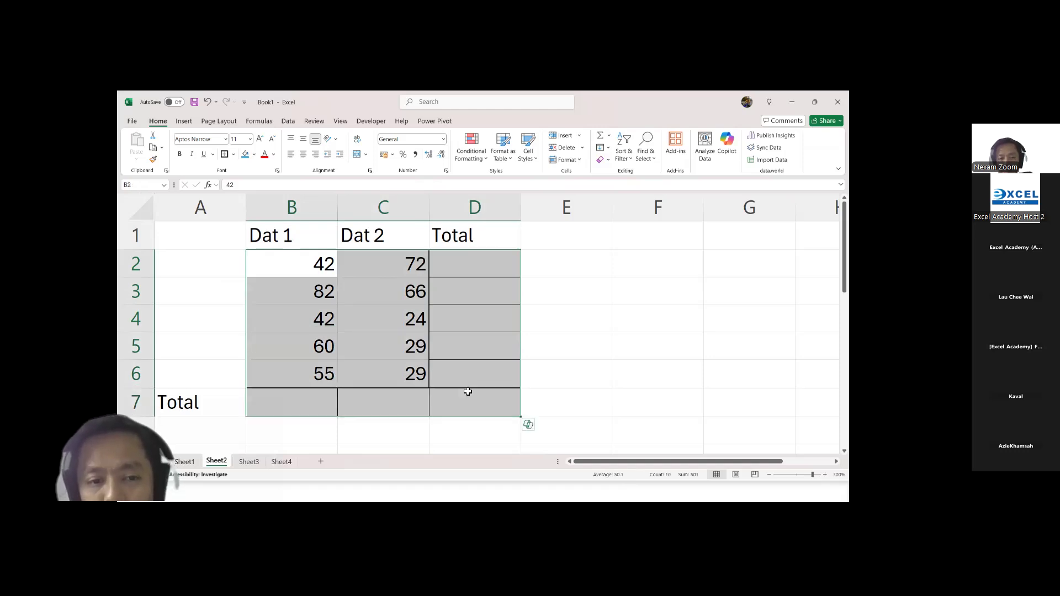
left_click(290, 265)
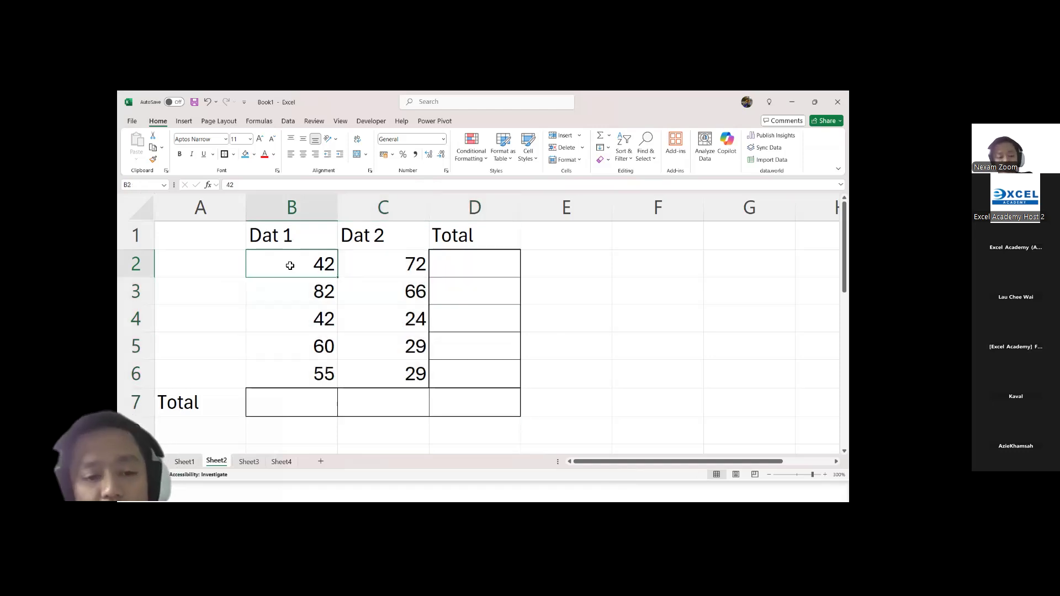
left_click_drag(291, 267, 466, 400)
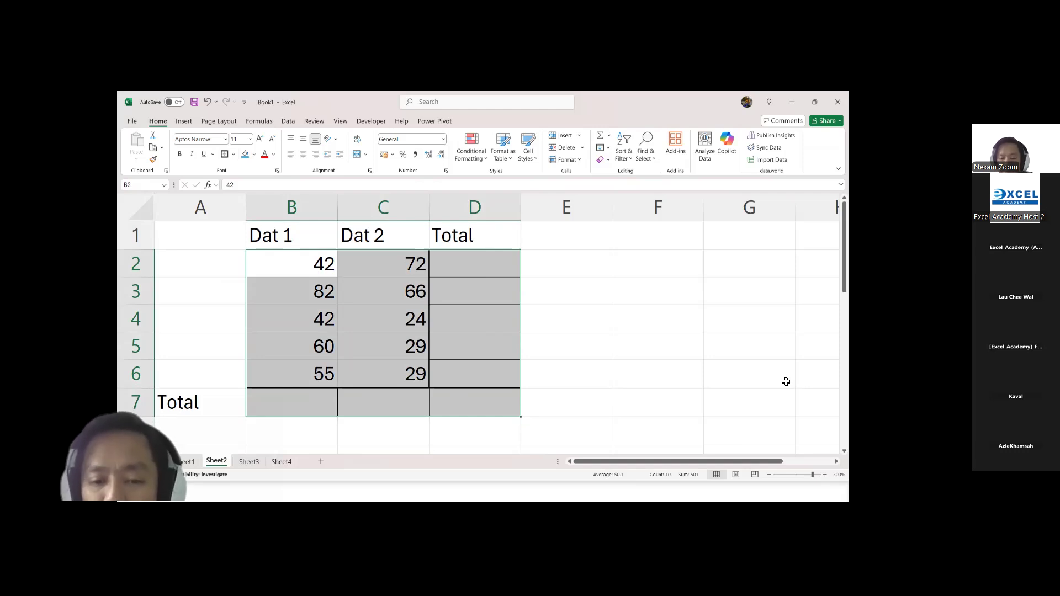
key("alt+equal")
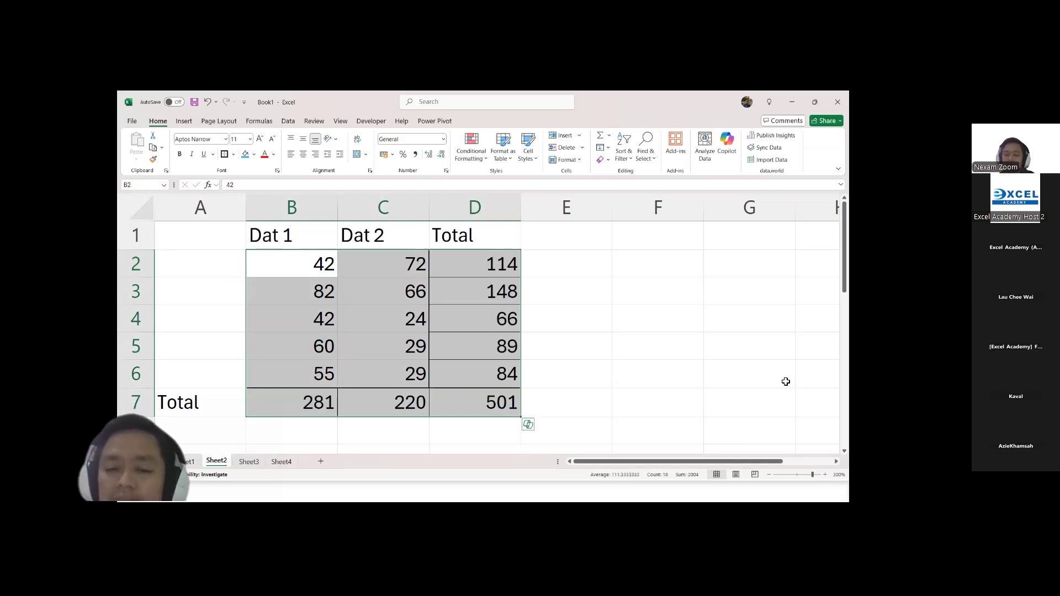
key("ctrl+z")
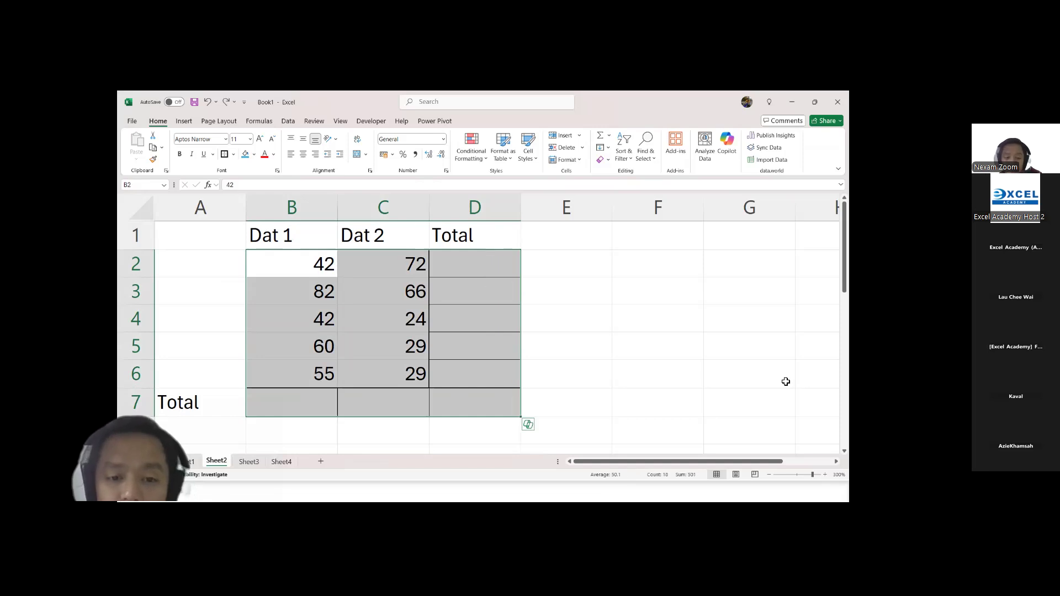
Step: Fill the Total row and Total column at once with AutoSum over B2:D7, and switch to the PowerPoint slide show
left_click_drag(309, 259, 471, 395)
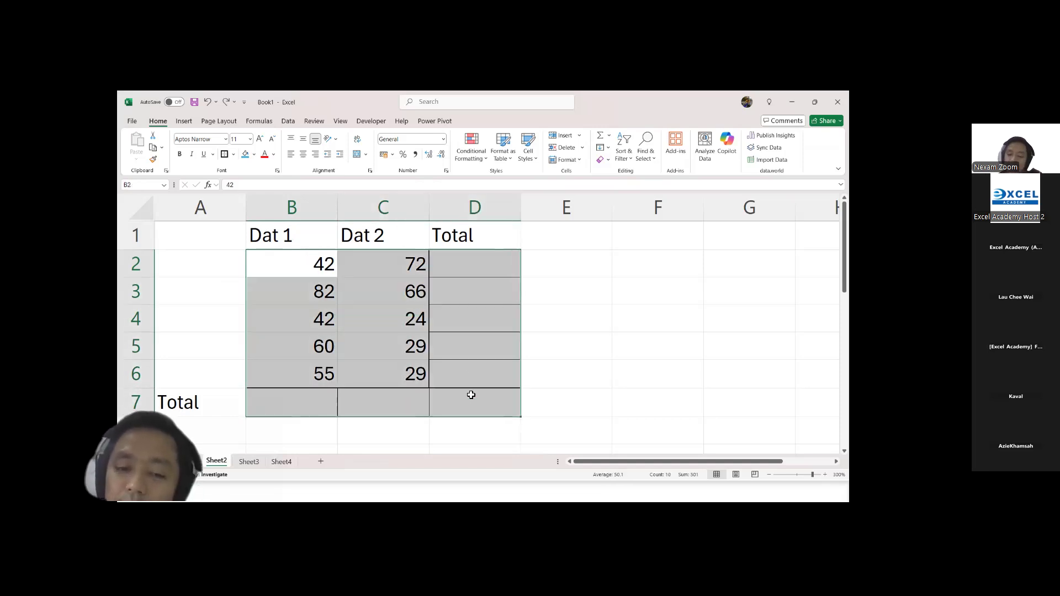
key("alt+equal")
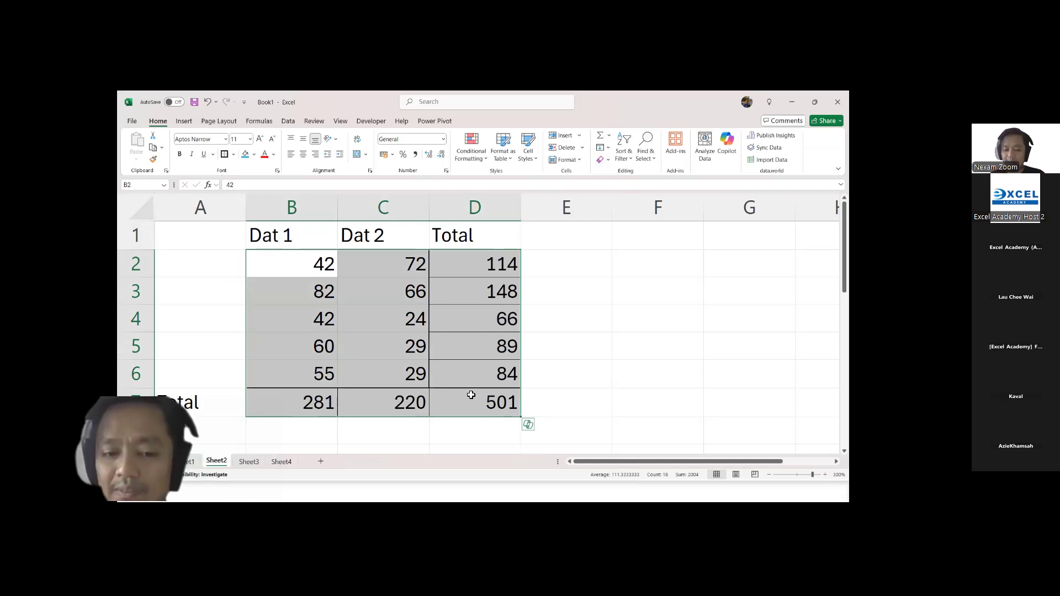
key("alt+Tab")
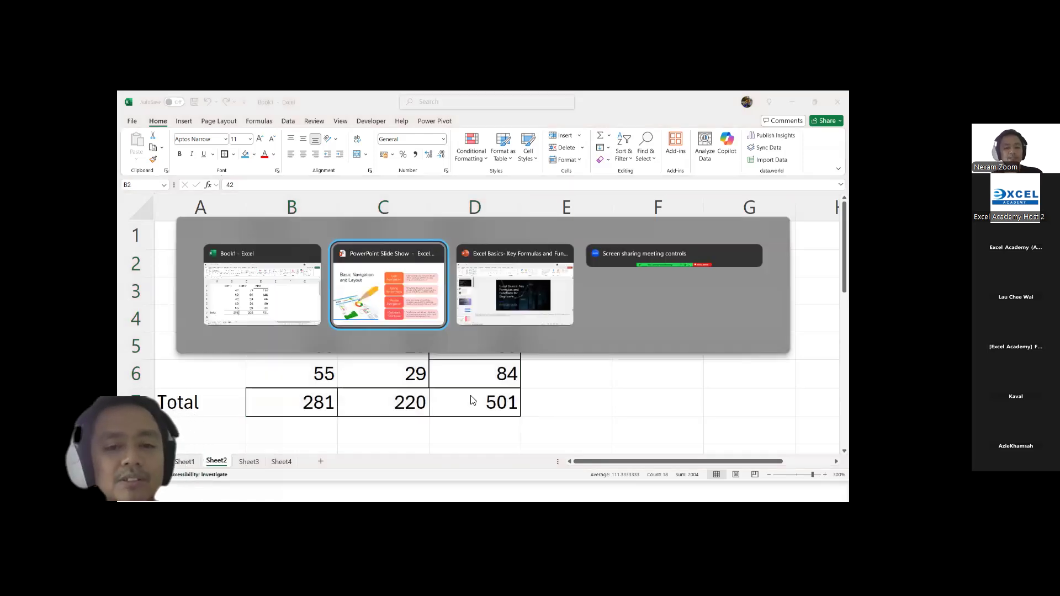
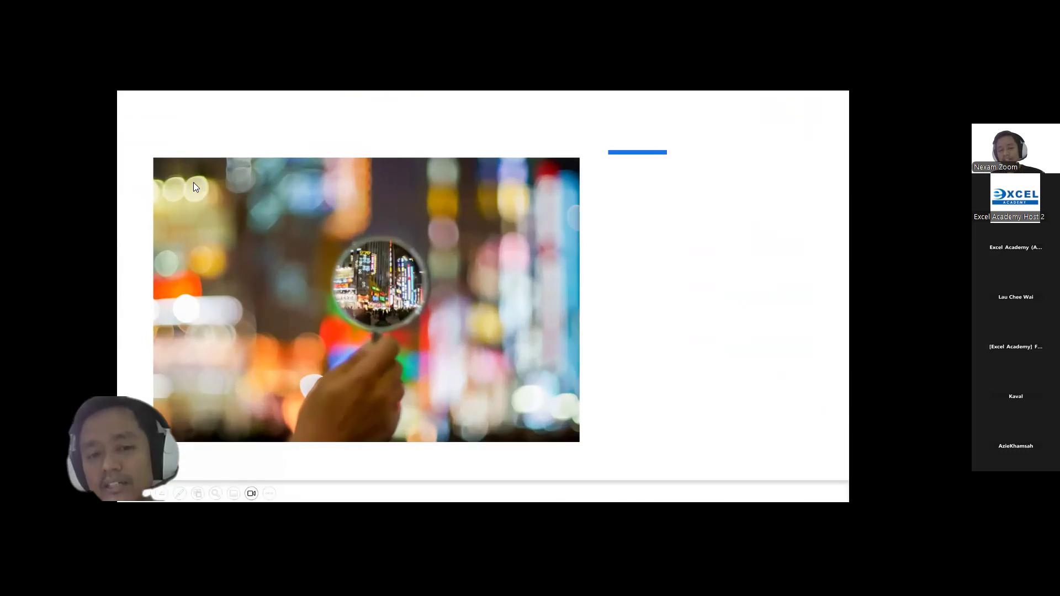
Step: Advance to the SUM and AVERAGE slide, switch to the Excel workbook, and clear the totals in D2:D7
key("Right")
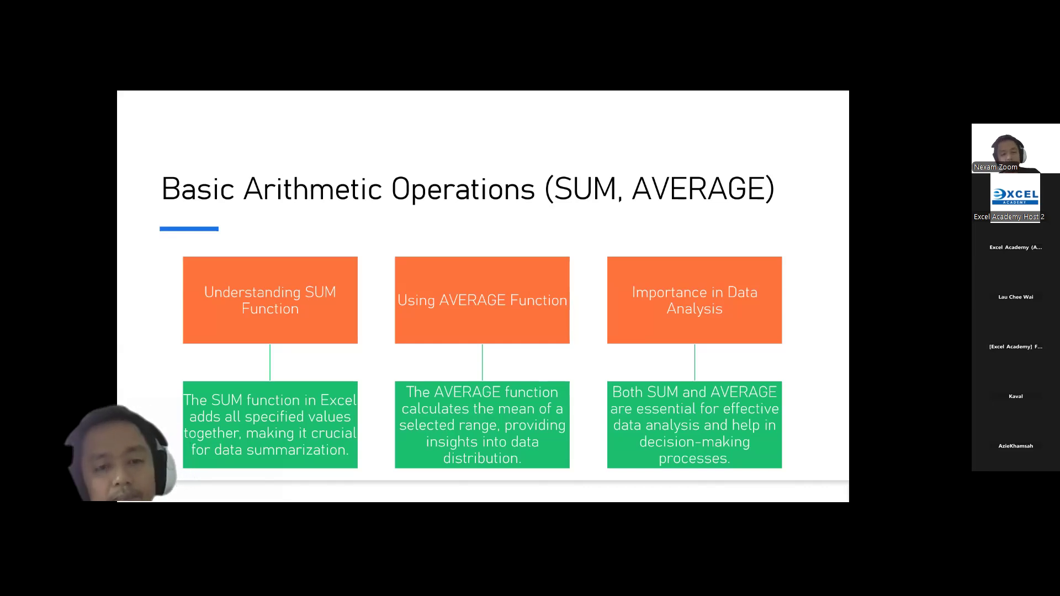
key("alt+Tab")
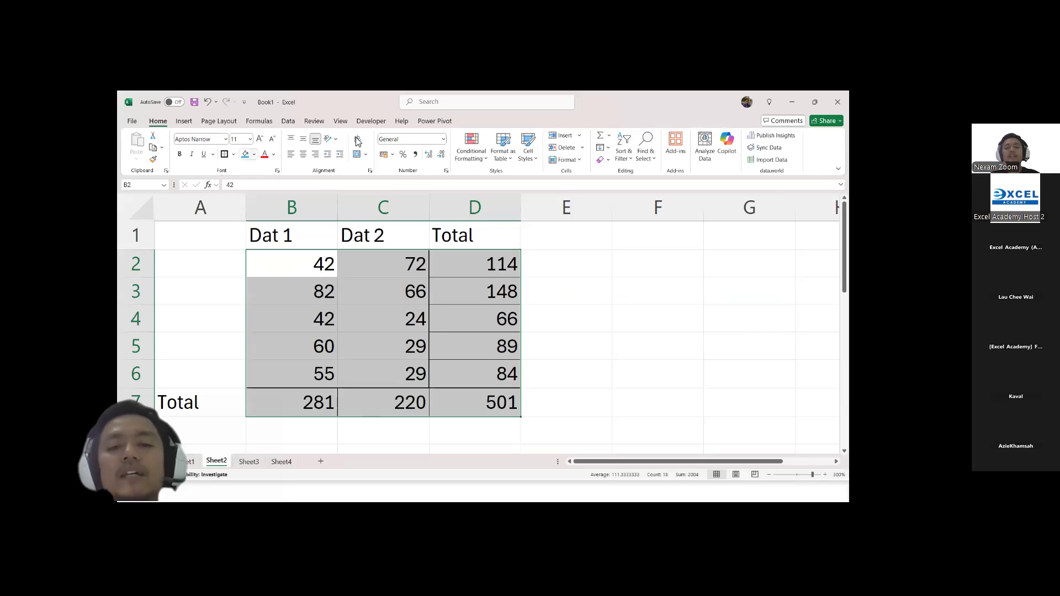
left_click_drag(454, 263, 463, 404)
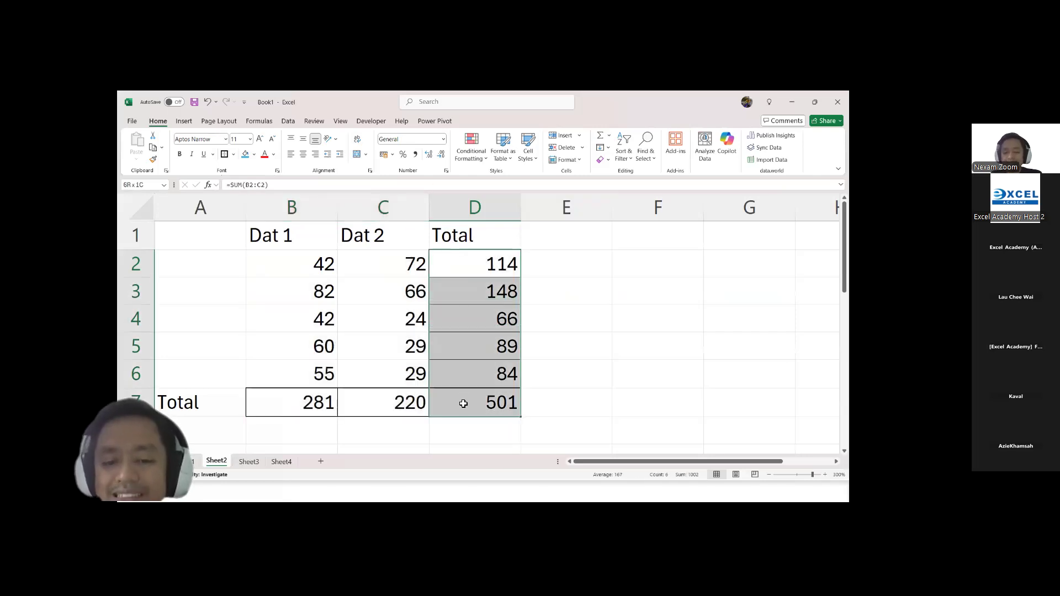
key("Delete")
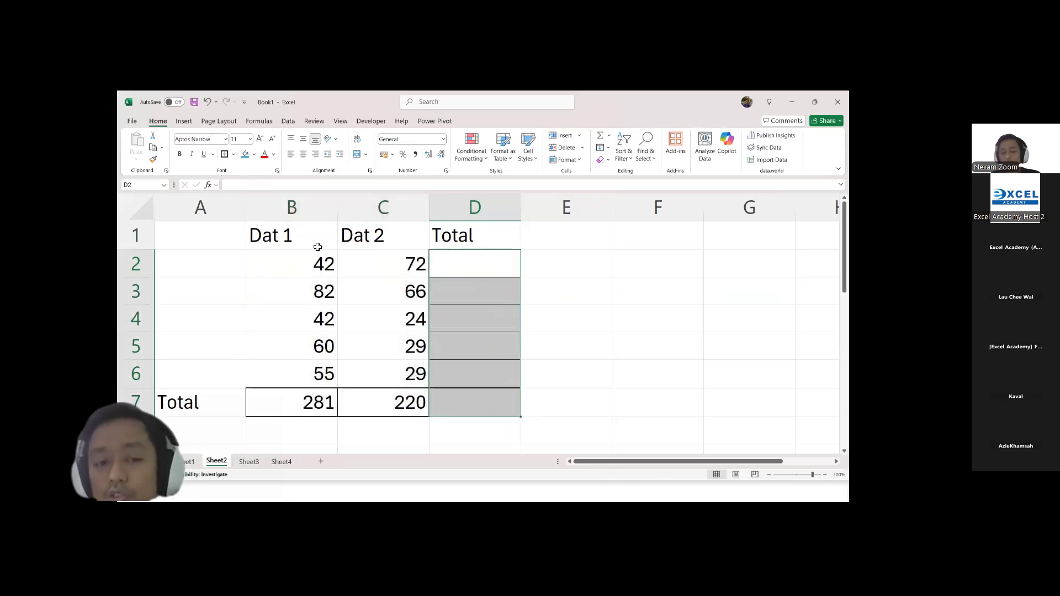
Step: Try the formula-starting characters =, +, @ and - one after another in D2, erasing each
left_click(311, 263)
left_click(391, 266)
left_click(486, 266)
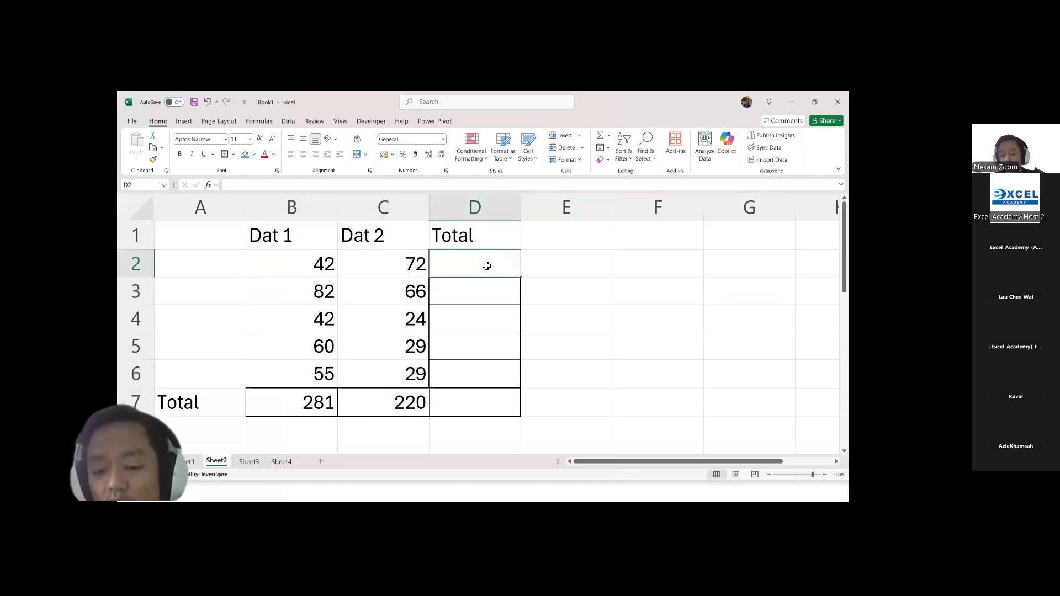
type("=")
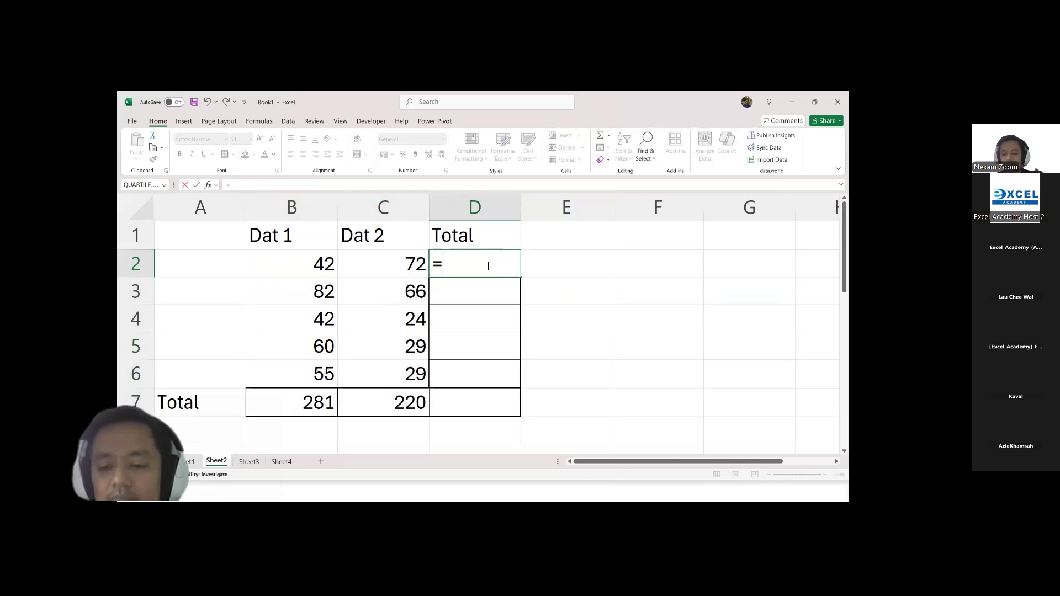
key("BackSpace")
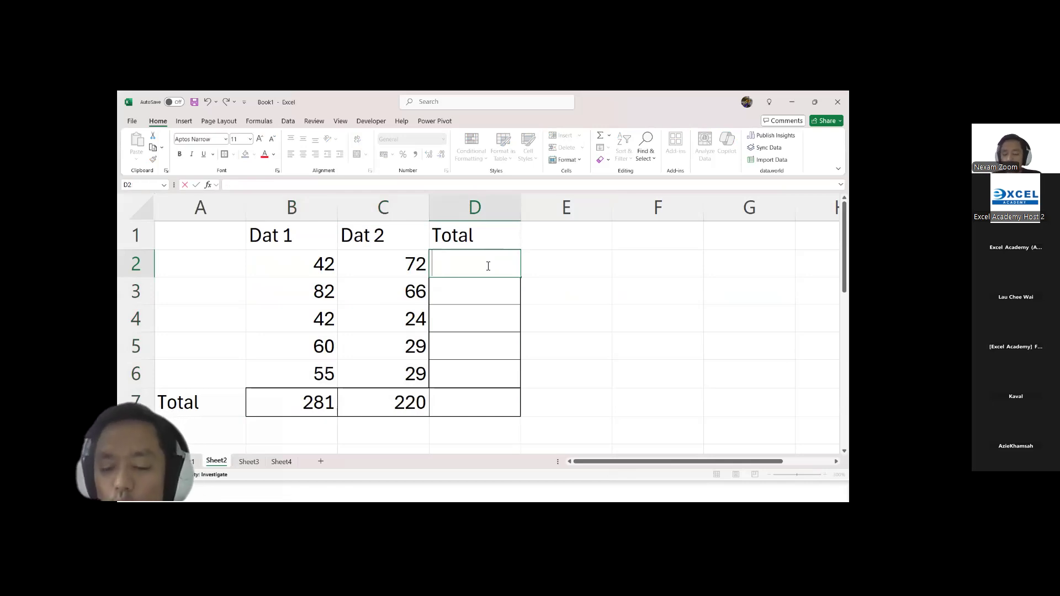
type("+")
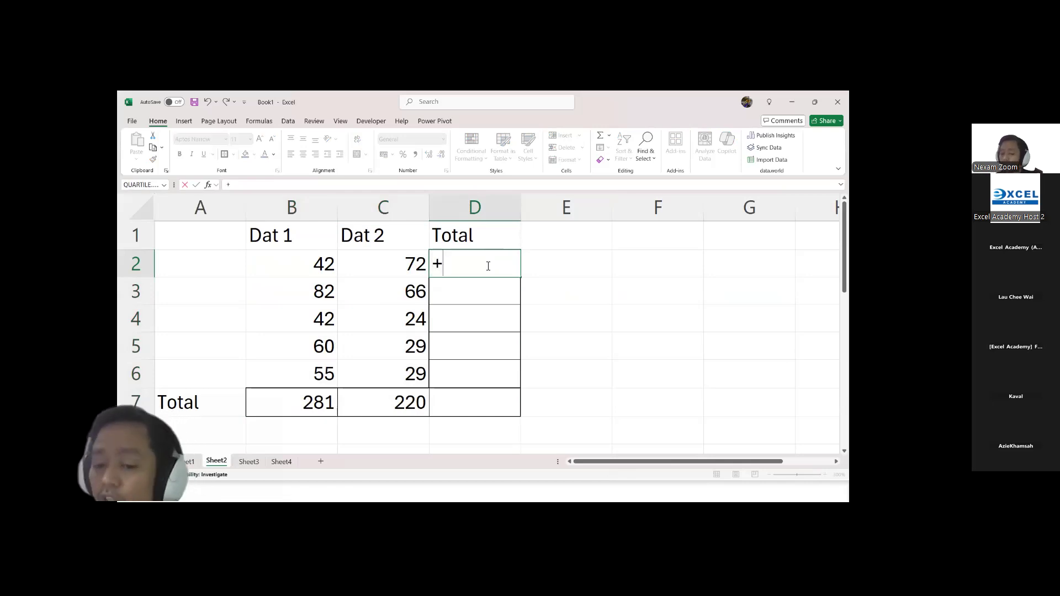
key("BackSpace")
type("@")
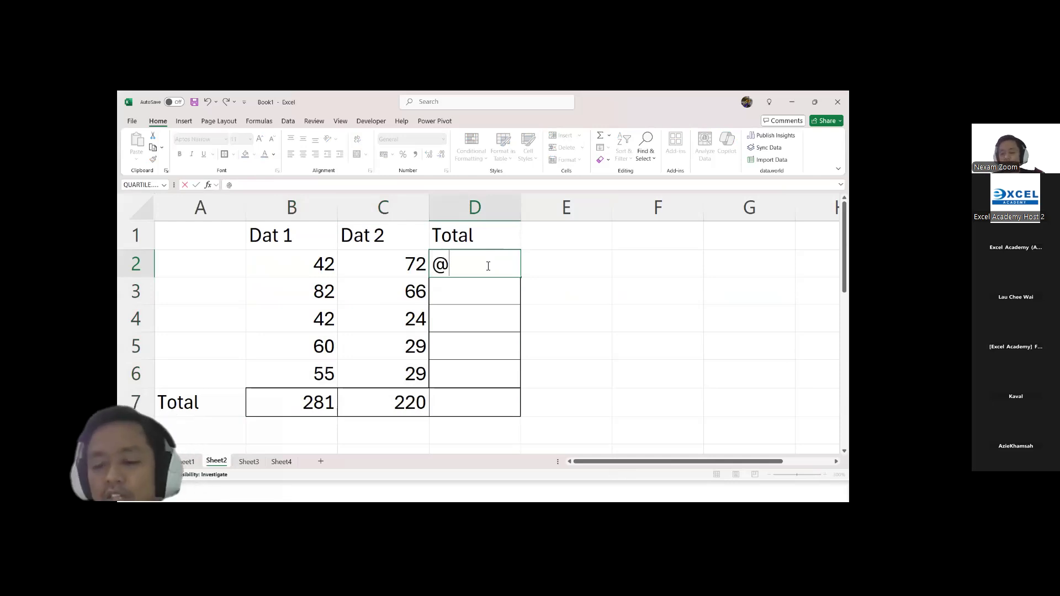
key("BackSpace")
type("-")
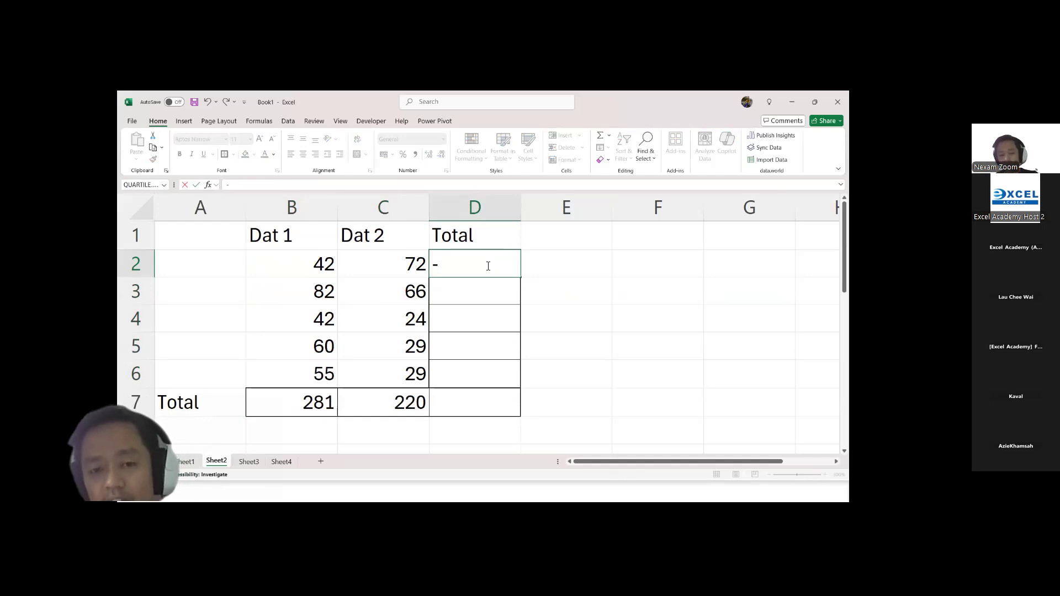
key("BackSpace")
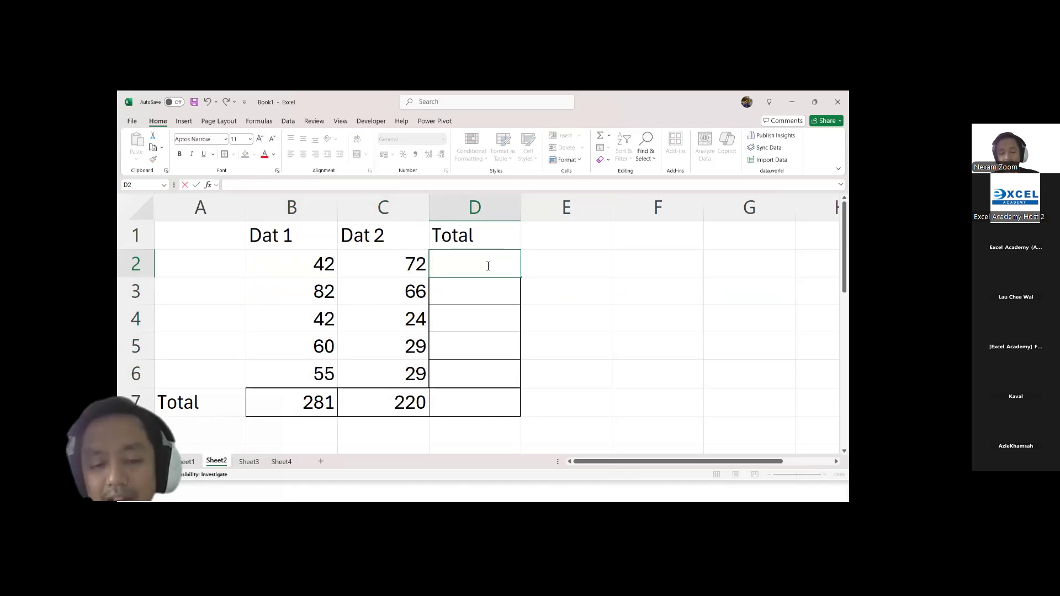
type("@")
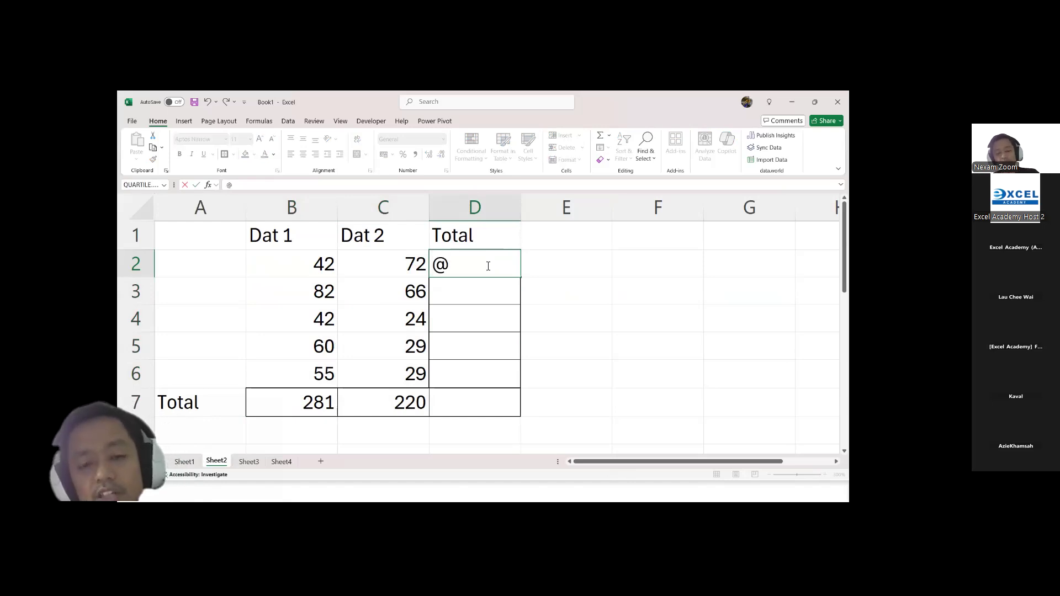
type("sum")
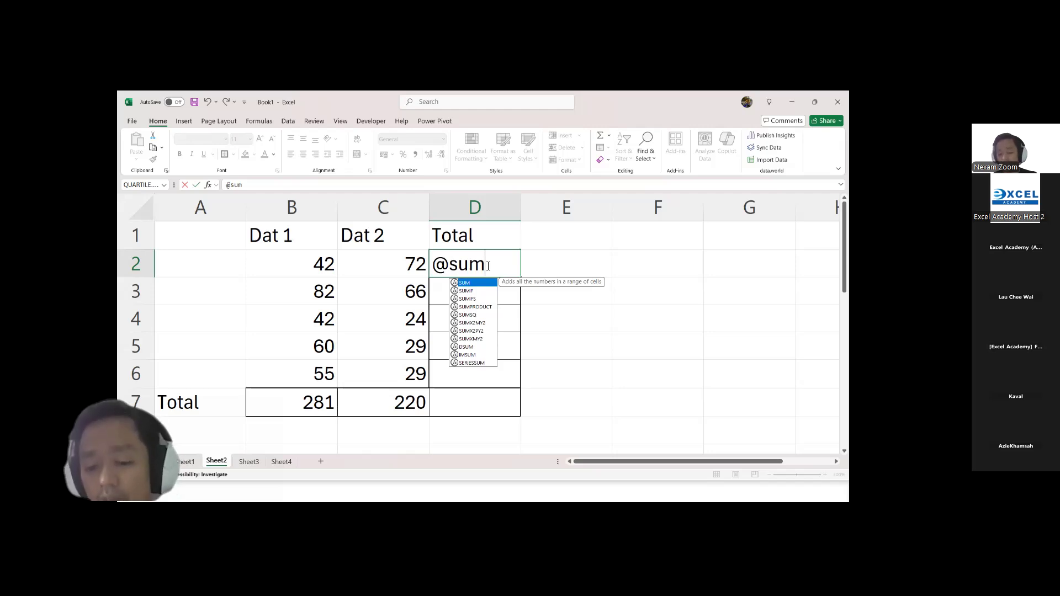
key("BackSpace")
key("BackSpace")
key("BackSpace")
key("BackSpace")
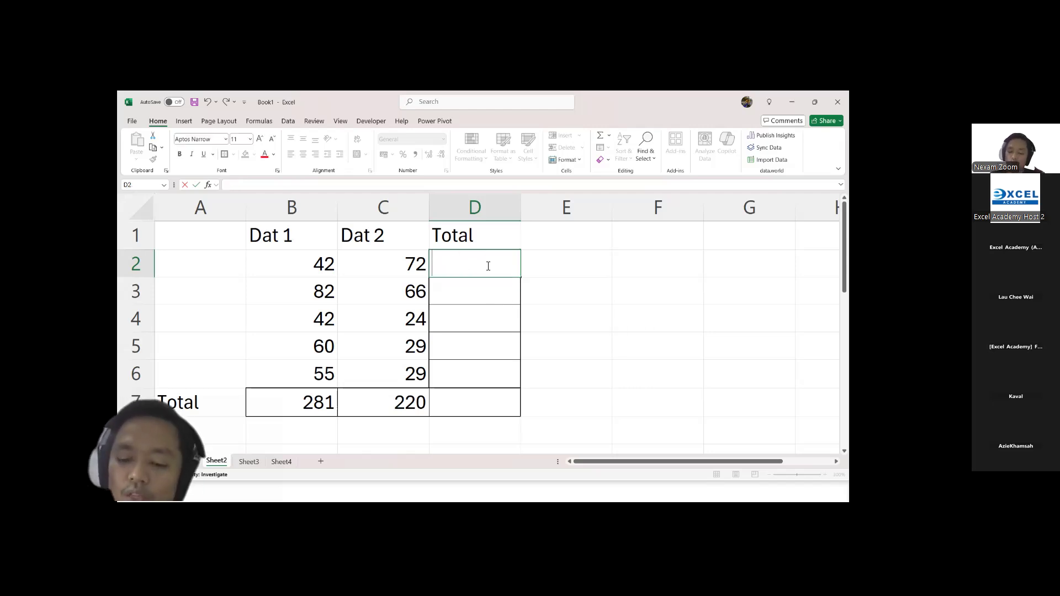
type("+sum")
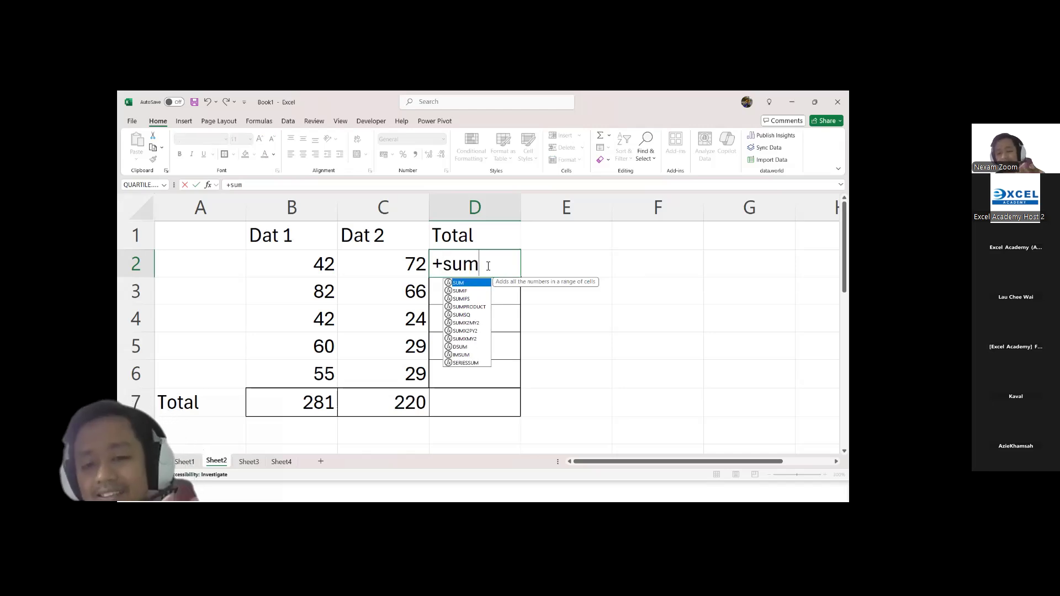
key("Escape")
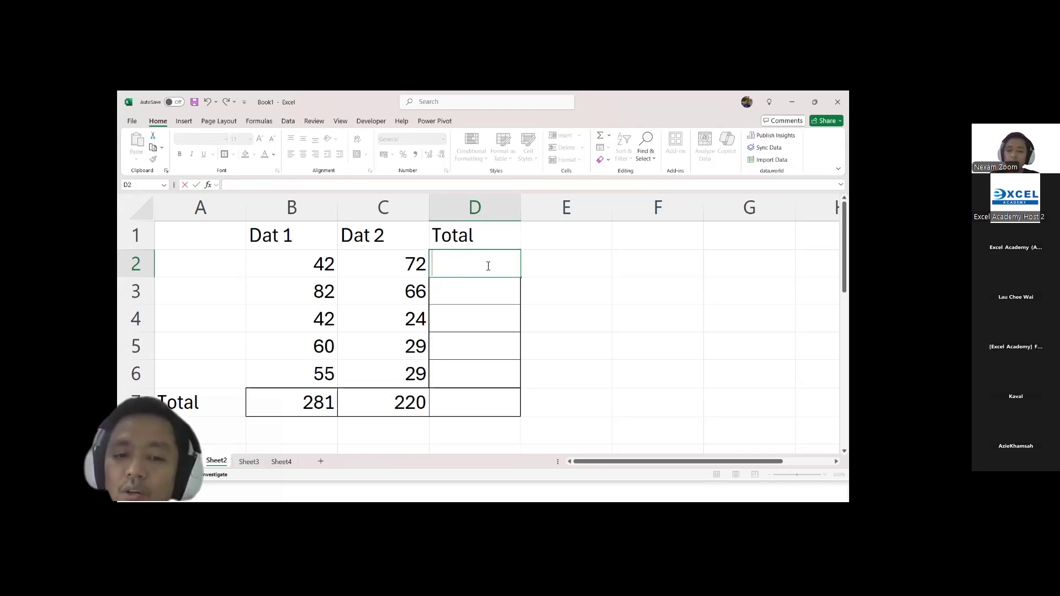
type("-sum")
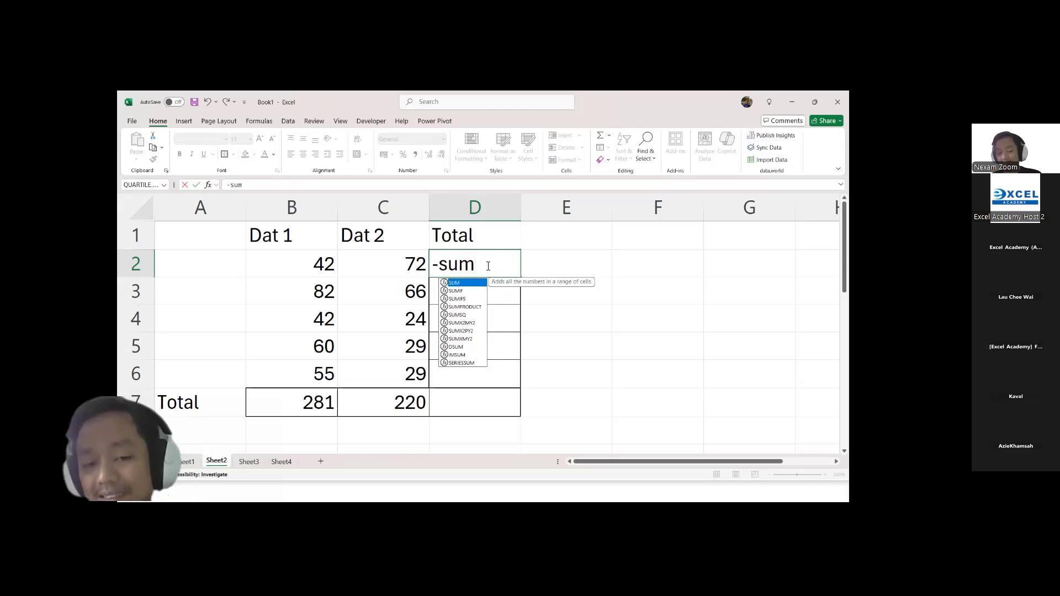
key("BackSpace")
key("BackSpace")
key("BackSpace")
key("Escape")
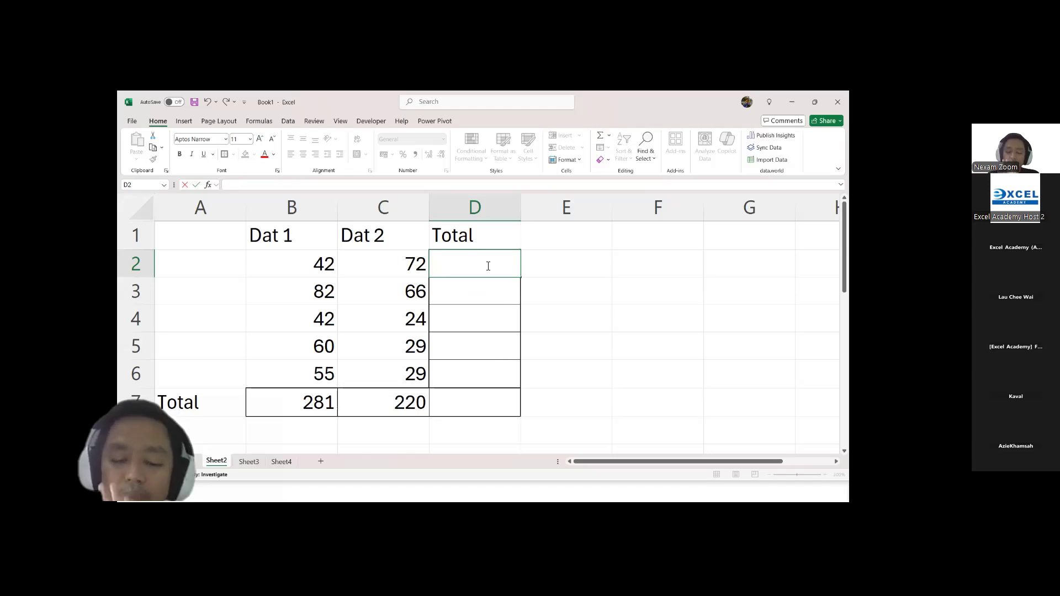
Step: Try entering =sum and =sumif in D2 to bring up the matching function suggestions, and cancel the entry
type("=")
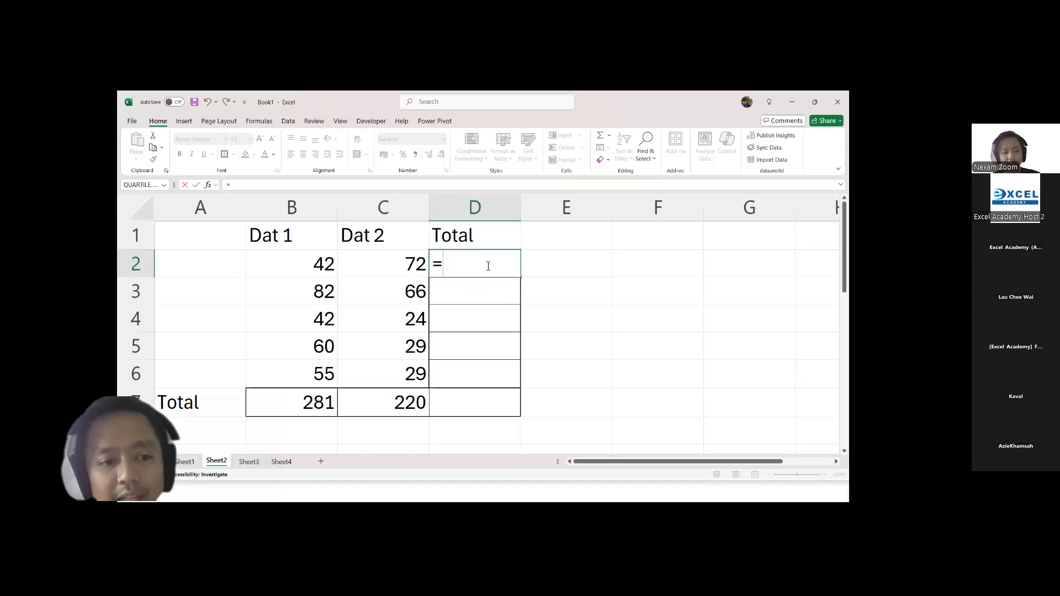
type("sum")
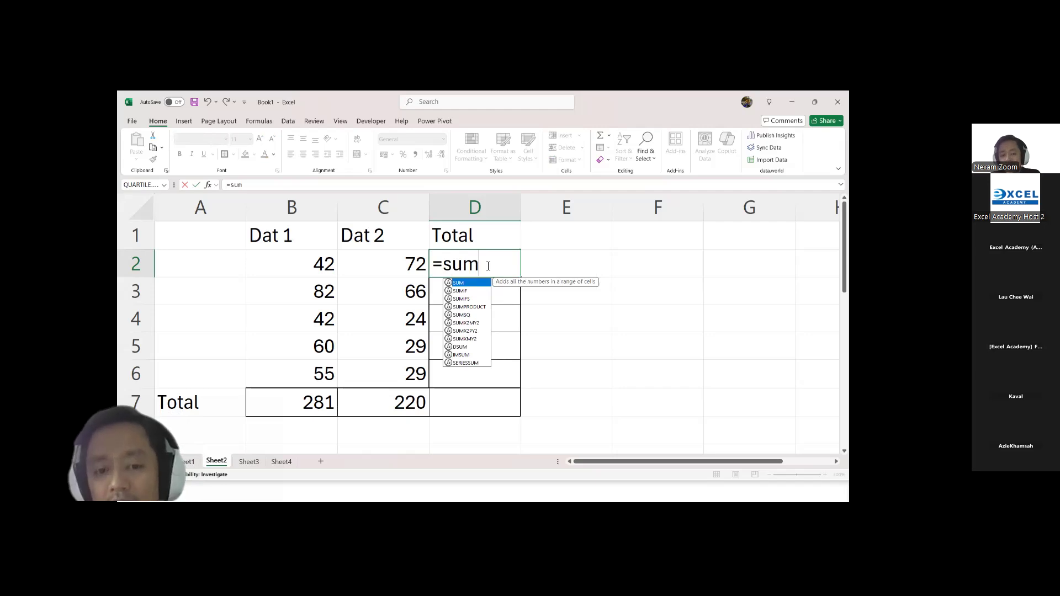
key("BackSpace")
key("BackSpace")
key("BackSpace")
type("s")
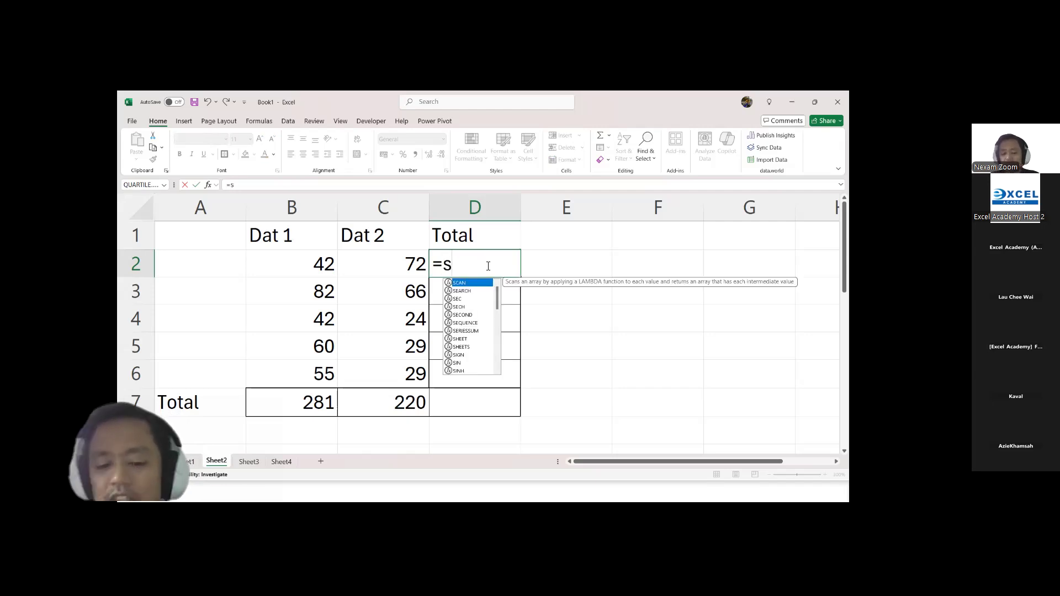
type("u")
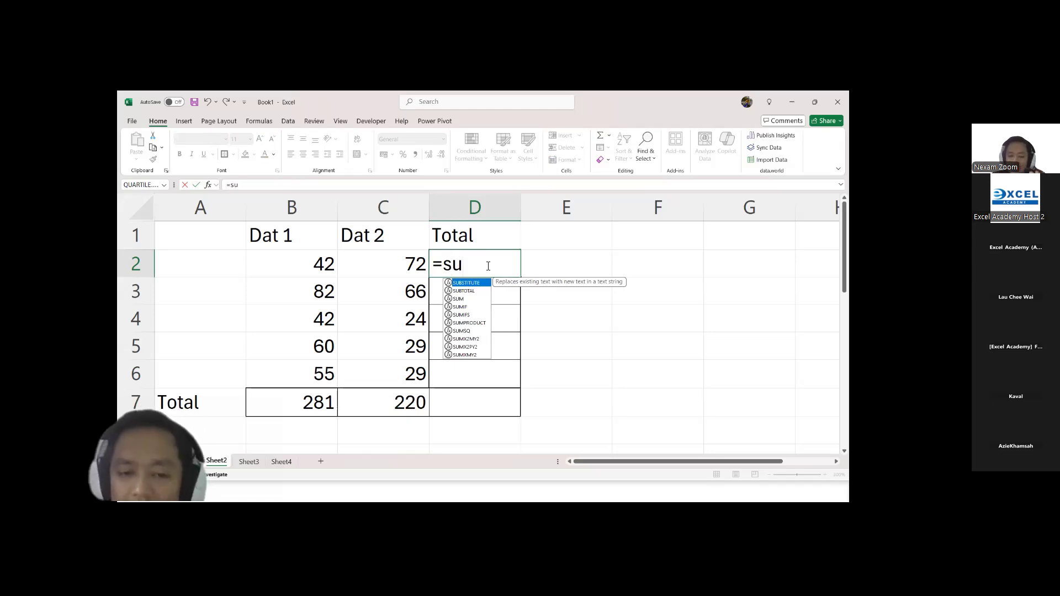
type("mif")
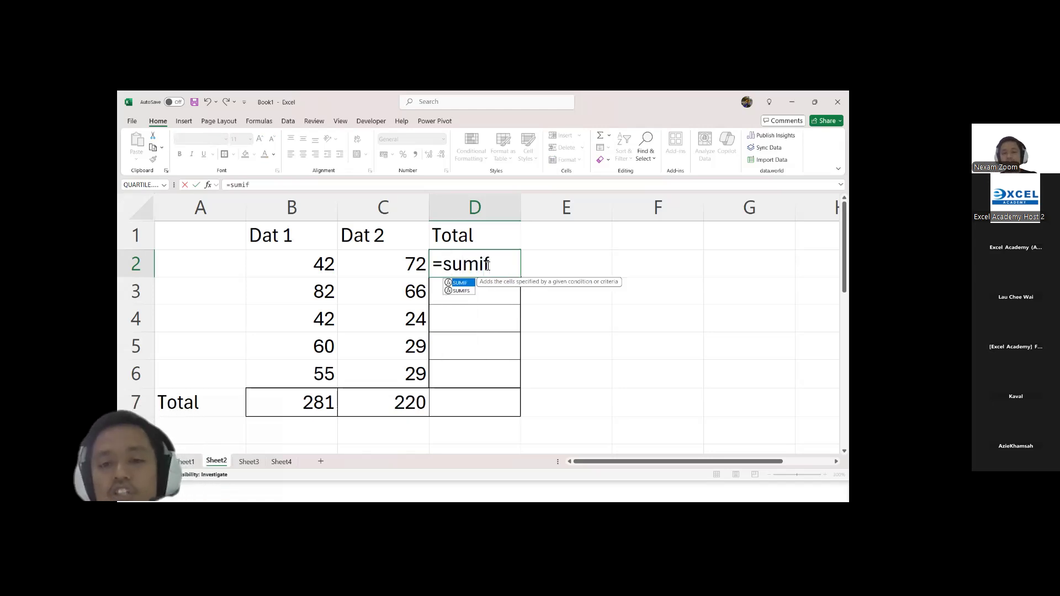
key("BackSpace")
key("BackSpace")
key("BackSpace")
key("BackSpace")
key("BackSpace")
key("BackSpace")
key("Escape")
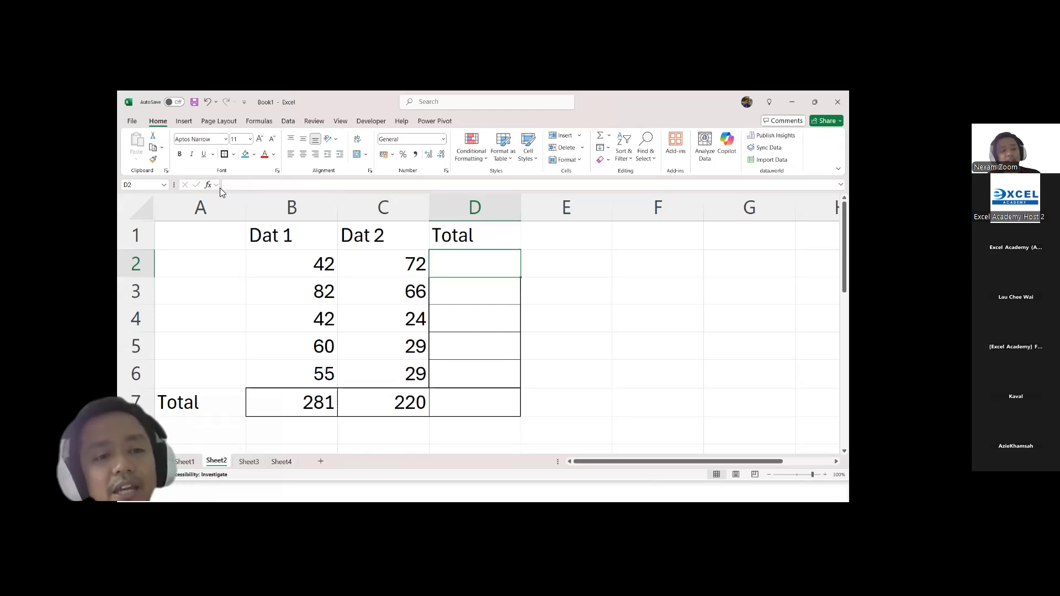
Step: Search for "total" in Insert Function, look through the recommended functions, and close the dialog without inserting one
left_click(218, 188)
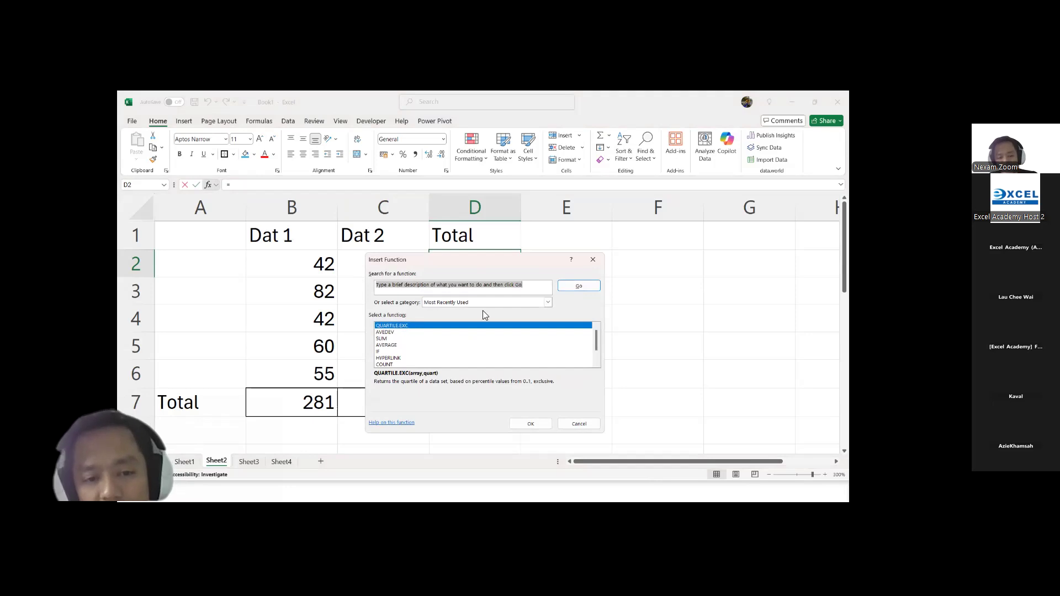
type("total")
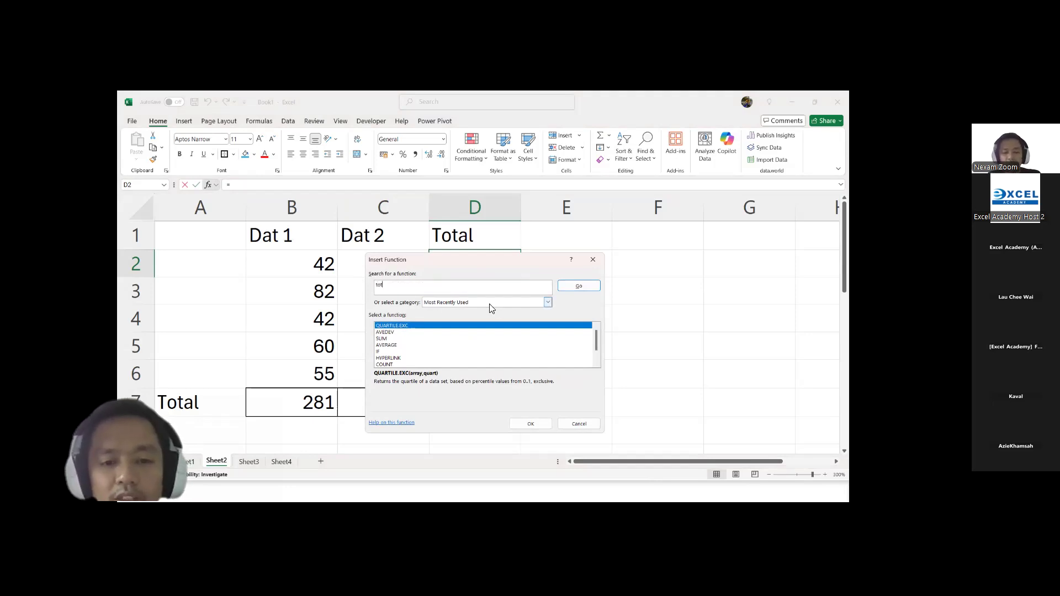
left_click(580, 286)
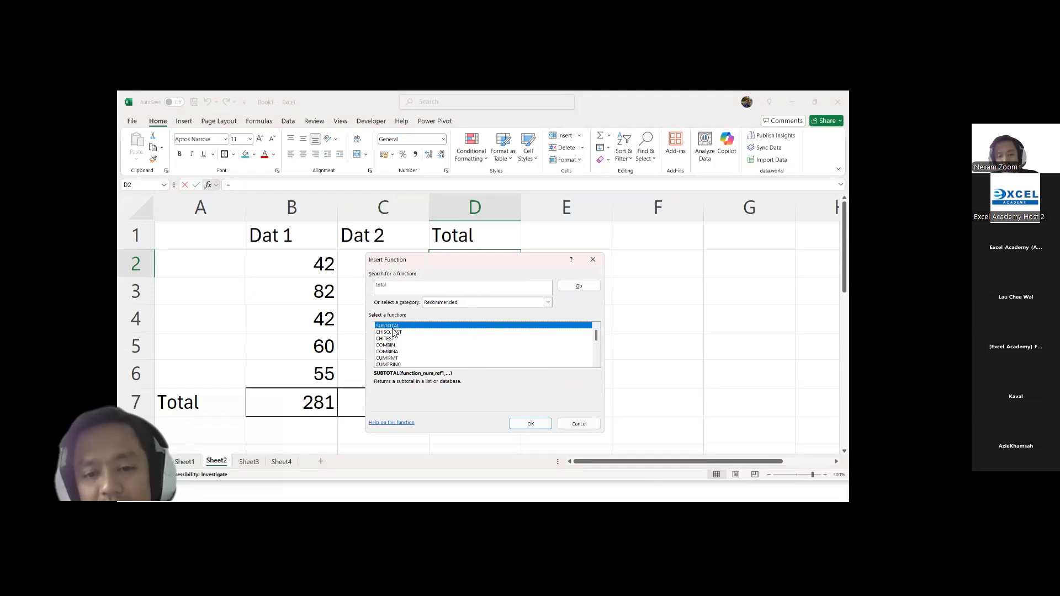
left_click_drag(596, 336, 597, 359)
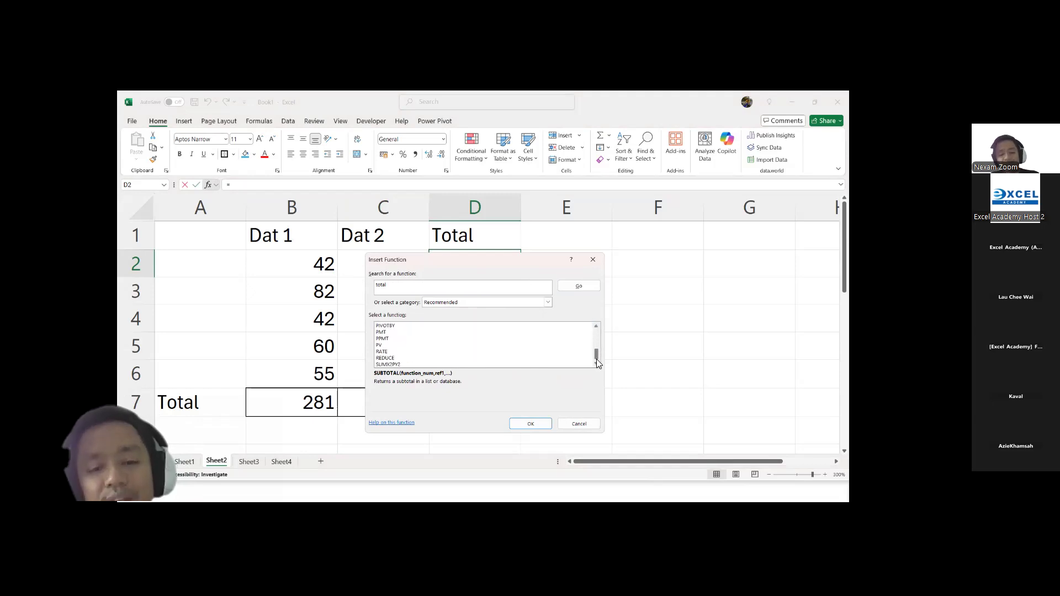
left_click(579, 424)
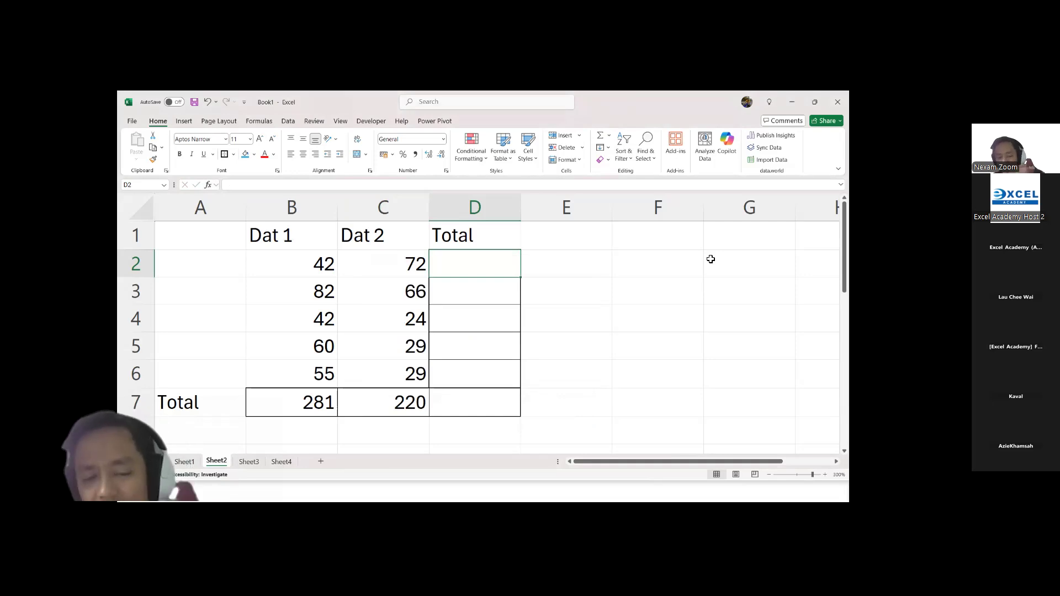
Step: Enter a SUM formula in D2 that adds B2 and C2 as separate arguments, =SUM(B2,C2)
type("=")
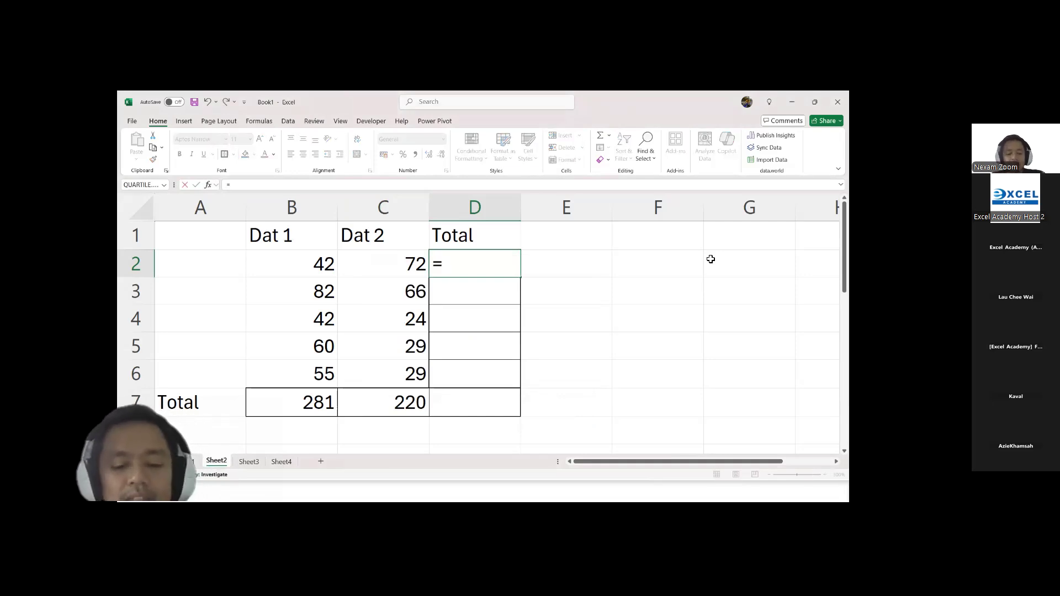
type("sum")
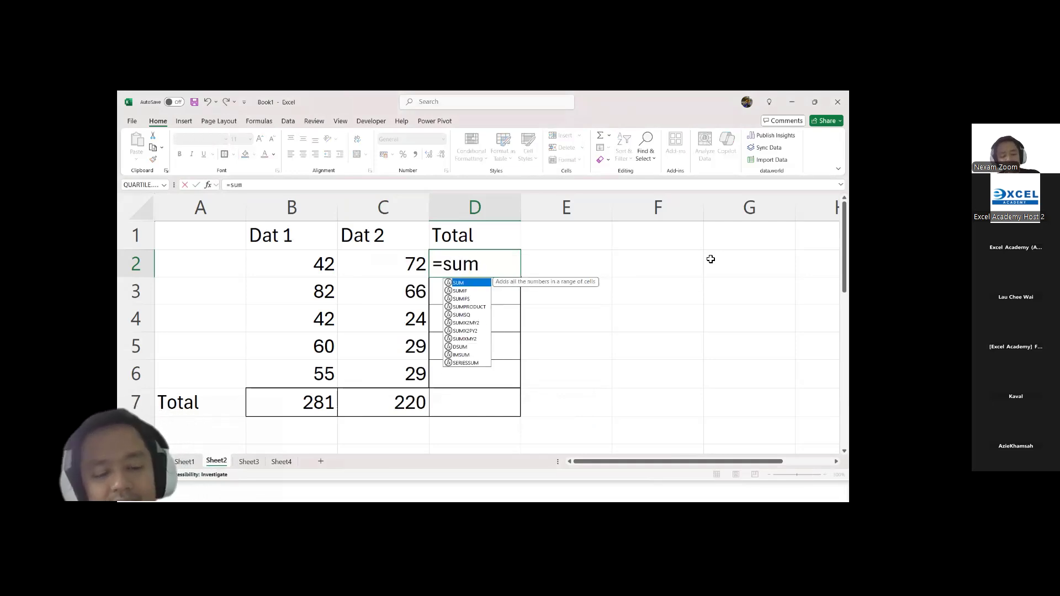
double_click(478, 288)
key("BackSpace")
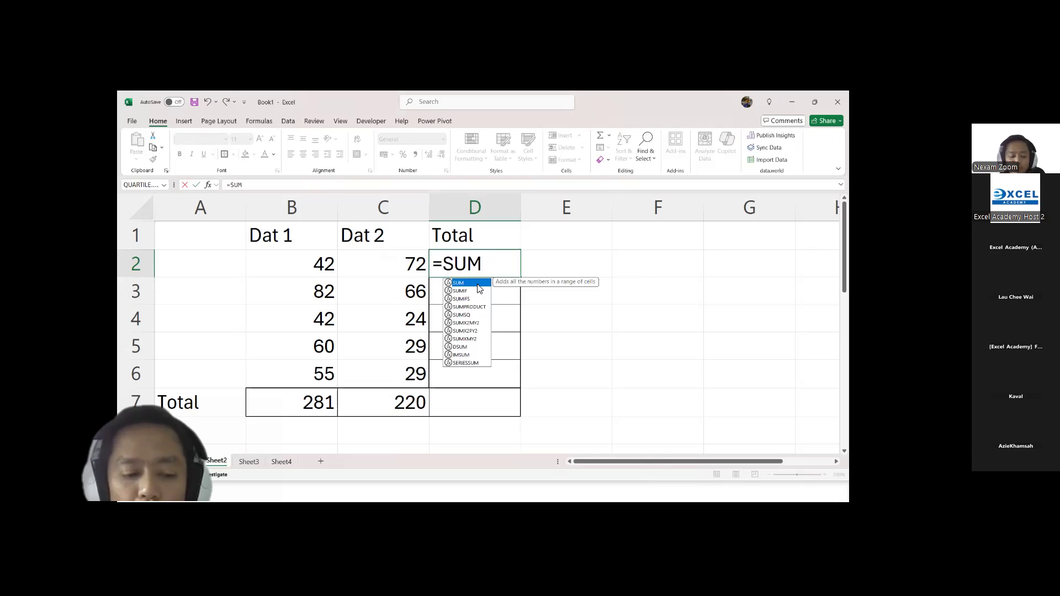
double_click(479, 284)
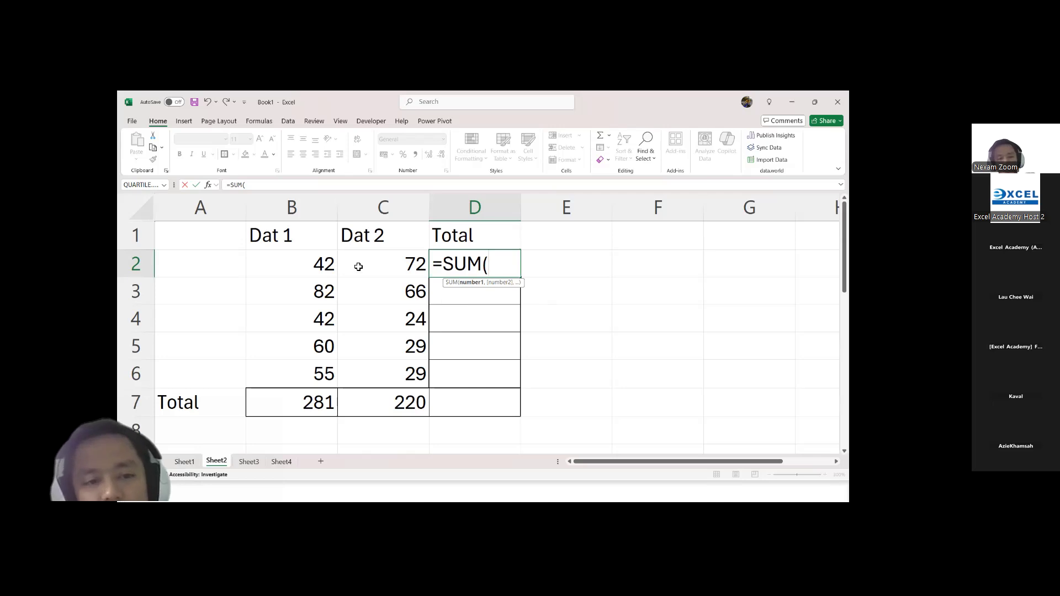
left_click(319, 266)
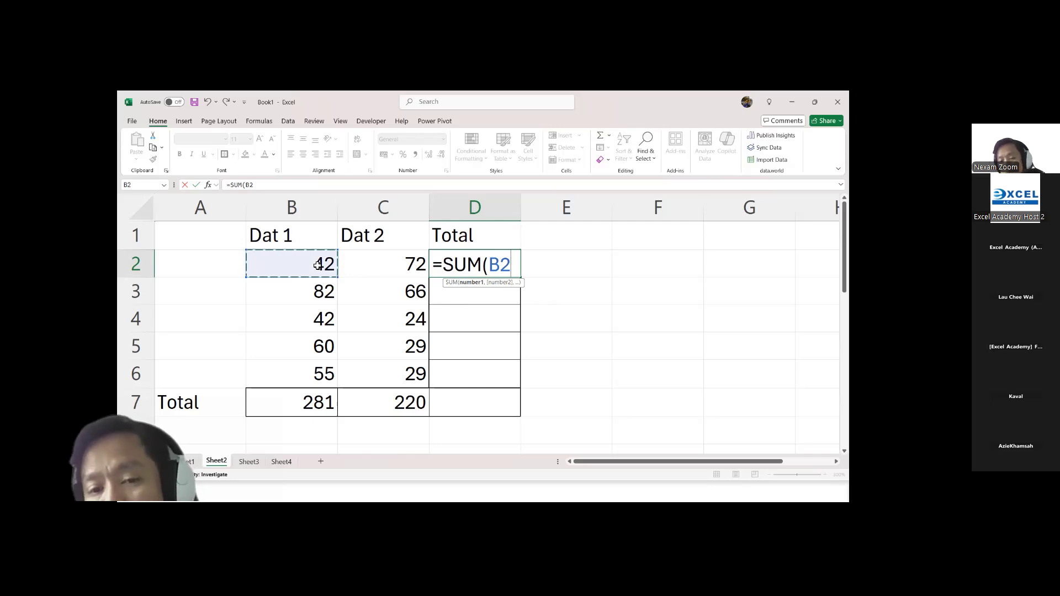
type(",")
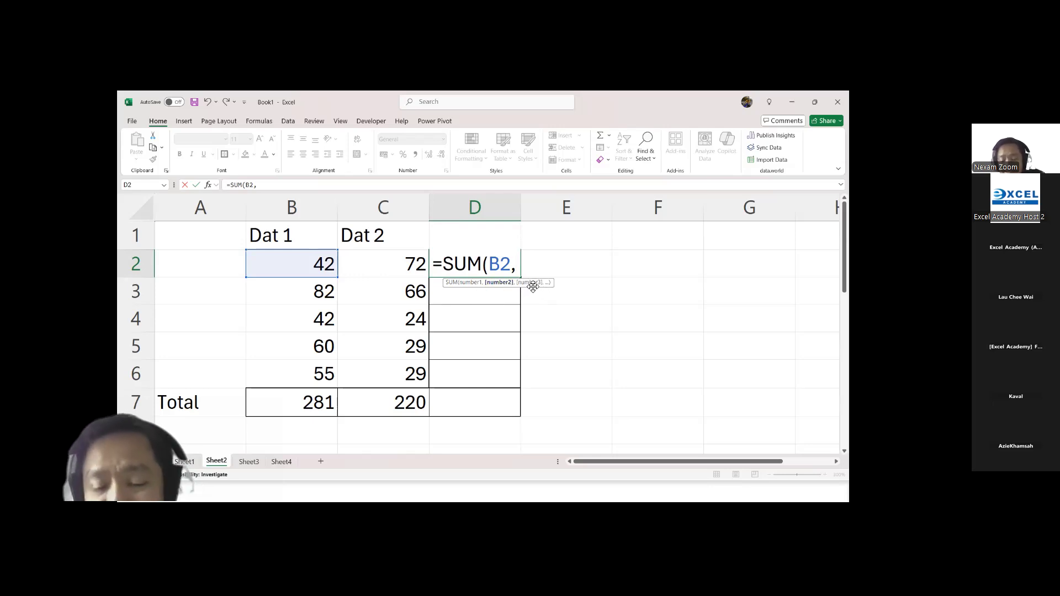
left_click(393, 265)
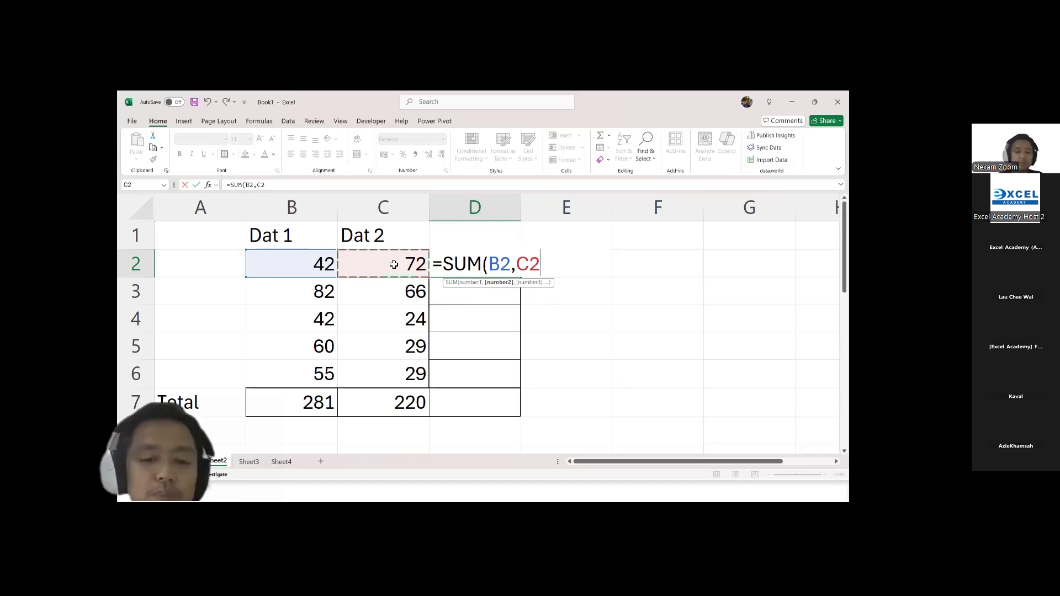
key("Return")
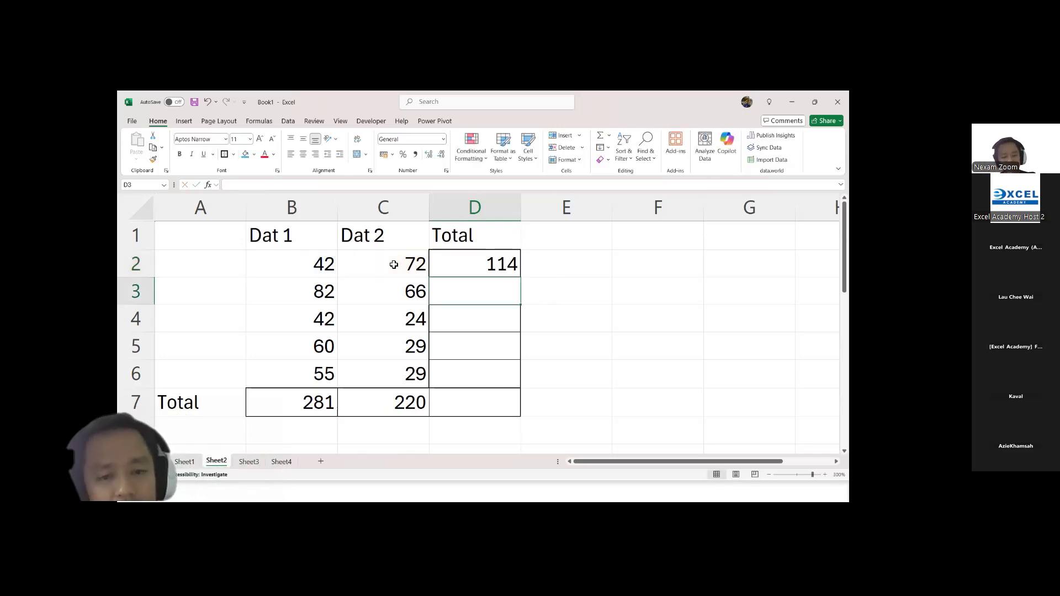
Step: Check the SUM formula in D2 and fill it down the column through D7
left_click(494, 273)
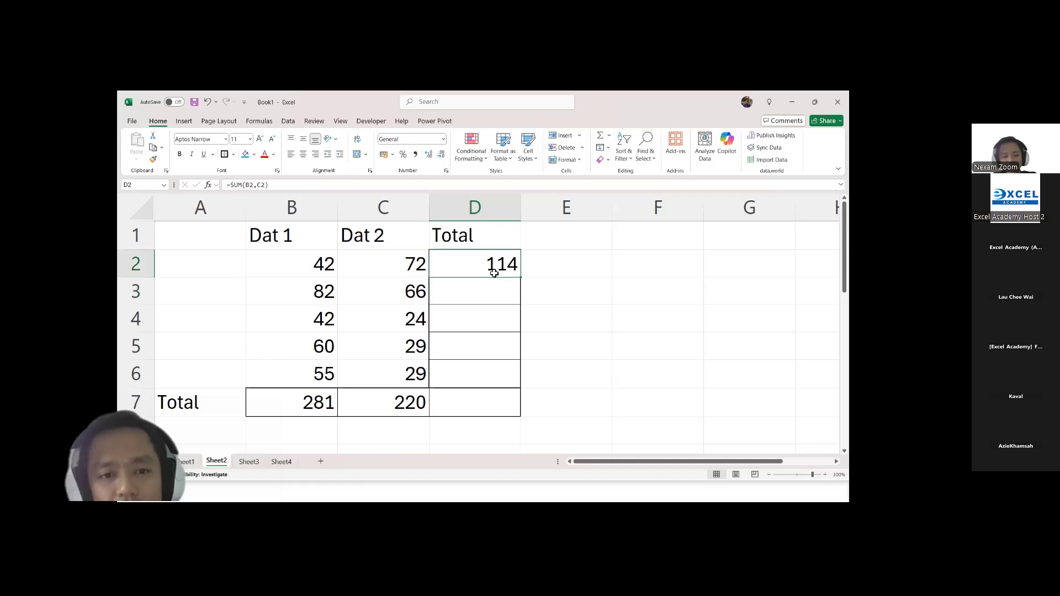
double_click(494, 273)
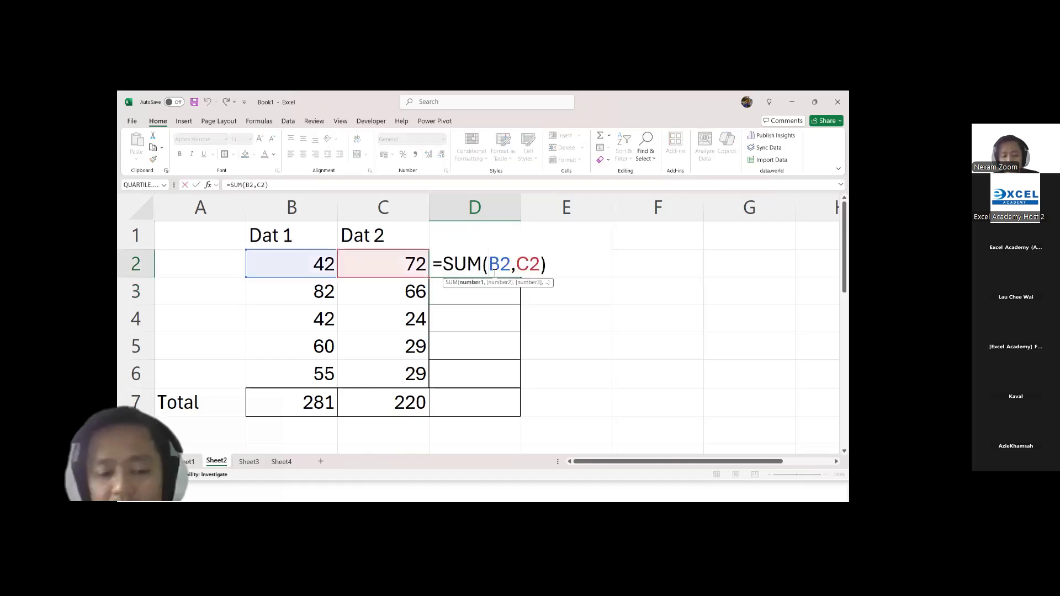
key("Escape")
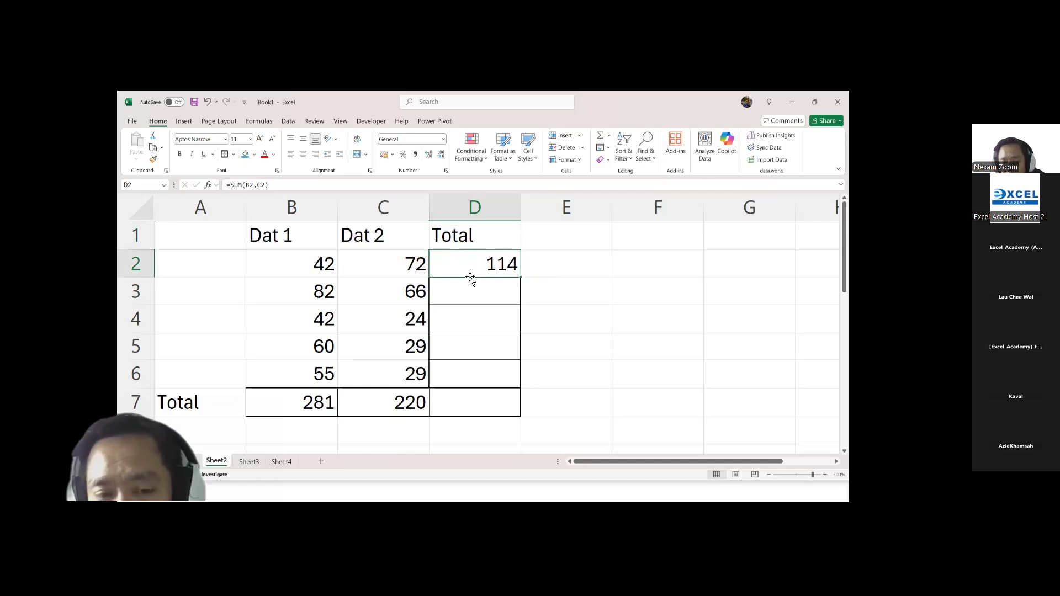
left_click_drag(522, 279, 523, 381)
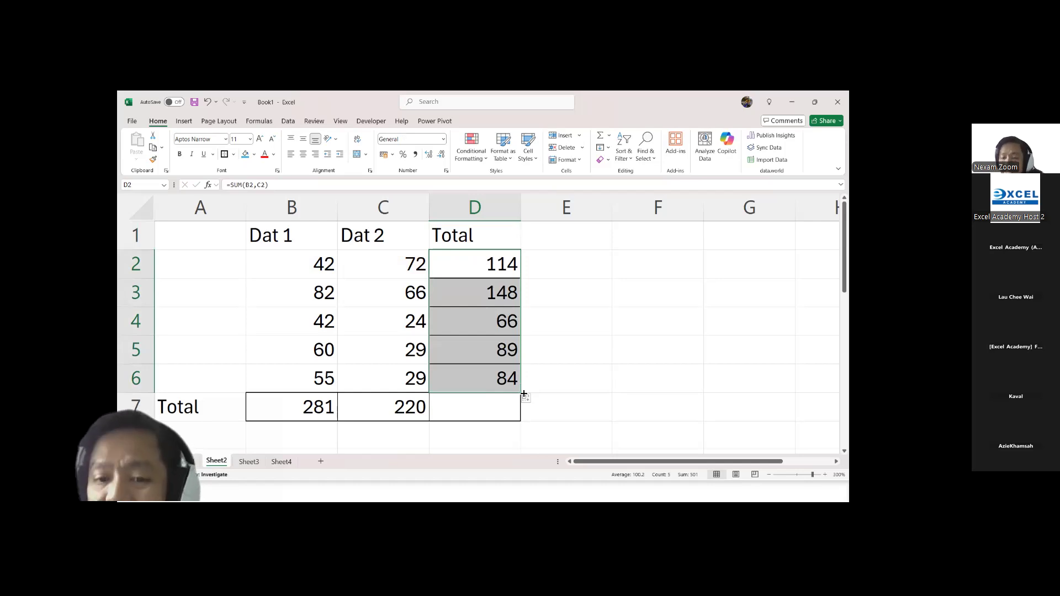
left_click_drag(523, 393, 524, 421)
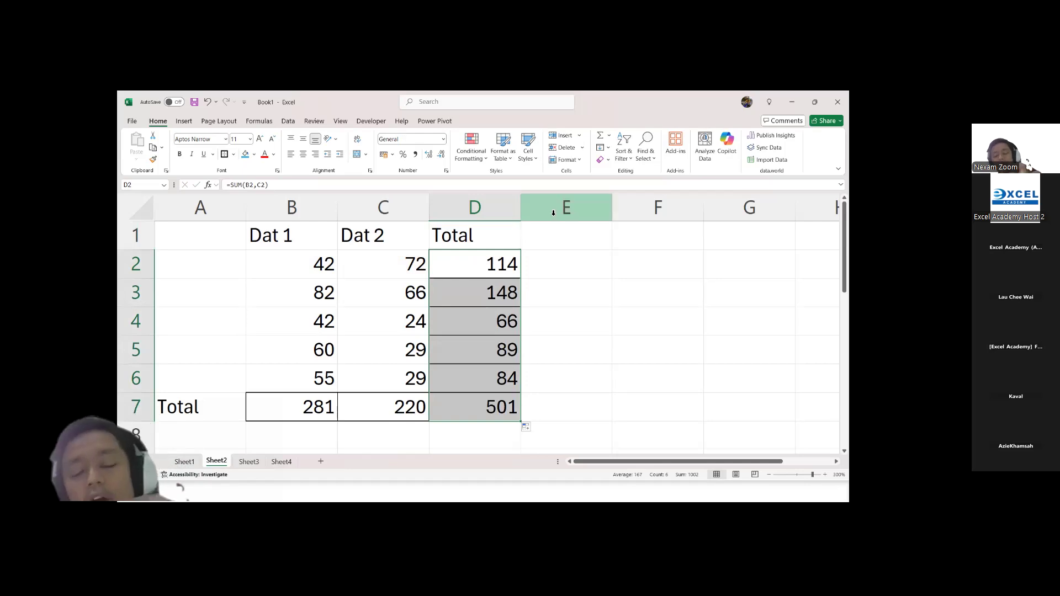
Step: Change the D1 heading to SUM and add the heading AVERAGE in E1
left_click(471, 232)
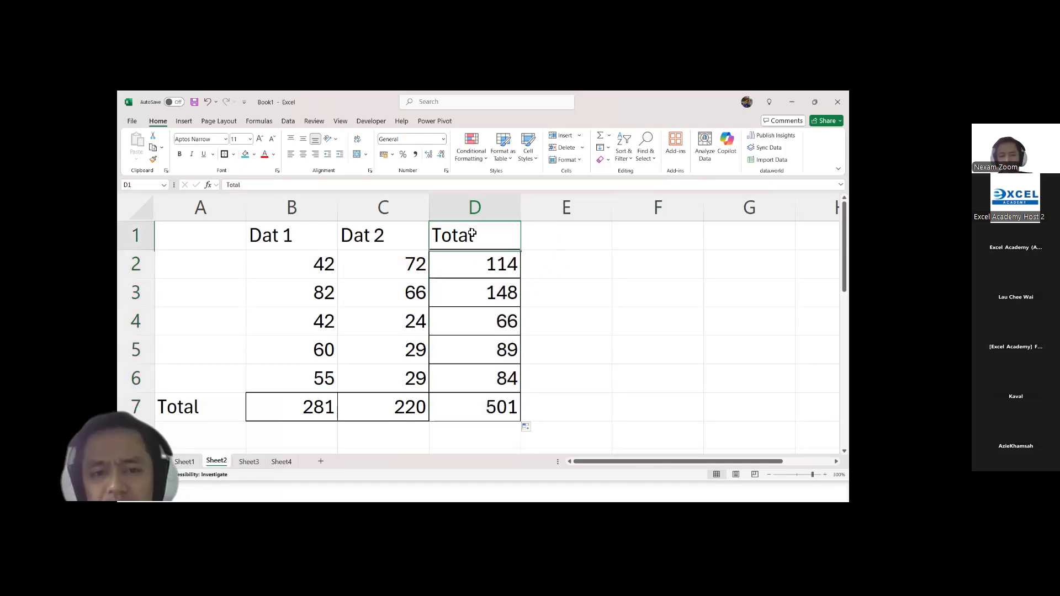
type("SUM")
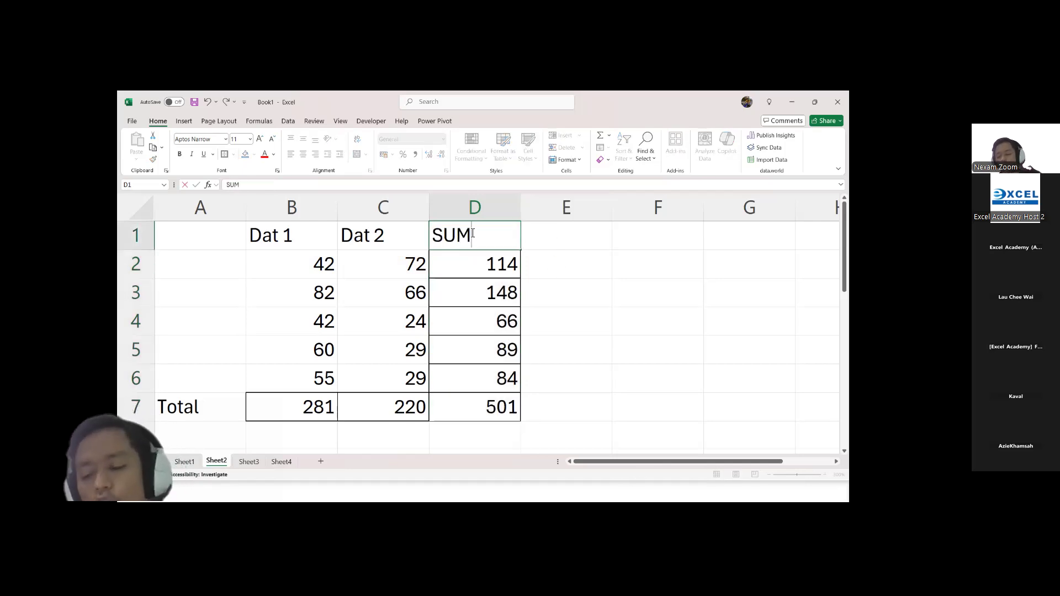
key("Tab")
type("AVERAGE")
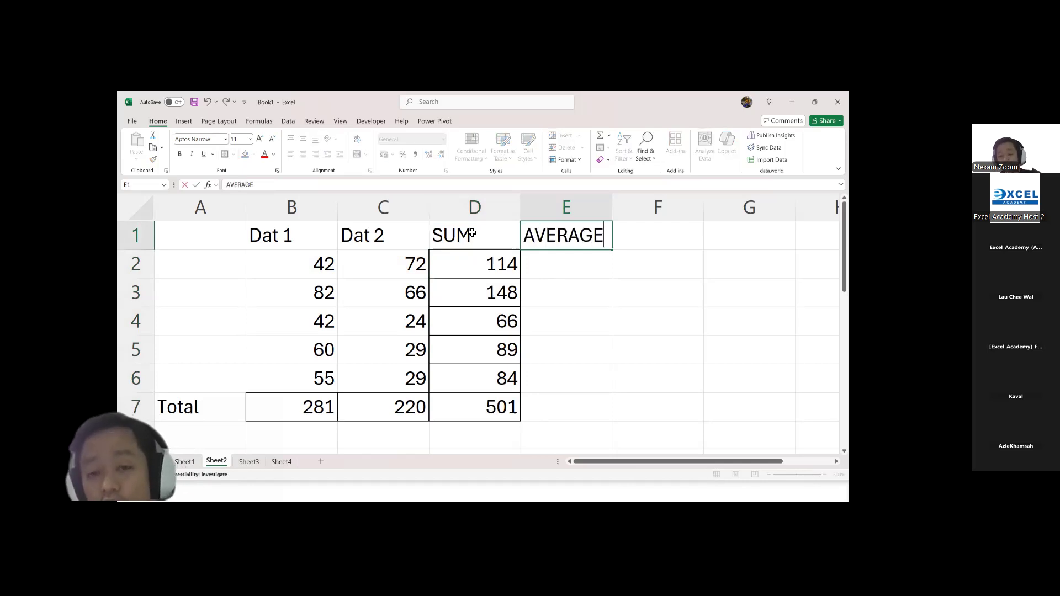
key("Return")
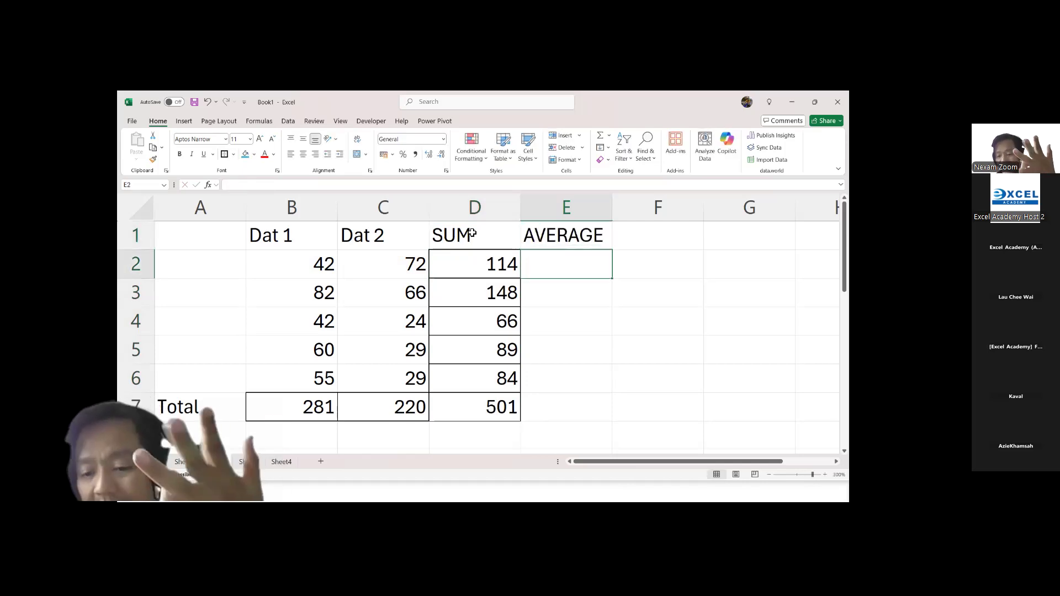
Step: Enter an AVERAGE formula in E2 using B2 and C2 as separate arguments, =AVERAGE(B2,C2)
type("=ave")
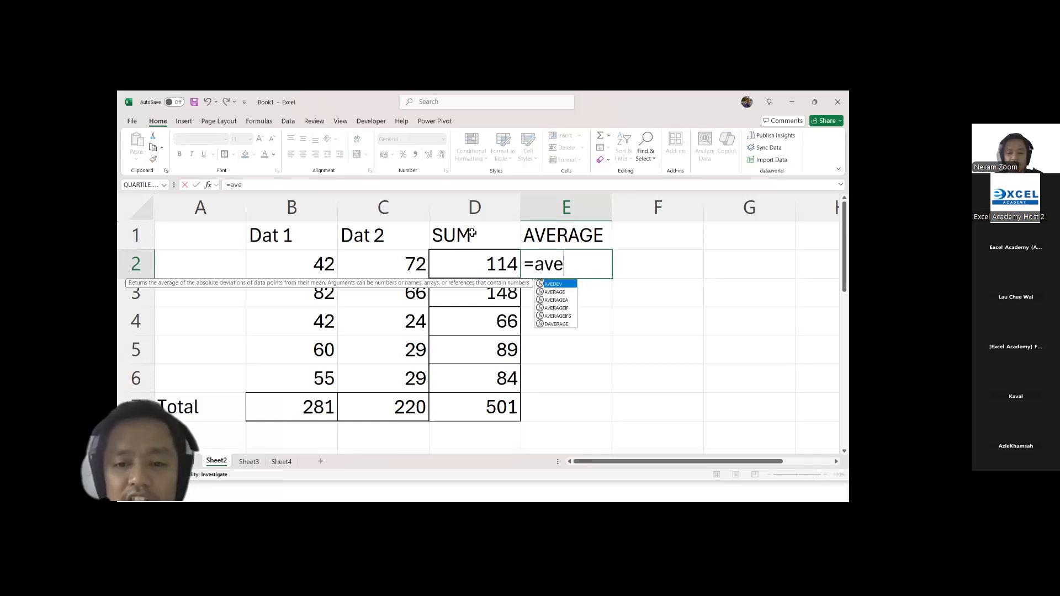
key("Down")
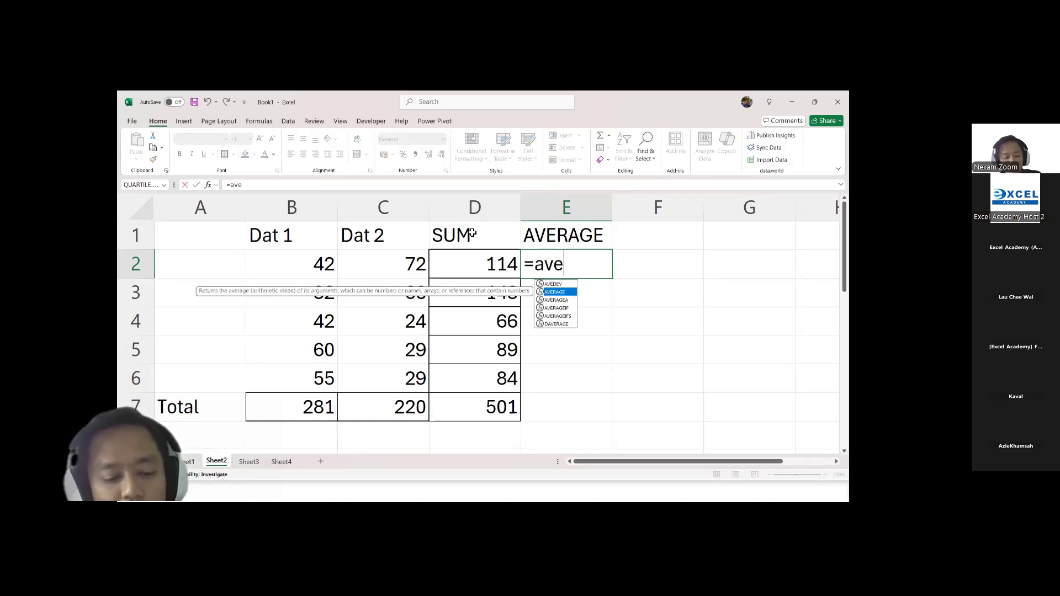
key("Tab")
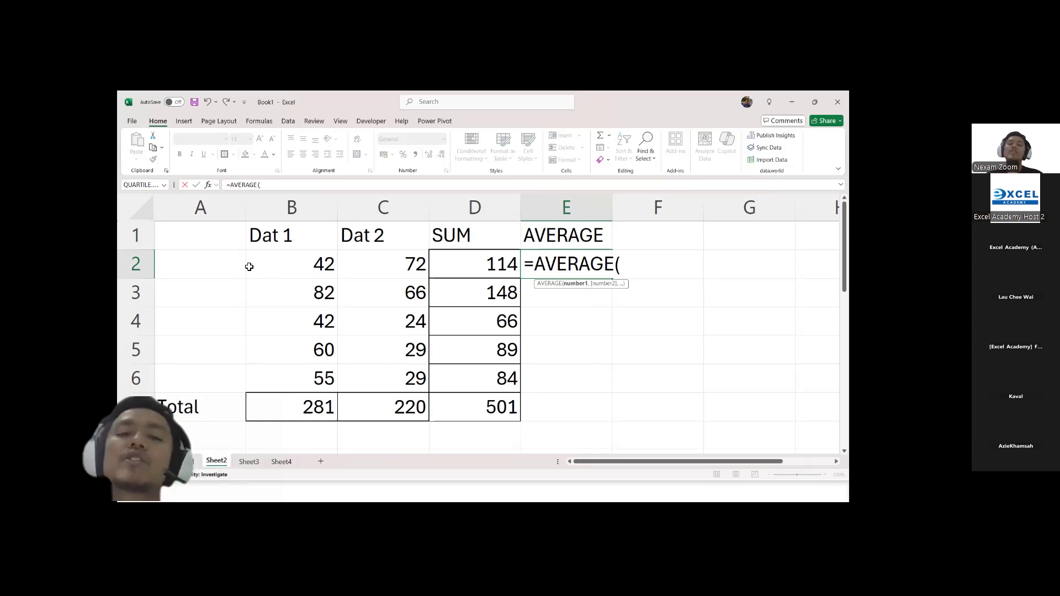
left_click(287, 267)
type(",")
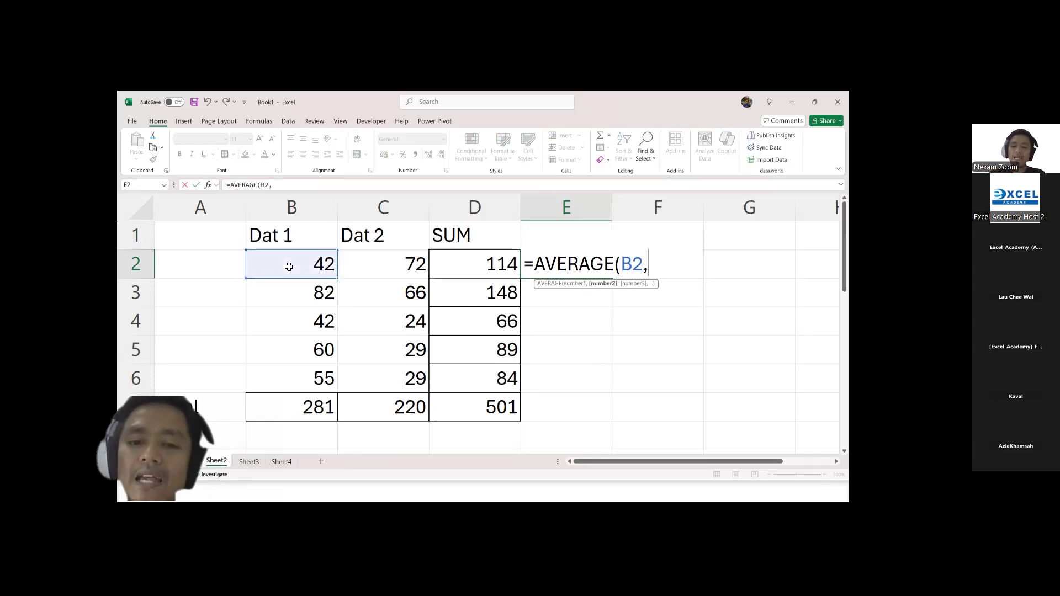
left_click(383, 265)
key("Return")
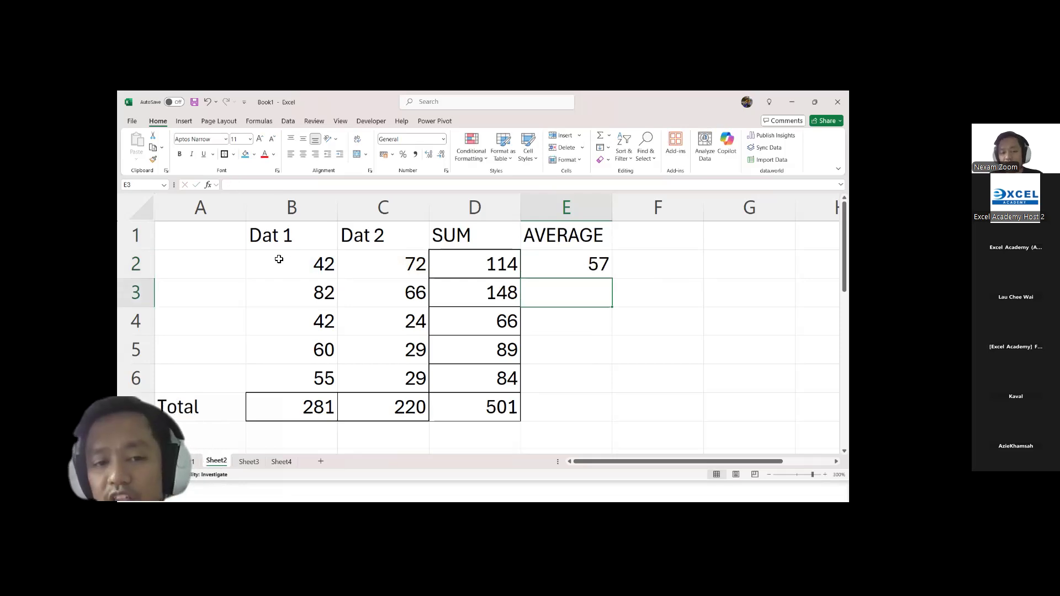
Step: Fill the AVERAGE formula from E2 down through E7
left_click(569, 275)
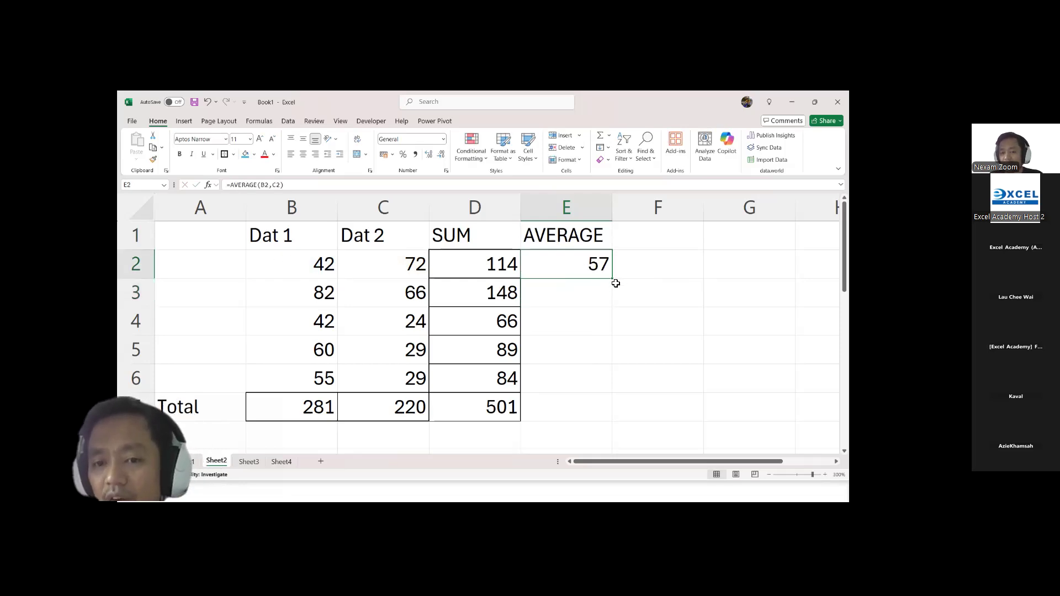
left_click_drag(616, 282, 611, 412)
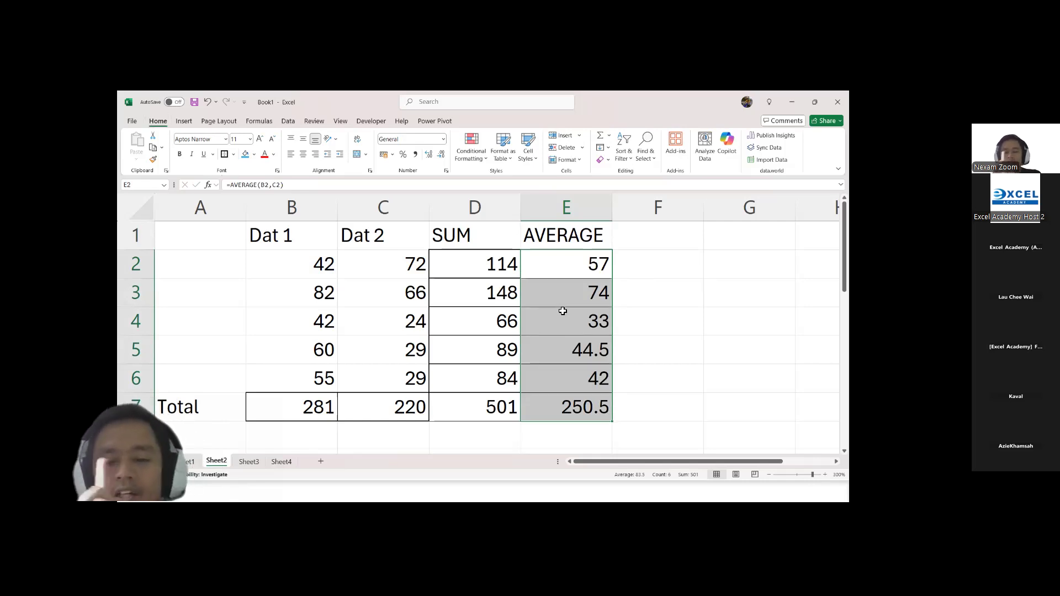
left_click(590, 238)
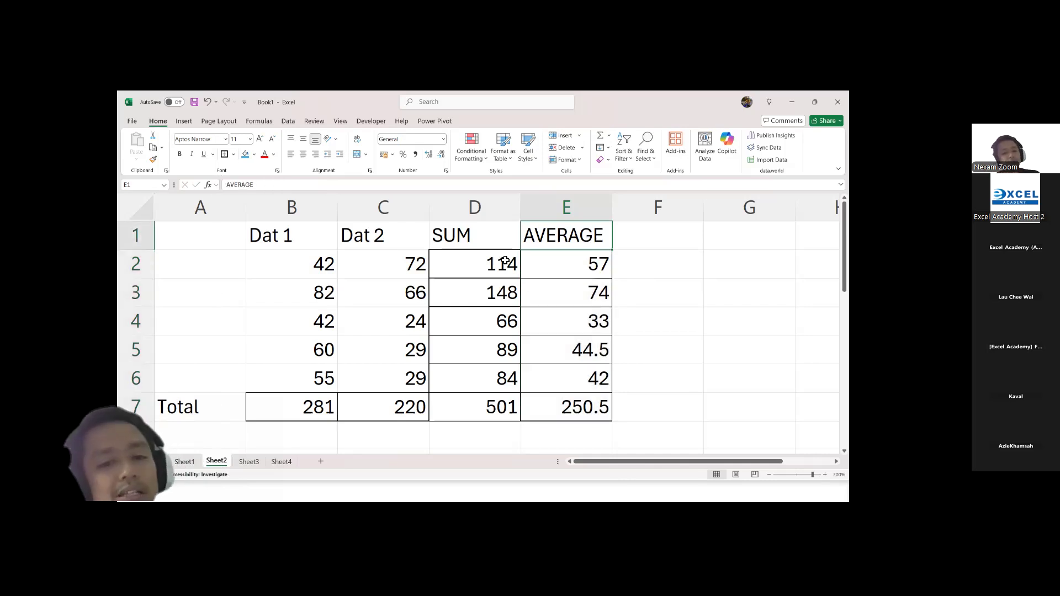
Step: Clear the number in C2 and enter the word "text" to test how the SUM and AVERAGE formulas handle it
left_click(402, 271)
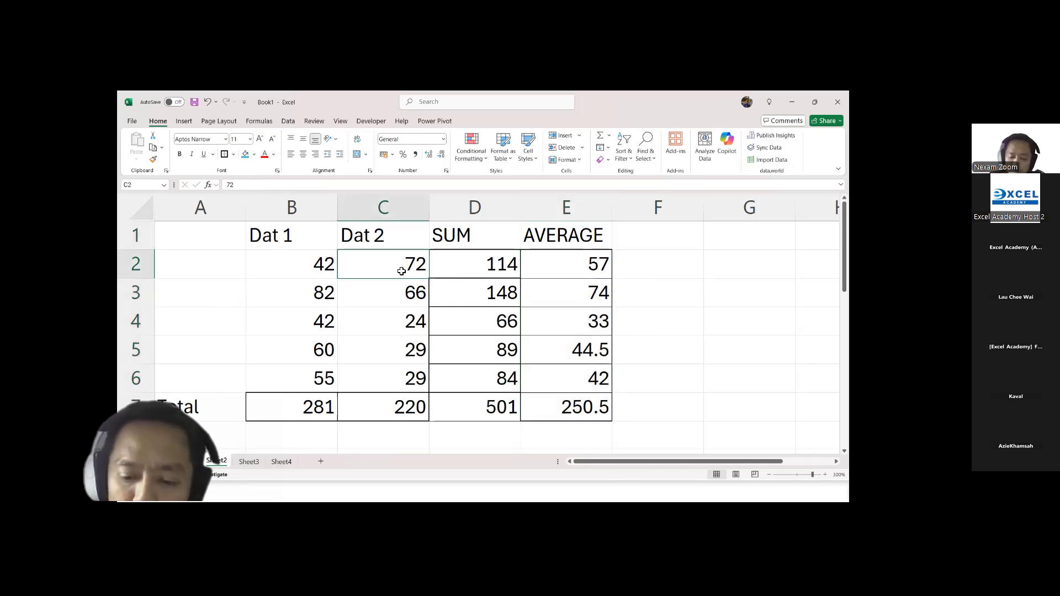
key("Delete")
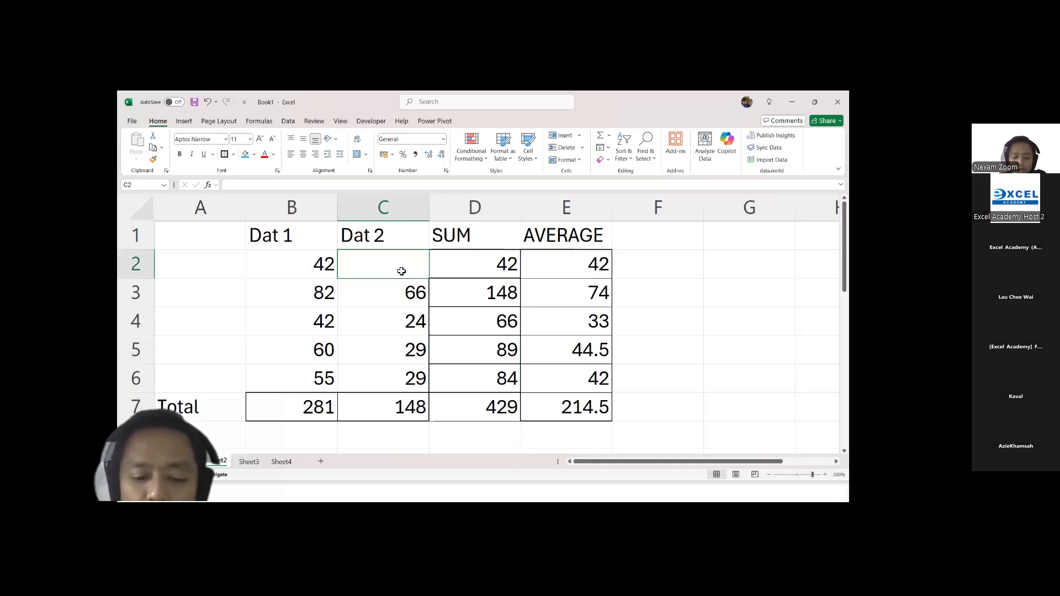
type("tes")
key("BackSpace")
type("xt")
key("Return")
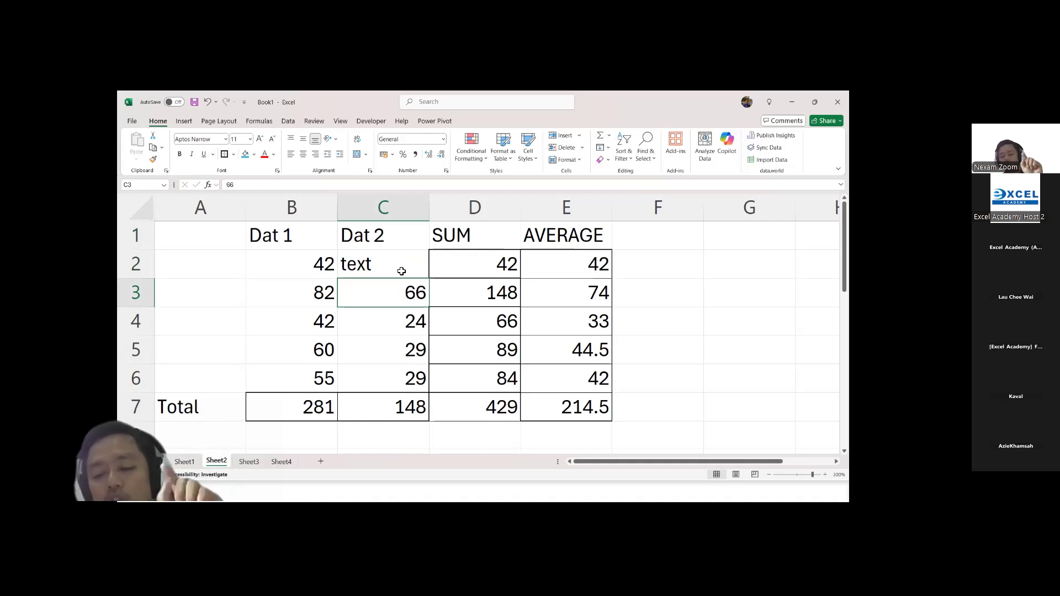
Step: Replace the word in C2 with the number 0
left_click(402, 271)
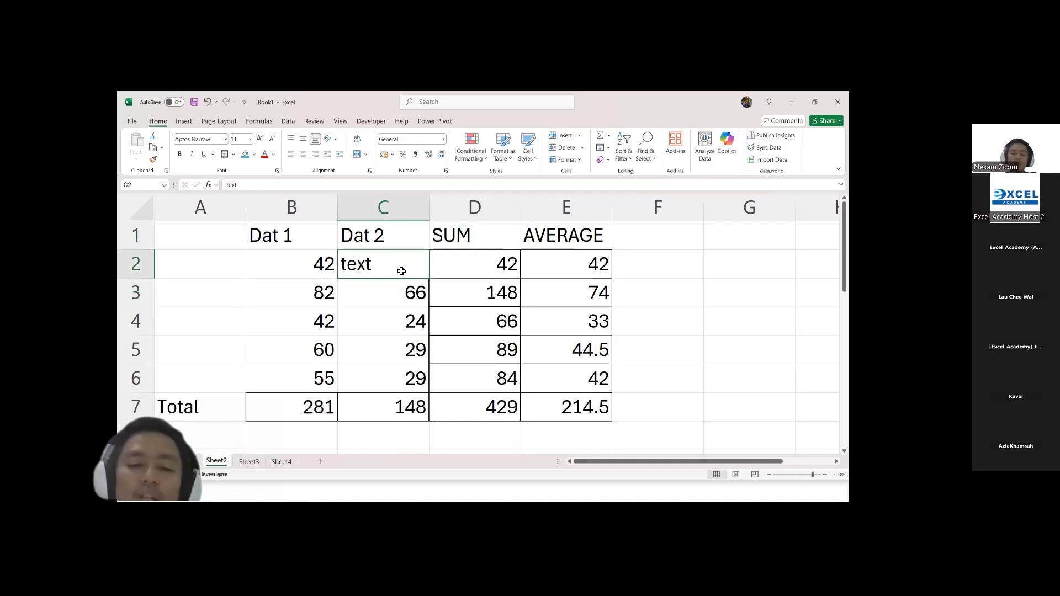
key("Delete")
type("0")
key("Return")
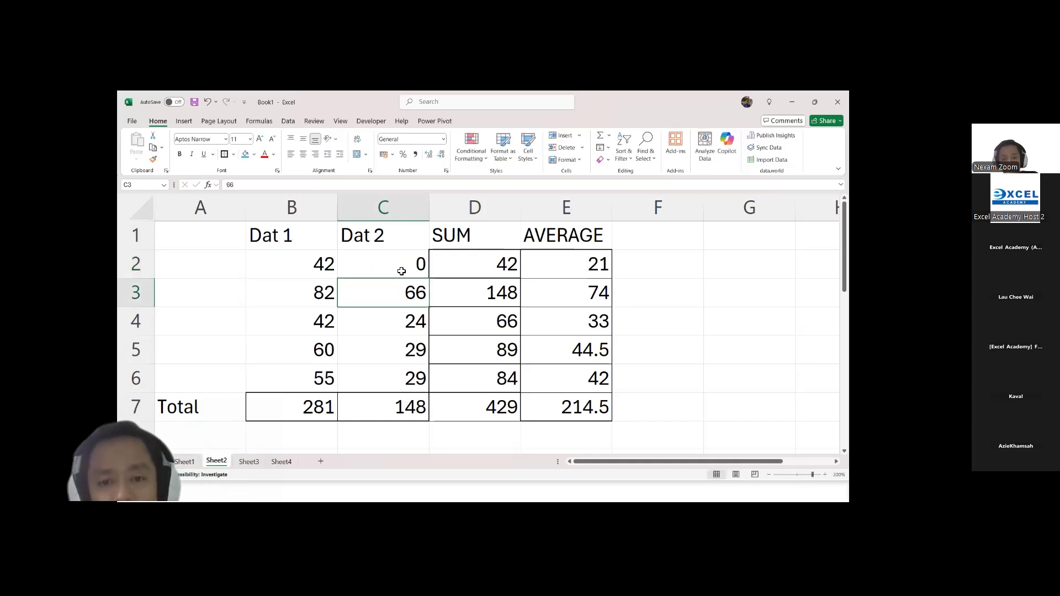
Step: Clear C2 and enter 0 again, and switch to the presentation slide on SUM and AVERAGE
left_click(401, 271)
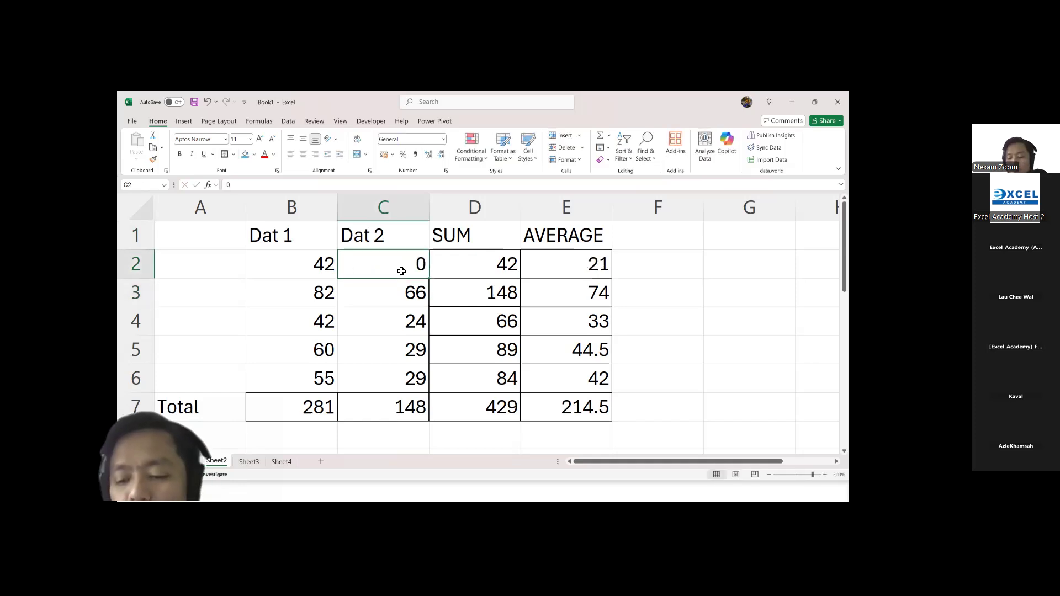
key("Delete")
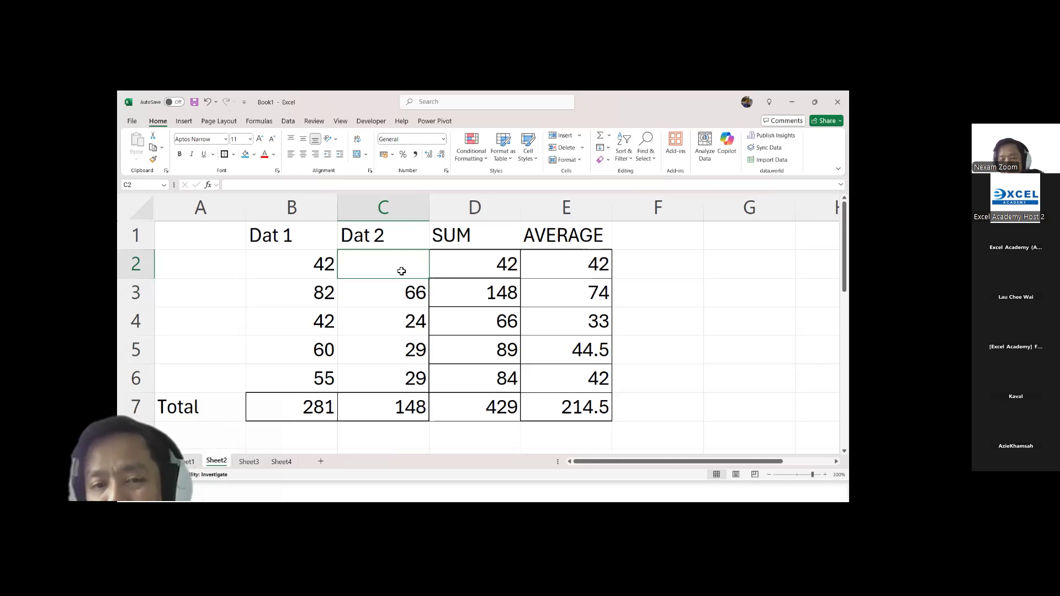
type("0")
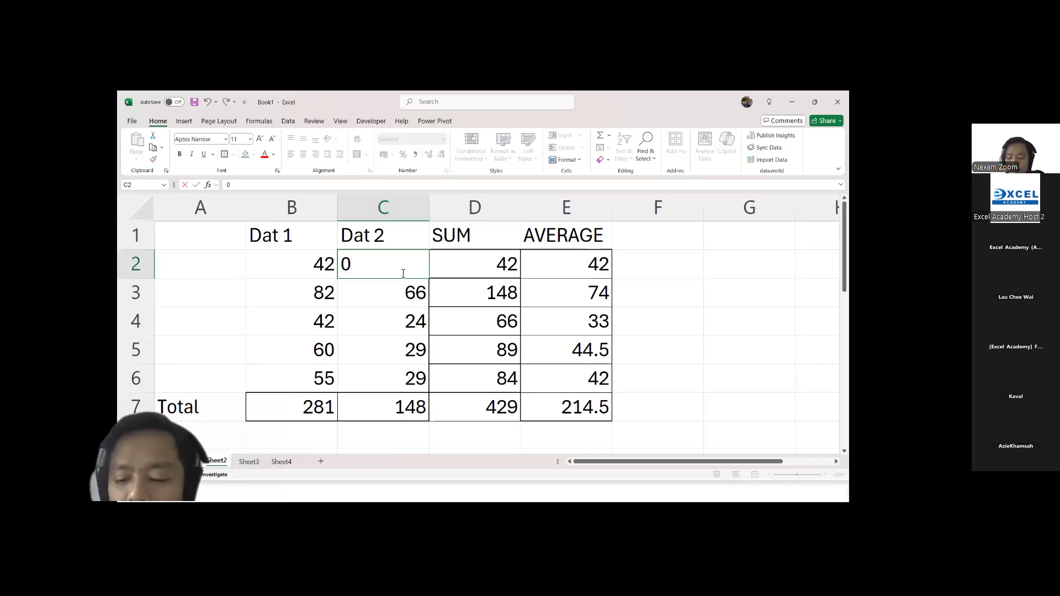
key("Return")
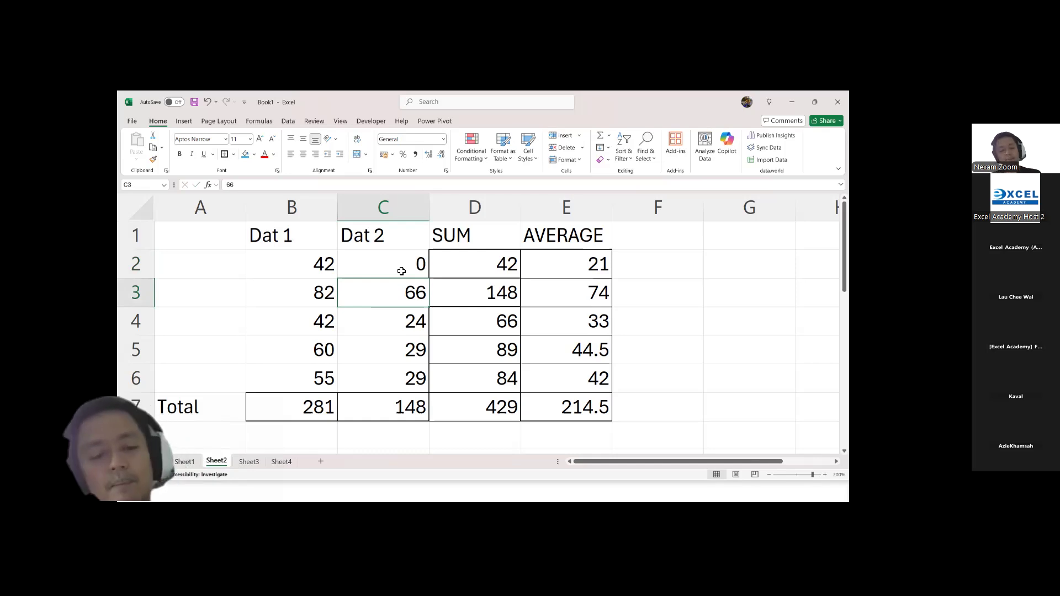
key("alt+Tab")
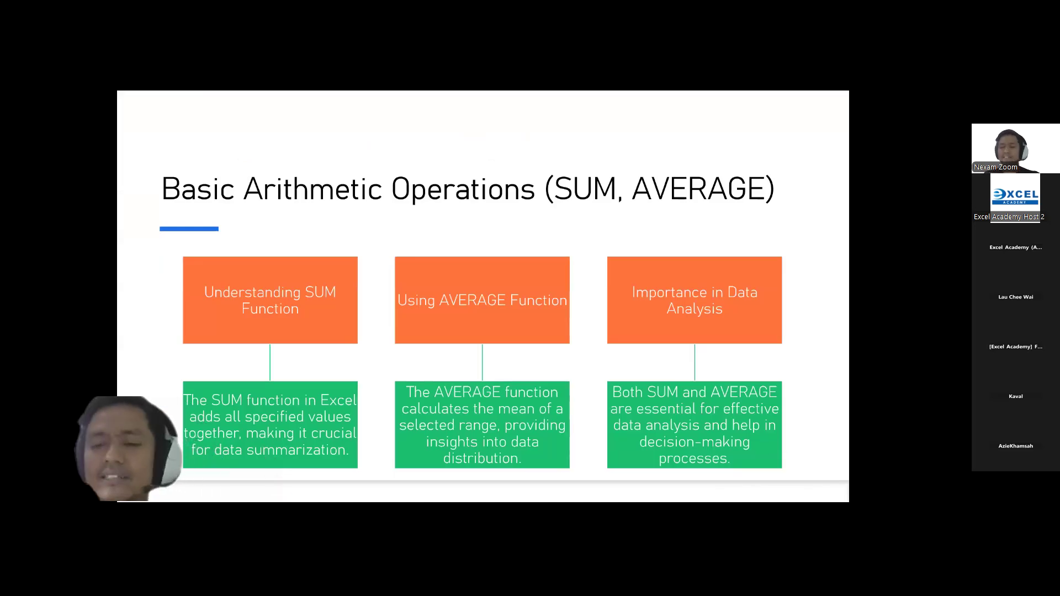
Step: Advance the presentation to the COUNT and COUNTA Functions slide, and switch back to the Excel worksheet
key("Right")
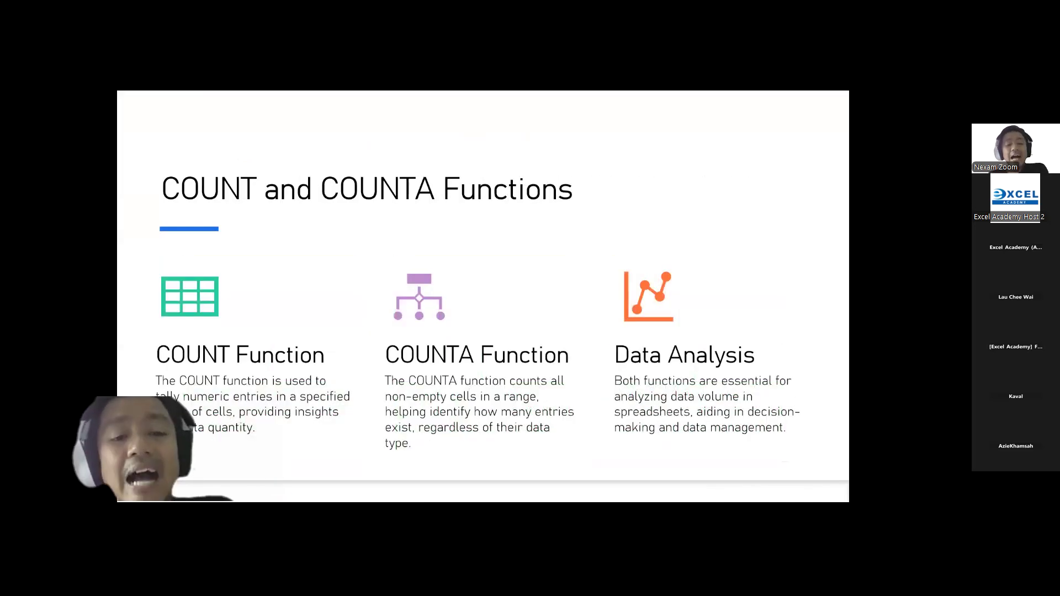
key("alt+Tab")
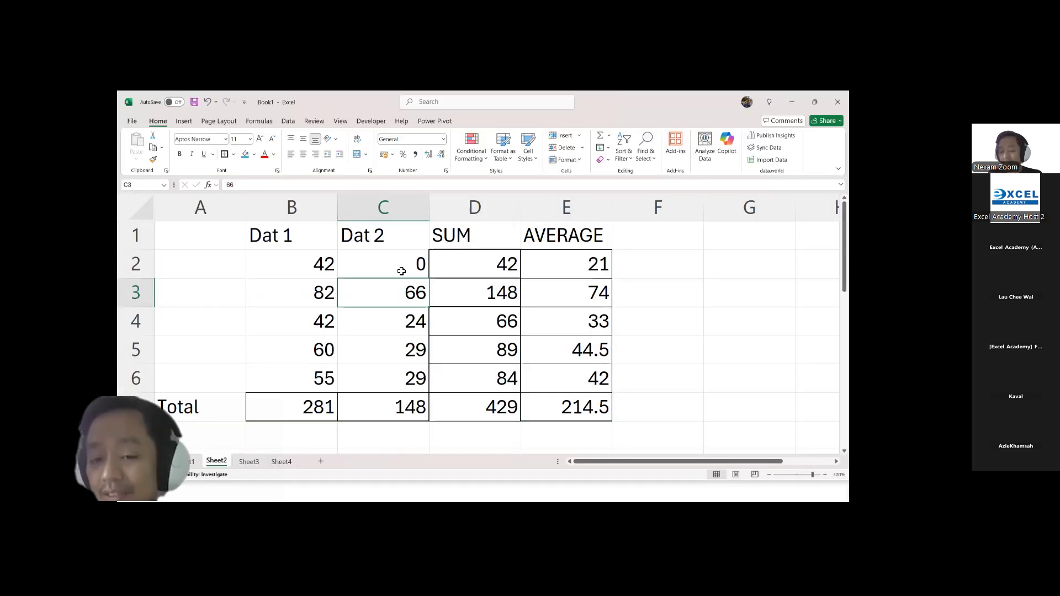
left_click(328, 265)
double_click(323, 293)
scroll(234, 326, "down", 2)
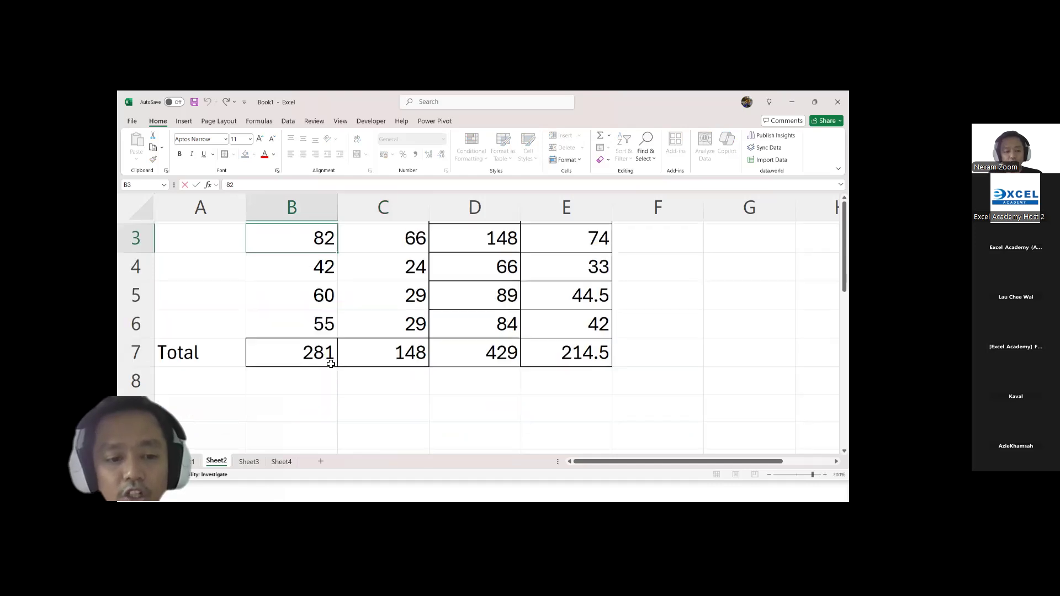
scroll(233, 326, "up", 2)
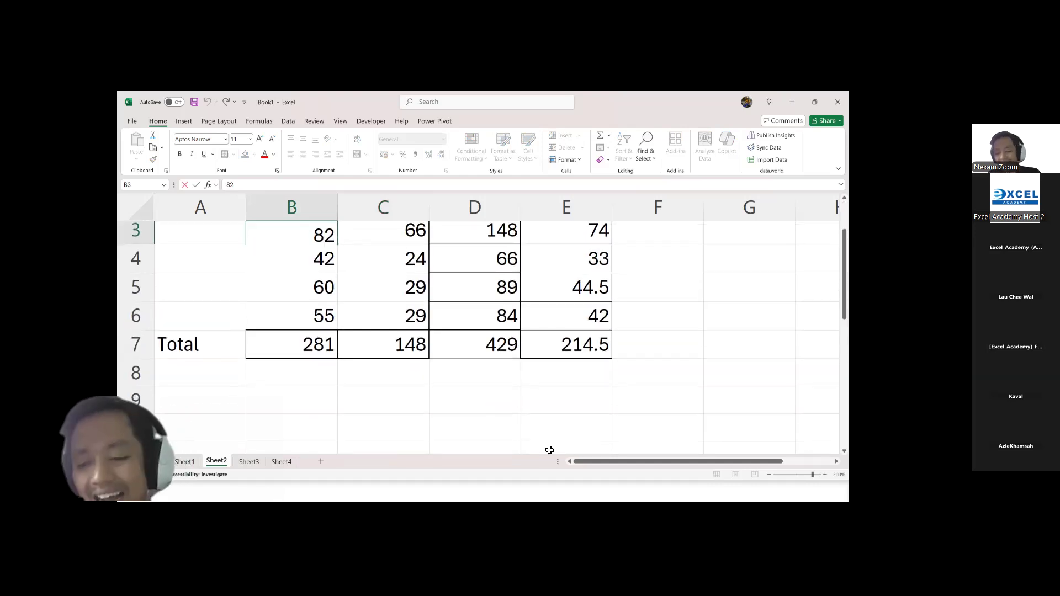
left_click(737, 378)
Step: Enter the label COUNT in A8, directly below the Total row
left_click(769, 475)
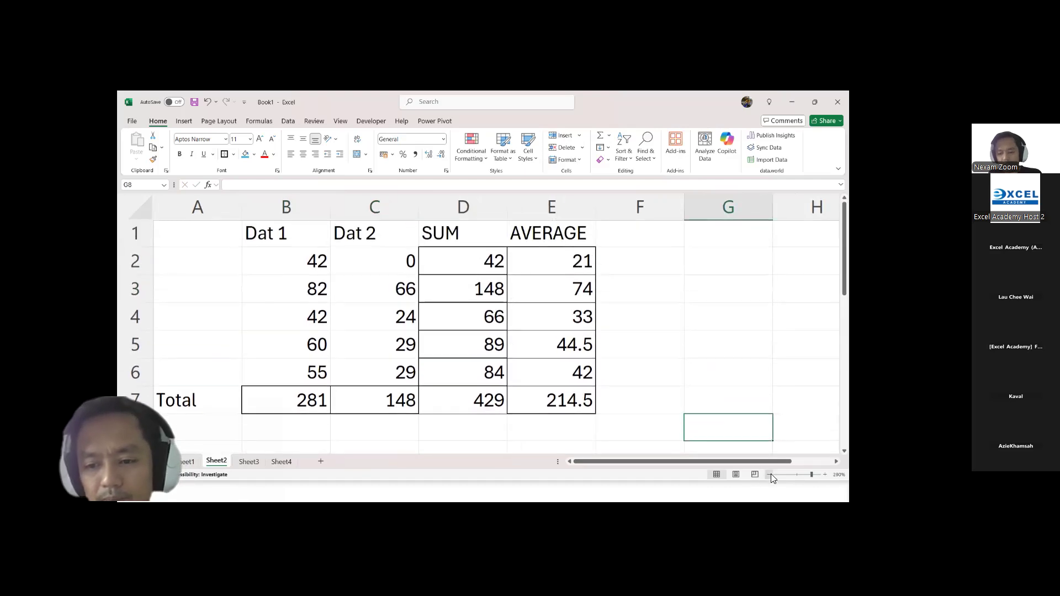
left_click(769, 475)
left_click(769, 475)
left_click(188, 413)
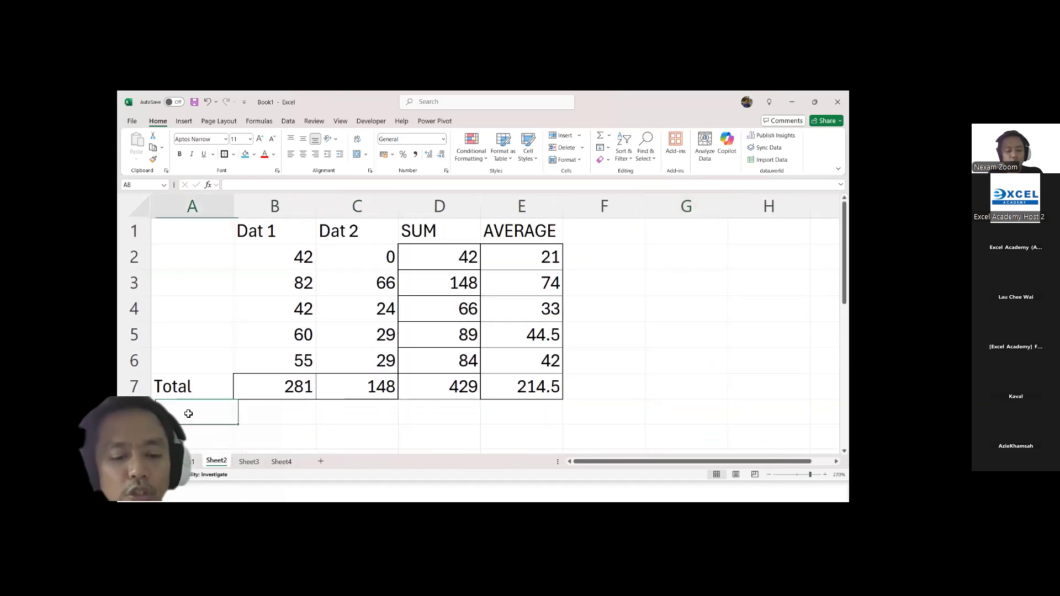
type("Coun")
key("BackSpace")
key("BackSpace")
key("BackSpace")
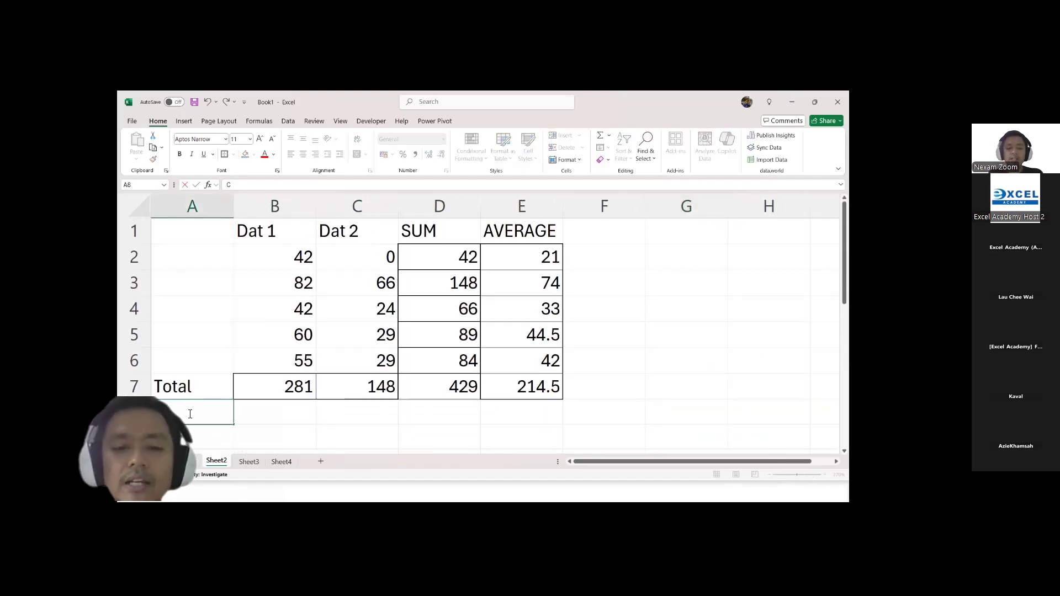
type("OUNT")
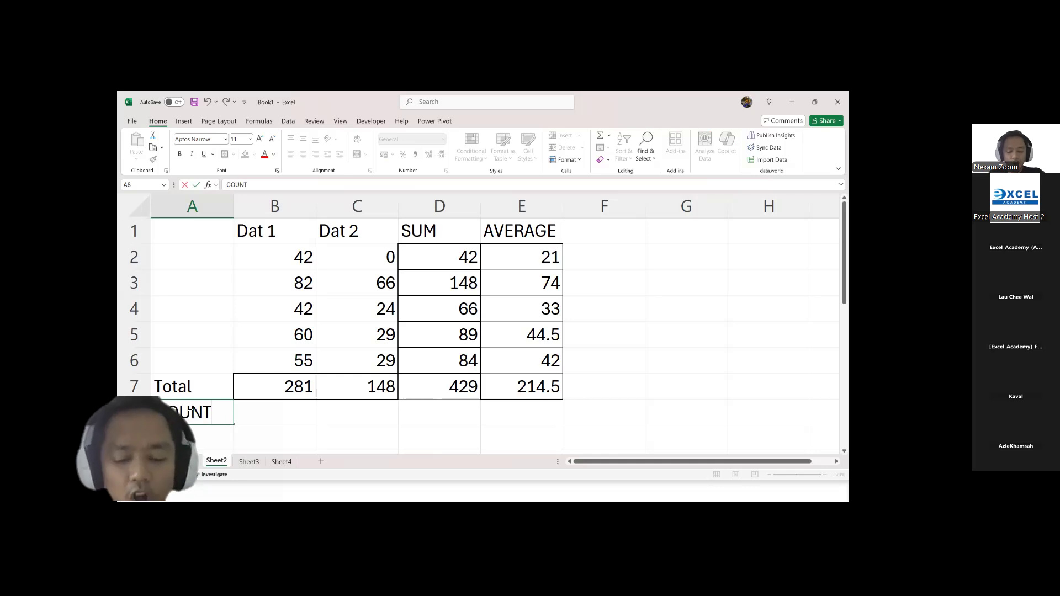
key("Tab")
Step: Enter a COUNT formula in B8 covering the Dat 1 values in B2:B6
type("=coun")
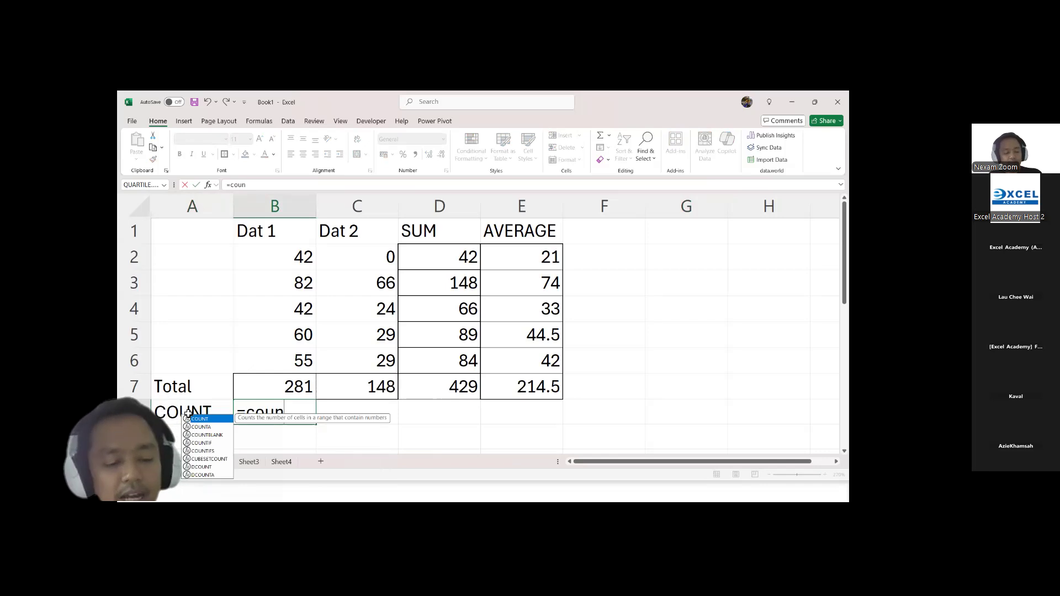
key("Tab")
left_click_drag(273, 366, 281, 255)
key("Return")
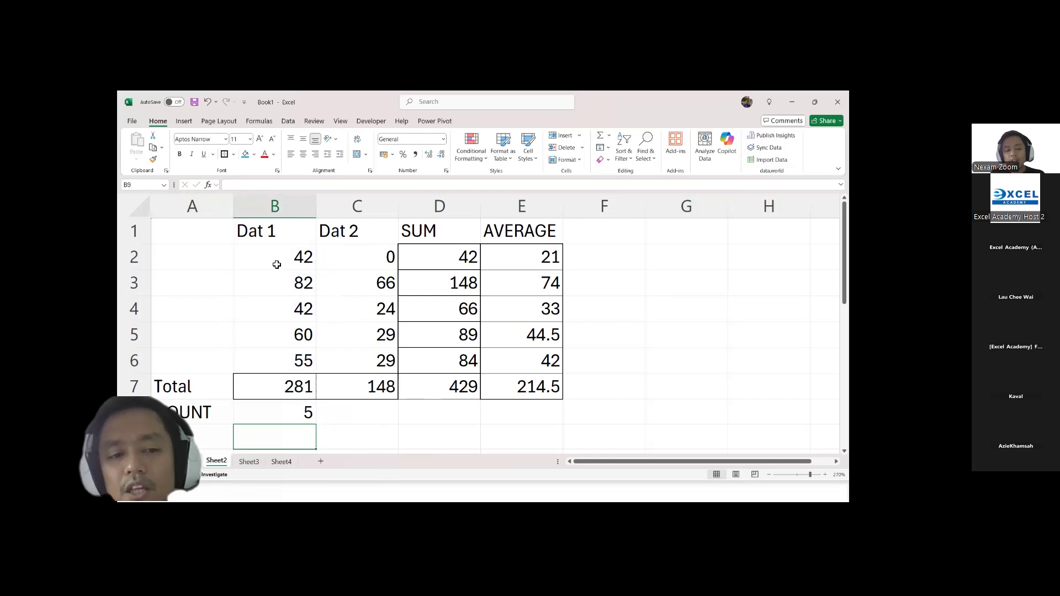
Step: Clear the number in B3 and enter 0 to test how COUNT treats a blank and a zero
left_click(274, 288)
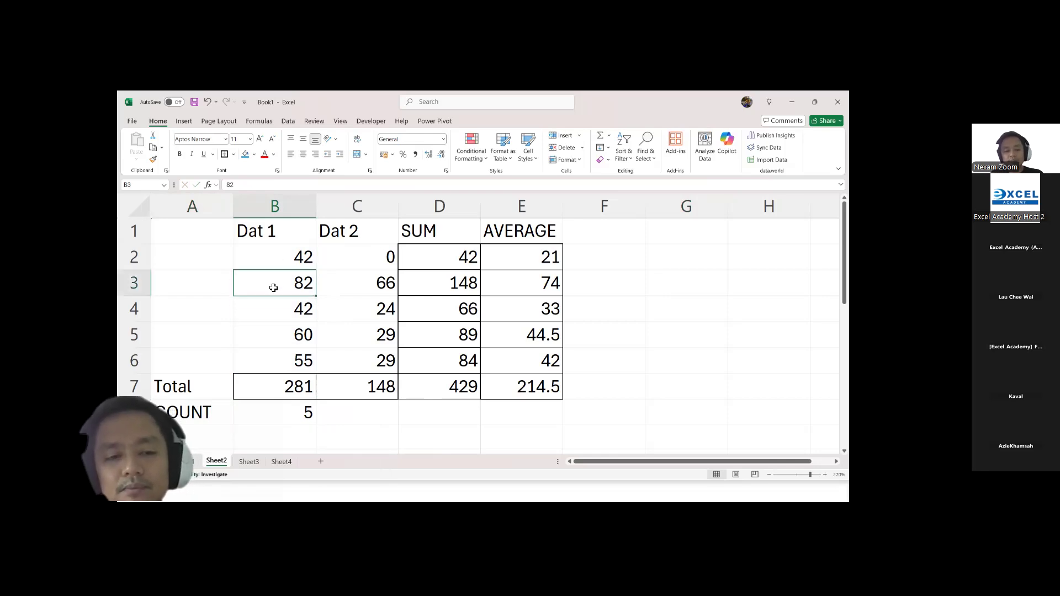
key("Delete")
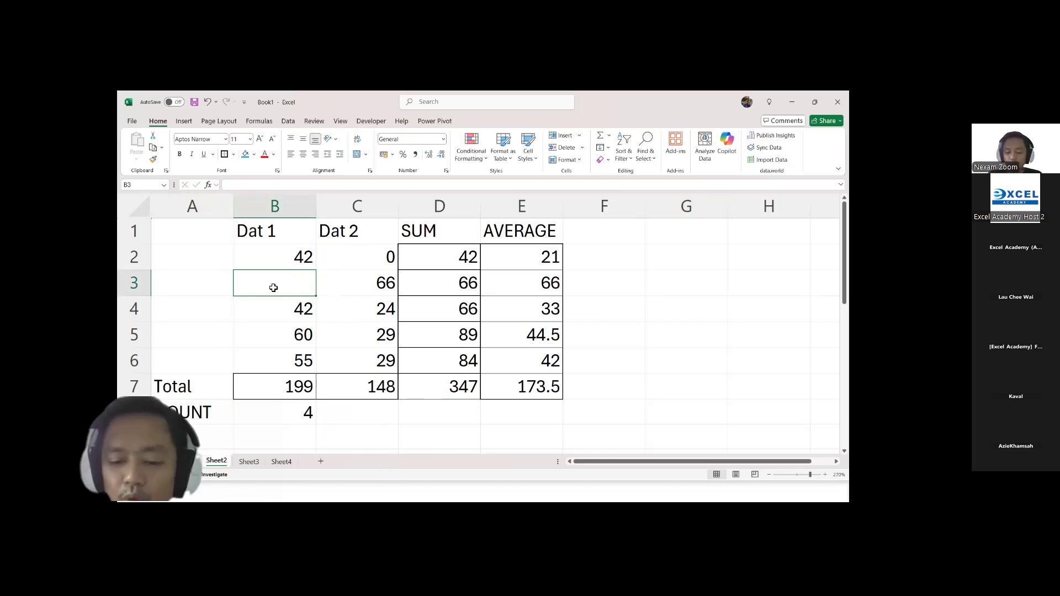
type("0")
key("Return")
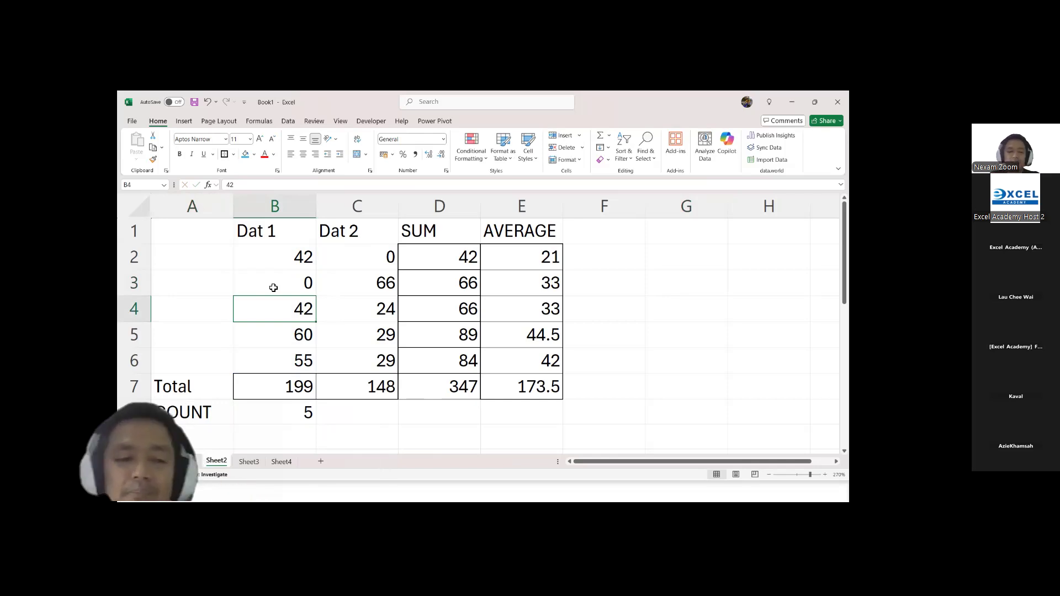
Step: Replace the value in B3 with the text MC to test how COUNT treats text
left_click(273, 288)
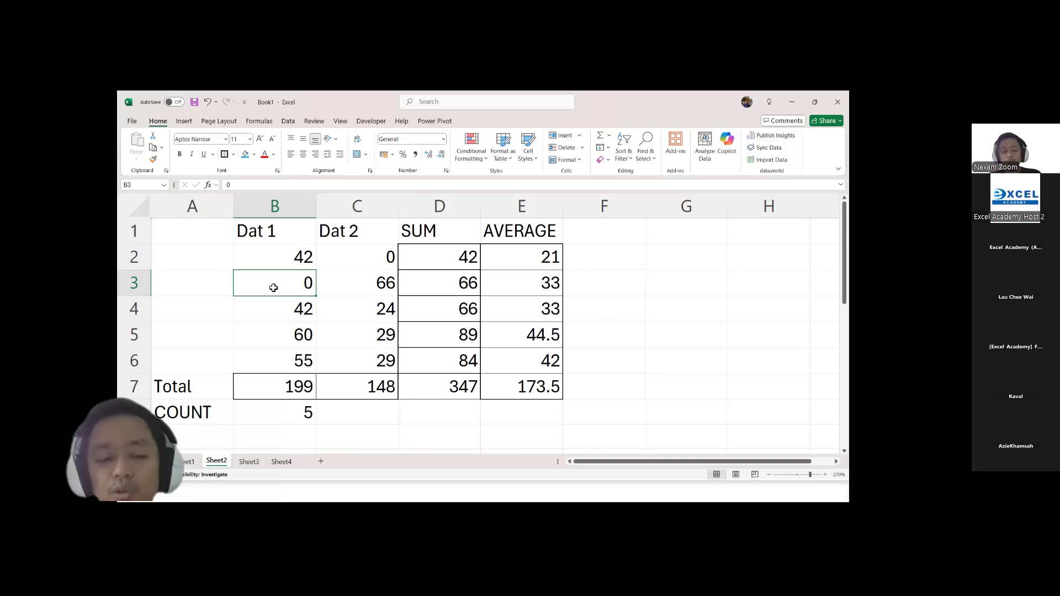
type("MC")
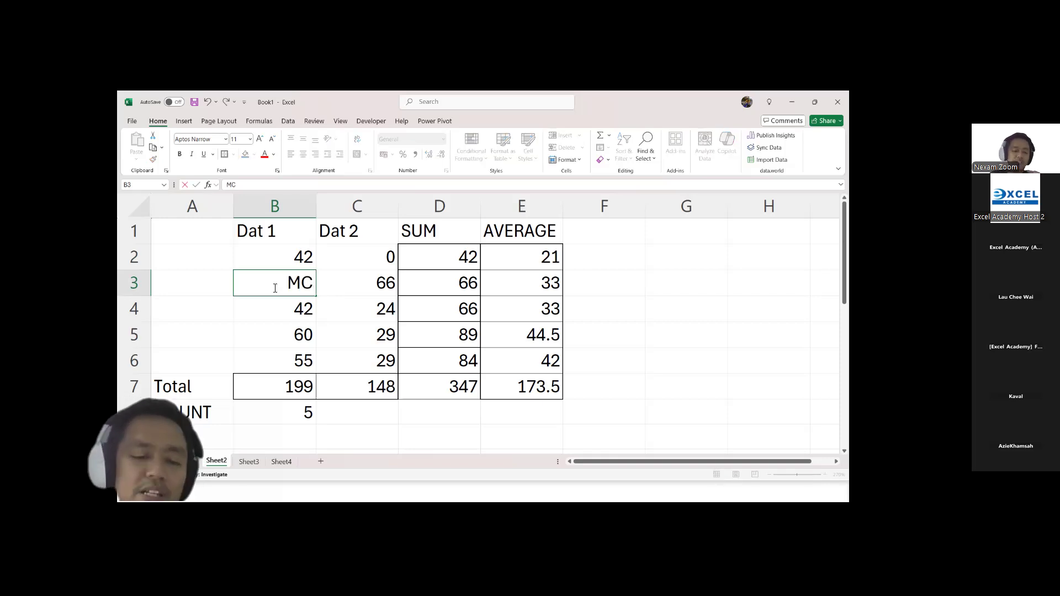
key("Return")
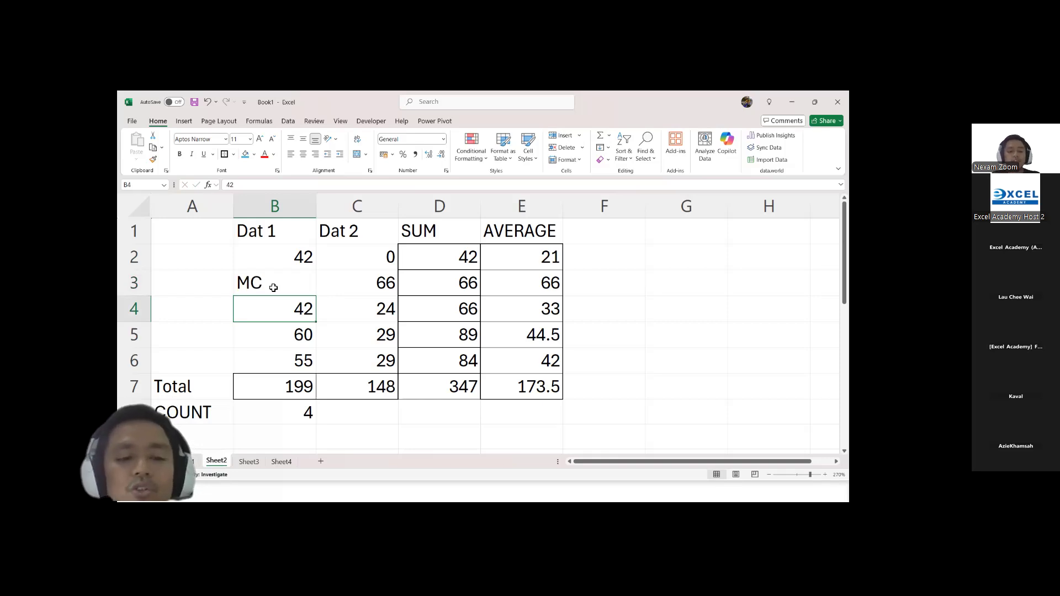
Step: Enter the label COUNTA in A9, directly below the COUNT label
left_click(202, 431)
type("COUNTA")
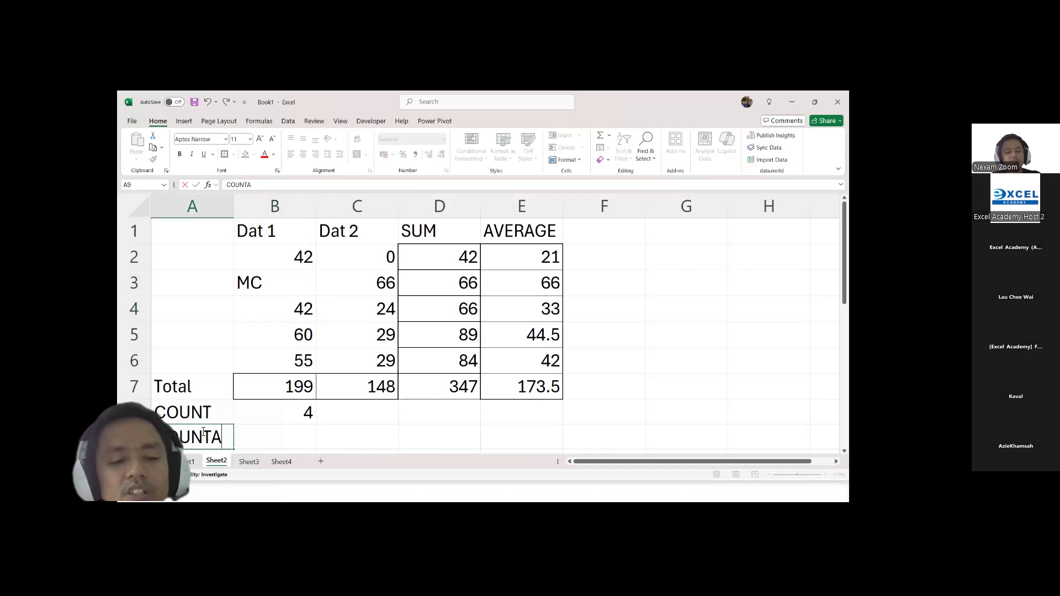
key("Tab")
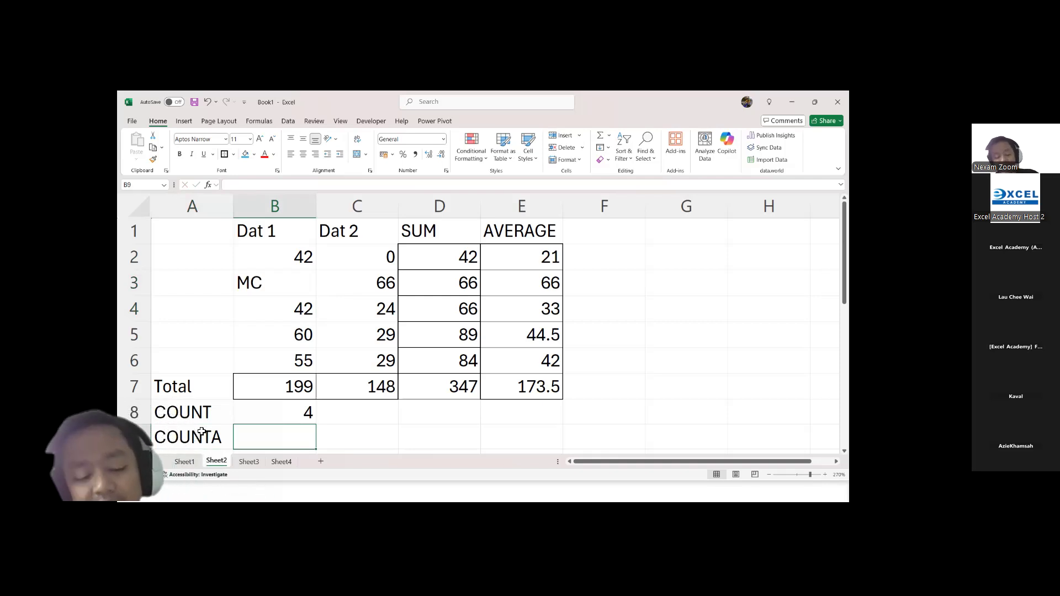
Step: Enter a COUNTA formula in B9 covering the Dat 1 cells B2:B6
type("=COUNTA")
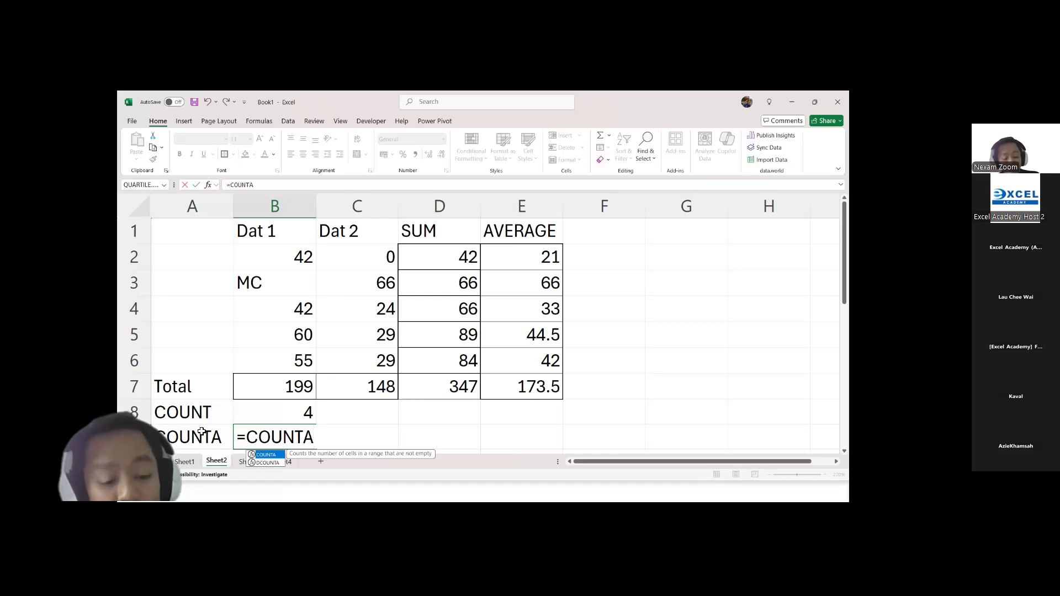
type("(")
left_click_drag(271, 362, 286, 264)
key("Return")
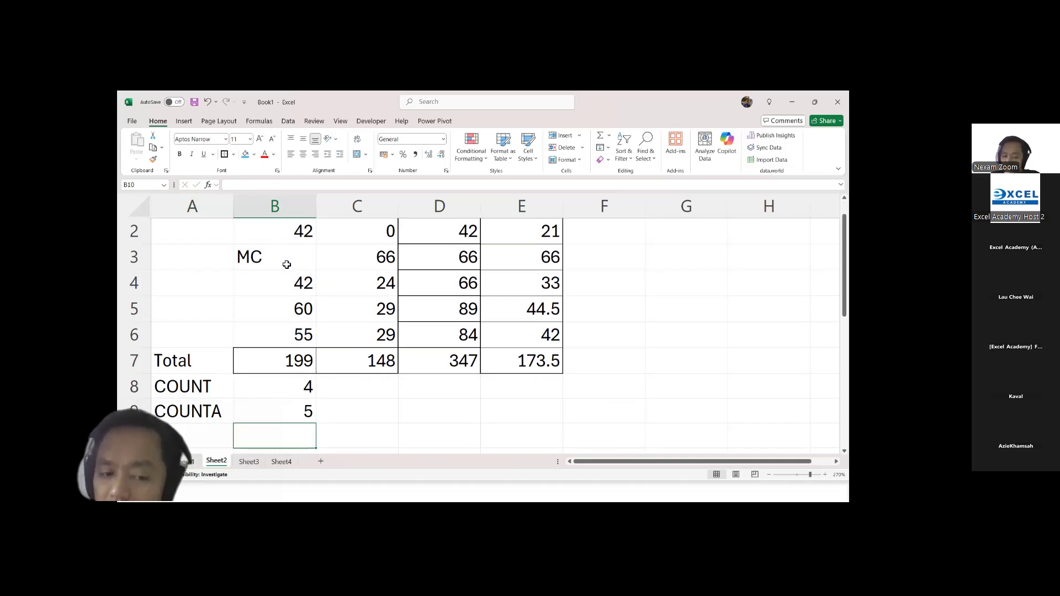
scroll(351, 289, "up", 1)
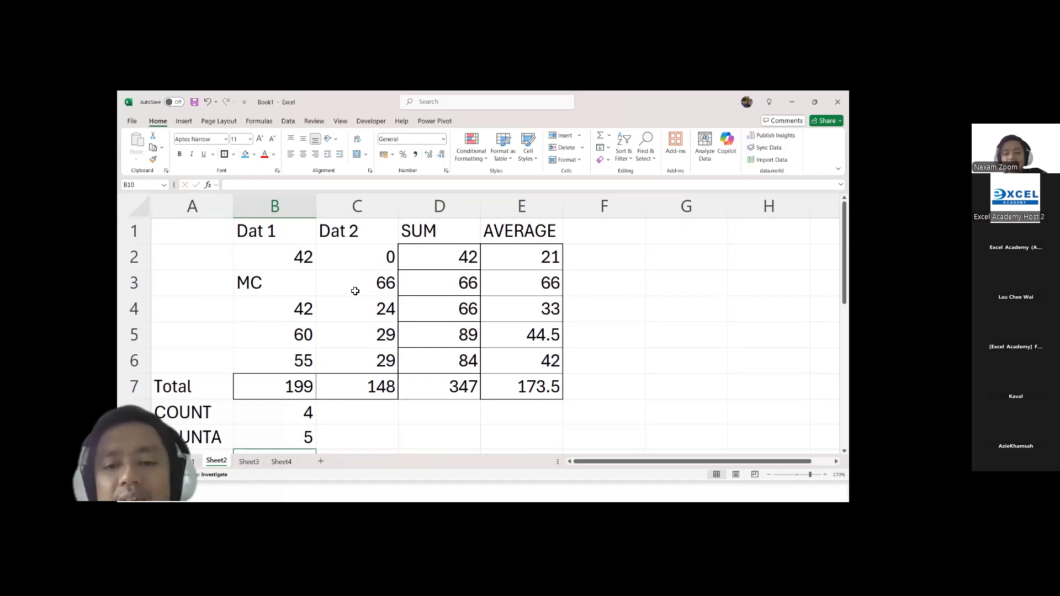
Step: Clear the text MC from B3 and enter 0 to compare how COUNT and COUNTA respond
left_click(515, 266)
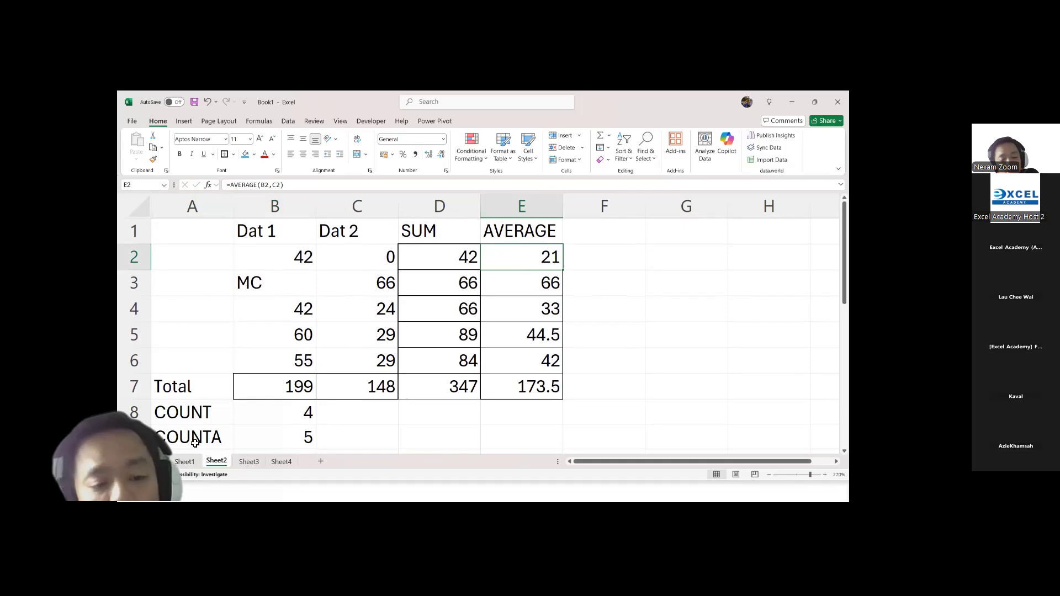
left_click(280, 279)
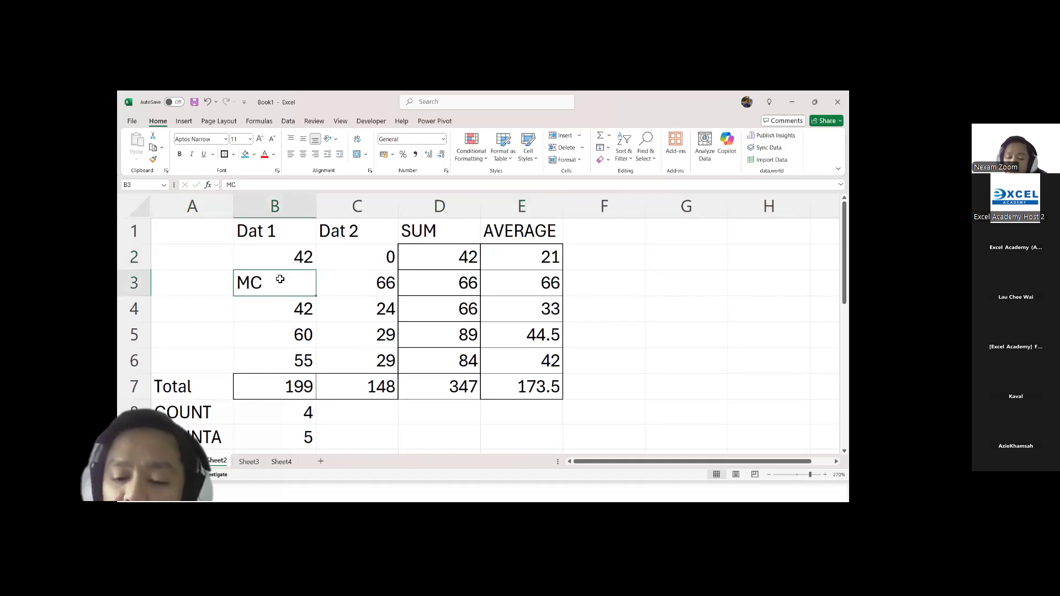
key("Delete")
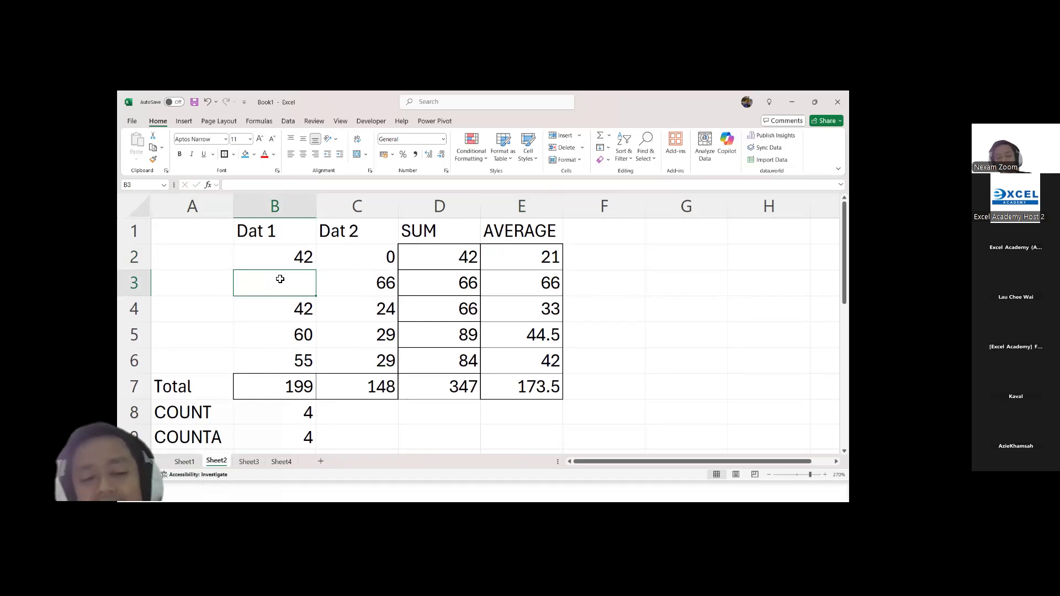
type("0")
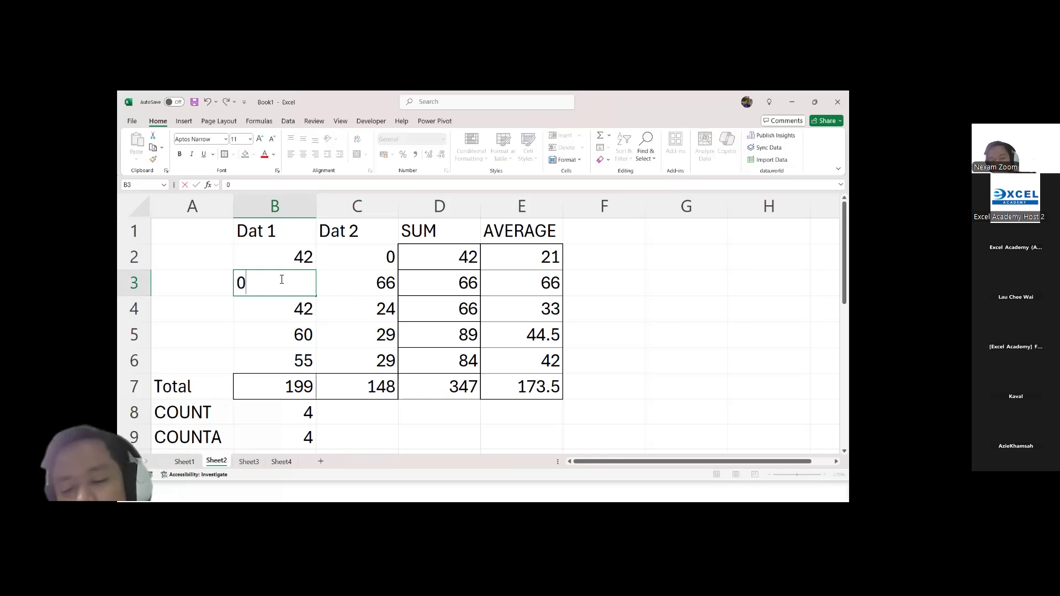
key("Return")
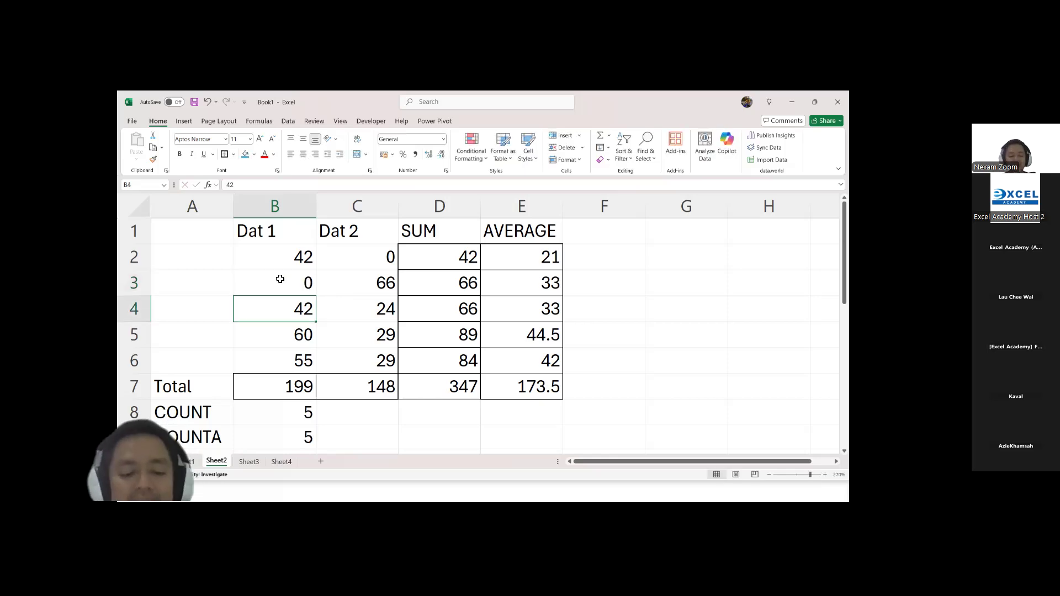
Step: Switch to the presentation, advance to the MIN and MAX Functions slide, and return to the Excel worksheet
key("alt+Tab")
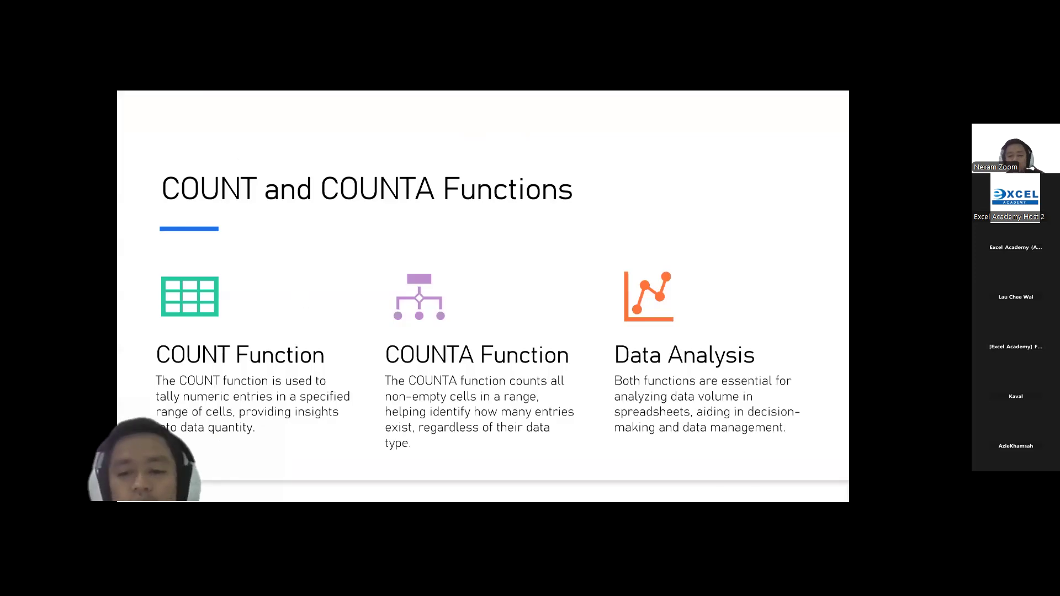
key("Right")
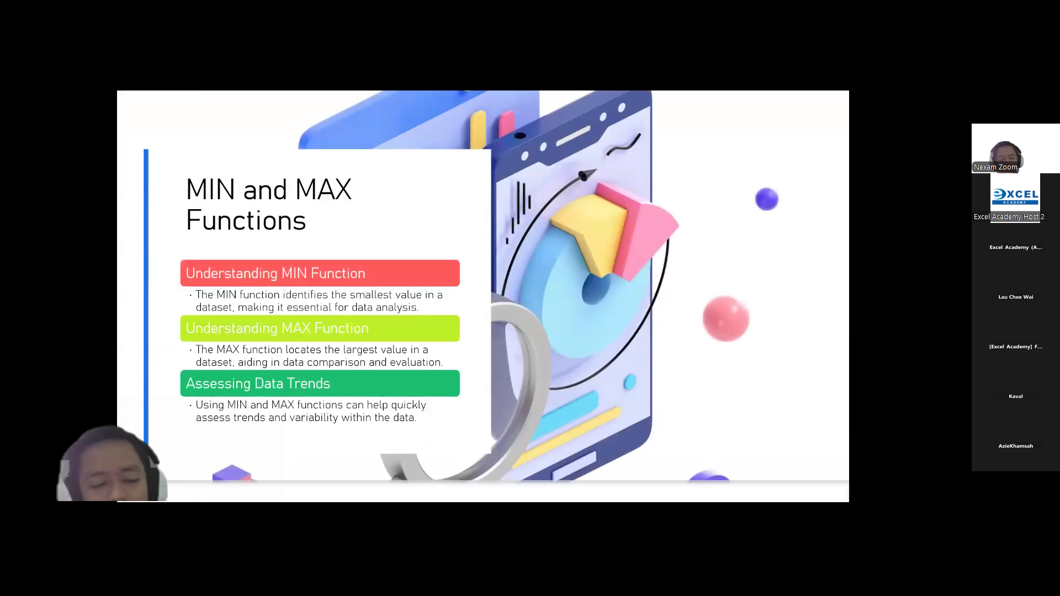
key("alt+Tab")
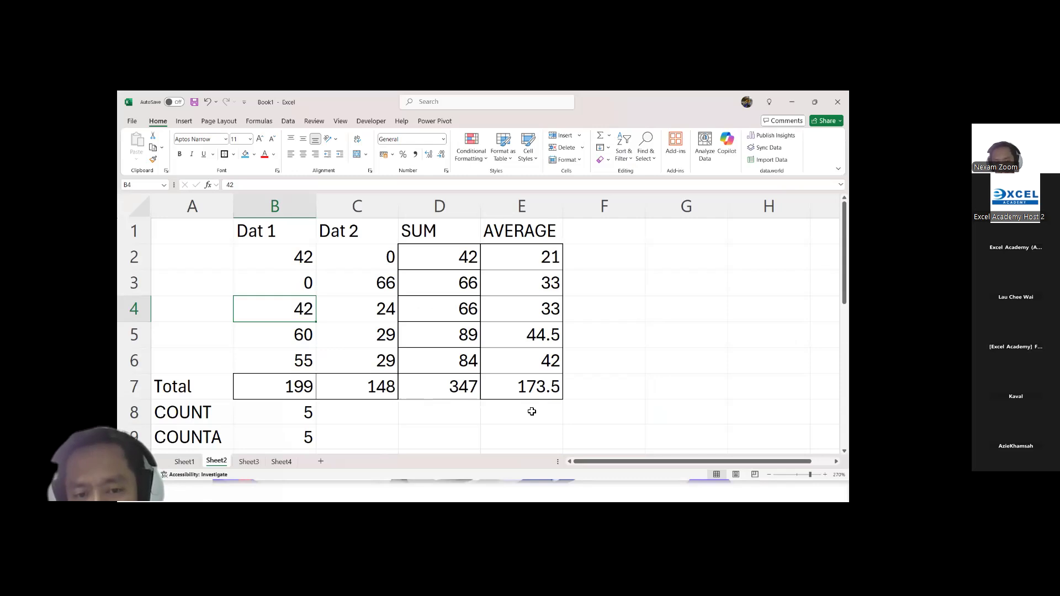
Step: Zoom the worksheet out to 230% to fit the data table and the COUNT and COUNTA rows in view
scroll(594, 322, "down", 1)
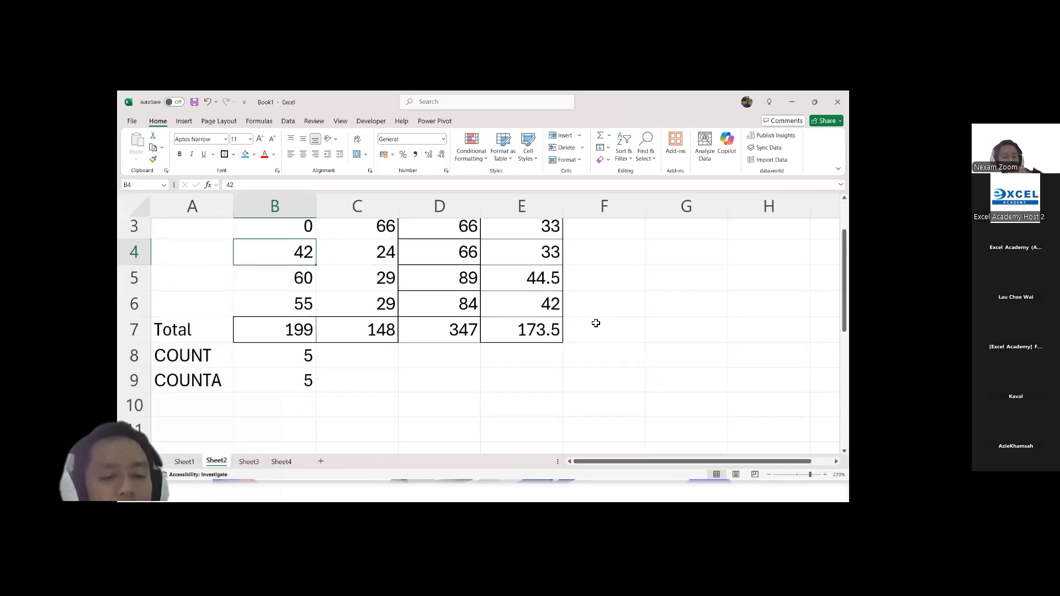
scroll(596, 323, "up", 1)
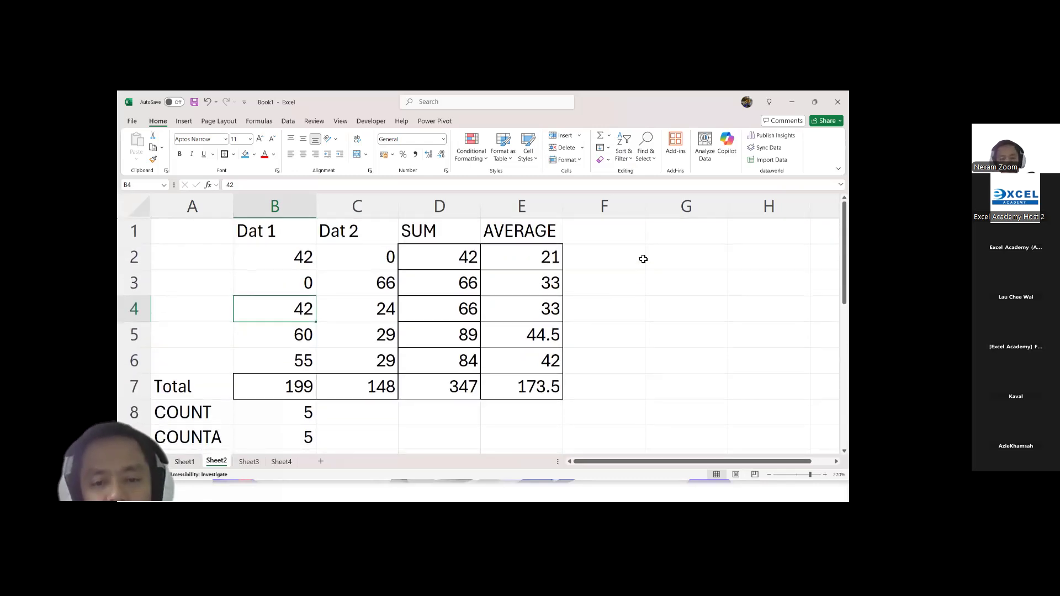
scroll(598, 364, "down", 2)
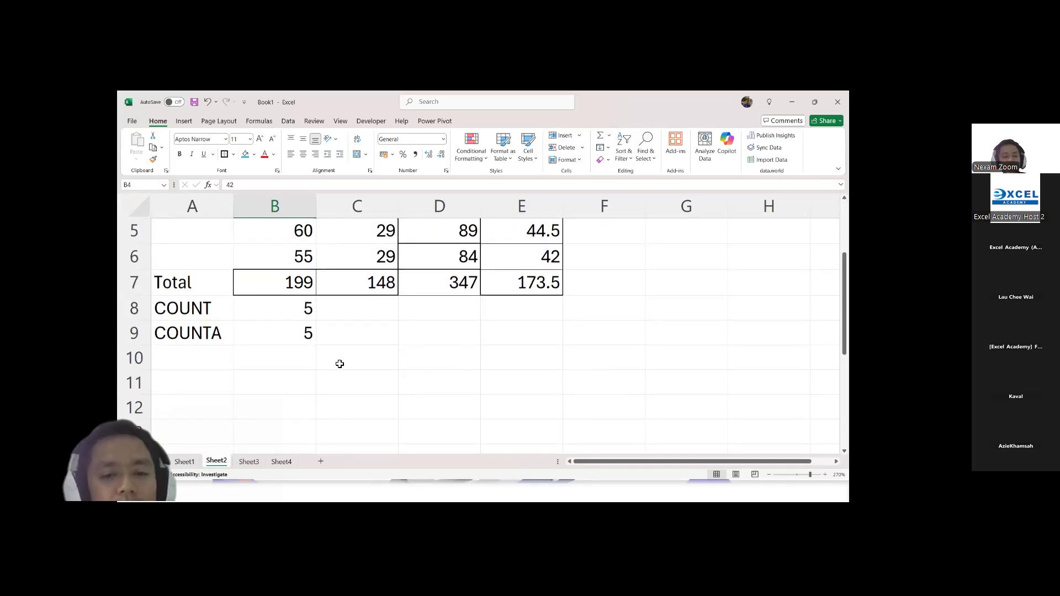
scroll(307, 364, "up", 2)
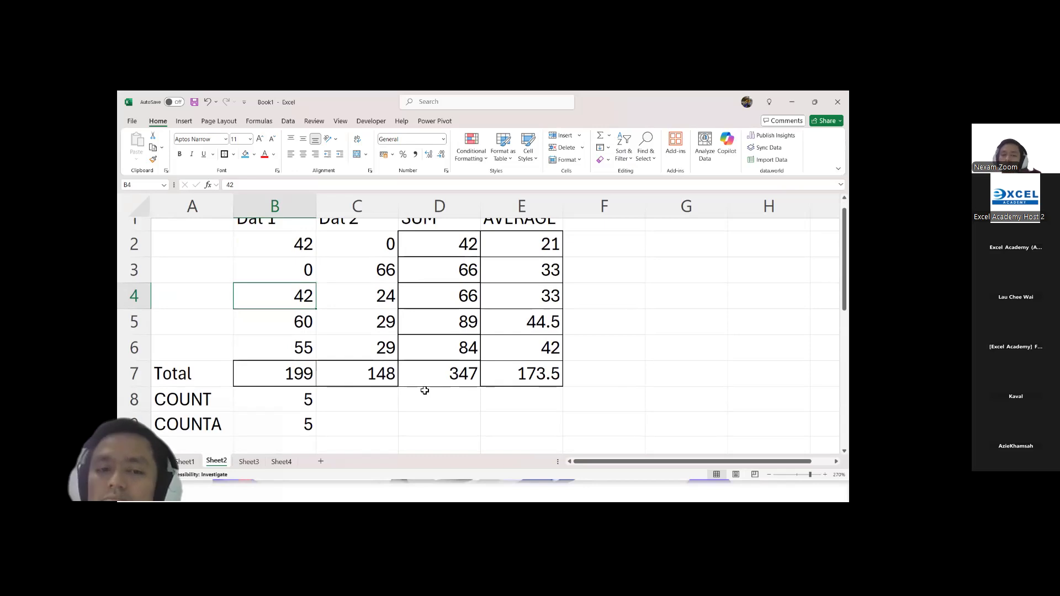
scroll(345, 400, "down", 1)
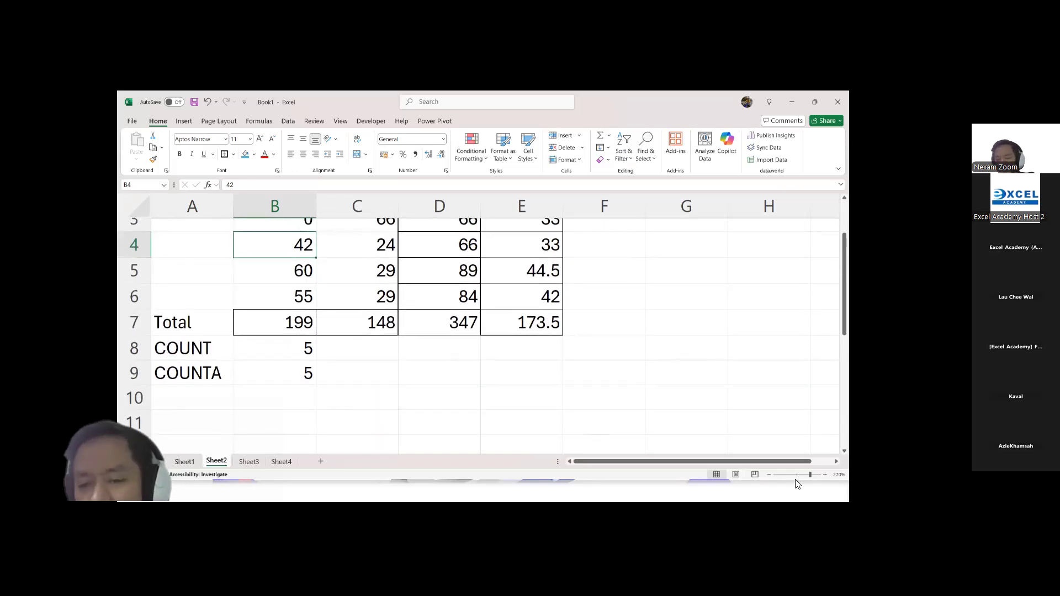
left_click(768, 476)
left_click(767, 476)
left_click(769, 475)
left_click(771, 475)
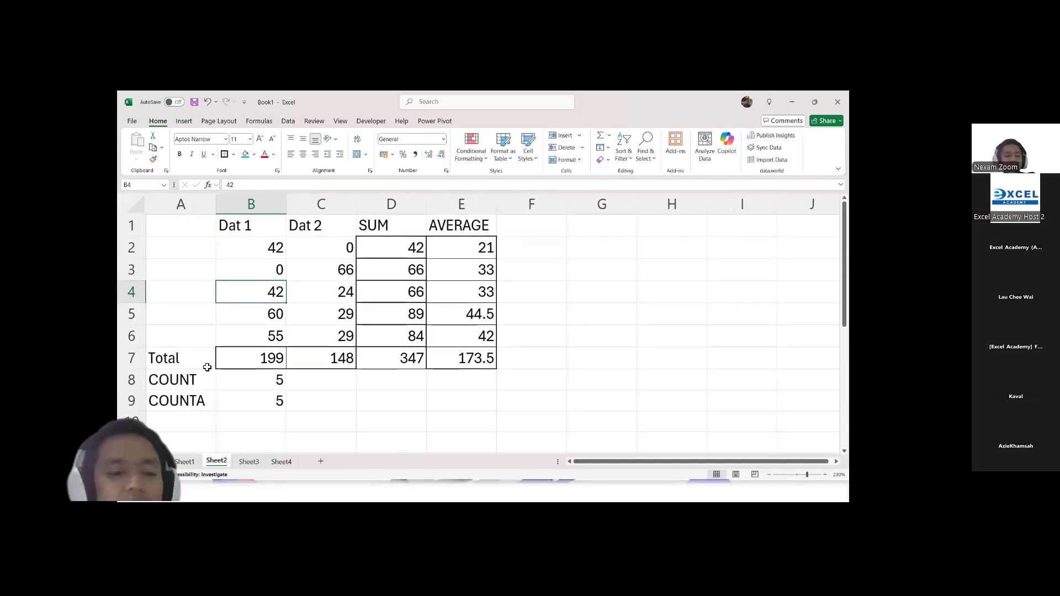
Step: Label A10 as MIN and enter a MIN formula in B10 covering the Dat 1 cells B2:B6
left_click(185, 422)
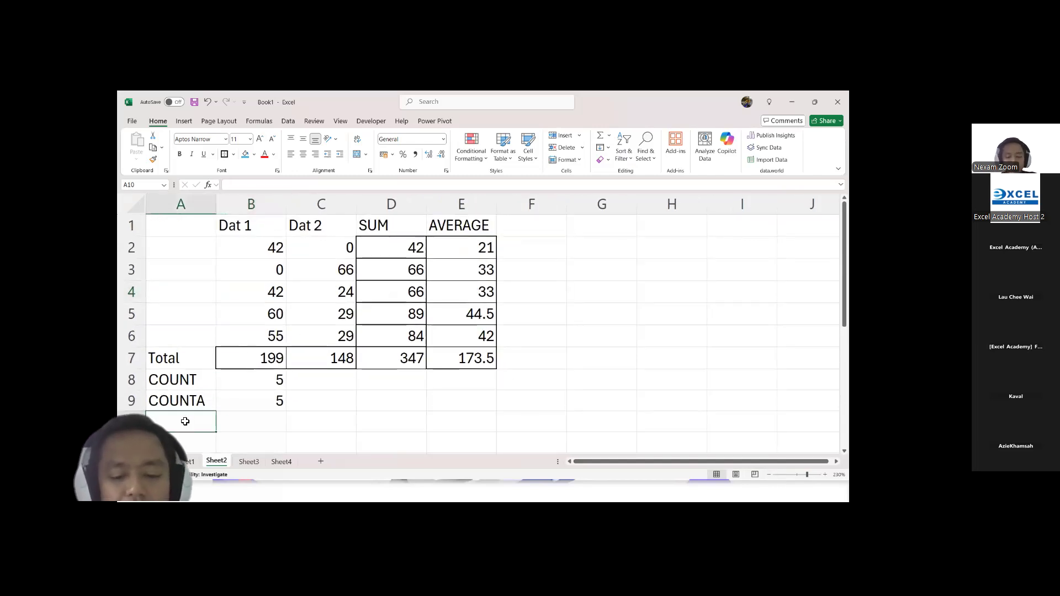
type("M")
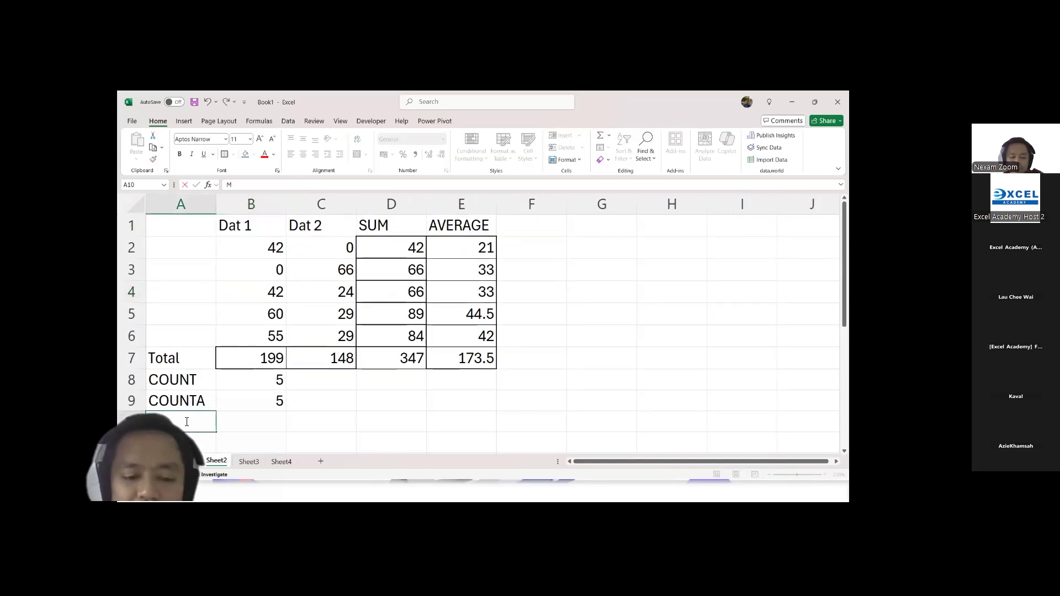
type("inIN")
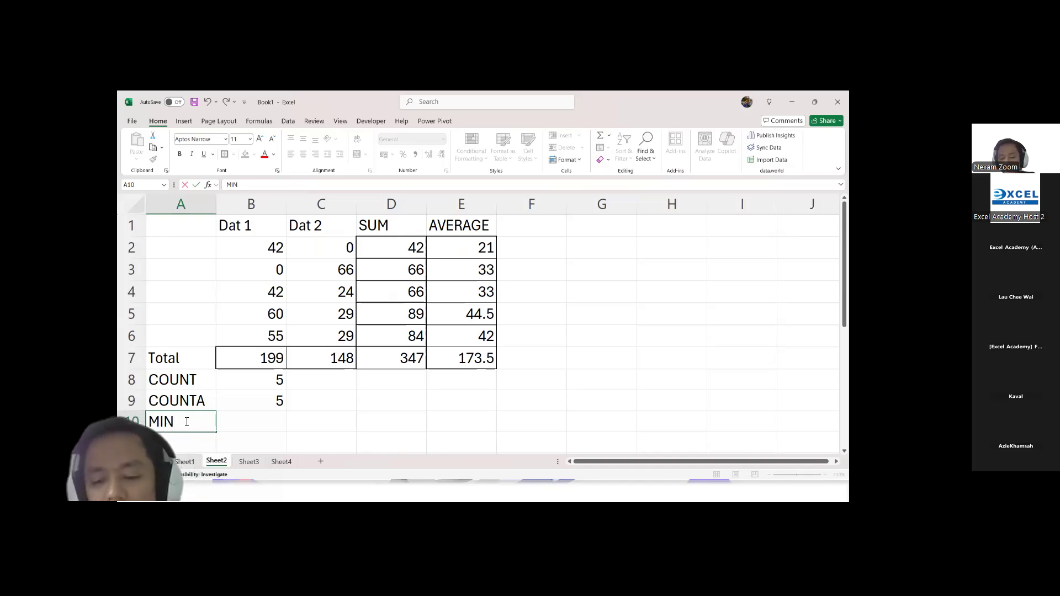
key("Tab")
type("=min")
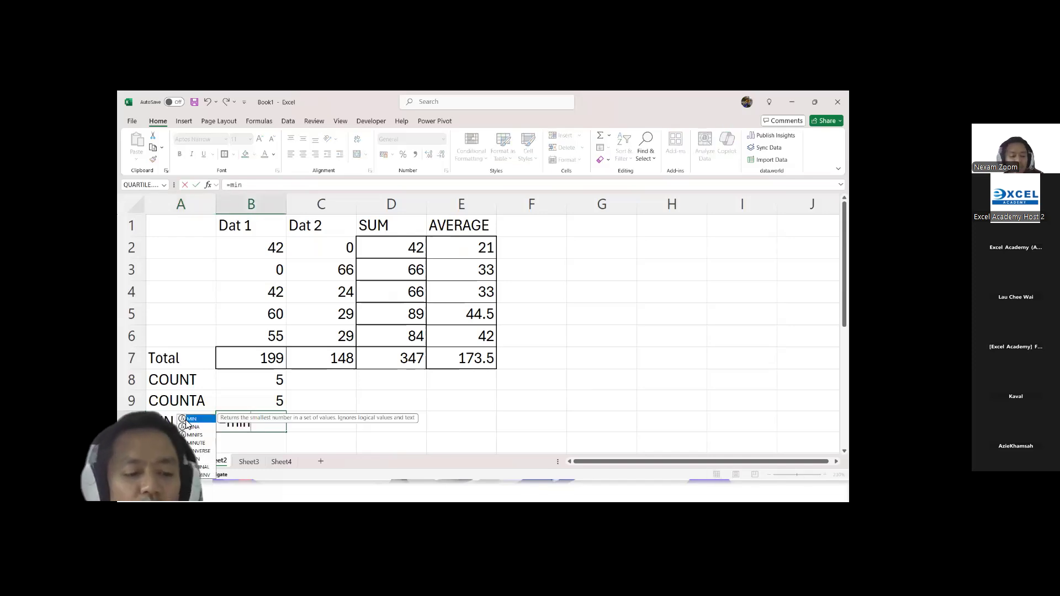
double_click(187, 420)
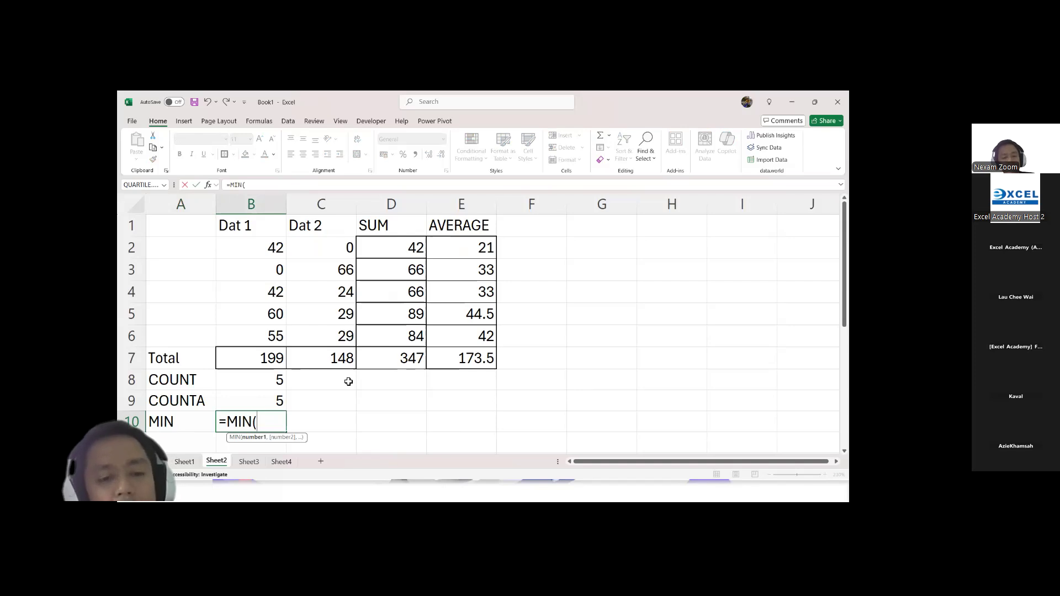
left_click_drag(258, 339, 256, 249)
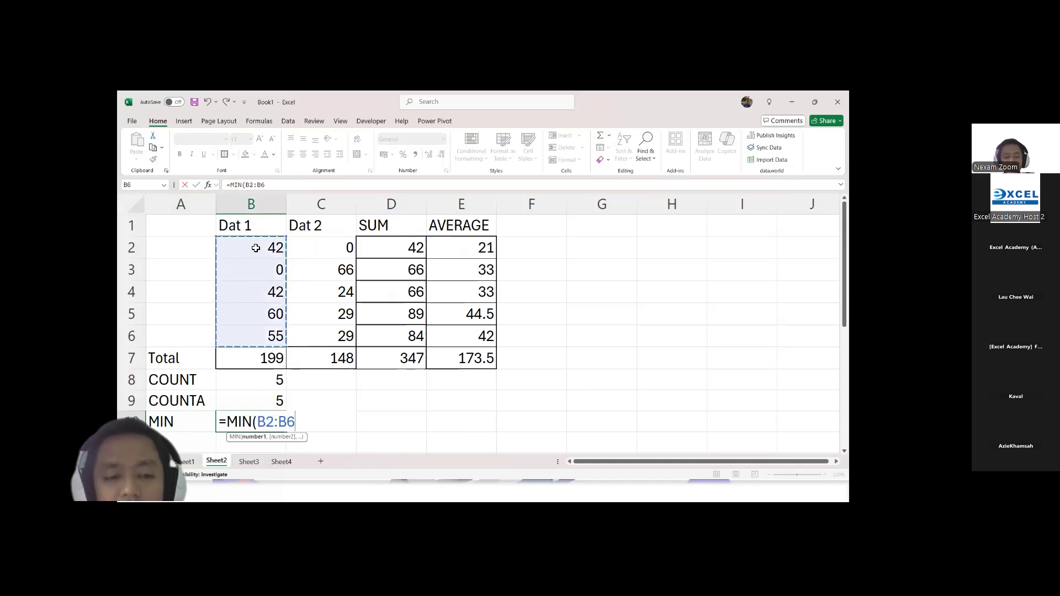
key("Return")
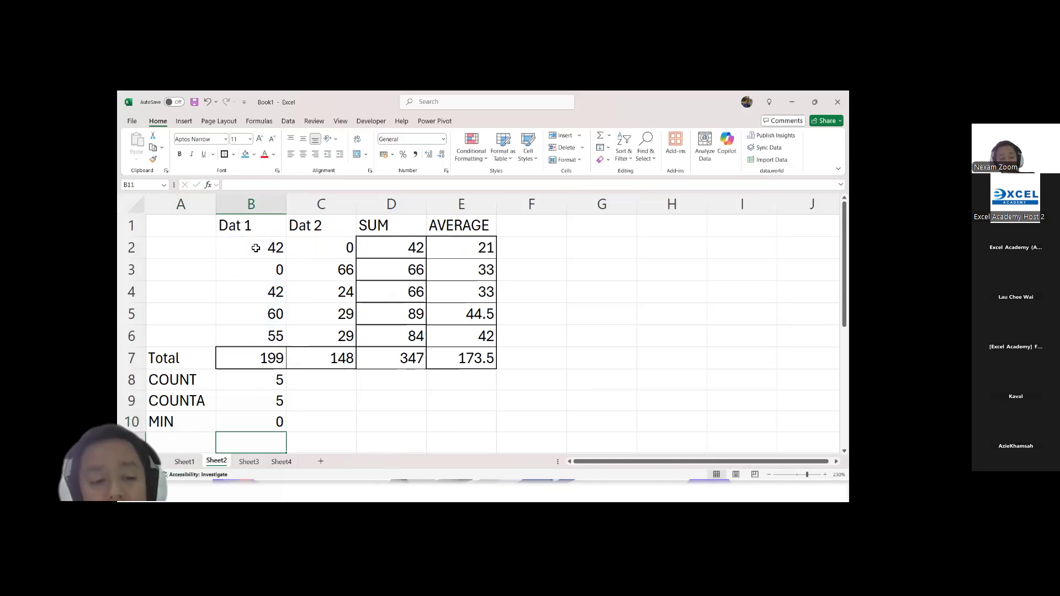
Step: Label A11 as MAX and enter a MAX formula in B11 covering the Dat 1 cells B2:B6
key("Left")
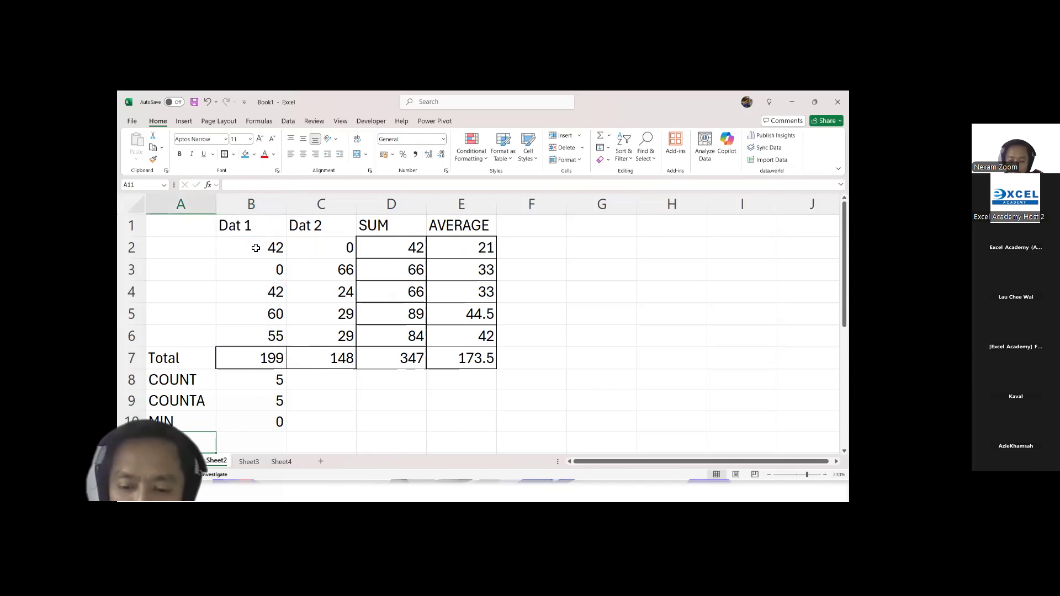
type("MAX")
key("Tab")
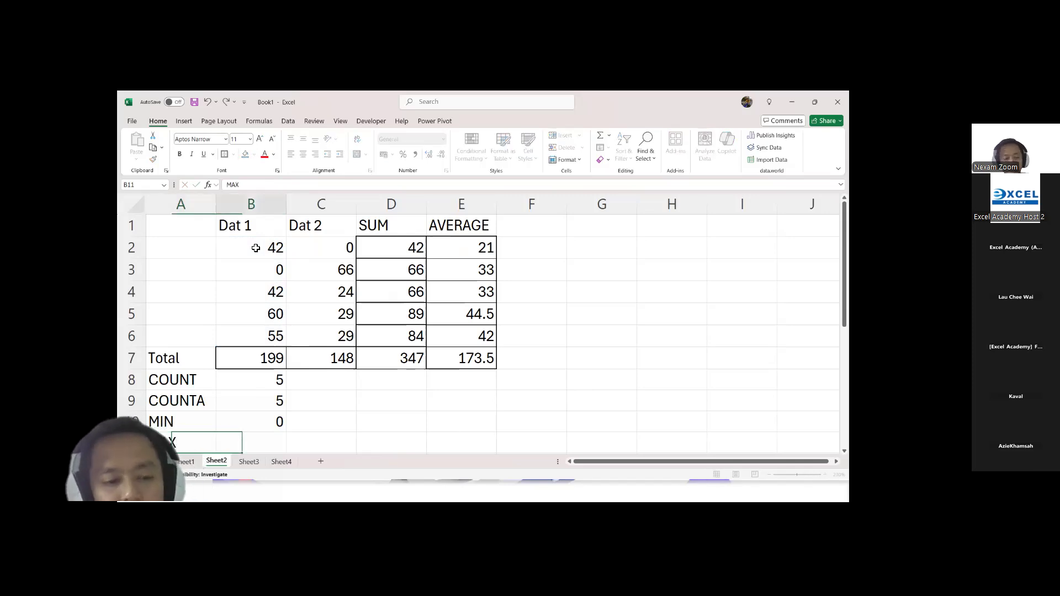
type("=MAX")
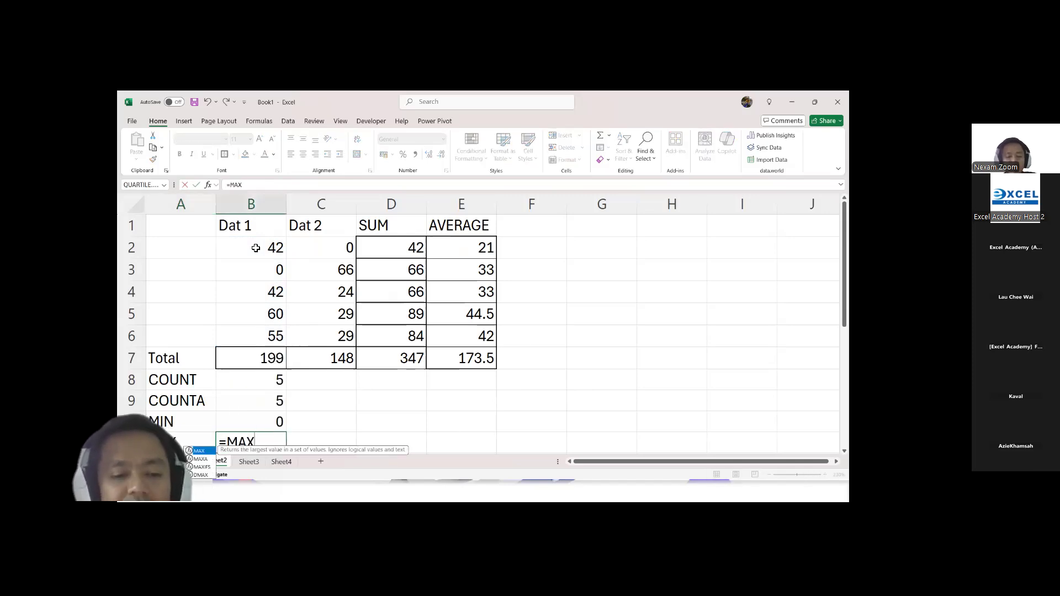
type("(")
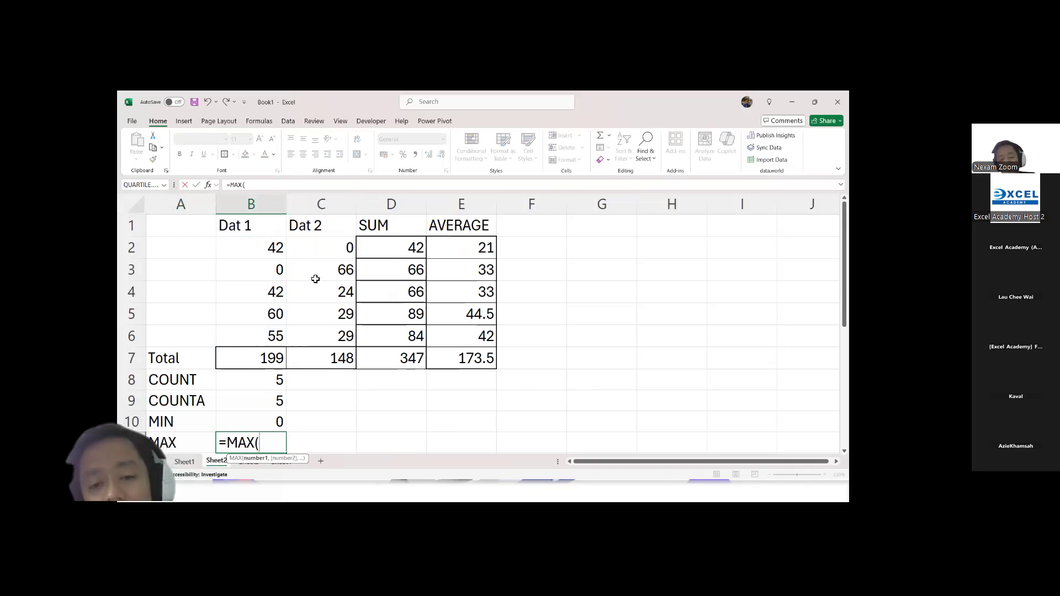
left_click(271, 343)
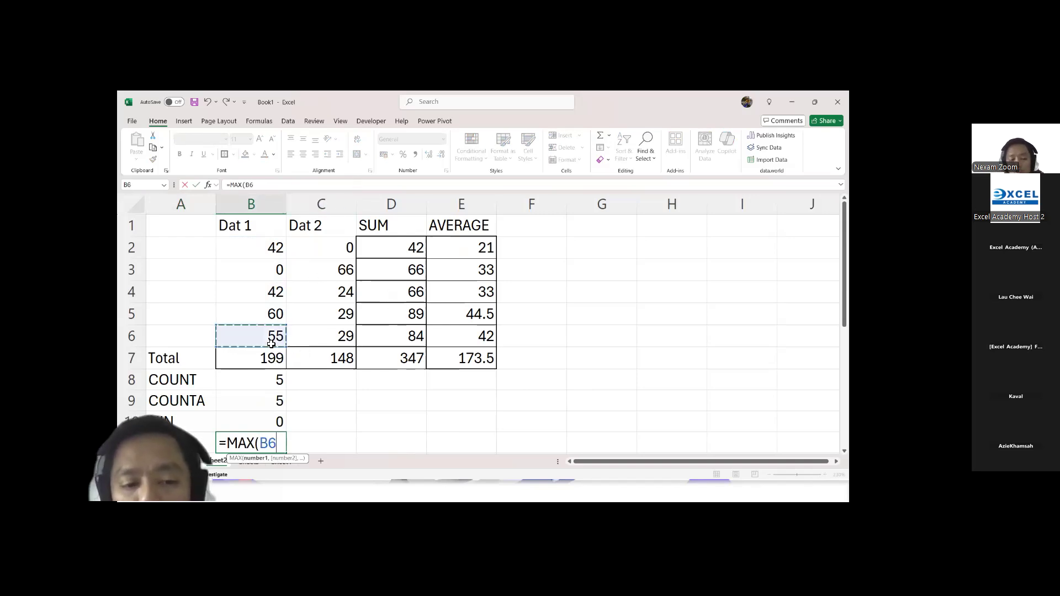
type(",")
key("BackSpace")
key("BackSpace")
key("BackSpace")
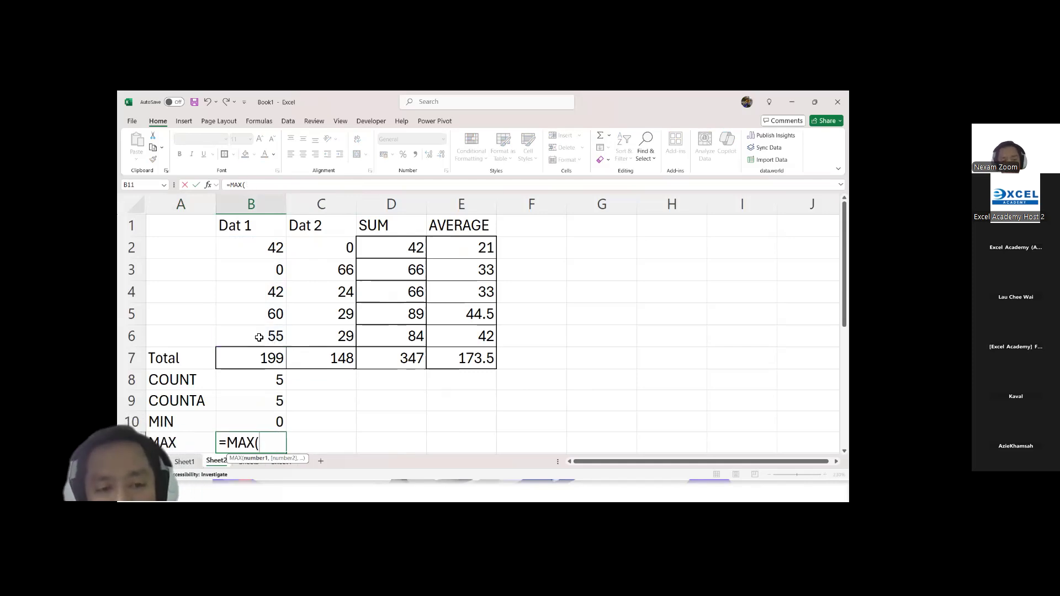
left_click_drag(266, 248, 264, 336)
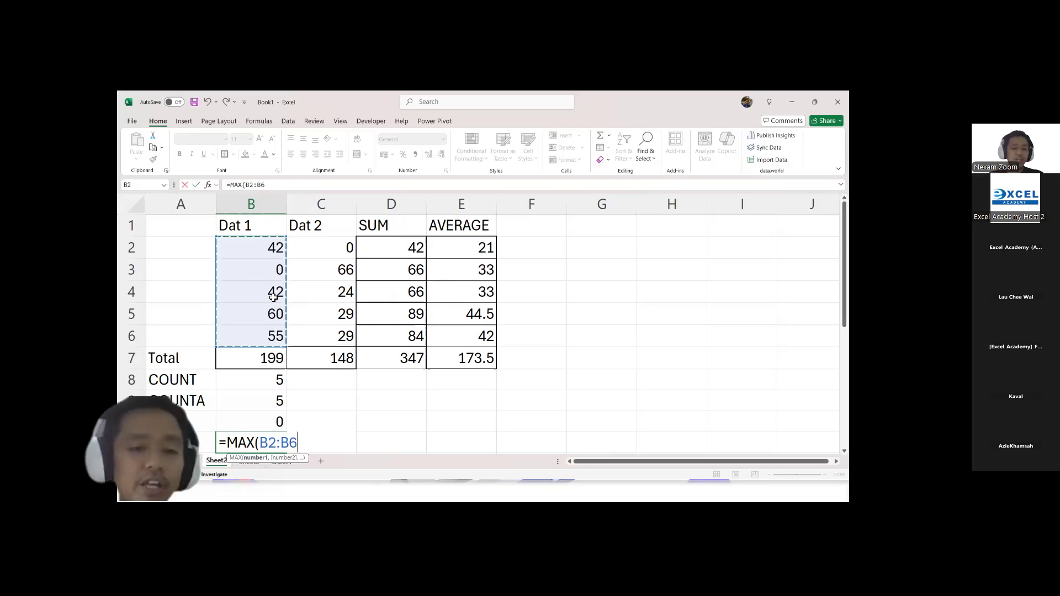
key("Return")
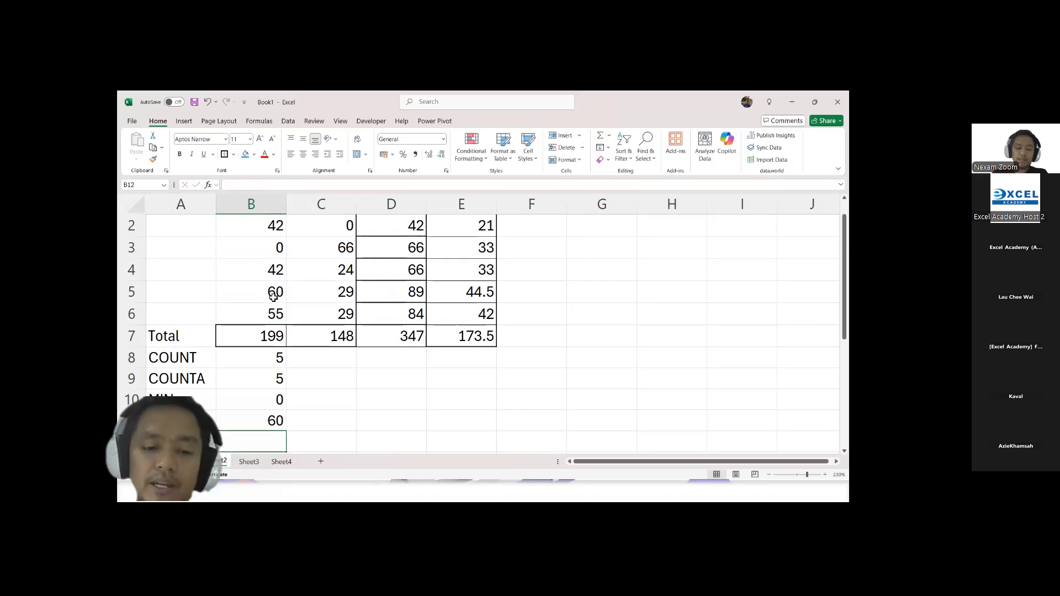
Step: Replace the zero in B3 with 7 to compare how MIN and MAX respond
left_click(265, 247)
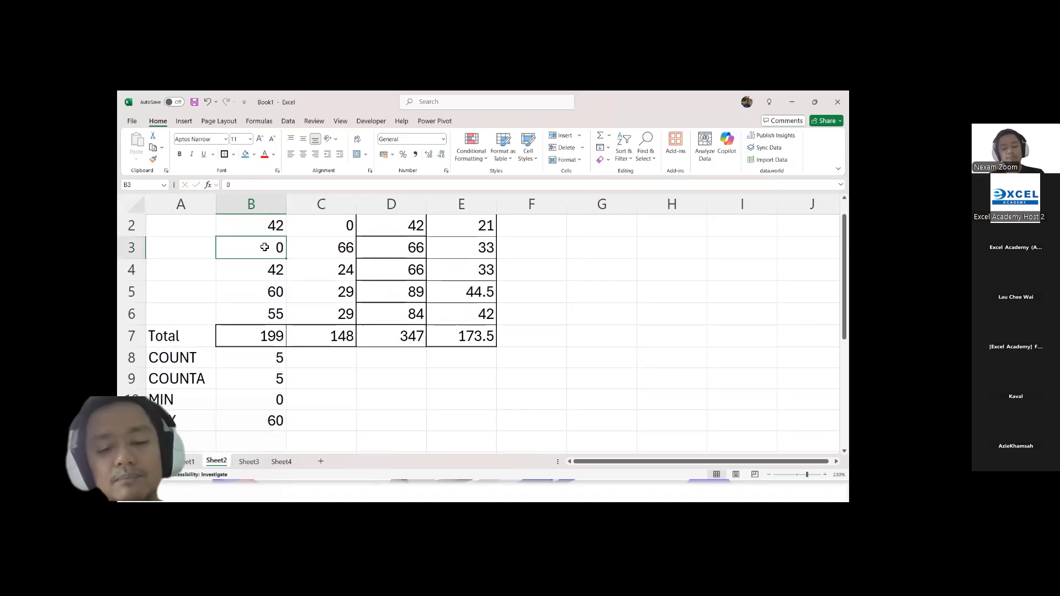
type("7")
key("Return")
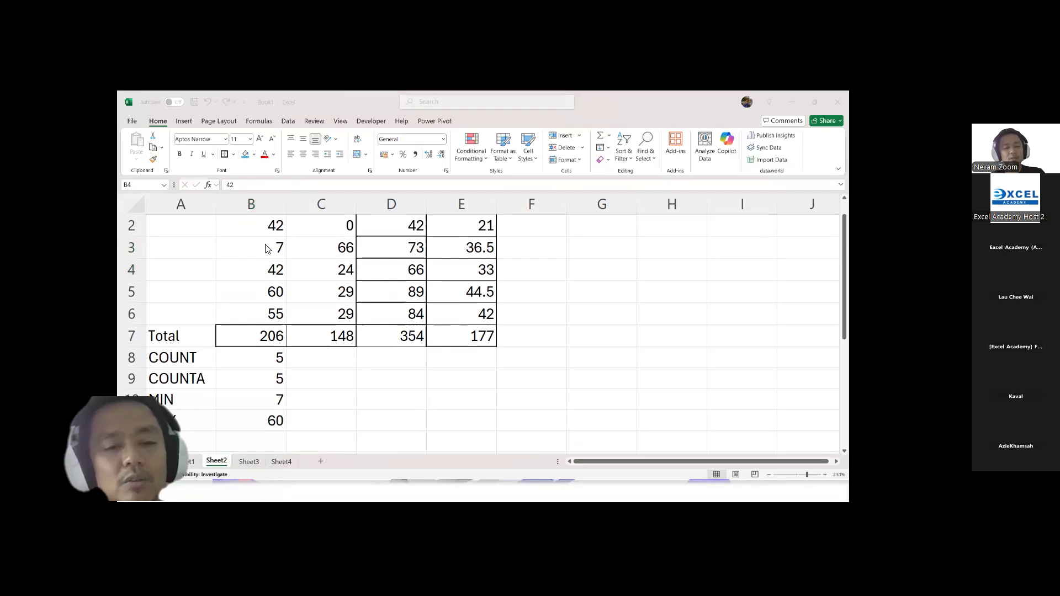
Step: Switch to the presentation, go through the Text Functions section to the CONCATENATE and TEXTJOIN slide, and return to the Excel worksheet
key("alt+Tab")
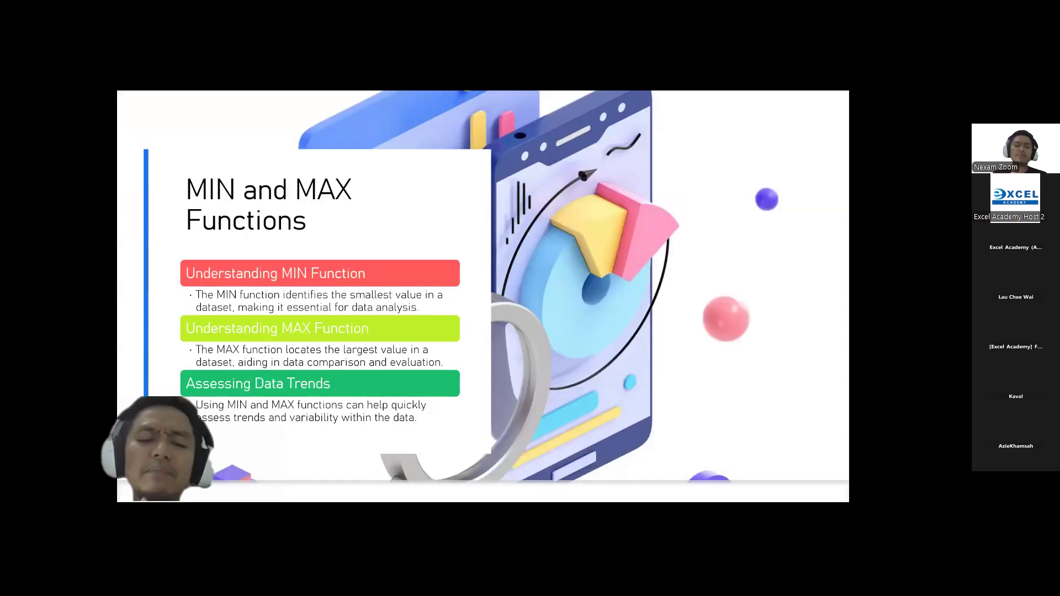
key("Right")
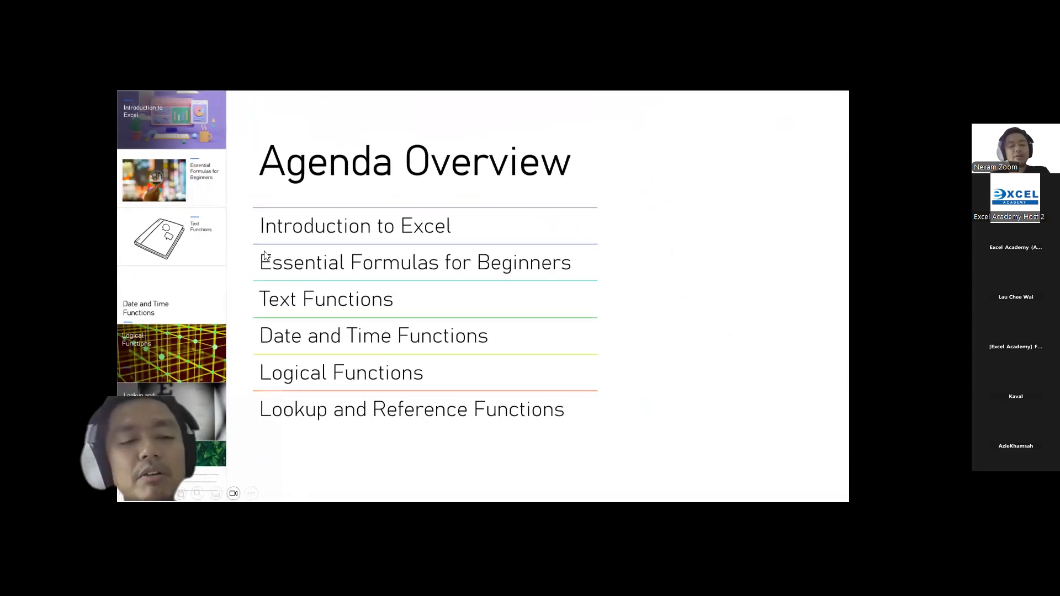
left_click(162, 242)
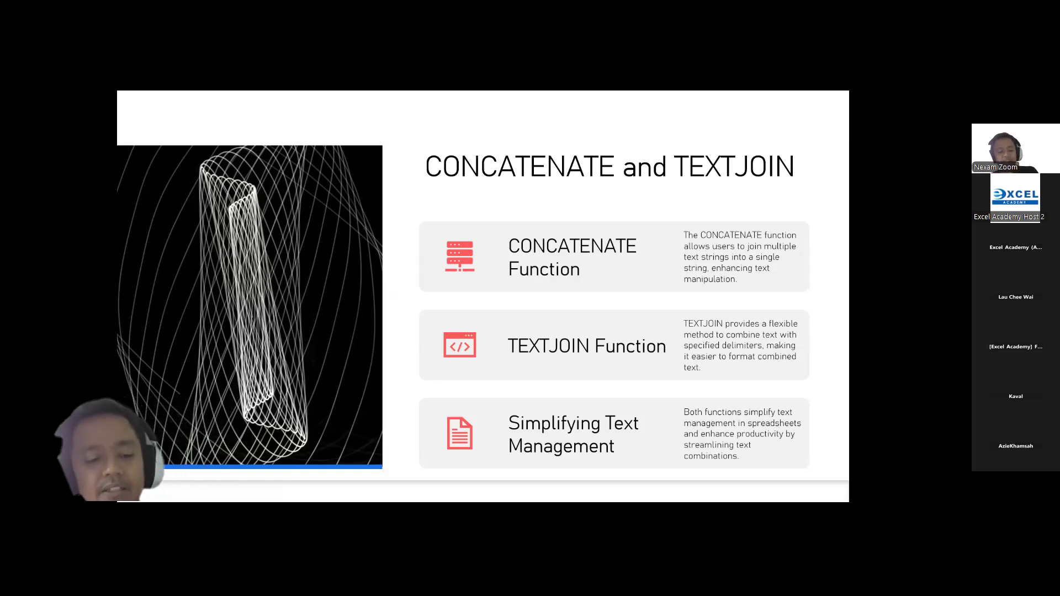
key("alt+Tab")
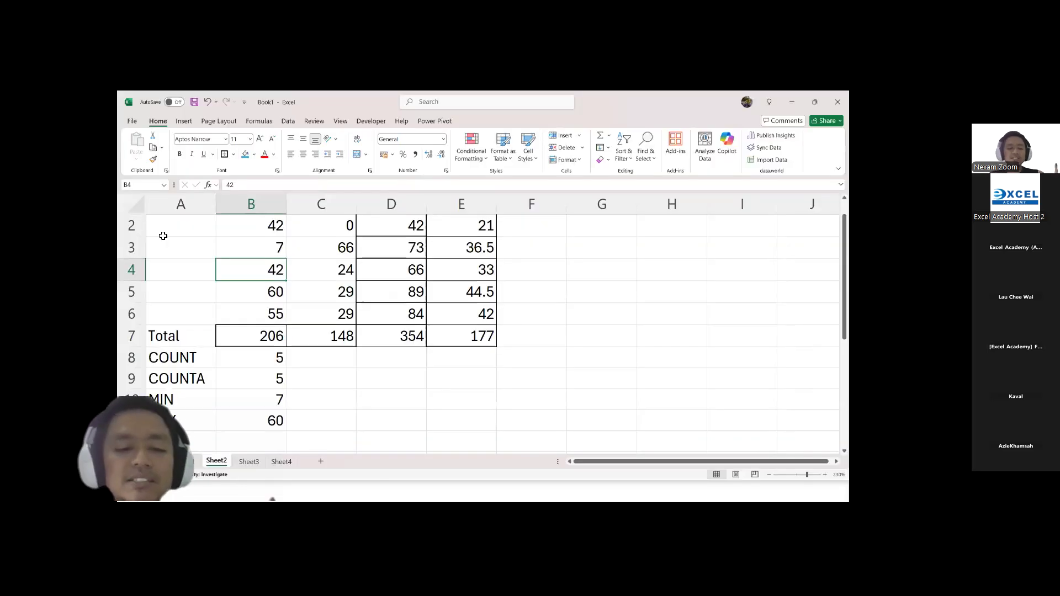
Step: Rename the Sheet2 worksheet as SImple Formula
double_click(221, 462)
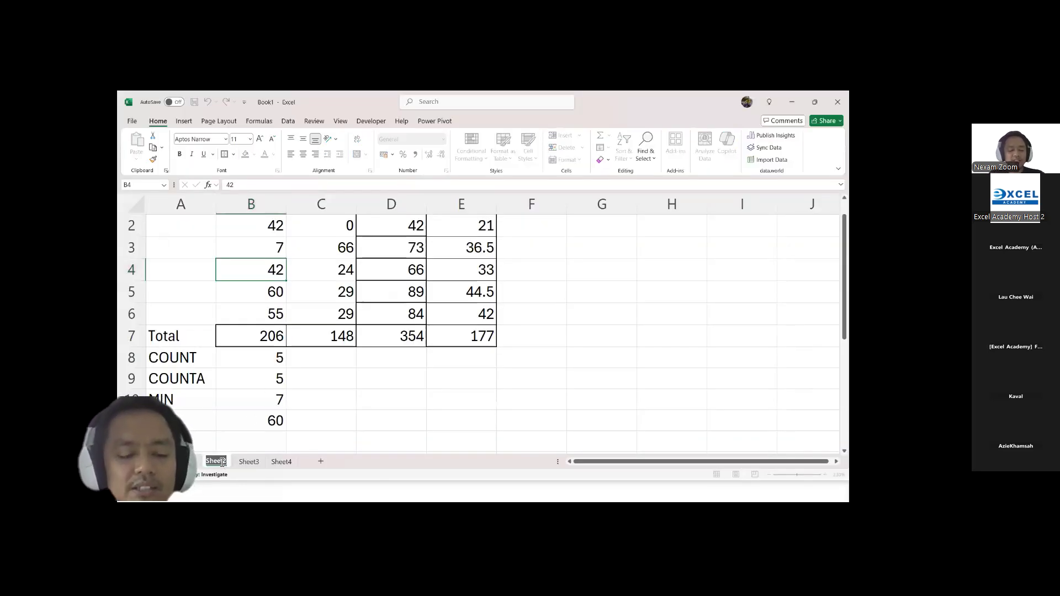
type("Simp")
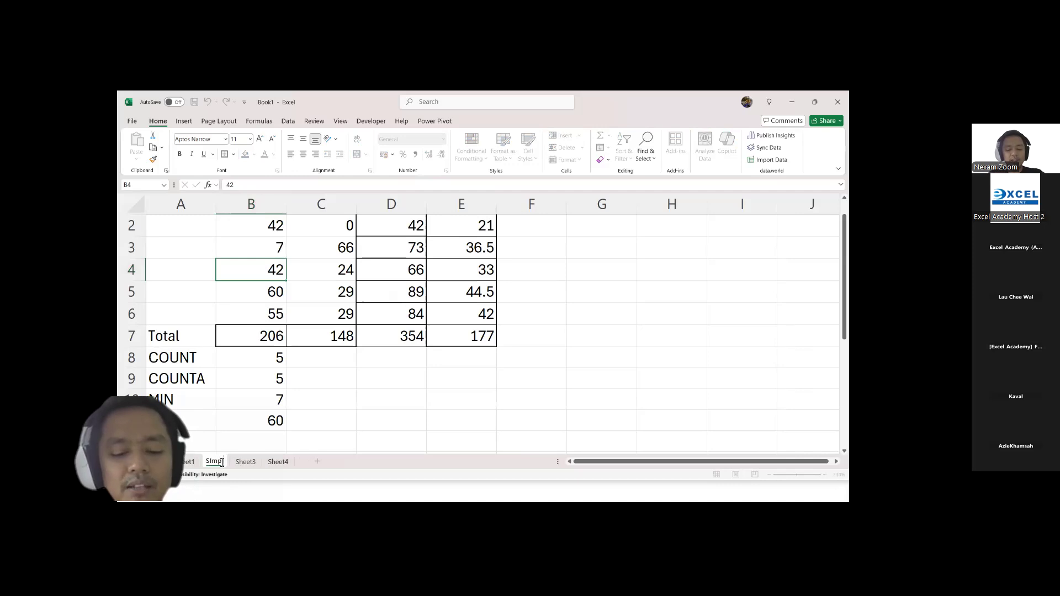
type("le Form")
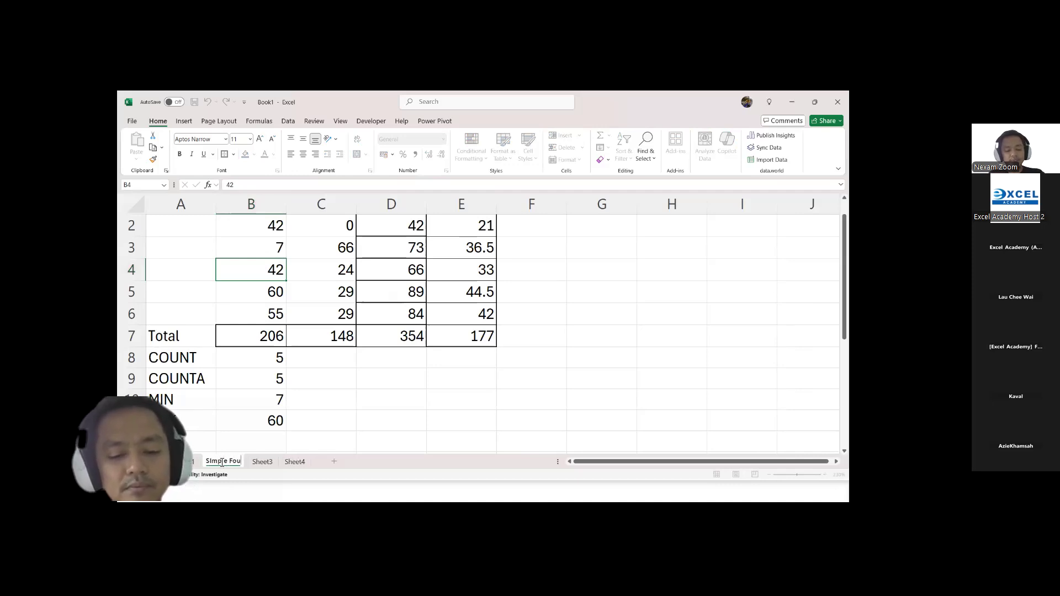
type("uka")
key("BackSpace")
key("BackSpace")
type("la")
key("Return")
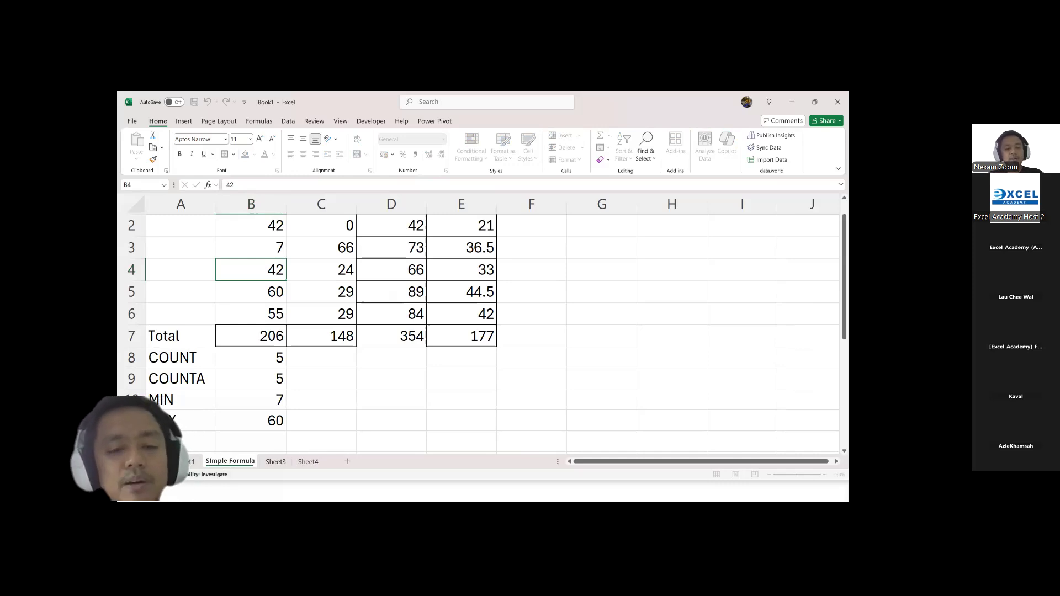
Step: Rename the Sheet3 worksheet as Text Function
double_click(276, 462)
type("Text")
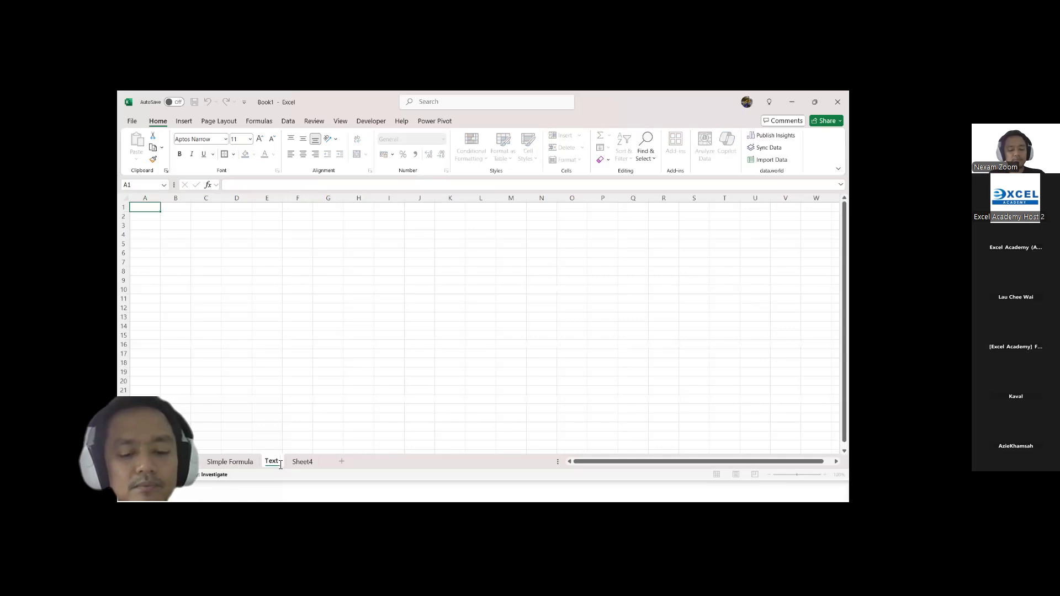
type(" Function")
key("Return")
Step: Enter the headings Start in B2 and End in C2 of the Text Function worksheet
left_click(203, 313)
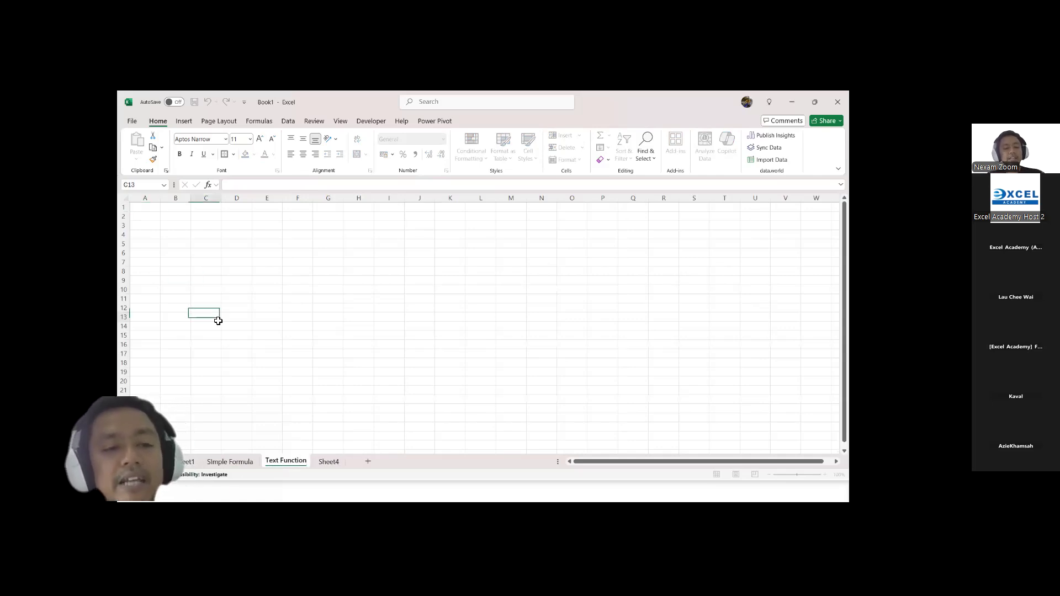
left_click(825, 475)
left_click(825, 475)
left_click(825, 474)
left_click(825, 474)
left_click(230, 225)
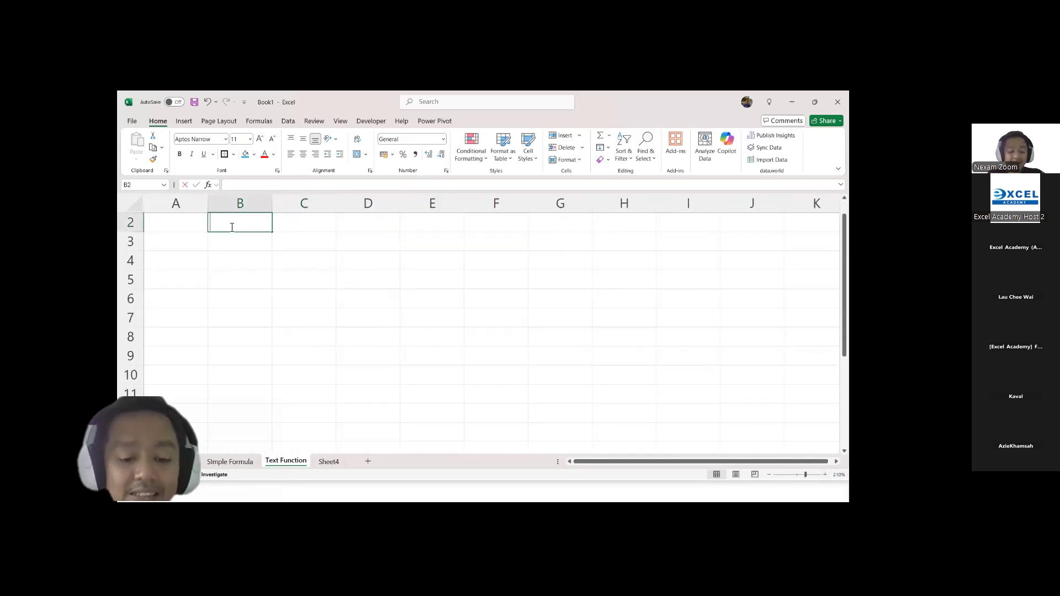
type("STart")
key("Tab")
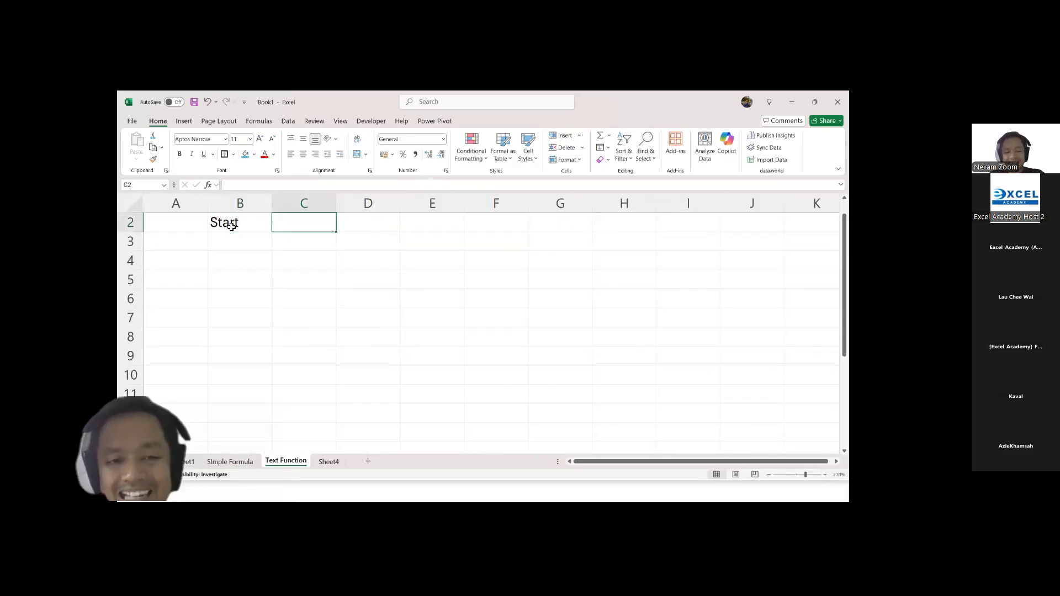
type("End")
key("Return")
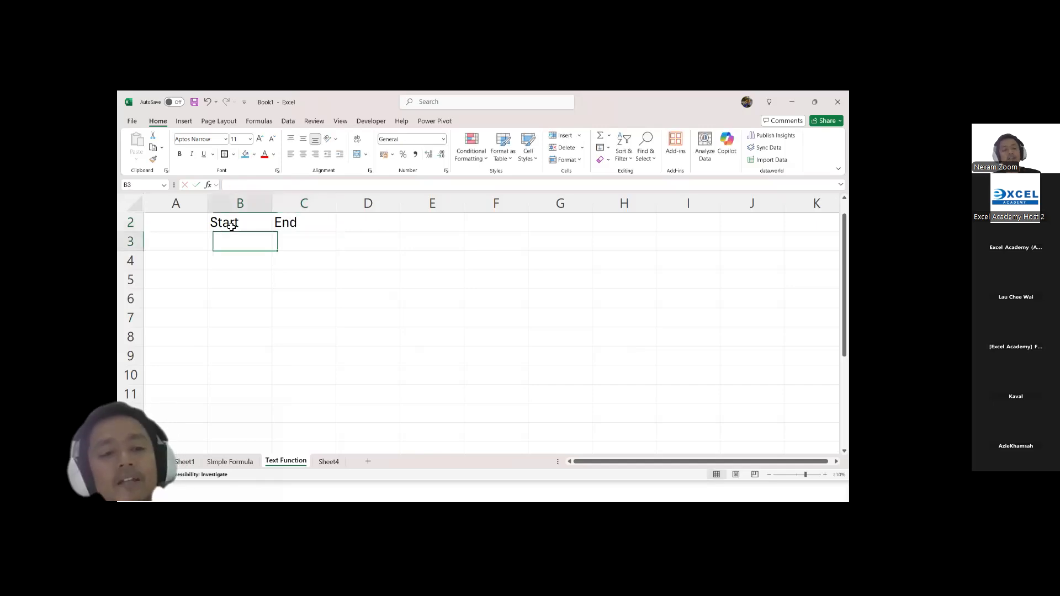
Step: Enter Jan in B3 under Start and Sep in C3 under End
type("Jan")
key("Tab")
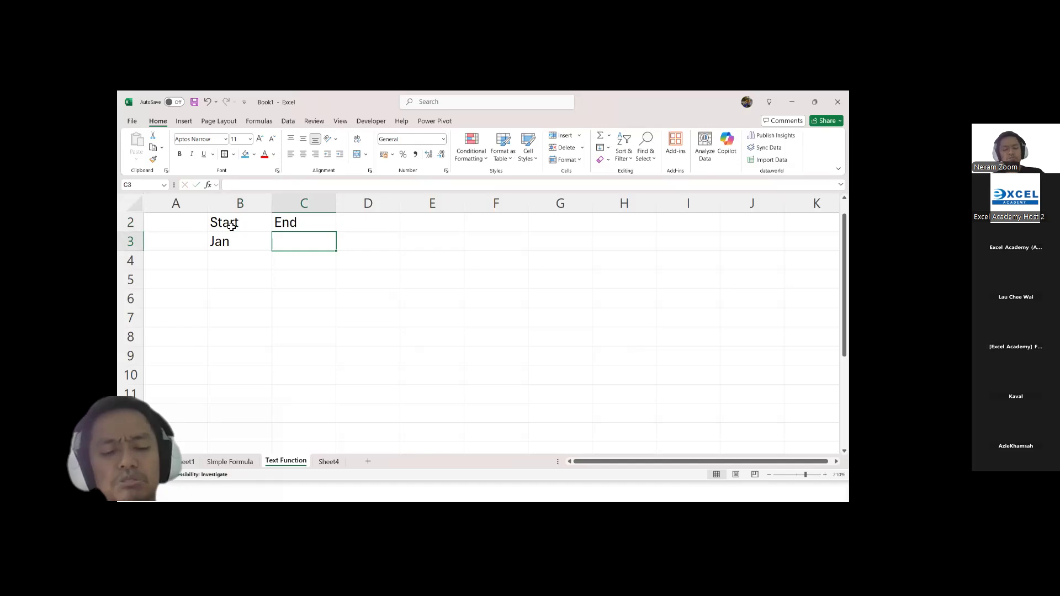
type("Sep")
key("Tab")
Step: Enter the heading CONCATENATE in D2 and widen column D to fit it
key("Up")
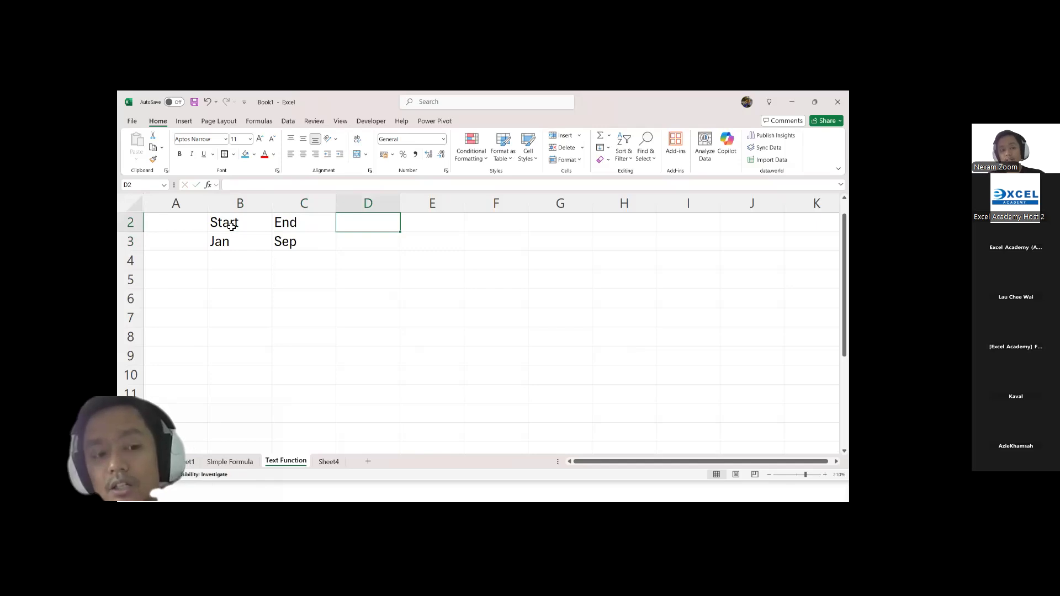
type("CON")
type("ENATE")
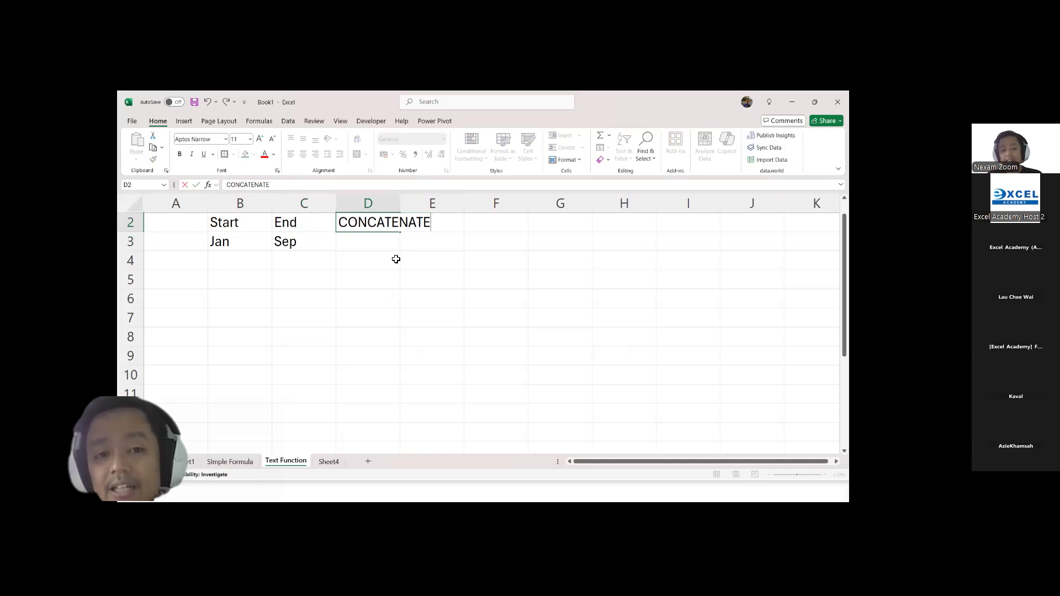
left_click(385, 246)
left_click_drag(405, 196, 434, 197)
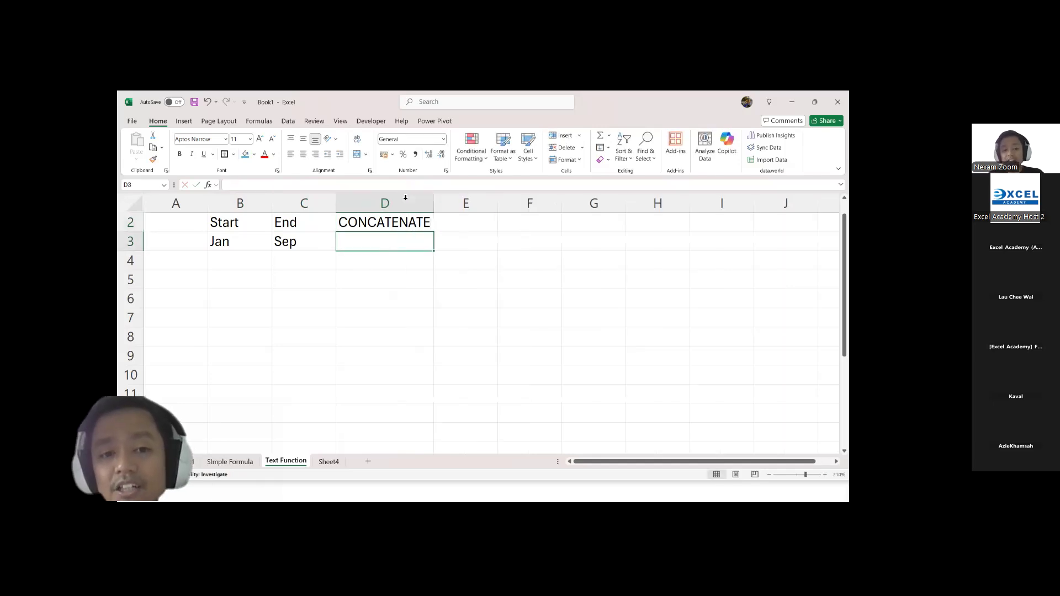
left_click(430, 224)
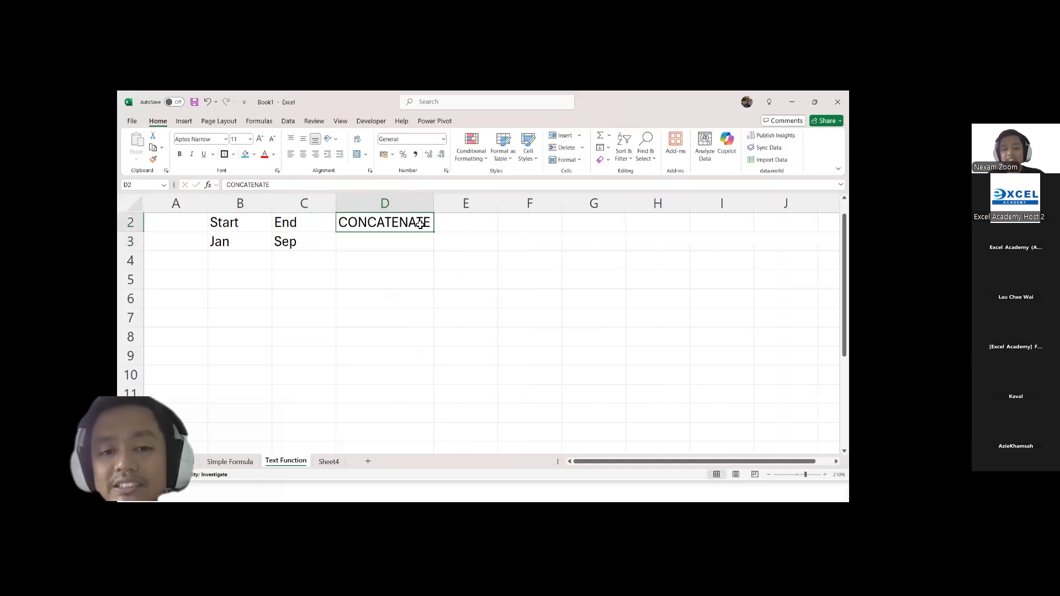
Step: Extend the heading in D2 to read CONCATENATE(CONCATE) and widen column D to fit it
left_click(342, 186)
type(")")
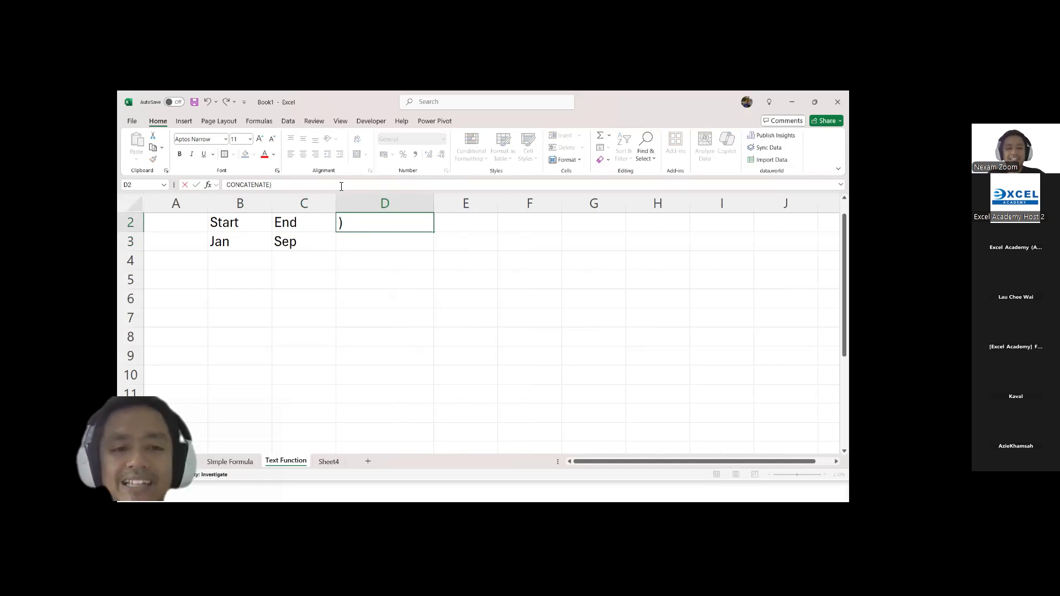
key("BackSpace")
type("(CONXATWE")
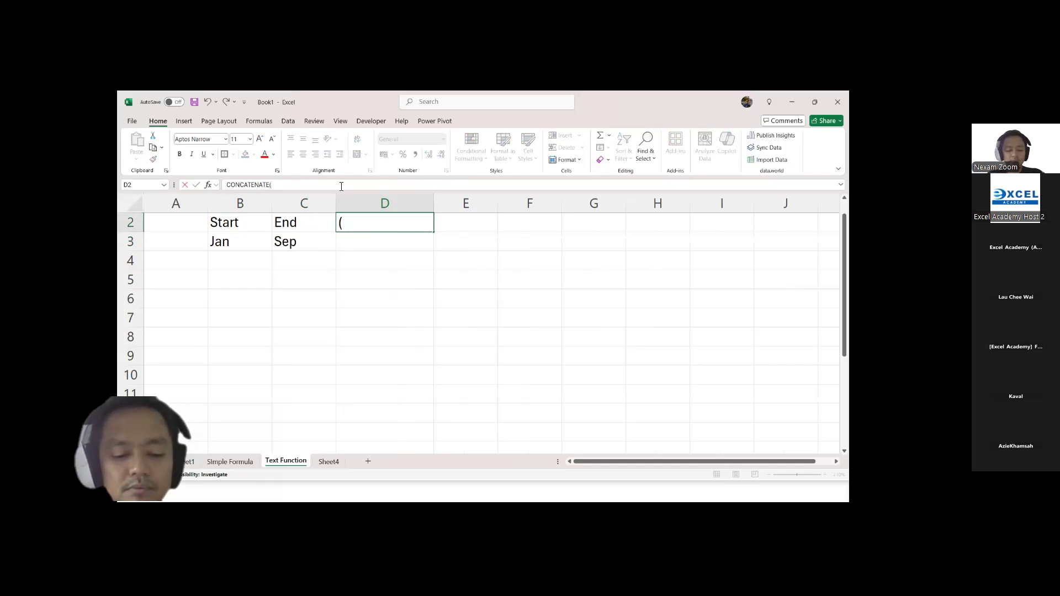
key("BackSpace")
key("BackSpace")
key("BackSpace")
key("BackSpace")
key("BackSpace")
type("CATE")
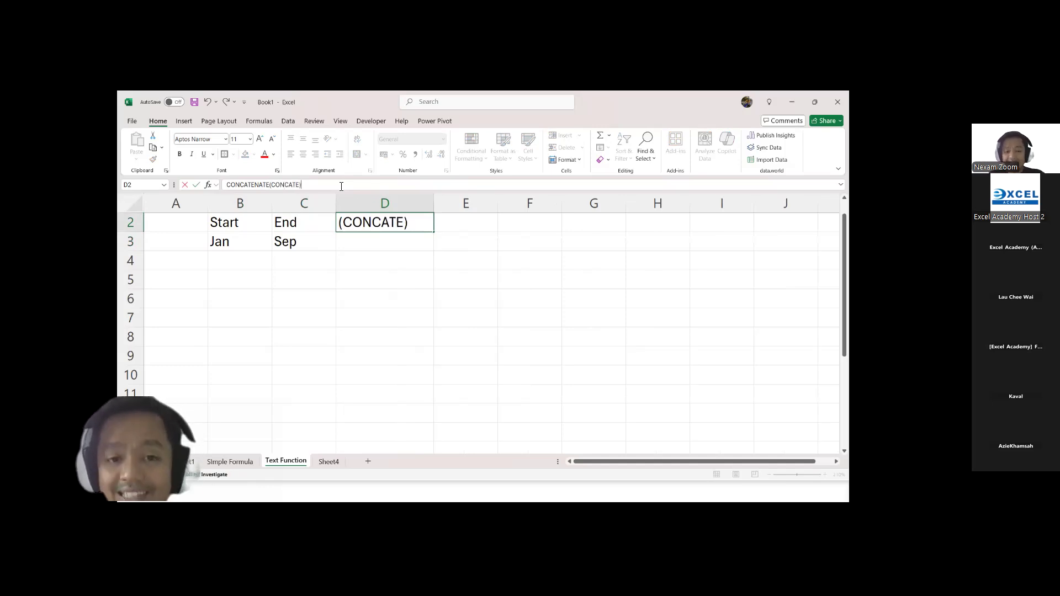
key("Return")
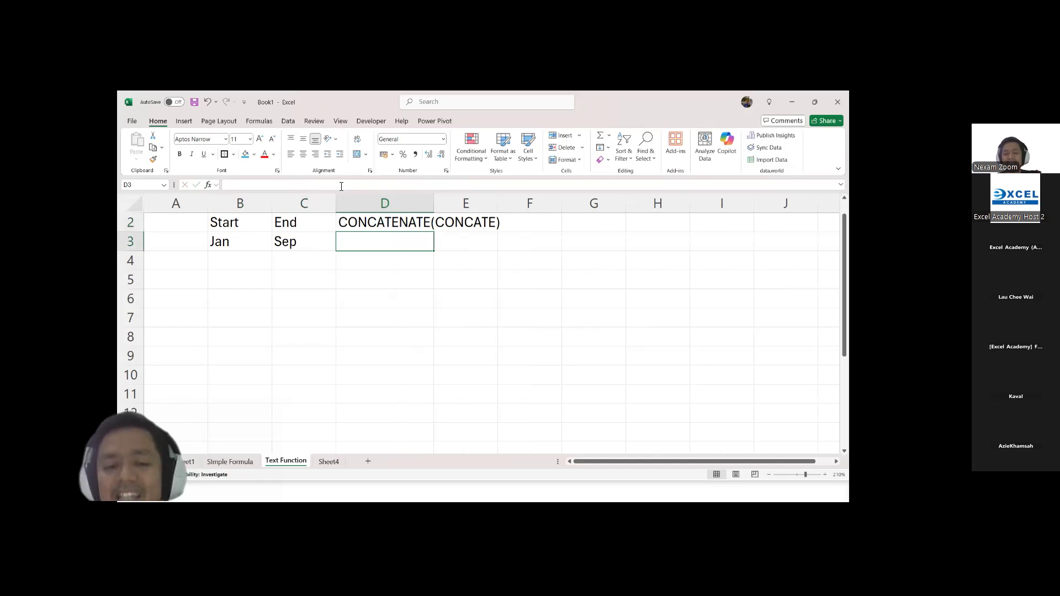
double_click(435, 199)
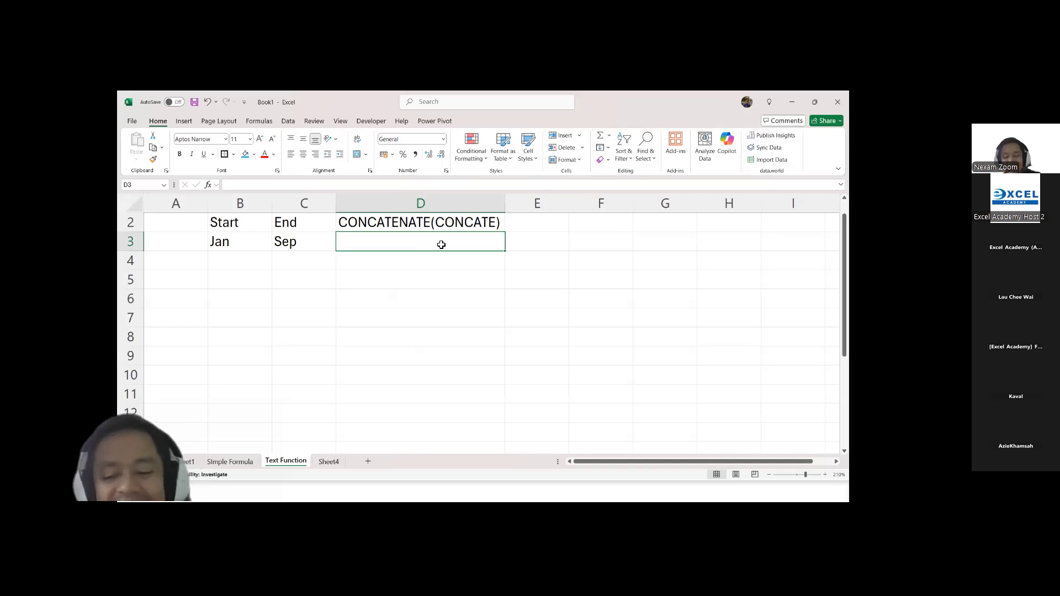
Step: Enter a CONCATENATE formula in D3 that joins the texts in B3 and C3
type("=")
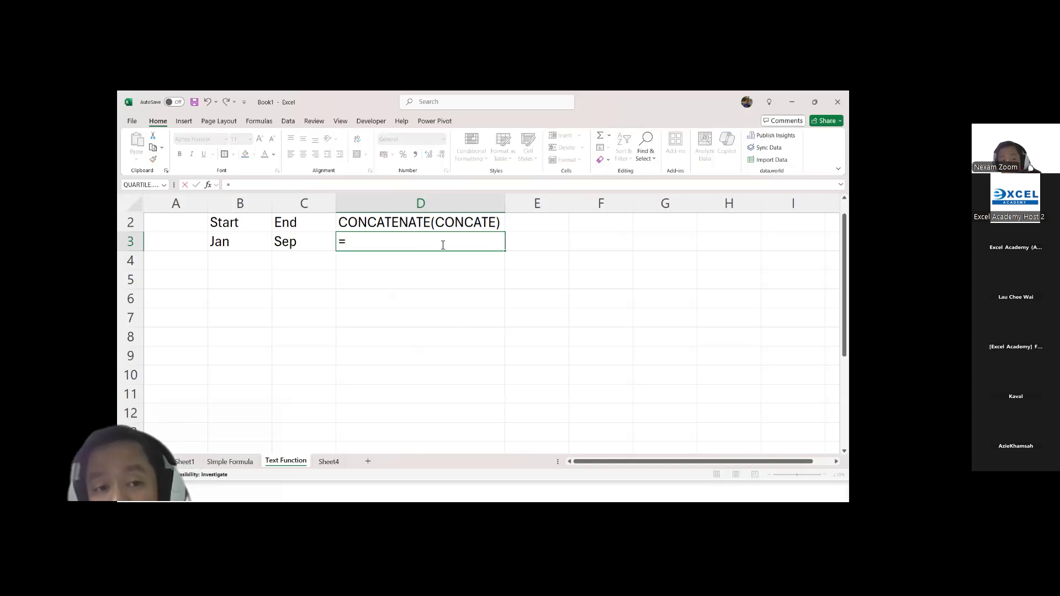
type("con")
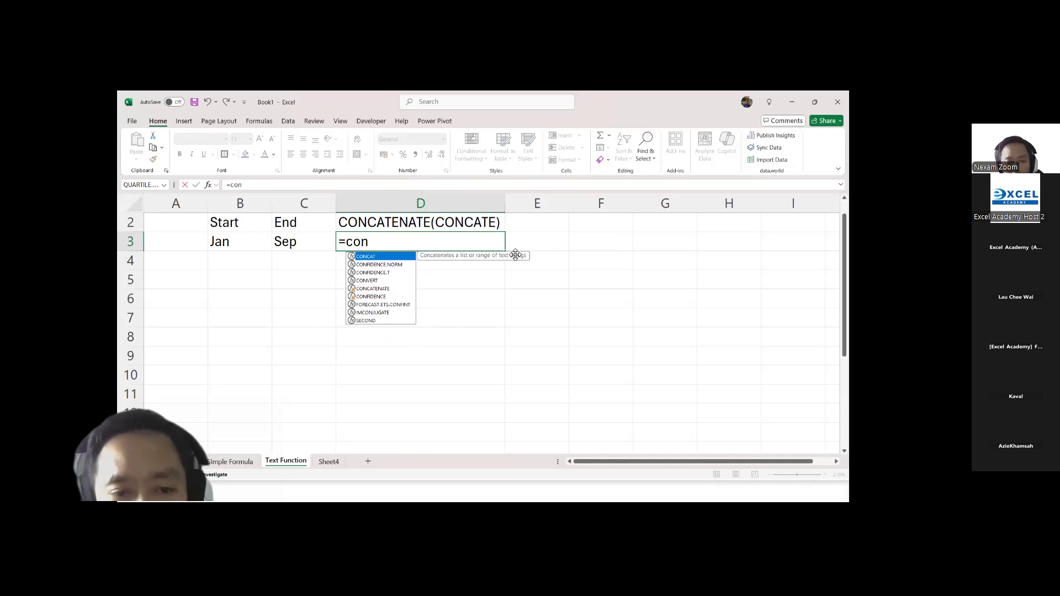
left_click(381, 290)
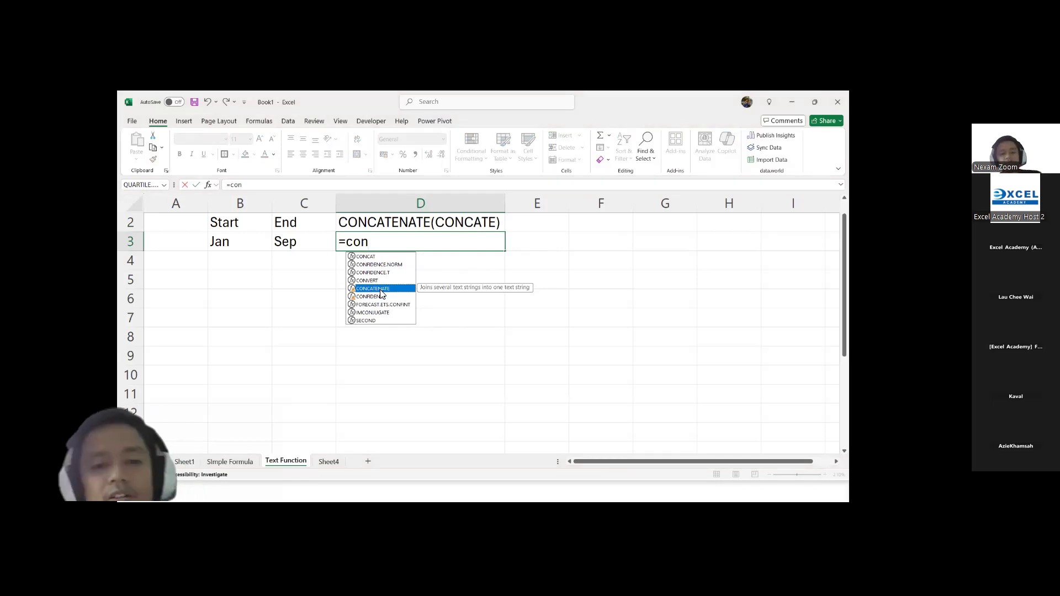
double_click(380, 291)
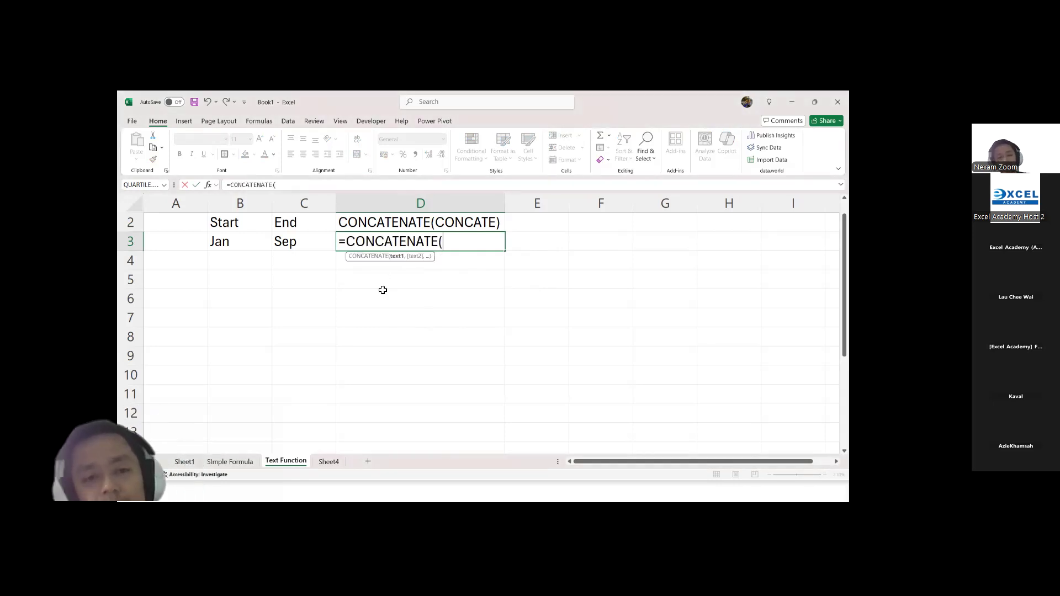
left_click(251, 245)
type(",")
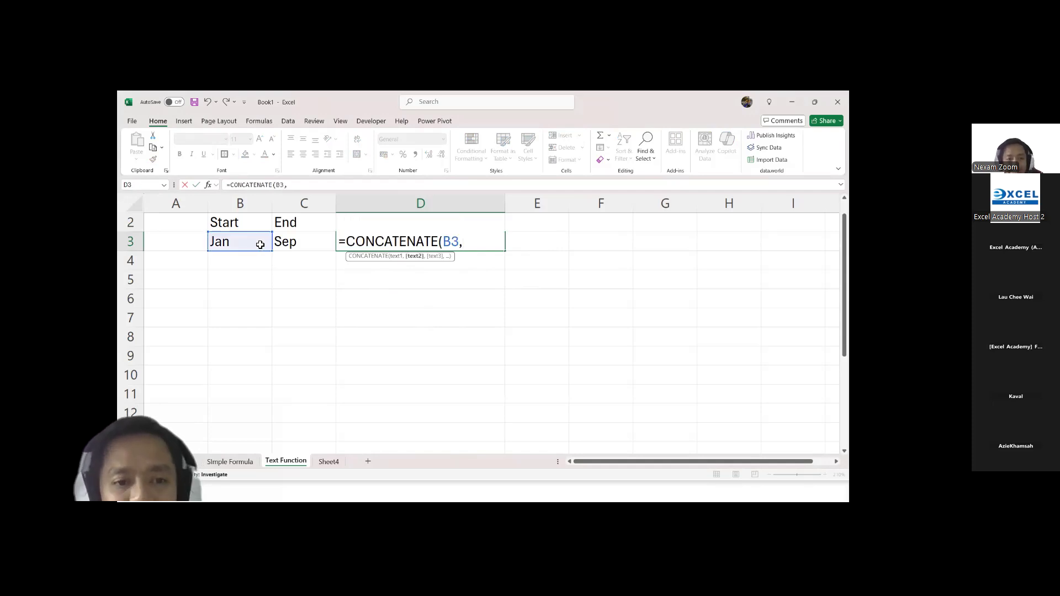
left_click(298, 243)
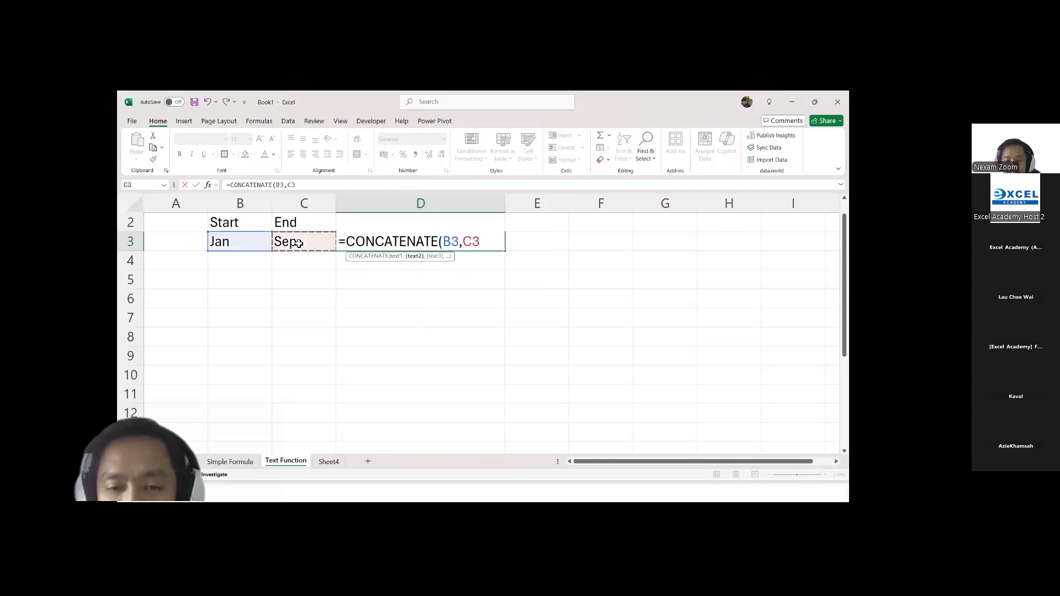
key("Return")
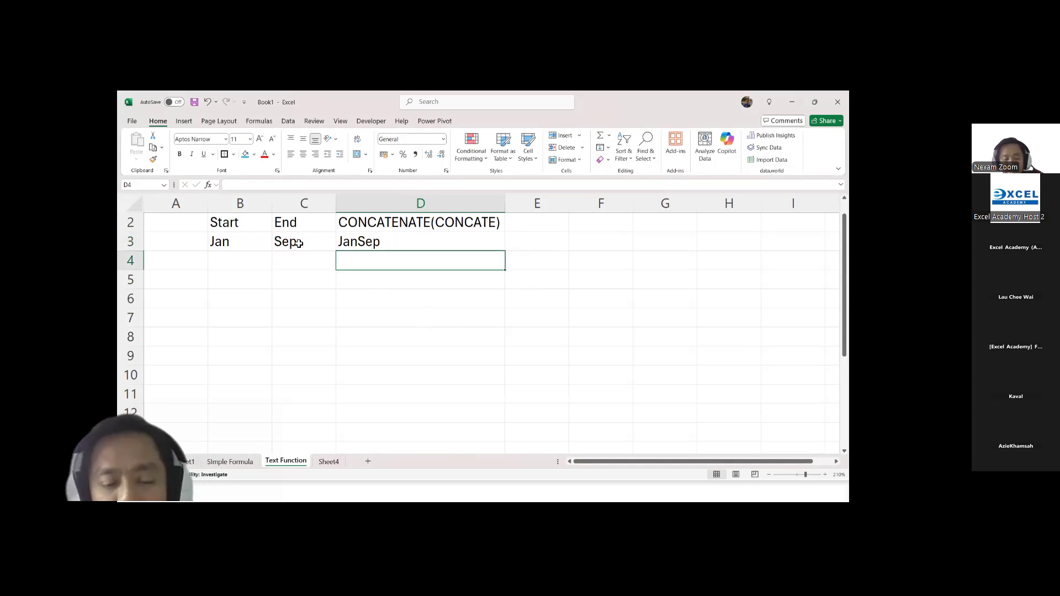
left_click(368, 245)
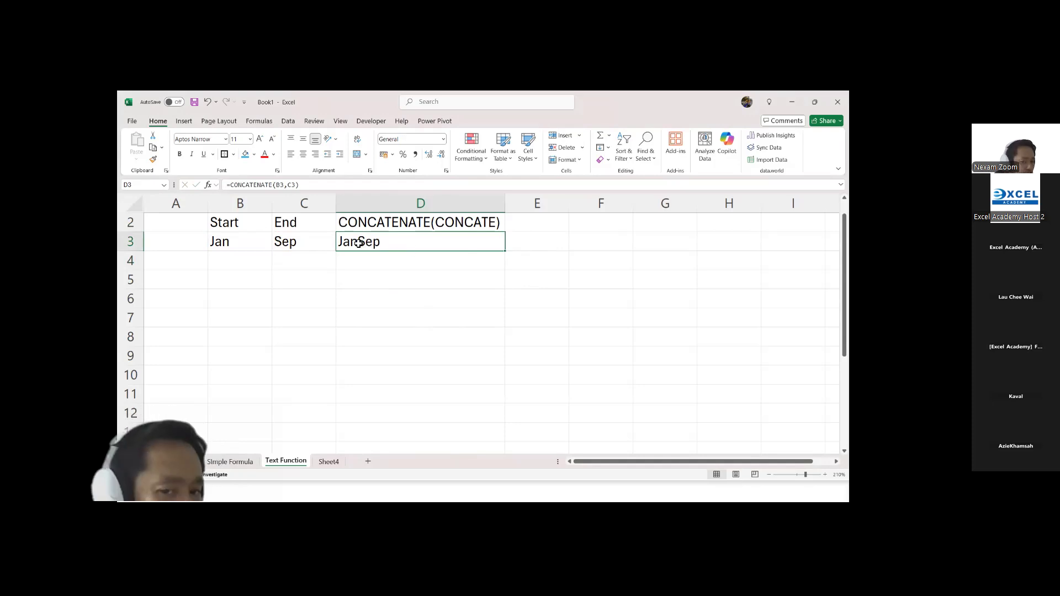
Step: Enter the heading TEXTJOIN in E2
left_click(532, 223)
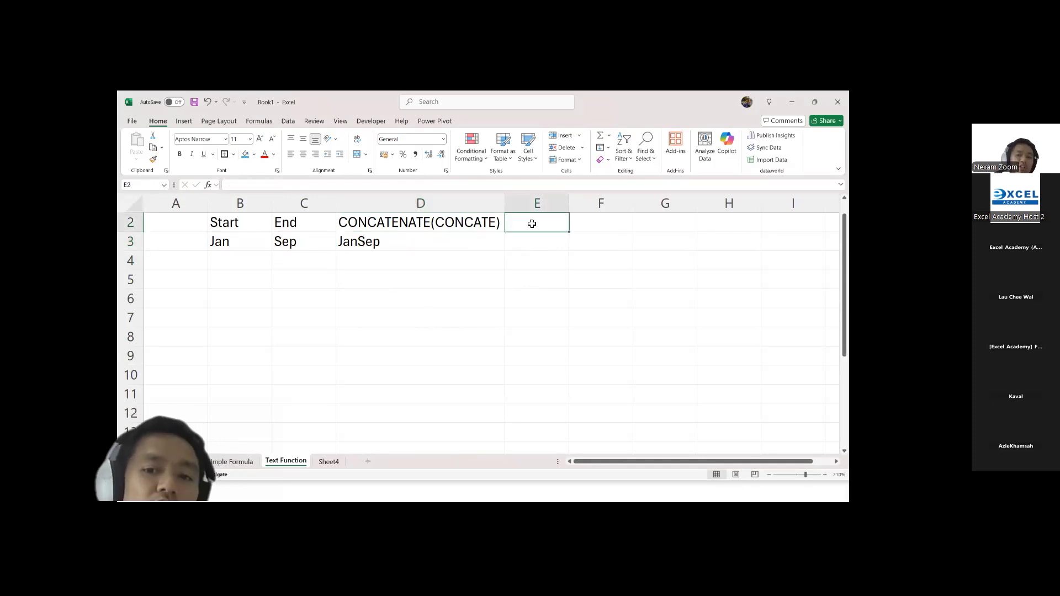
type("TEXT")
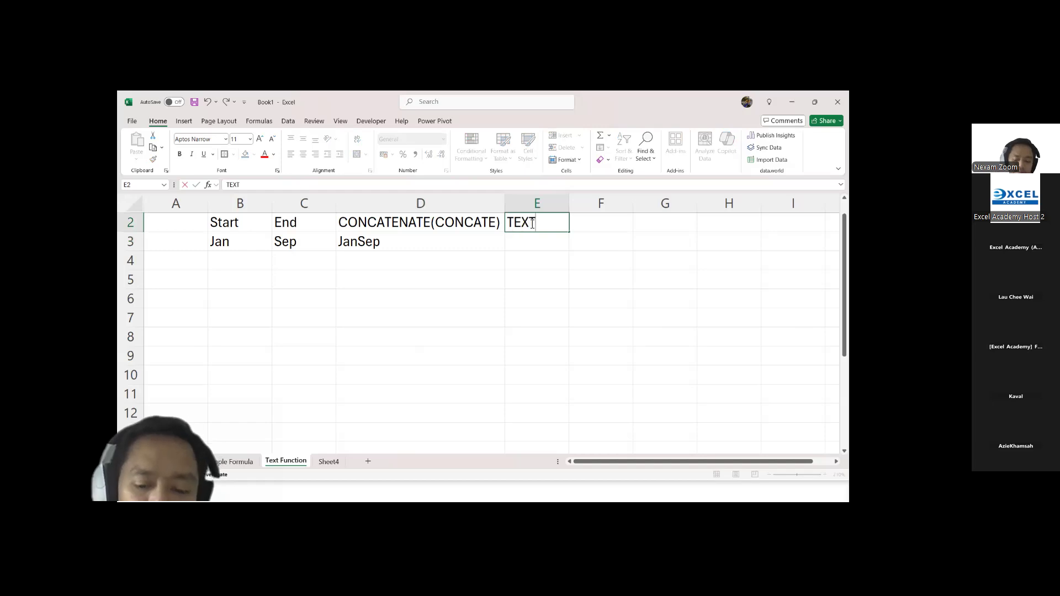
type("JOIN")
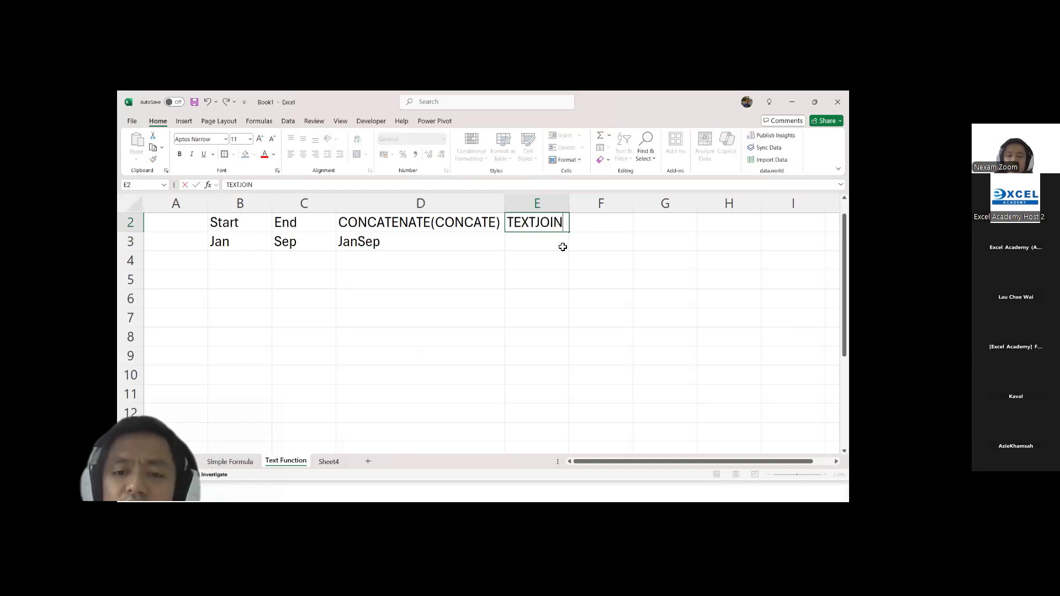
Step: Start a TEXTJOIN formula in E3 with "-" as the delimiter and TRUE to ignore empty cells
left_click(542, 240)
type("=text")
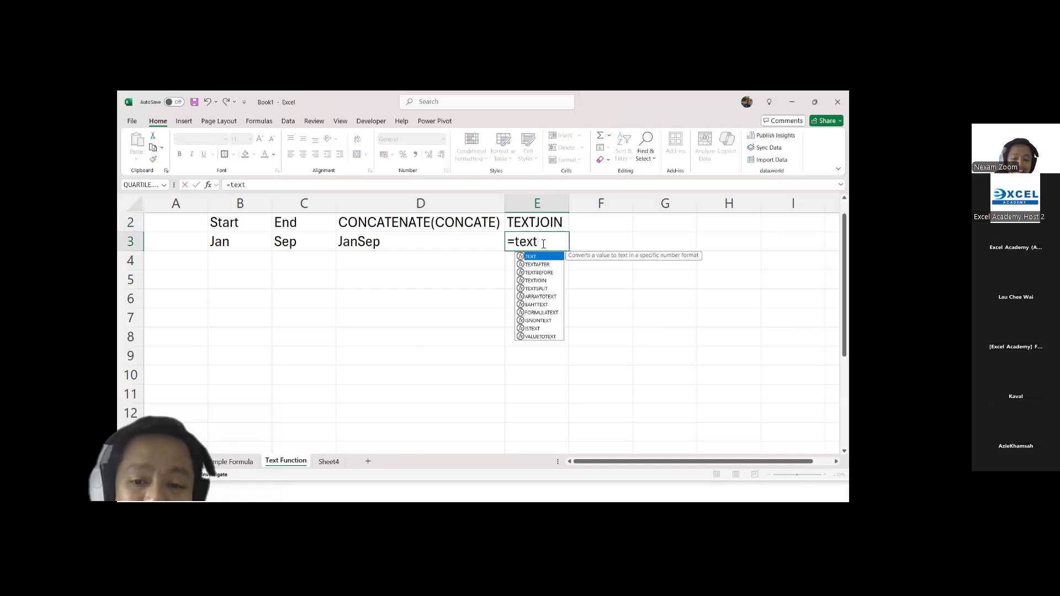
key("Down")
key("Down")
key("Down")
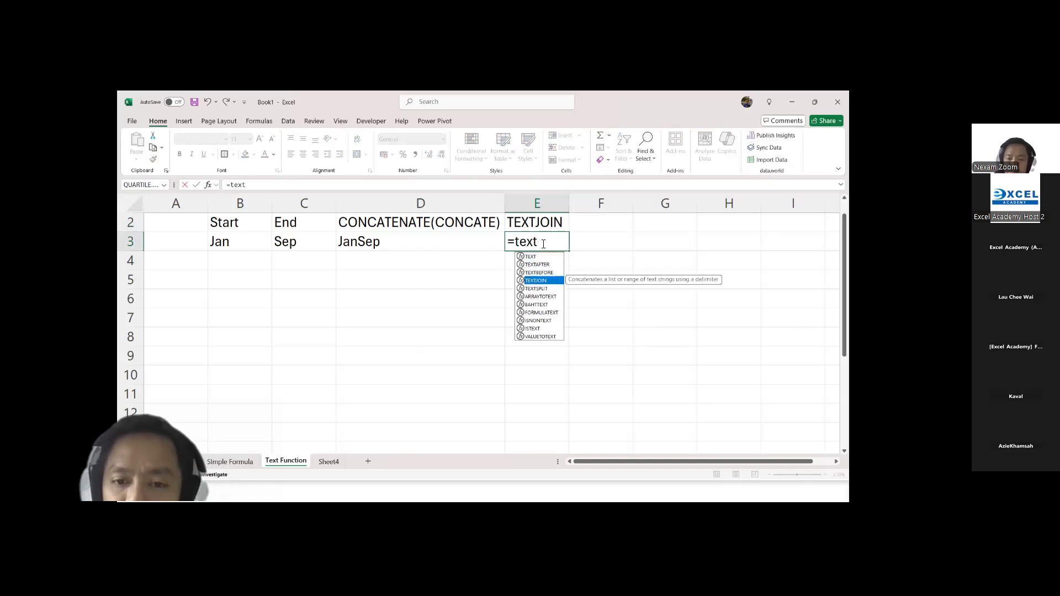
key("Tab")
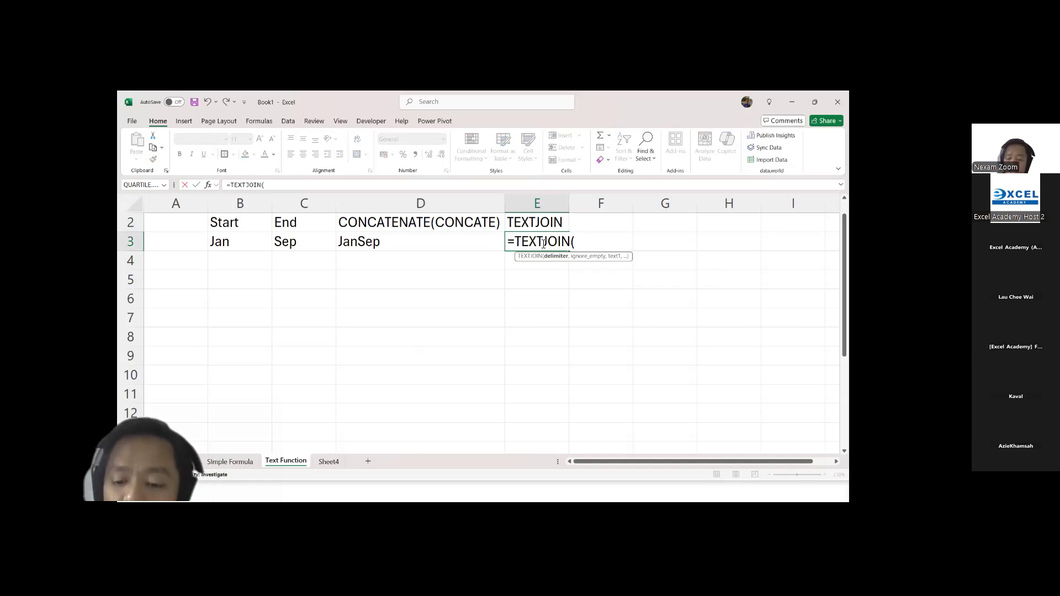
type("\"-\"")
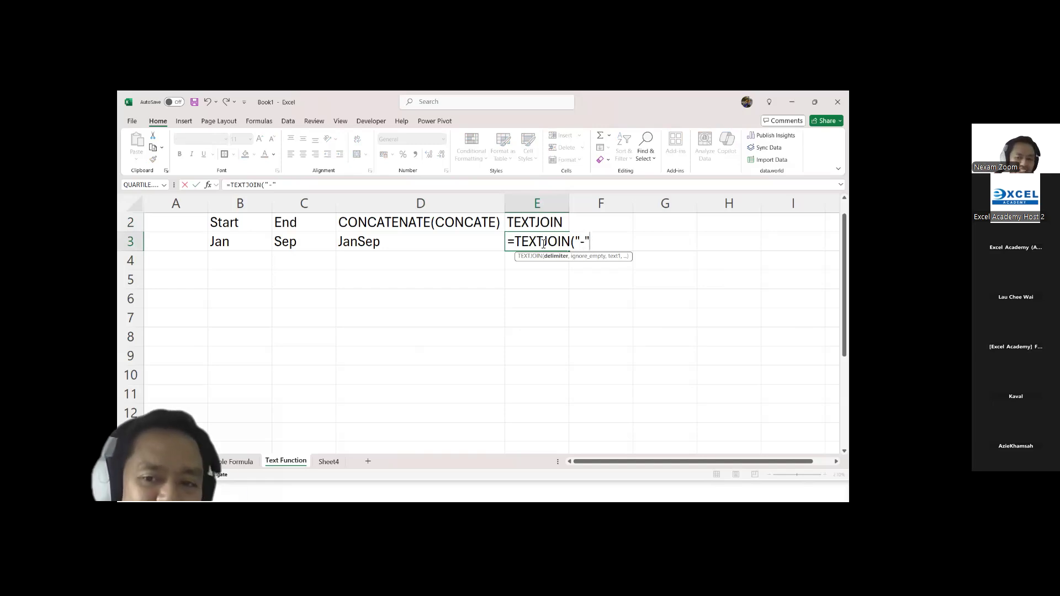
type(",")
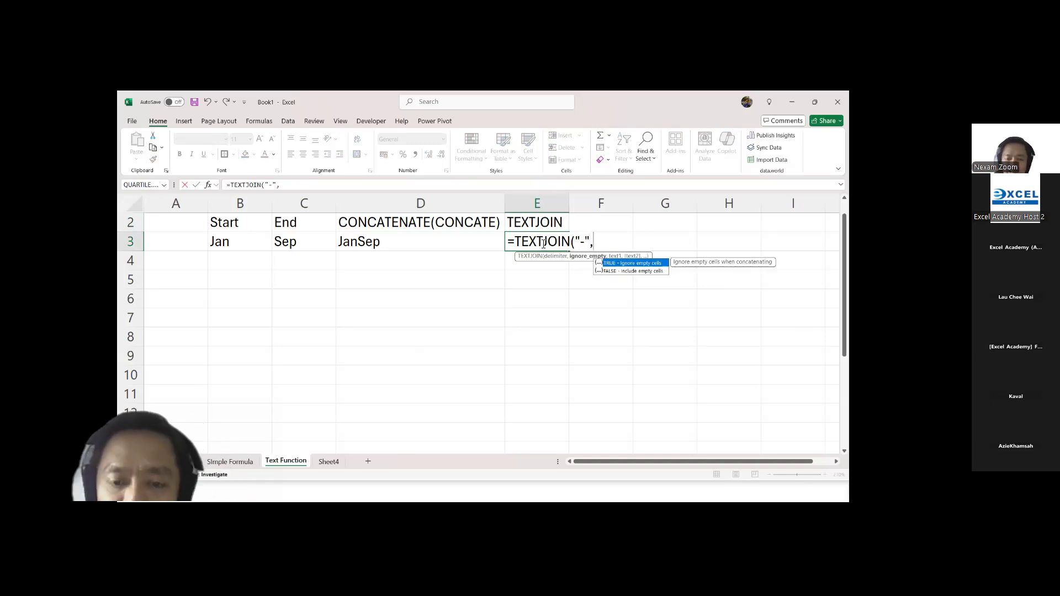
key("Tab")
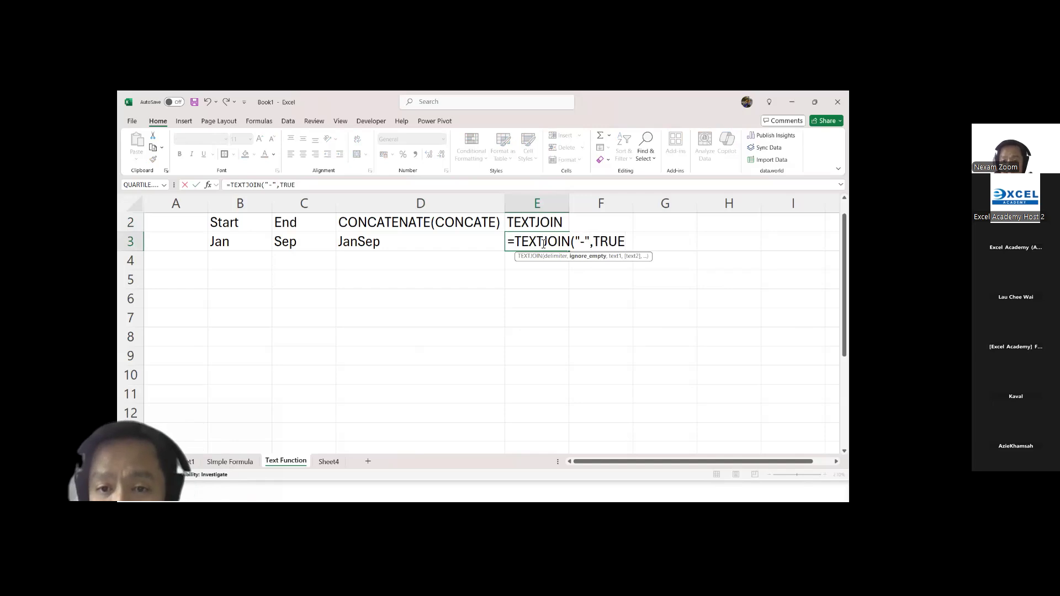
Step: Complete the TEXTJOIN formula in E3 with B3 and C3 as the texts to join
type(",")
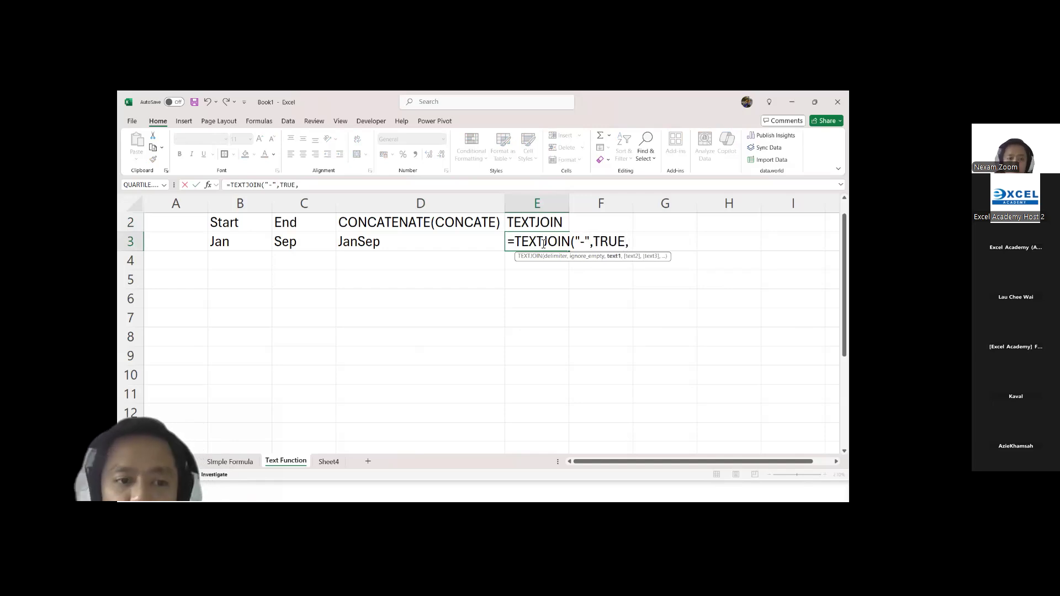
left_click(241, 245)
type(",")
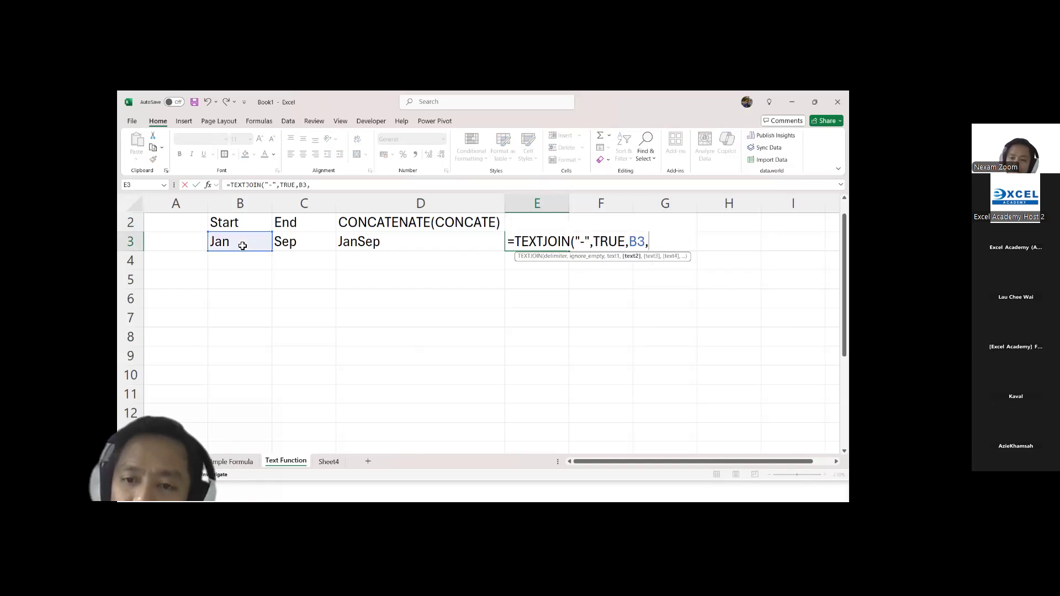
left_click(303, 240)
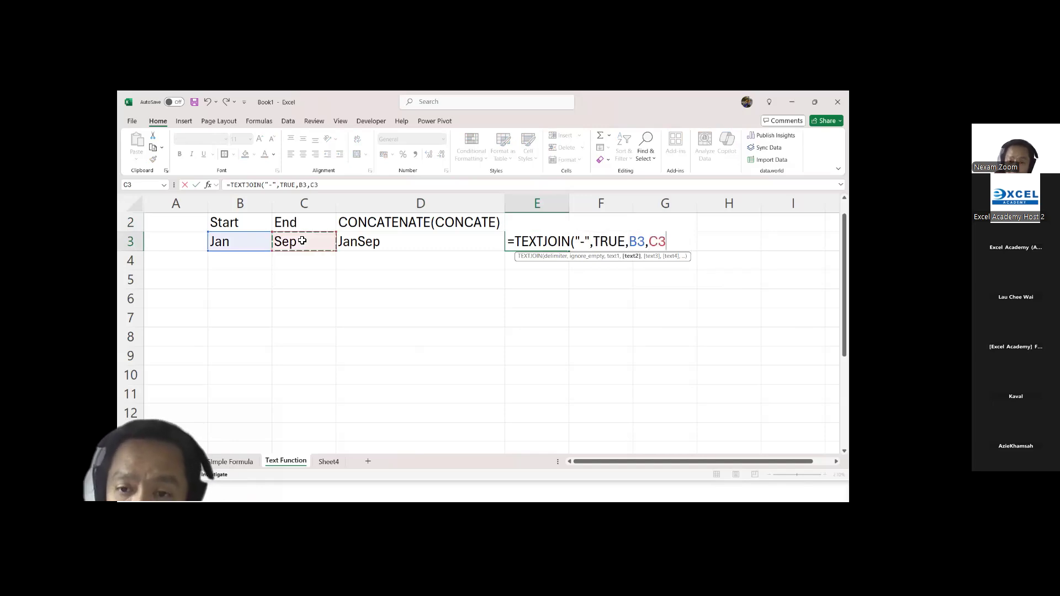
key("Return")
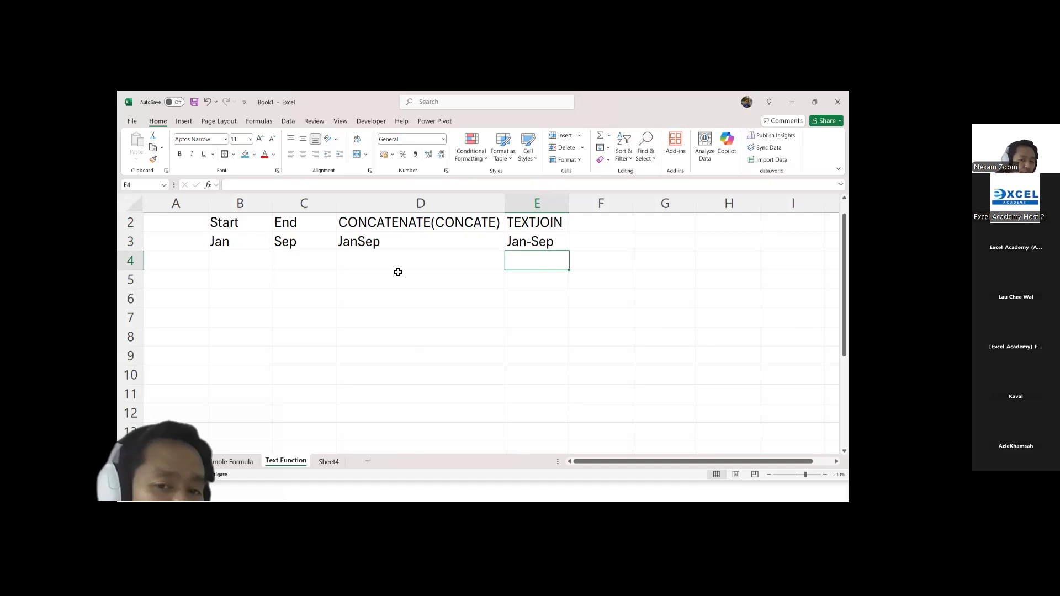
left_click(369, 264)
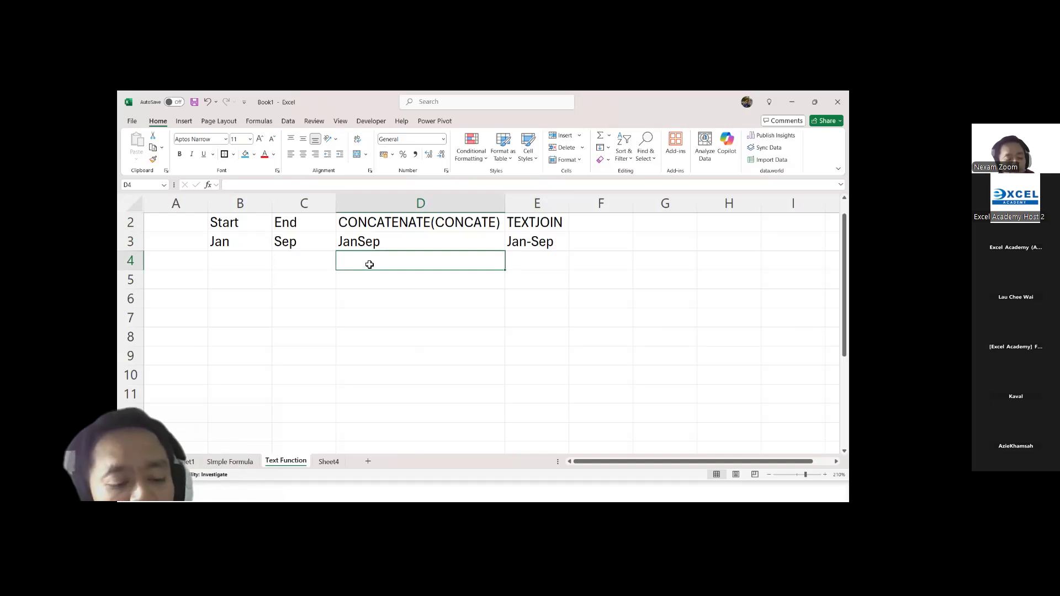
Step: Switch to the presentation, advance to the slide on the LEFT, RIGHT, and MID functions, and return to the Excel workbook
key("alt+Tab")
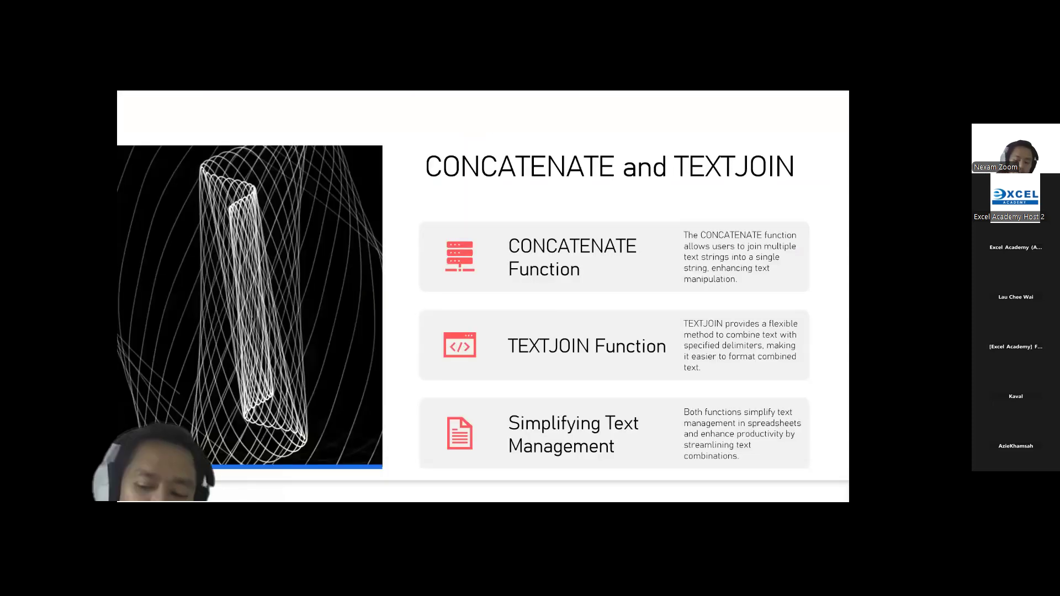
key("Right")
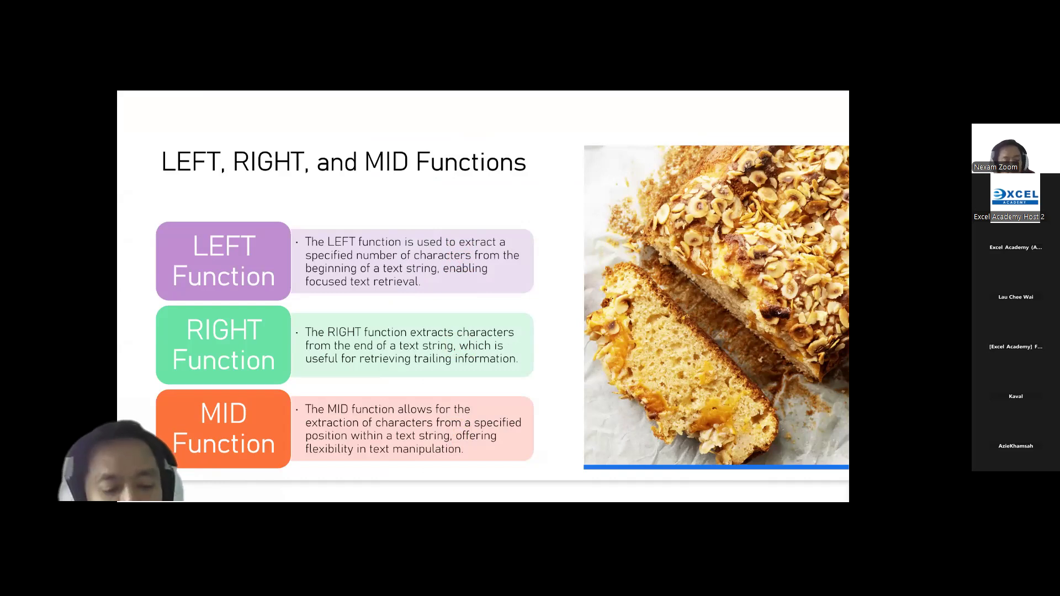
key("alt+Tab")
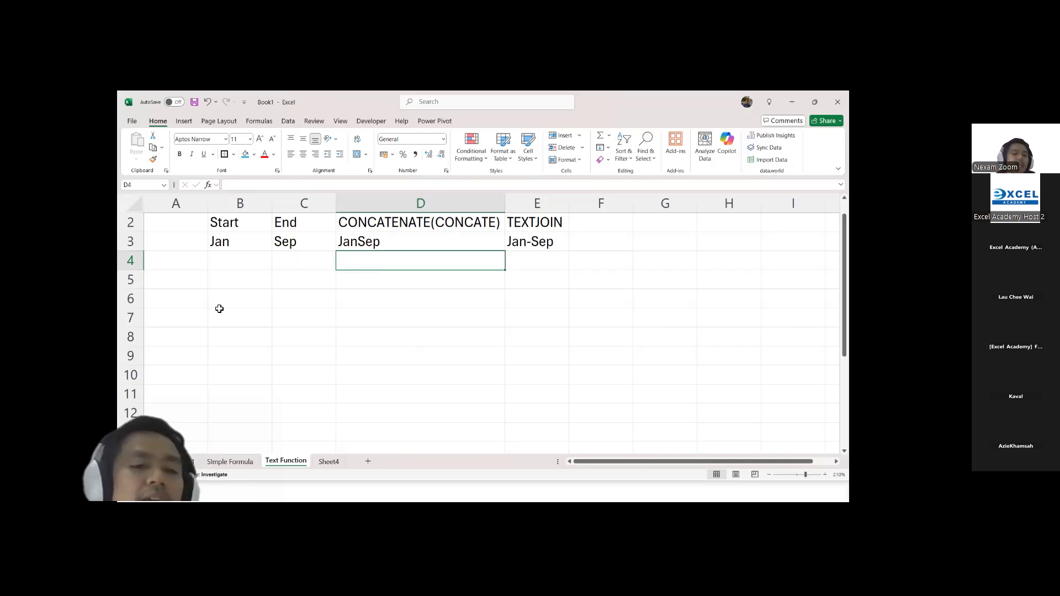
Step: Enter JanFebMar in B5 and widen column B to fit the text
left_click(226, 274)
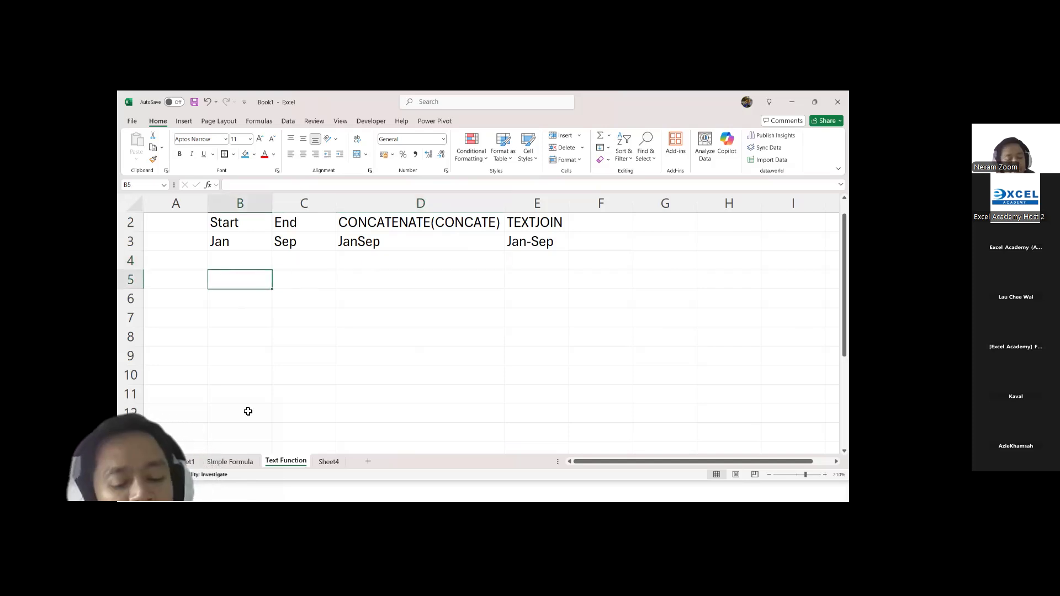
type("Jan")
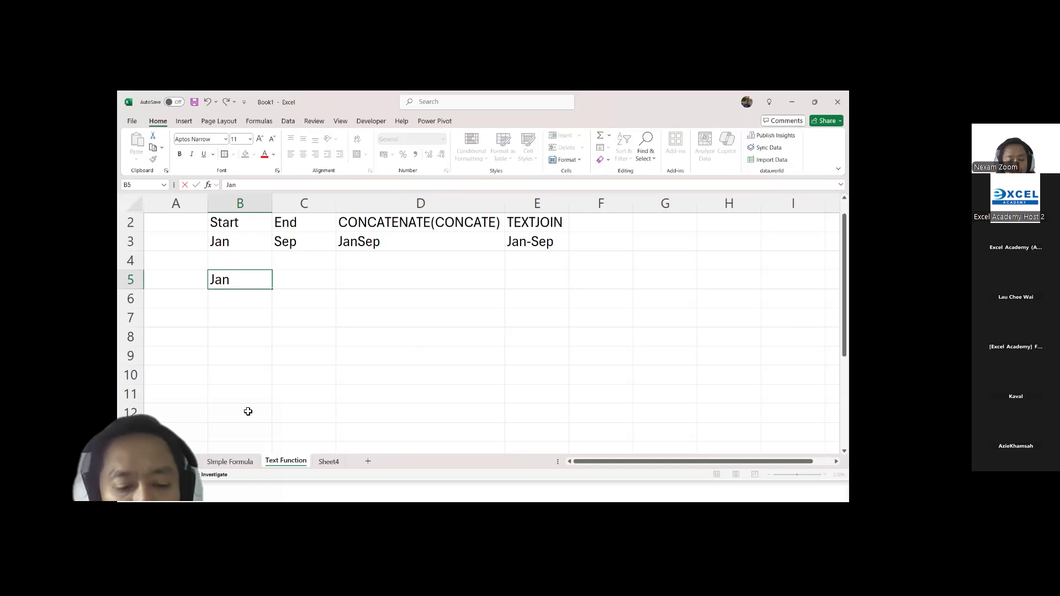
type("FEB")
key("BackSpace")
key("BackSpace")
type("ebMar")
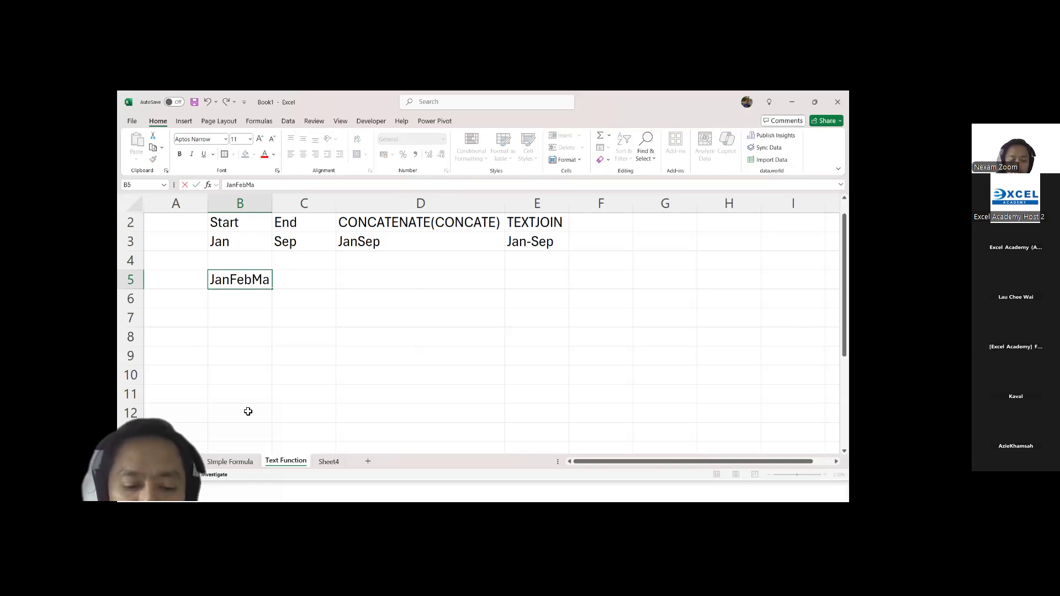
double_click(274, 202)
left_click(254, 283)
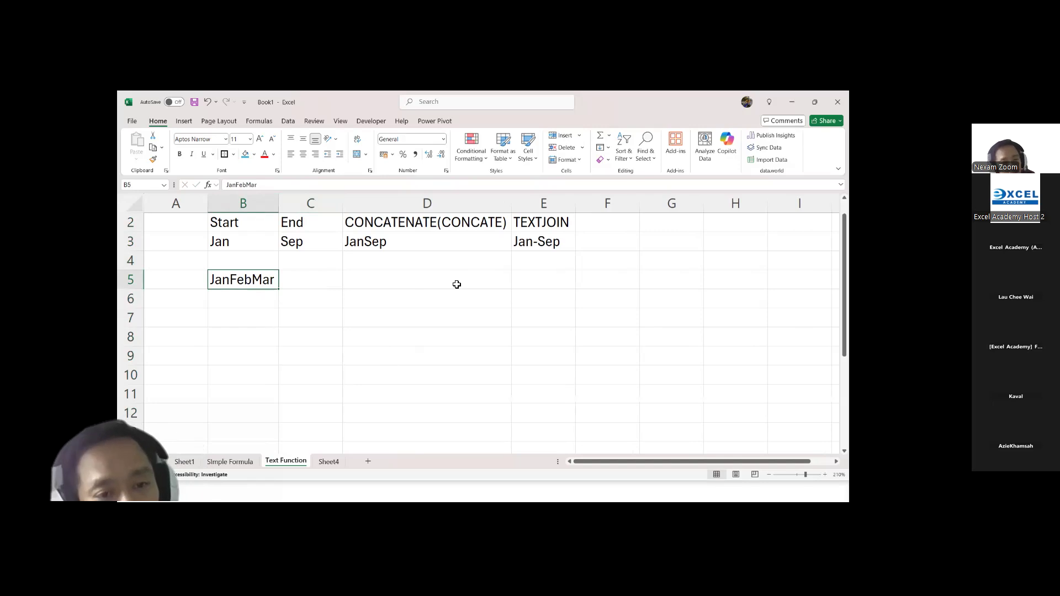
left_click(395, 277)
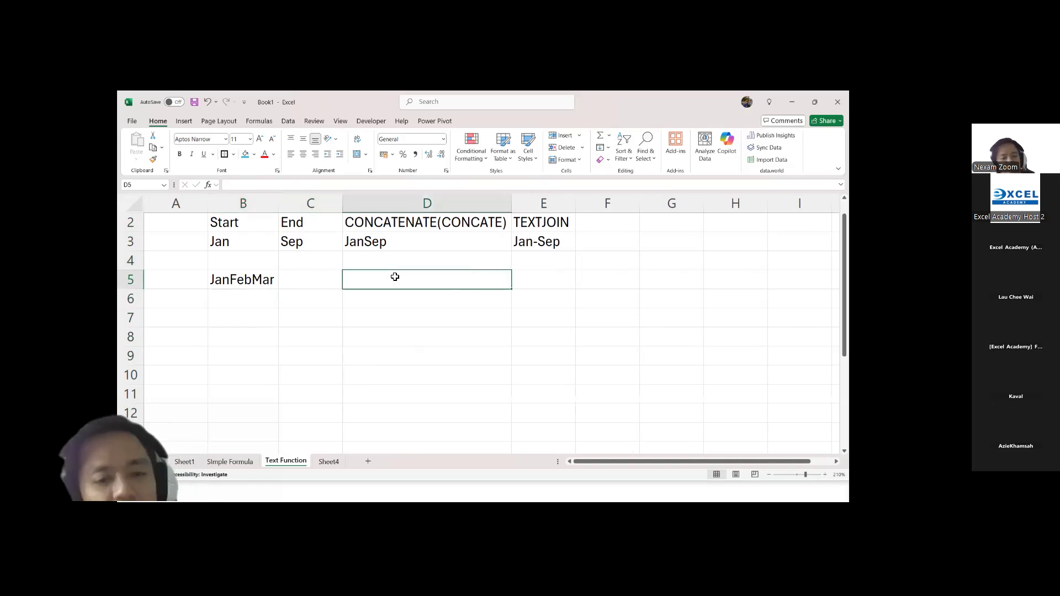
Step: Open the Text to Columns wizard for the text in B5 and close it without converting anything
left_click(255, 280)
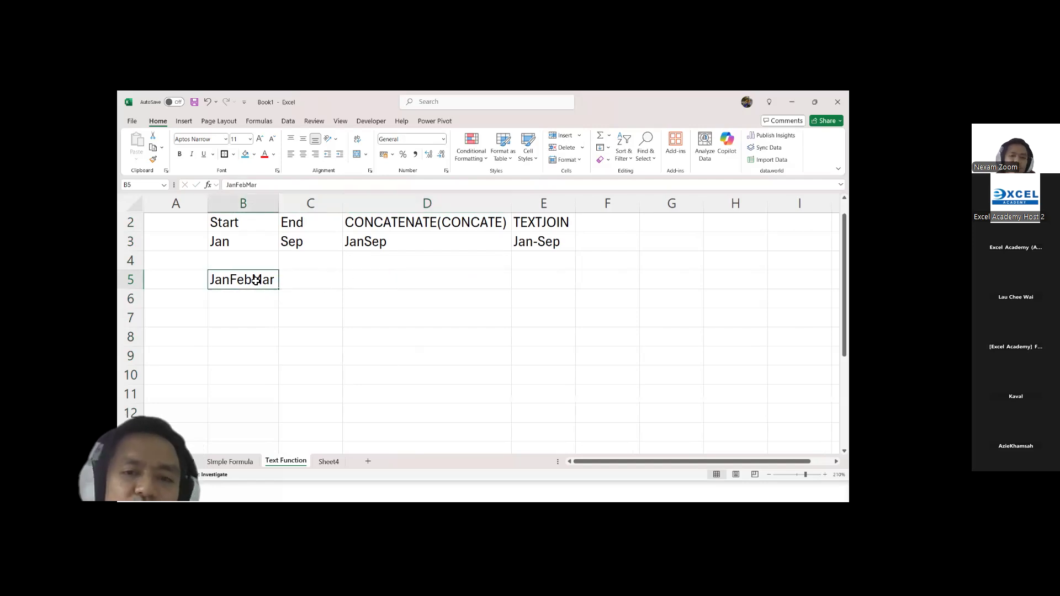
left_click(293, 125)
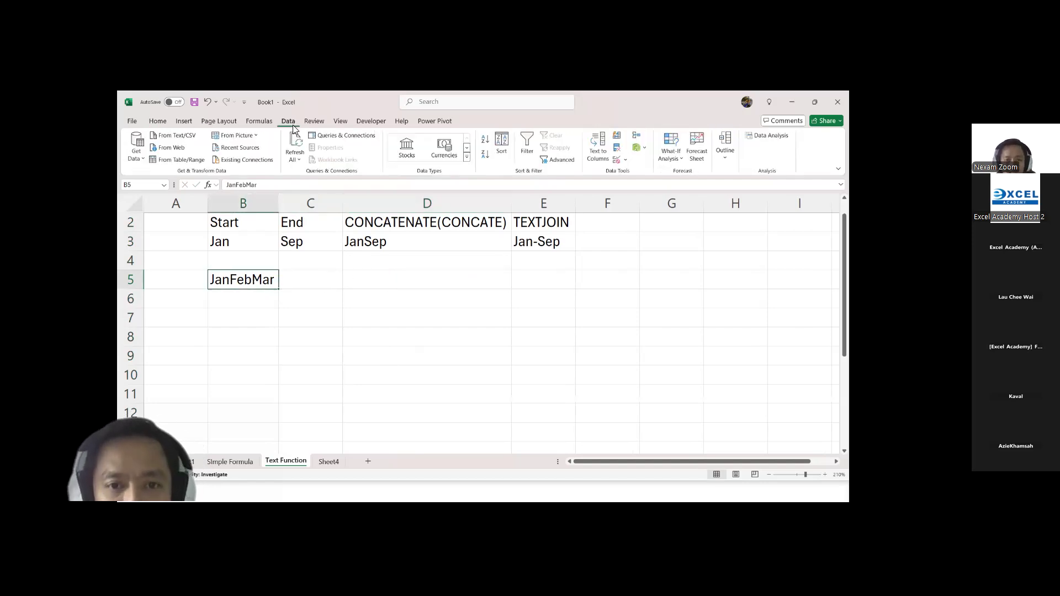
left_click(598, 152)
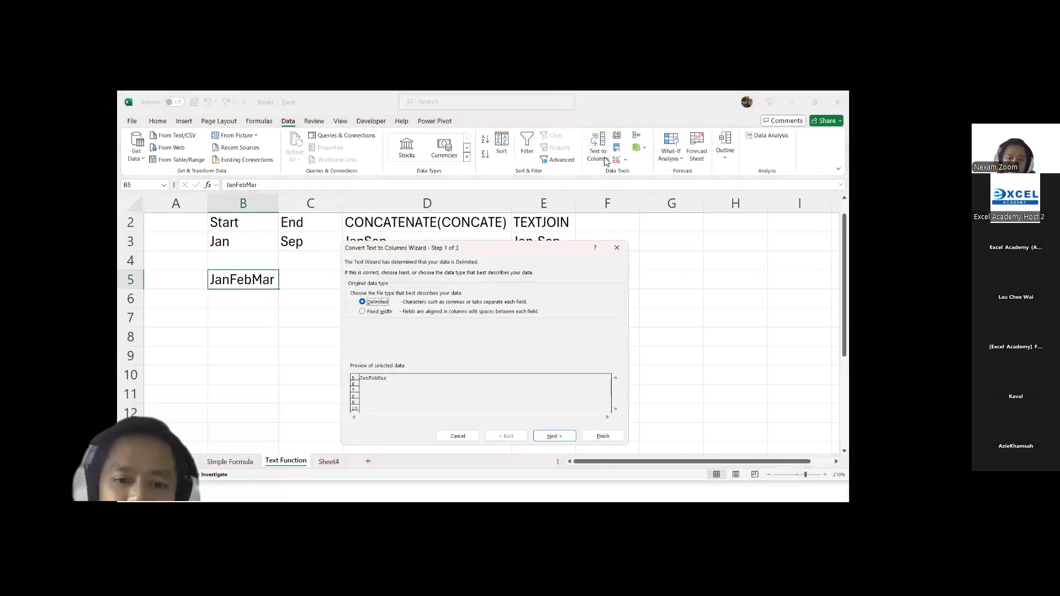
left_click(619, 251)
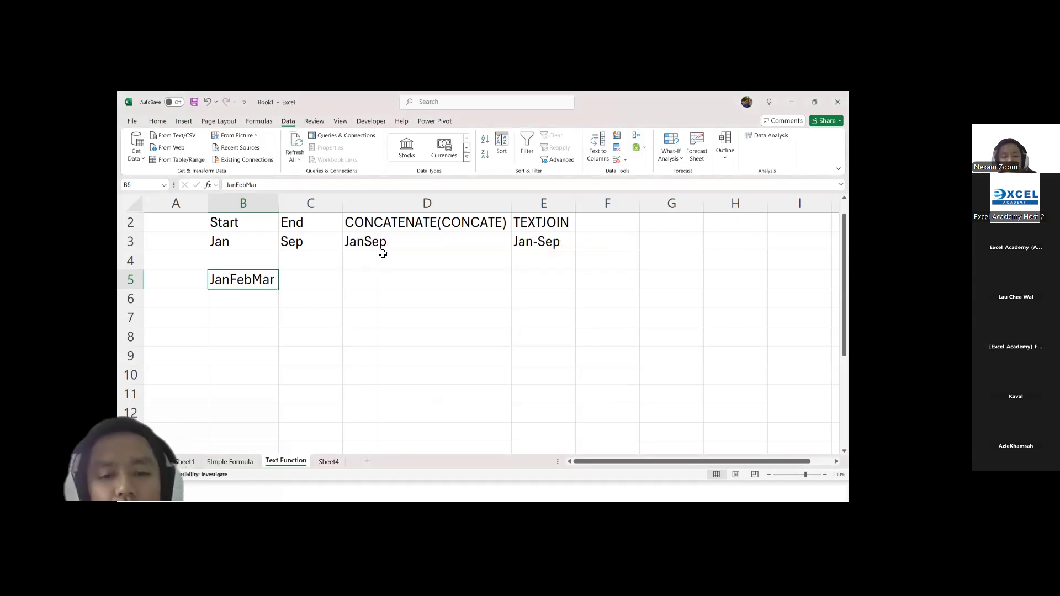
Step: Move the JanFebMar text from B5 down to B6
left_click(239, 317)
left_click(241, 305)
left_click_drag(241, 309, 241, 308)
Step: Enter =LEFT in C5 as a plain text heading
left_click(310, 276)
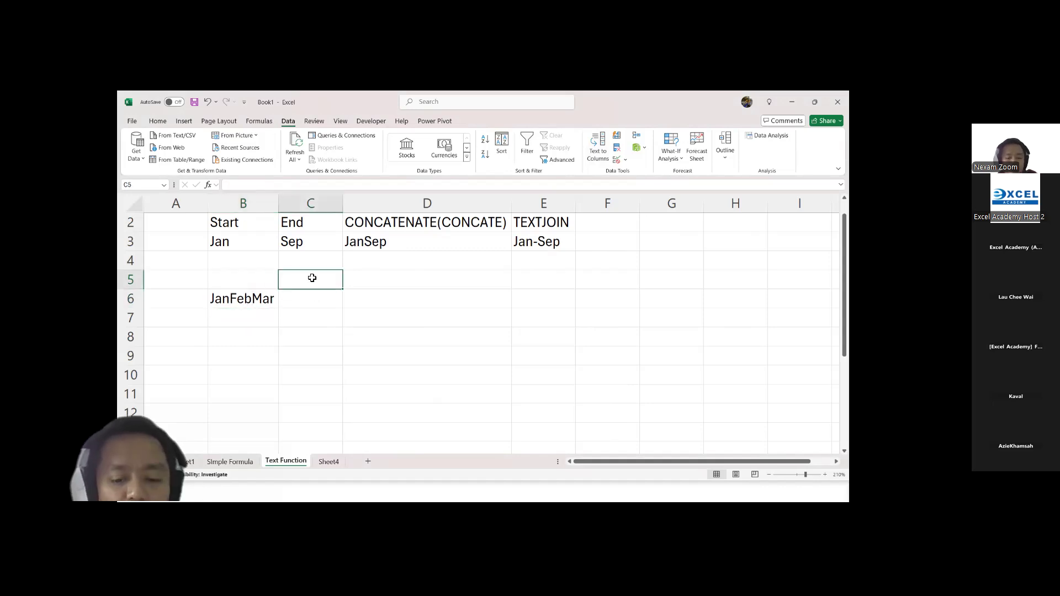
type("LEFT")
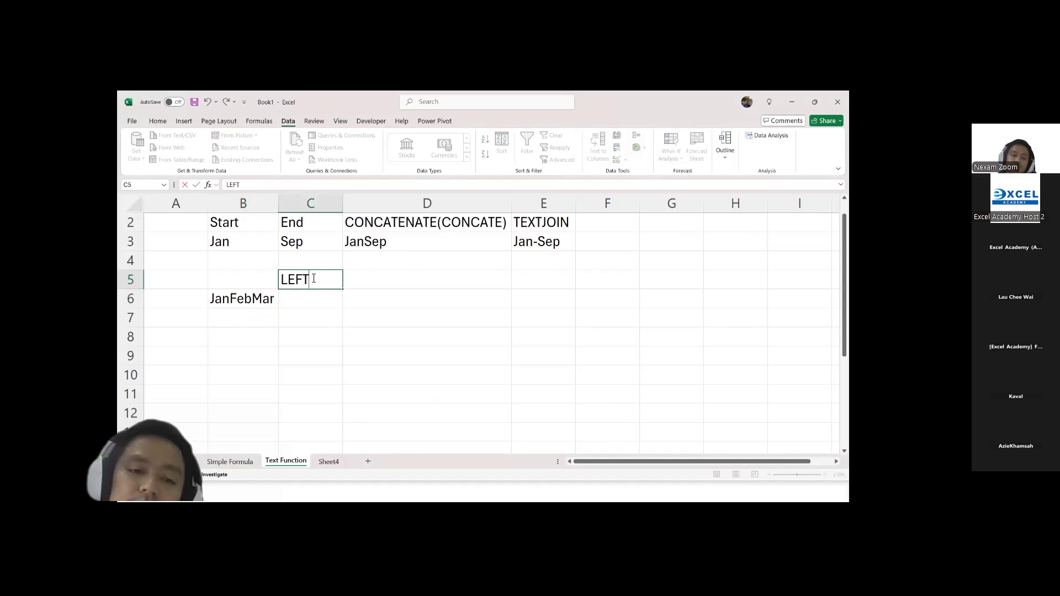
key("Tab")
left_click(312, 278)
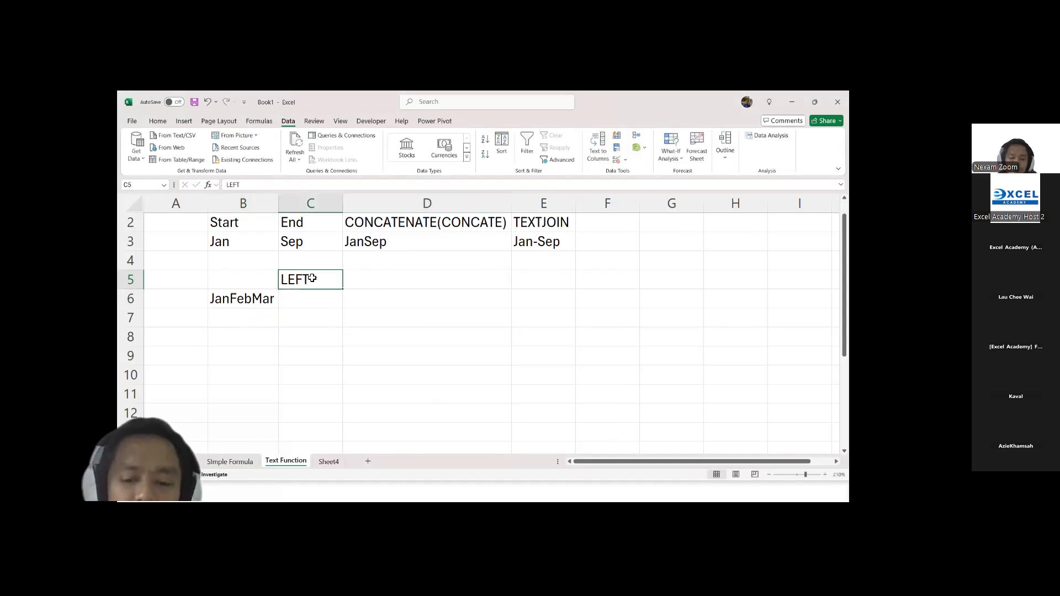
type("=LEFT")
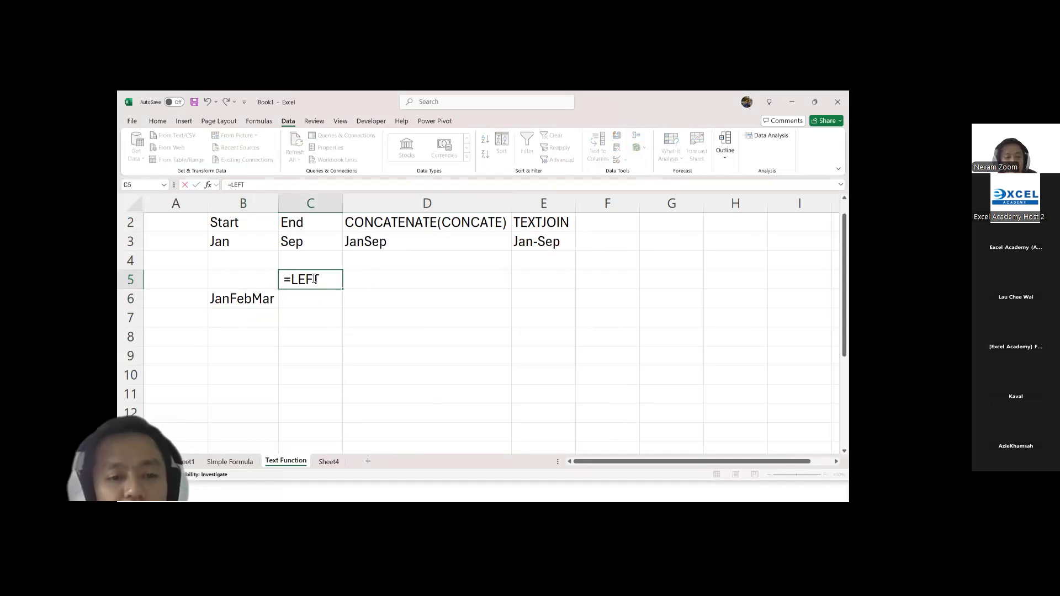
key("Tab")
Step: Add the plain text headings =MID in D5 and =RIGHT in E5
type("=MID")
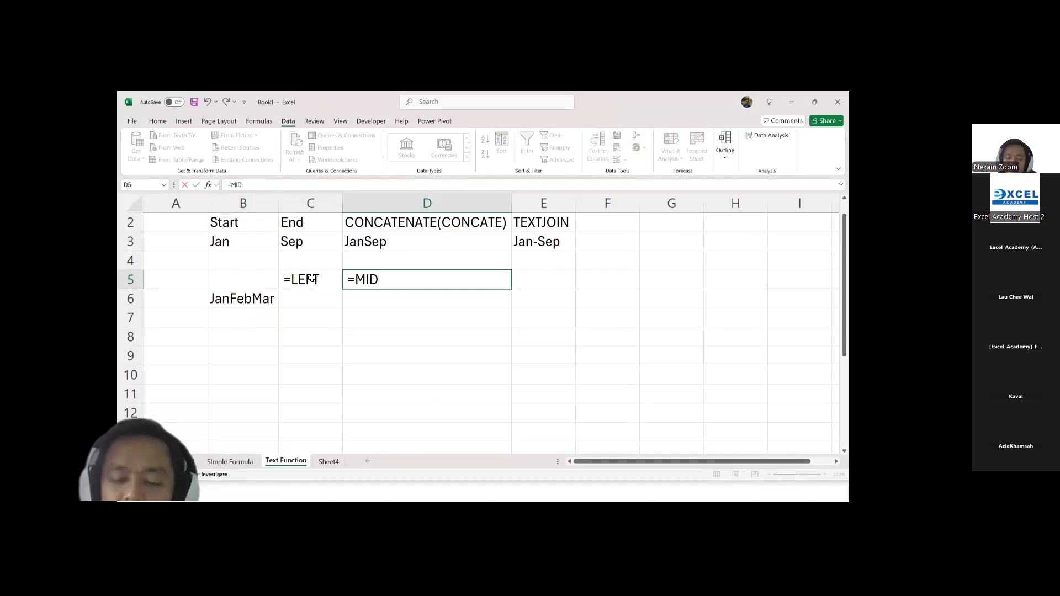
key("Tab")
type("=")
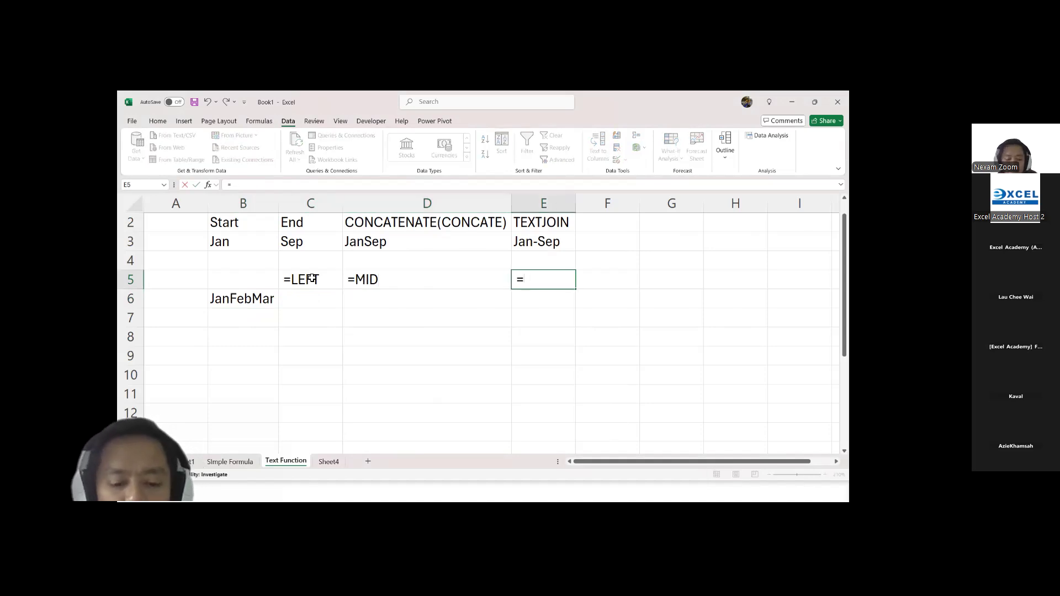
type("RIGHT")
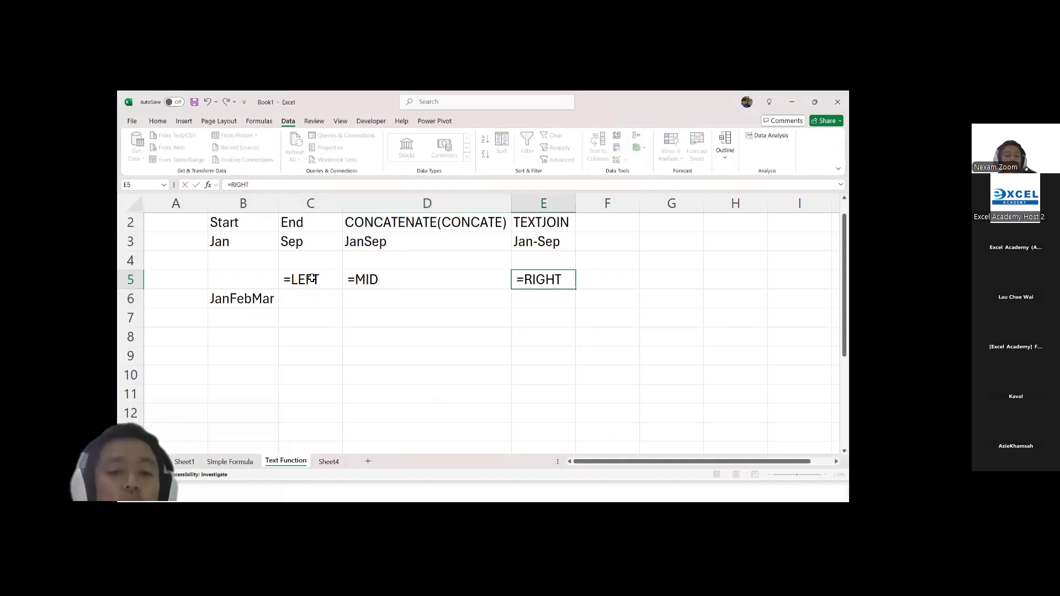
Step: Enter a LEFT formula in C6 that extracts the first 3 characters of B6
left_click(318, 299)
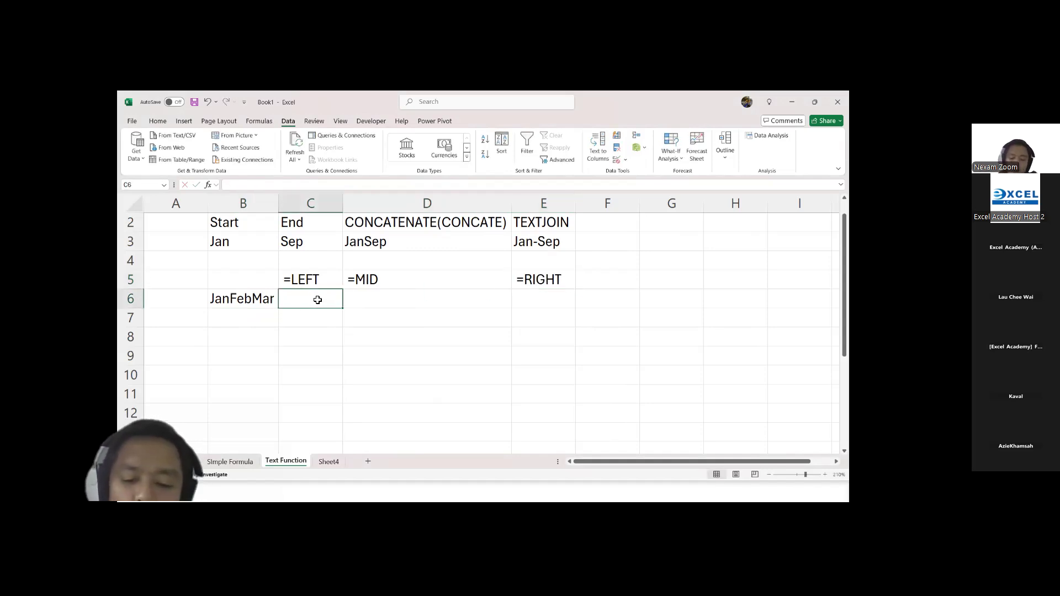
type("=left")
key("Tab")
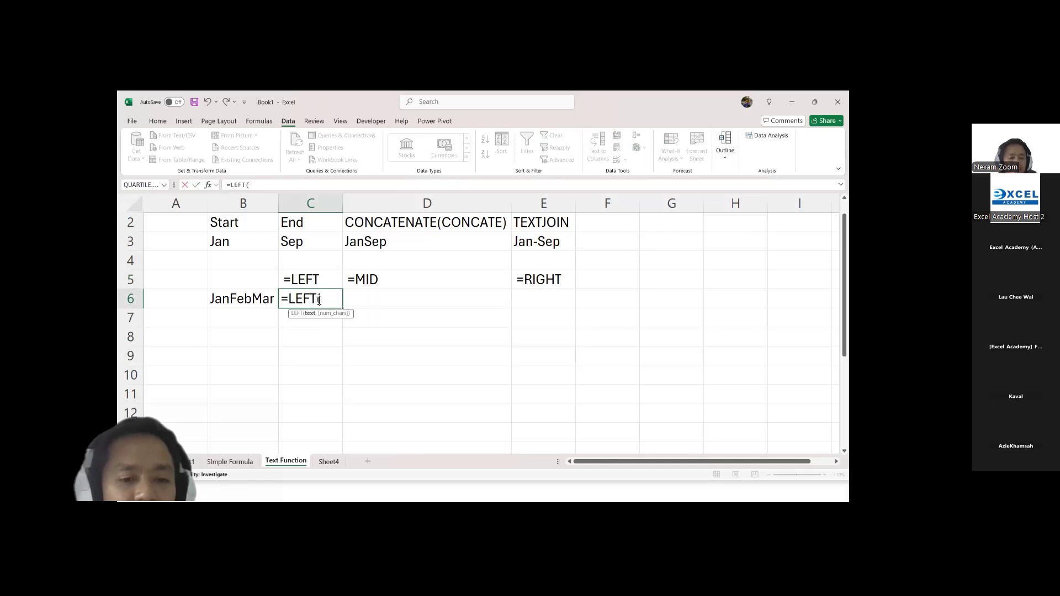
left_click(242, 300)
type(",")
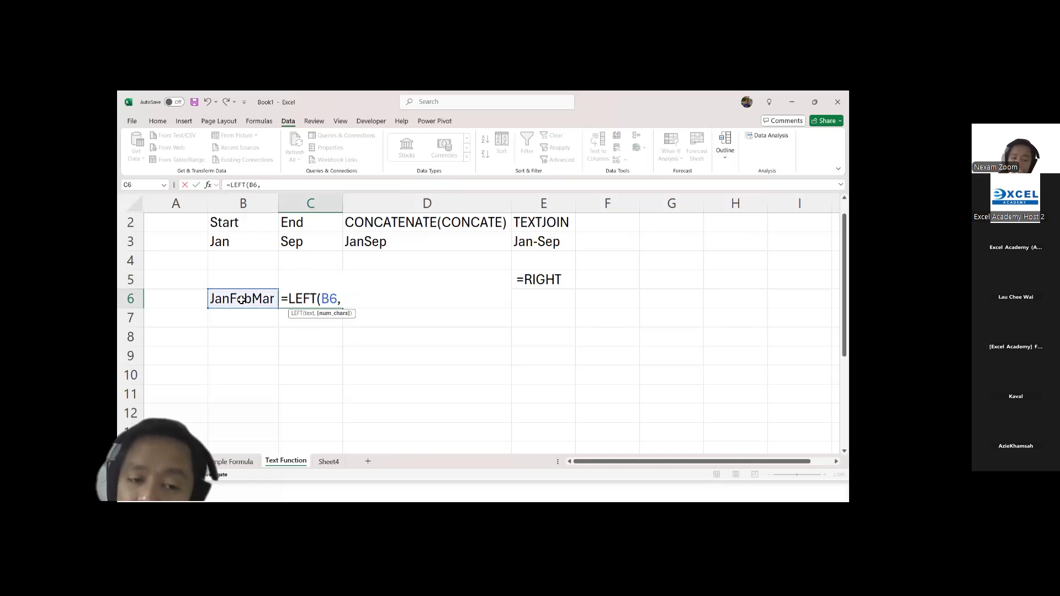
type("3")
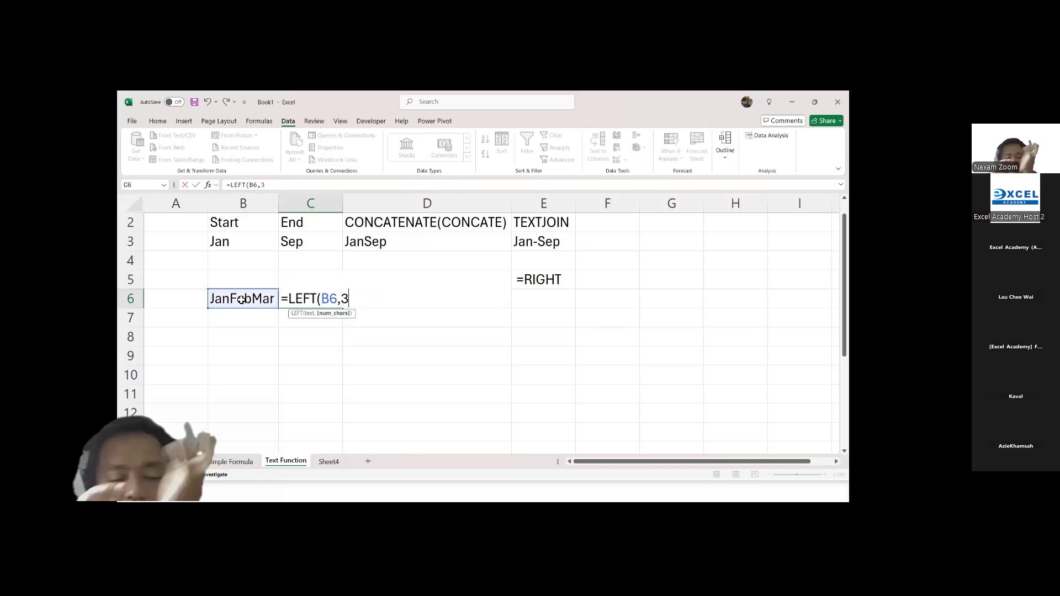
key("Return")
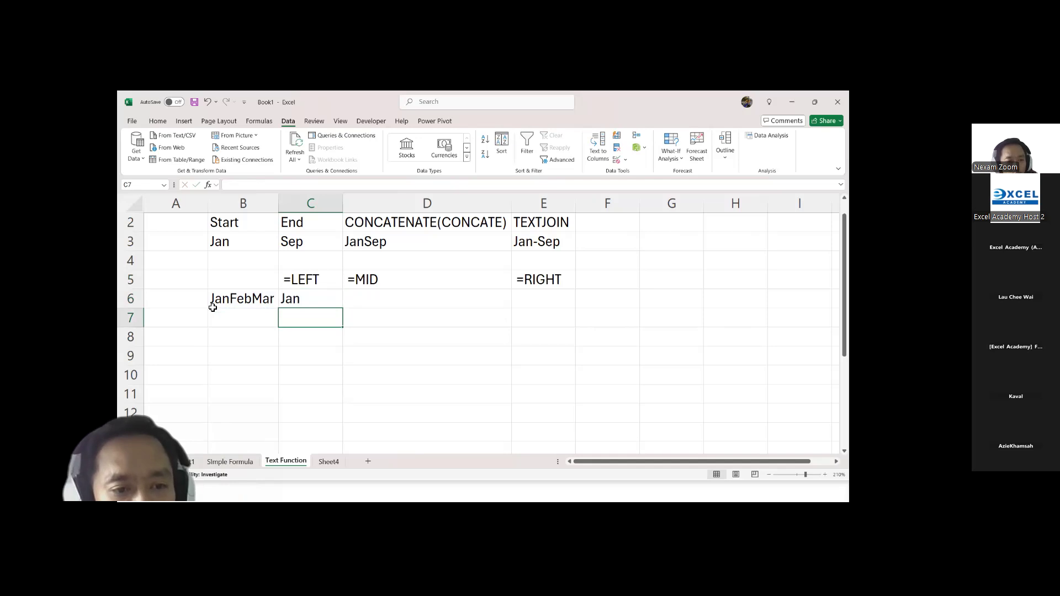
Step: Enter a MID formula in D6 that extracts 3 characters from B6 starting at character 4
left_click(372, 296)
type("=jmi")
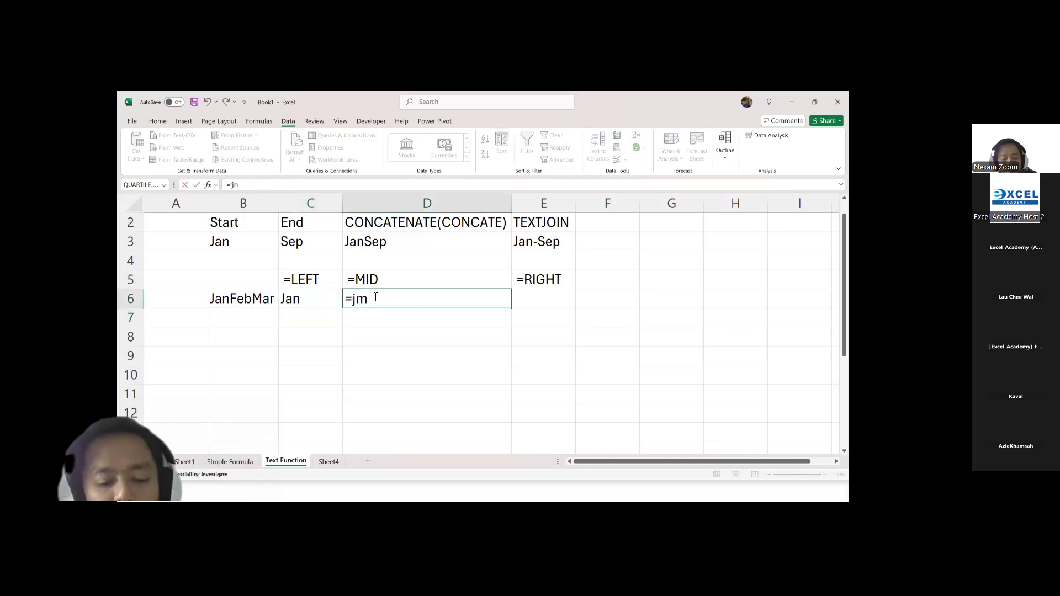
key("BackSpace")
key("BackSpace")
key("BackSpace")
type("mid")
key("Tab")
left_click(243, 299)
type(",")
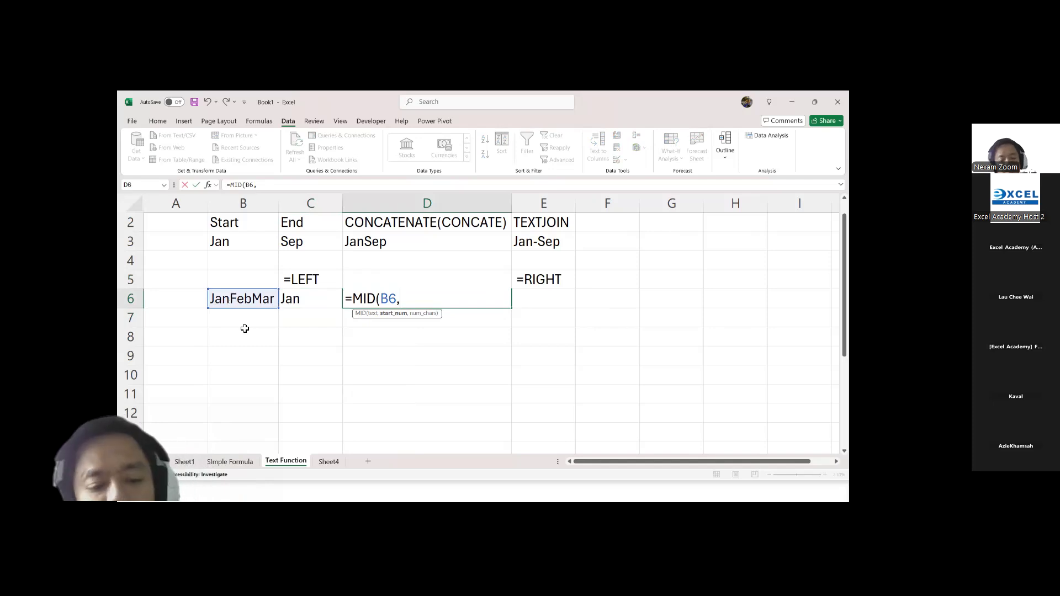
type("4,")
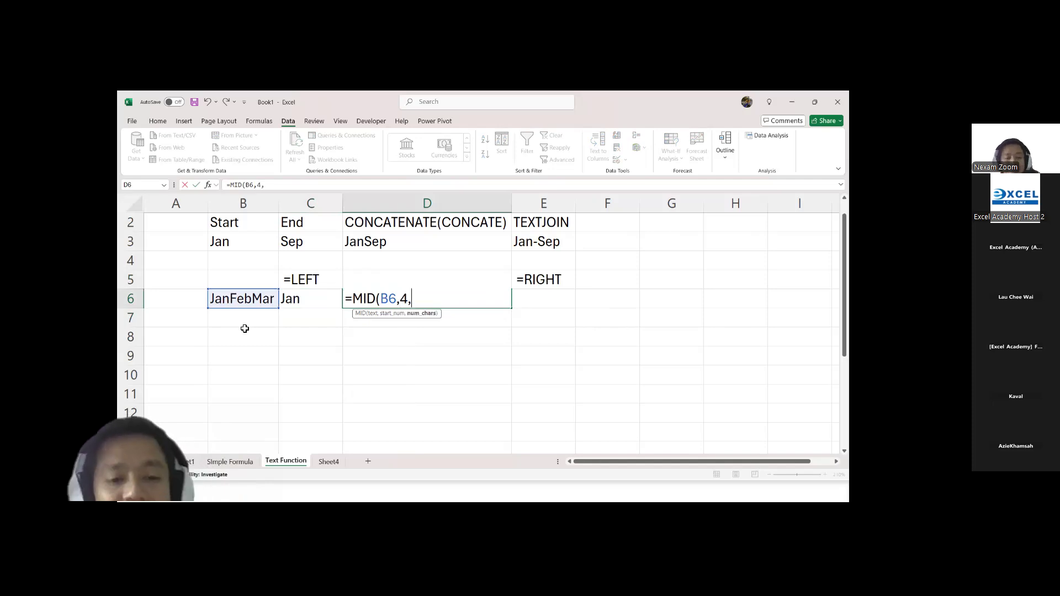
type("3")
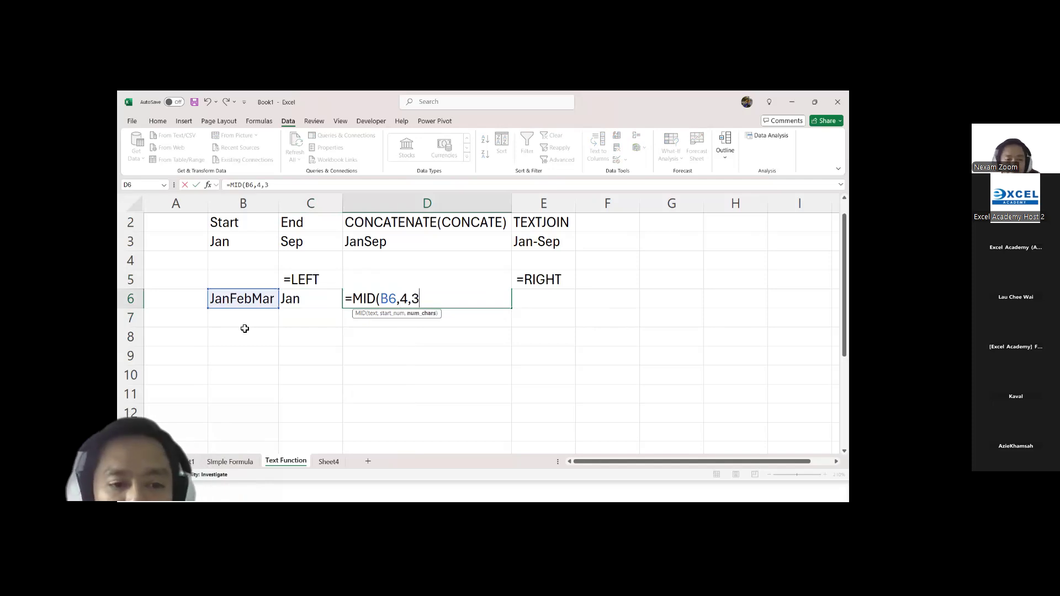
key("Return")
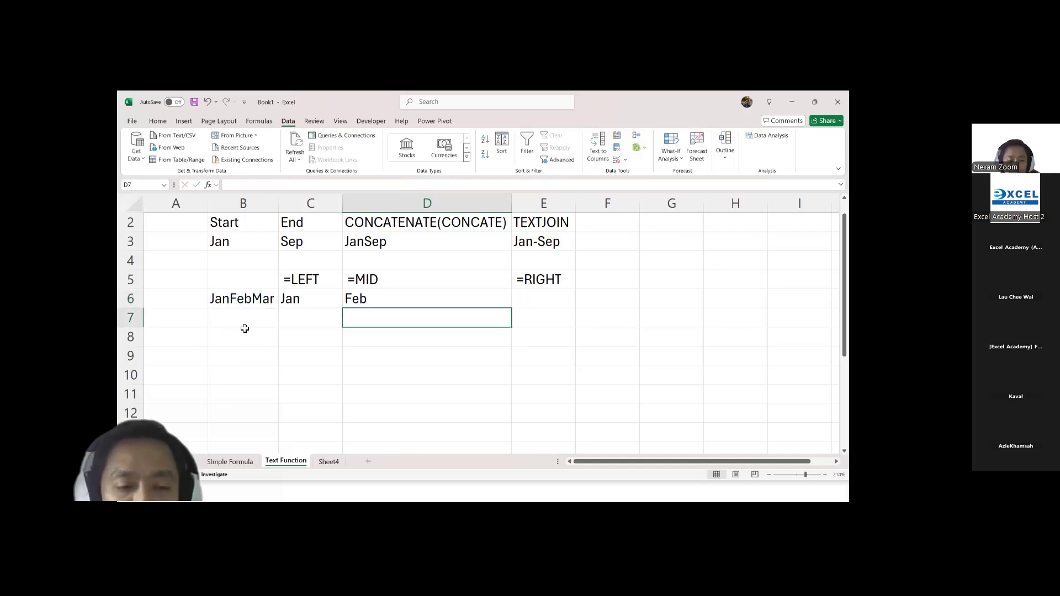
Step: Enter a RIGHT formula in E6 that extracts the last 3 characters of B6
left_click(545, 299)
type("=right")
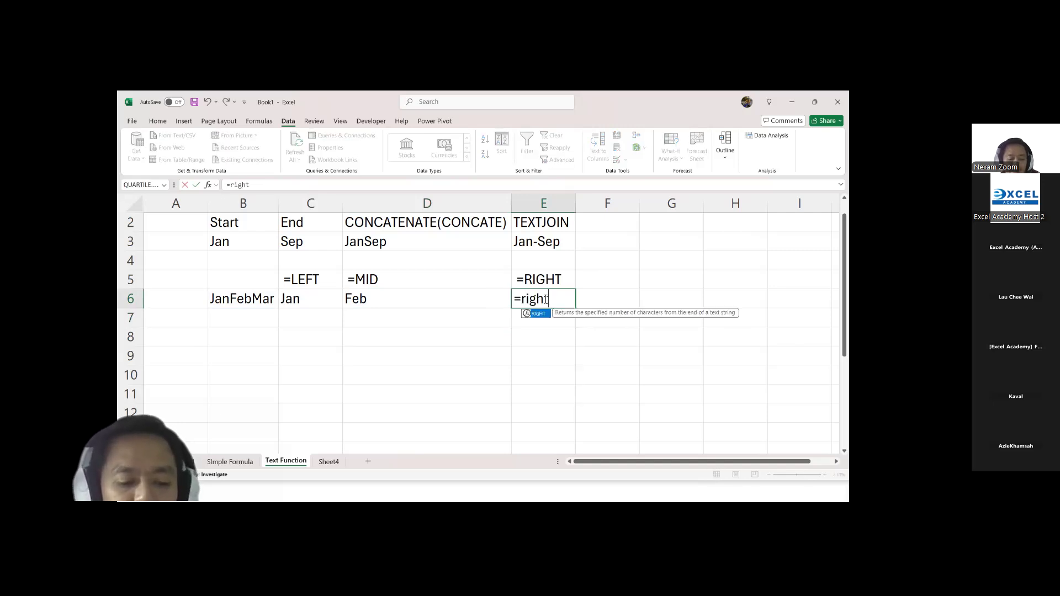
key("Tab")
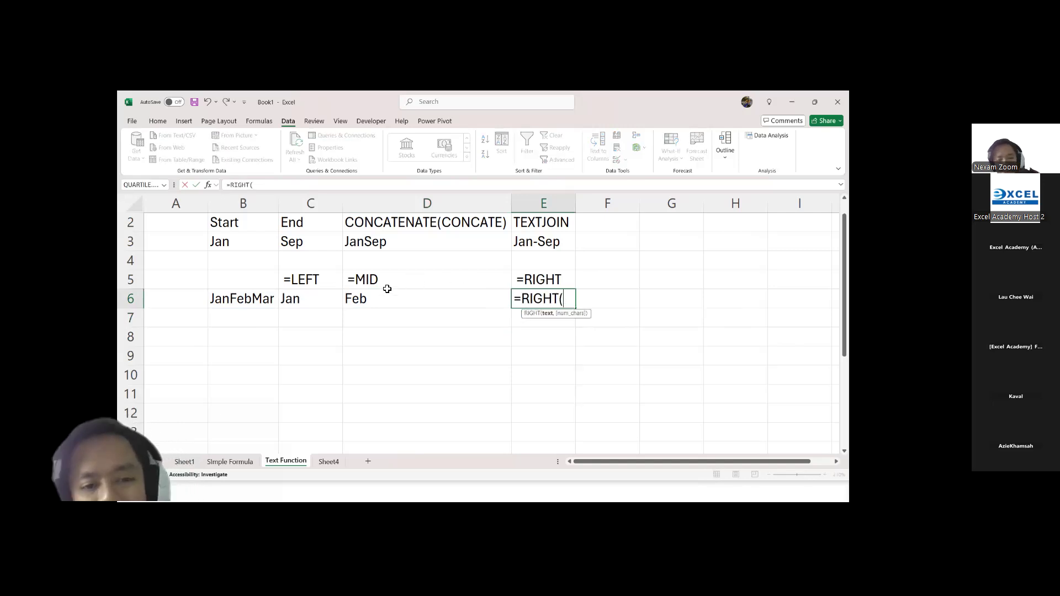
left_click(258, 298)
type(",3")
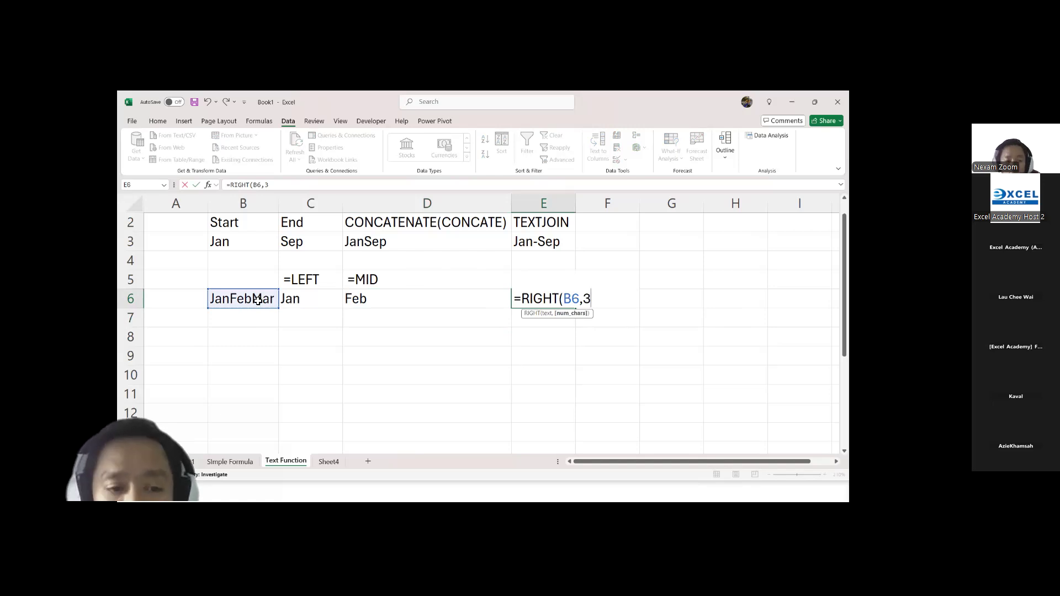
key("Return")
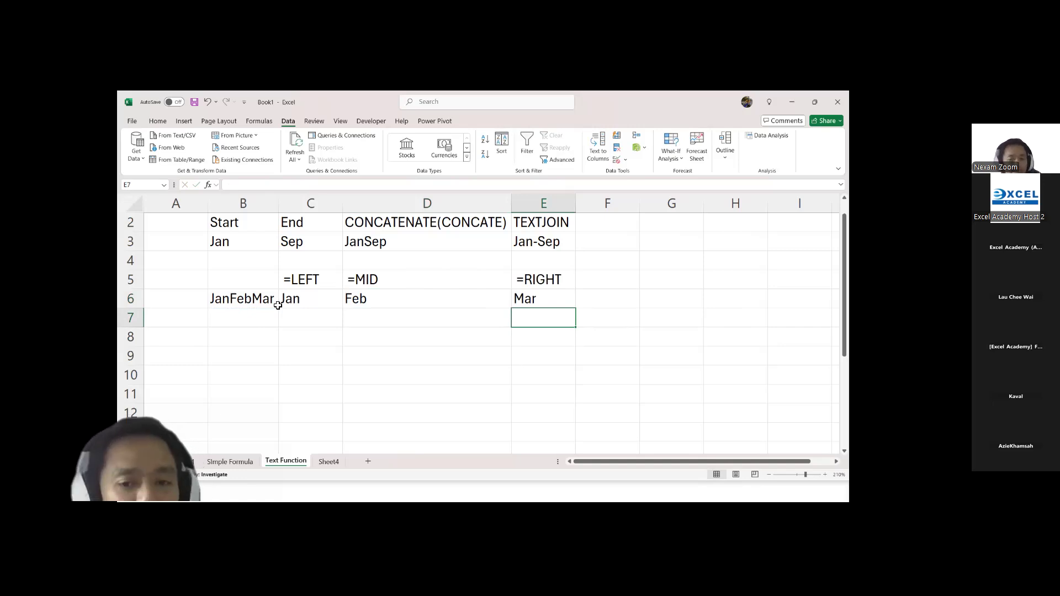
Step: Switch to the presentation, advance to the slide on the UPPER, LOWER, and PROPER functions, and return to the Excel workbook
left_click(276, 304)
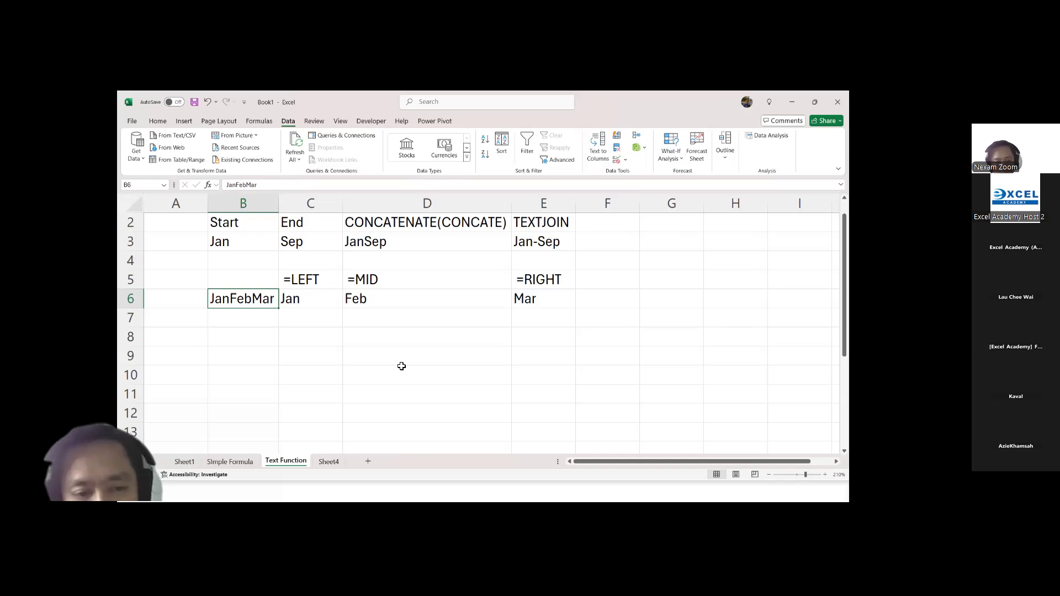
key("alt+Tab")
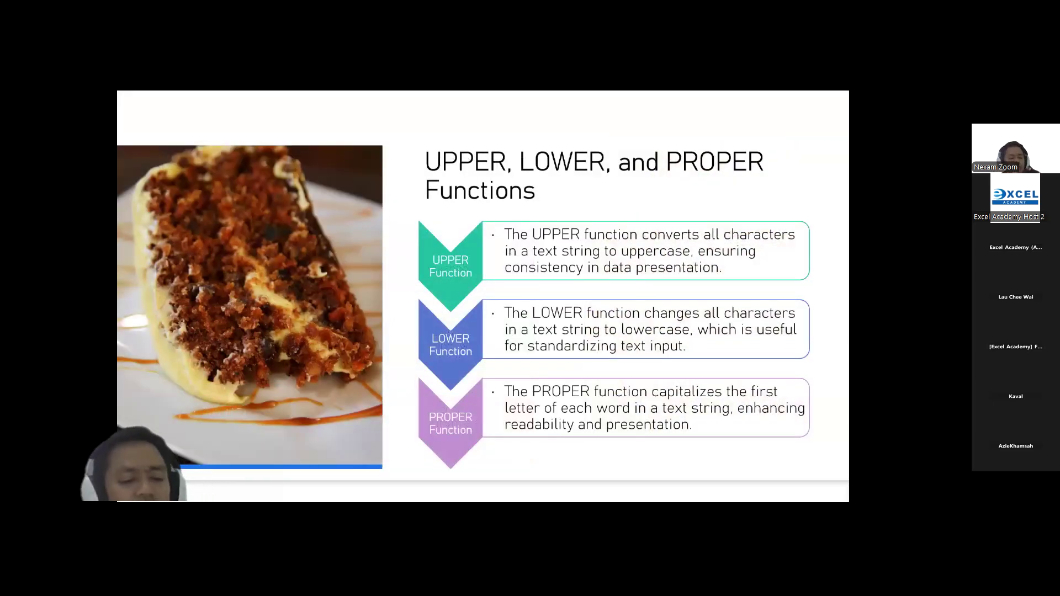
key("alt+Tab")
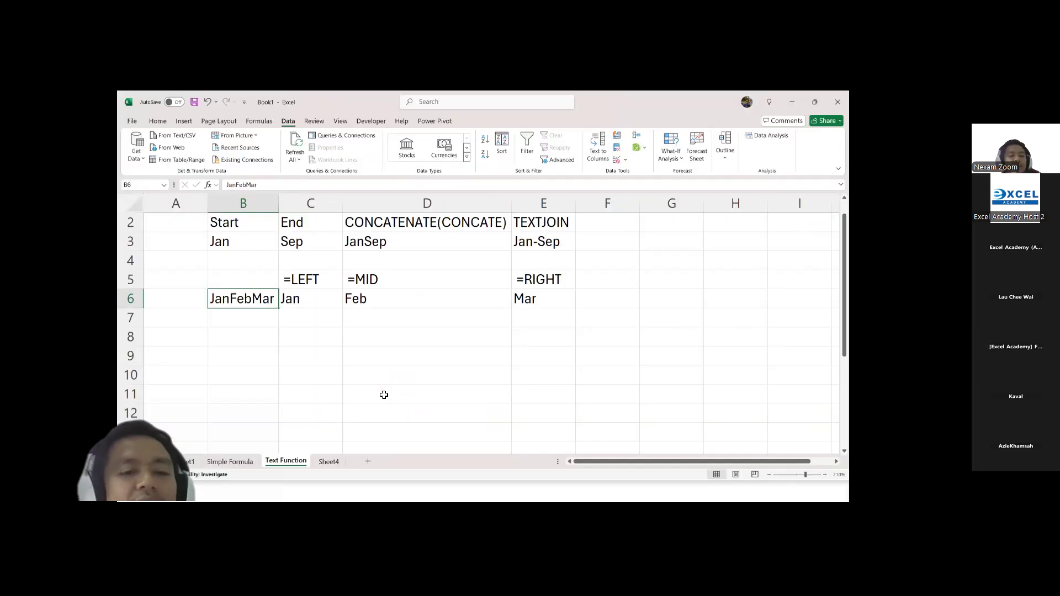
Step: Enter the plain text headings =UPPER in C8, =LOWER in D8, and =PROPER in E8
left_click(318, 335)
type("=UP")
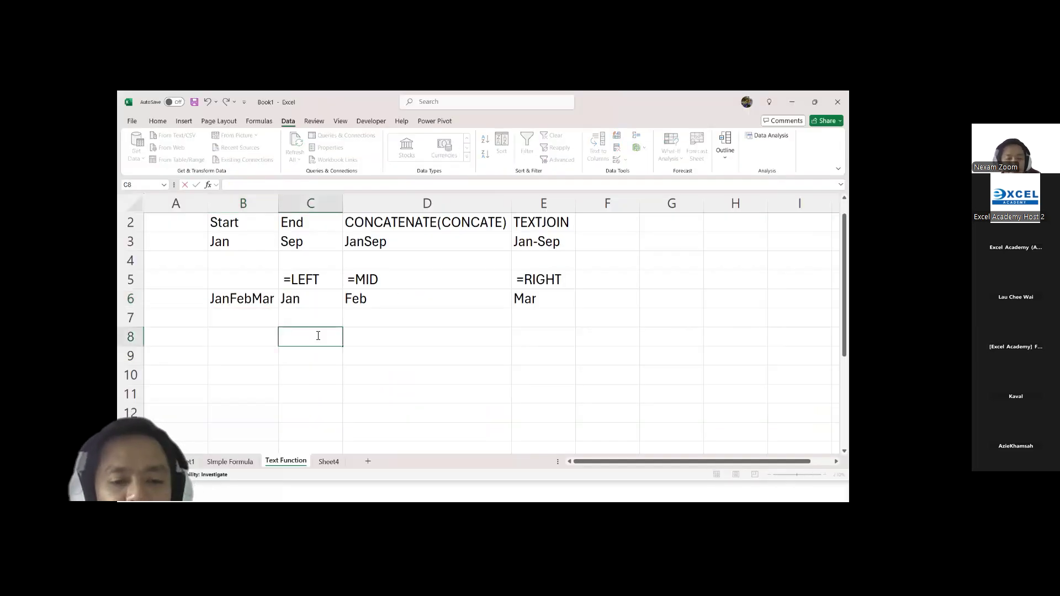
type("PER")
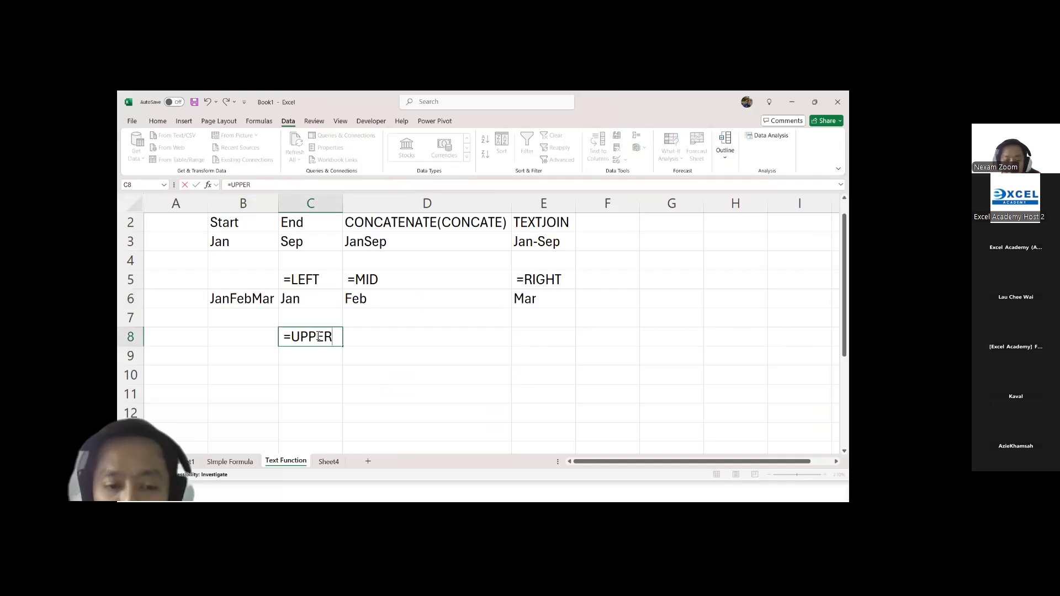
key("Tab")
type("=")
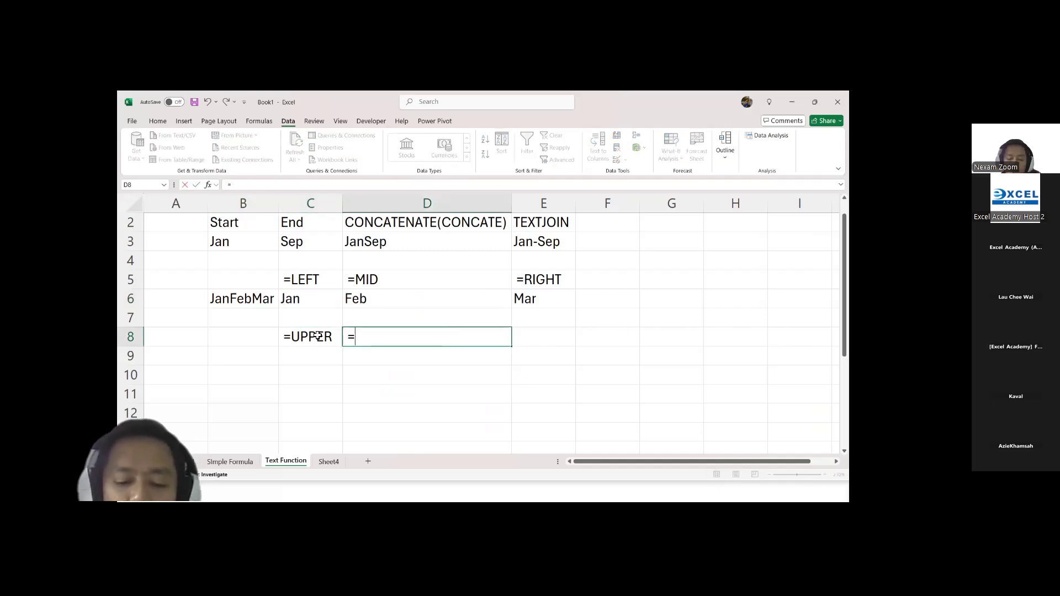
type("LOWER")
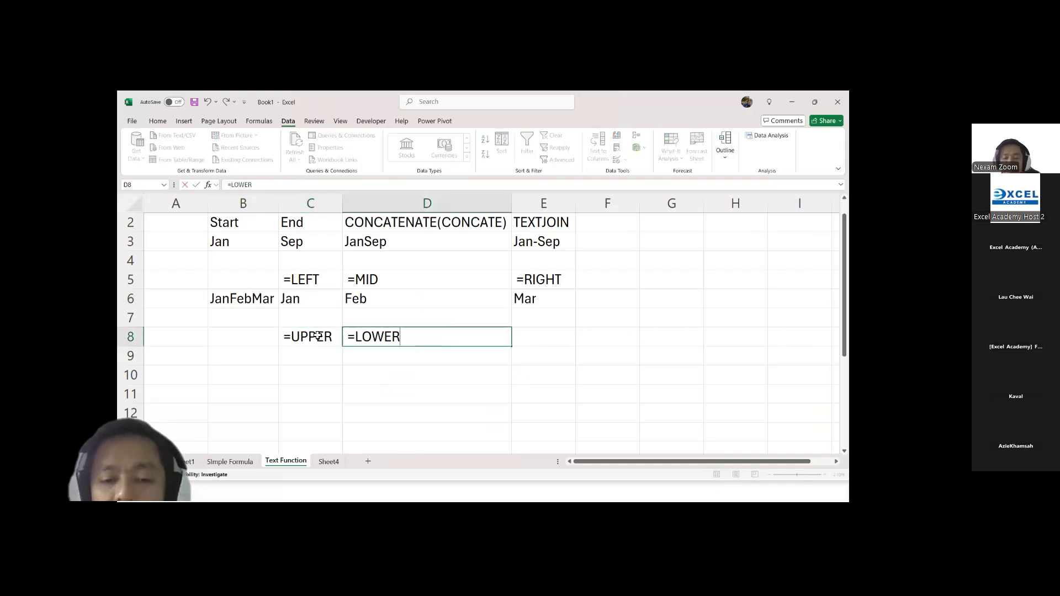
key("Tab")
type("=")
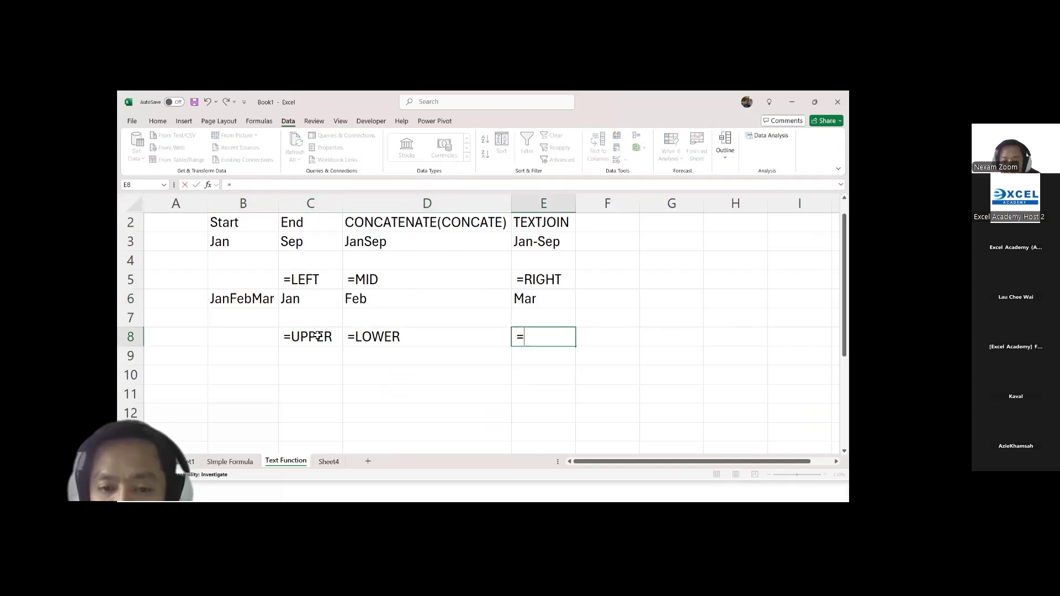
type("PROPER")
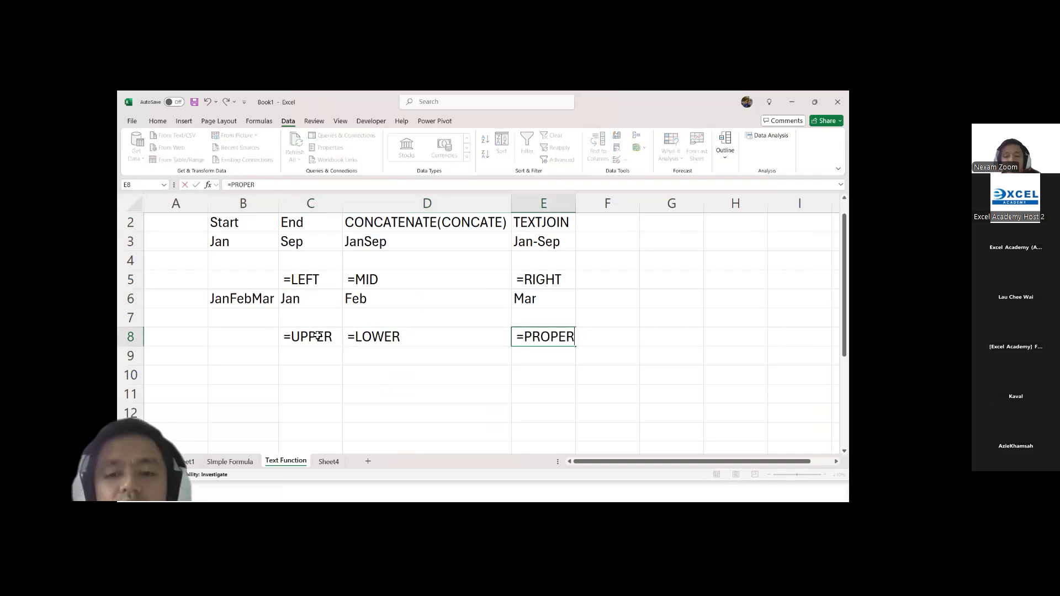
left_click(257, 360)
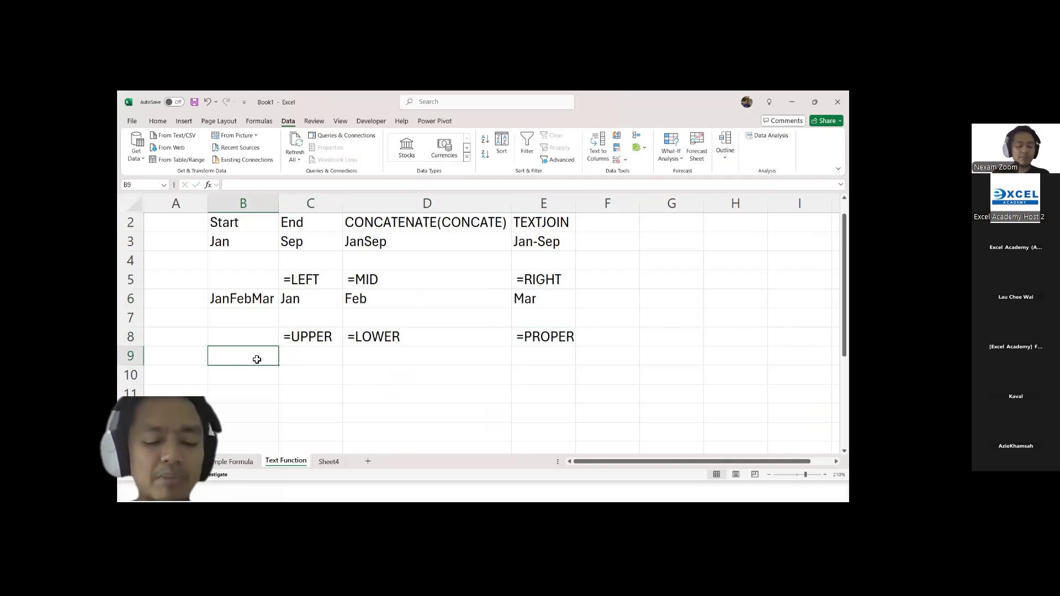
Step: Enter a sample full name with irregular capitalization in the middle word in cell B9
type("All")
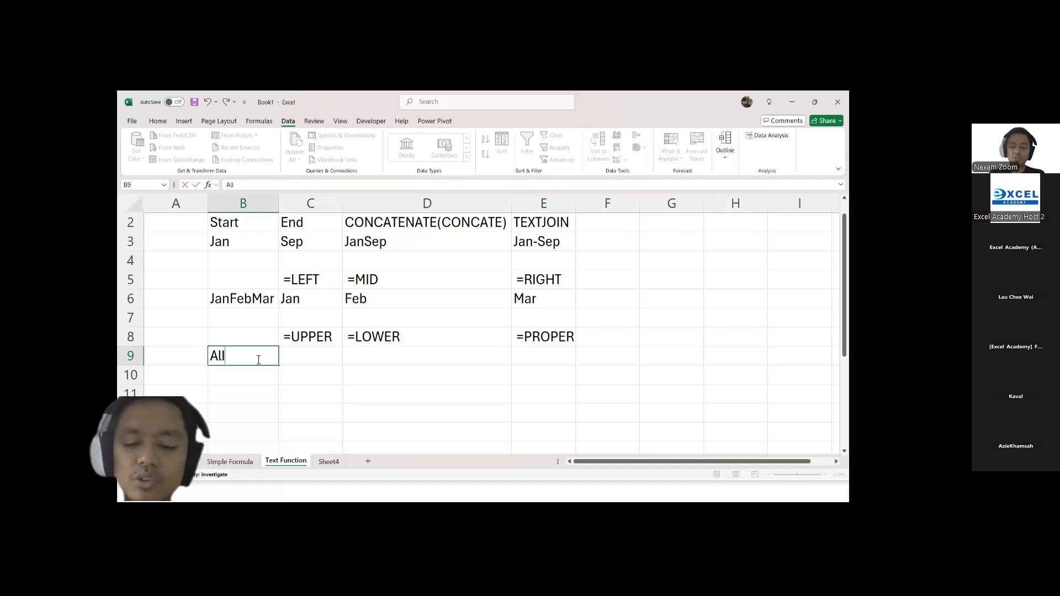
key("BackSpace")
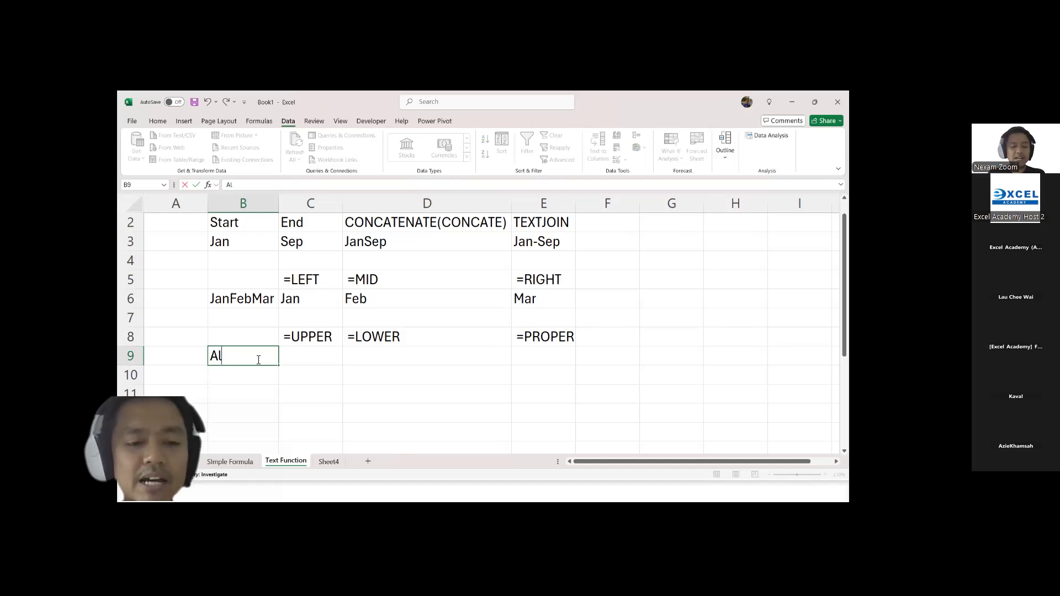
type("i")
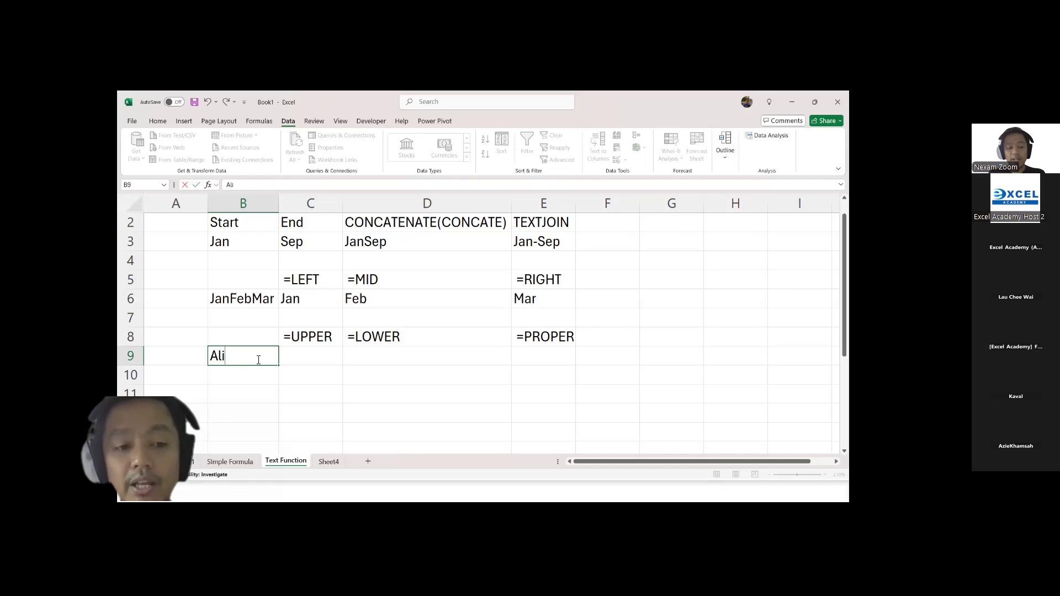
type(" B")
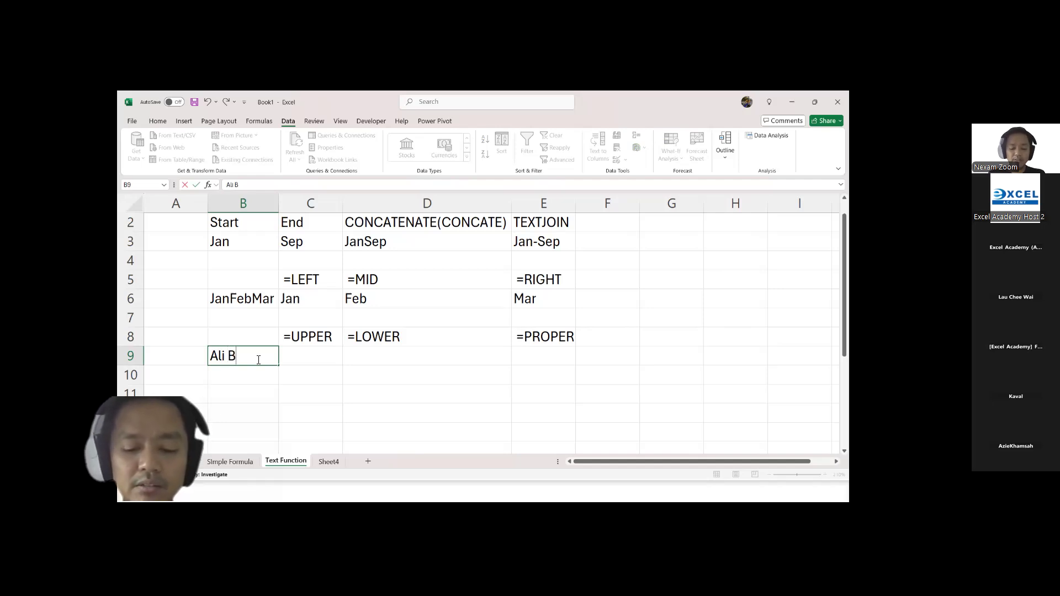
key("BackSpace")
type("bln")
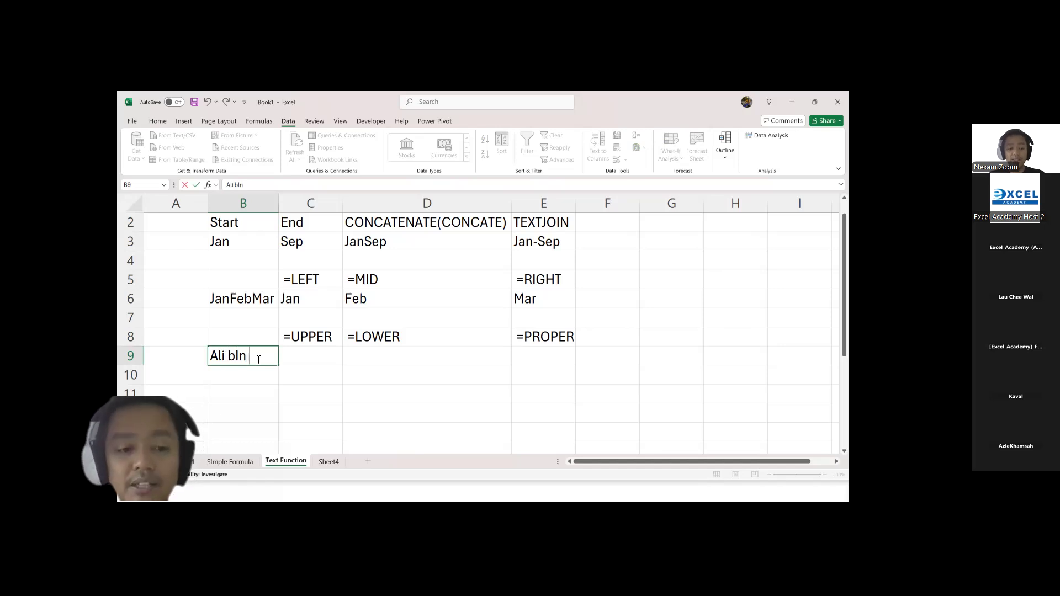
type(" Abu")
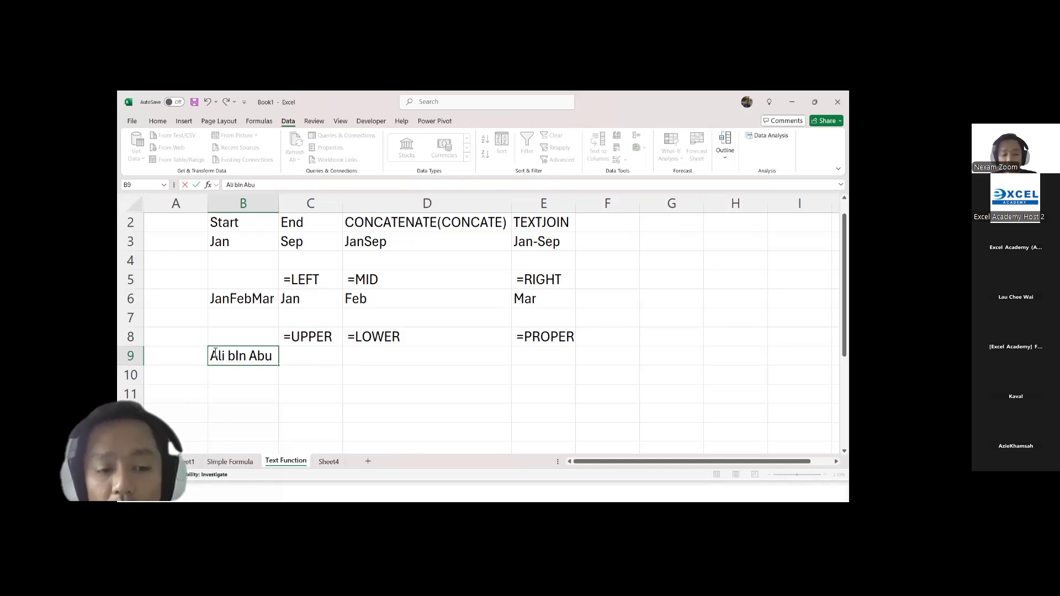
Step: Enter an UPPER formula in C9 that converts the text in B9, and autofit the width of column C
left_click(318, 363)
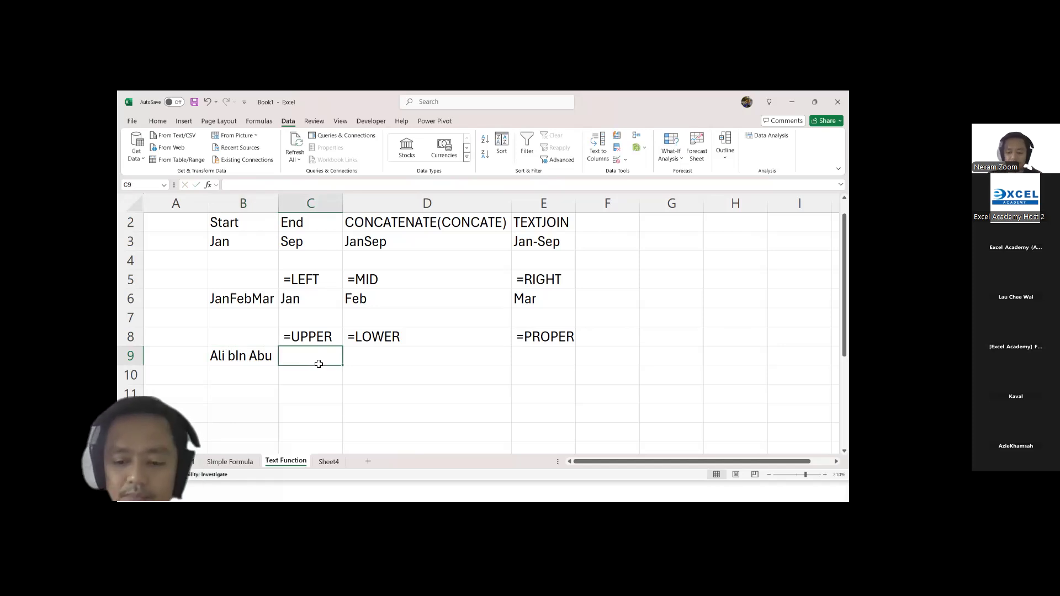
type("=")
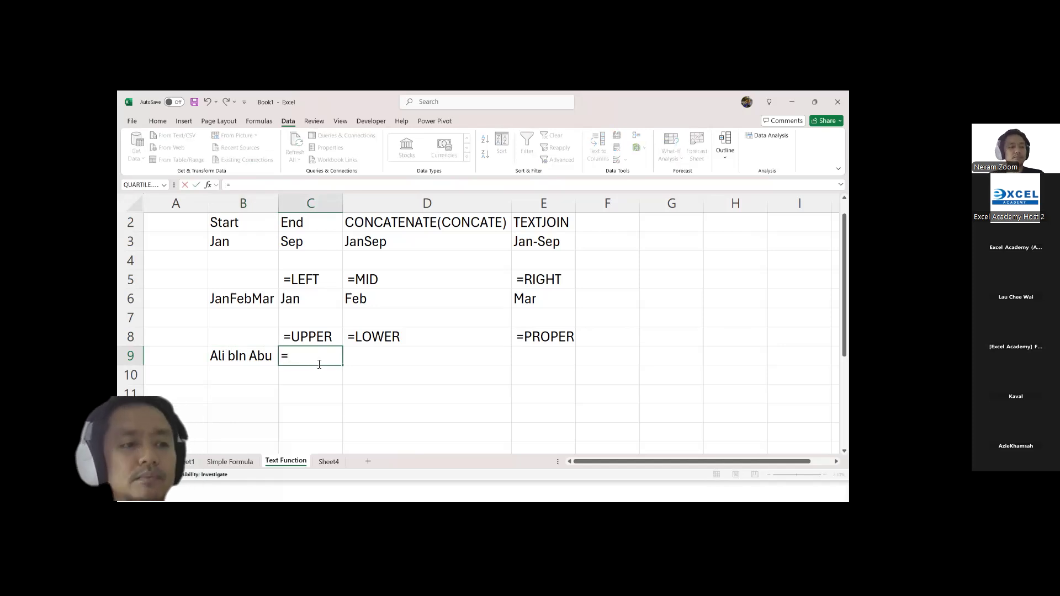
type("upper")
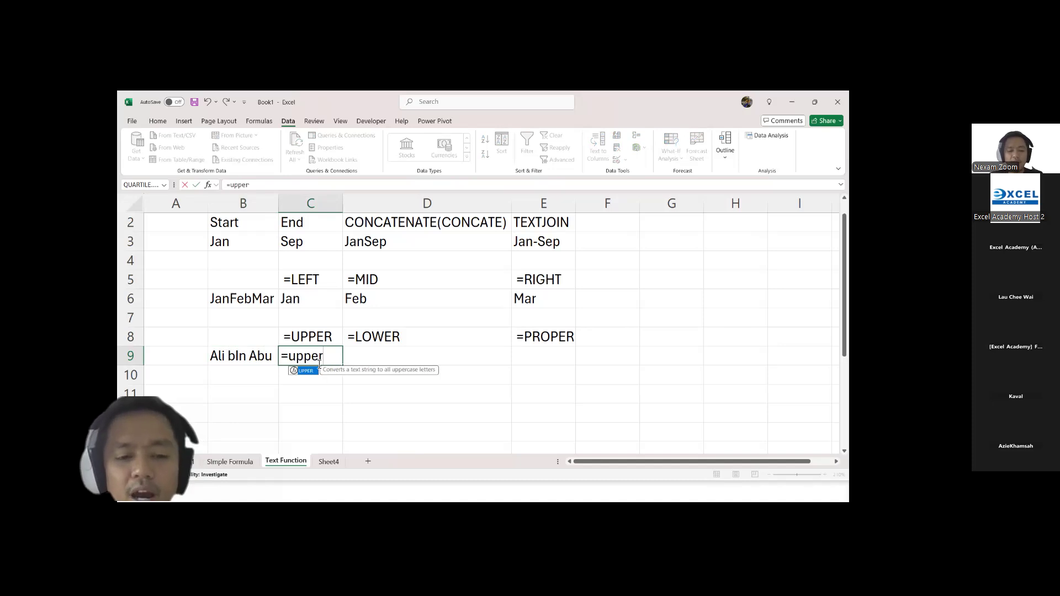
key("Tab")
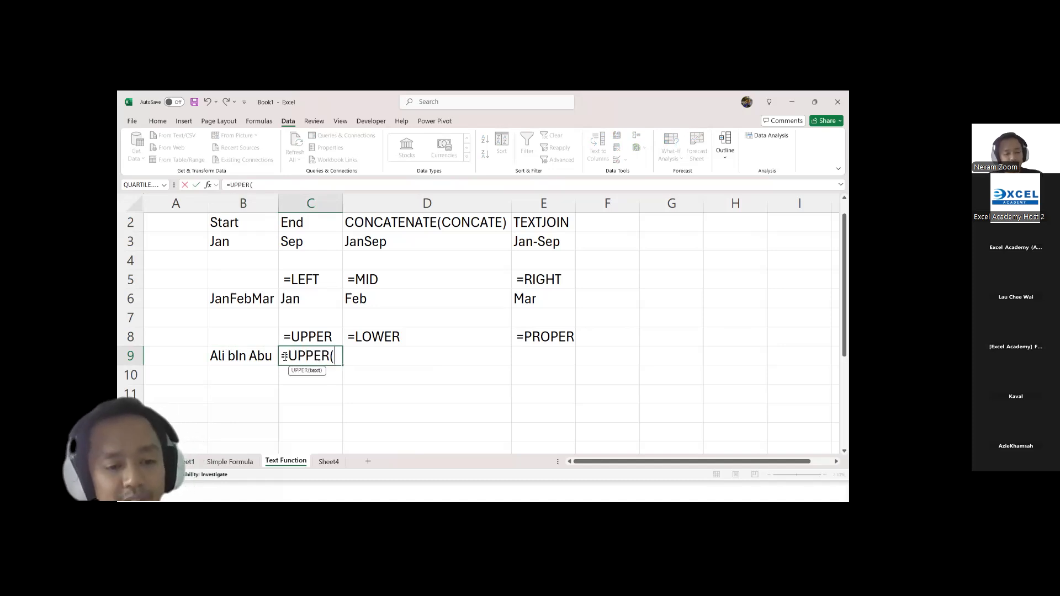
left_click(227, 362)
key("Return")
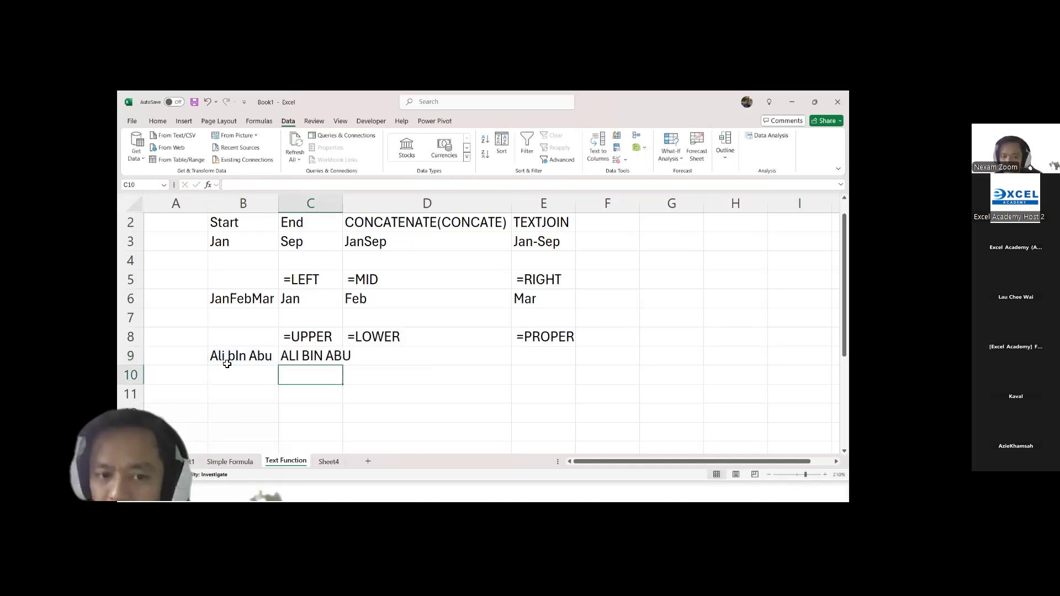
double_click(343, 203)
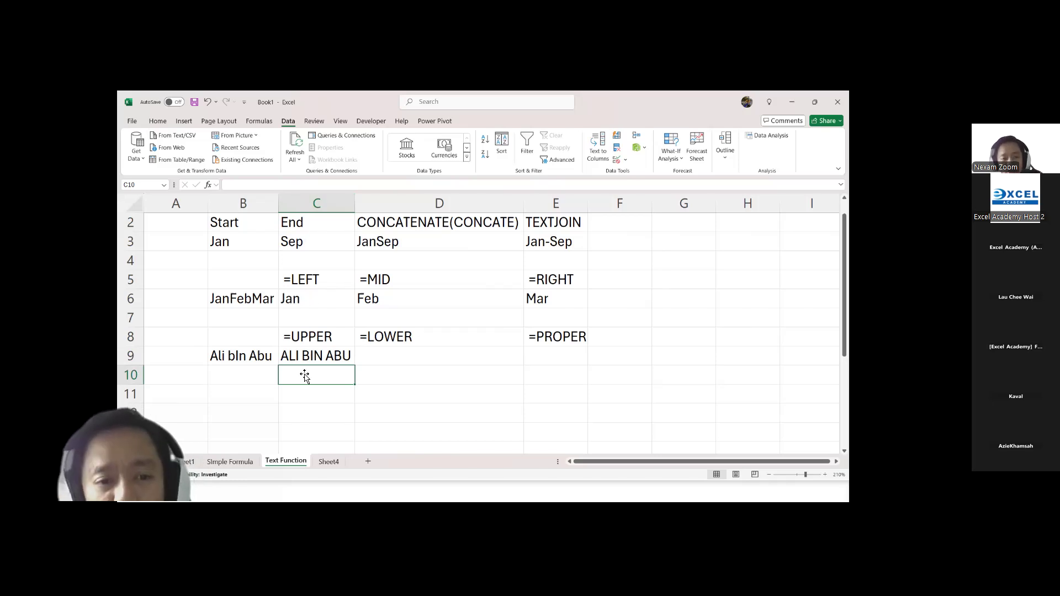
Step: Enter a LOWER formula in D9 that converts the text in B9
left_click(247, 358)
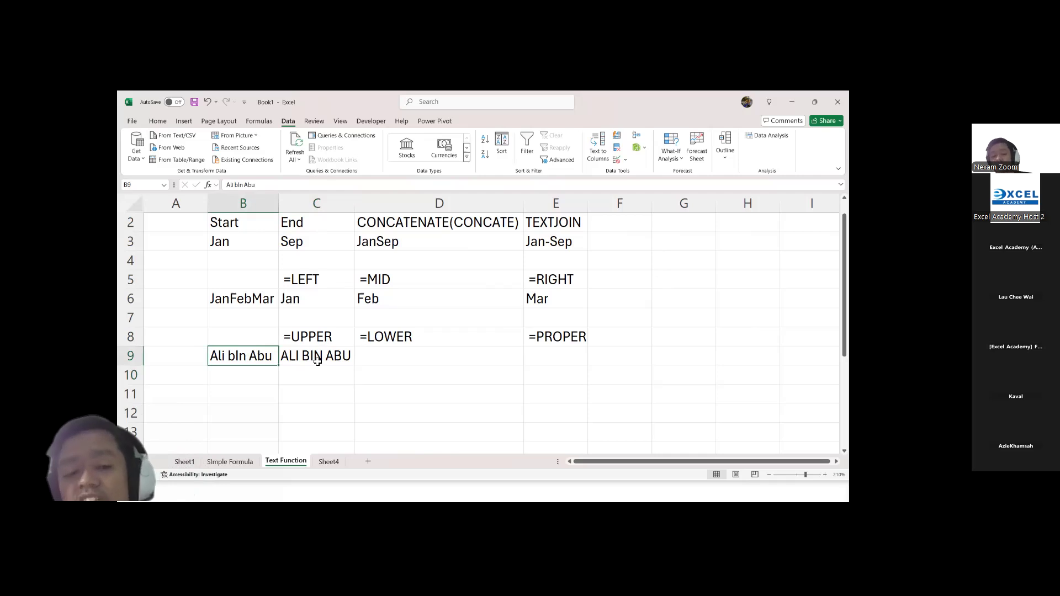
left_click(399, 362)
type("=lower")
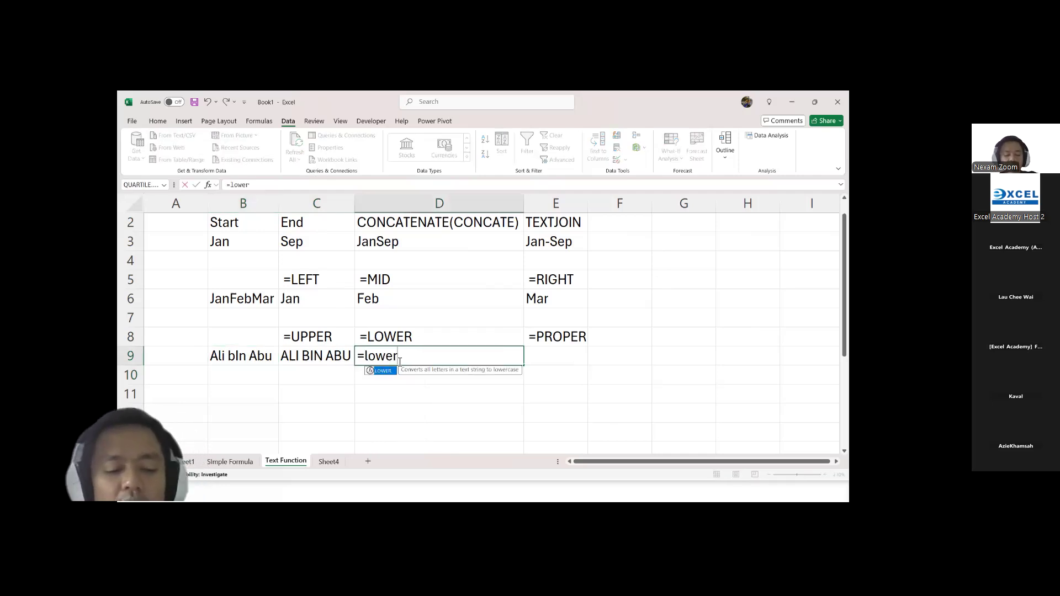
key("Tab")
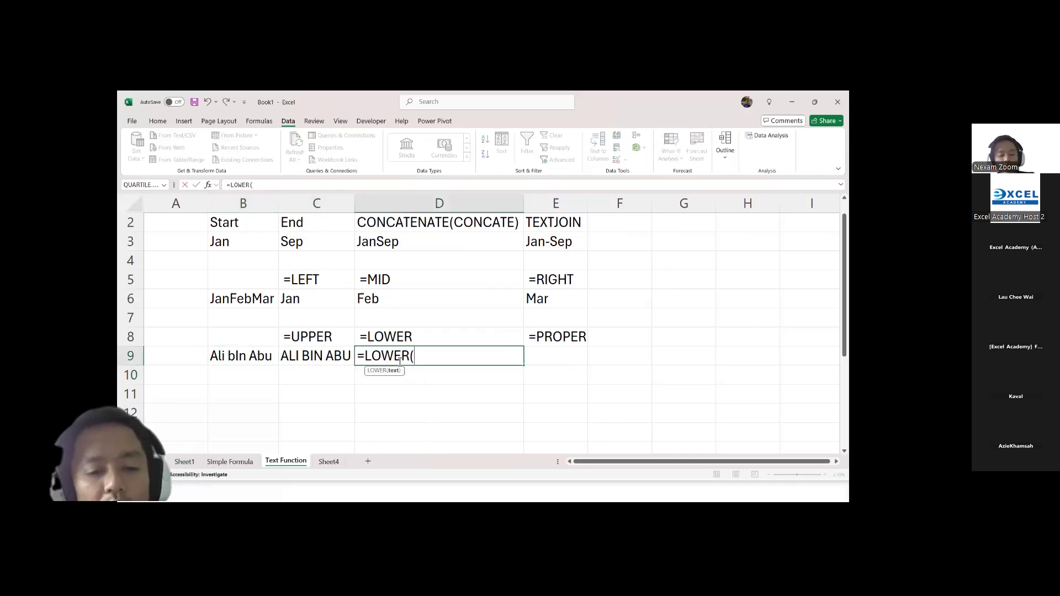
left_click(261, 356)
key("Return")
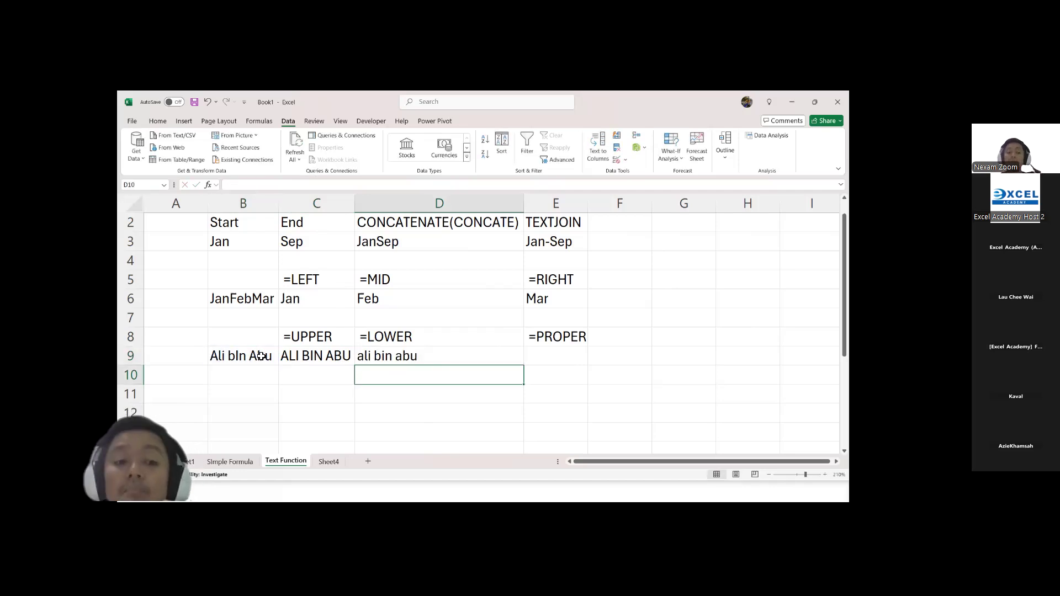
Step: Enter a PROPER formula in E9 that converts the text in B9
left_click(548, 365)
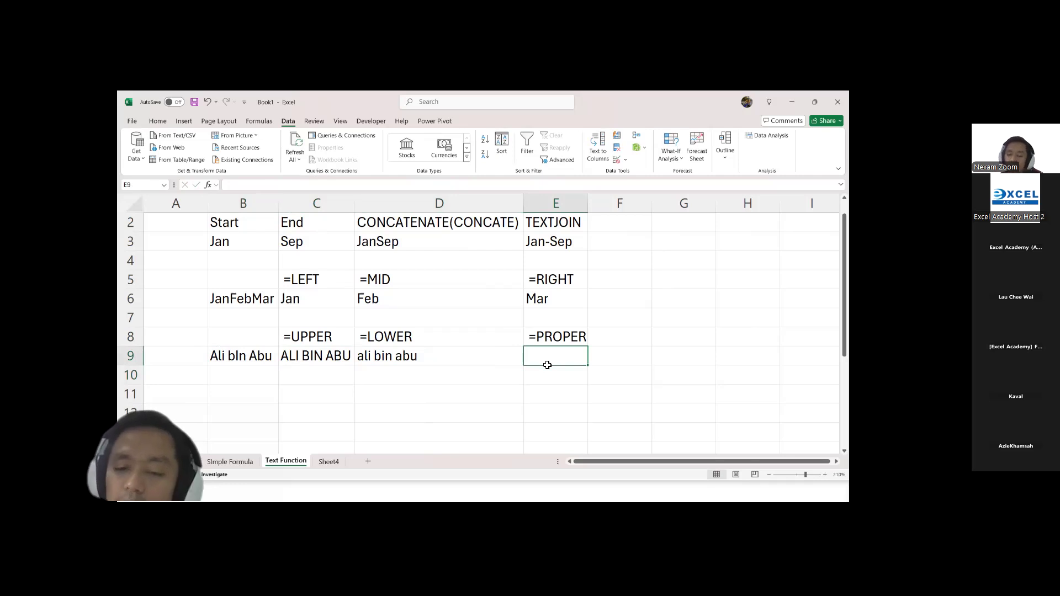
type("=proper")
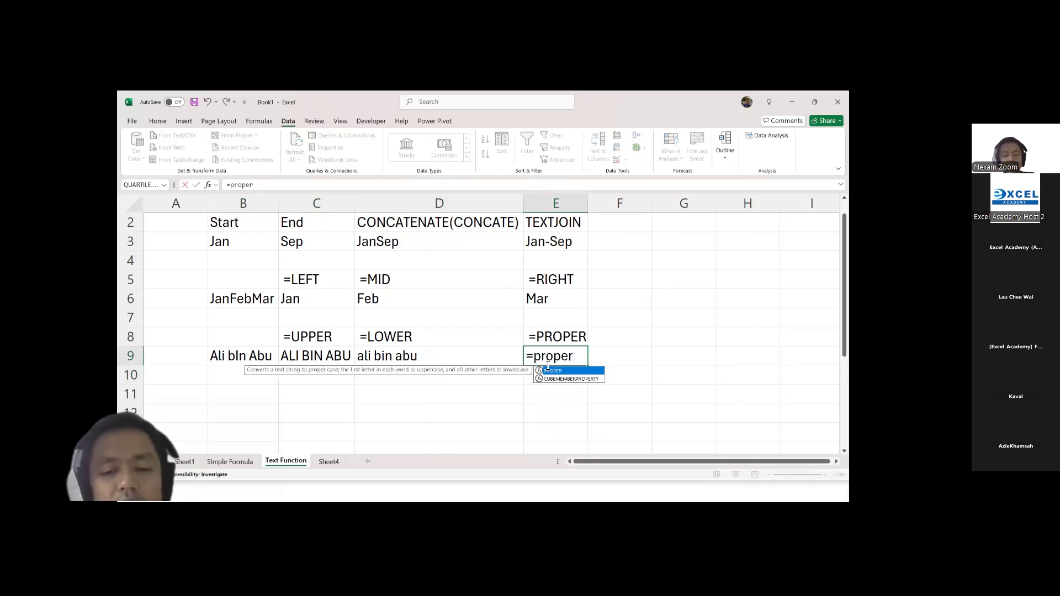
key("Tab")
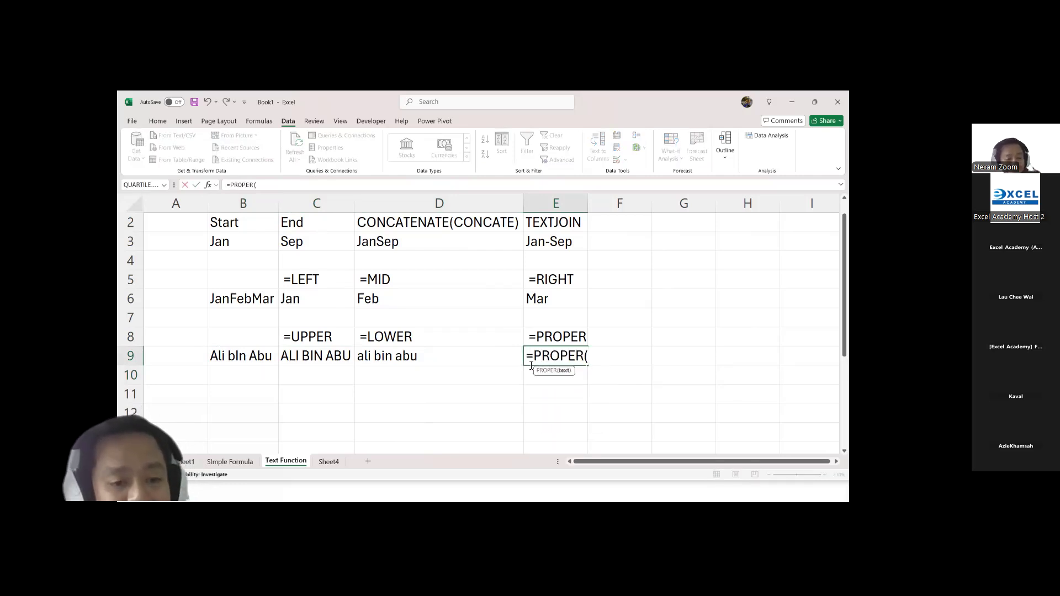
left_click(249, 359)
key("Return")
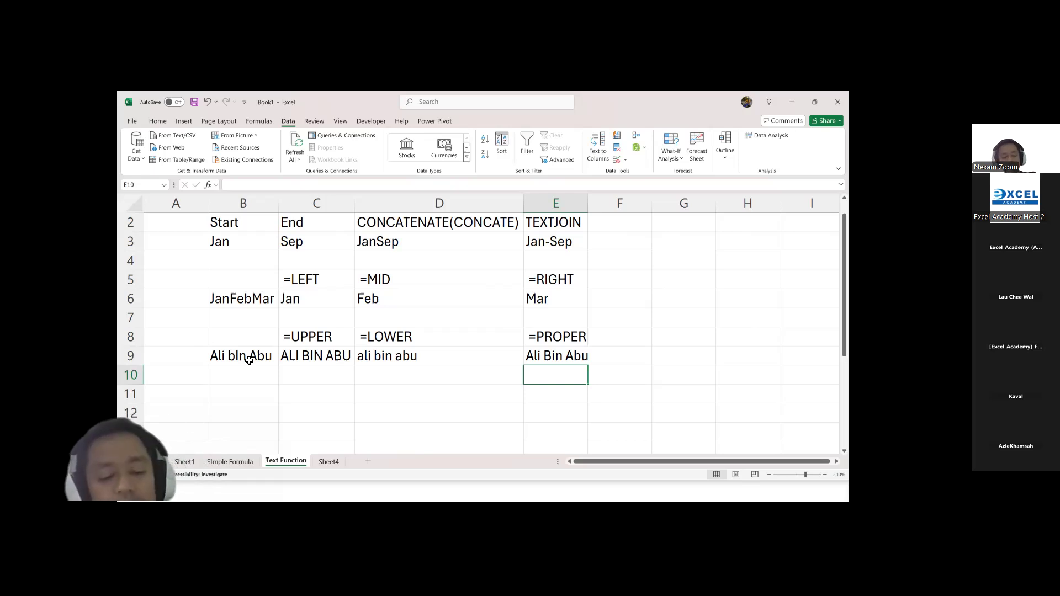
Step: Switch to the presentation, advance to the Agenda Overview slide, and return to the Excel workbook
key("alt+Tab")
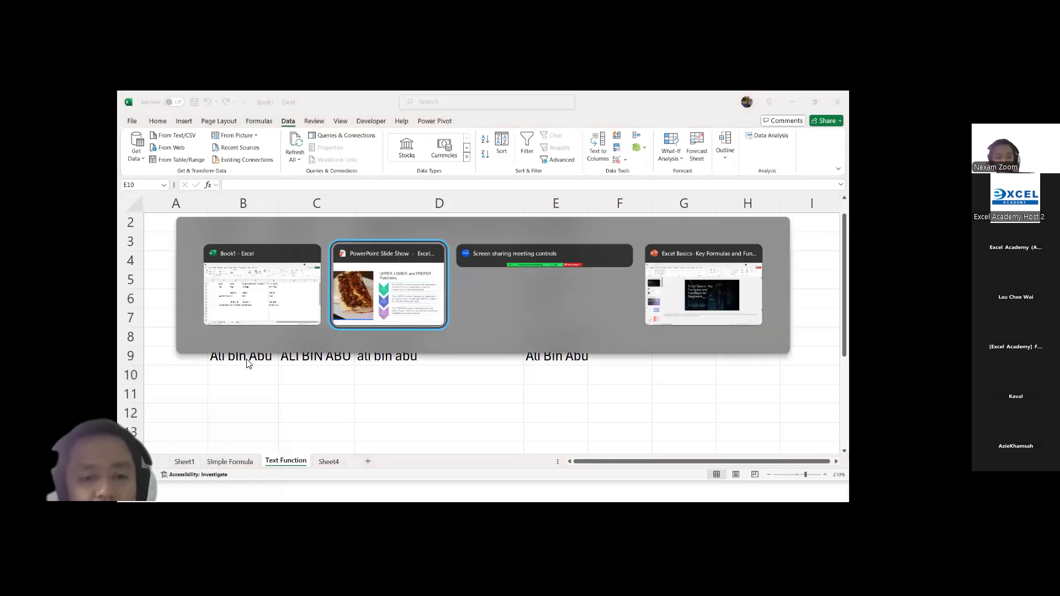
key("Right")
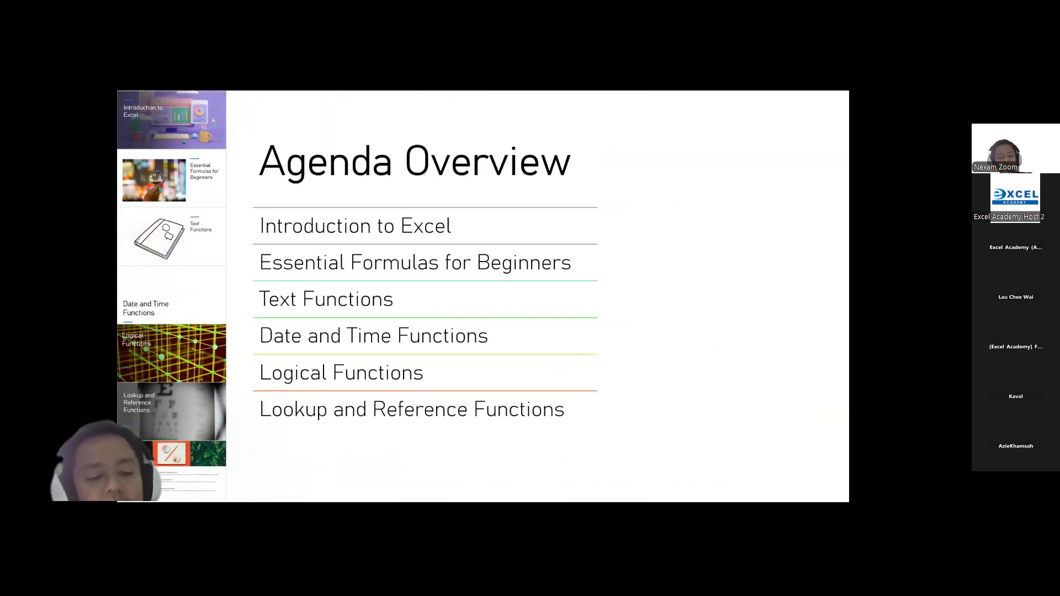
key("alt+Tab")
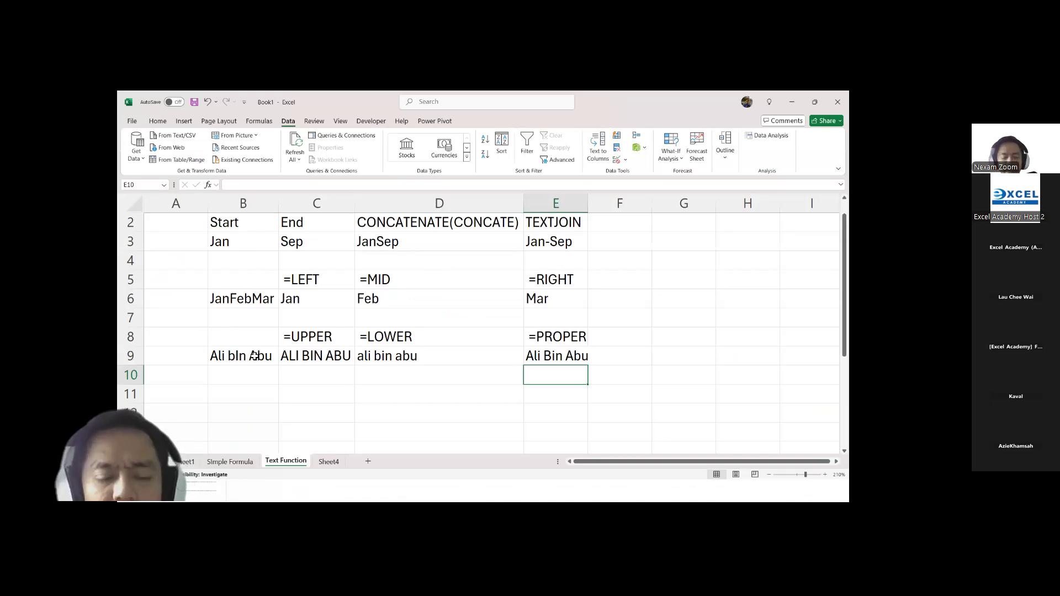
Step: Enter the plain text heading =LEN in F8 and a LEN formula in F9 that counts the characters in B9
left_click(620, 338)
type("=")
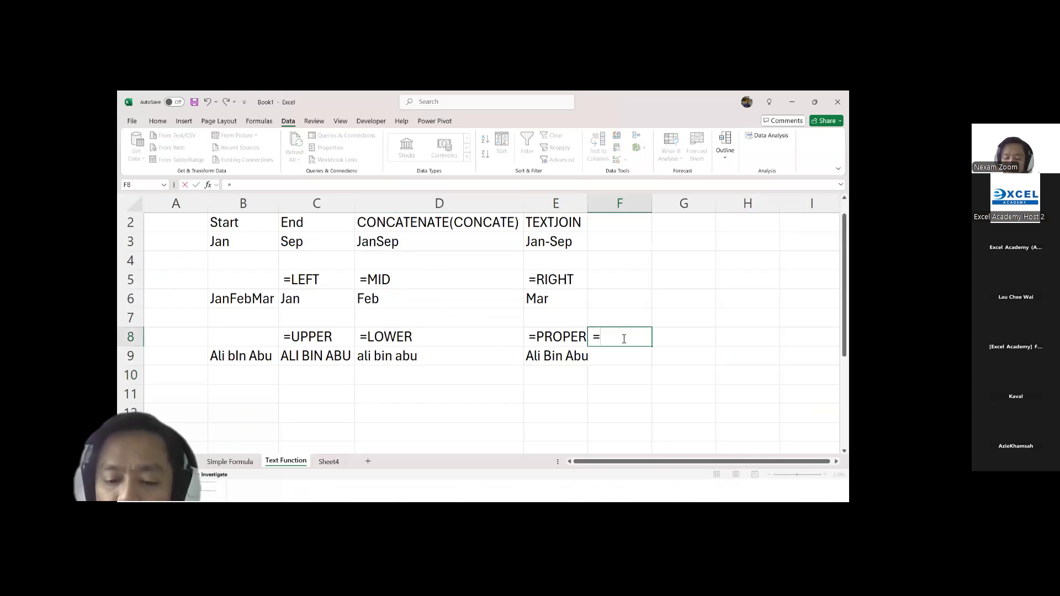
type("LEN")
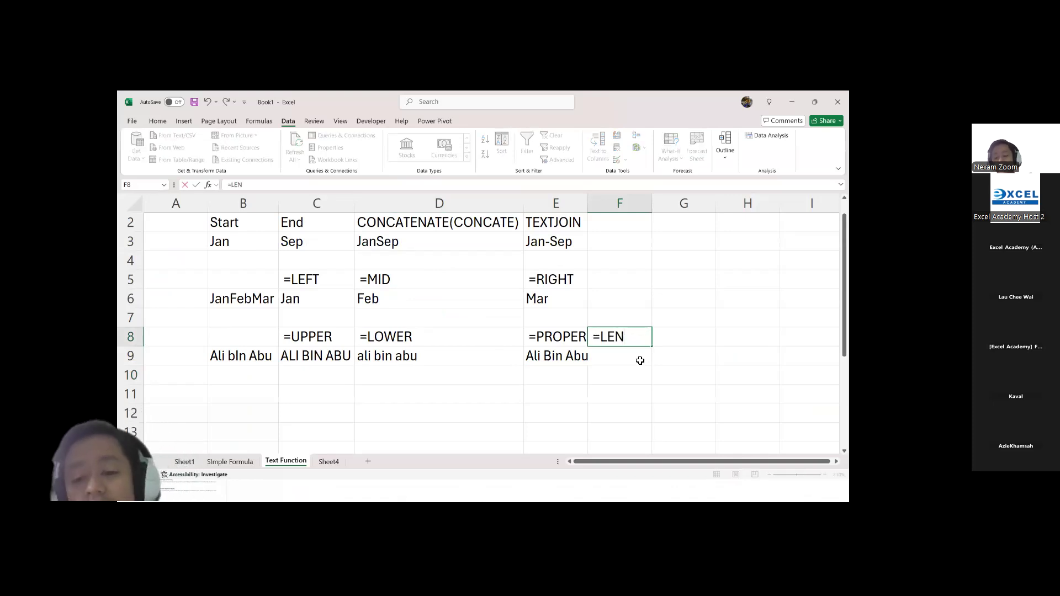
left_click(639, 359)
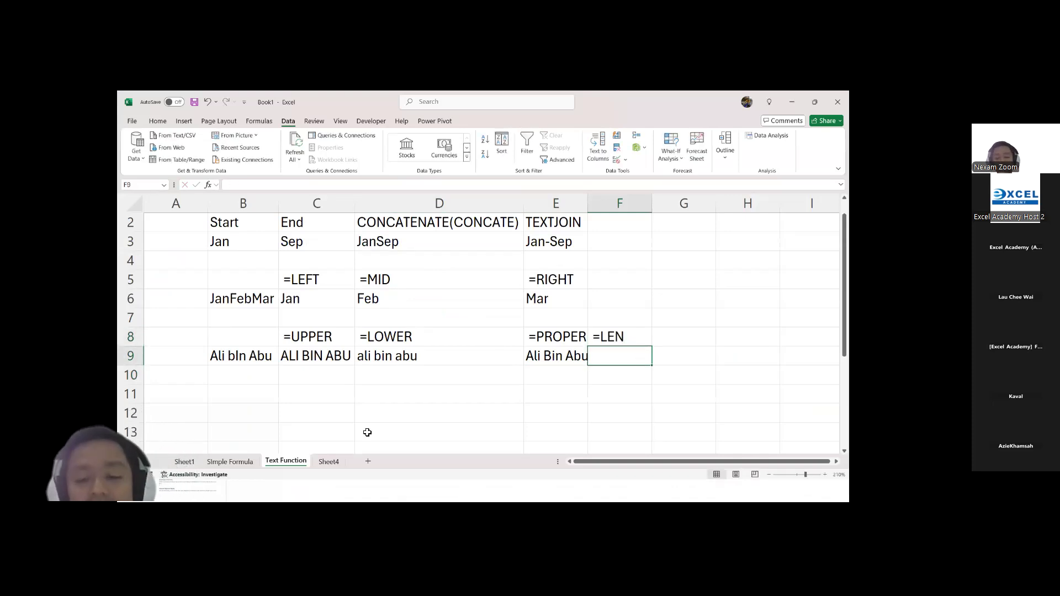
type("=LEN(")
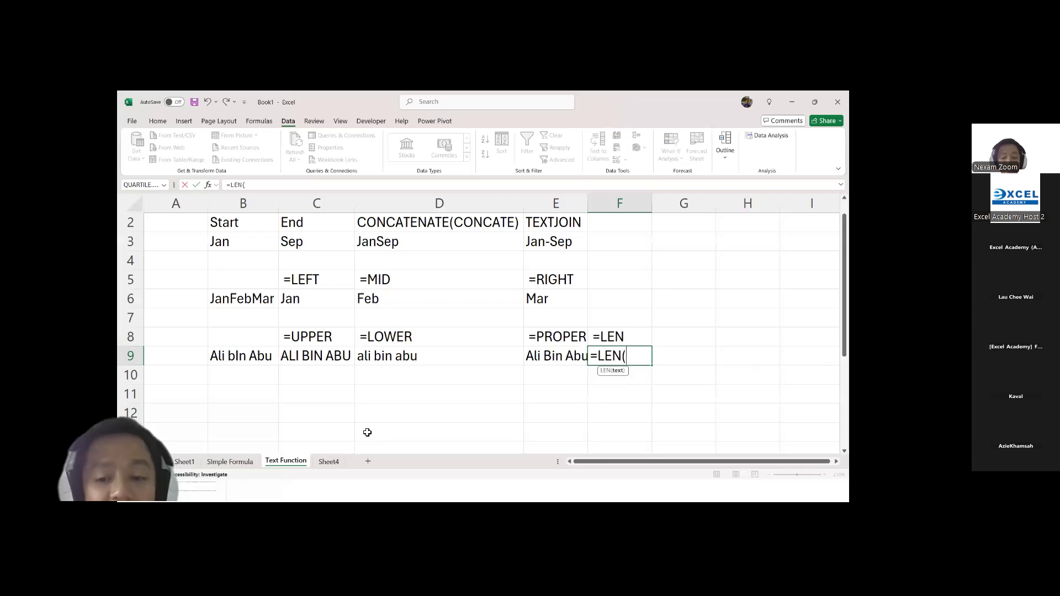
left_click(237, 364)
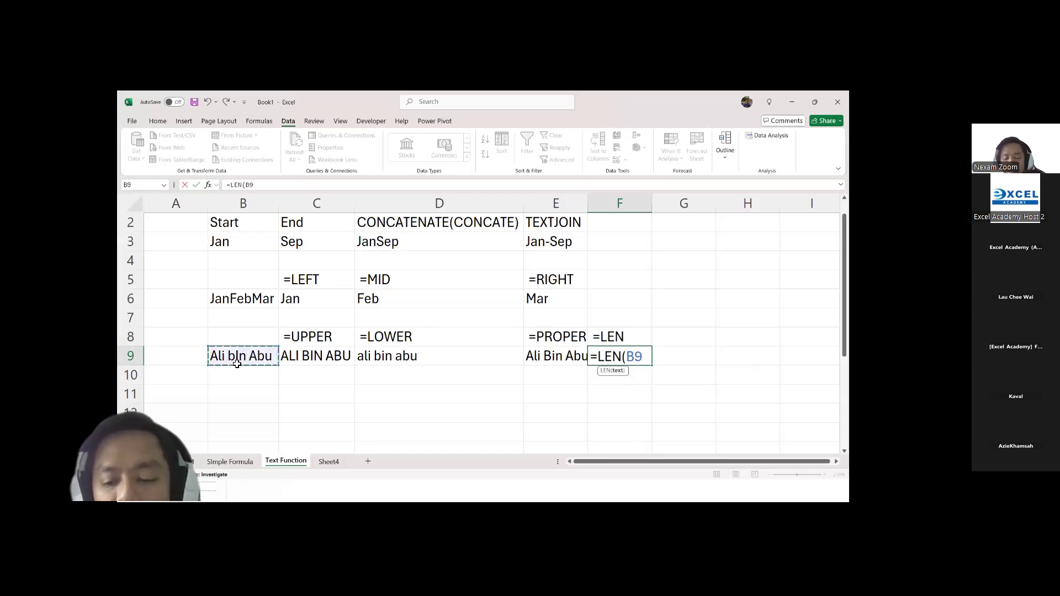
key("Return")
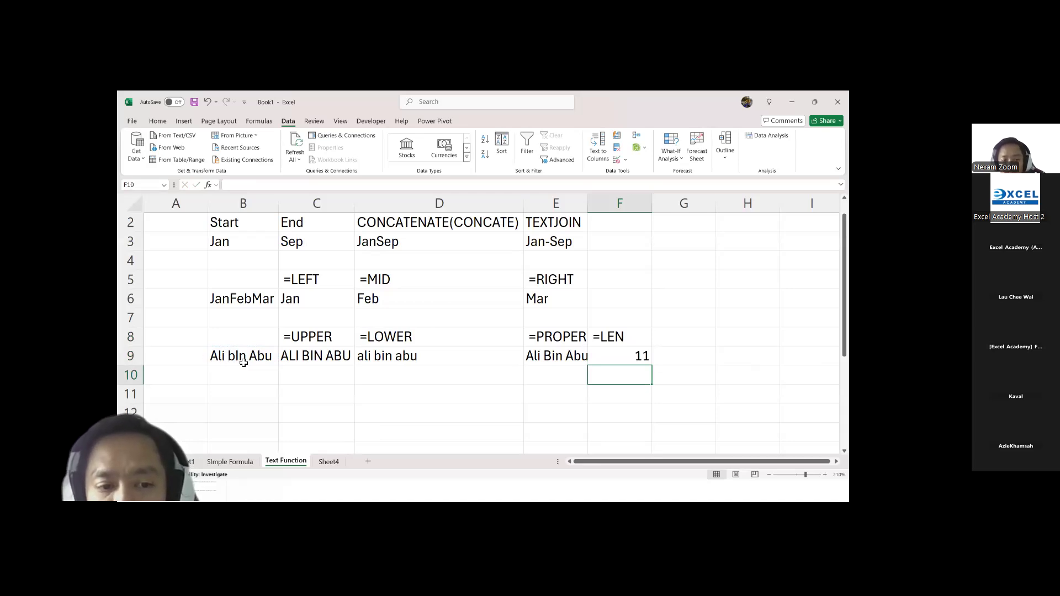
Step: Add a trailing space to the name in B9 to test the LEN formula, and remove the space again
double_click(278, 357)
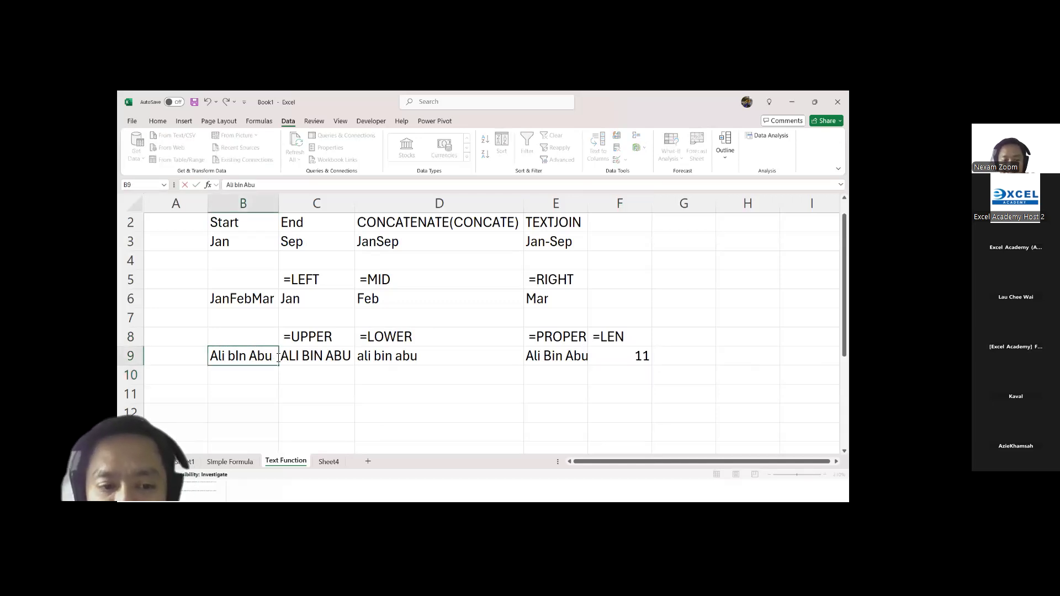
key("Return")
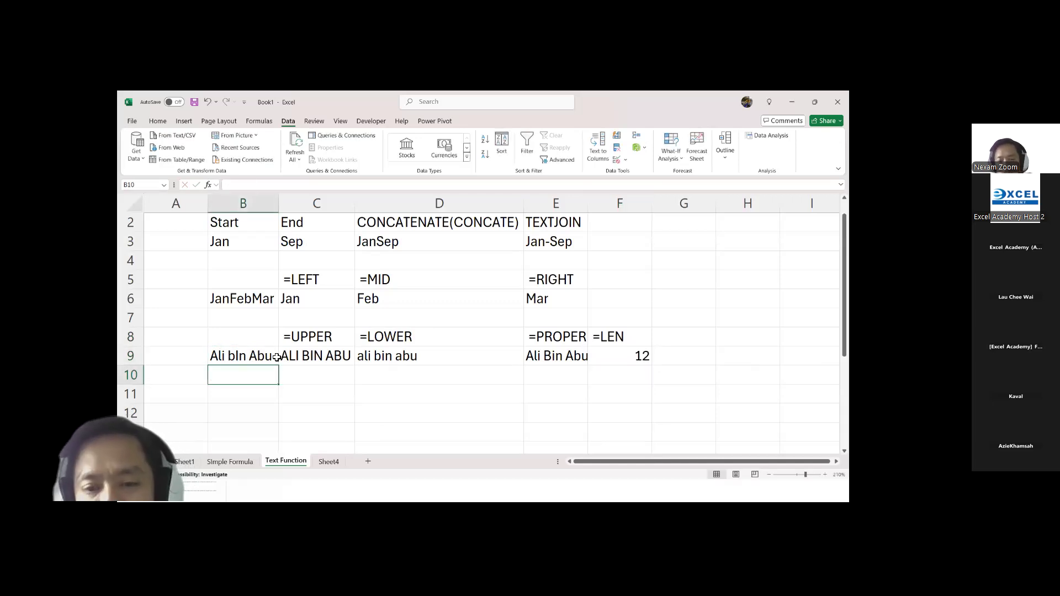
left_click(275, 357)
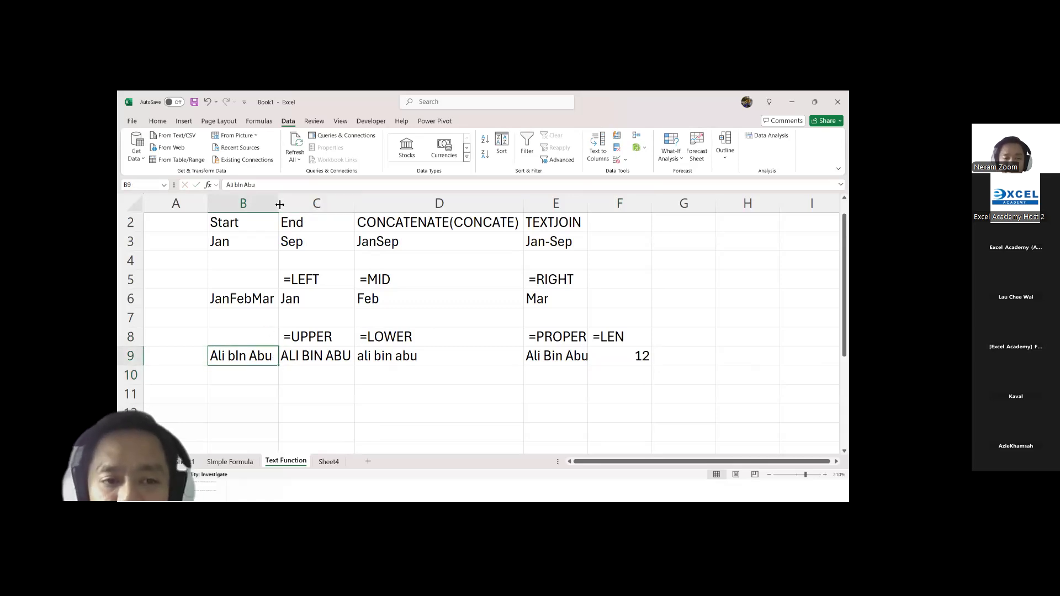
left_click(306, 190)
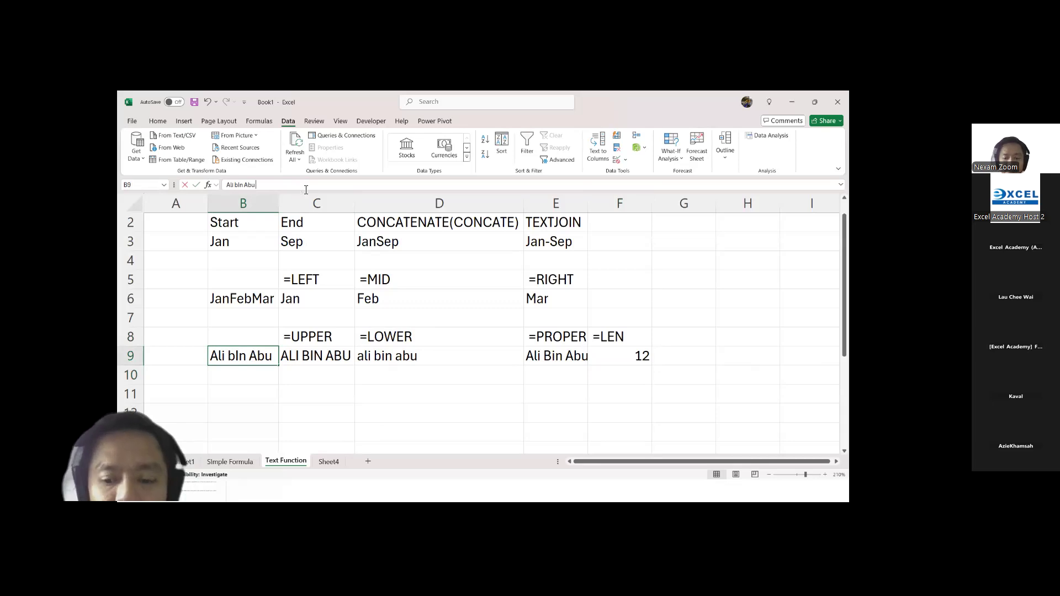
key("BackSpace")
key("Return")
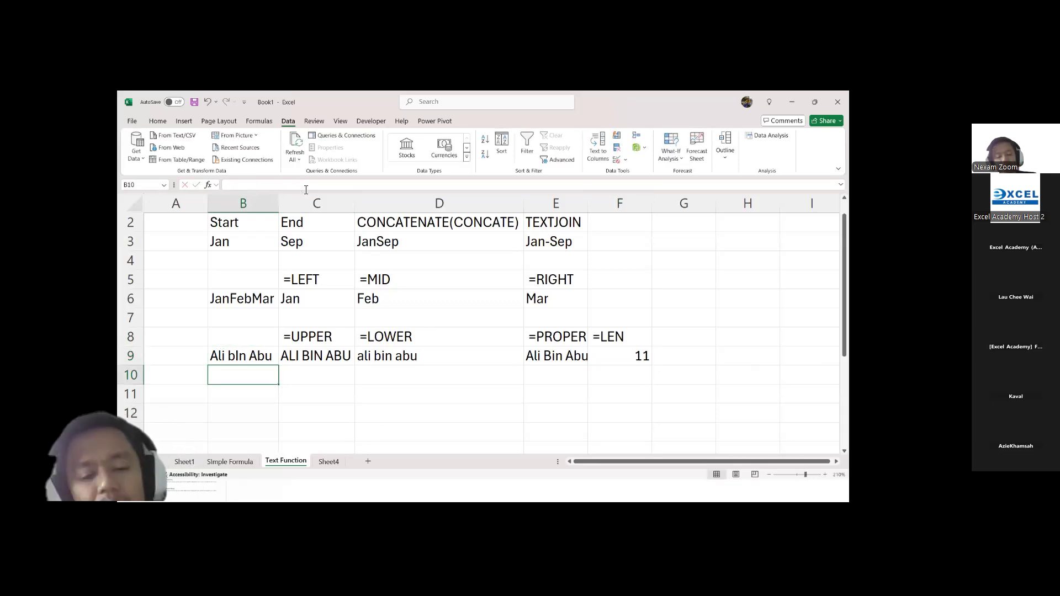
Step: Switch to the presentation, go through the Date and Time Functions section to the TODAY and NOW Functions slide, and return to the Excel workbook
key("alt+Tab")
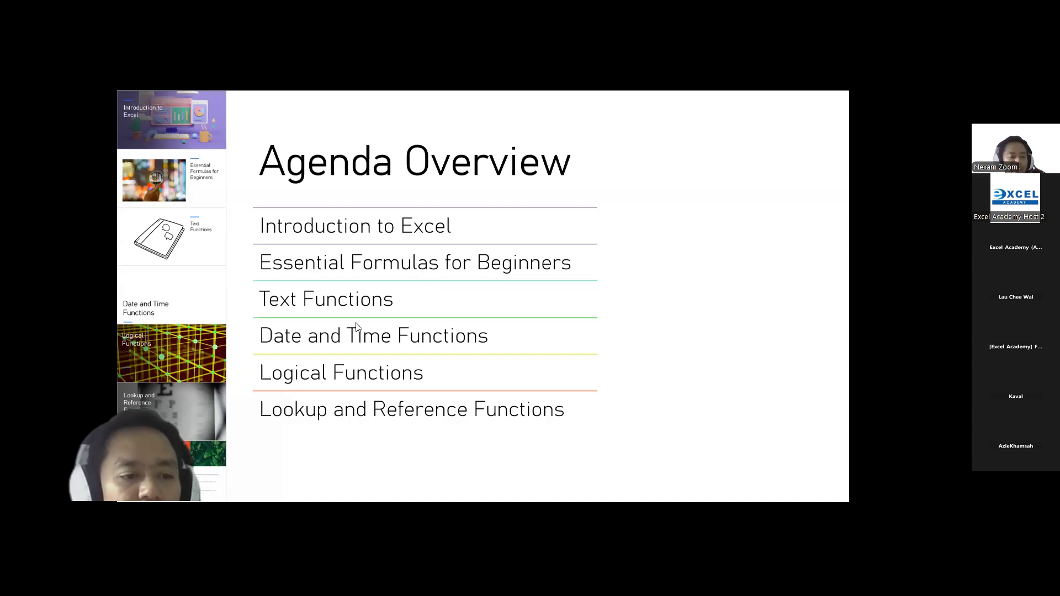
left_click(170, 301)
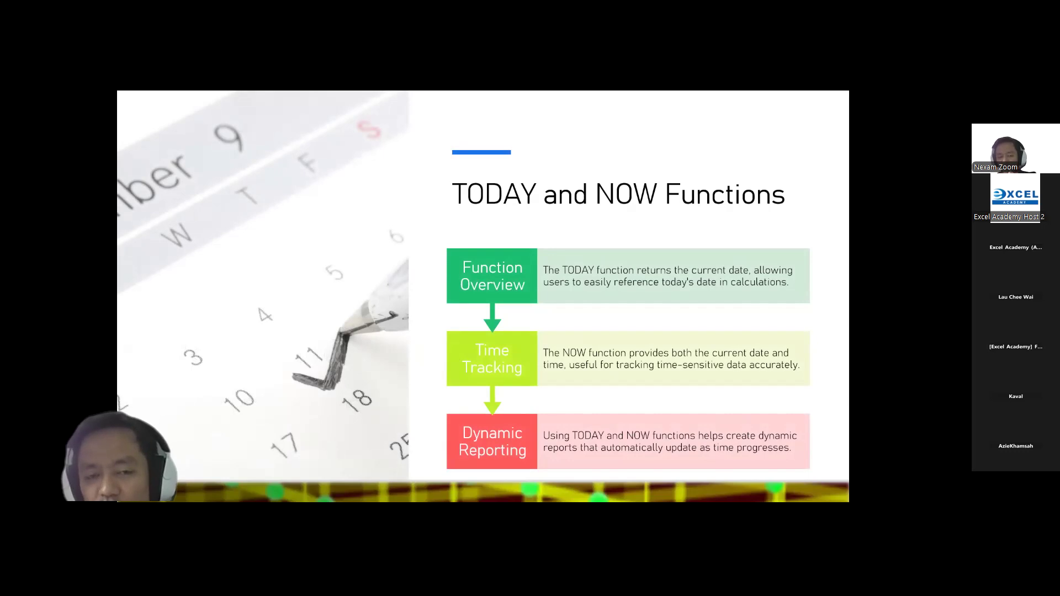
key("alt+Tab")
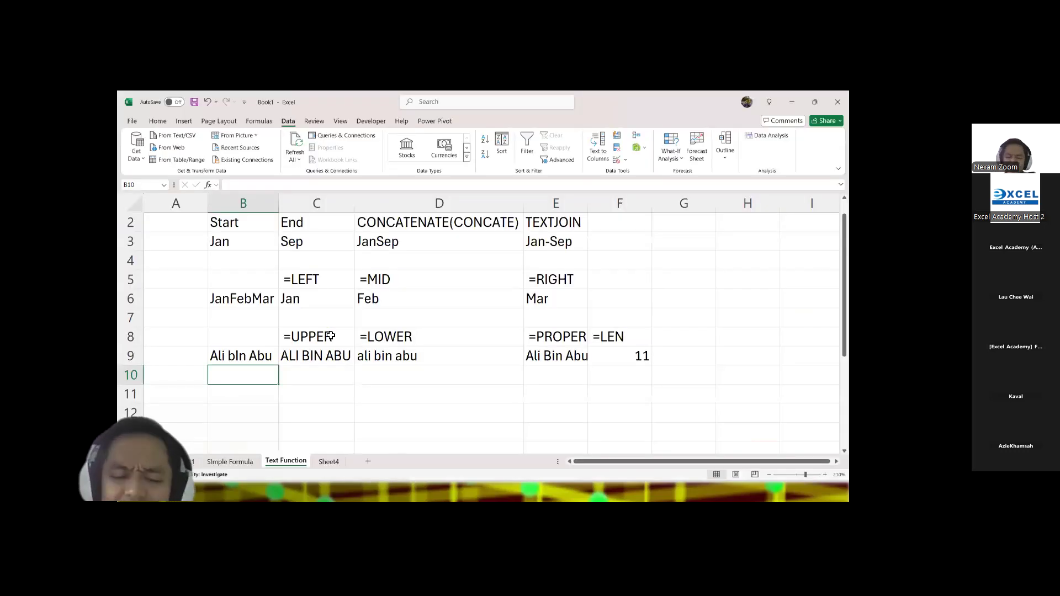
Step: Rename the Sheet4 worksheet as Date and Time
left_click(329, 462)
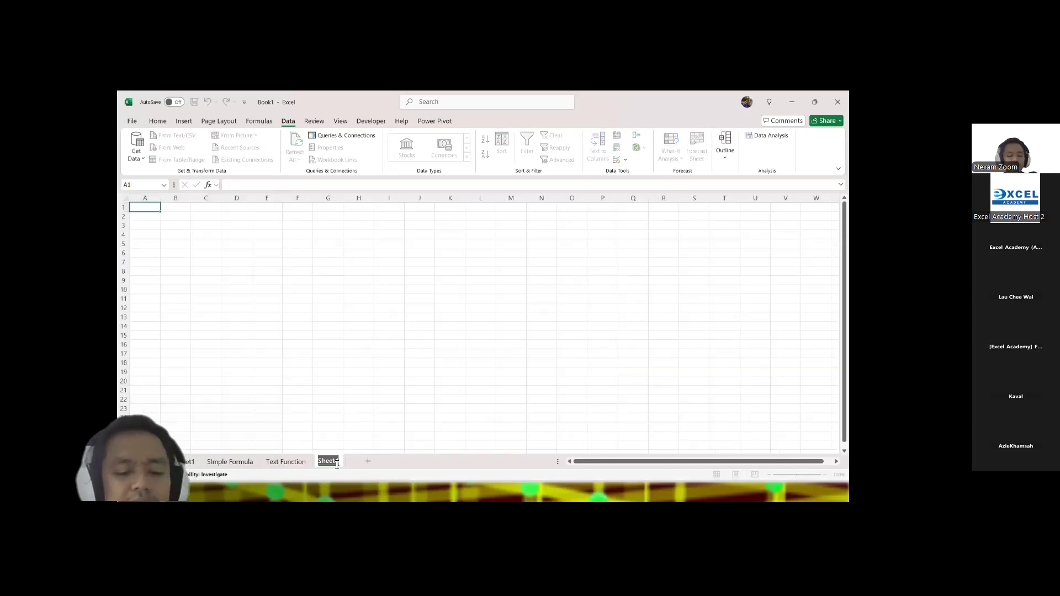
type("Date and")
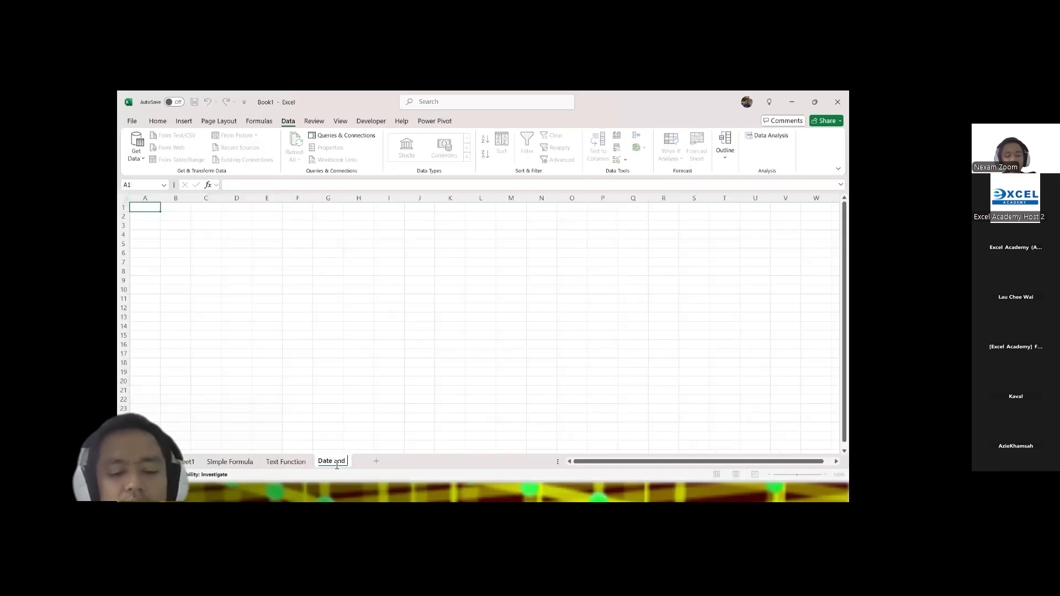
type(" Time")
left_click(275, 310)
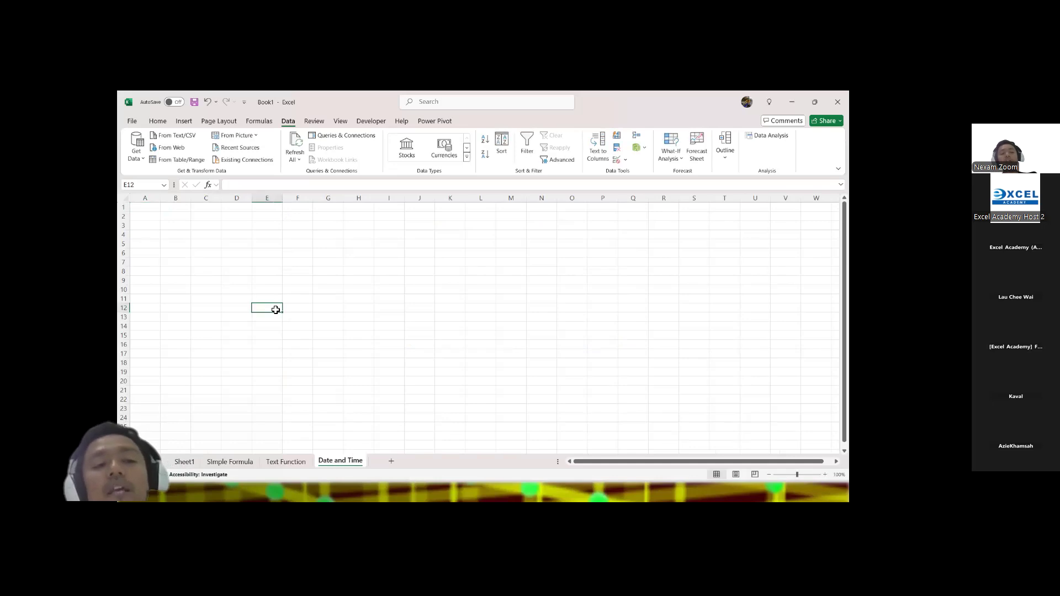
Step: Enter a TODAY formula in B2 of the Date and Time sheet
left_click(825, 475)
left_click(825, 475)
left_click(825, 475)
left_click(825, 475)
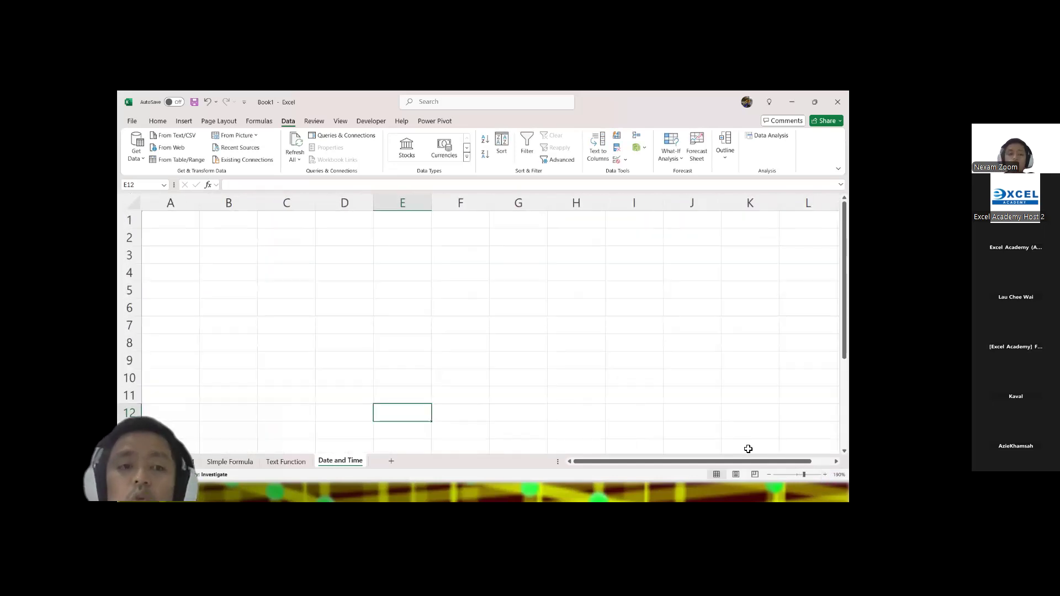
left_click(229, 236)
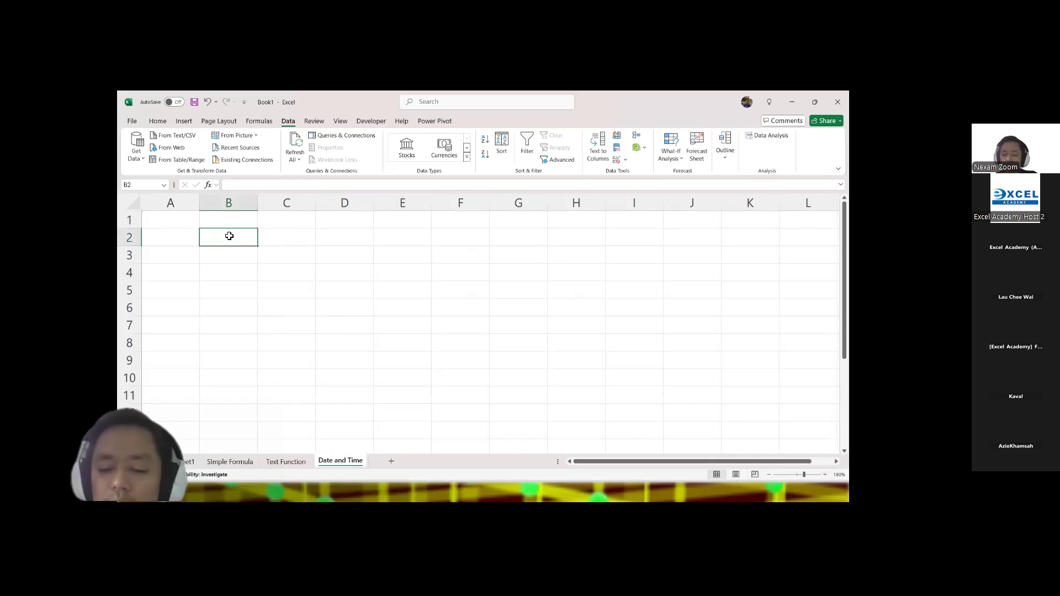
type("=TODAY(")
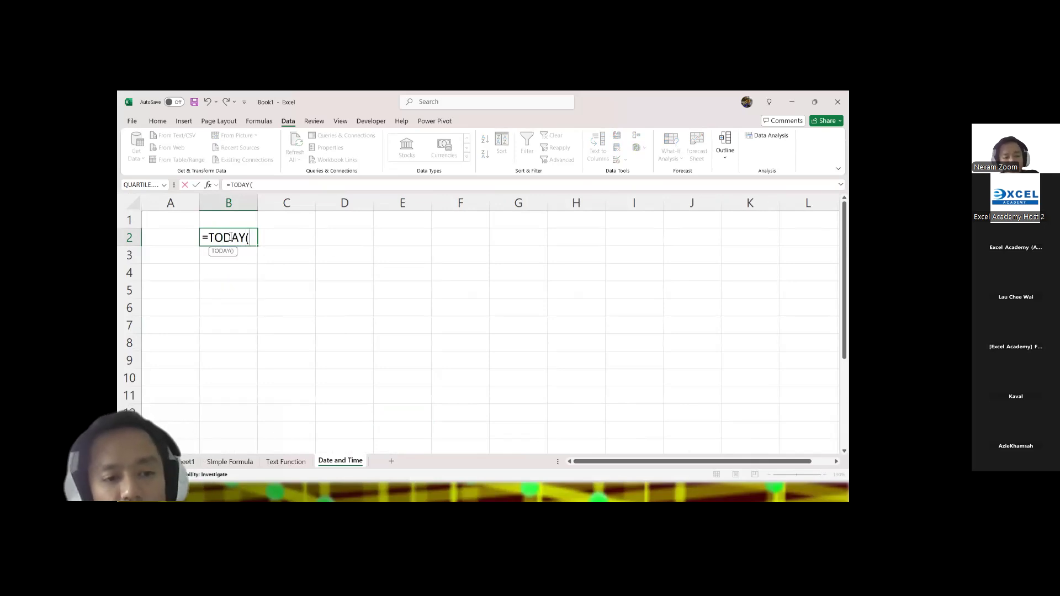
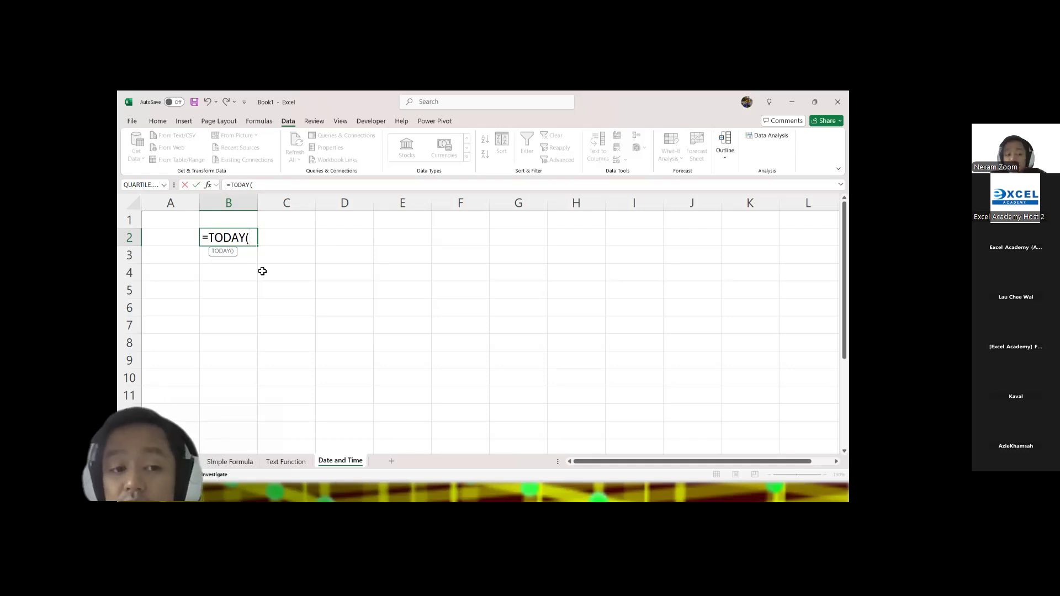
Step: Complete the TODAY formula in B2 with its closing parenthesis and check the finished formula
type(")")
key("Return")
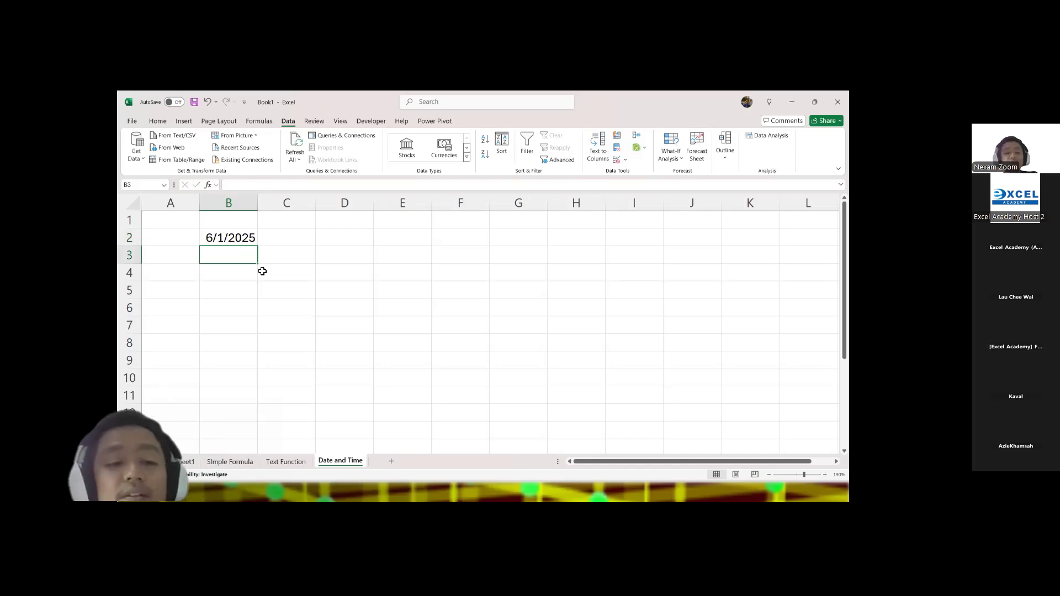
left_click(236, 237)
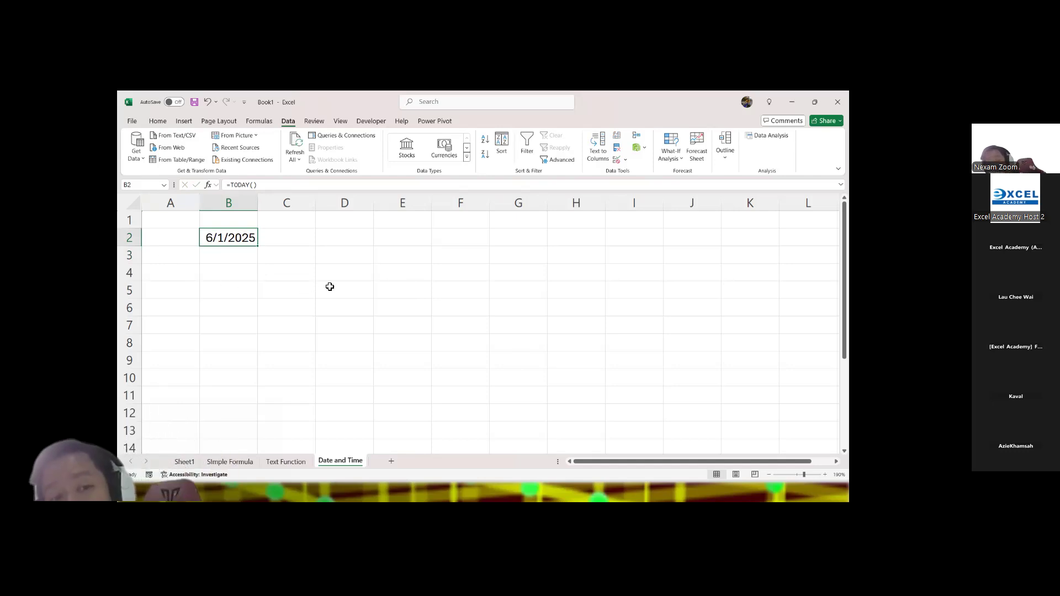
left_click(250, 255)
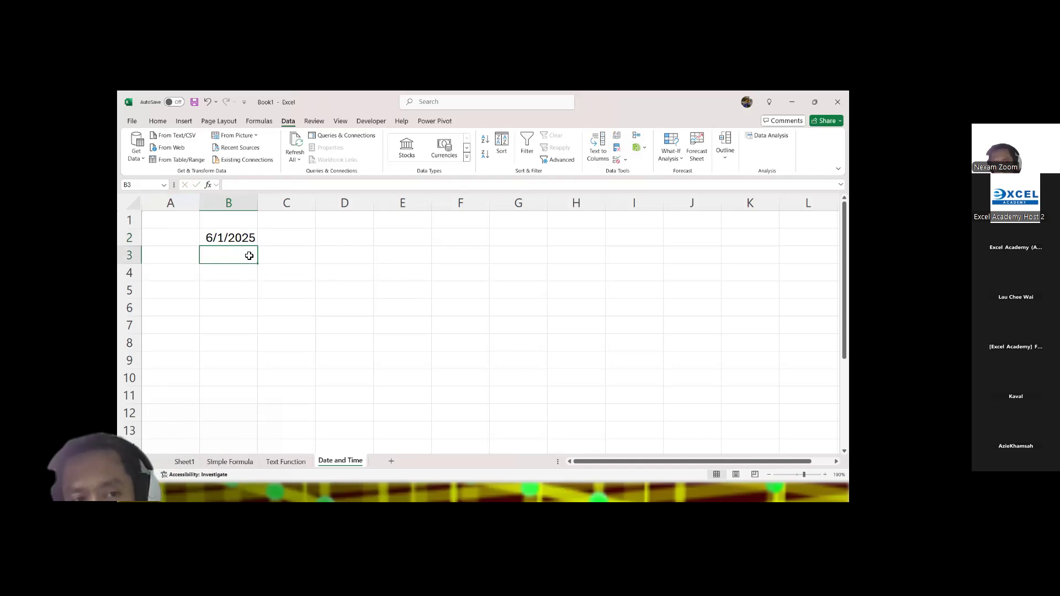
Step: Enter =TODAY as a text label in A2, leaving A3 empty
left_click(182, 235)
type("=TODAY")
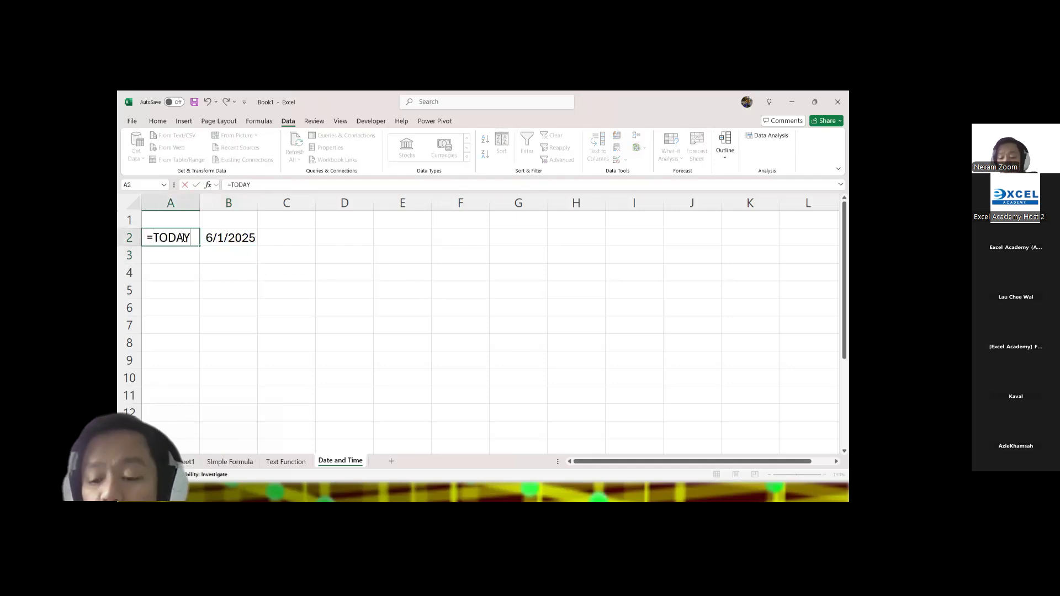
key("Return")
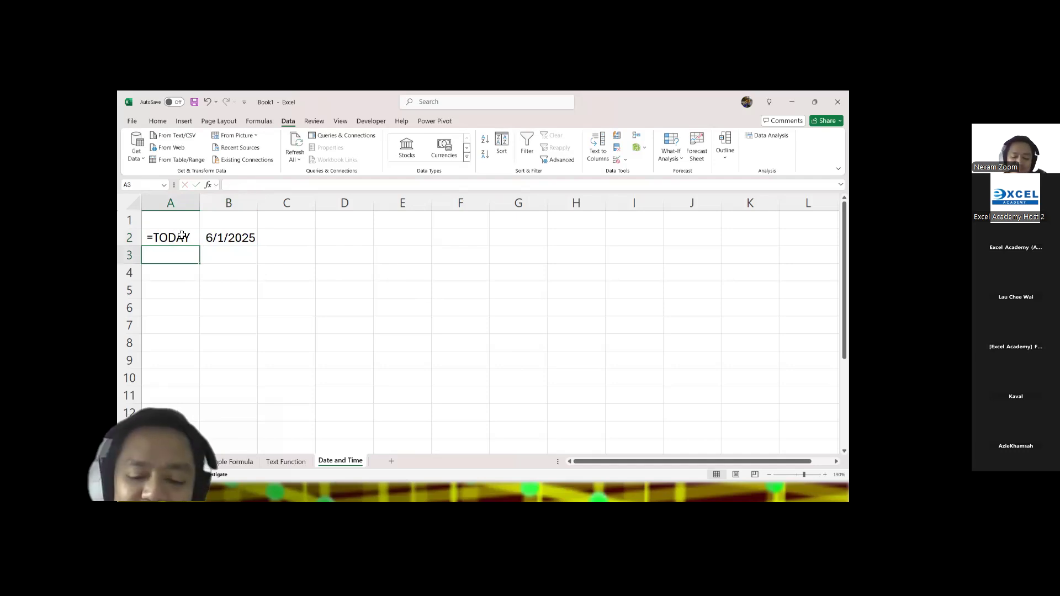
type("=tom")
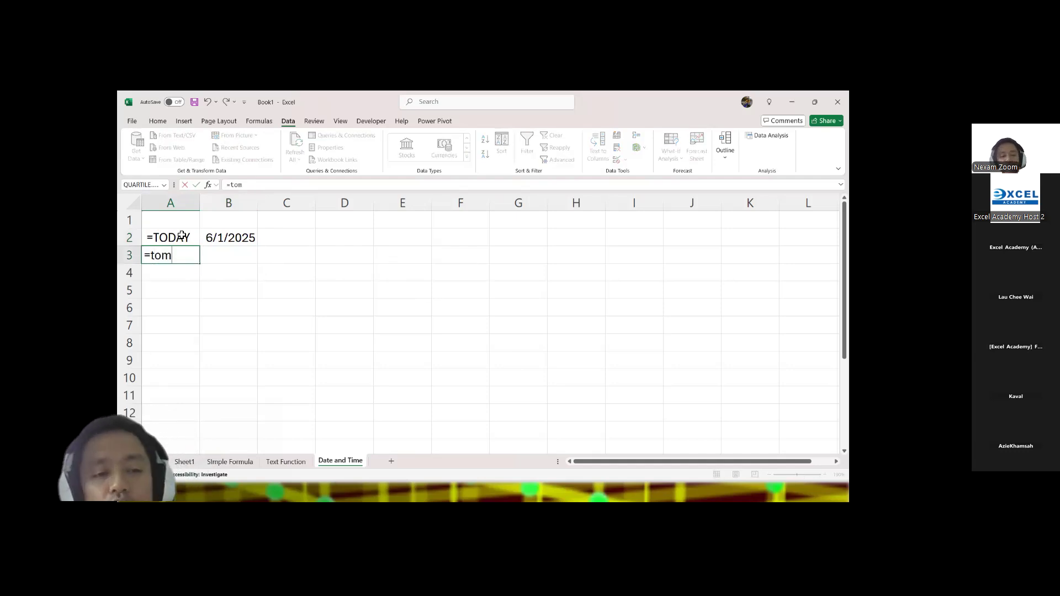
key("Escape")
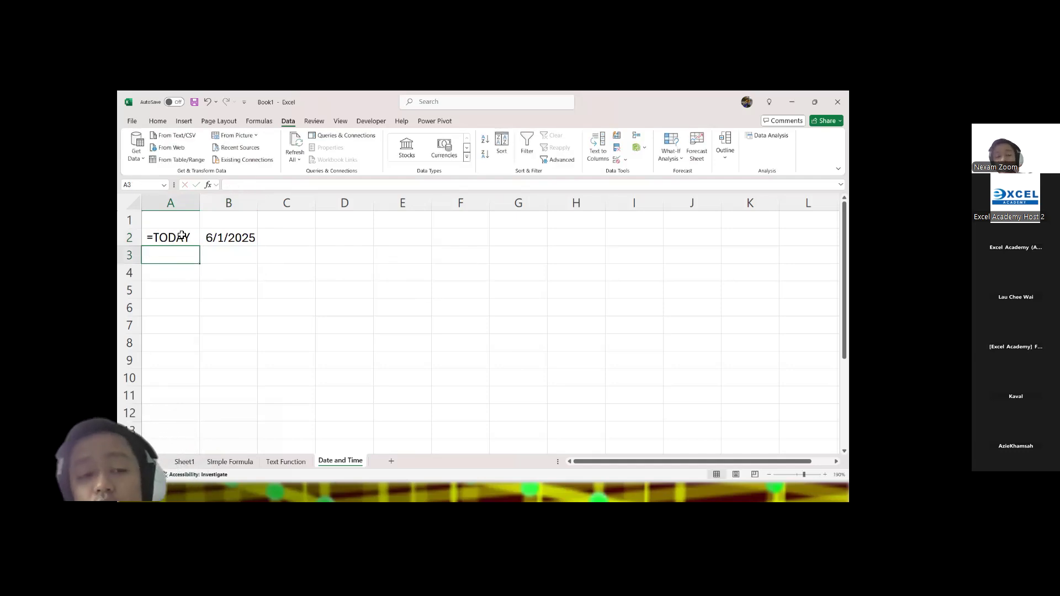
Step: Try adding 1 day to the TODAY formula in B2, and undo the change
left_click(225, 239)
key("F2")
type("+1")
key("Return")
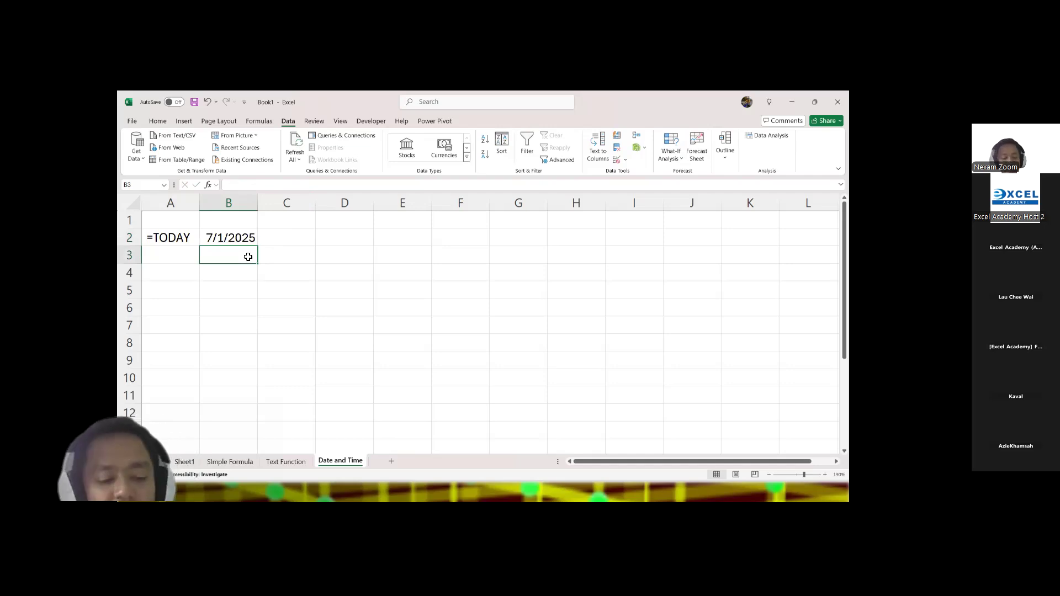
key("ctrl+z")
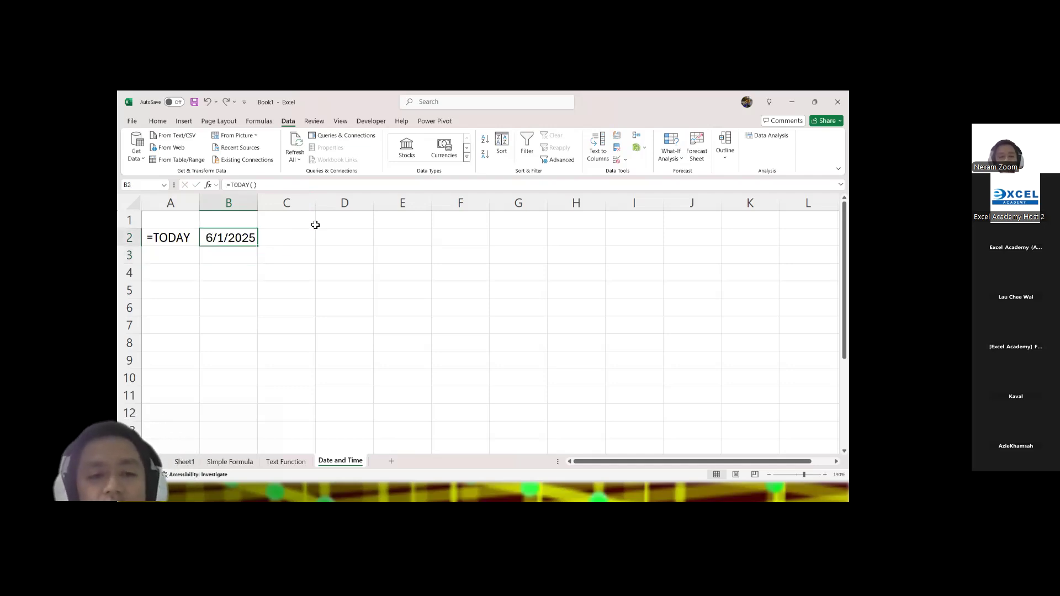
Step: Enter the day counts 7, 14, 21 and 28 in cells C1 through F1
left_click(296, 223)
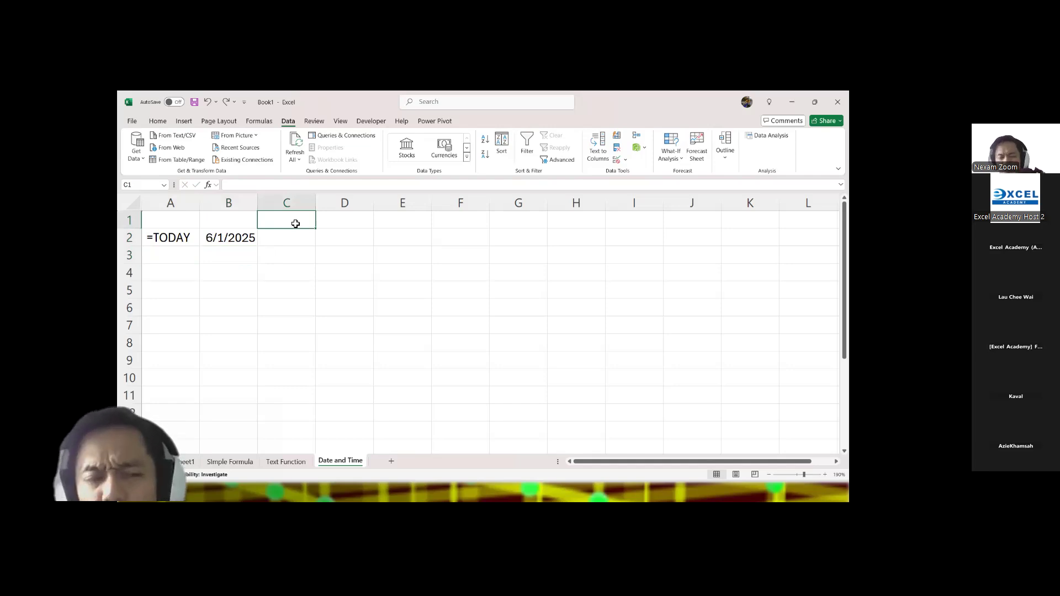
left_click(223, 220)
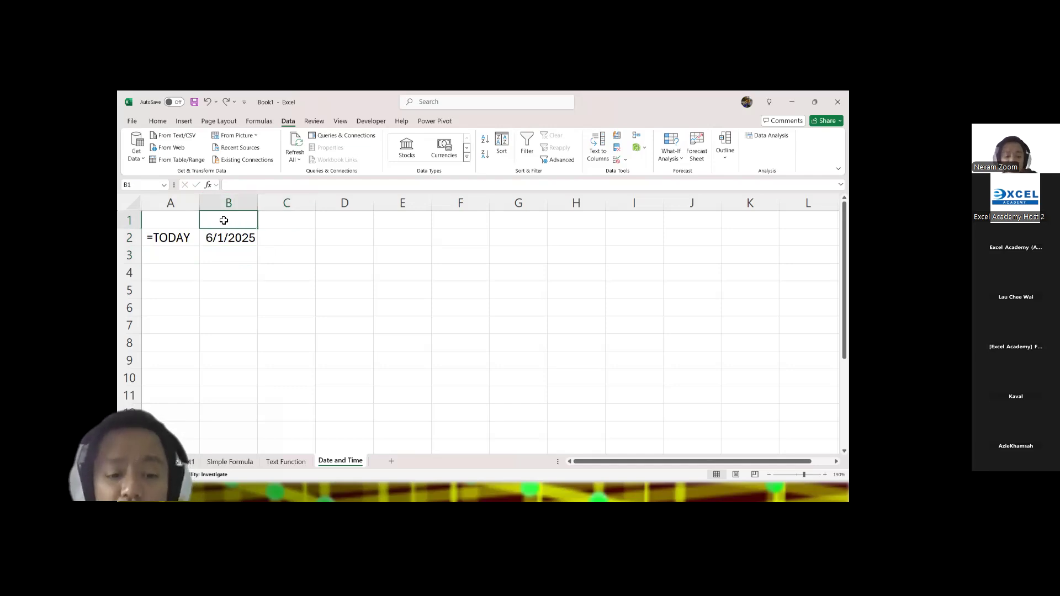
type("7")
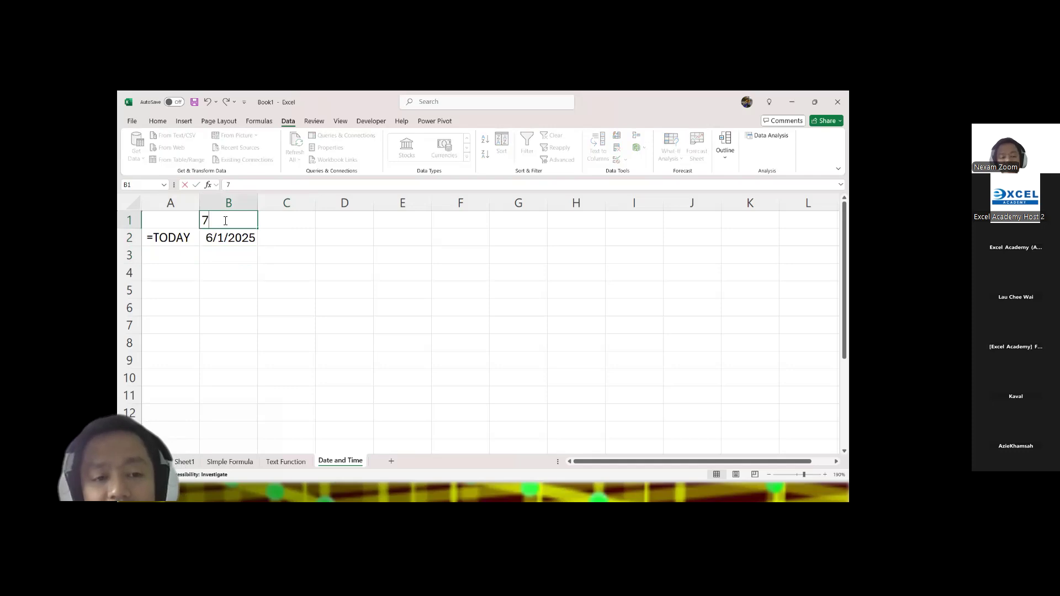
key("Tab")
type("7")
key("Tab")
type("14")
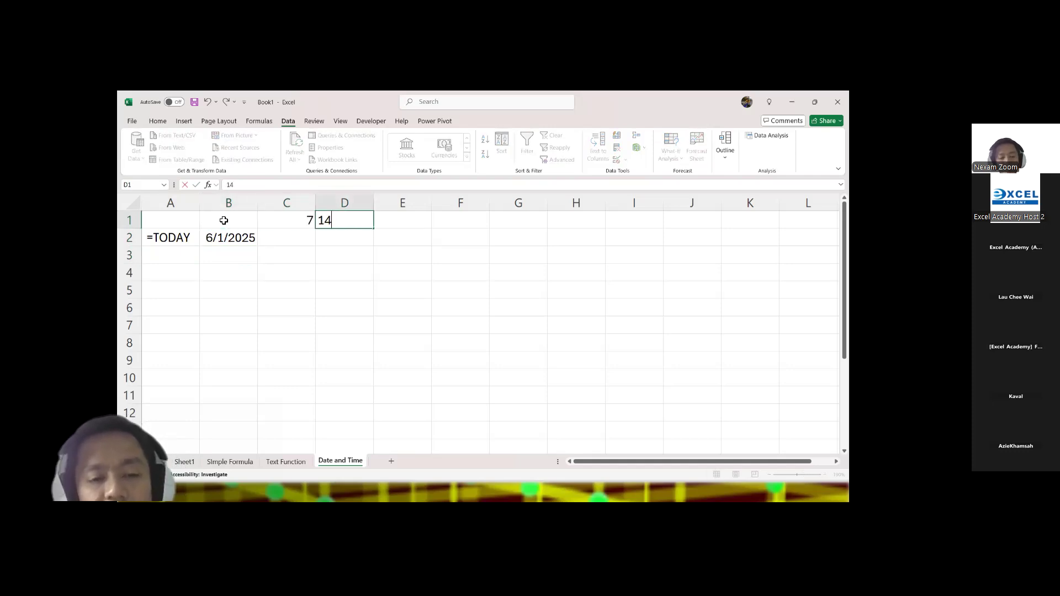
key("Tab")
type("21")
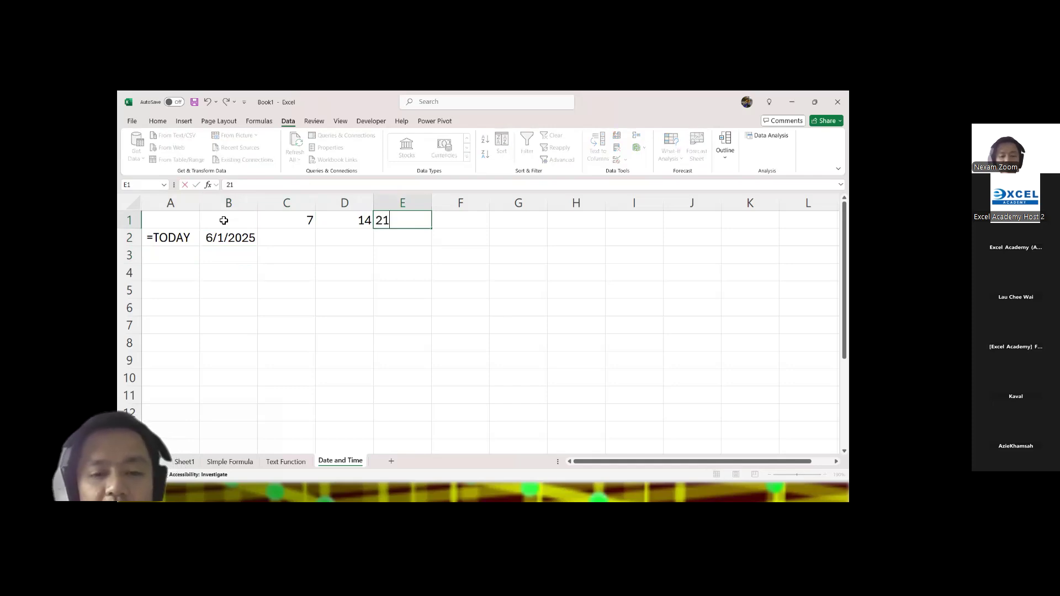
key("Tab")
type("28")
key("Return")
key("Return")
Step: Copy the TODAY formula from B2 into C2
key("Up")
key("Left")
key("Left")
key("Left")
key("Left")
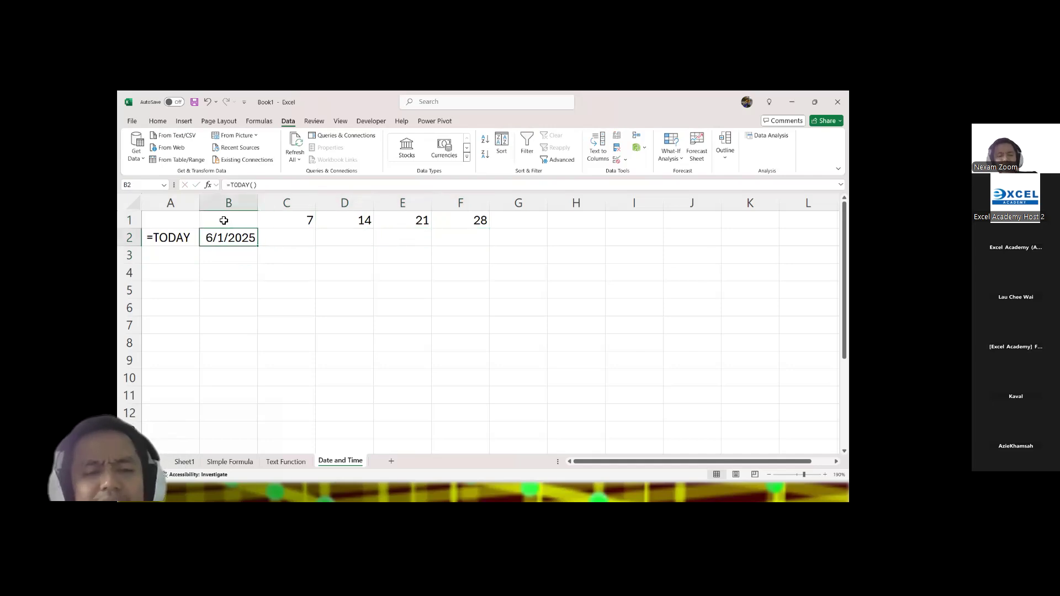
left_click(275, 240)
double_click(304, 244)
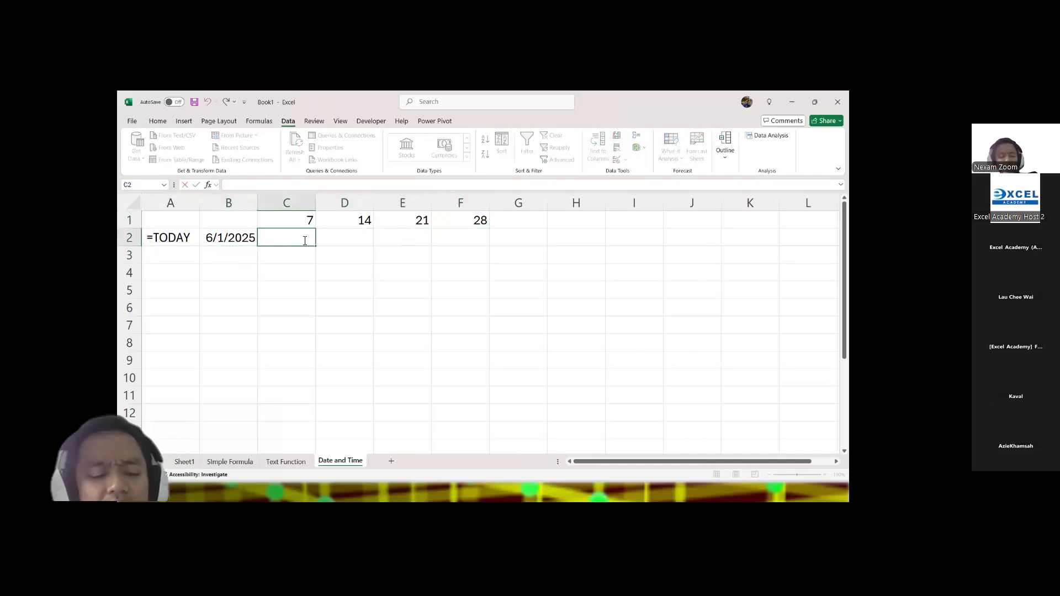
key("Escape")
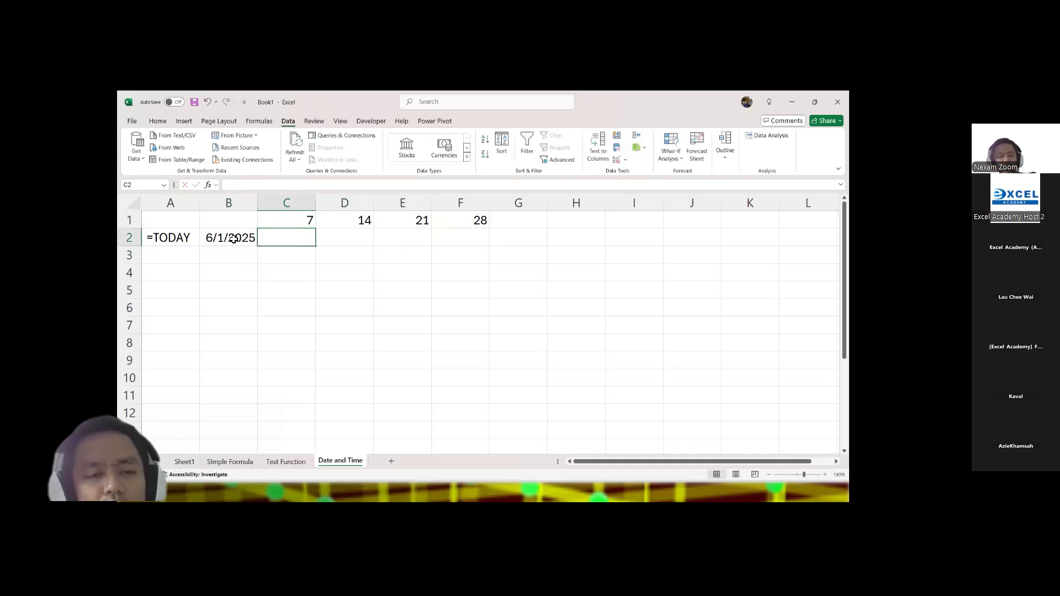
left_click(232, 239)
key("ctrl+c")
left_click(293, 239)
key("ctrl+v")
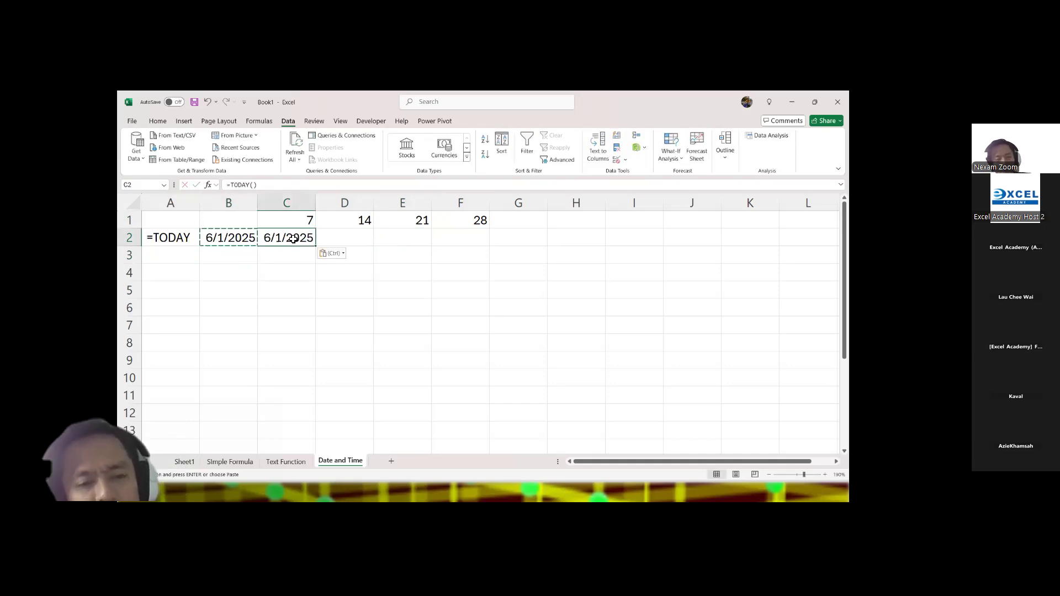
Step: Extend the formula in C2 to =TODAY()+C1 so it adds the day count above it
left_click(300, 186)
type("+")
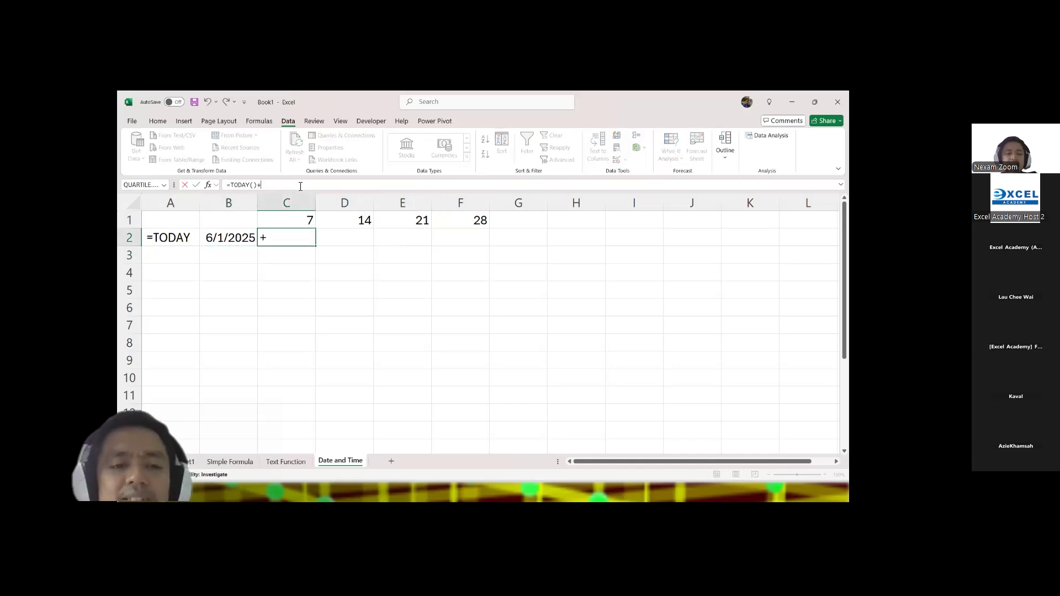
left_click(274, 216)
key("Return")
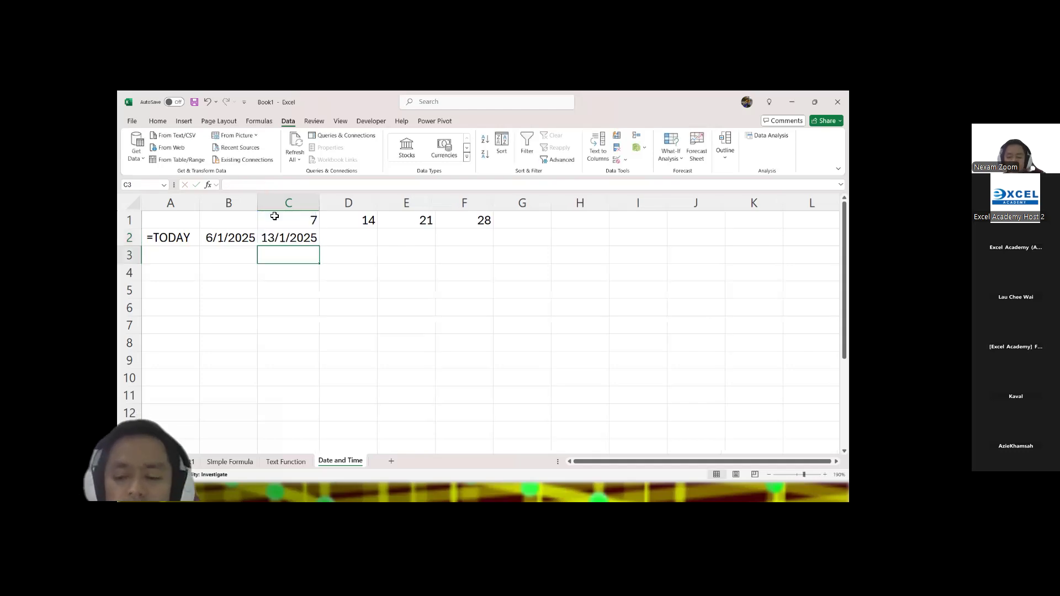
Step: Fill the C2 formula across to F2 and autofit the column widths of the filled range
key("Up")
key("shift+Right")
key("shift+Right")
key("shift+Right")
key("shift+Right")
key("shift+Left")
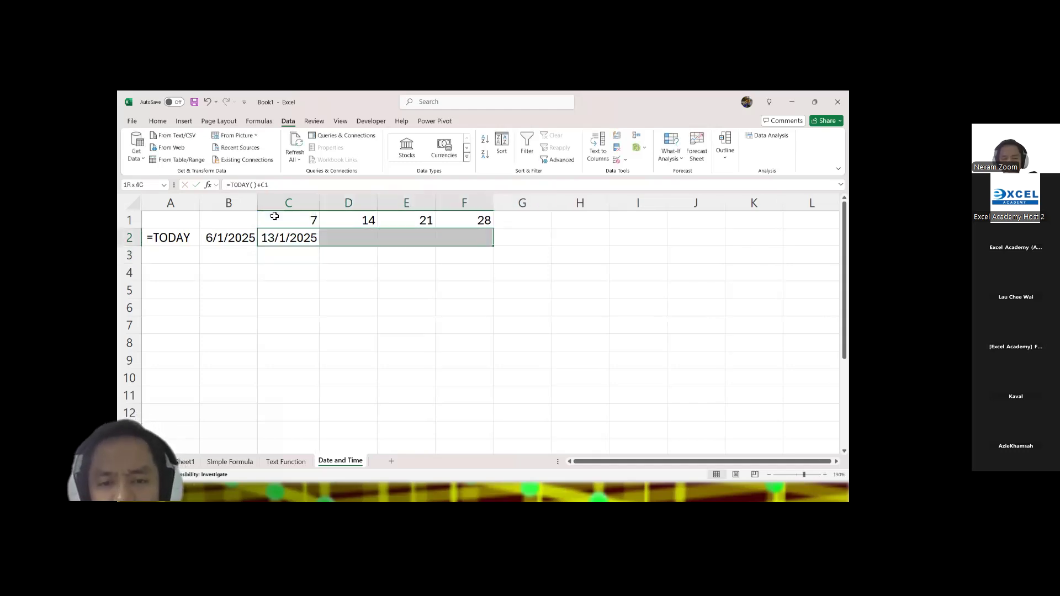
key("ctrl+r")
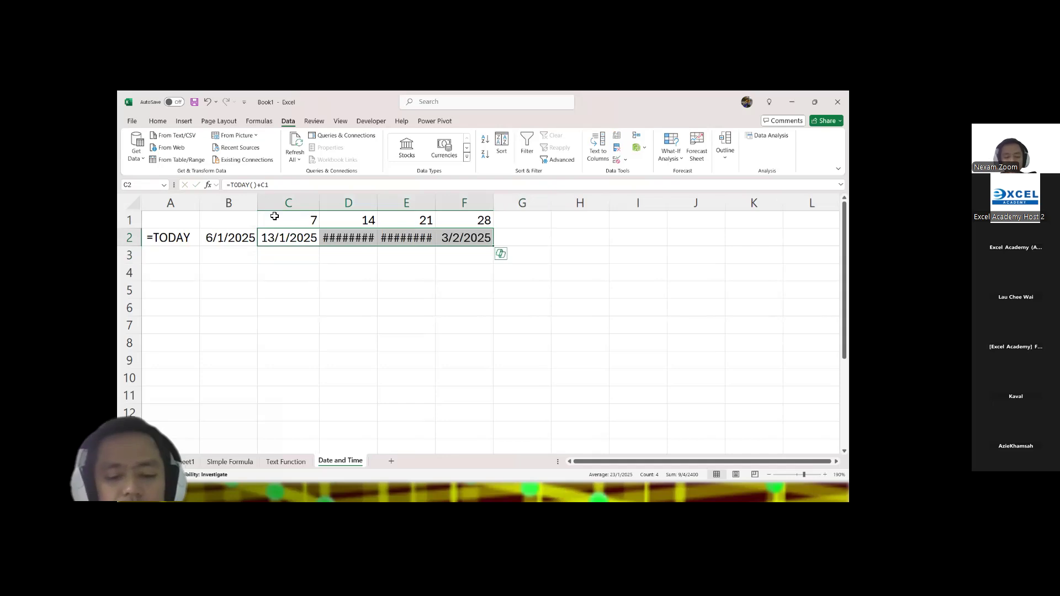
key("alt+h")
key("o")
key("i")
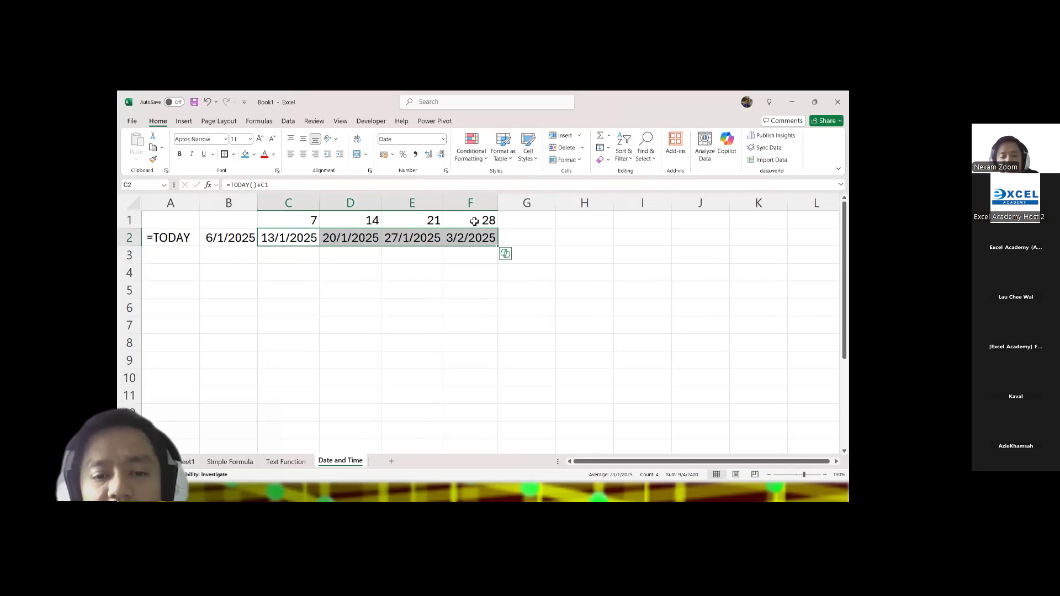
Step: Try replacing the TODAY formula in B2 with the fixed date 10/2/2025, check the C2 formula, and undo the replacement
left_click(218, 239)
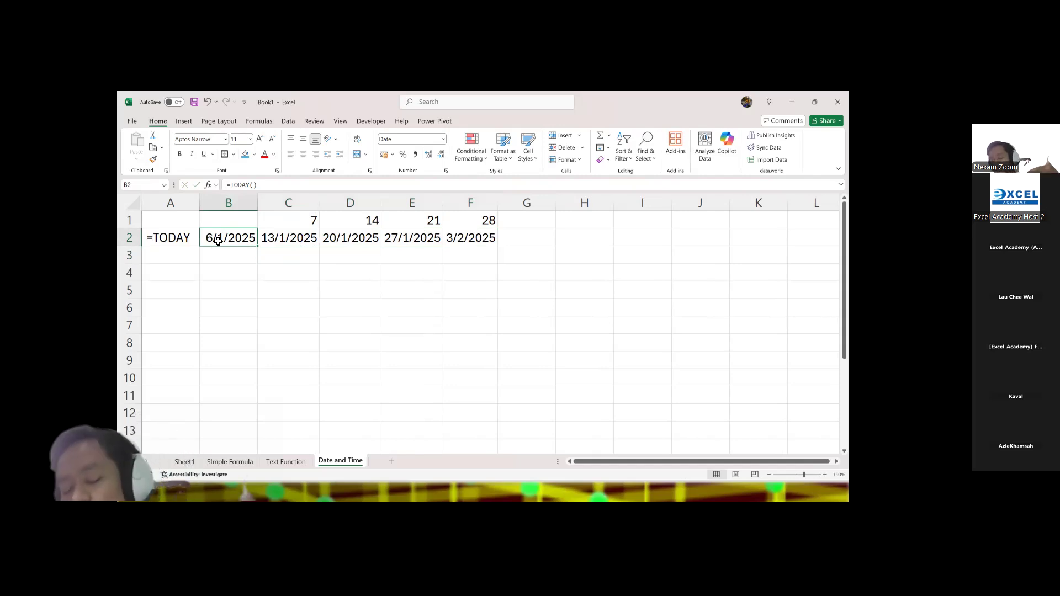
type("10/2/2-")
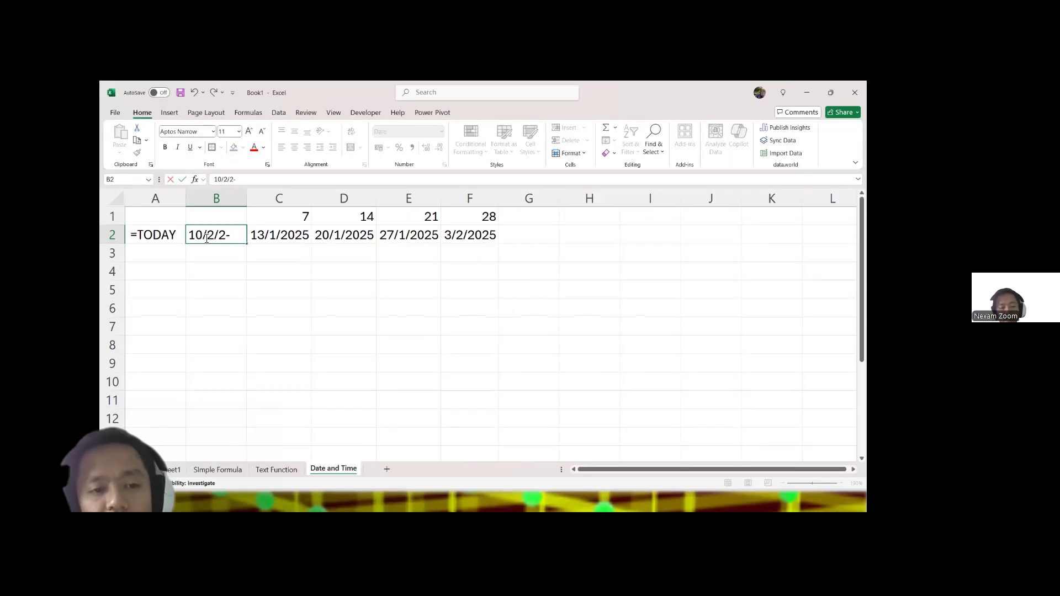
key("BackSpace")
type("025")
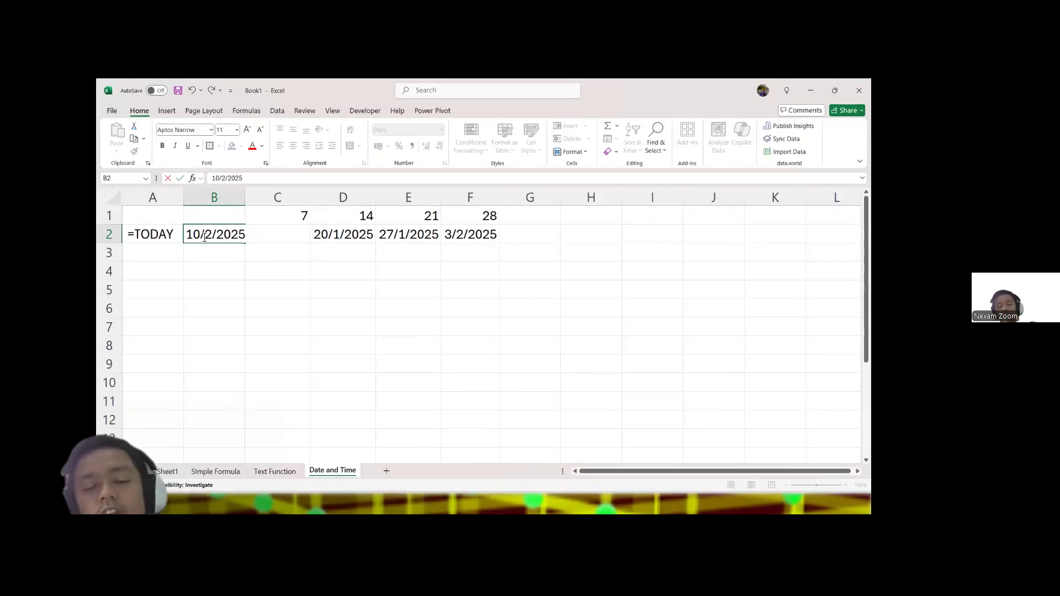
key("Return")
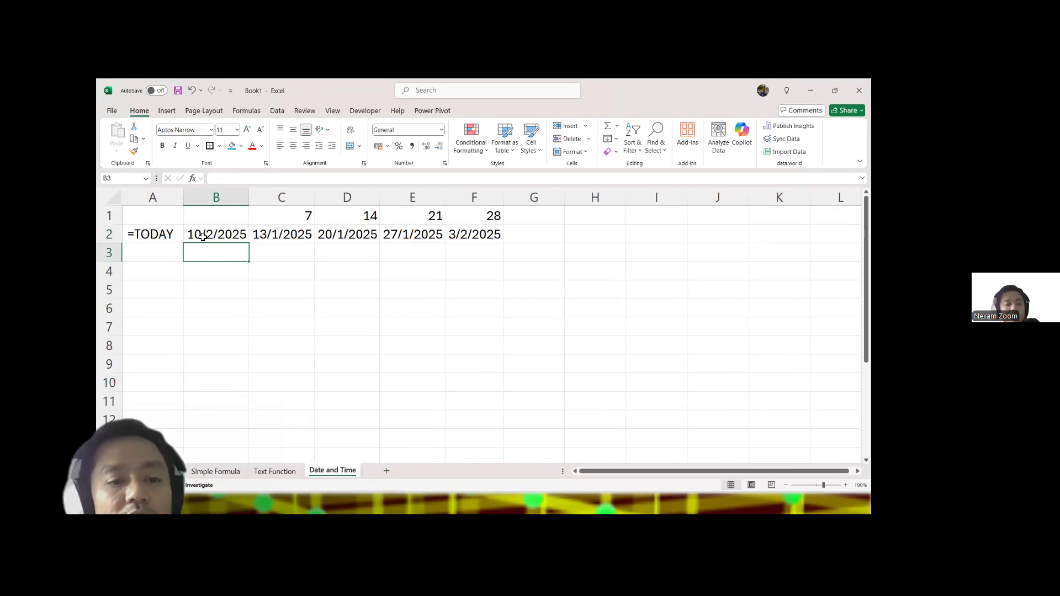
left_click(281, 236)
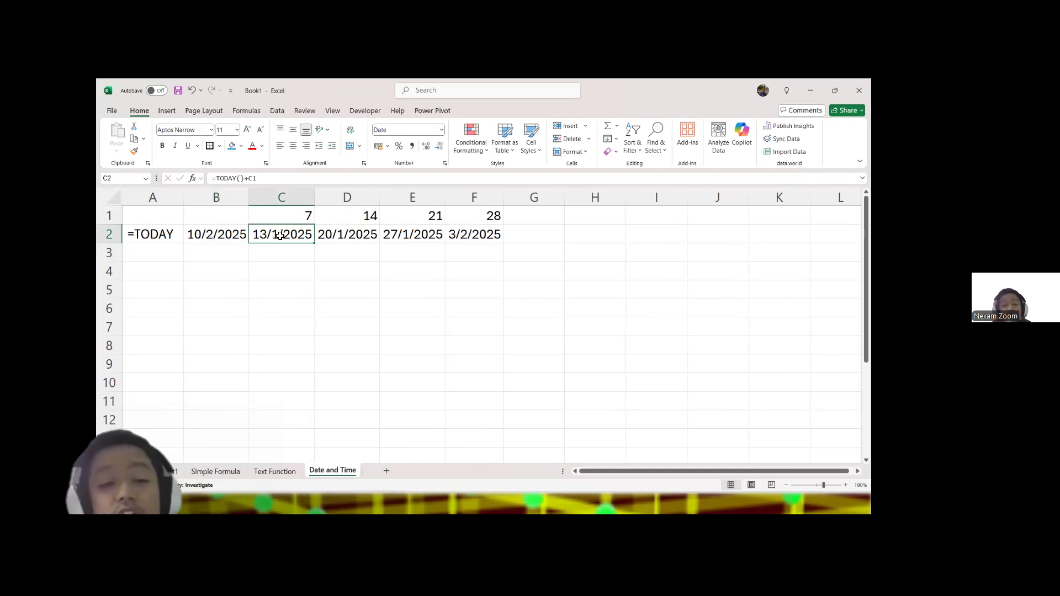
key("ctrl+z")
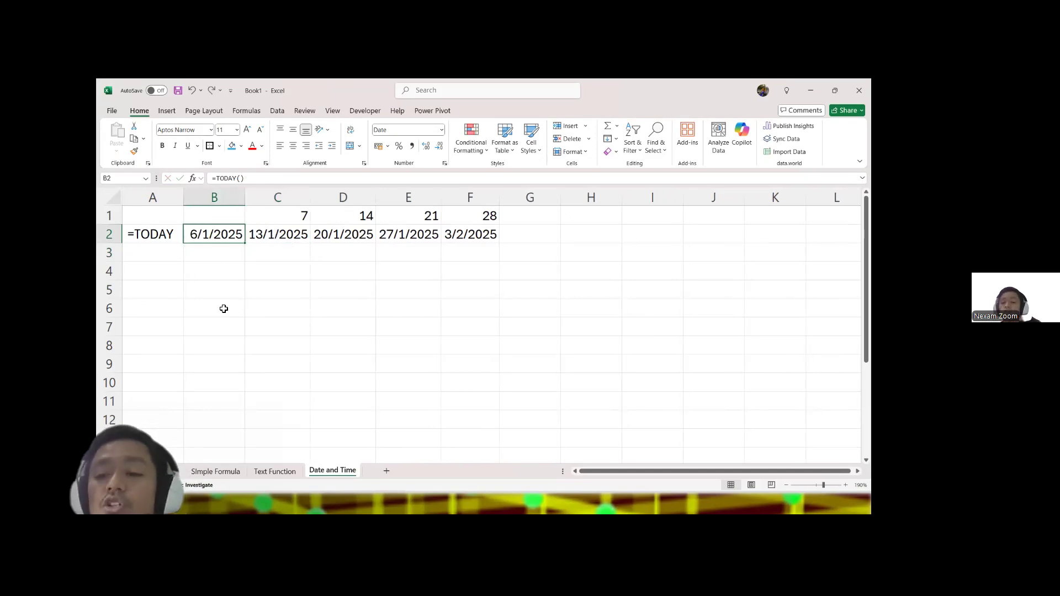
Step: Enter =NOW as a text label in A3
left_click(177, 257)
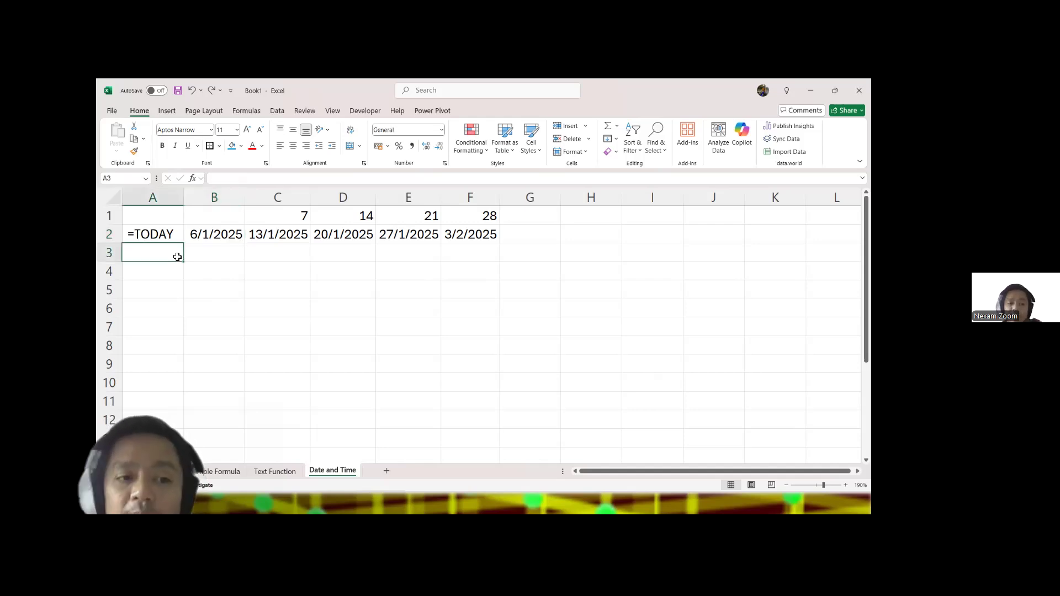
type("=NOW")
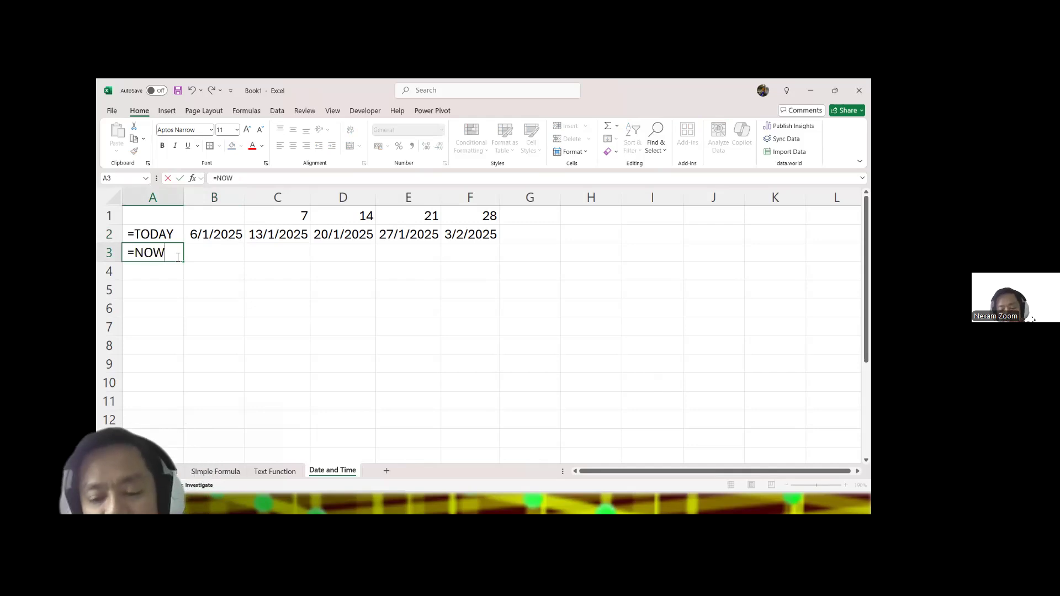
key("Tab")
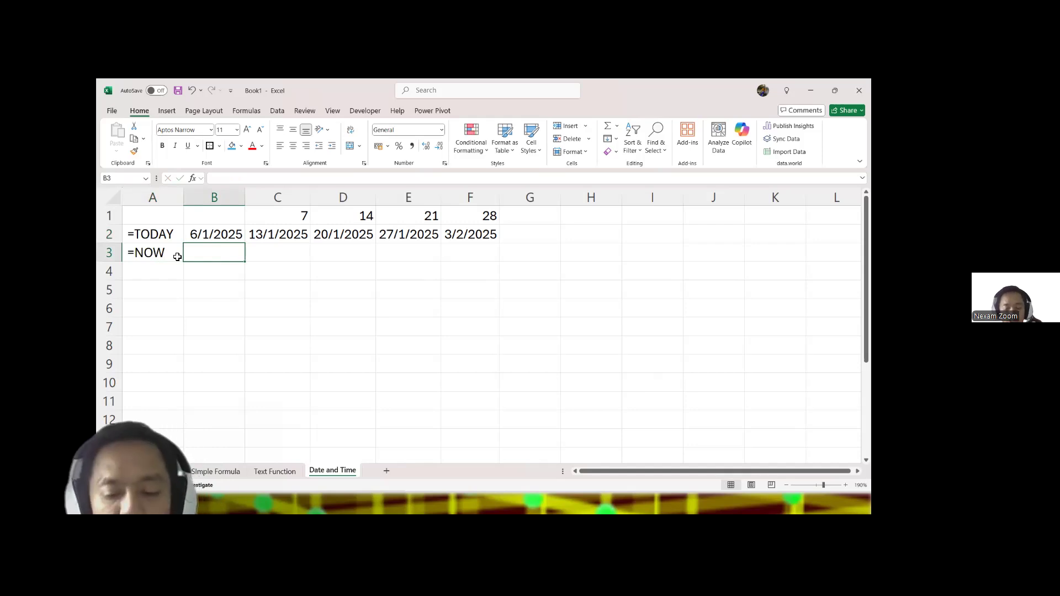
Step: Enter a NOW formula in B3 and select the cell to check it
type("=now")
key("Tab")
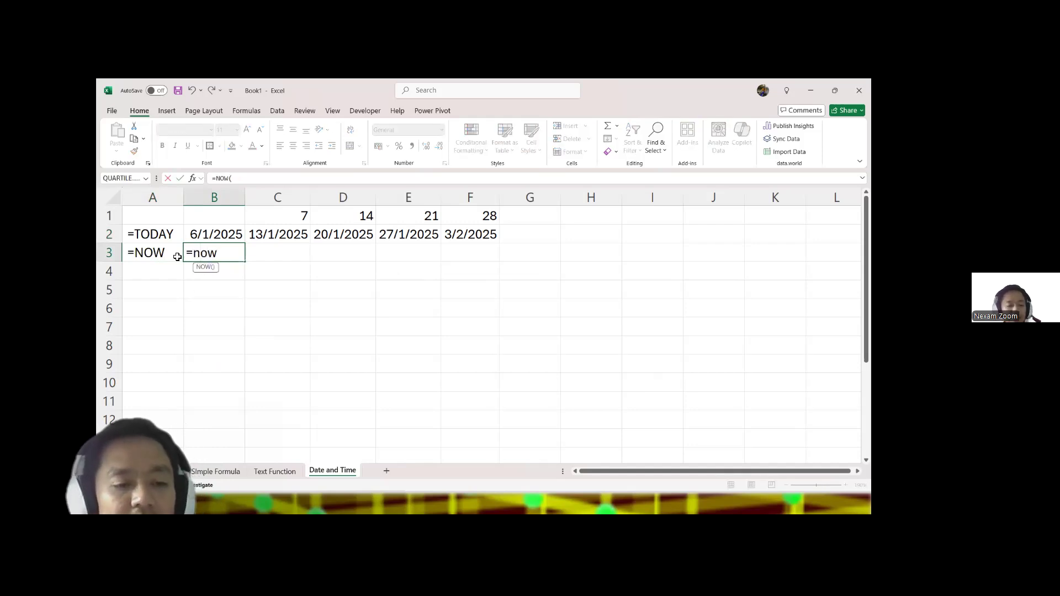
type(")")
key("Return")
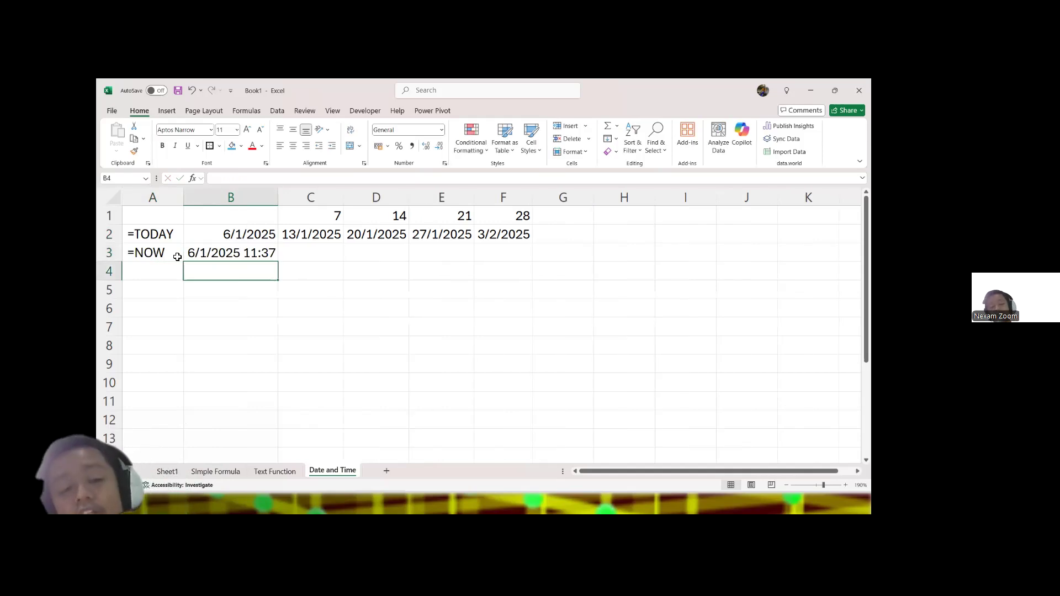
left_click(234, 255)
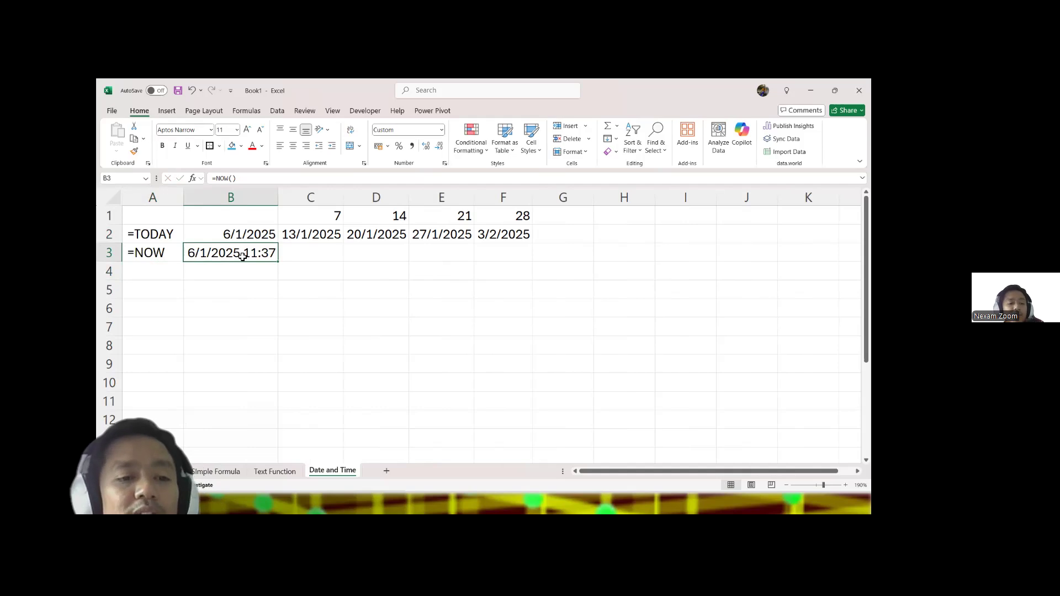
Step: Compare the TODAY and NOW formulas in B2 and B3, and view the DATE and TIME Functions slide in the PowerPoint slide show
left_click(248, 237)
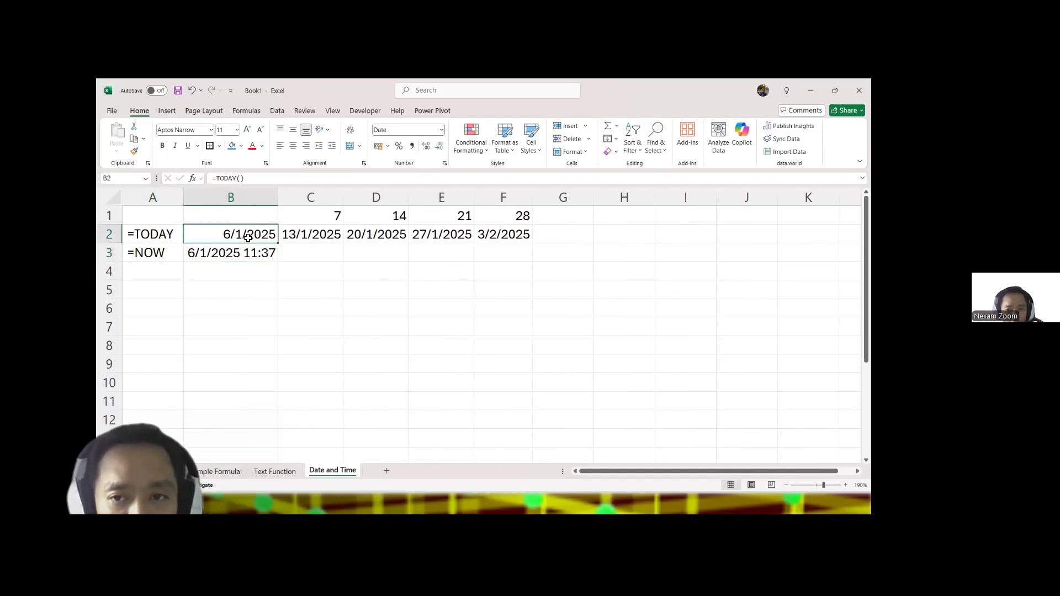
left_click(247, 256)
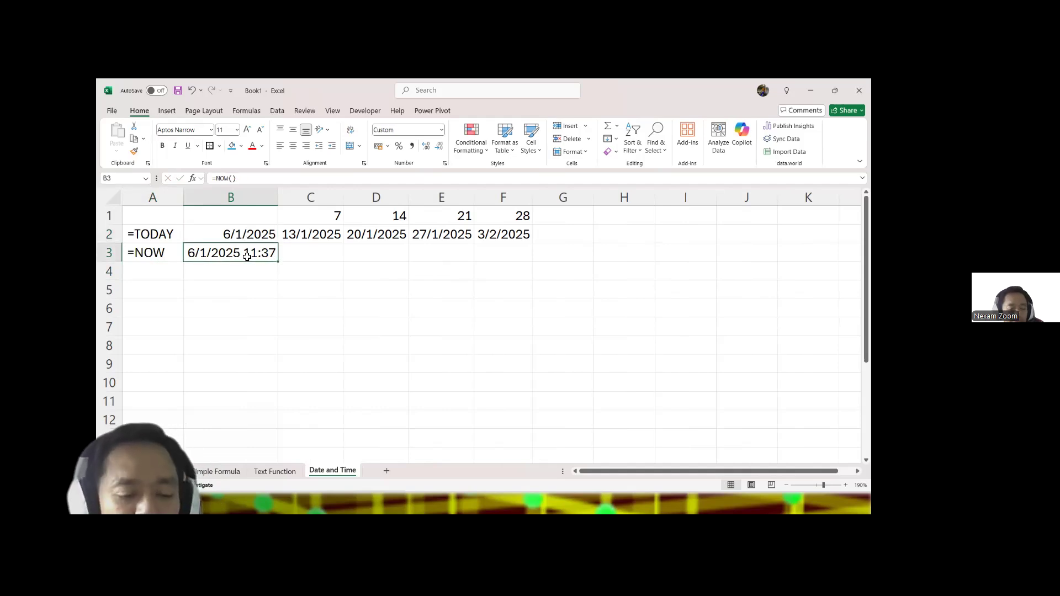
key("alt+Tab")
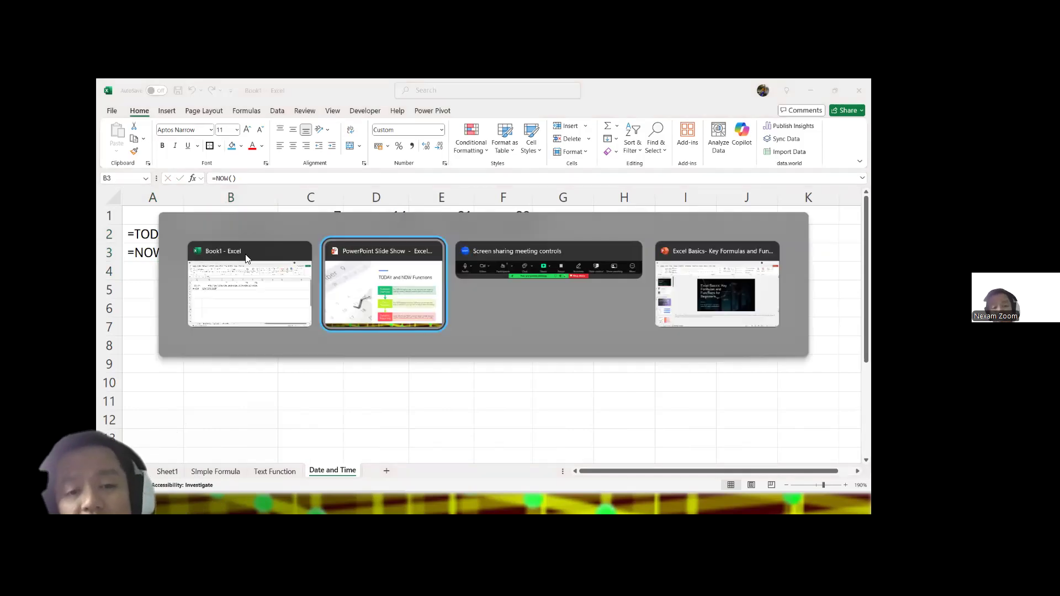
key("Right")
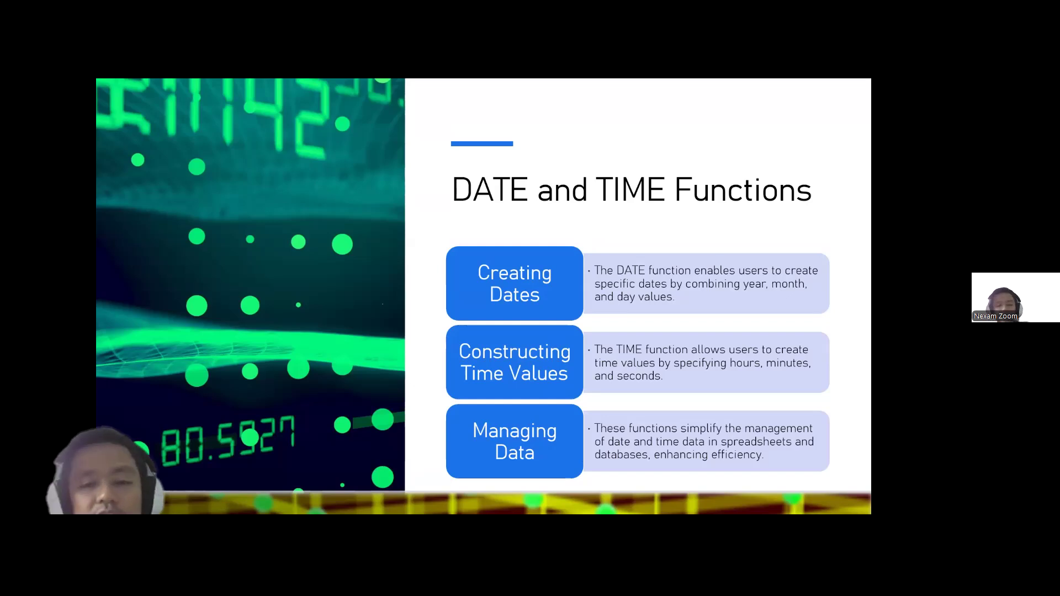
key("alt+Tab")
Step: In the Excel workbook, enter the headers Year, Month and Day in B5, C5 and D5
left_click(217, 295)
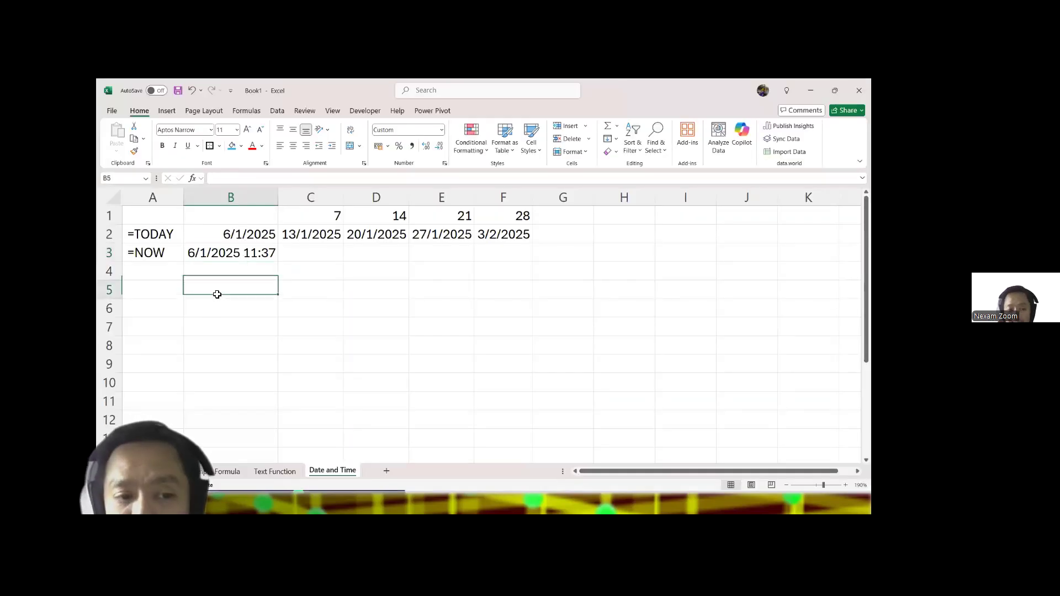
type("Year")
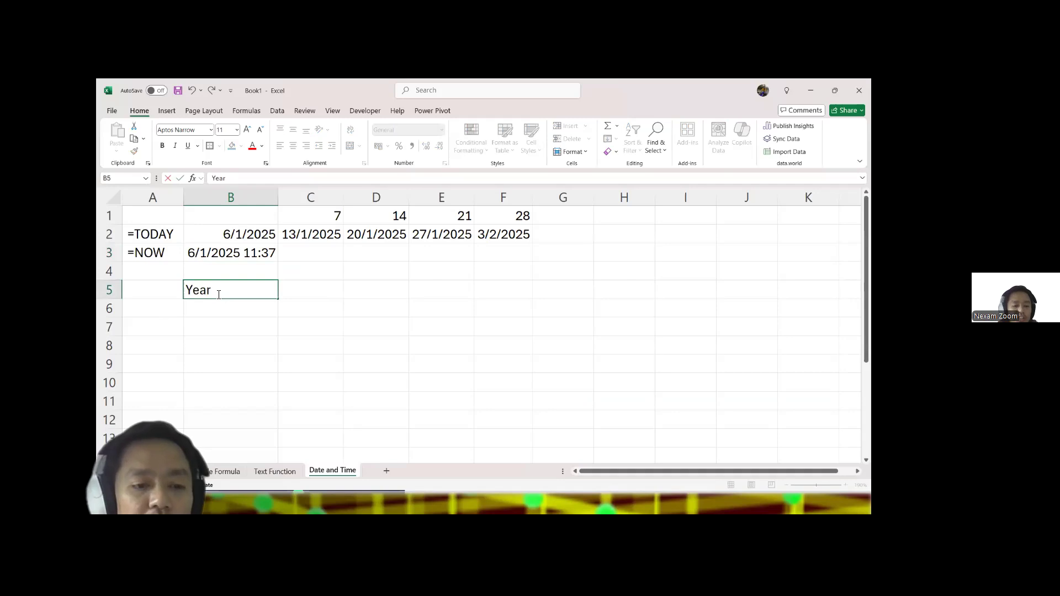
key("Tab")
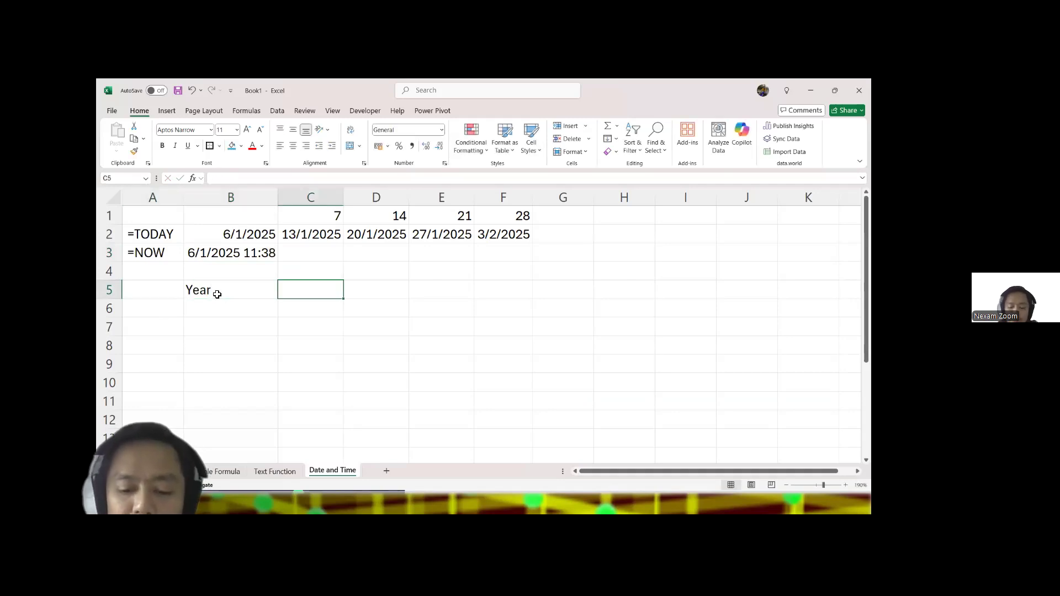
type("Month")
key("Tab")
type("Day")
key("Down")
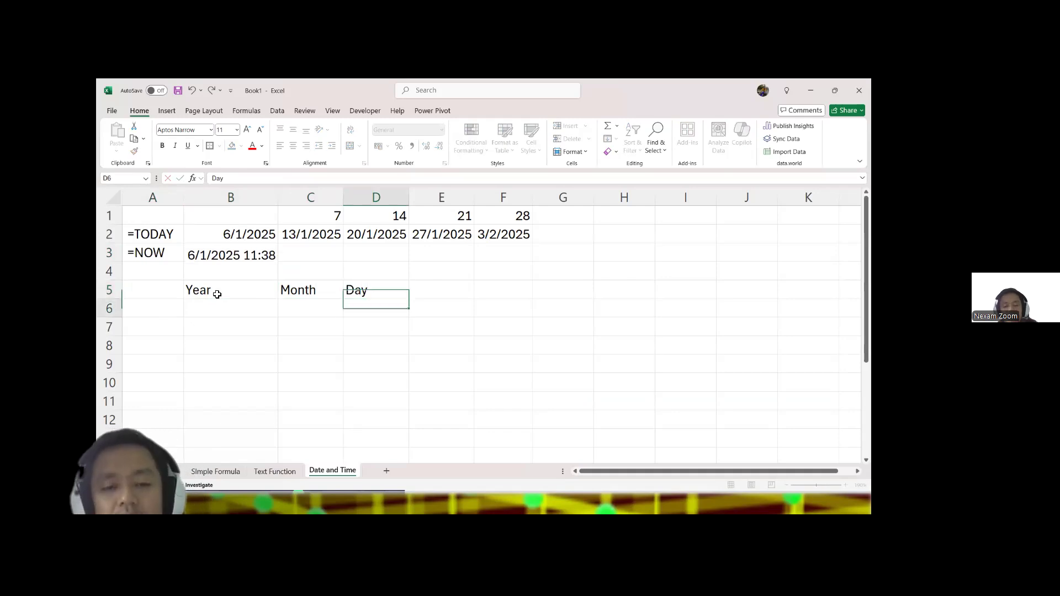
Step: Enter =DATE as a text label in E5
key("Right")
key("Up")
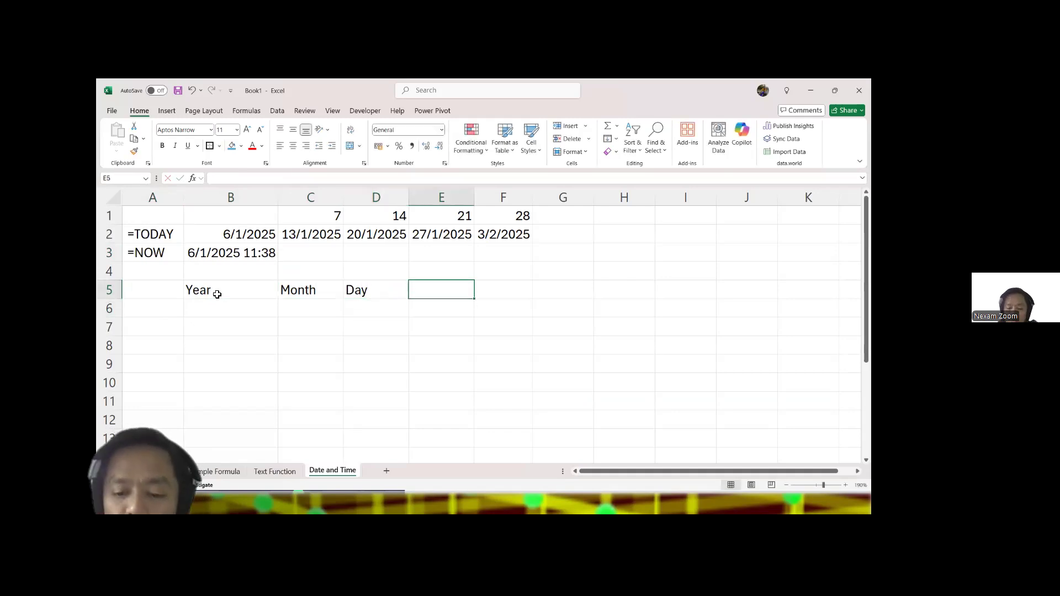
type("=DATE")
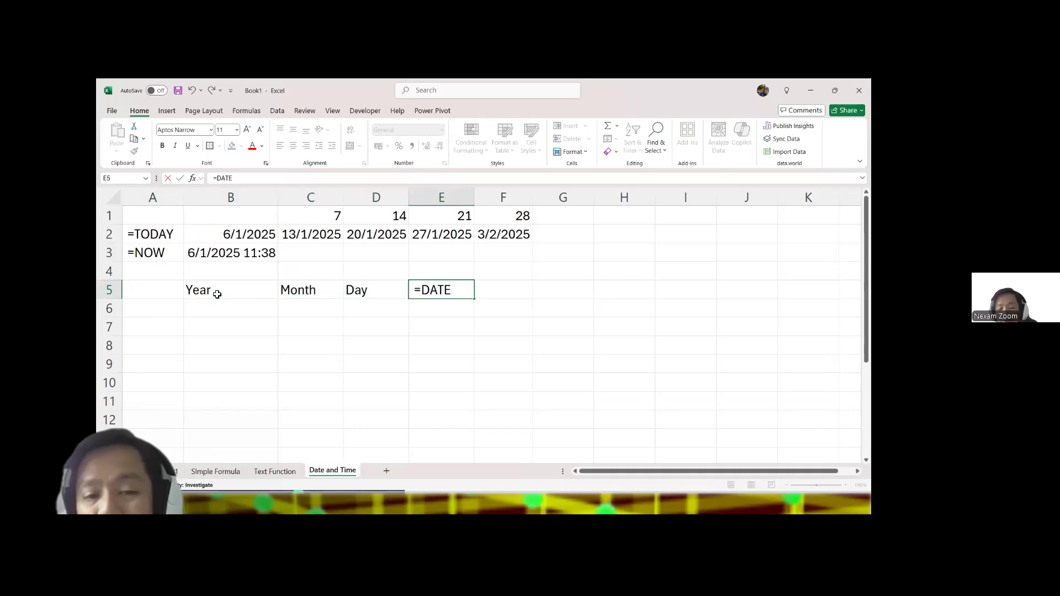
key("Return")
type("=")
key("Escape")
Step: Enter 2025, 4 and 17 under the Year, Month and Day headers in B6, C6 and D6
key("Left")
key("Left")
key("Left")
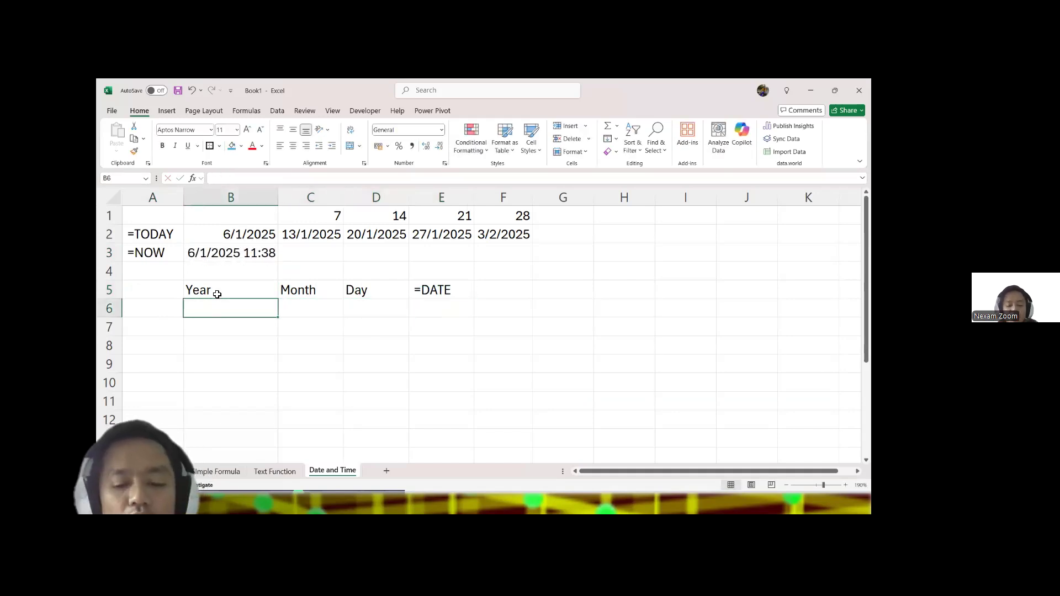
type("2025")
key("Tab")
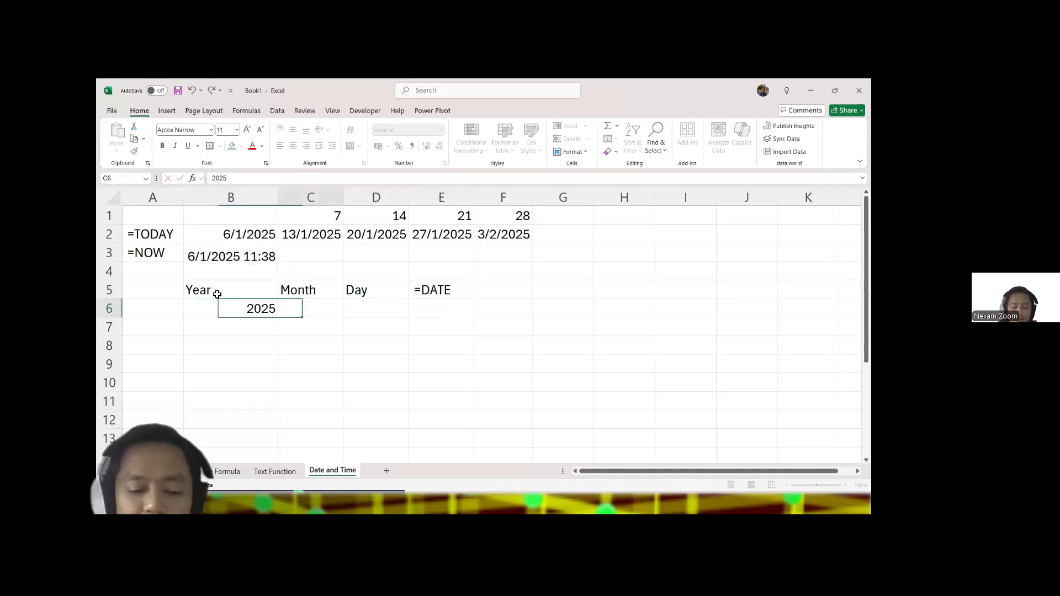
type("4")
key("Tab")
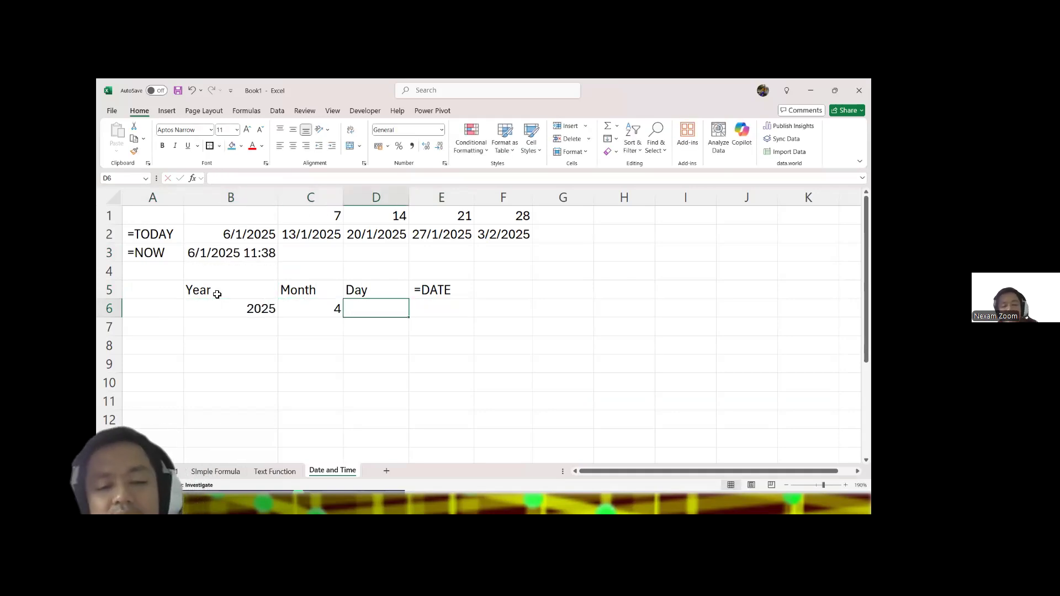
type("67")
key("BackSpace")
key("BackSpace")
type("17")
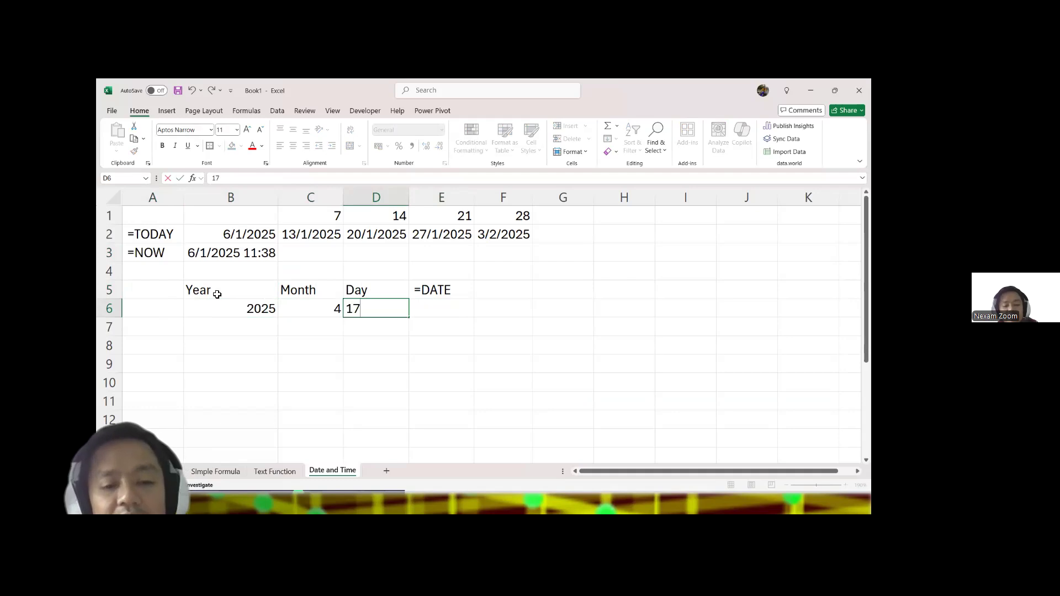
key("Tab")
Step: Enter a DATE formula in E6 using B6, C6 and D6 as year, month and day, and widen column E
type("=dae")
key("BackSpace")
type("te")
key("Tab")
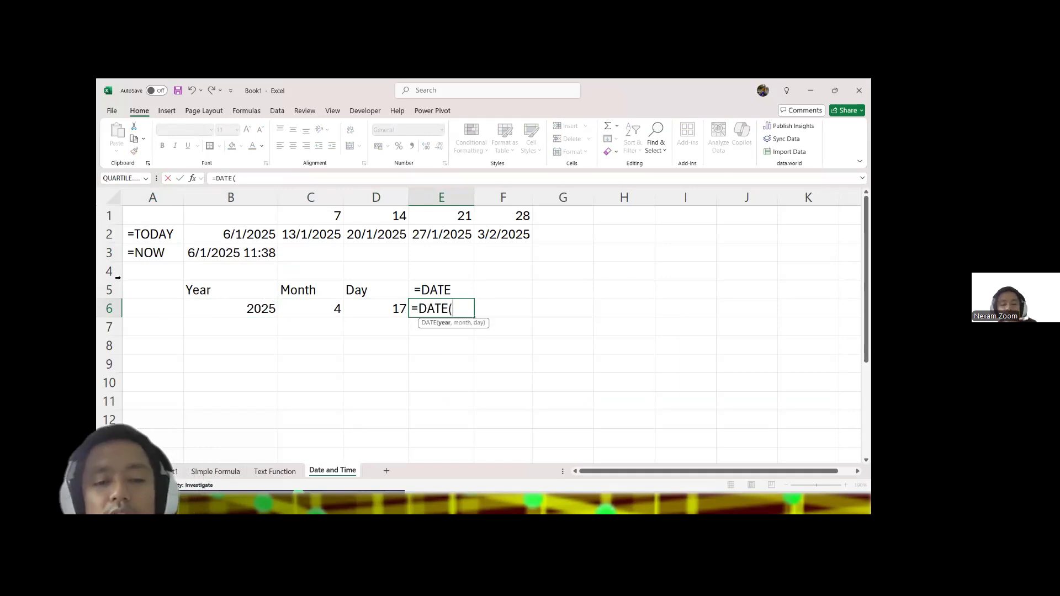
left_click(216, 306)
type(",")
left_click(302, 308)
type(",")
left_click(363, 309)
key("Return")
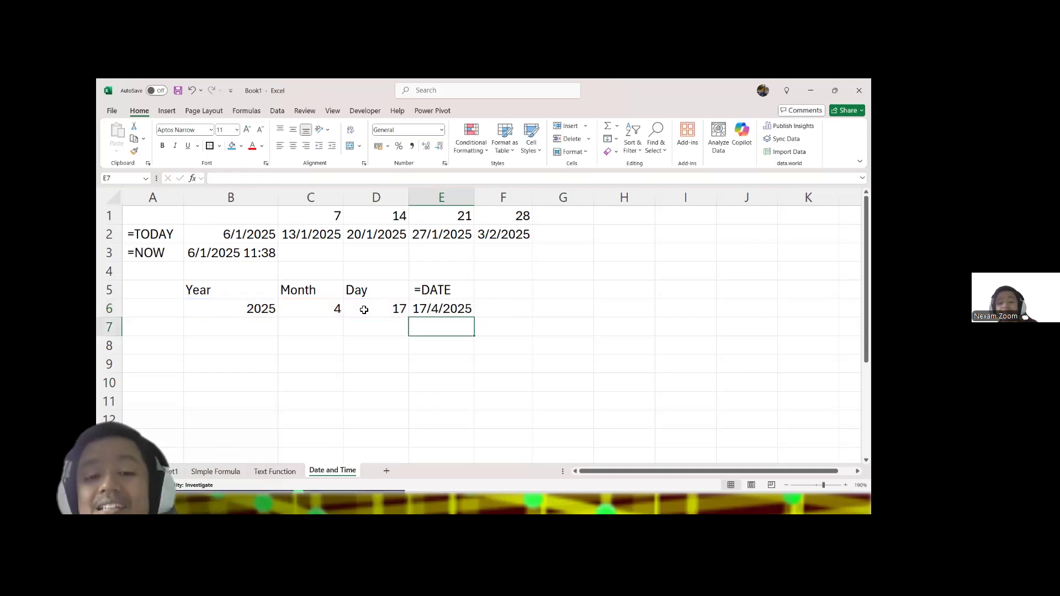
left_click_drag(475, 197, 499, 211)
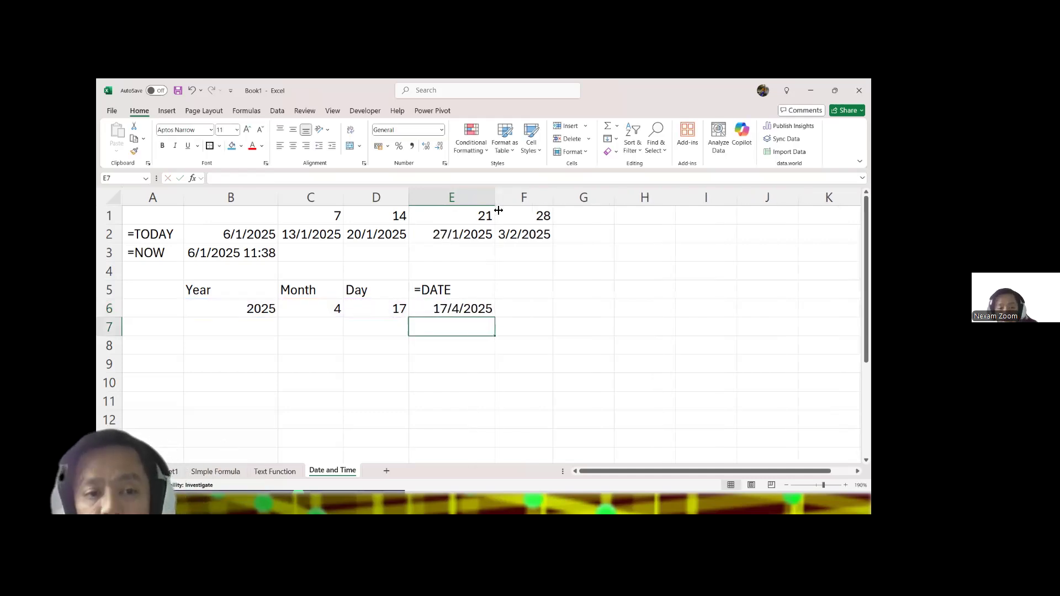
Step: Start a TEXTJOIN formula in F6 with "-" as the delimiter and TRUE to ignore empty cells
left_click(533, 313)
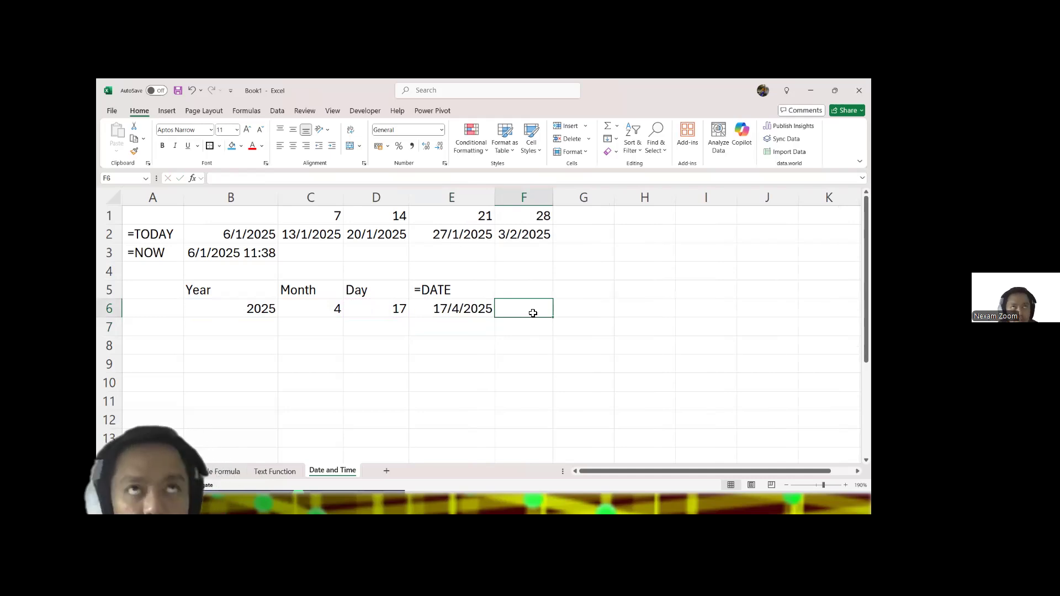
type("text")
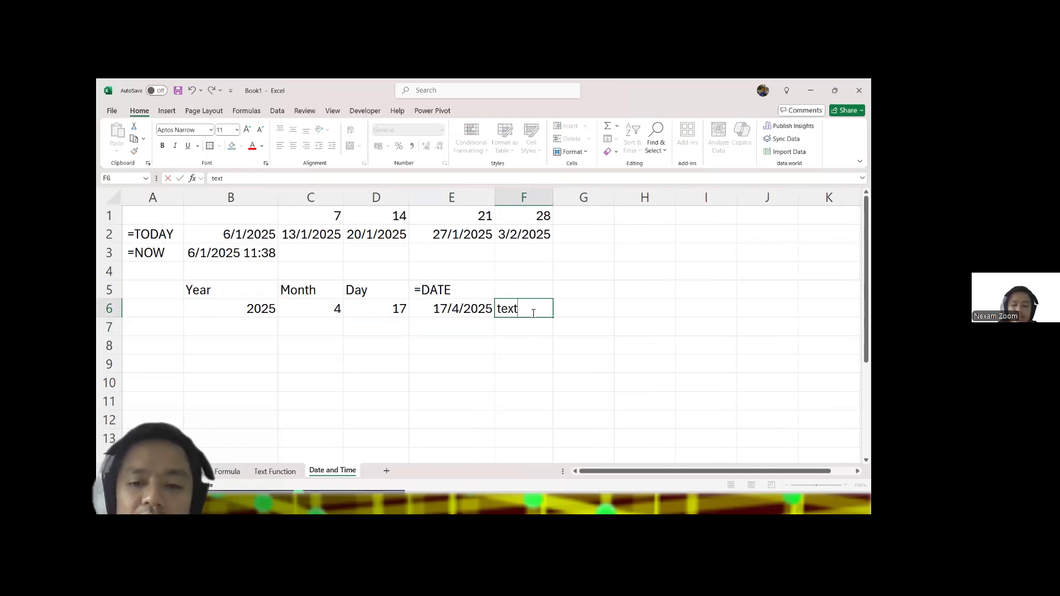
key("BackSpace")
key("BackSpace")
key("BackSpace")
key("BackSpace")
type("=text")
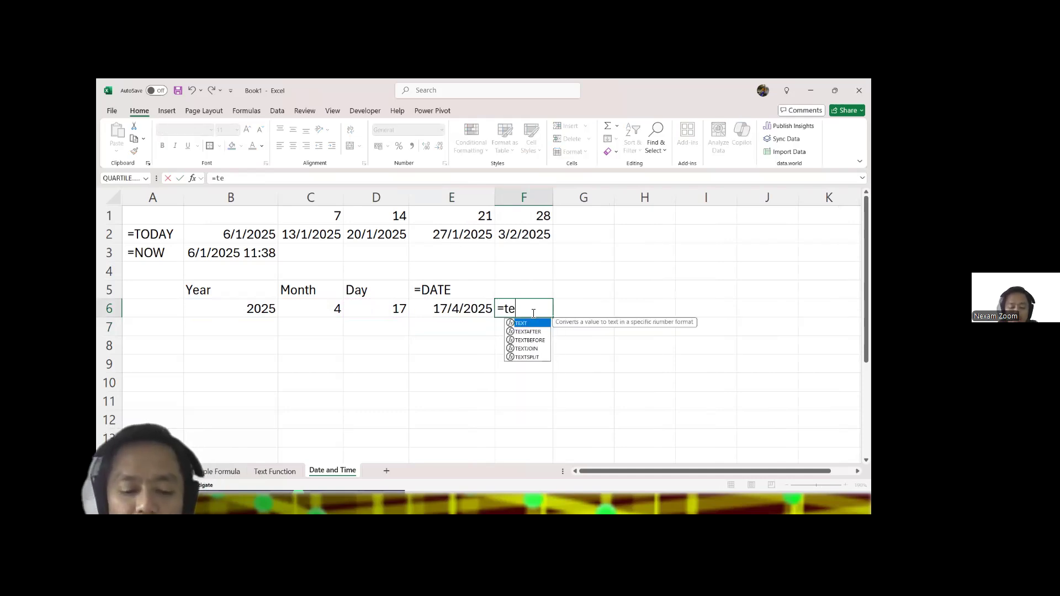
key("Down")
key("Down")
key("Down")
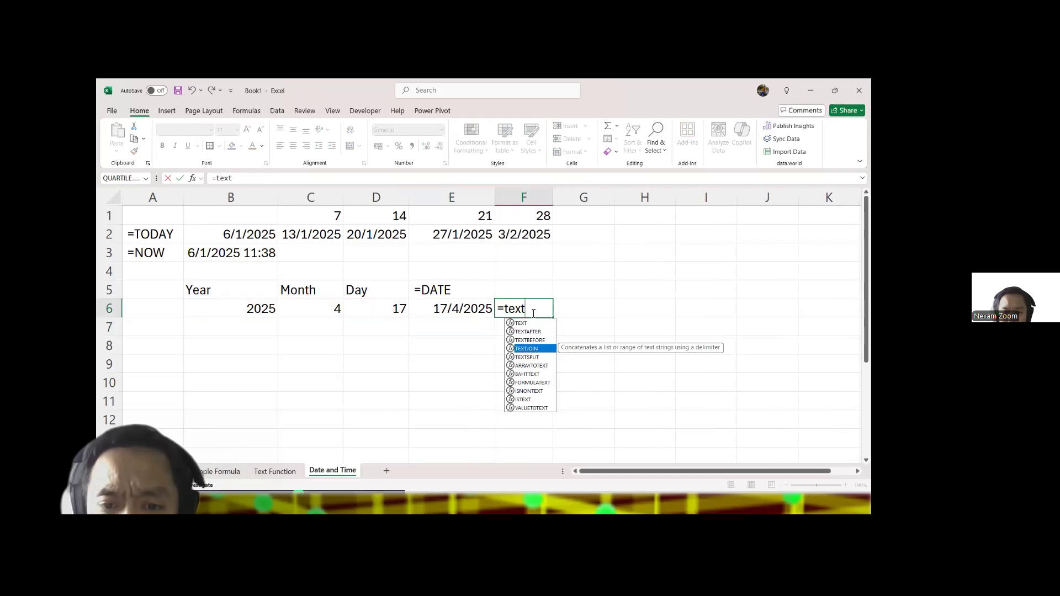
key("Tab")
type("\"-\"")
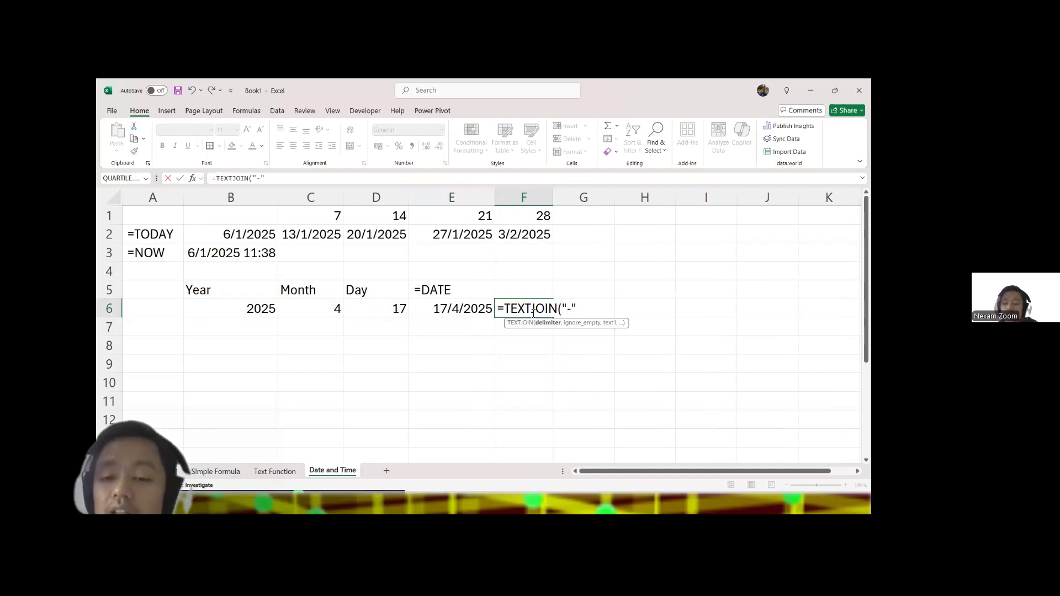
type(",")
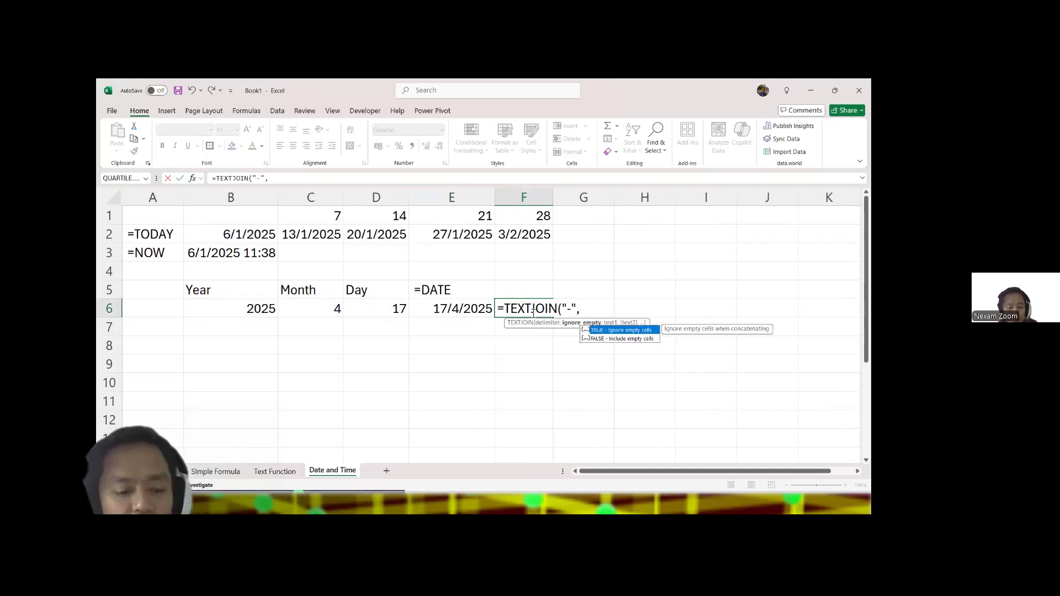
key("Tab")
type(",")
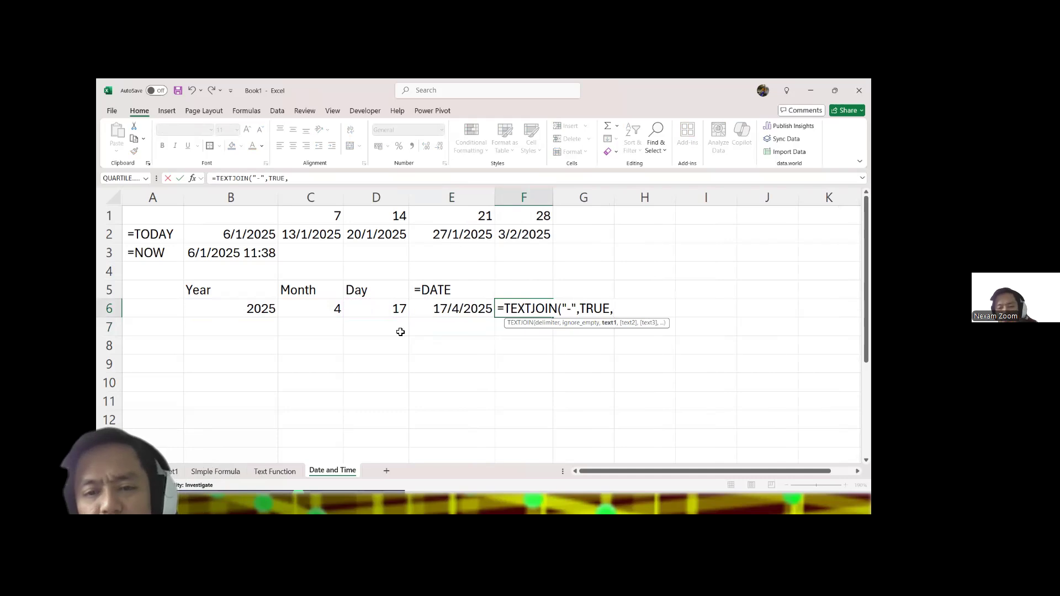
Step: Complete the F6 TEXTJOIN formula with D6, C6 and B6 as the text arguments, and widen column F
left_click(382, 312)
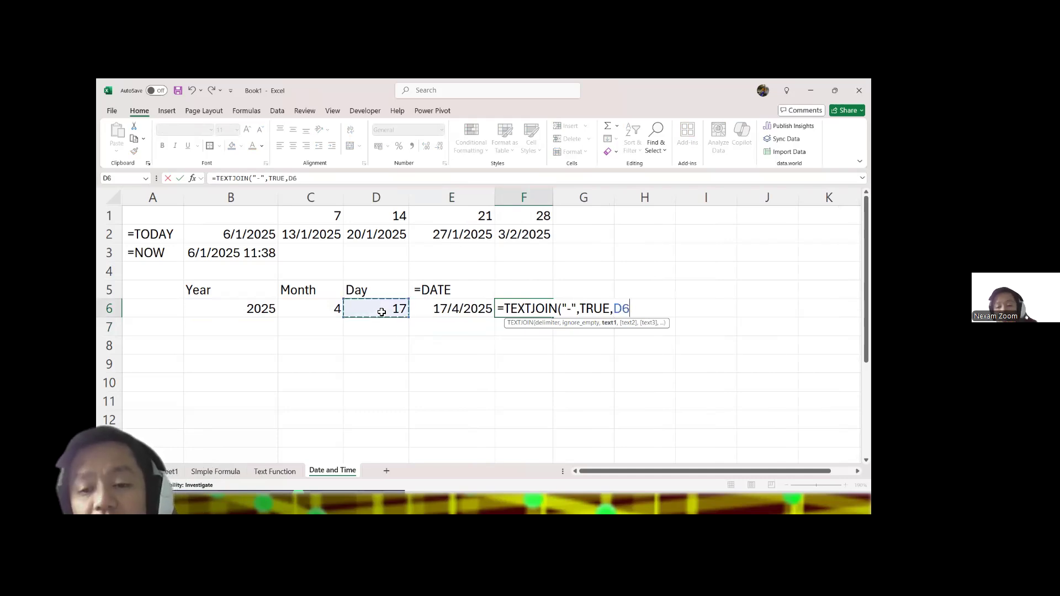
type(",")
left_click(320, 302)
type(",")
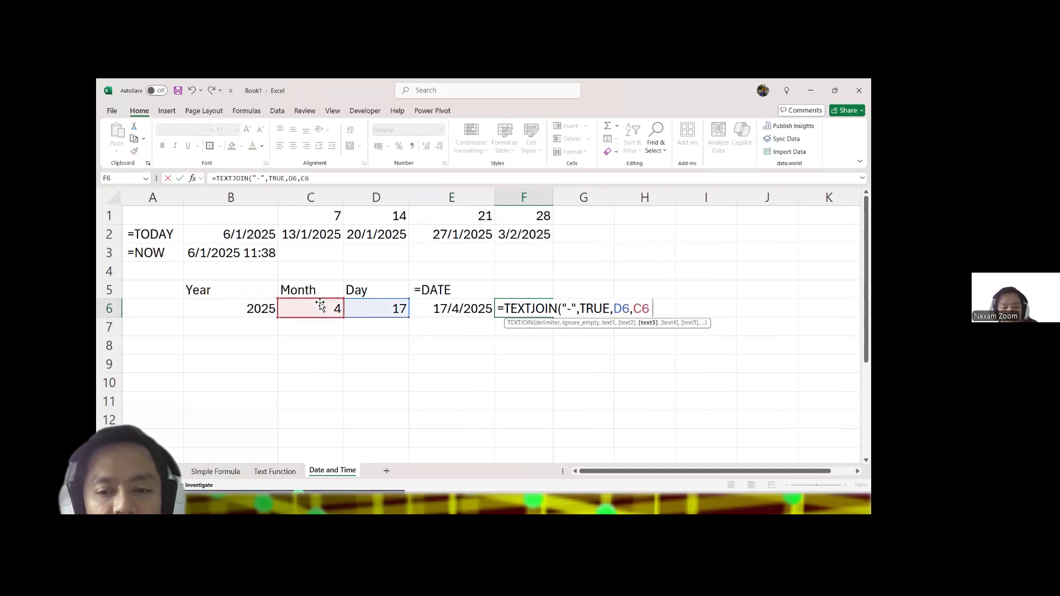
left_click(264, 308)
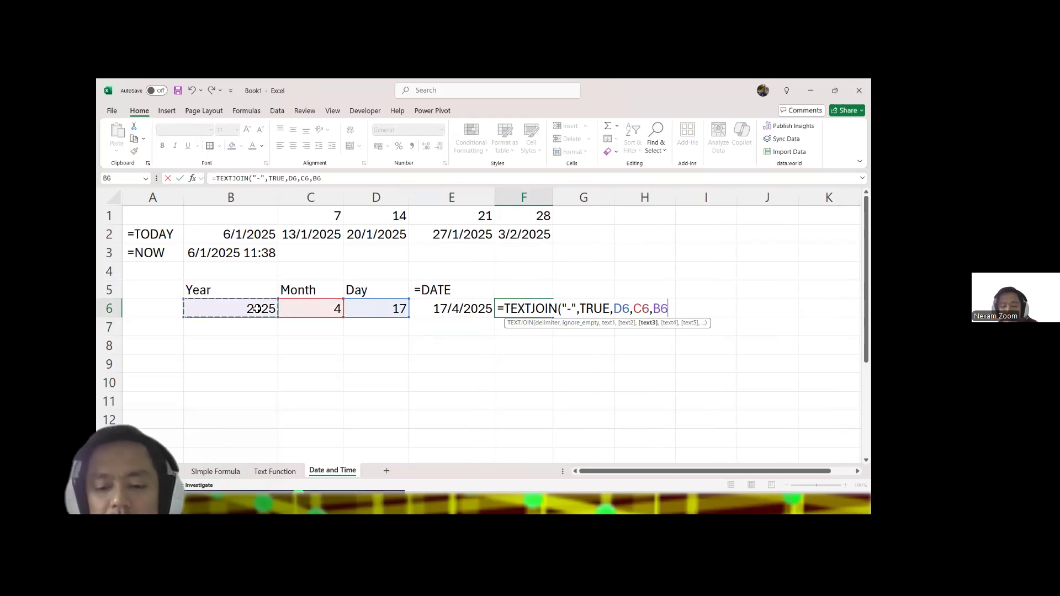
type(")")
key("Return")
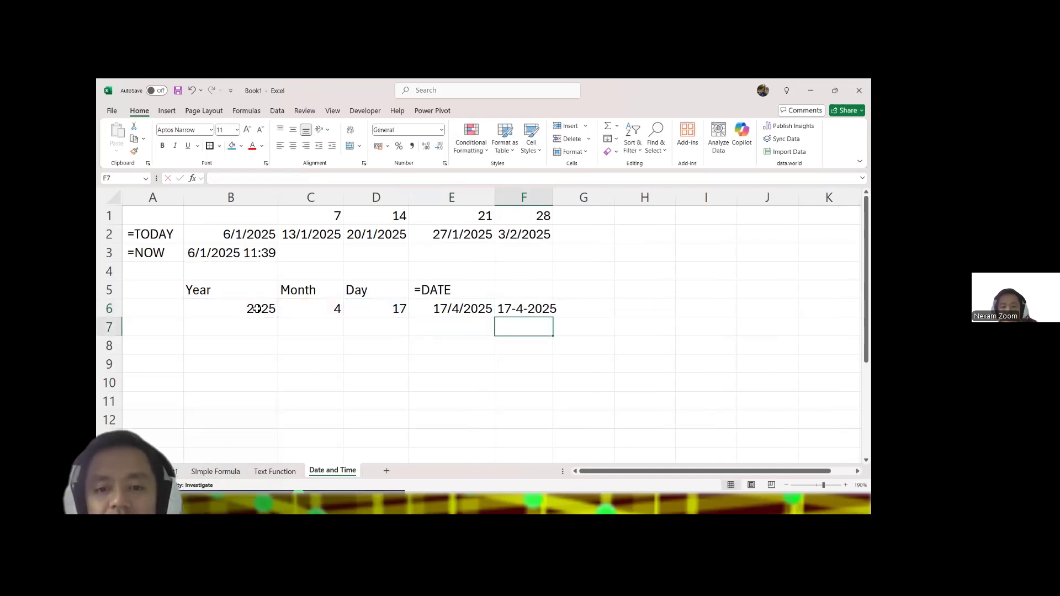
left_click_drag(553, 197, 627, 198)
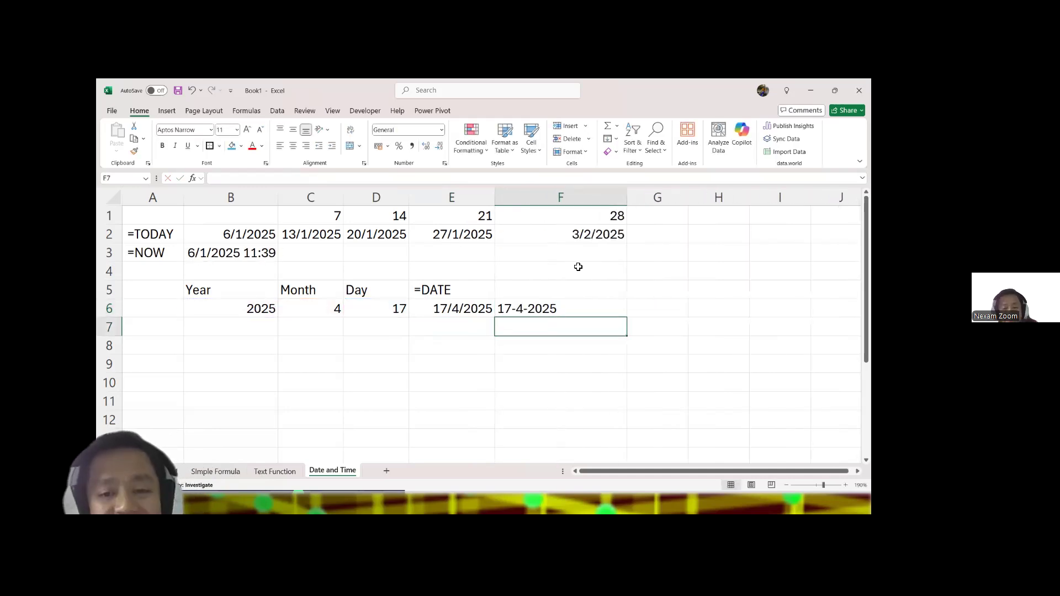
Step: Compare the F6 TEXTJOIN cell with the date formulas in E6, E2 and F2, and center F6 horizontally
left_click(577, 313)
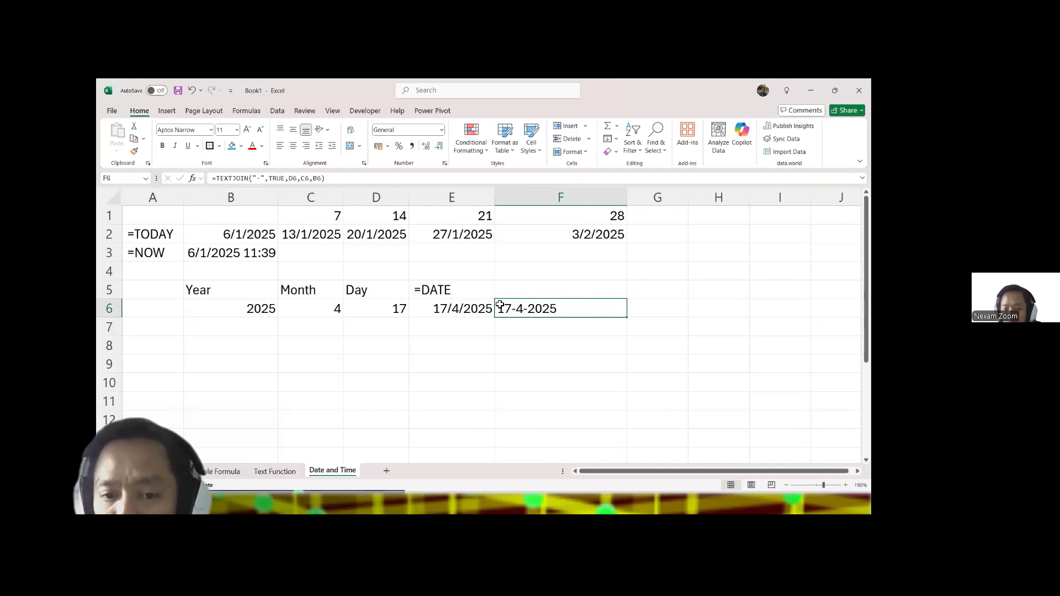
left_click(466, 308)
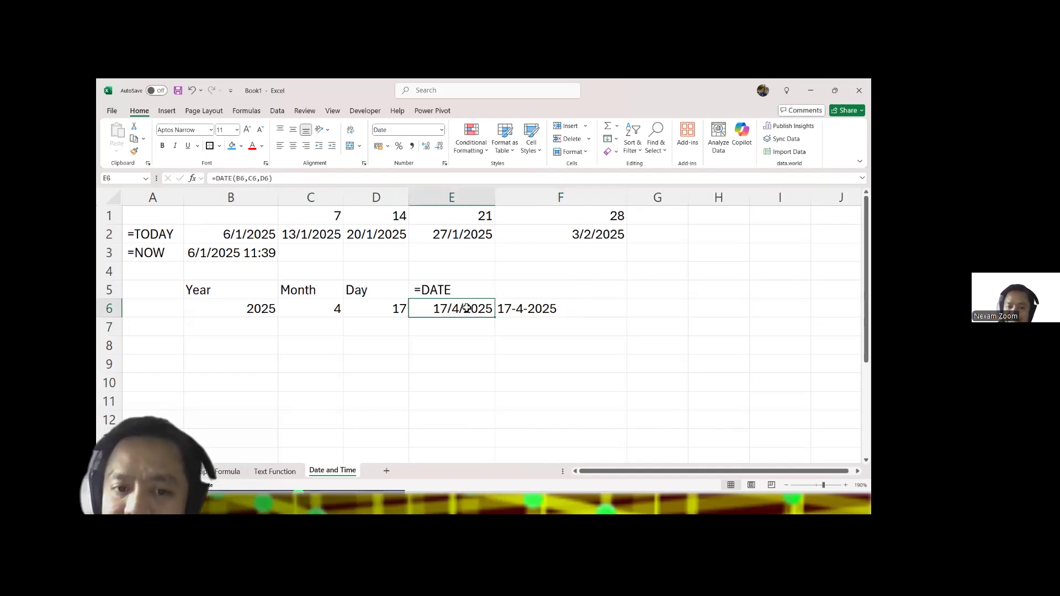
left_click(456, 241)
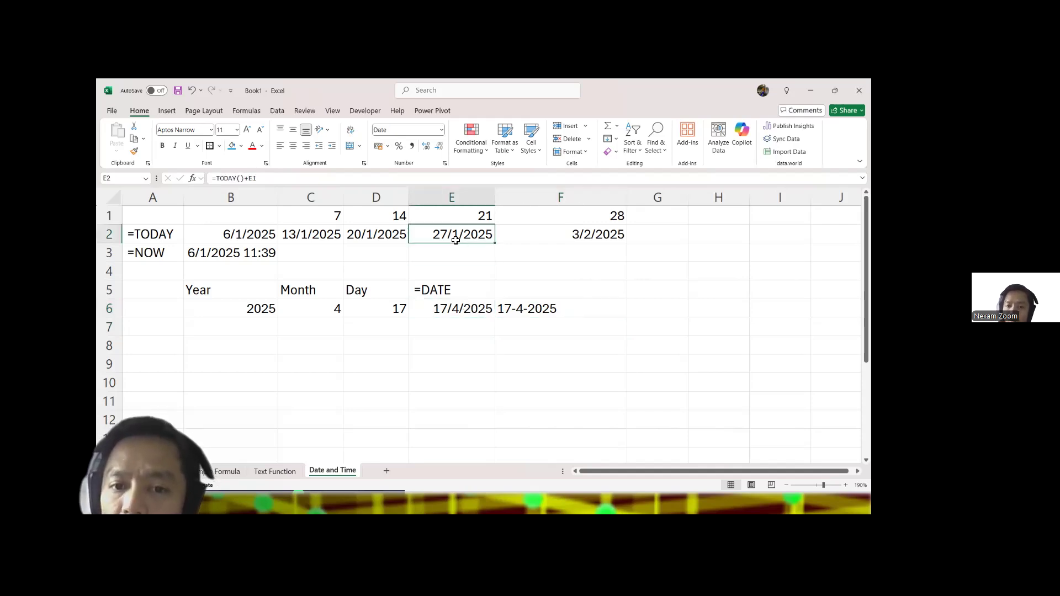
left_click(551, 235)
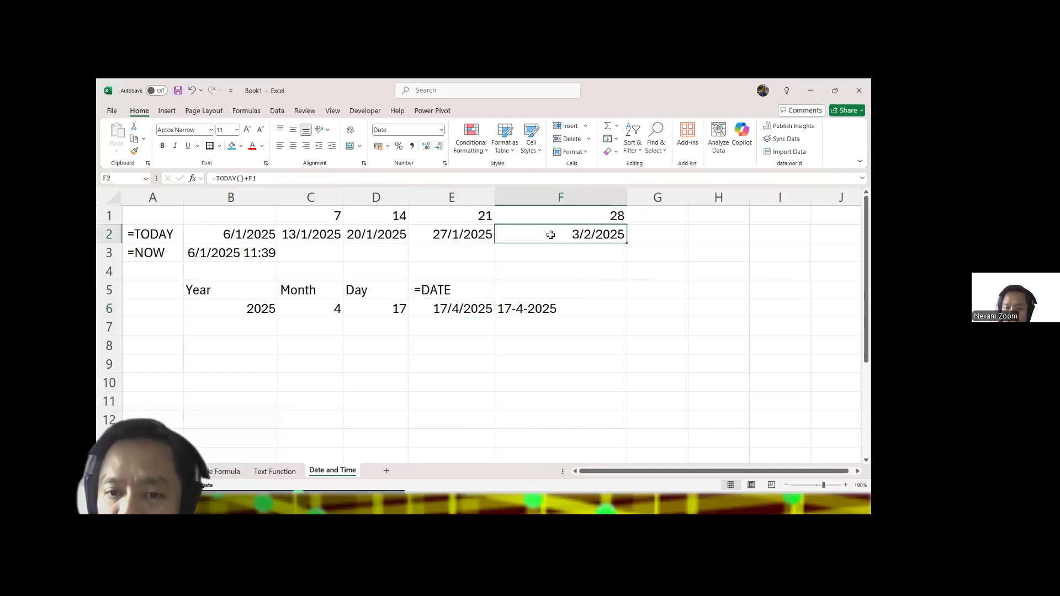
left_click(567, 309)
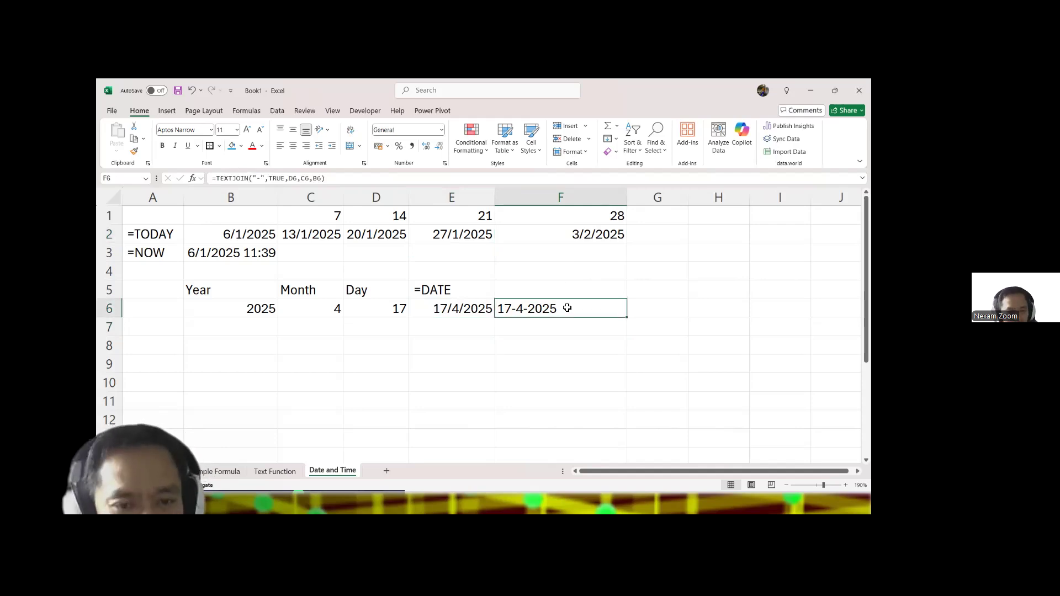
left_click(293, 146)
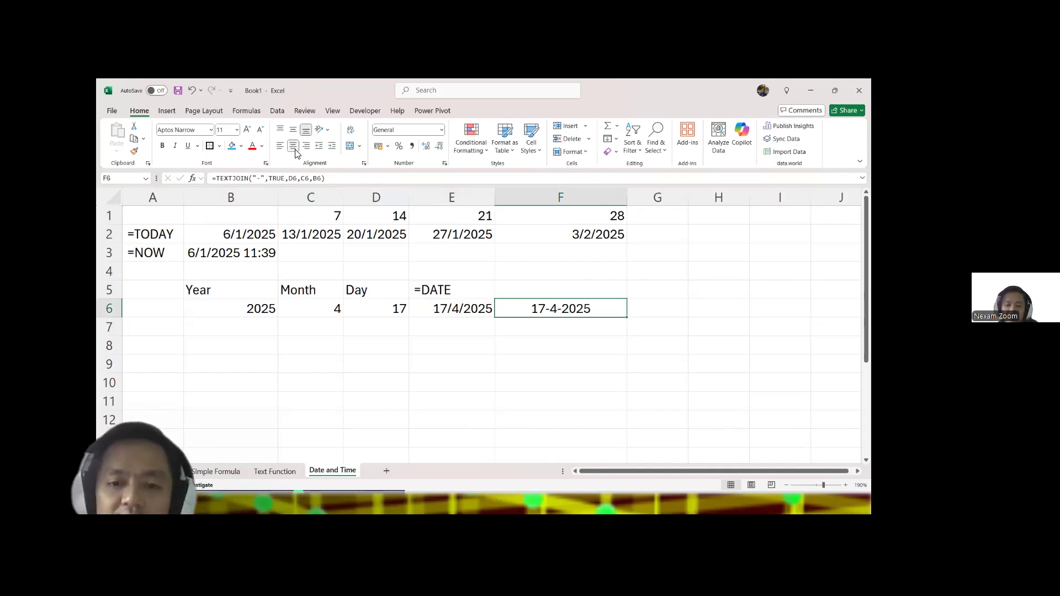
Step: Remove the horizontal centering from F6 and clear its TEXTJOIN formula
left_click(294, 148)
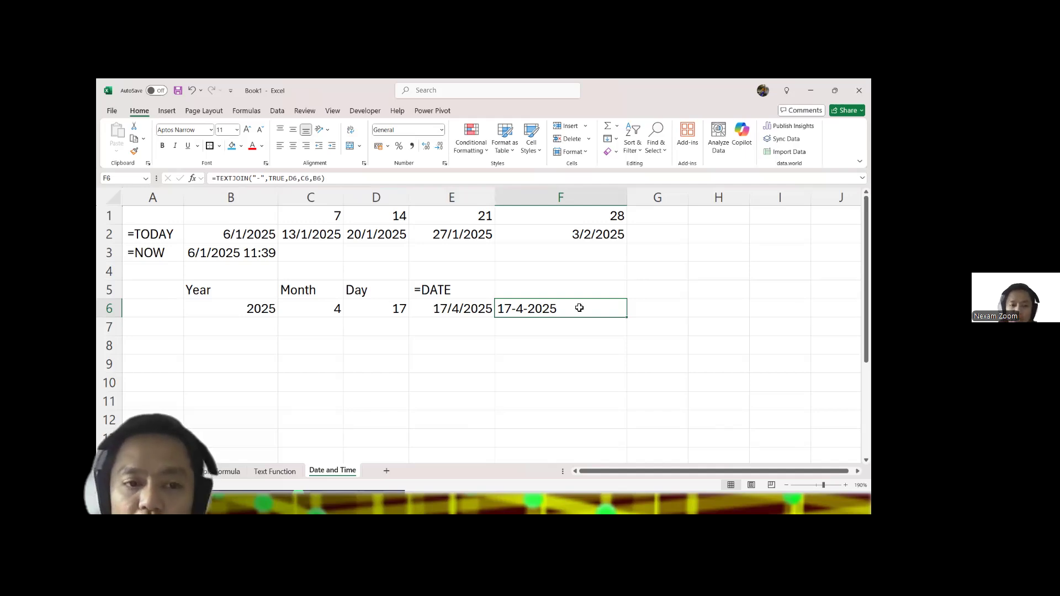
key("Delete")
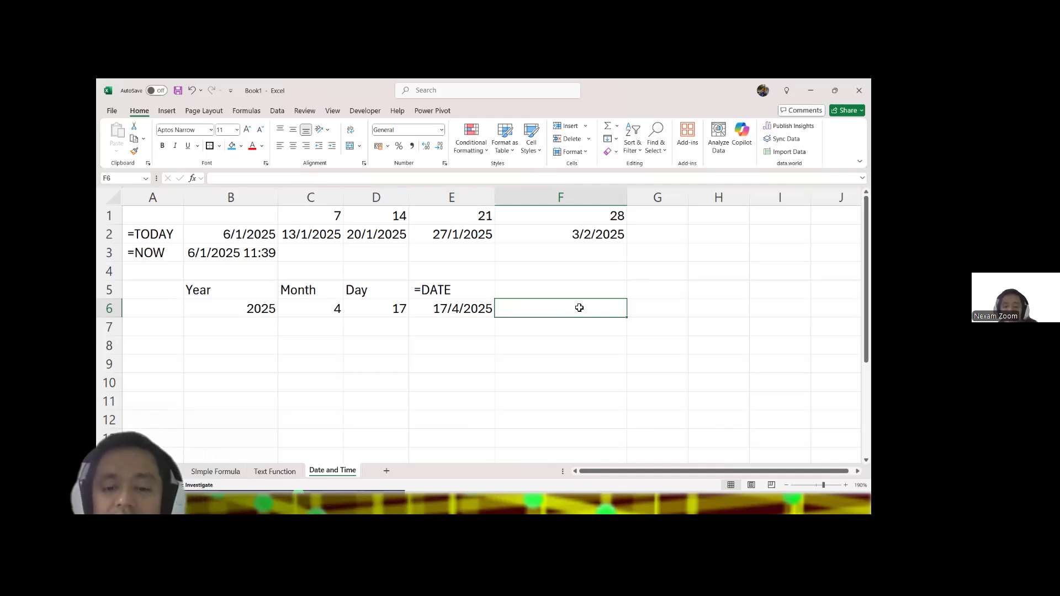
left_click(449, 308)
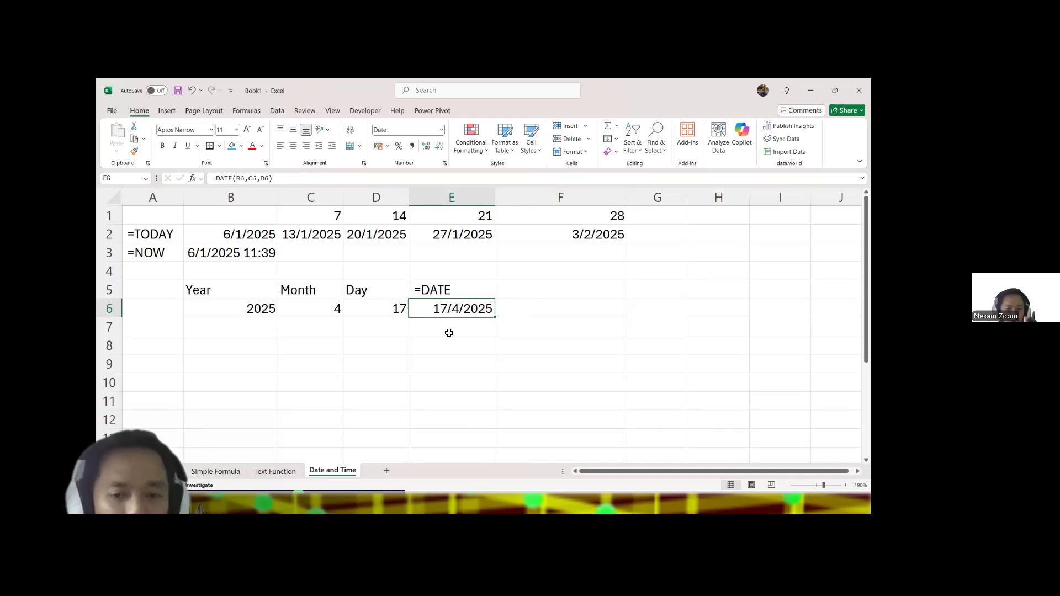
Step: Try a negated date formula, -DATE(B6,C6,D6), in F6 and widen column F
left_click(536, 313)
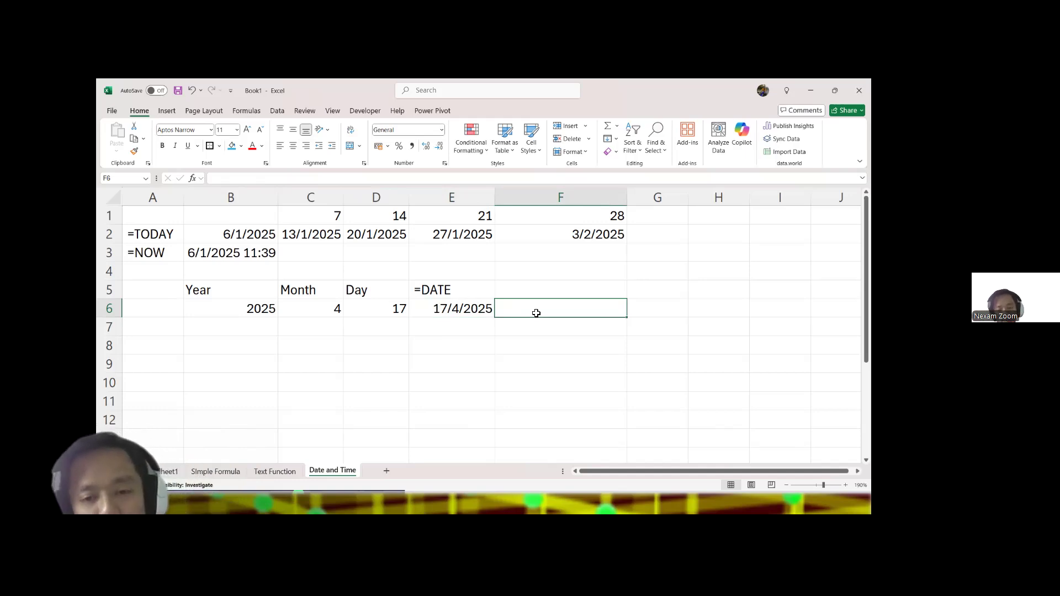
type("-")
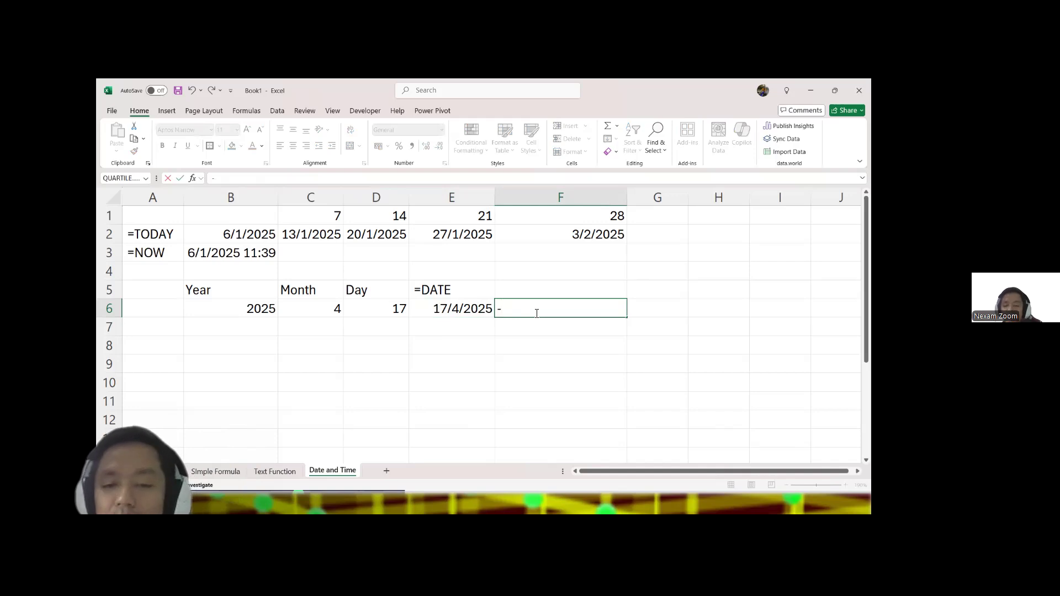
type("date")
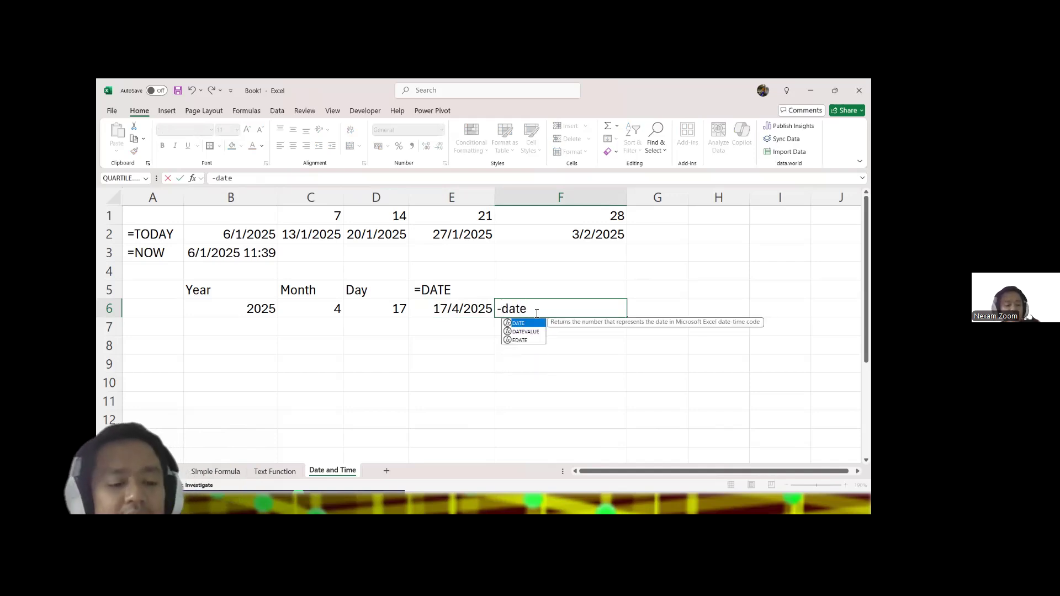
key("Tab")
left_click(233, 301)
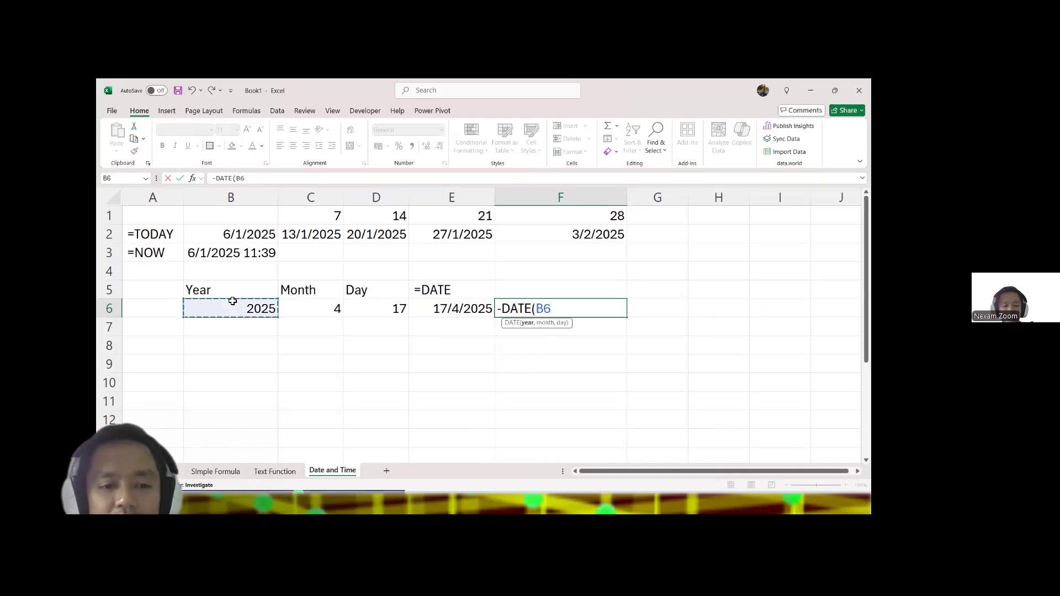
type(",")
left_click(313, 308)
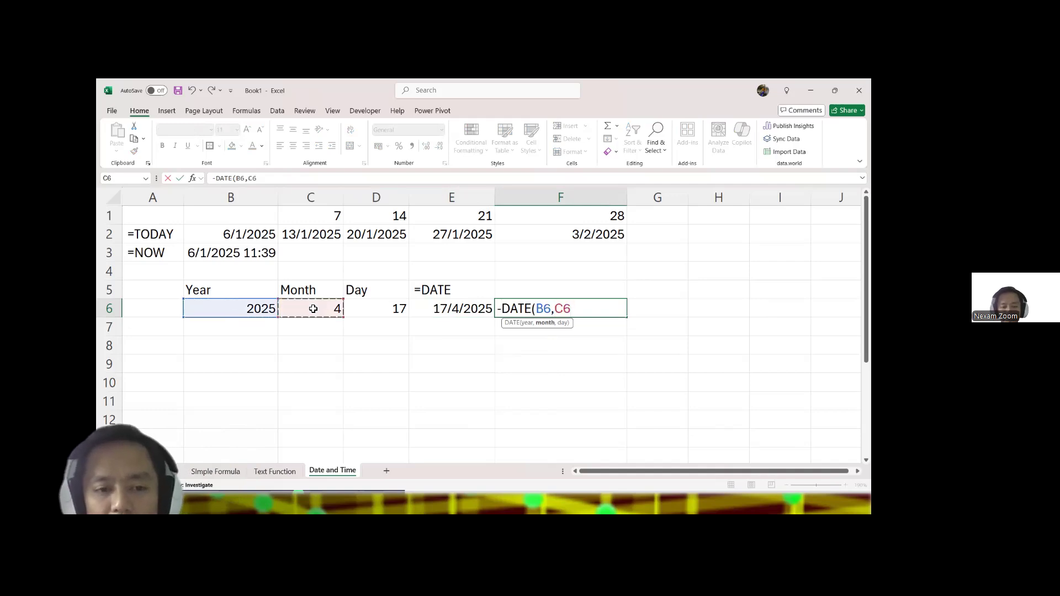
type(",")
left_click(359, 313)
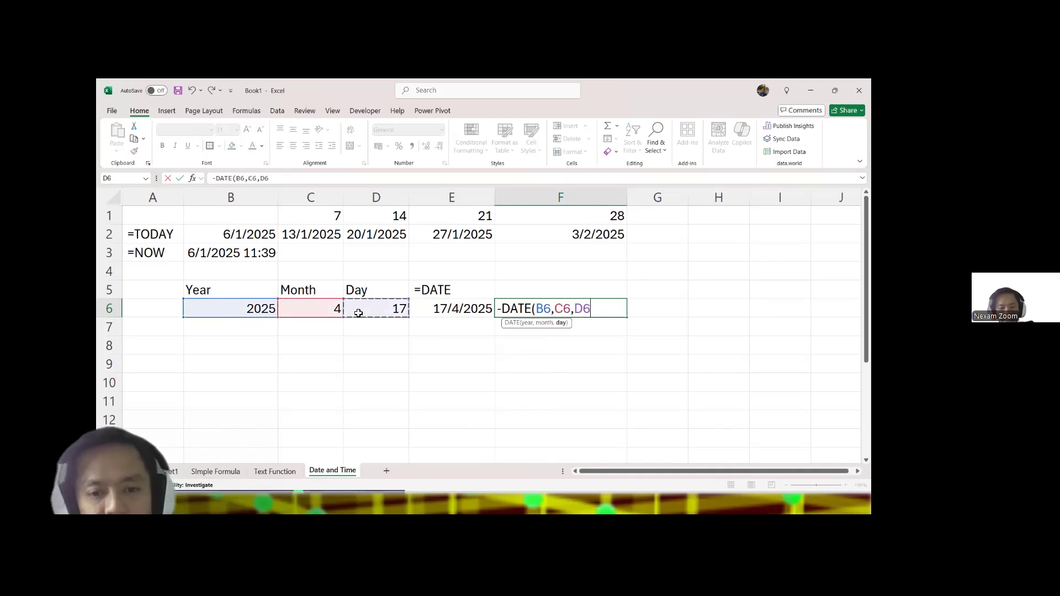
key("Return")
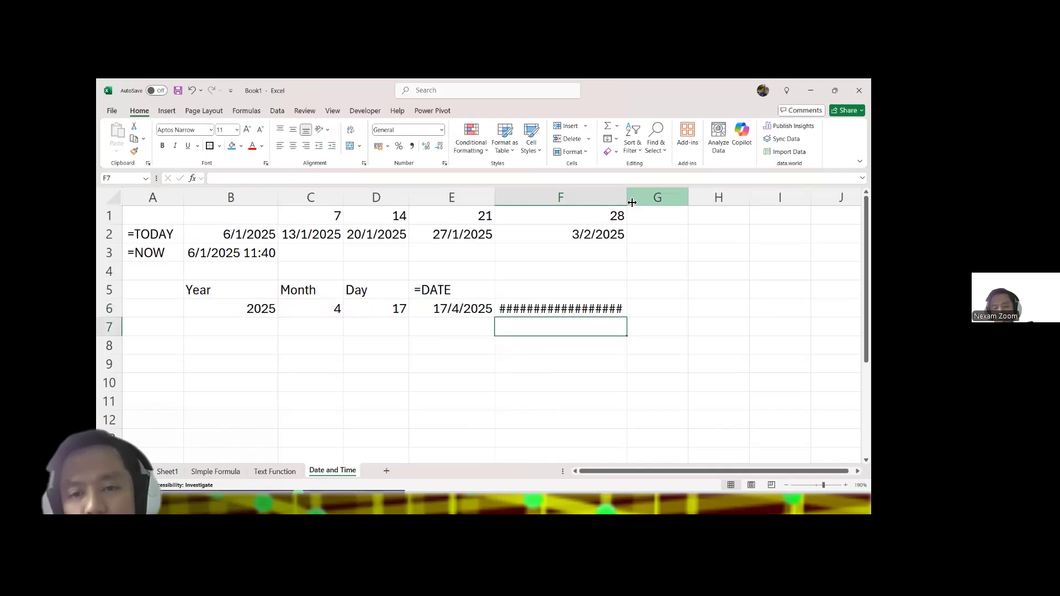
left_click_drag(627, 198, 775, 217)
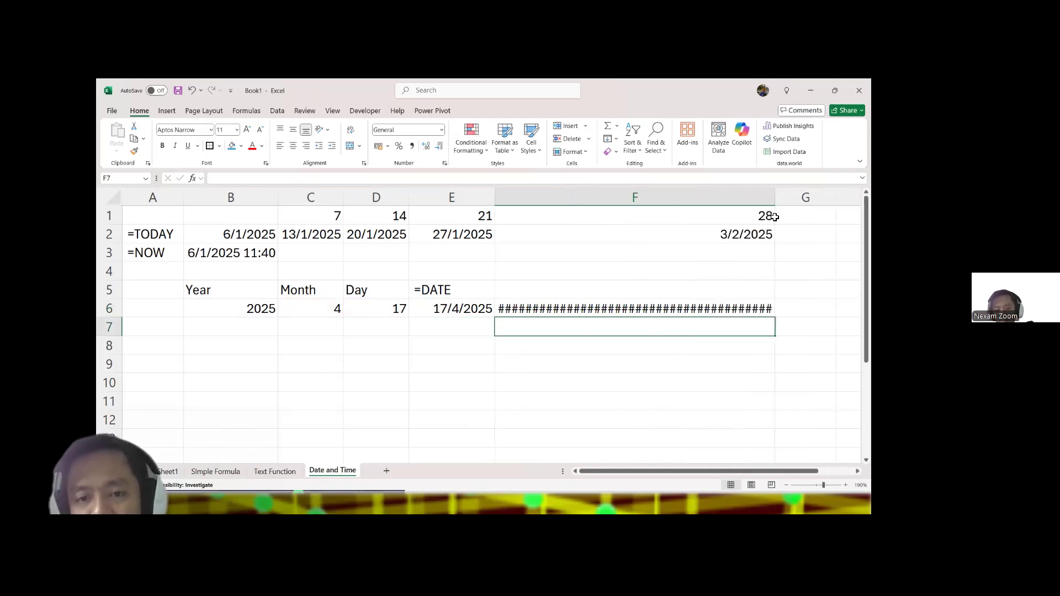
Step: Check the negated DATE formula in F6, clear the cell, and narrow column F to suit its dates
left_click(629, 311)
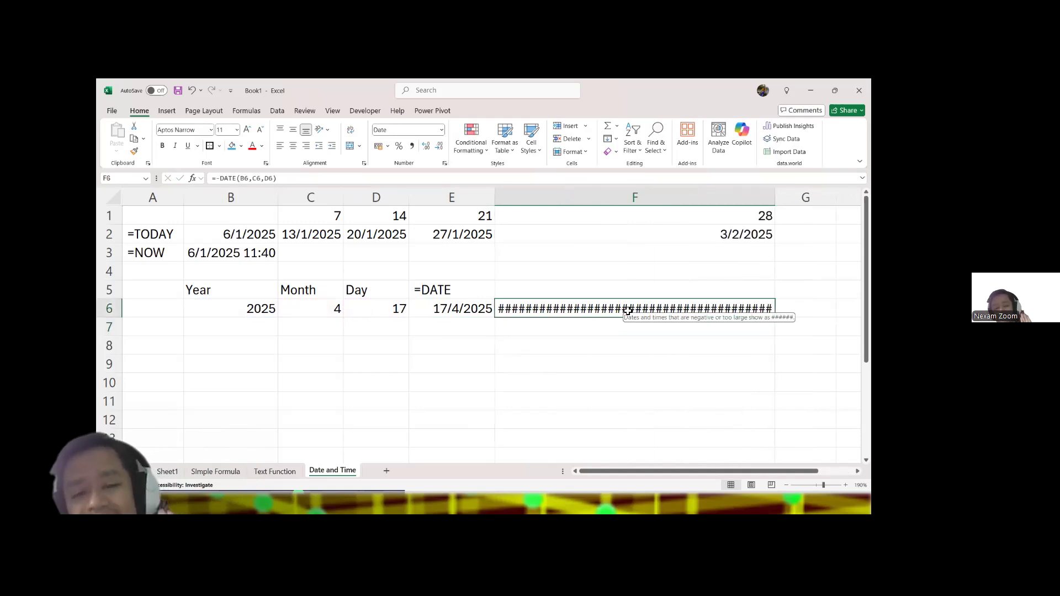
double_click(628, 311)
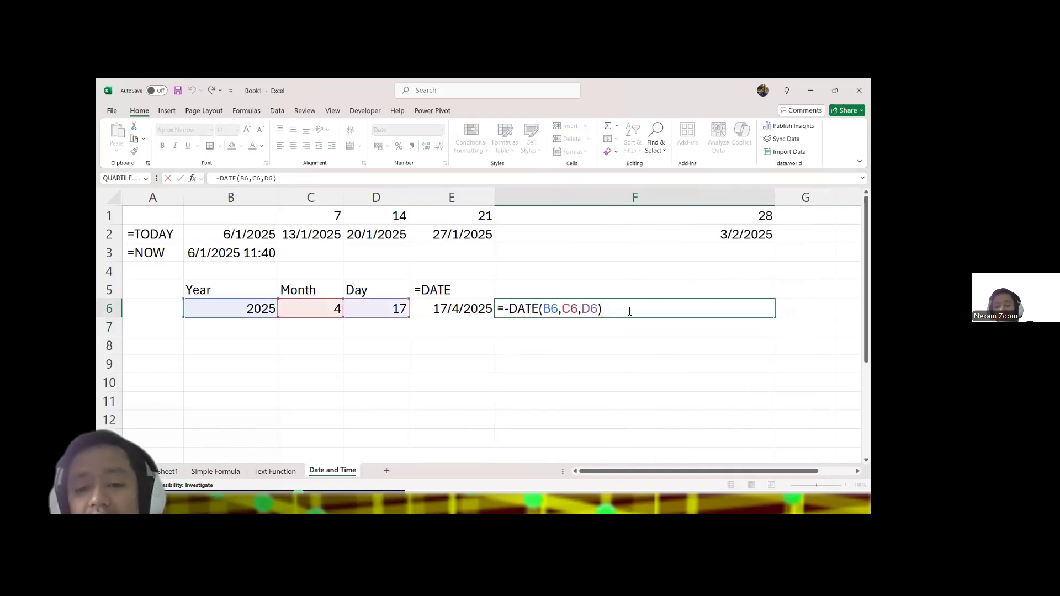
key("Escape")
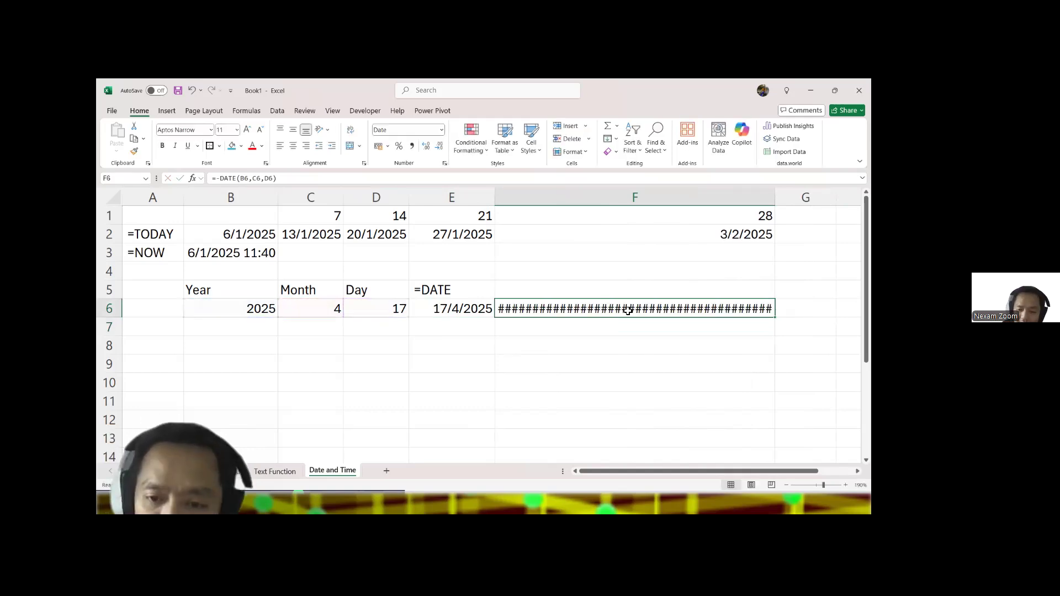
key("Delete")
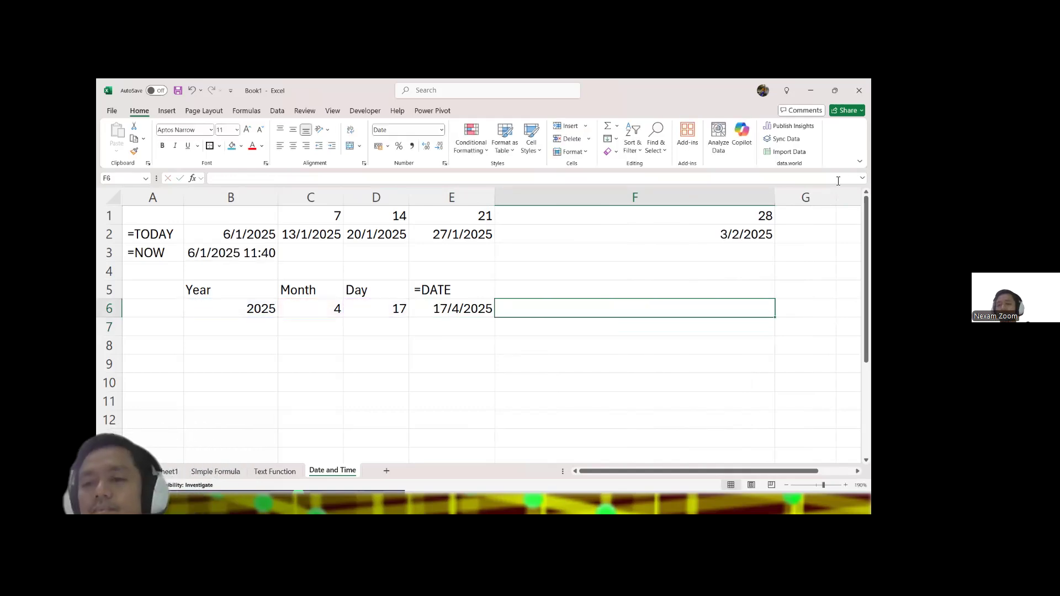
left_click_drag(775, 194, 578, 205)
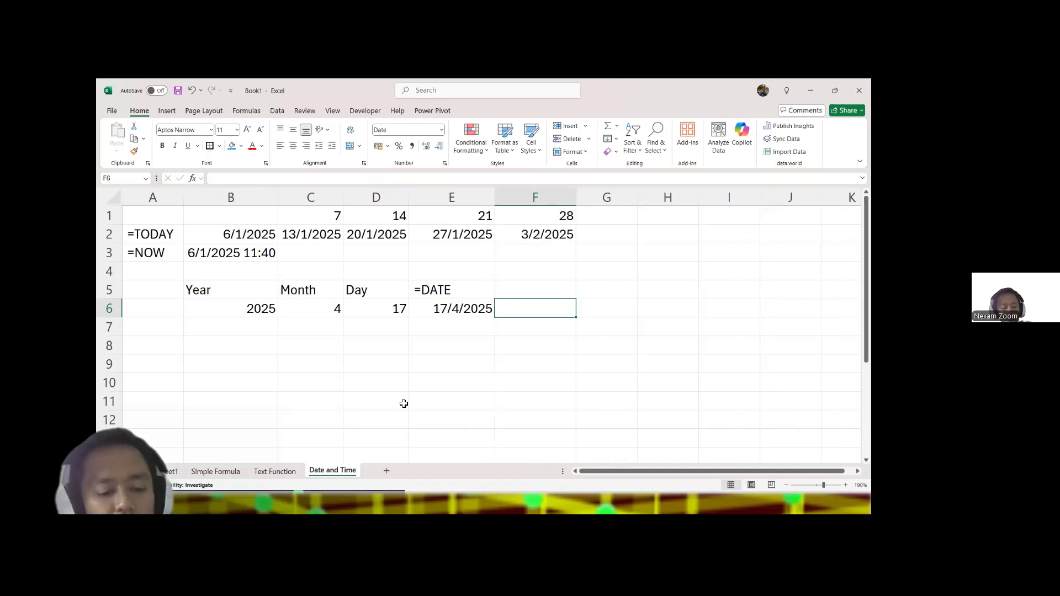
Step: Enter the headings Hour, Minute and Sec in cells B7, C7 and D7
left_click(449, 327)
left_click(236, 329)
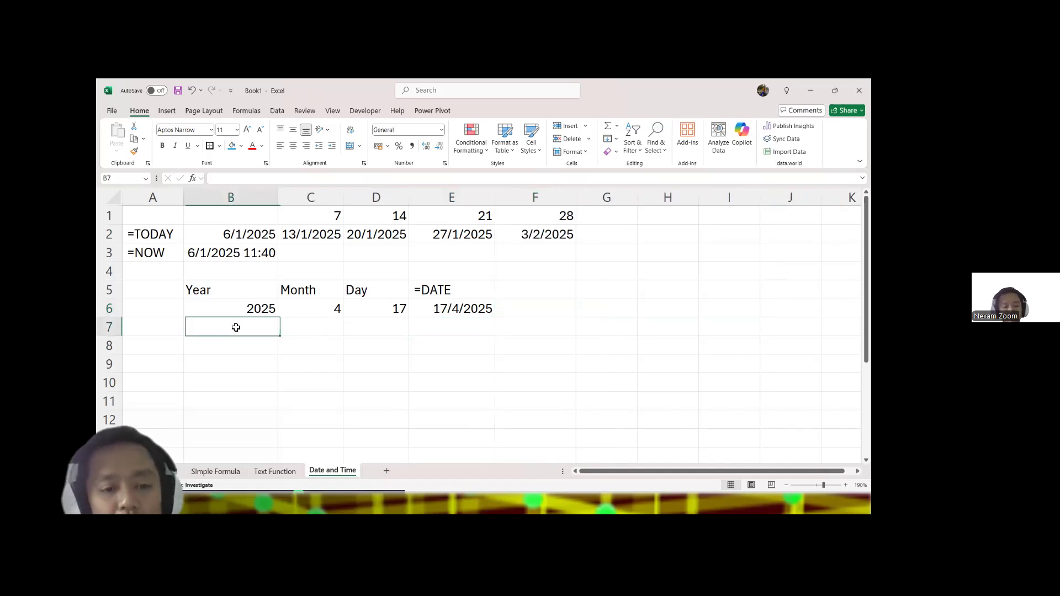
type("Hour")
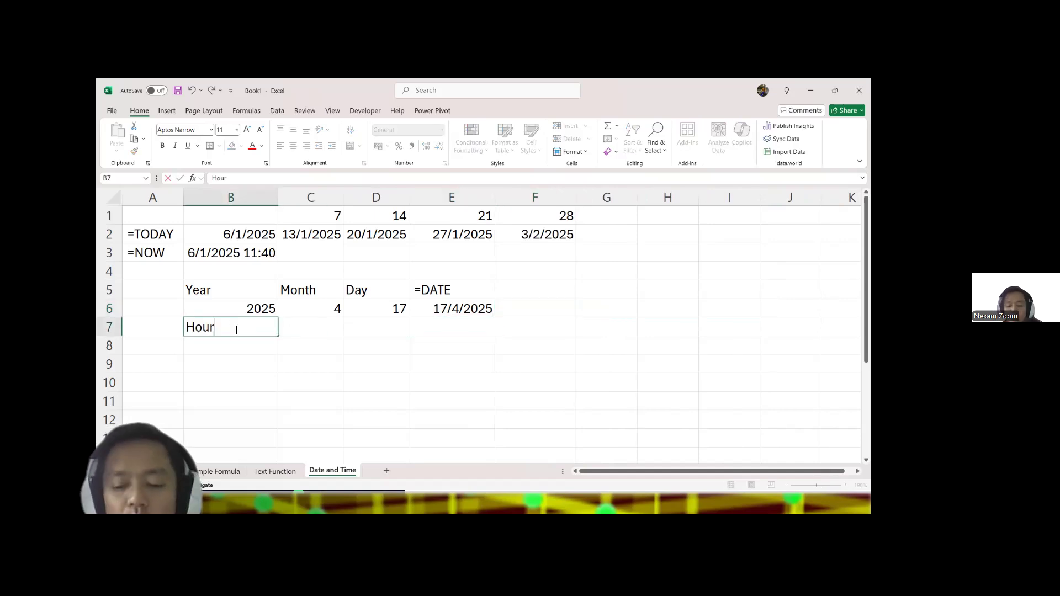
key("Tab")
type("Minute")
key("Tab")
type("S")
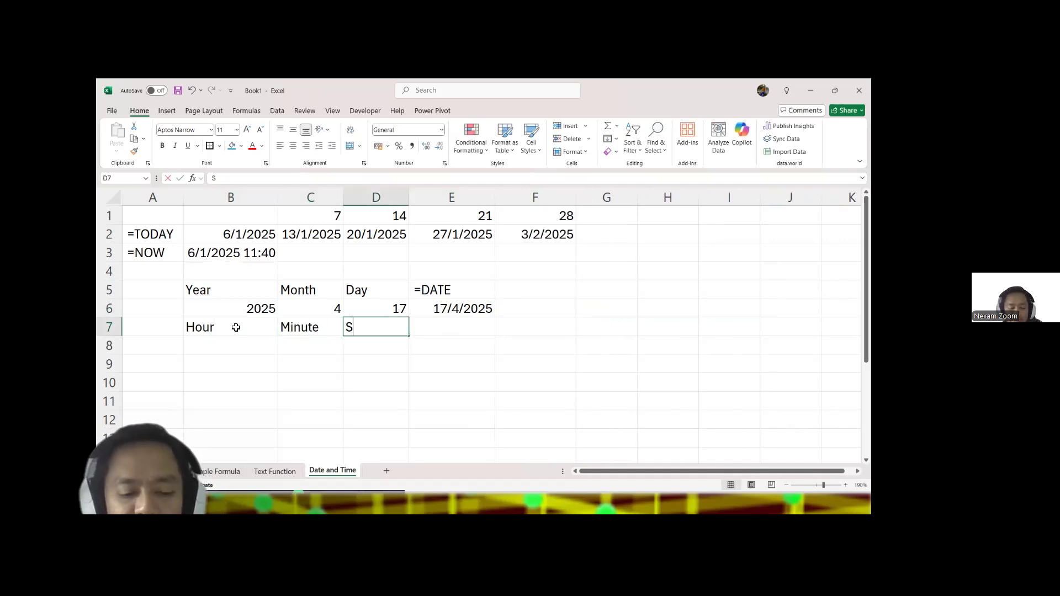
type("ec")
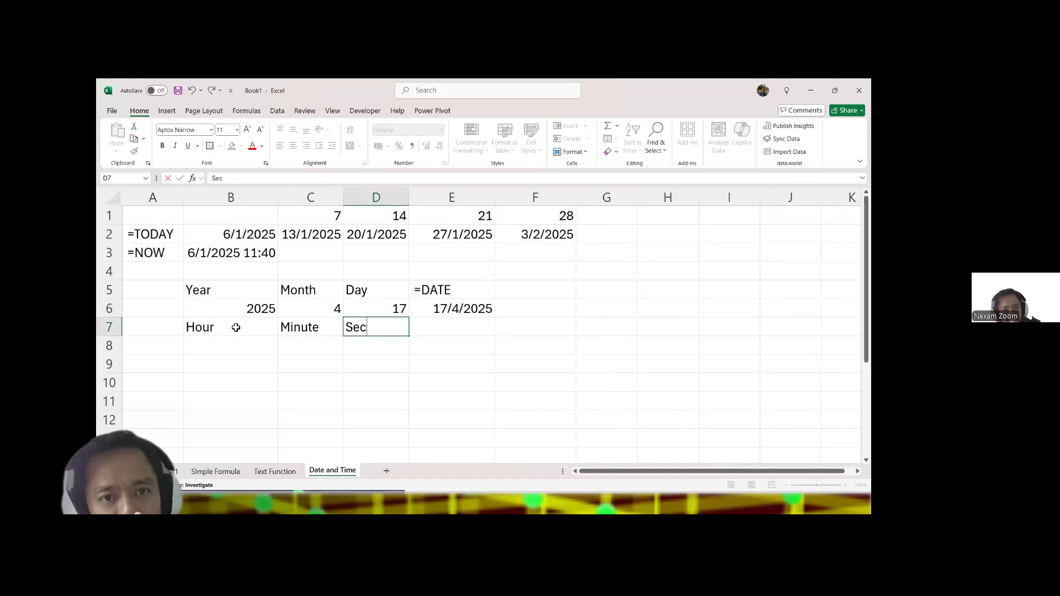
left_click(236, 327)
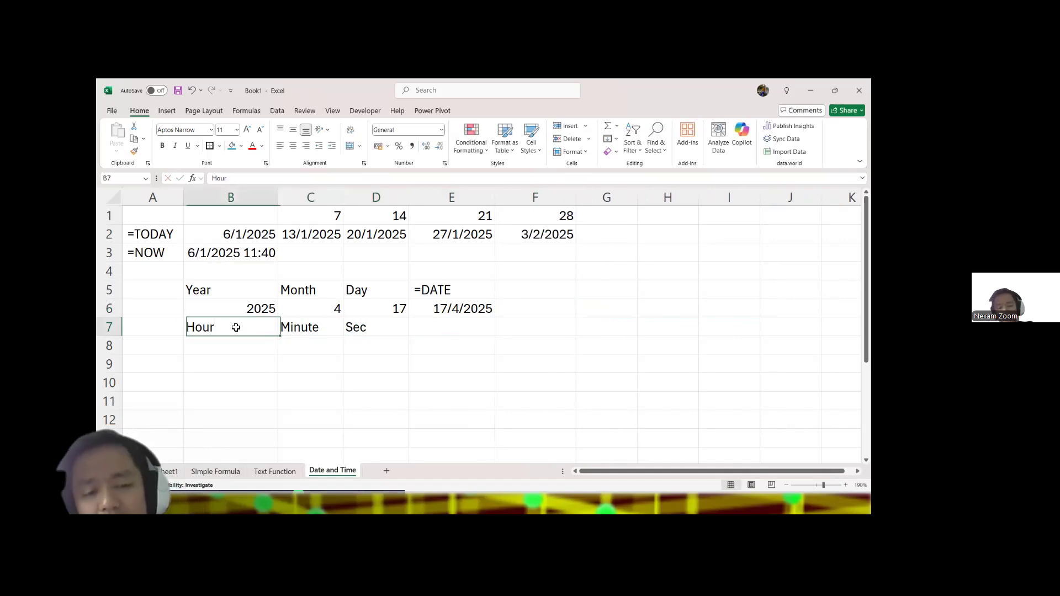
Step: Enter 3, 45 and 12 in B8, C8 and D8 as the hour, minute and second
key("Return")
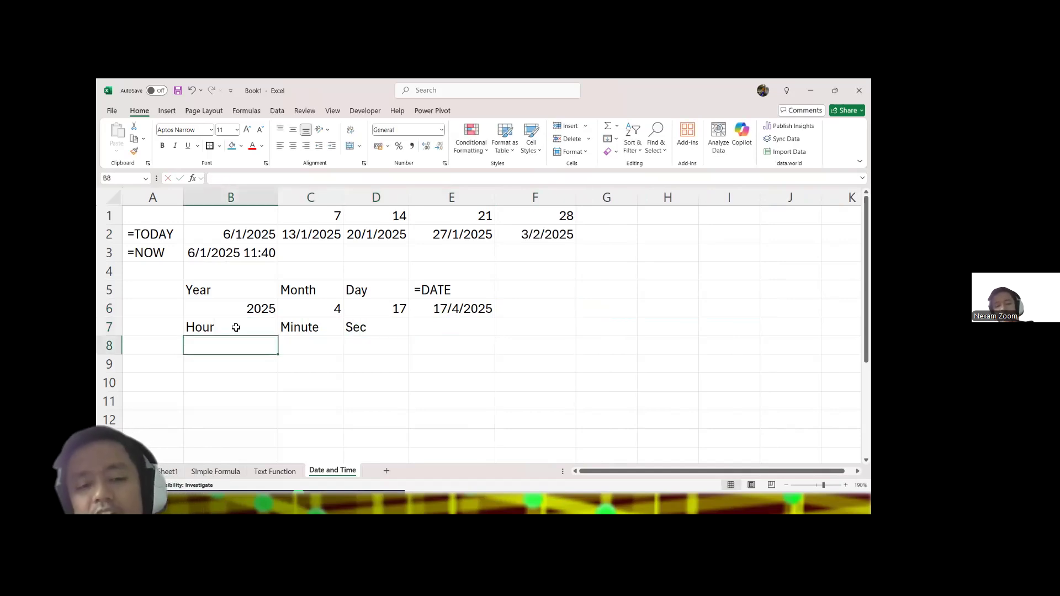
type("3")
key("Tab")
key("Tab")
type("12")
key("Tab")
Step: Add the text label =TIME in E7, above the time result cell
key("Up")
type("=TIME")
key("Return")
Step: Enter a TIME formula in E8 using B8, C8 and D8 as hour, minute and second
type("=")
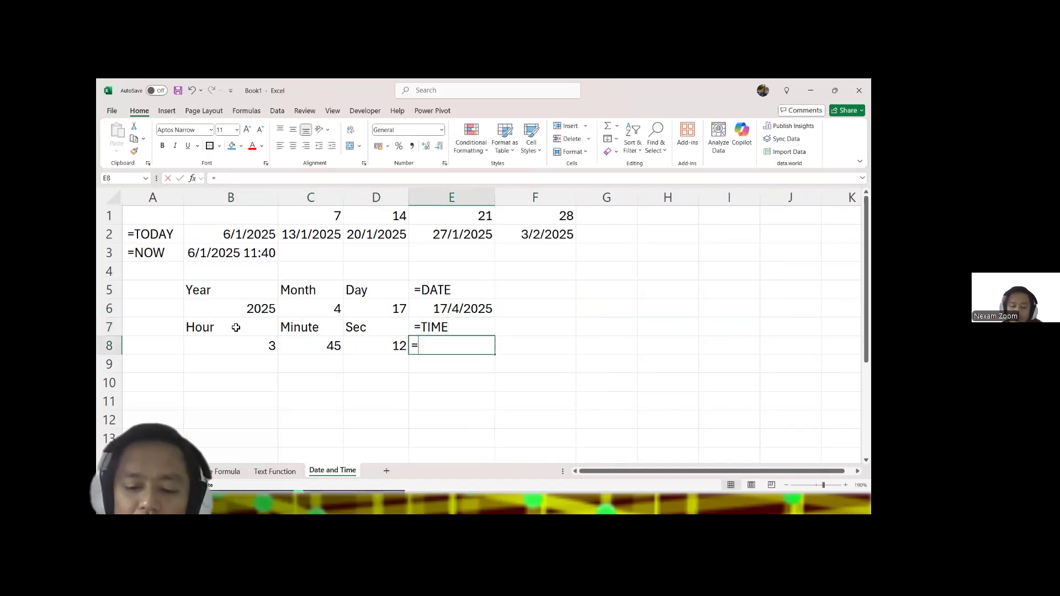
type("time")
key("Tab")
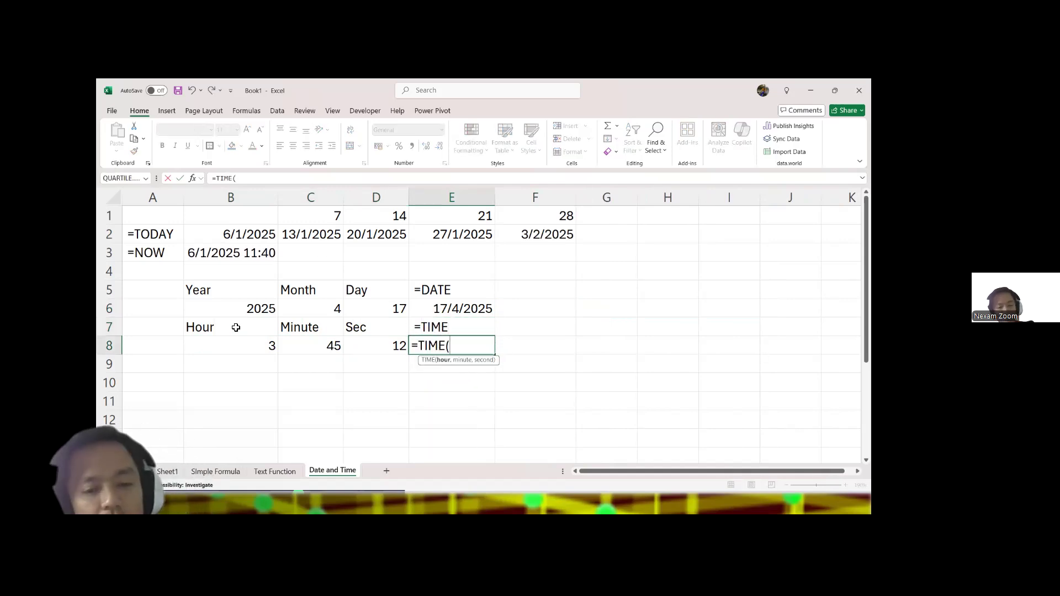
left_click(236, 345)
type(",")
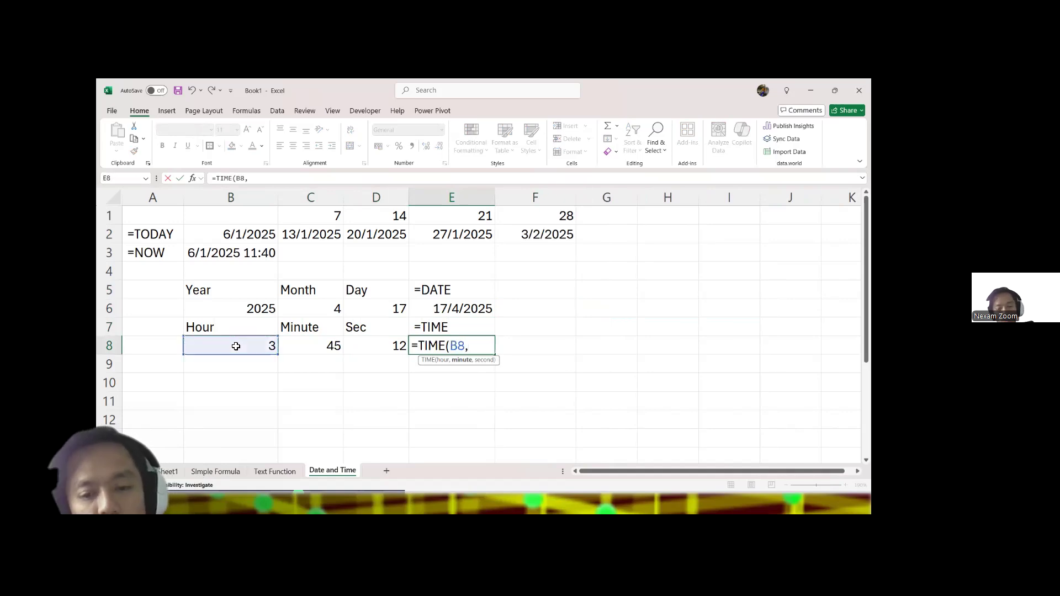
left_click(313, 351)
type(",")
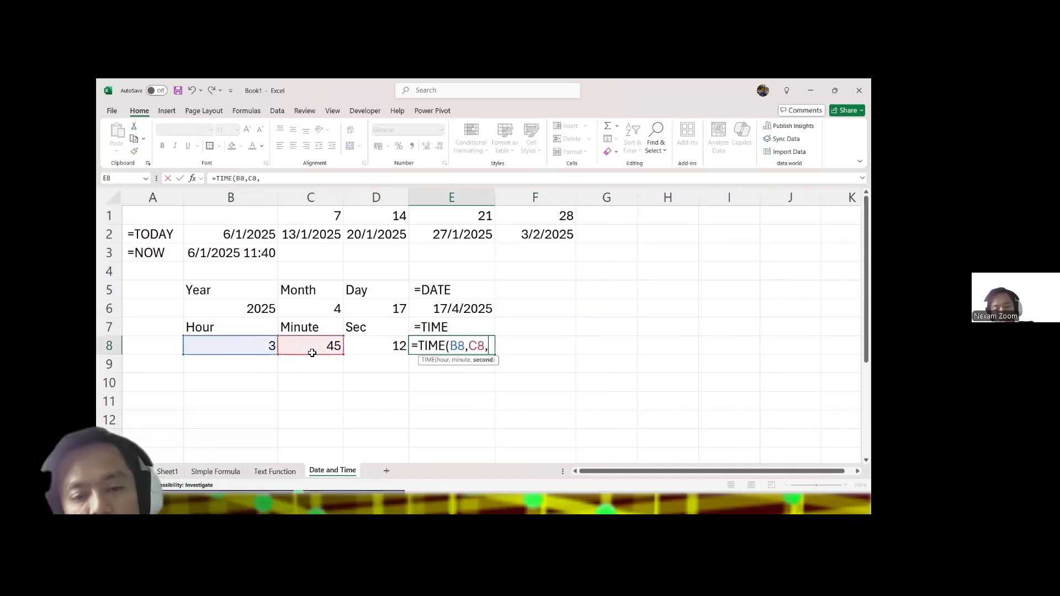
left_click(374, 350)
key("Return")
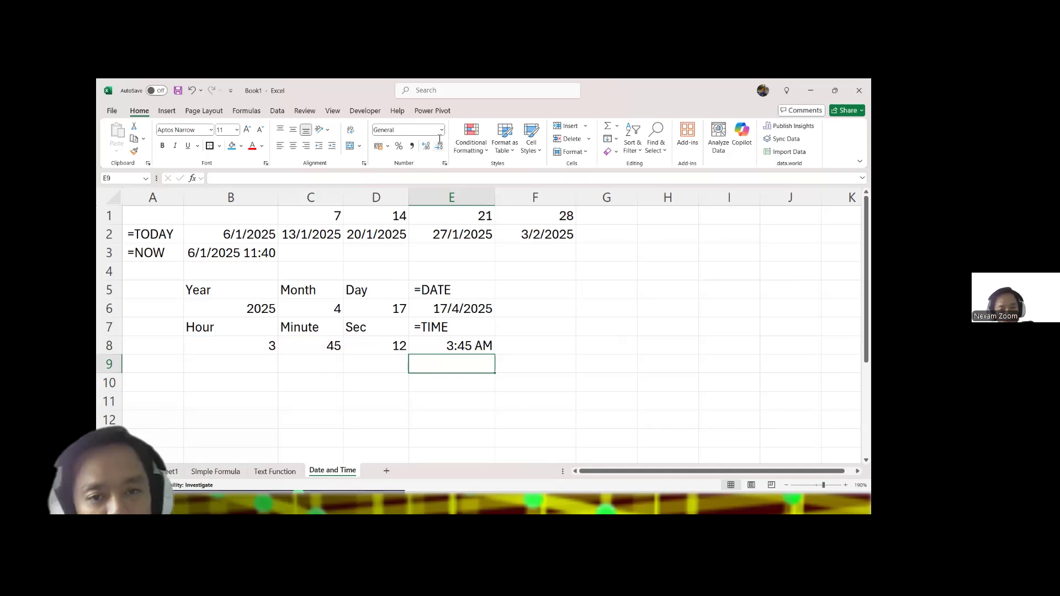
Step: Switch to the PowerPoint slide show, advance to the DATEDIF and NETWORKDAYS Functions slide, and return to the Excel workbook
key("alt+Tab")
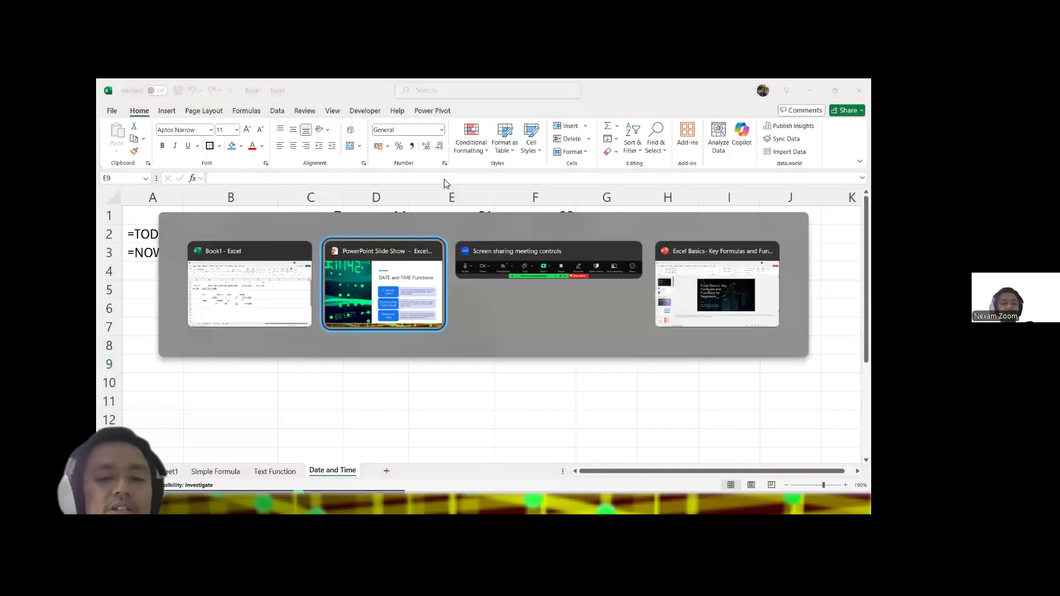
key("Right")
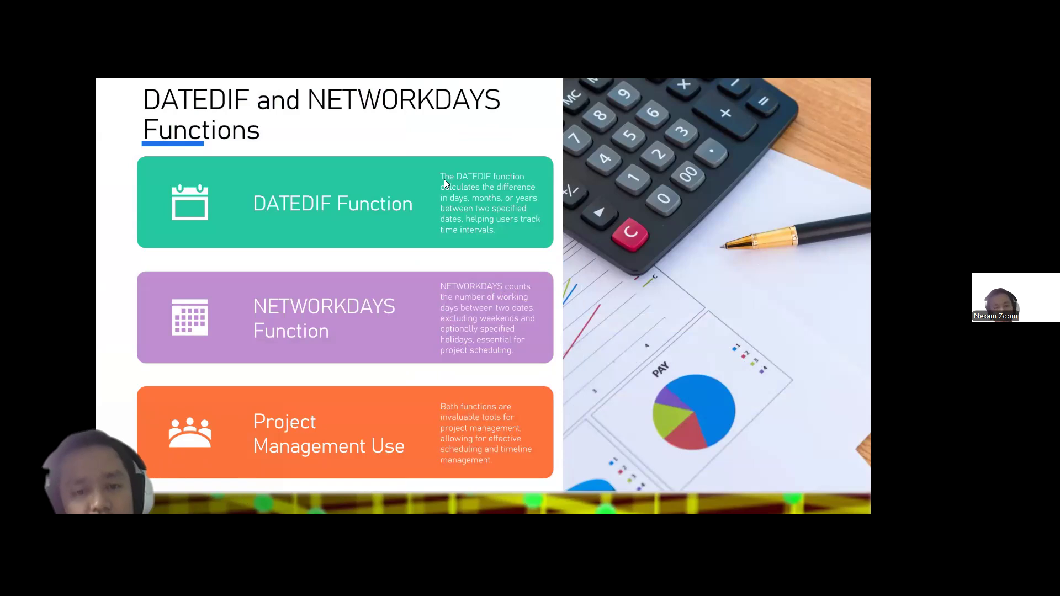
key("alt+Tab")
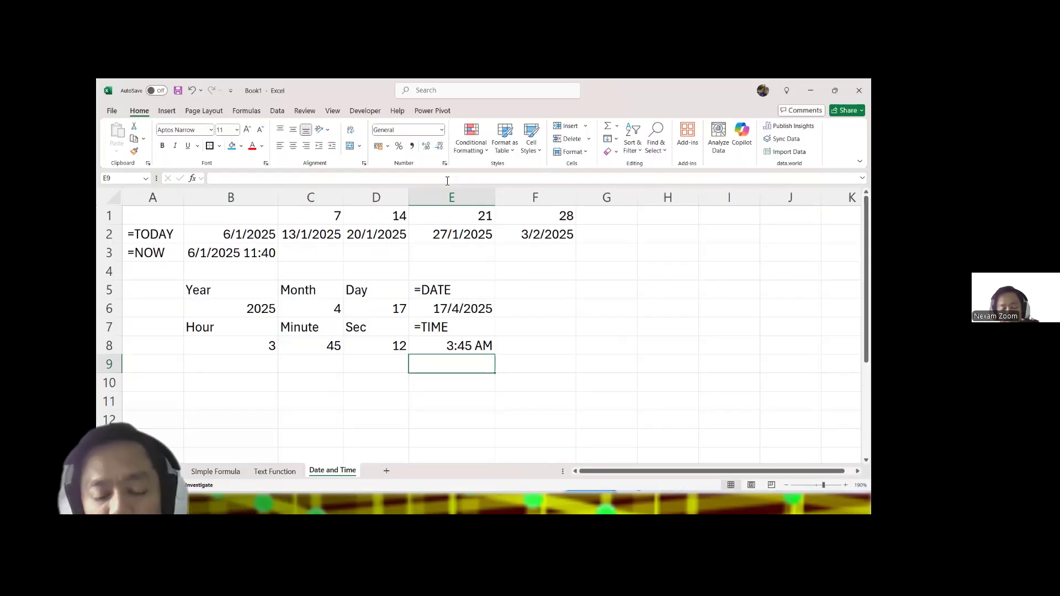
Step: Enter the headings Start Date in B10 and End Date in C10
left_click(232, 386)
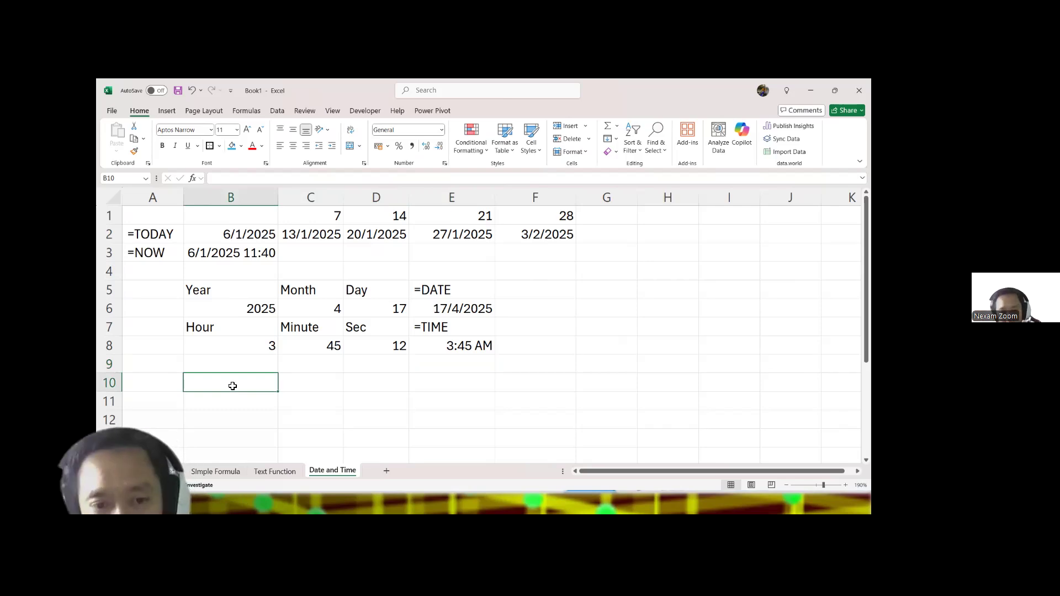
type("Sta")
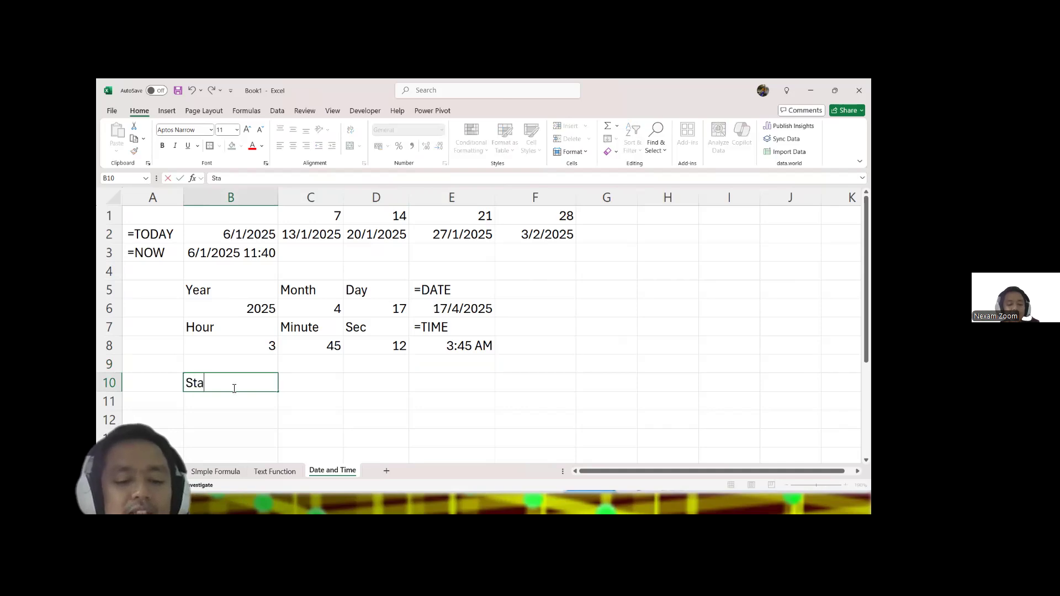
type("rt Date")
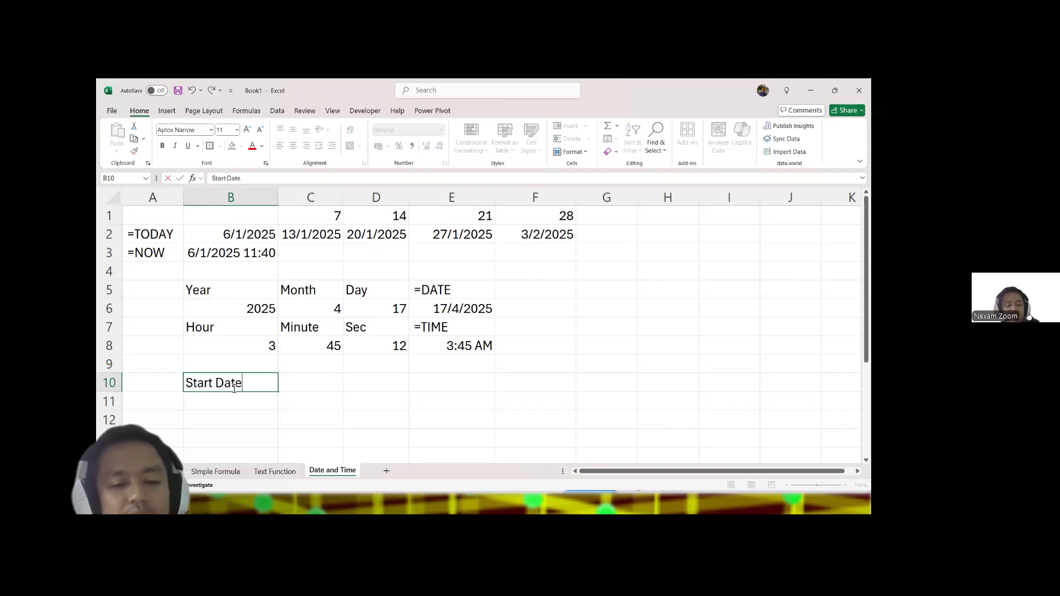
key("Tab")
type("End Date")
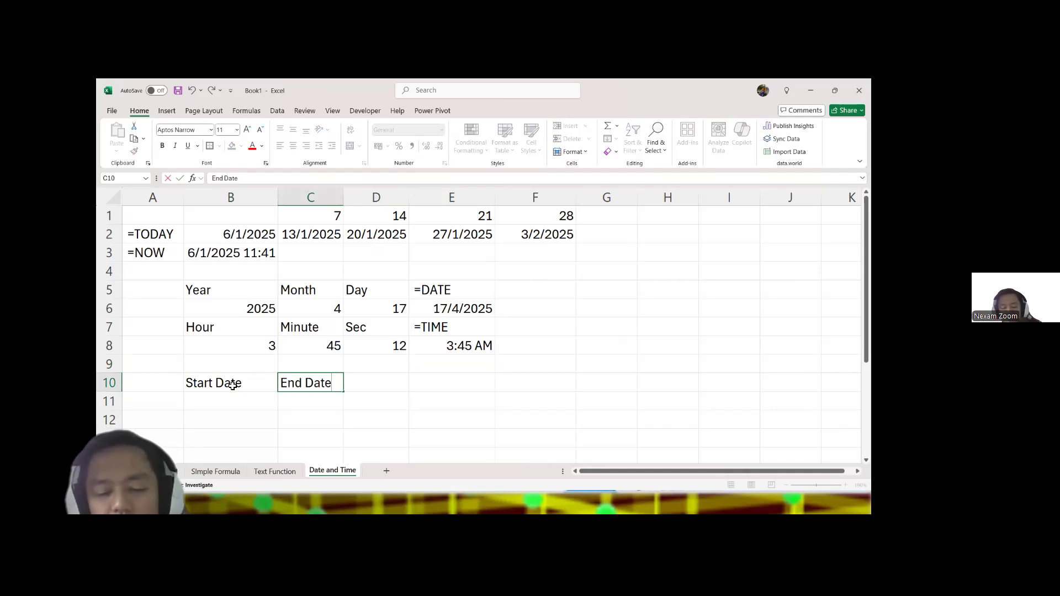
key("Tab")
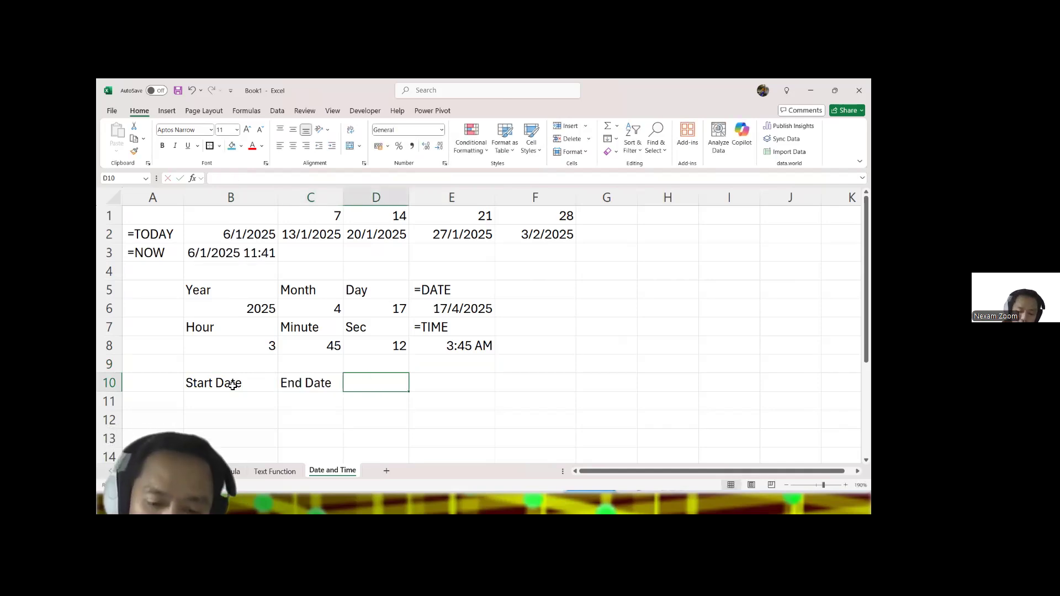
Step: Enter the heading Year in D10 and the text label =DATEDIF in A11, fitting column A to its contents
type("Year")
key("Return")
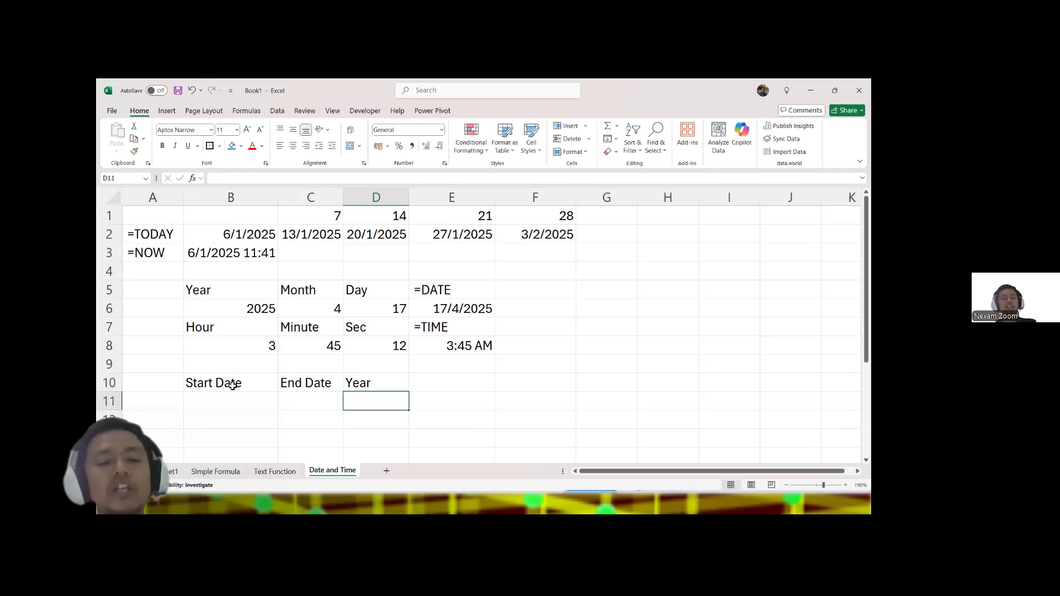
key("Left")
key("Left")
key("Left")
type("=DATWE")
type("ED")
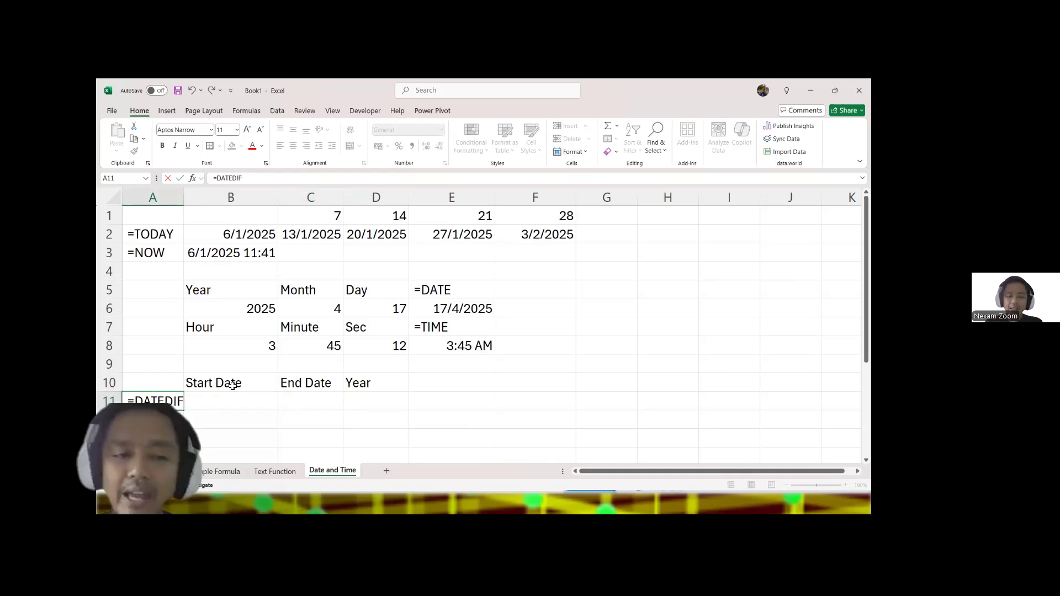
double_click(184, 198)
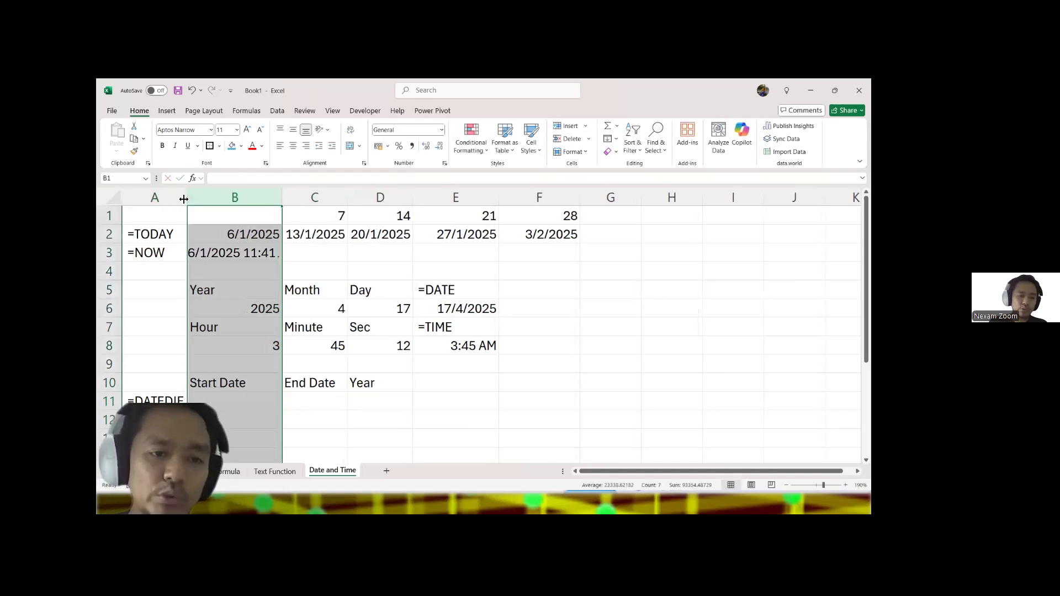
Step: Enter the start date 2/2/2018 in B11 and today's date, 6/1/2025, as a fixed value in C11
left_click(234, 399)
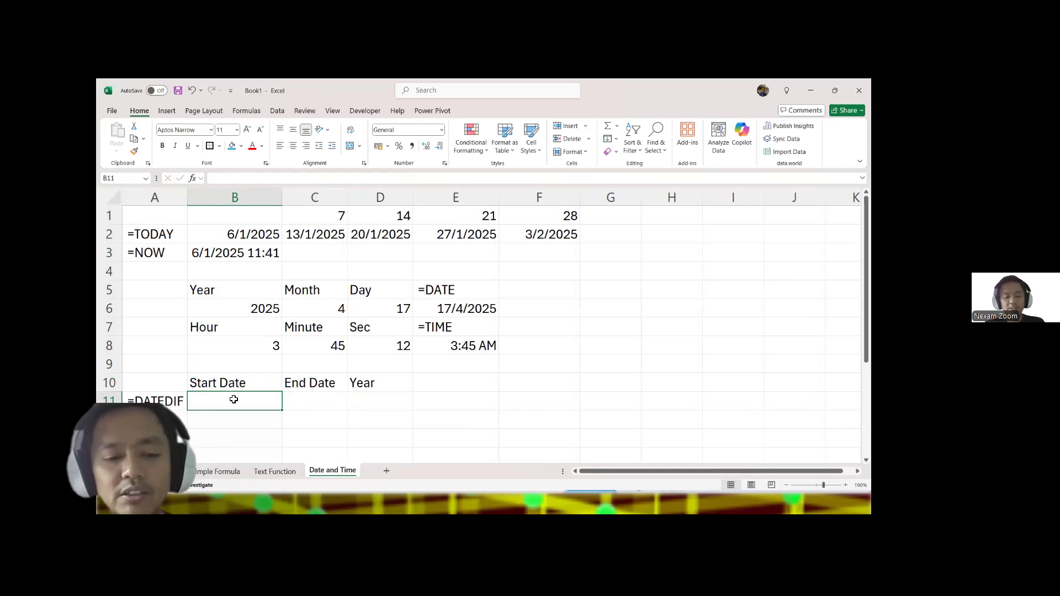
type("2/2/20")
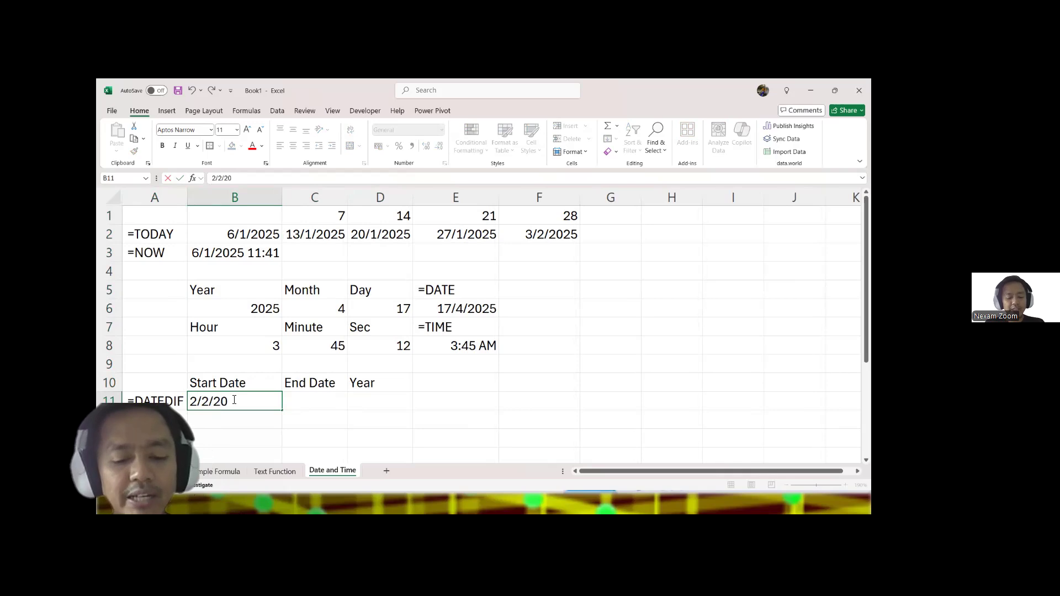
type("18")
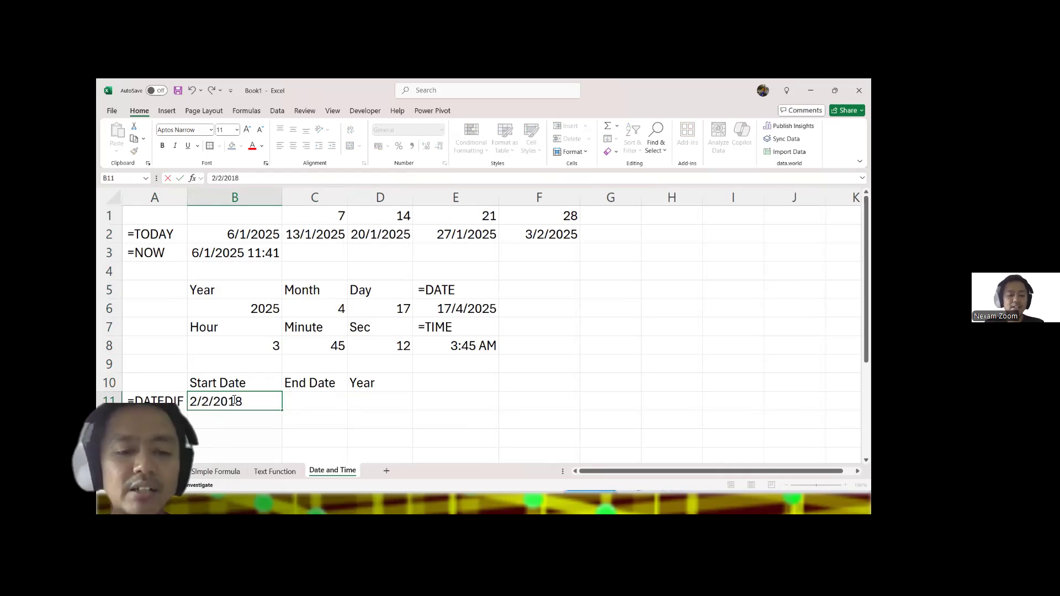
key("Tab")
key("ctrl+semicolon")
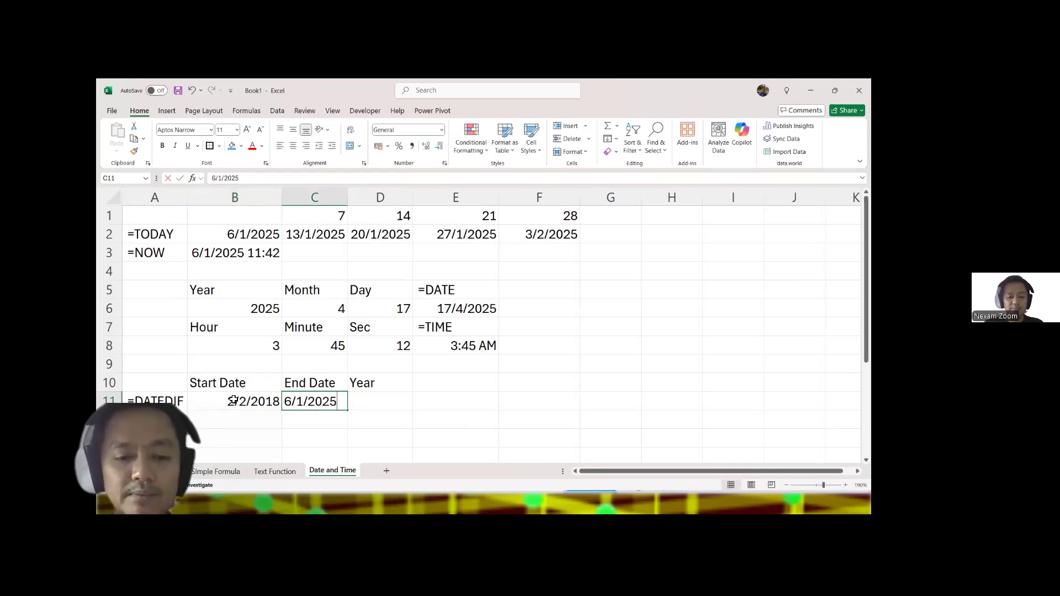
key("Tab")
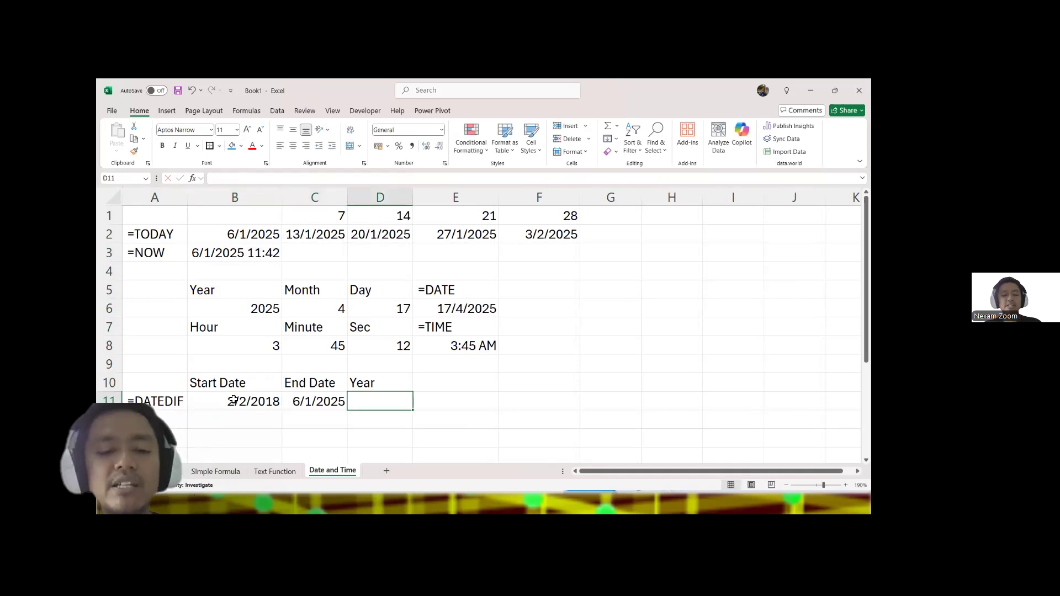
Step: Enter a DATEDIF formula in D11 that counts full years between B11 and C11 using the unit "Y"
type("=dated")
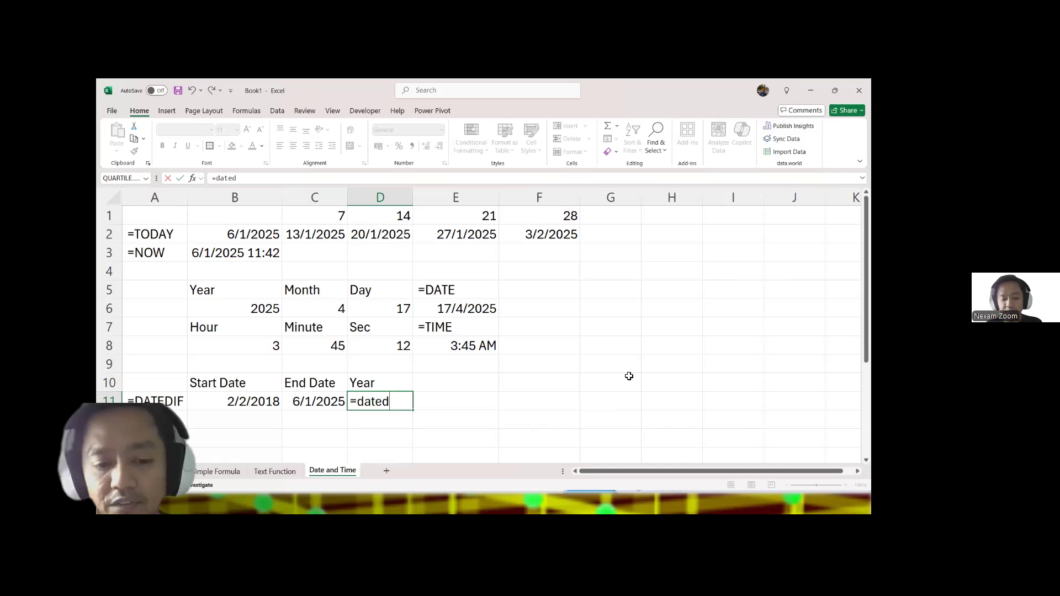
type("if(")
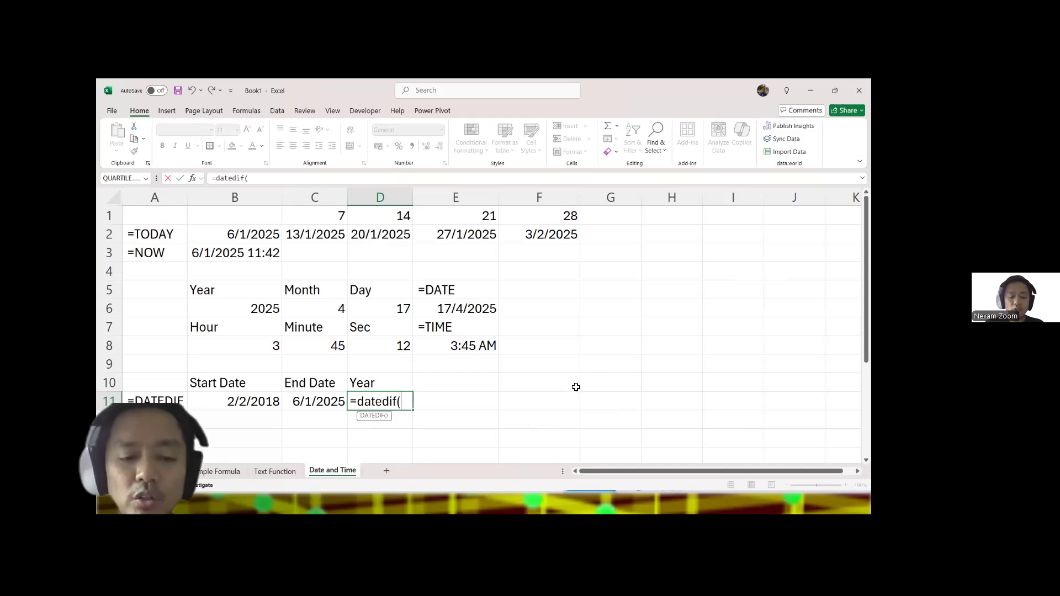
left_click(229, 403)
type(",")
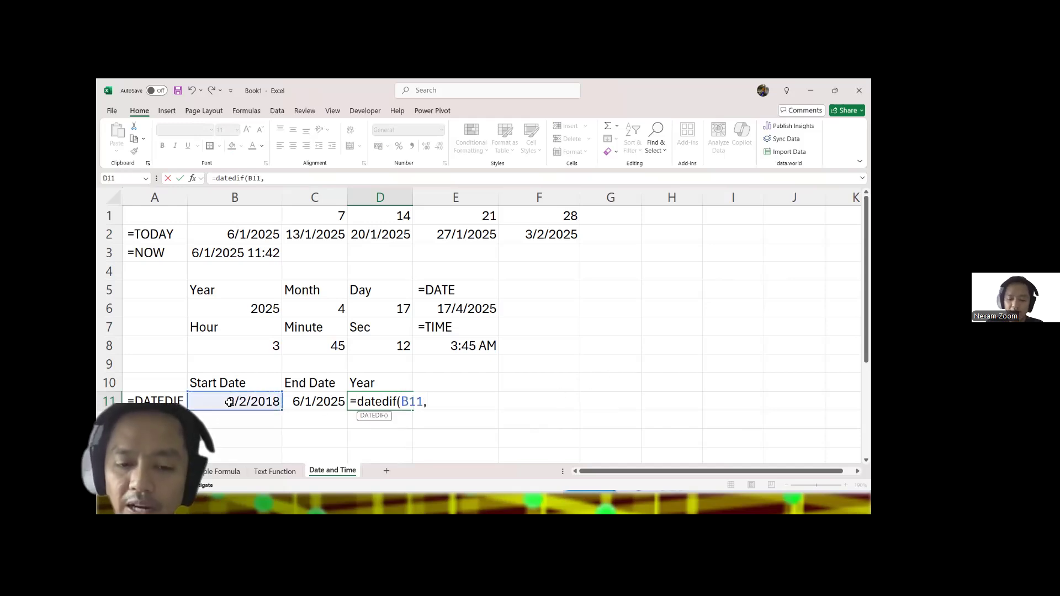
left_click(297, 405)
type(",\"Y\"")
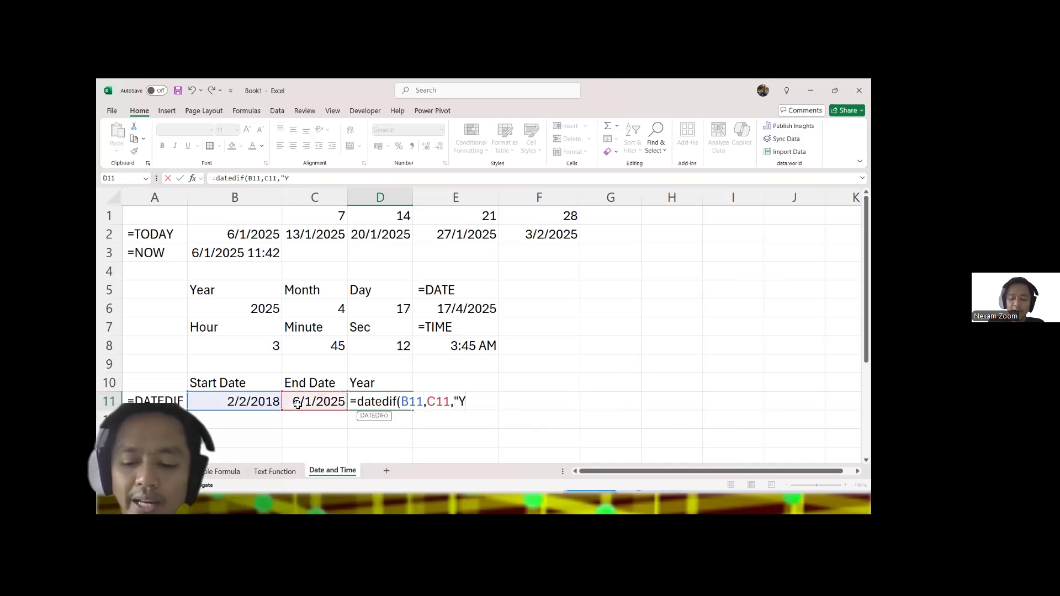
key("Return")
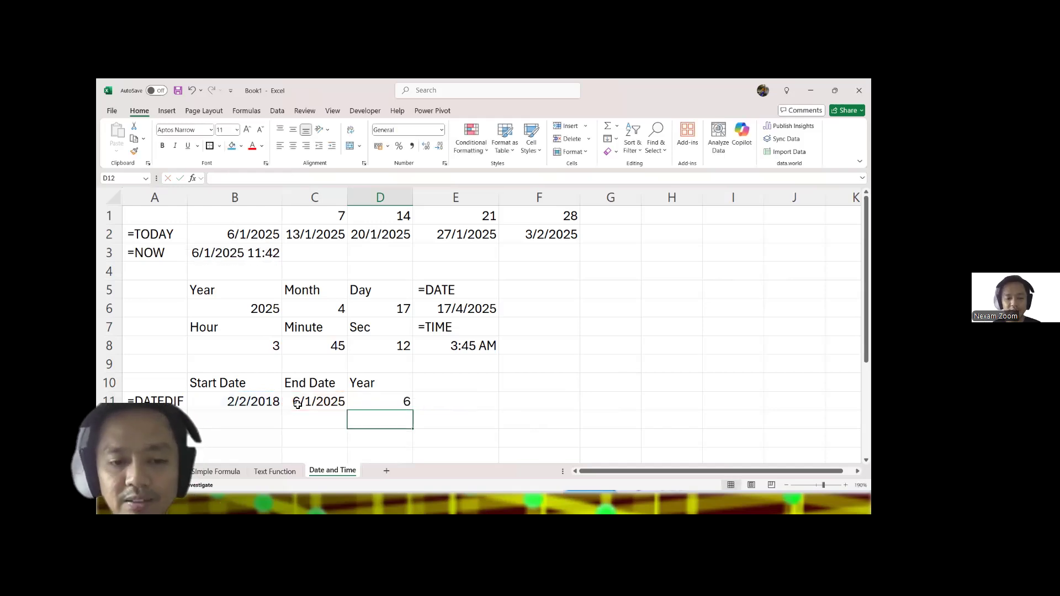
Step: Add the text label =YEARFRAC in E10, next to the Year heading
double_click(452, 387)
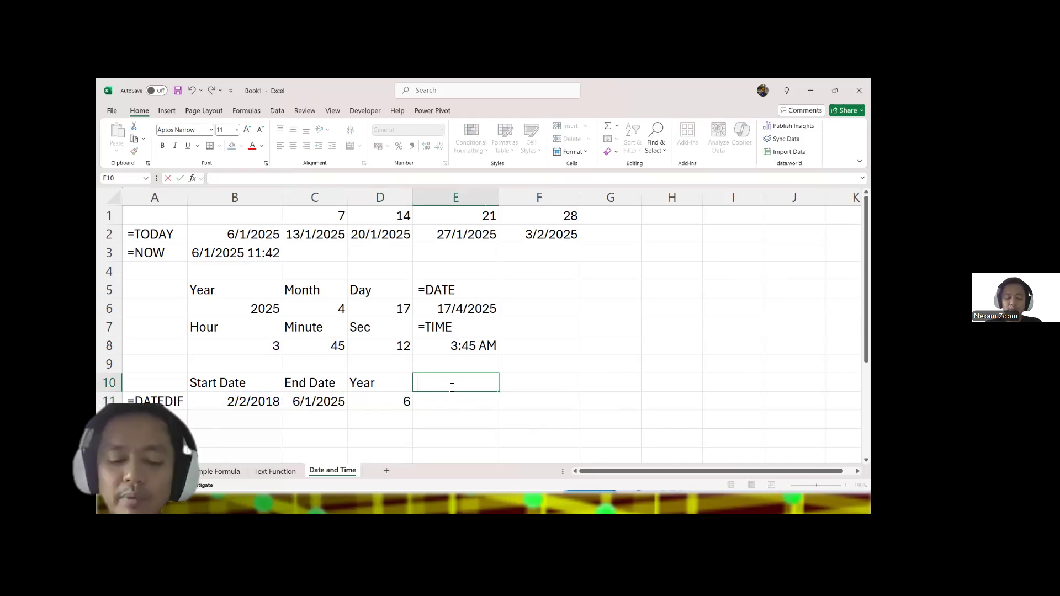
type("YEARFRAC")
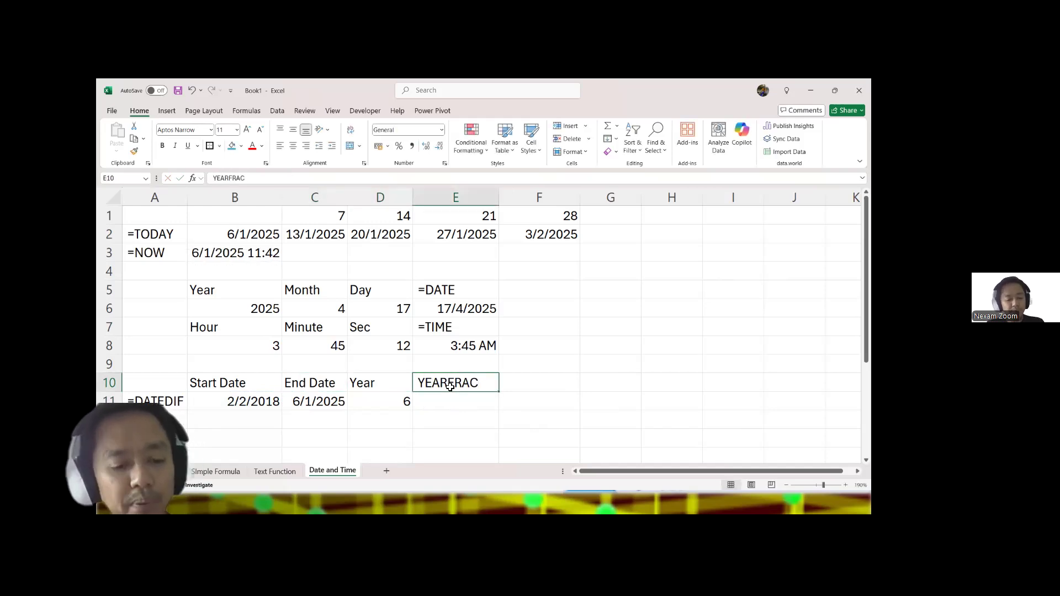
key("Left")
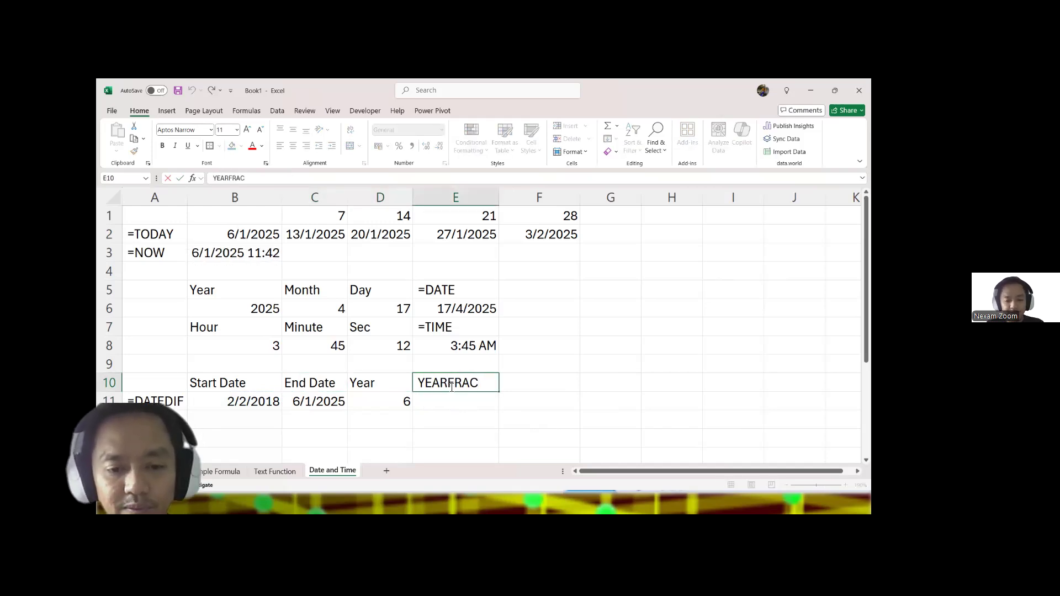
type("=")
key("Return")
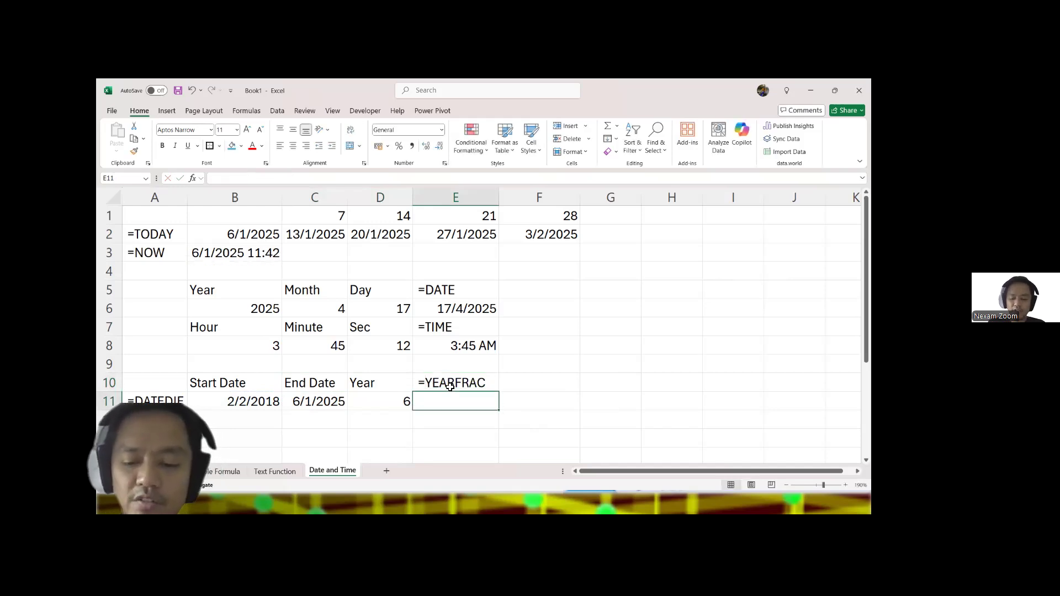
Step: Enter a YEARFRAC formula in E11 using B11 as start date, C11 as end date and basis 0
type("=")
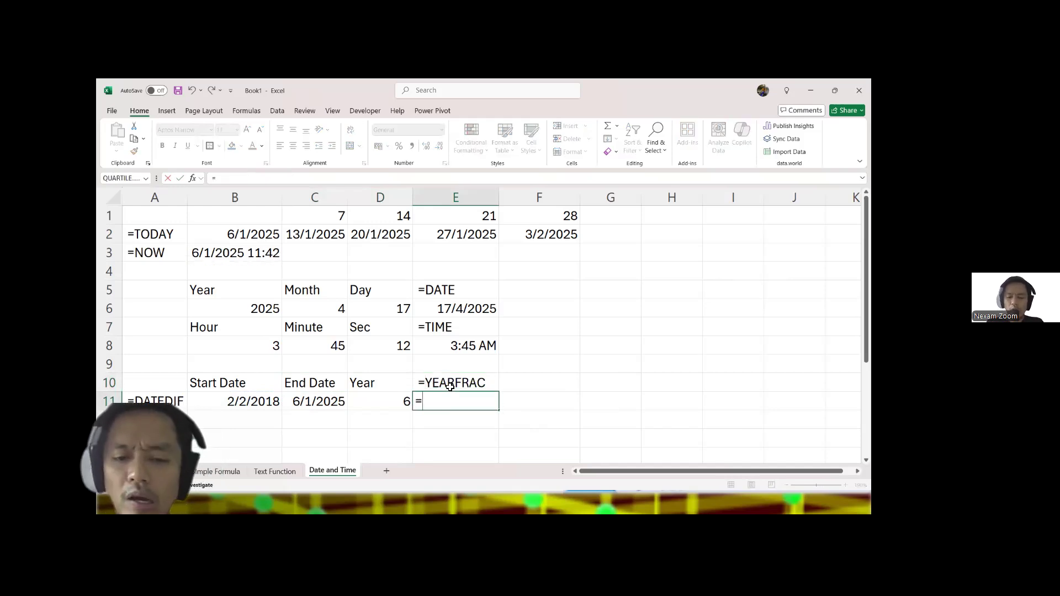
type("year")
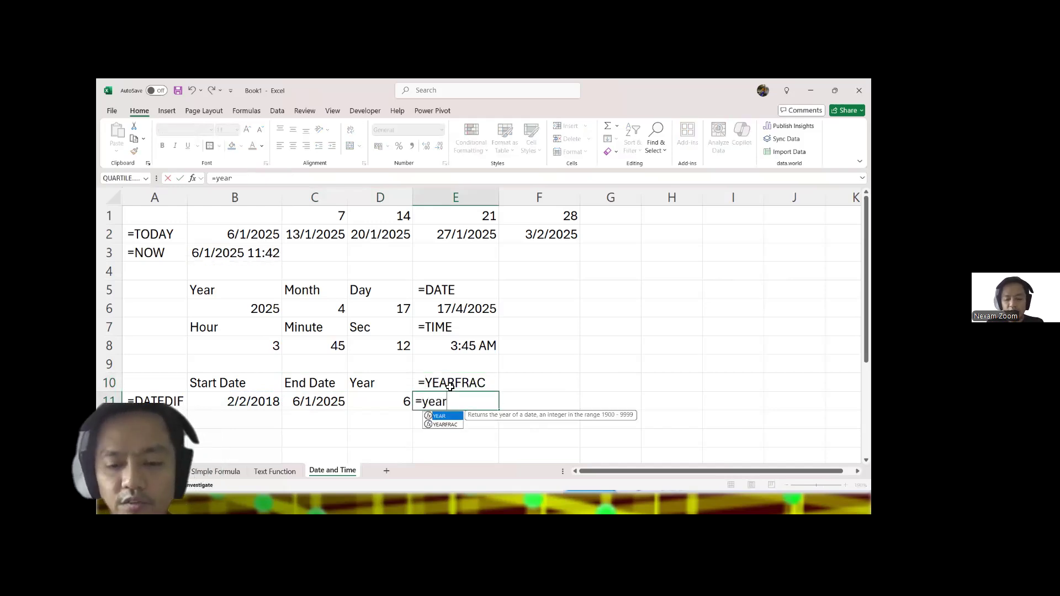
key("Down")
key("Tab")
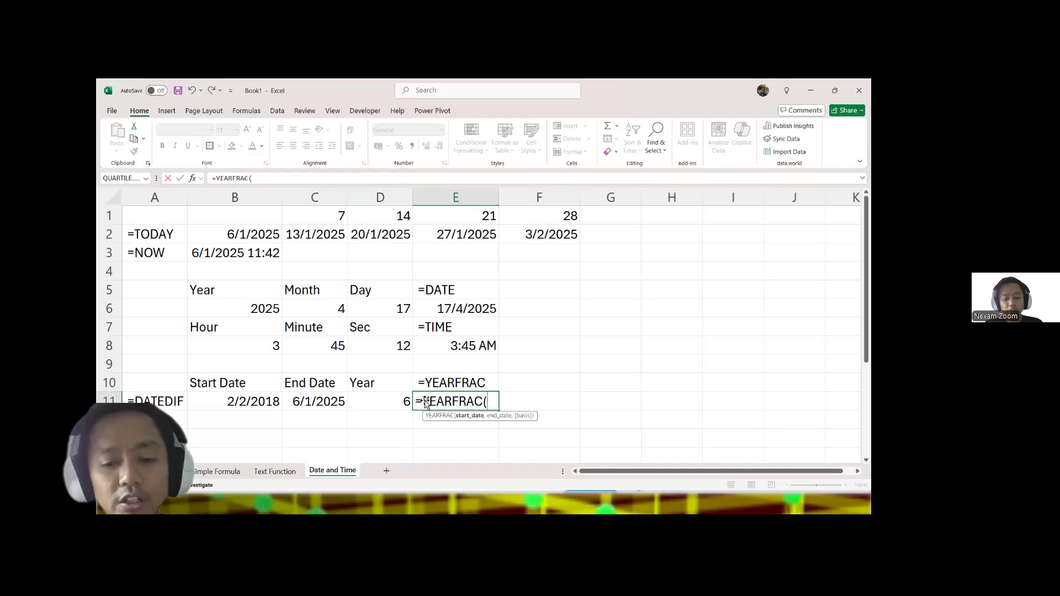
left_click(227, 401)
type(",")
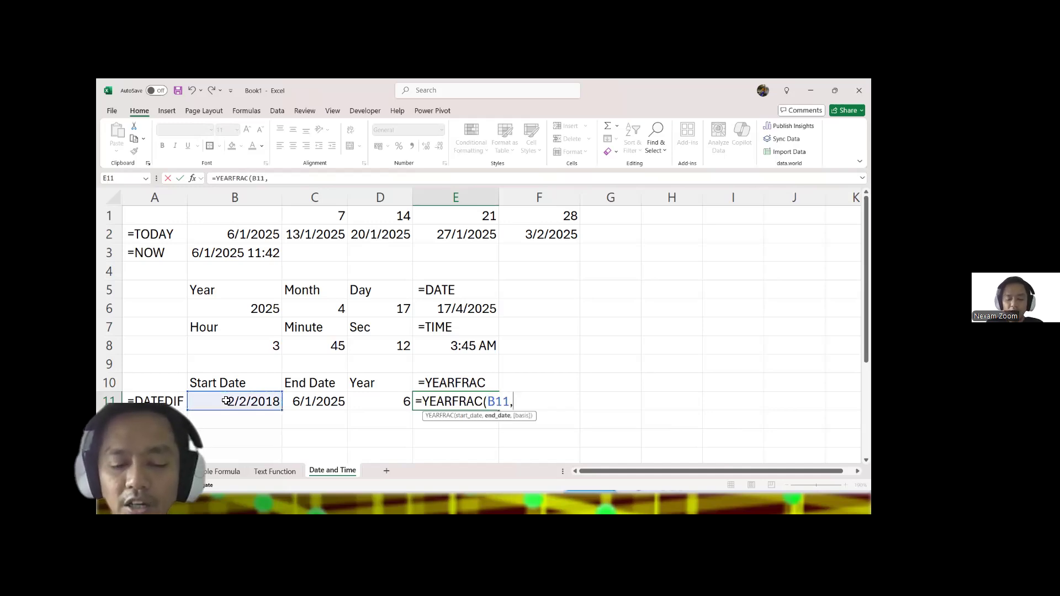
left_click(325, 404)
type(",")
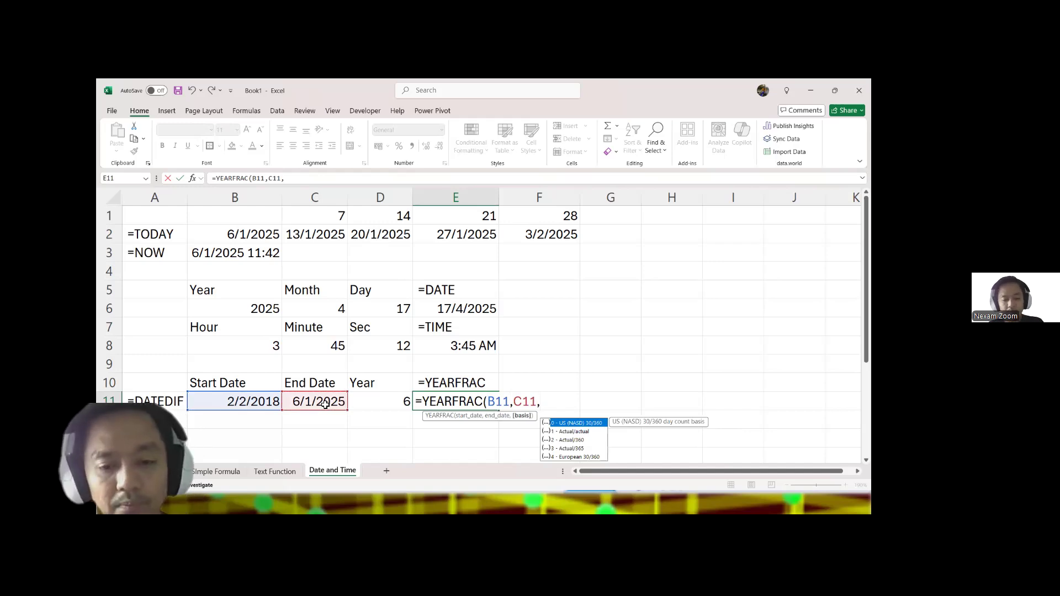
type("0)")
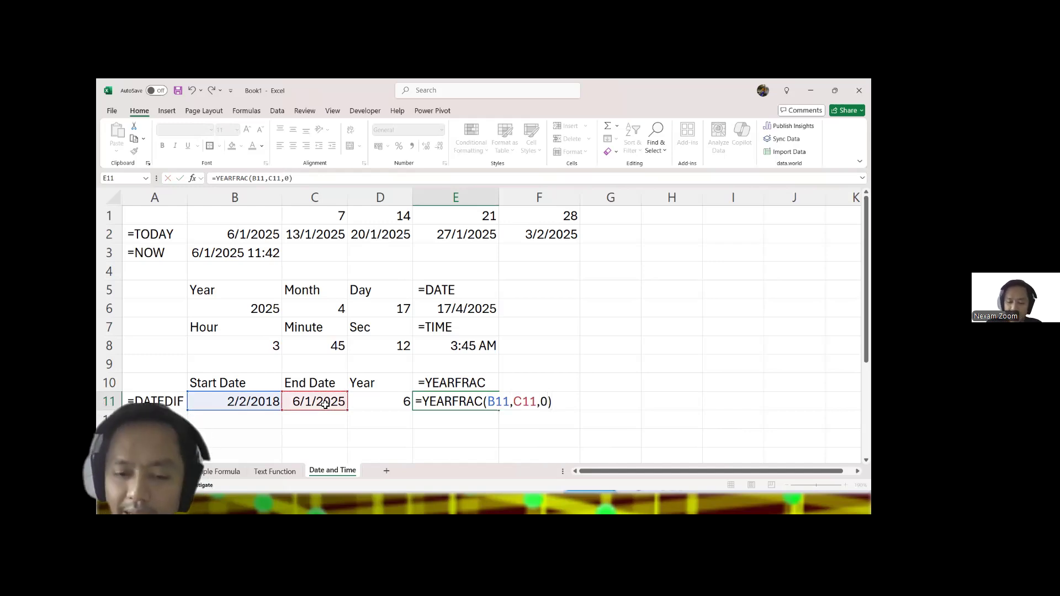
key("Return")
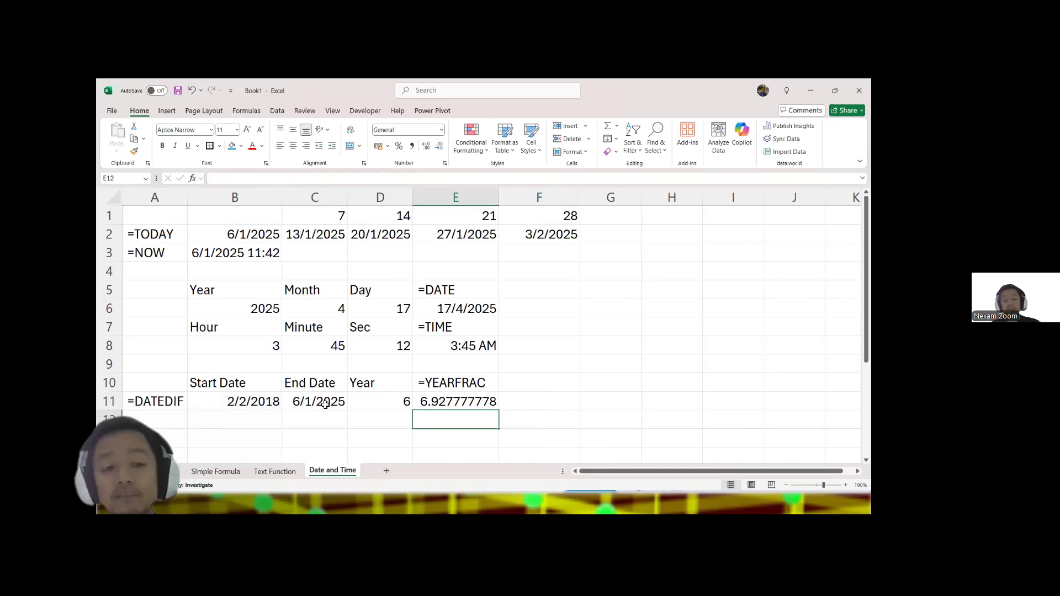
Step: Wrap the YEARFRAC formula in E11 in an INT function, accepting the correction for the closing parenthesis
left_click(392, 399)
left_click(442, 401)
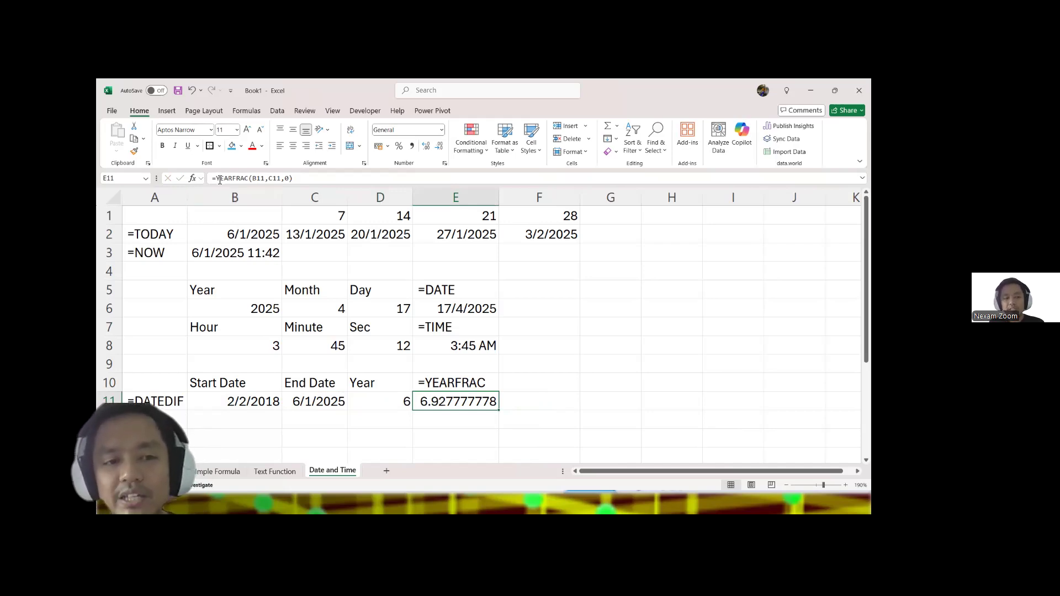
key("F2")
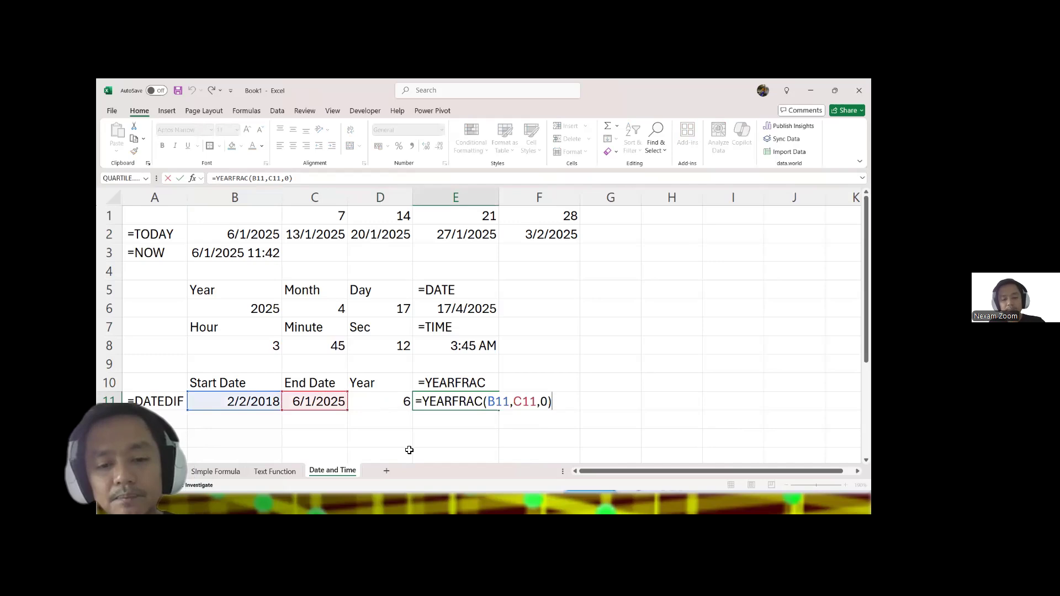
left_click(426, 402)
type("INT(")
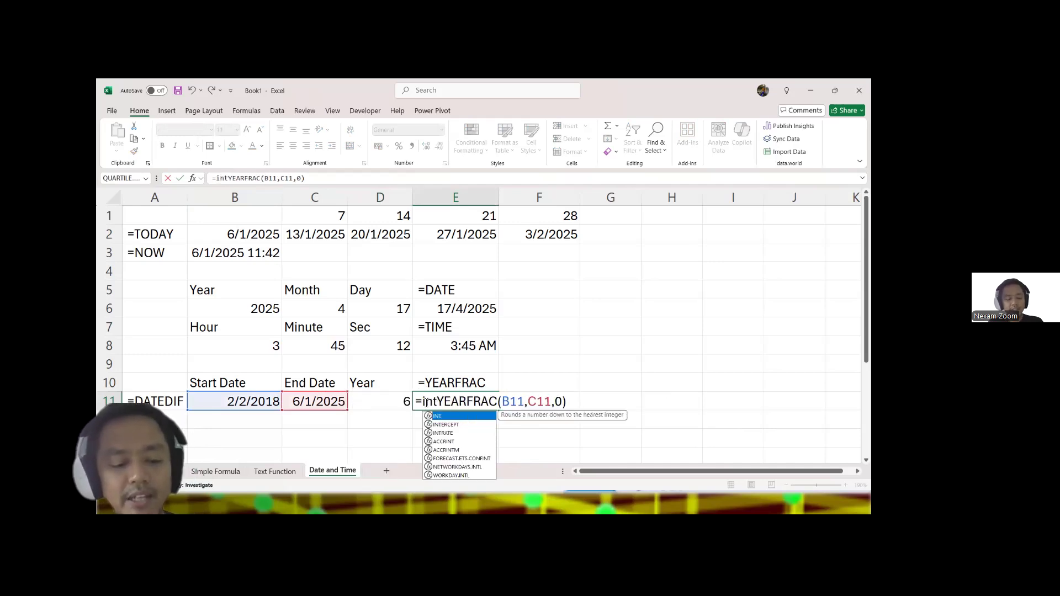
key("Return")
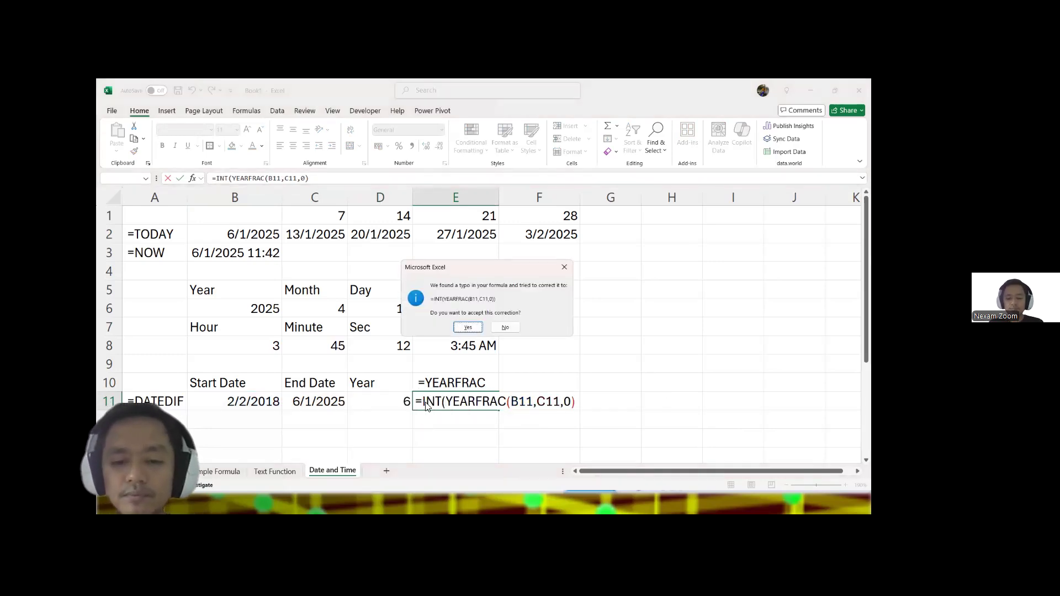
key("Return")
Step: Review the INT and YEARFRAC formula in E11 against the DATEDIF formula in D11
left_click(436, 404)
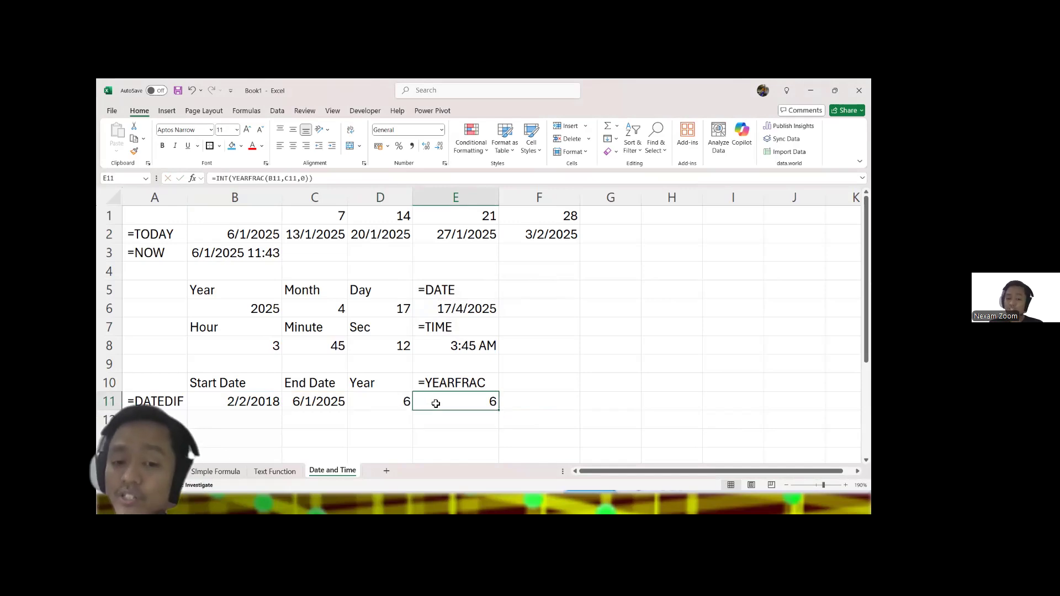
double_click(451, 402)
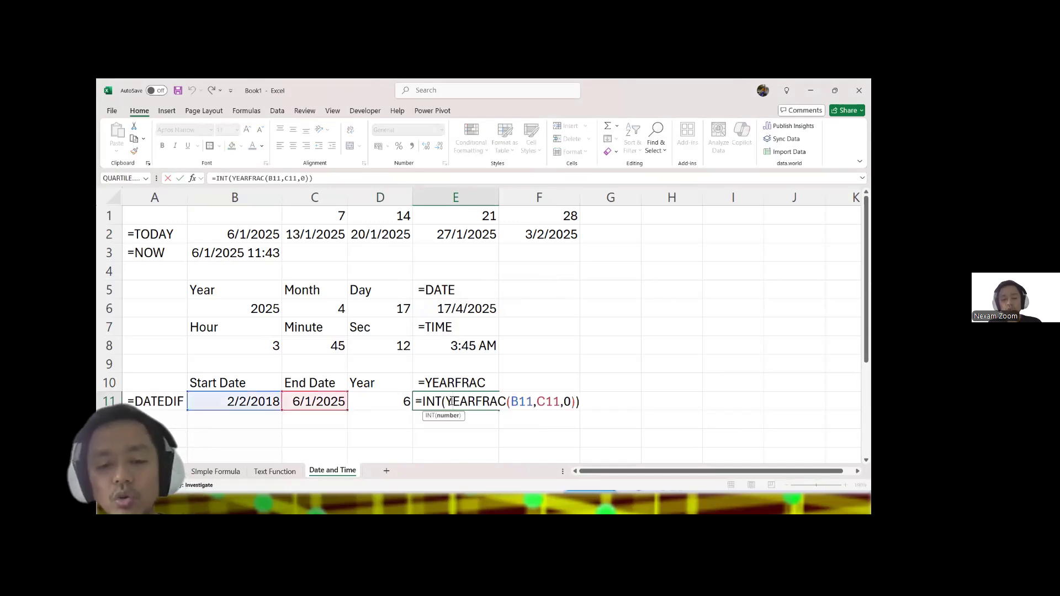
key("Escape")
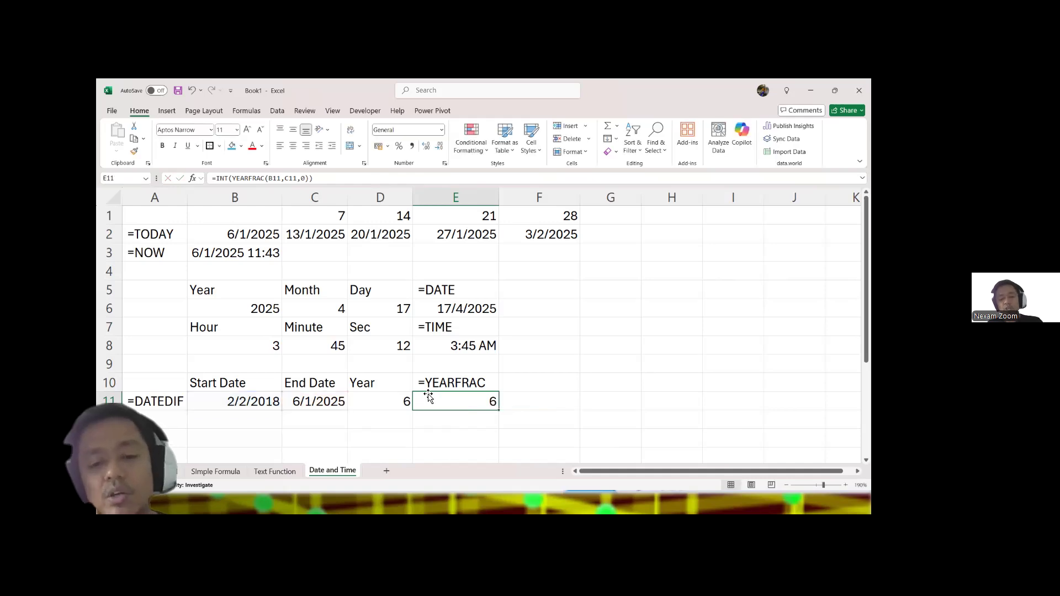
left_click(366, 398)
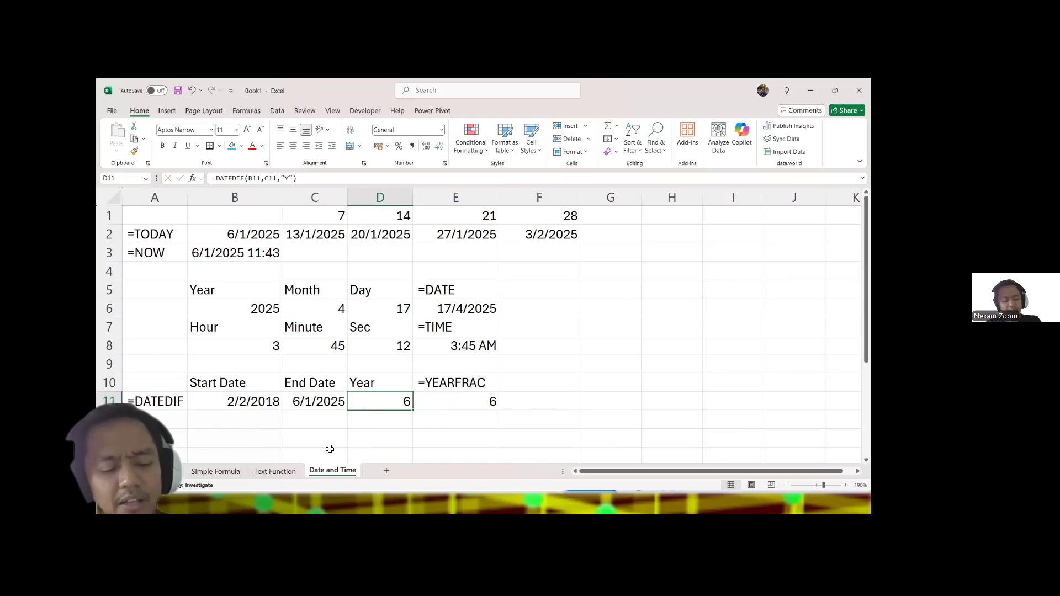
key("alt+Tab")
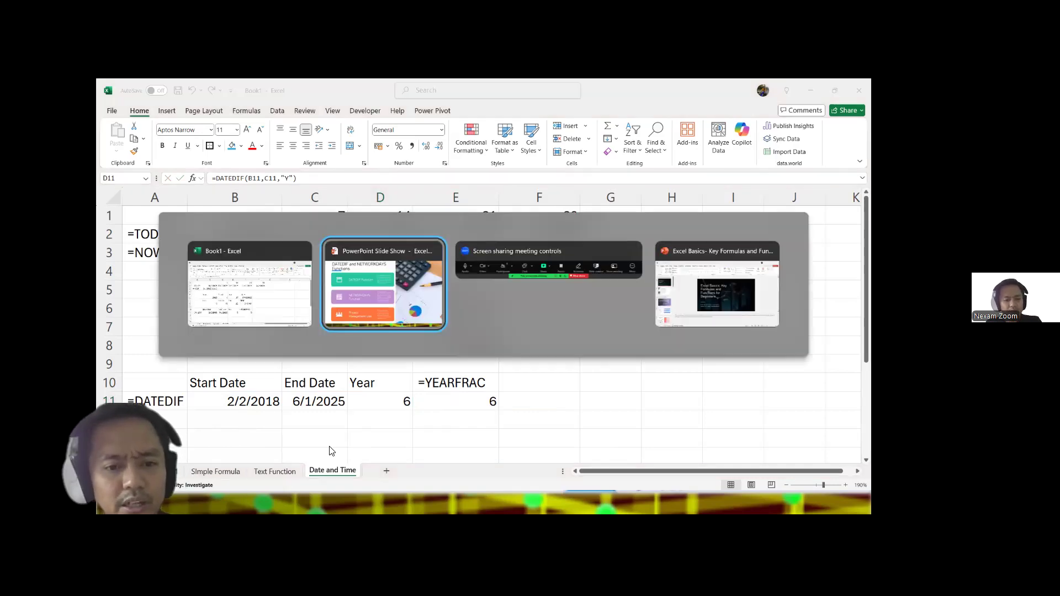
key("alt+Tab")
key("alt+Tab")
key("alt+Tab")
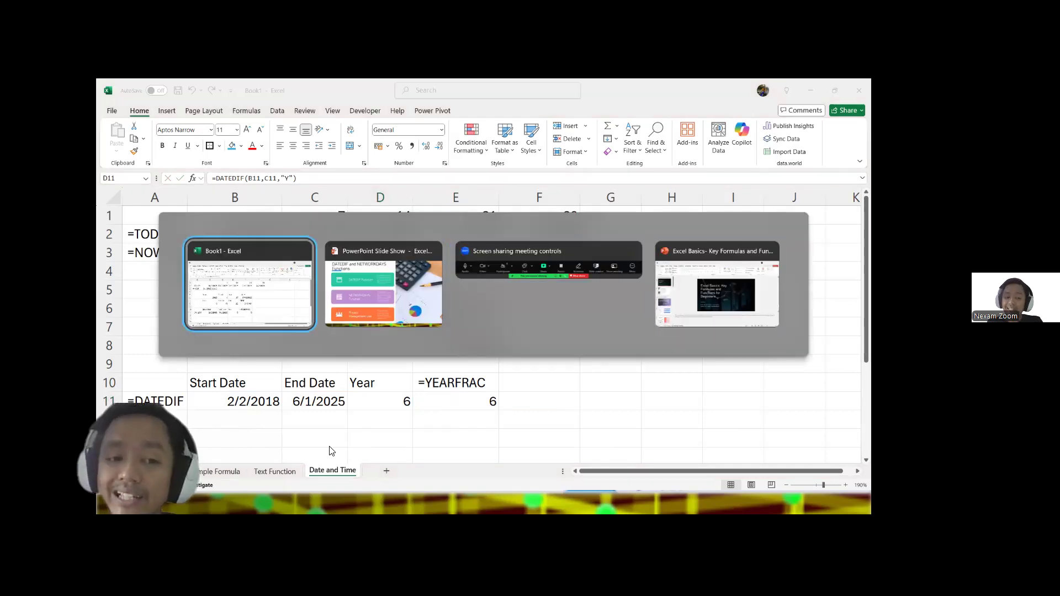
Step: Add the text label =NETWORKDAYS in A12 and auto-fit the width of column A to it
left_click(155, 421)
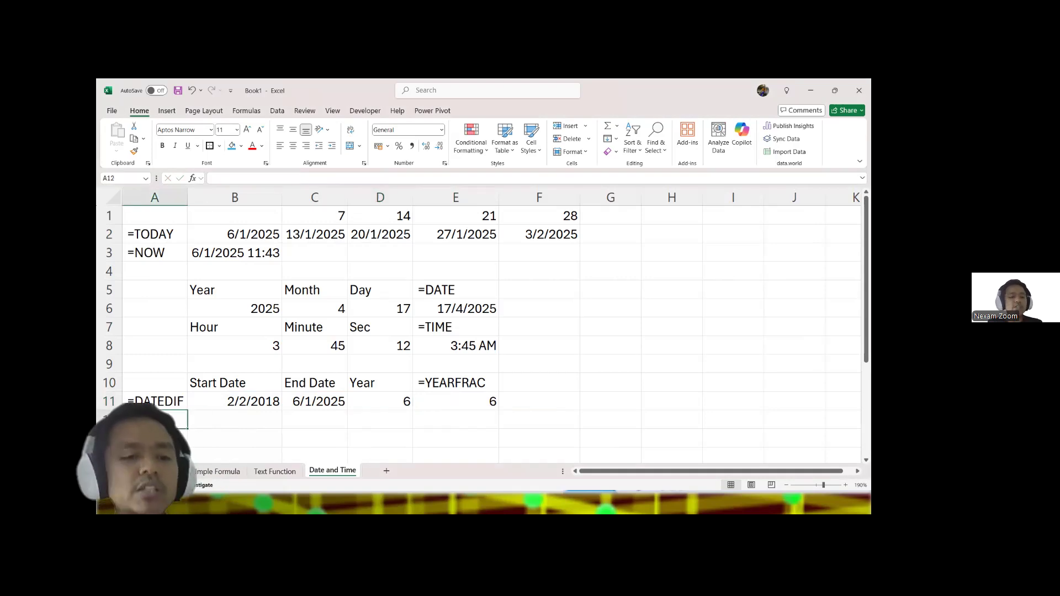
type("=NE")
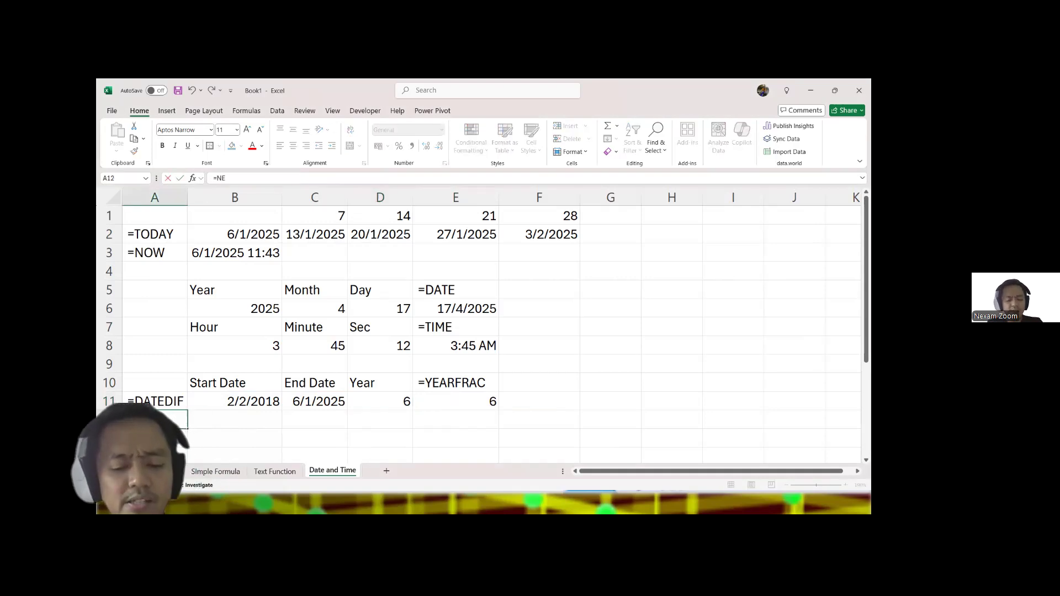
type("TWORKDAYS")
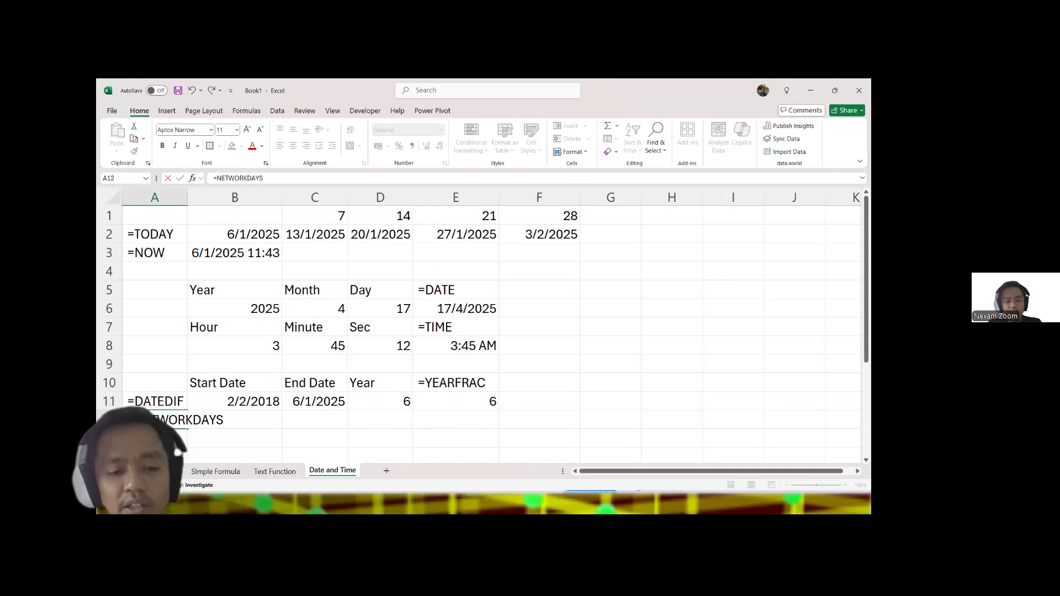
left_click(191, 197)
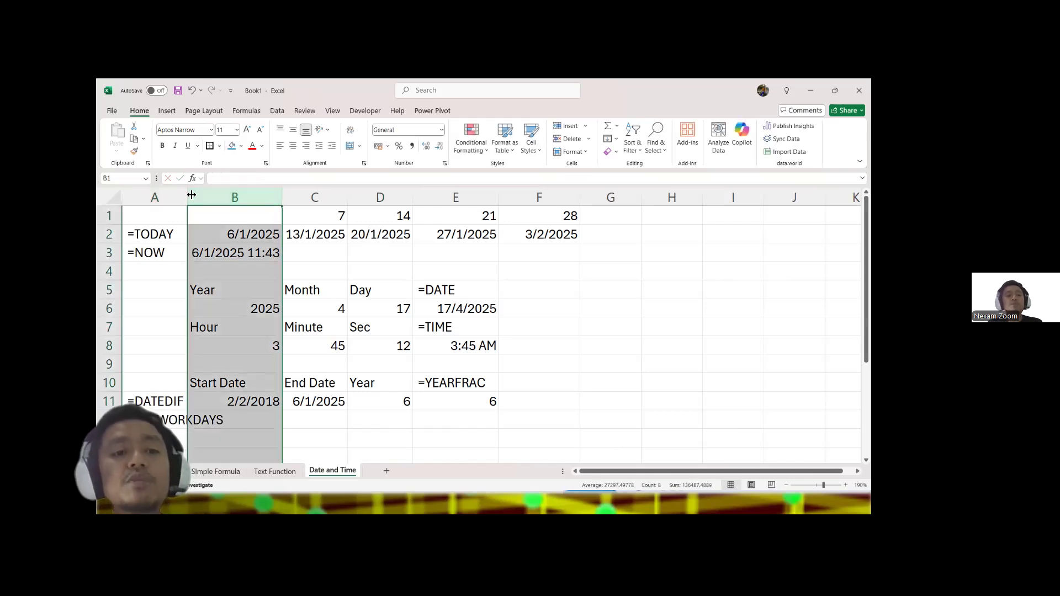
double_click(188, 198)
Step: Enter 1/1/2025 as the start date in B12 and 14/1/2025 as the end date in C12
left_click(279, 418)
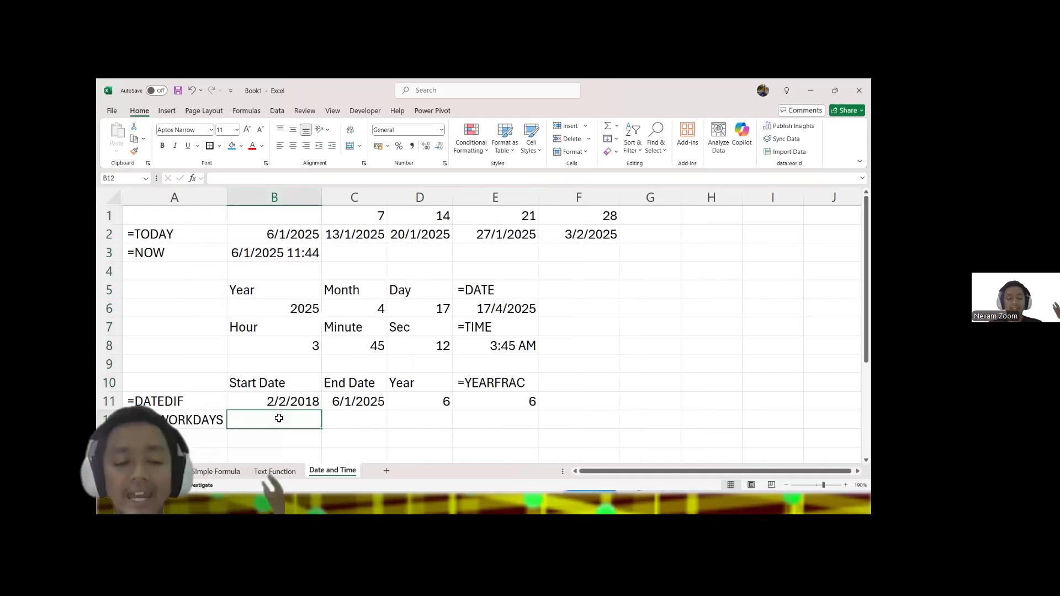
key("Up")
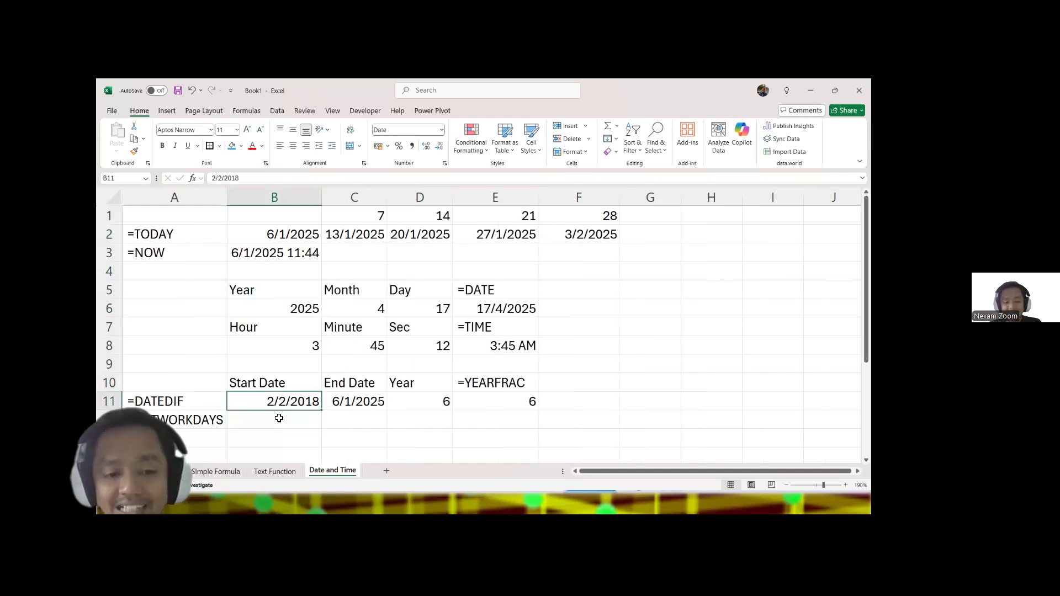
left_click(279, 419)
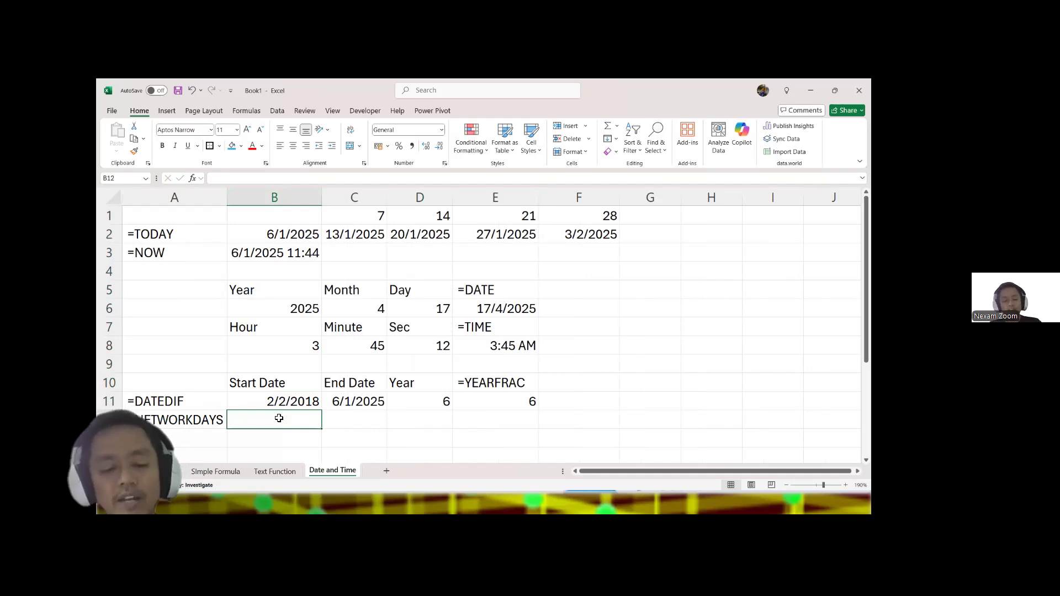
type("1/1/201")
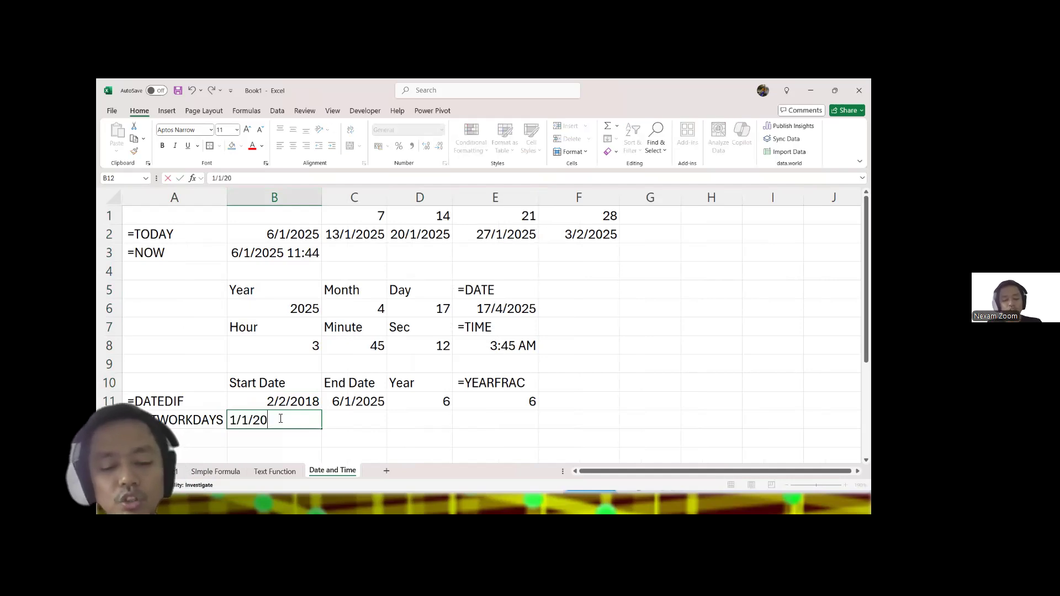
key("BackSpace")
type("25")
key("Tab")
type("14/1/2025")
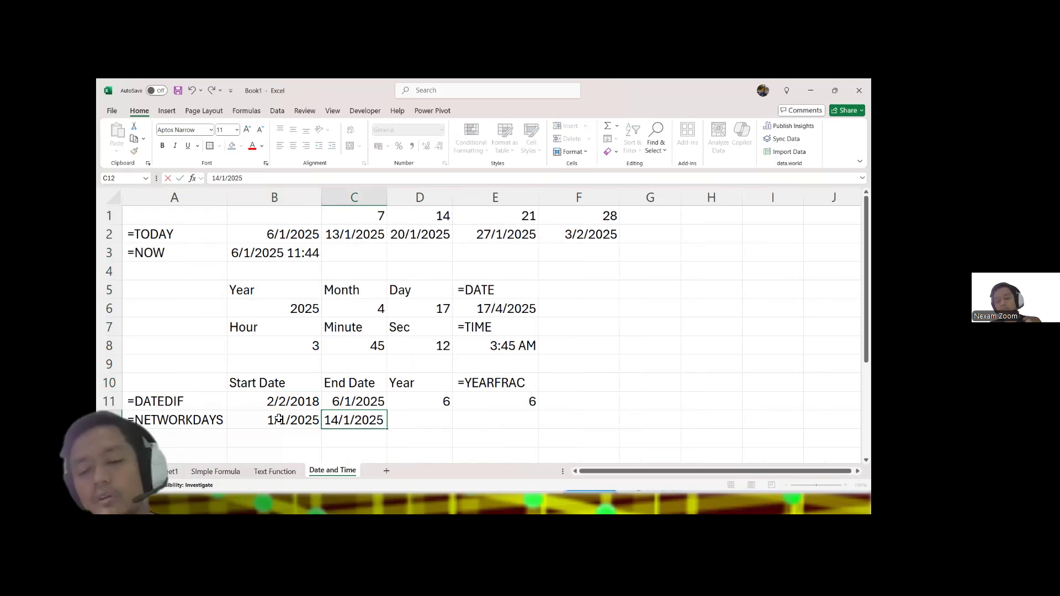
key("Tab")
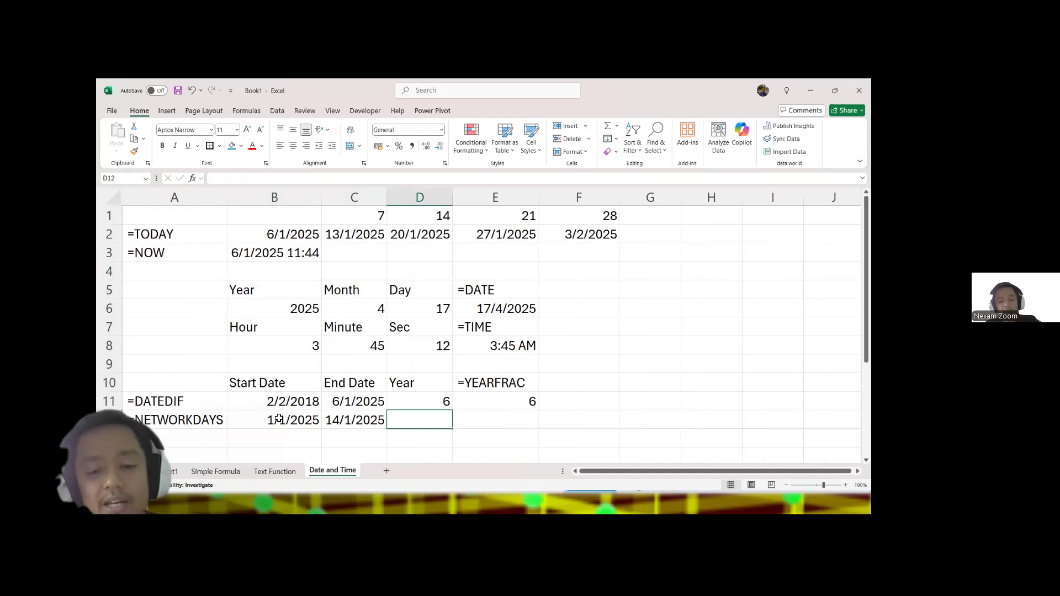
Step: Insert a blank row above the NETWORKDAYS row and add the heading DAY in D12
left_click(109, 420)
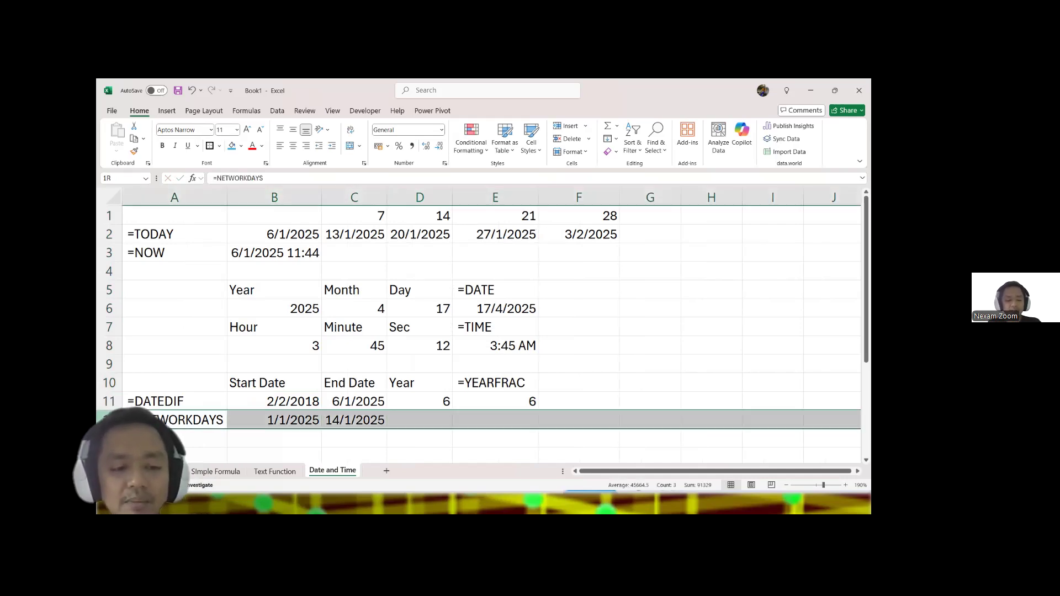
key("ctrl+shift+plus")
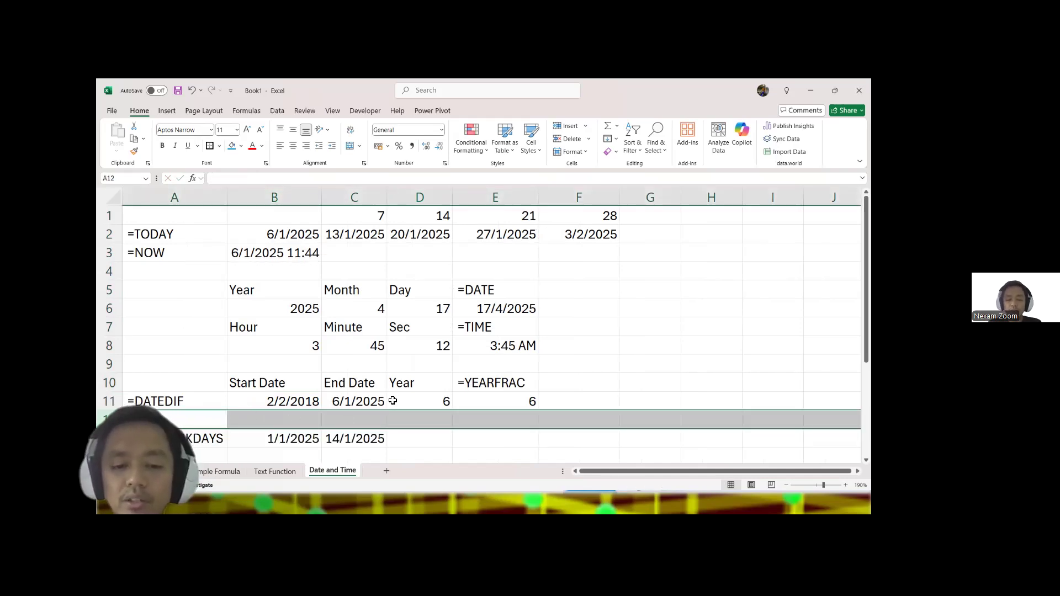
scroll(392, 402, "down", 2)
left_click(412, 310)
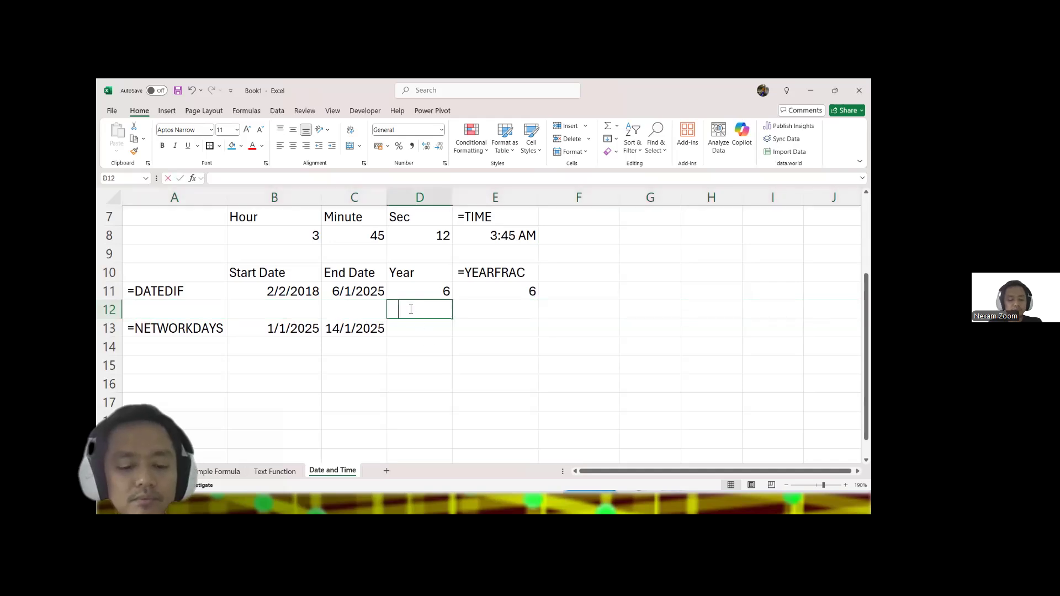
type("DAY")
key("Return")
Step: Enter the formula =C13-B13+1 in D13 to count the days between the two dates inclusively
type("=")
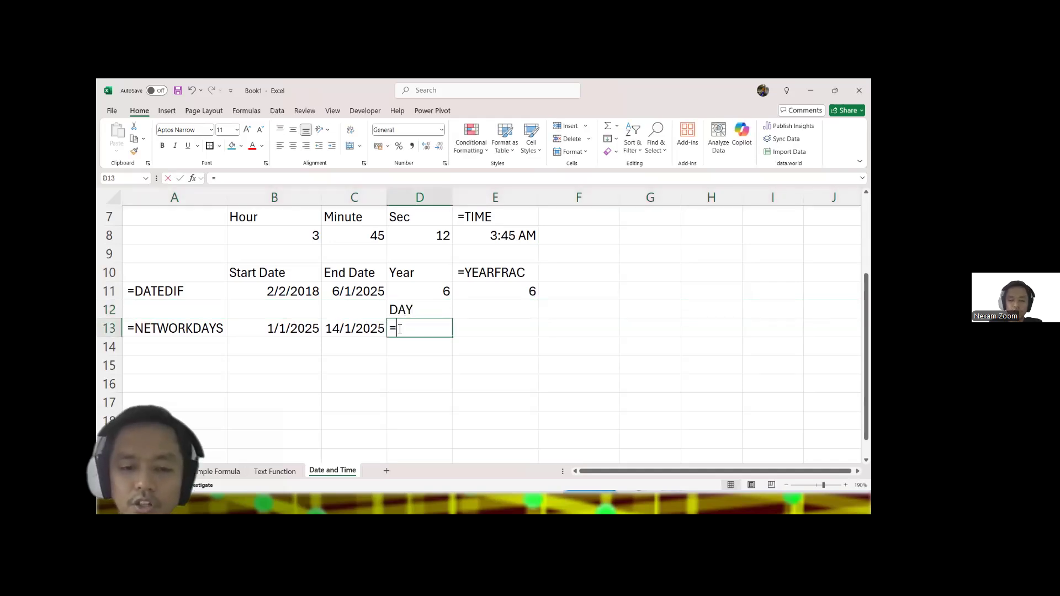
left_click(348, 329)
type("-")
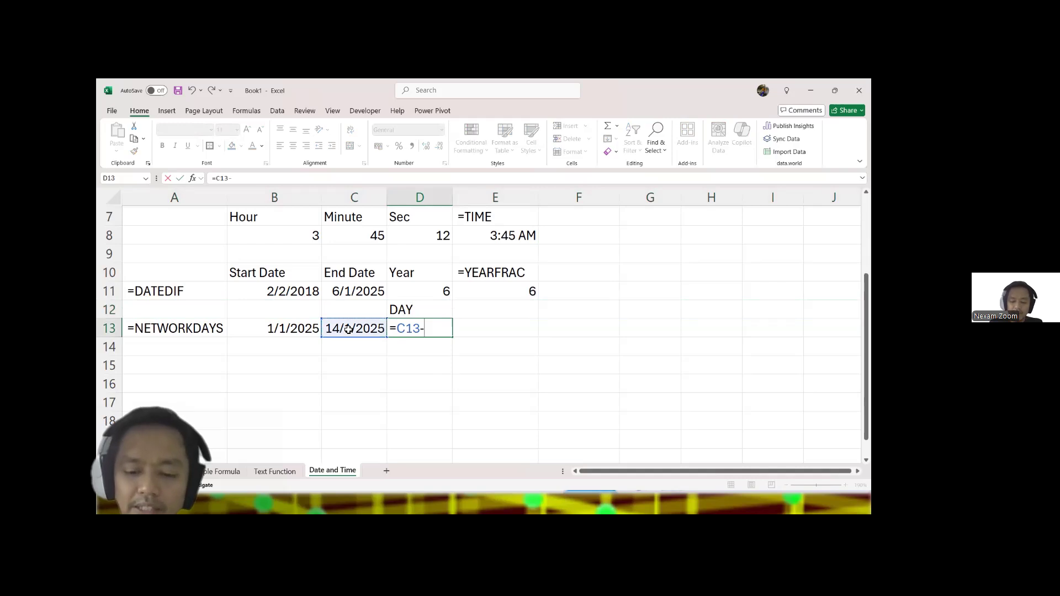
left_click(295, 332)
type("+1")
key("Return")
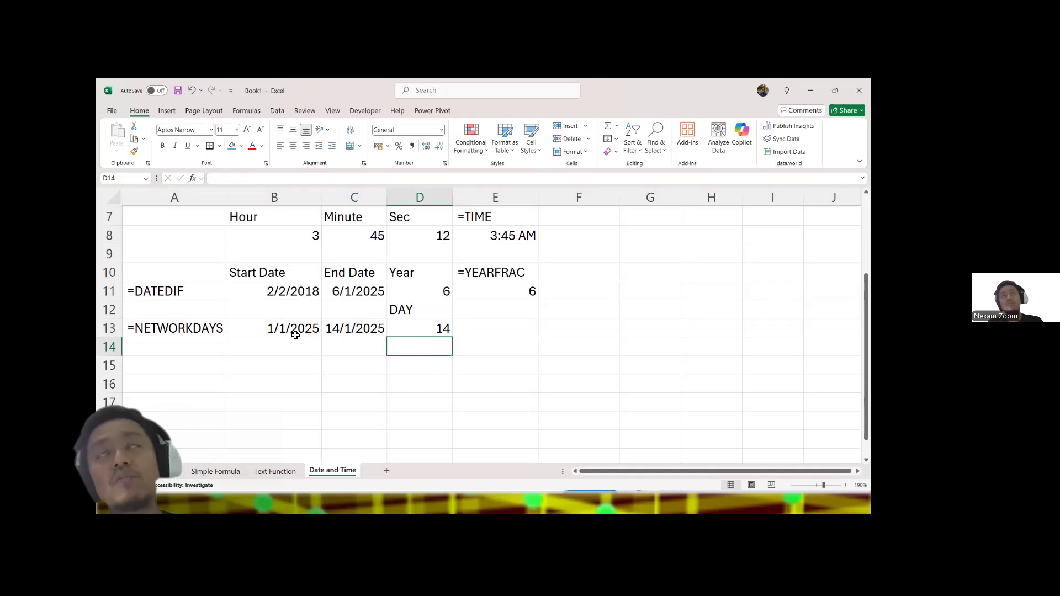
key("Up")
type("=net")
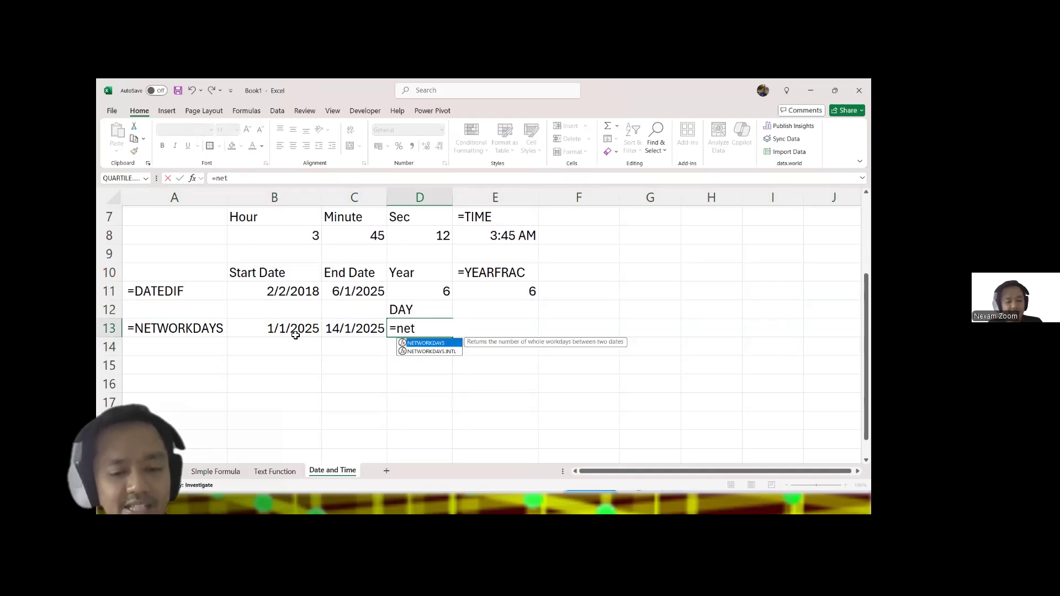
key("Tab")
left_click(271, 330)
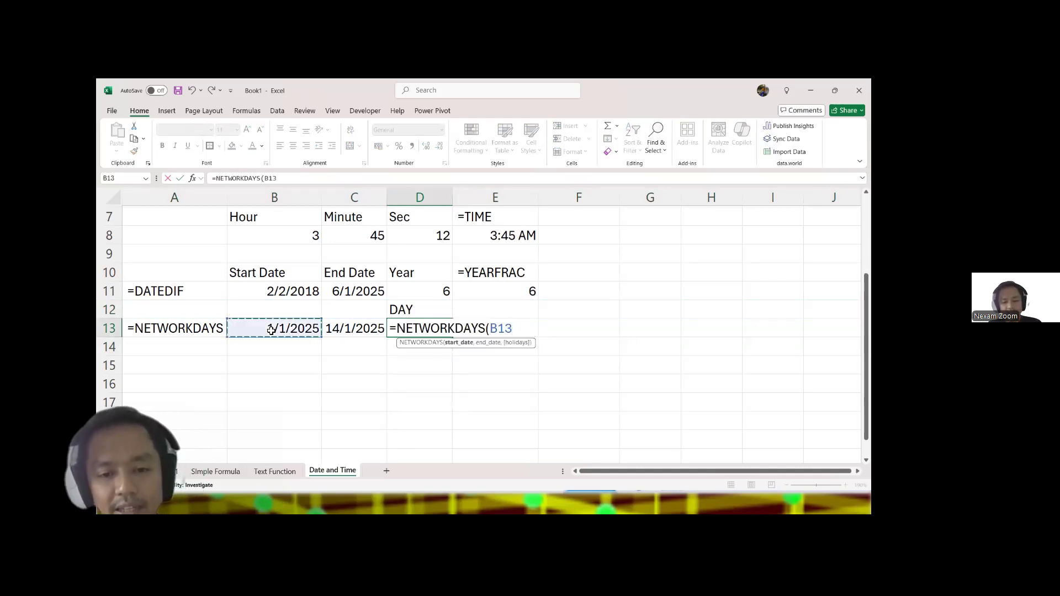
type(",")
left_click(343, 329)
type(",")
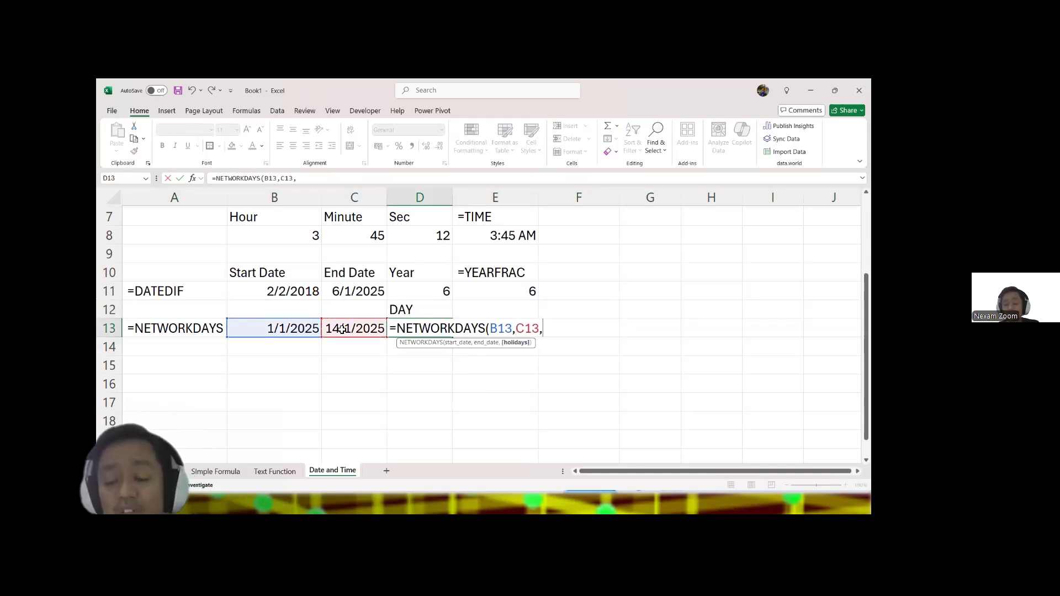
left_click_drag(641, 275, 650, 375)
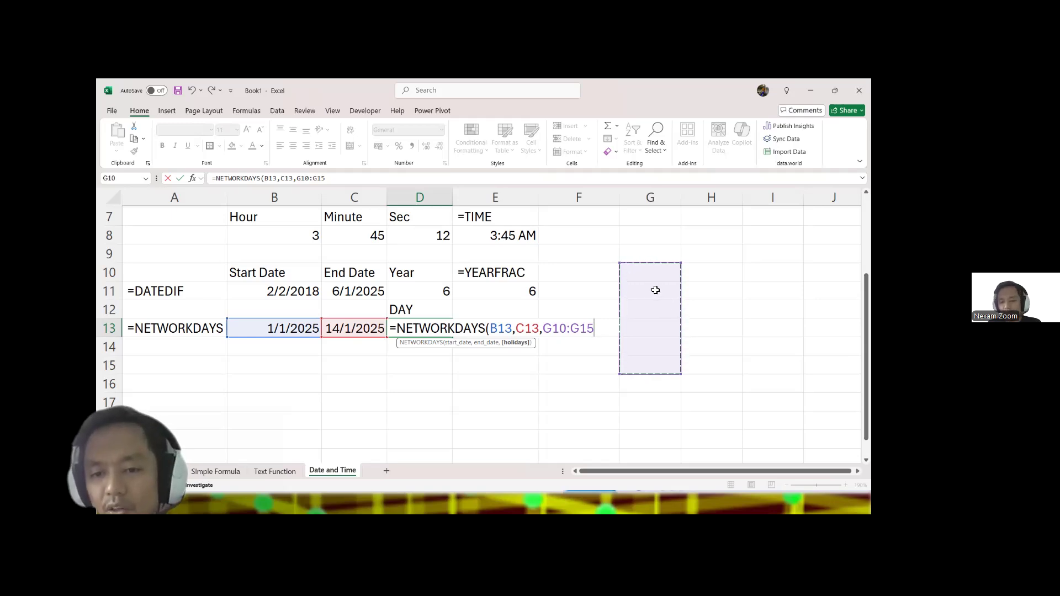
left_click_drag(656, 277, 655, 305)
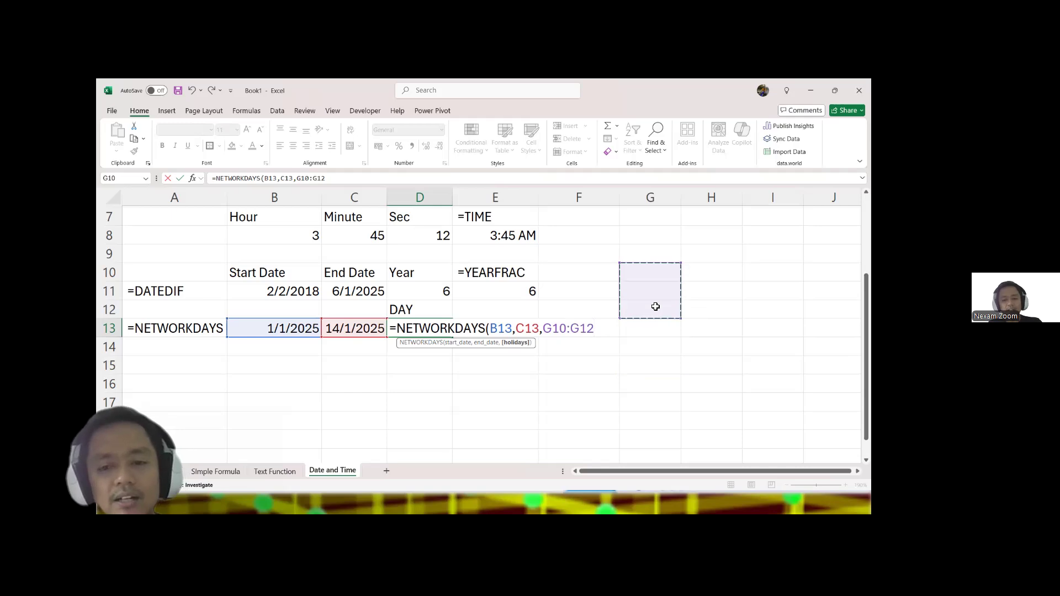
key("Escape")
double_click(427, 329)
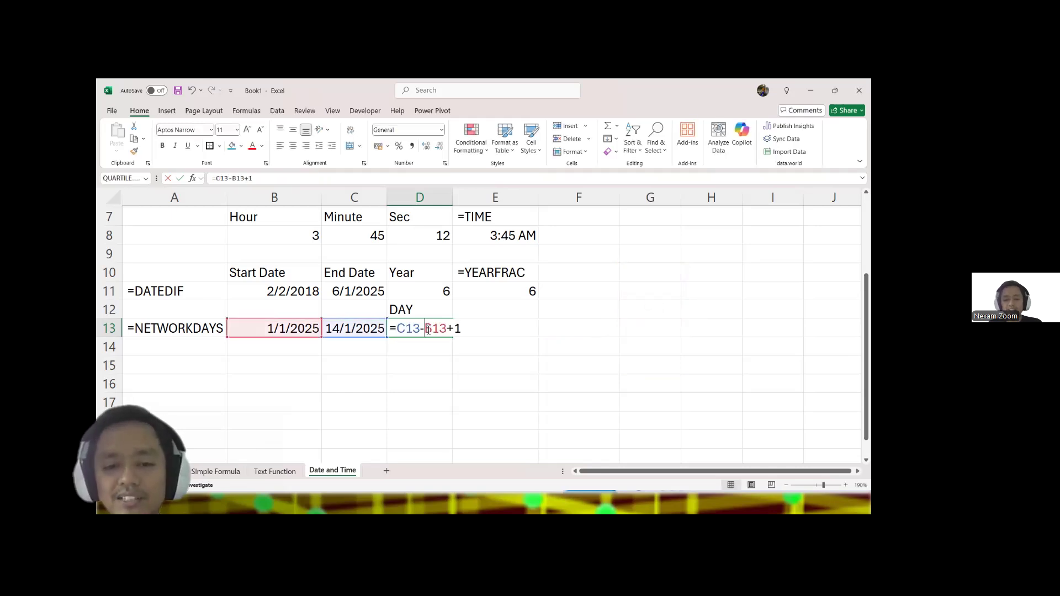
type("`HOliday")
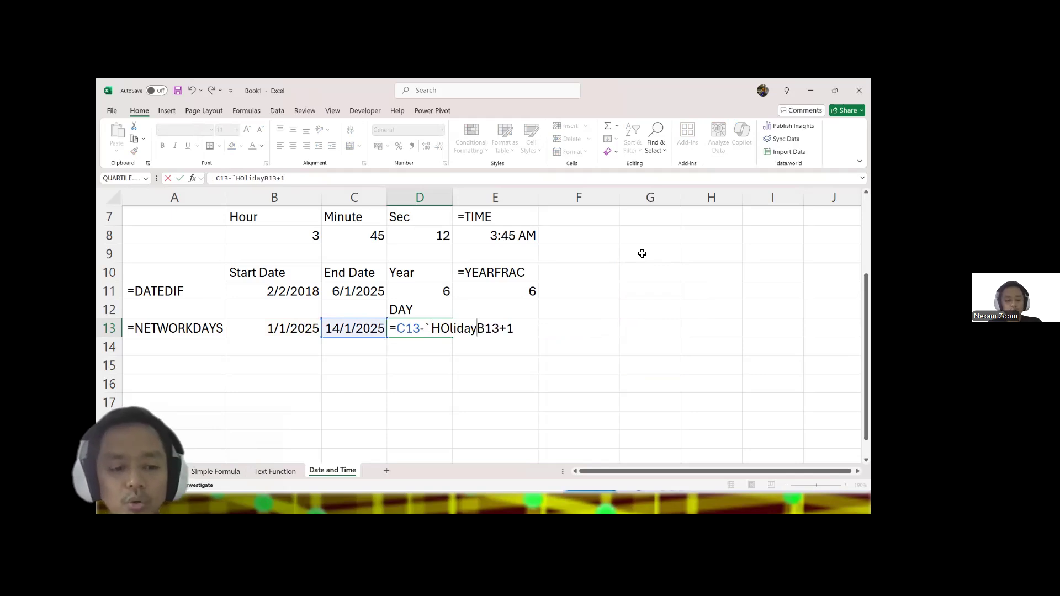
key("Escape")
Step: Add the heading Holiday in G9 and enter the holiday date 1/1/2025 in G10
left_click(648, 255)
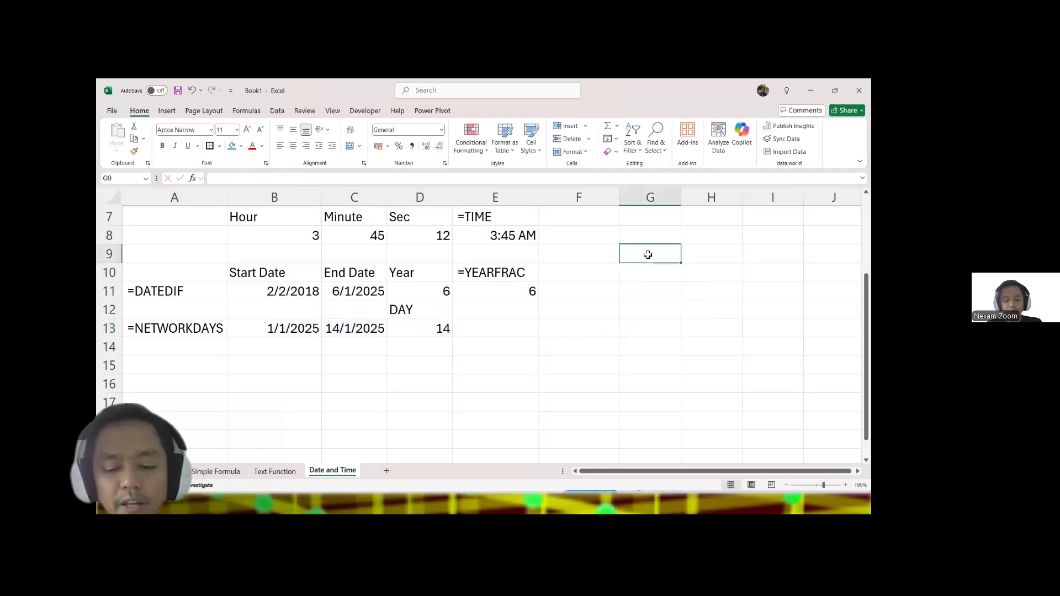
type("HOLIDASY")
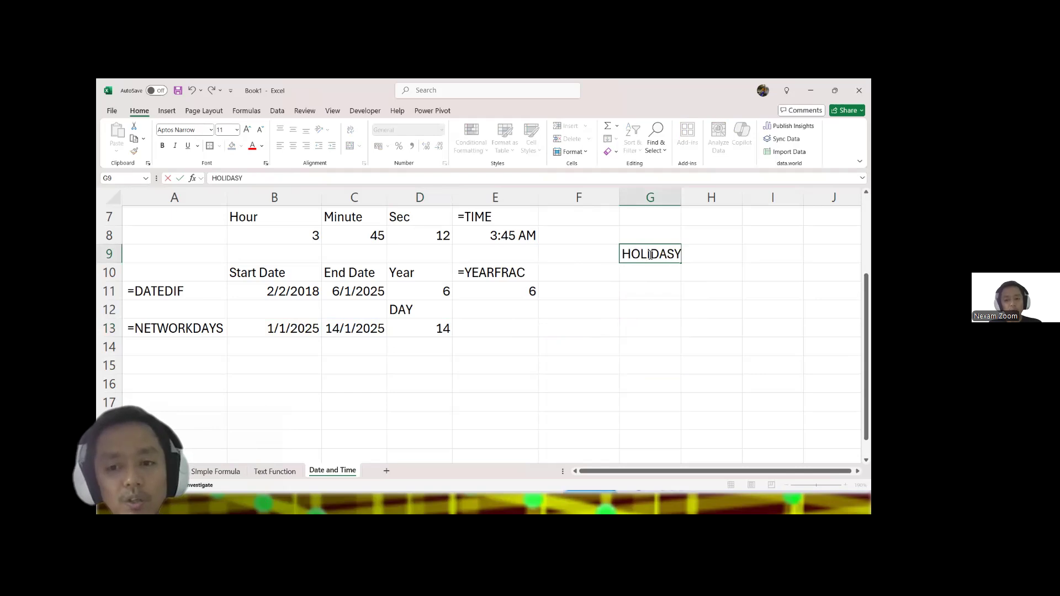
key("BackSpace")
key("BackSpace")
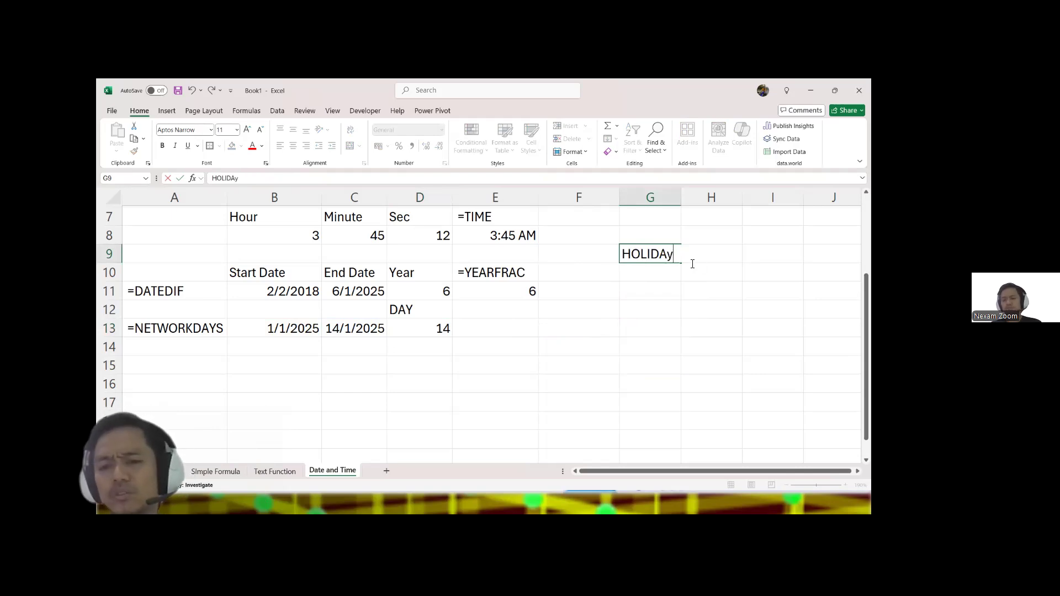
key("BackSpace")
key("BackSpace")
key("BackSpace")
type("olyd")
key("BackSpace")
key("BackSpace")
key("BackSpace")
key("BackSpace")
type("iday")
key("Return")
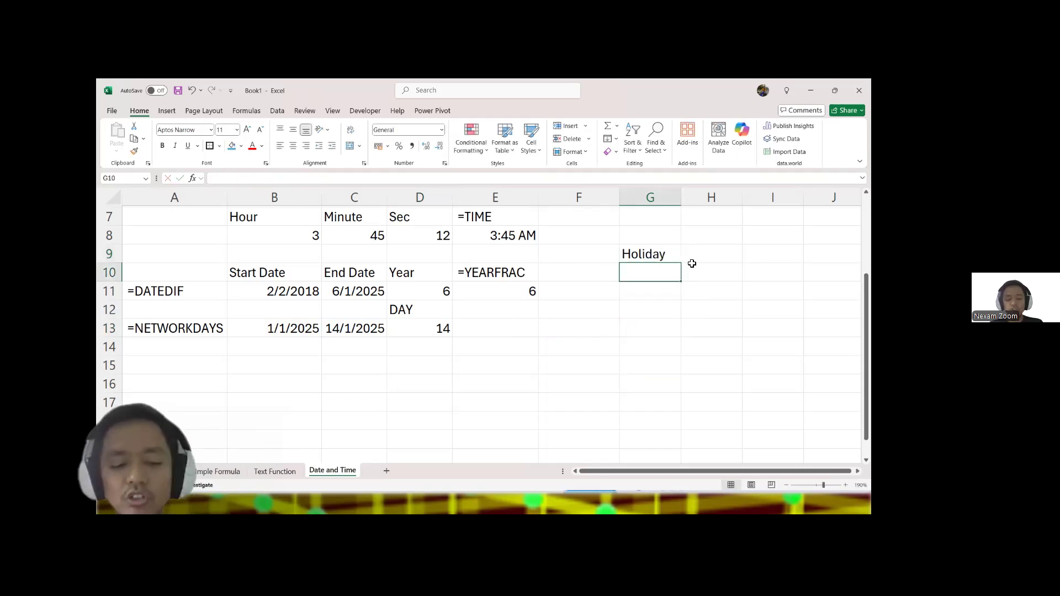
type("1/1/2025")
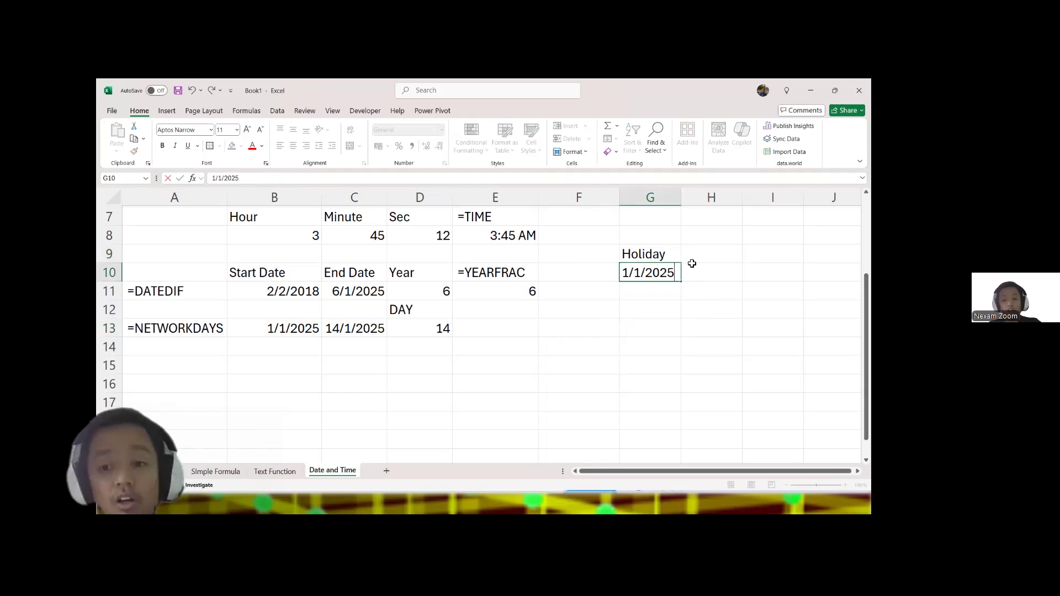
key("Return")
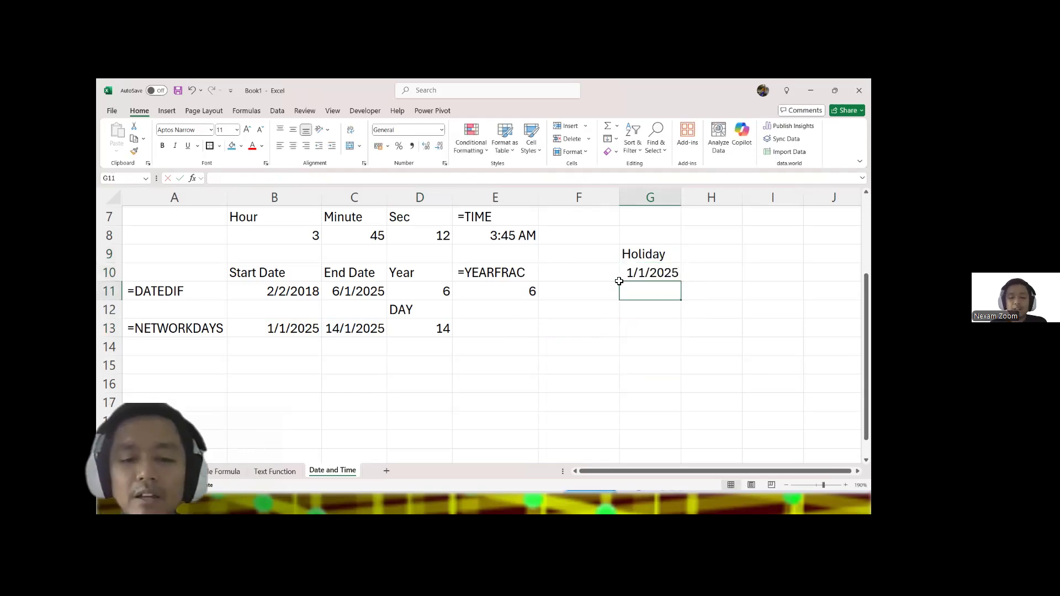
Step: Replace the formula in D13 with NETWORKDAYS using B13 as start date, C13 as end date and G10:G11 as holidays
left_click(404, 332)
double_click(405, 332)
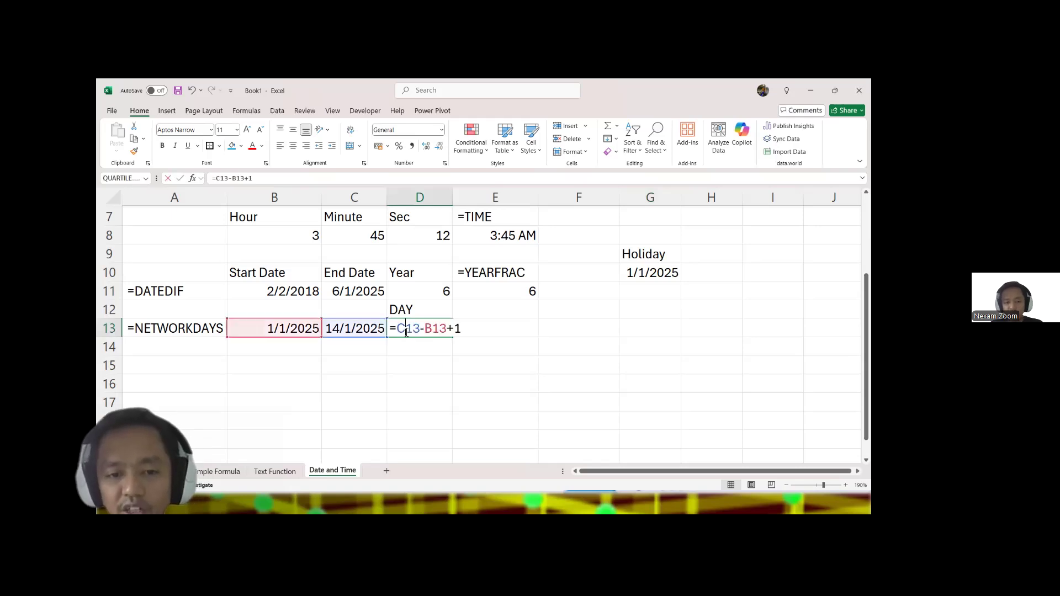
left_click_drag(397, 328, 495, 327)
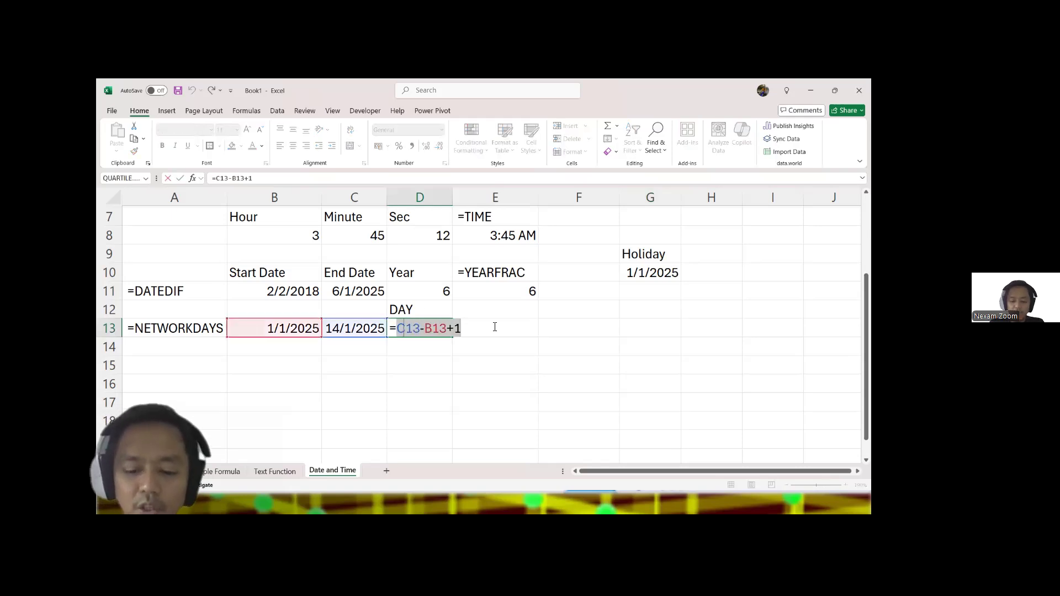
type("=net")
key("Tab")
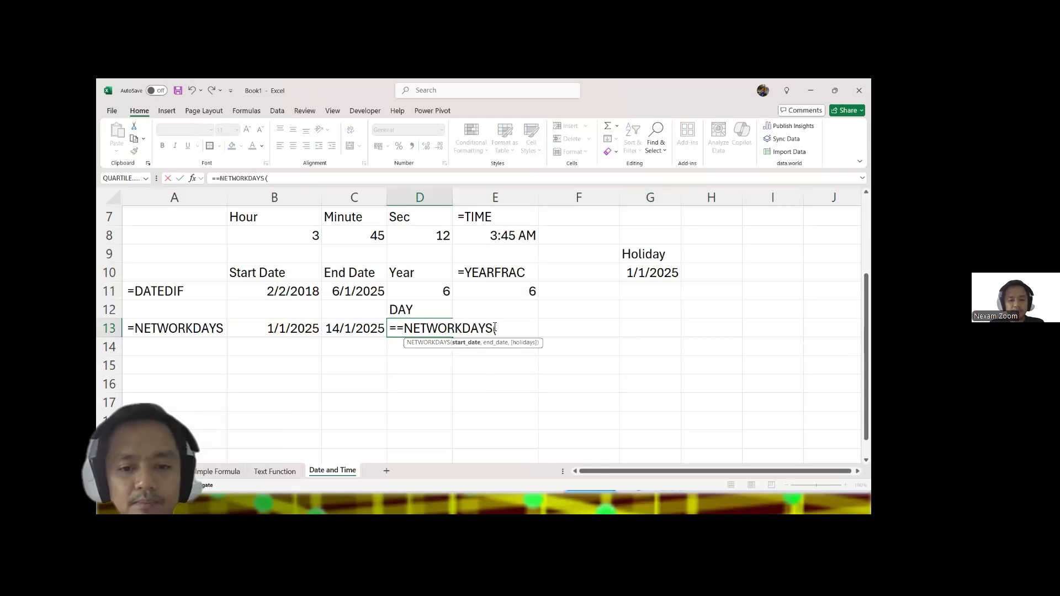
left_click(286, 331)
type(",")
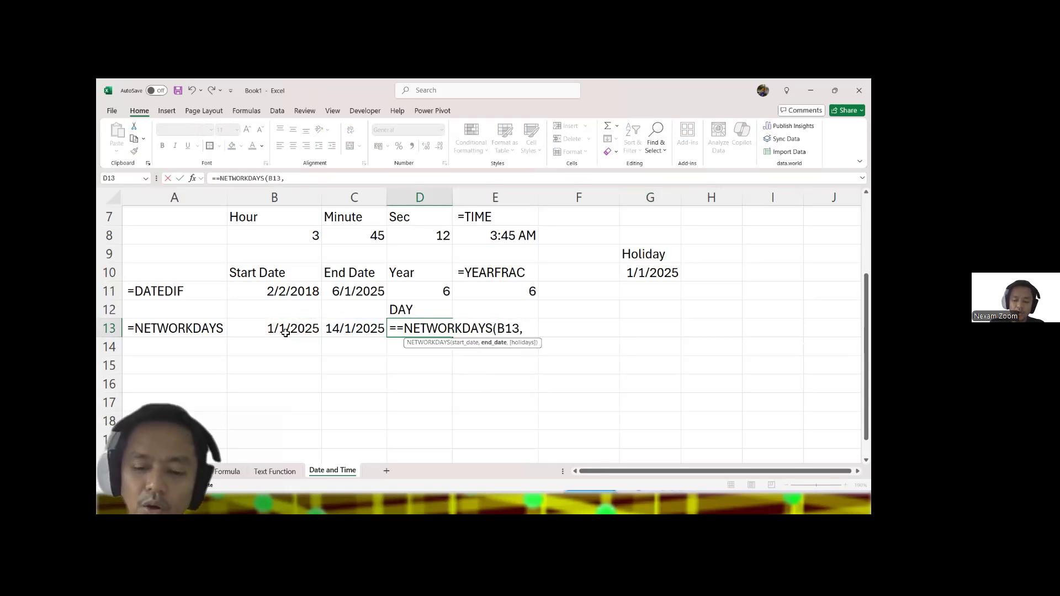
left_click(353, 329)
left_click(397, 329)
key("BackSpace")
left_click(547, 329)
type(",")
left_click_drag(641, 271, 641, 283)
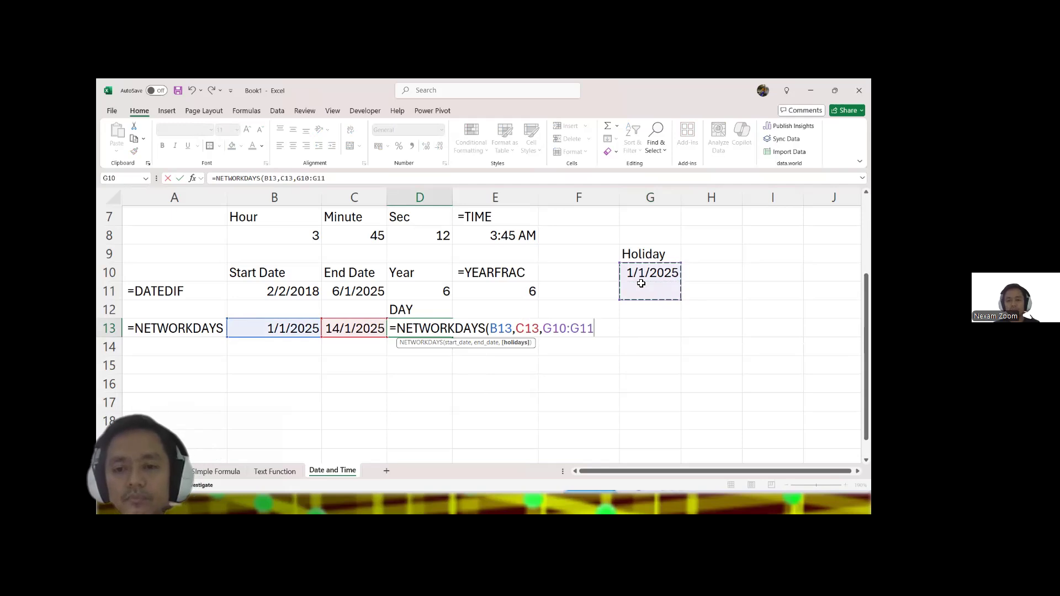
key("Return")
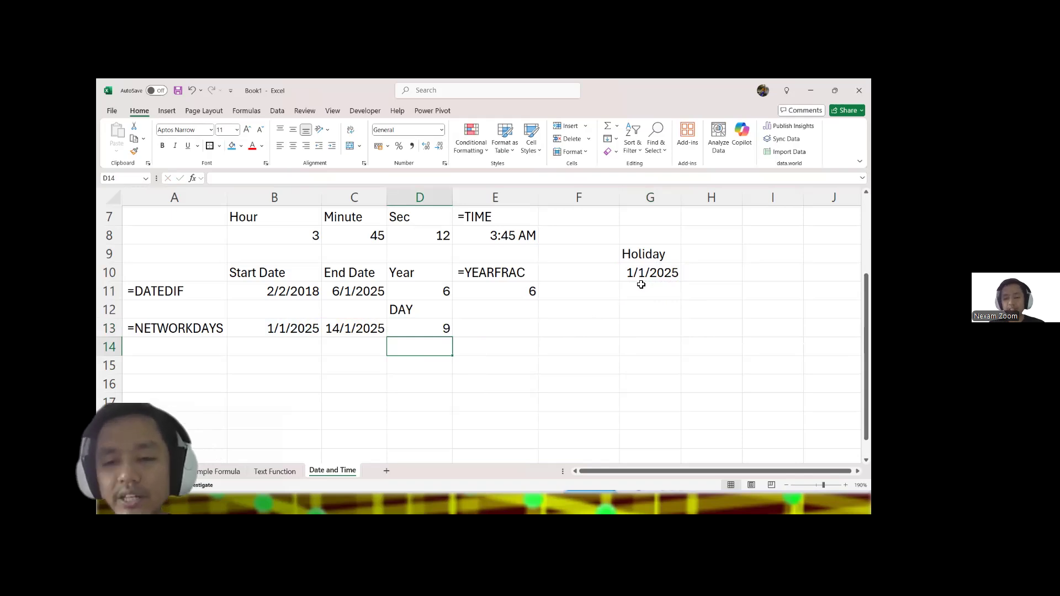
Step: Enter 2/1/2025 as a second holiday date in G11
left_click(640, 286)
type("2/1/2025")
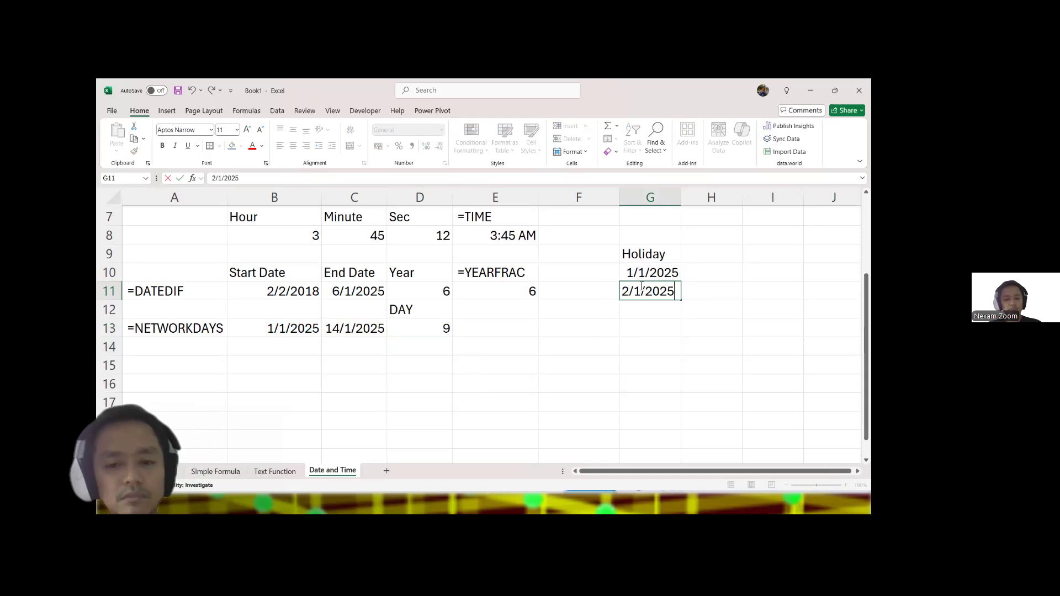
key("Return")
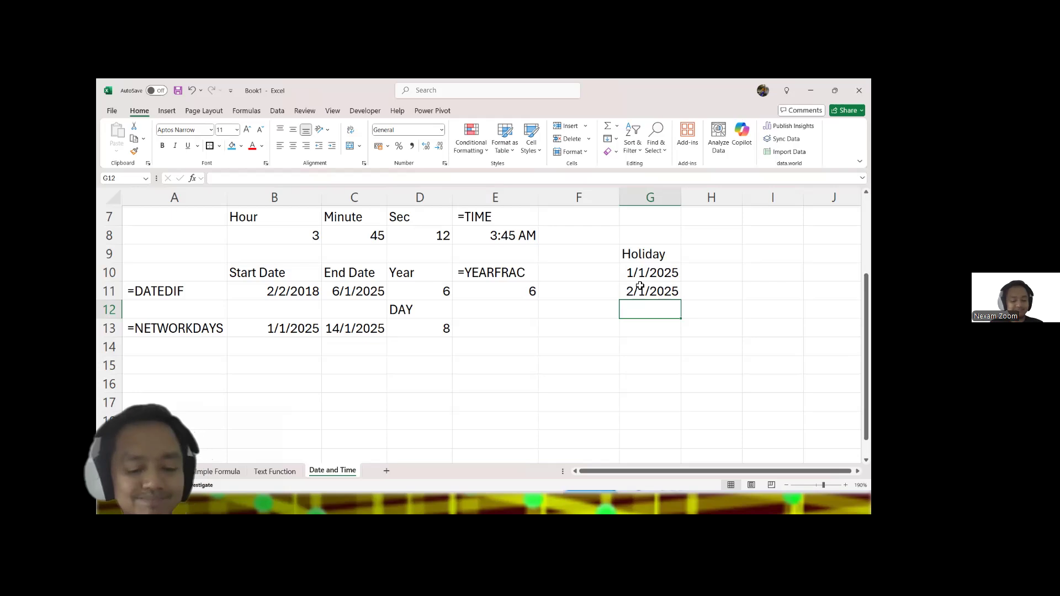
Step: Switch to the PowerPoint slide show and go through the Logical Functions section to the AND, OR, and NOT Functions slide
key("alt+Tab")
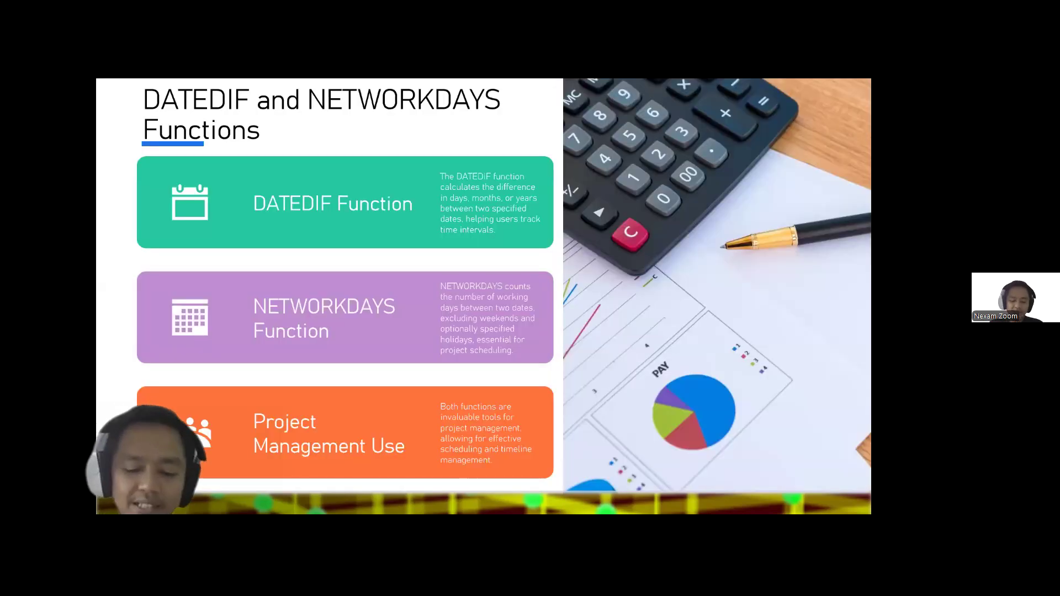
left_click(715, 456)
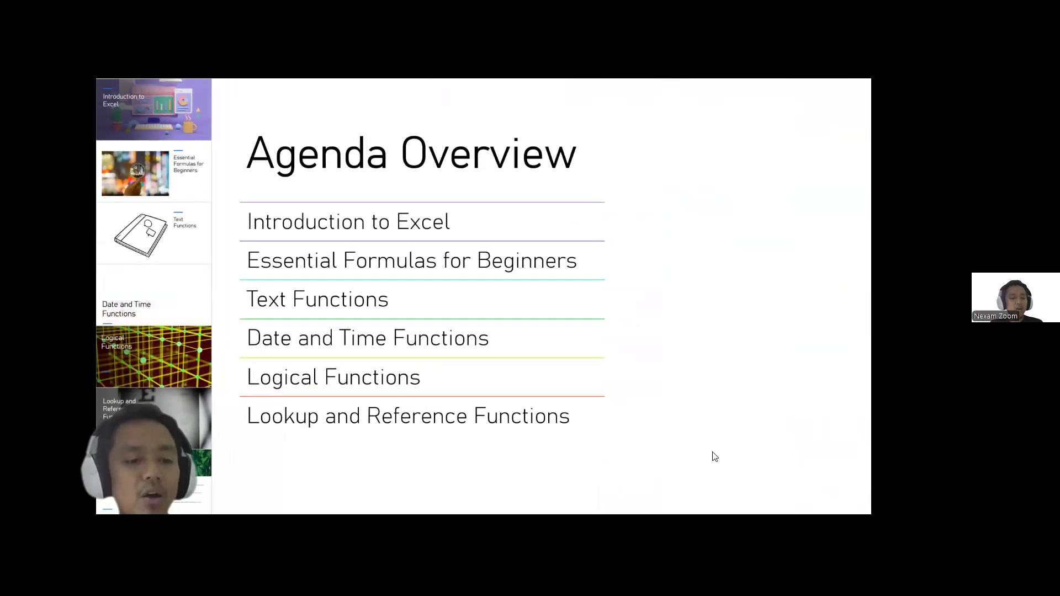
left_click(120, 363)
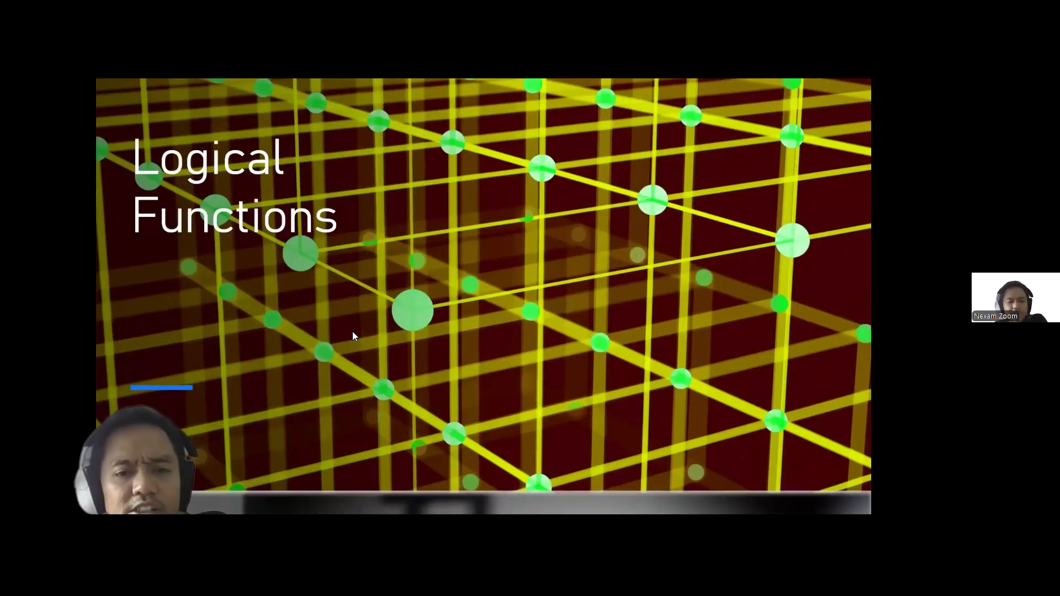
left_click(353, 332)
key("Right")
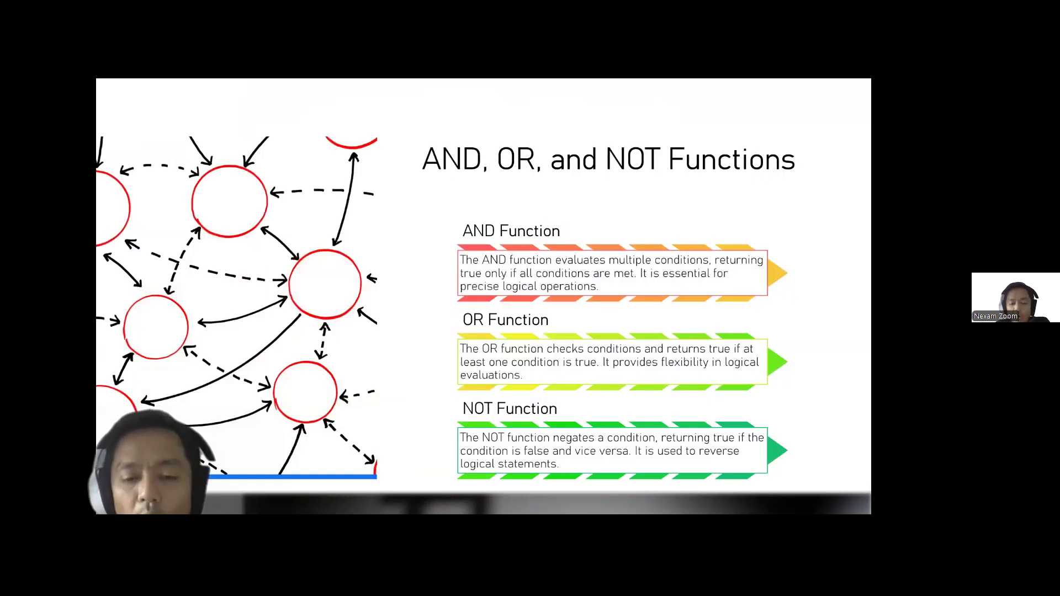
Step: Switch back to the Excel workbook, add a new worksheet after Date and Time, and name it Logical
key("alt+Tab")
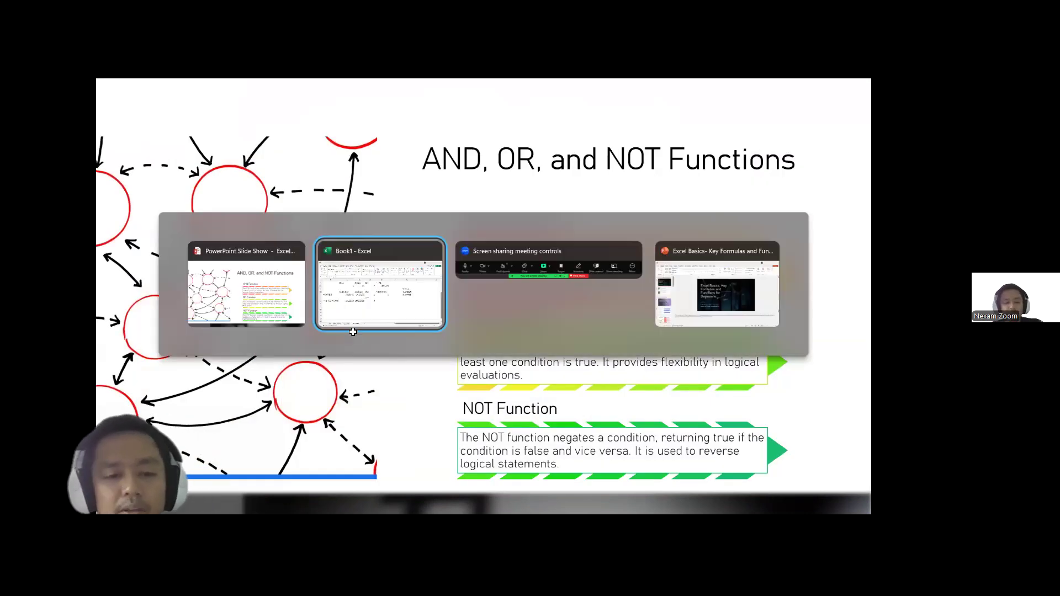
left_click(388, 470)
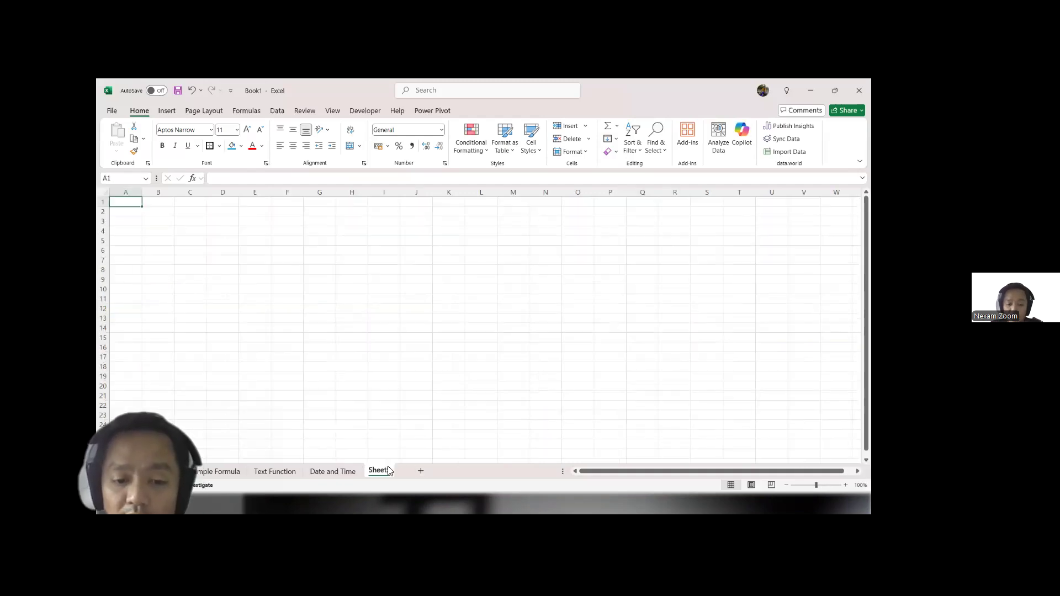
double_click(387, 469)
type("Logic")
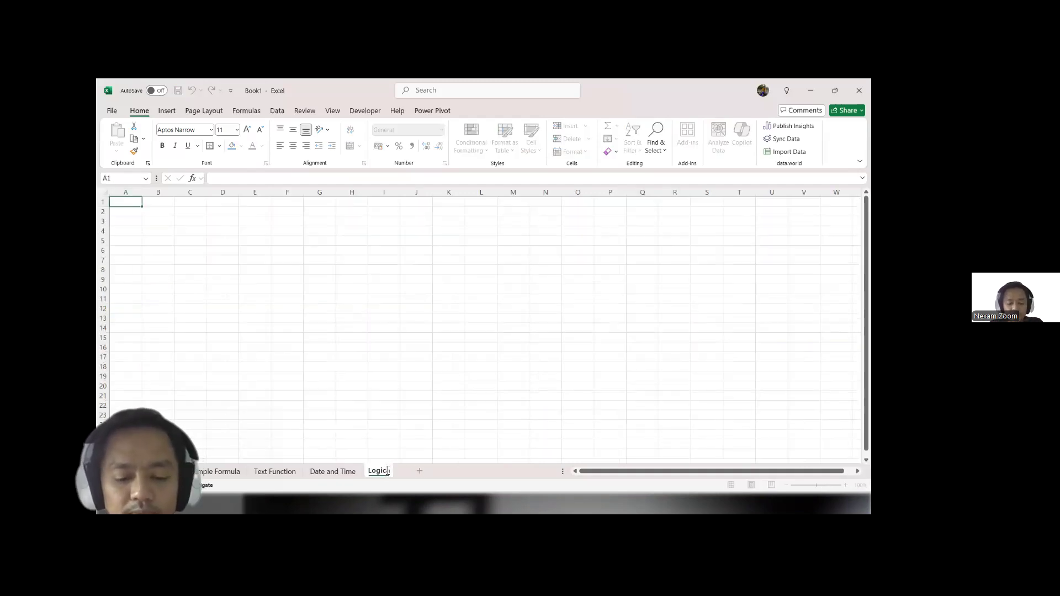
type("al")
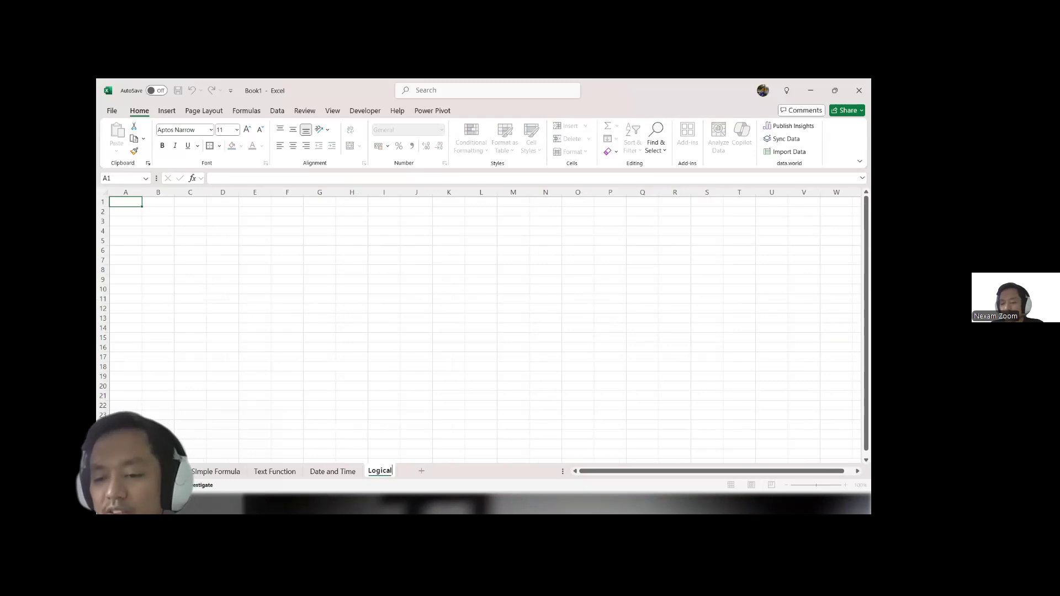
left_click(740, 396)
Step: Enter three people's first names in cells B2, B3 and B4 of the Logical sheet
left_click(845, 485)
left_click(844, 485)
left_click(845, 484)
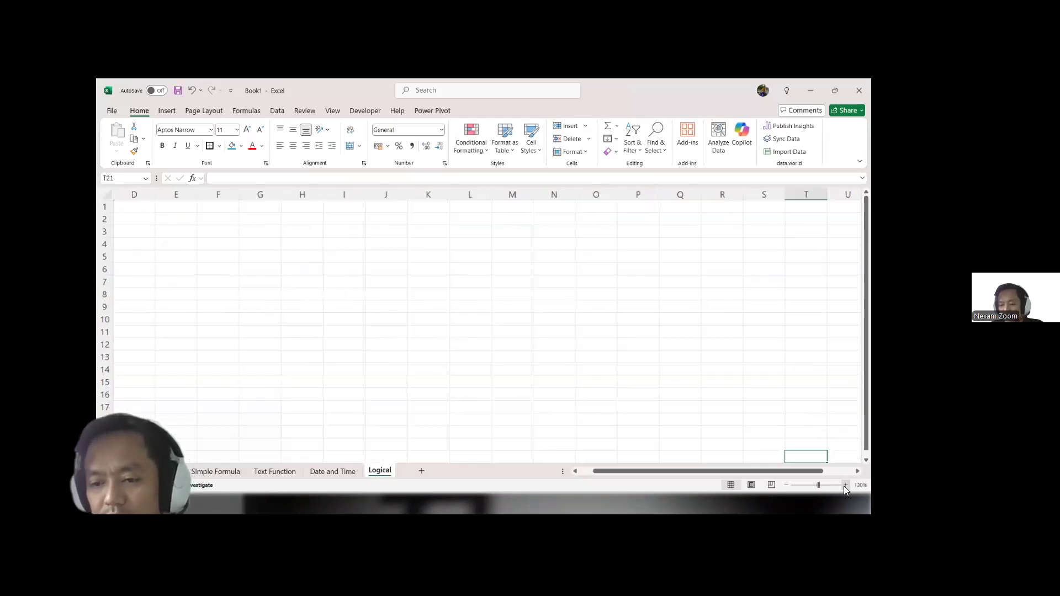
left_click(845, 485)
left_click(845, 485)
left_click(844, 485)
left_click(845, 484)
left_click(844, 485)
left_click(844, 485)
left_click(845, 485)
left_click(845, 485)
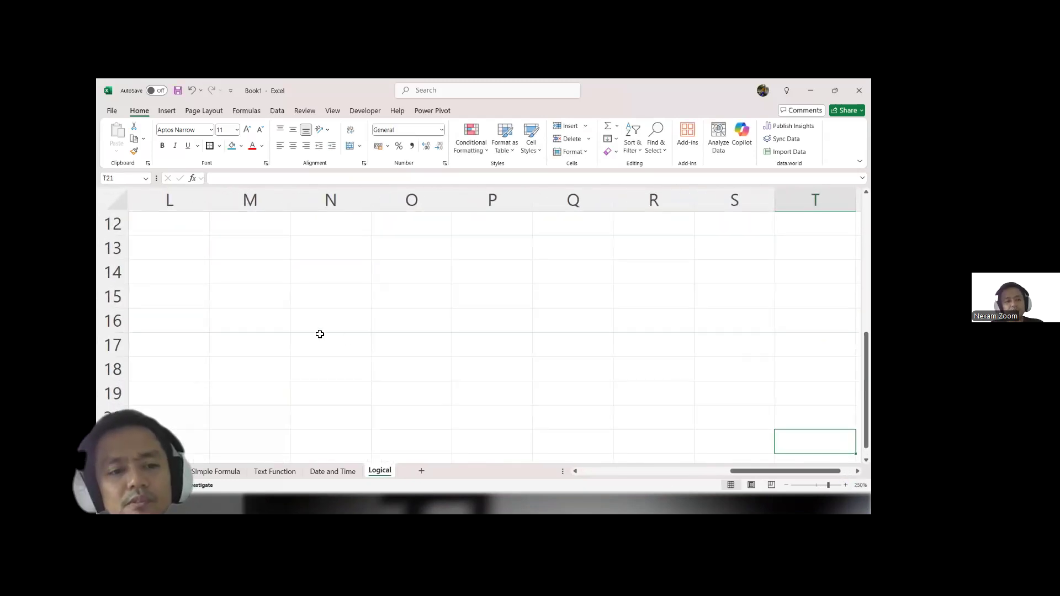
scroll(171, 263, "up", 4)
scroll(173, 275, "left", 3)
scroll(172, 273, "left", 2)
left_click(242, 249)
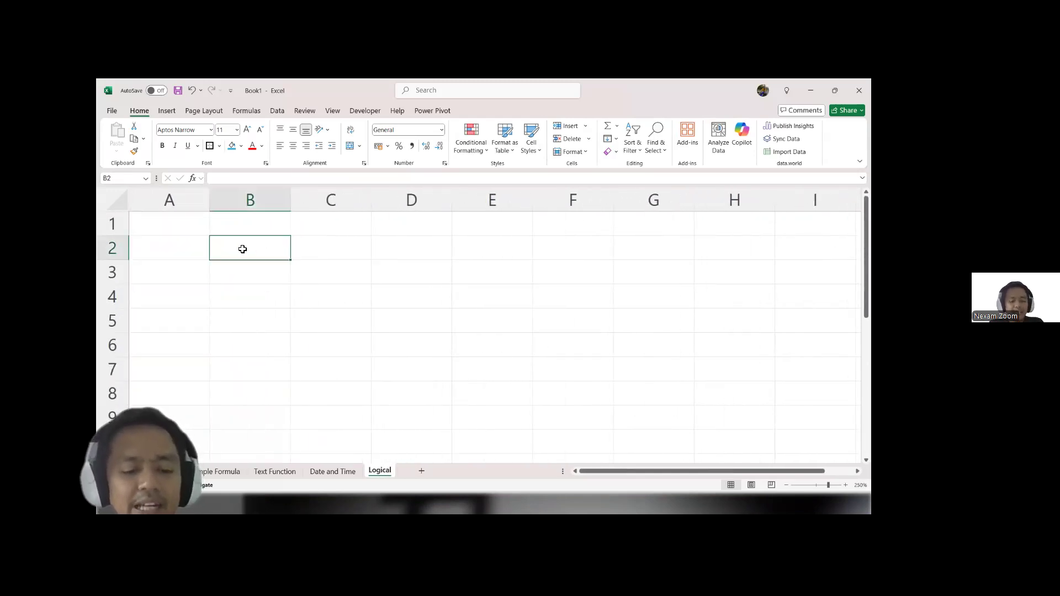
type("Ali")
key("Return")
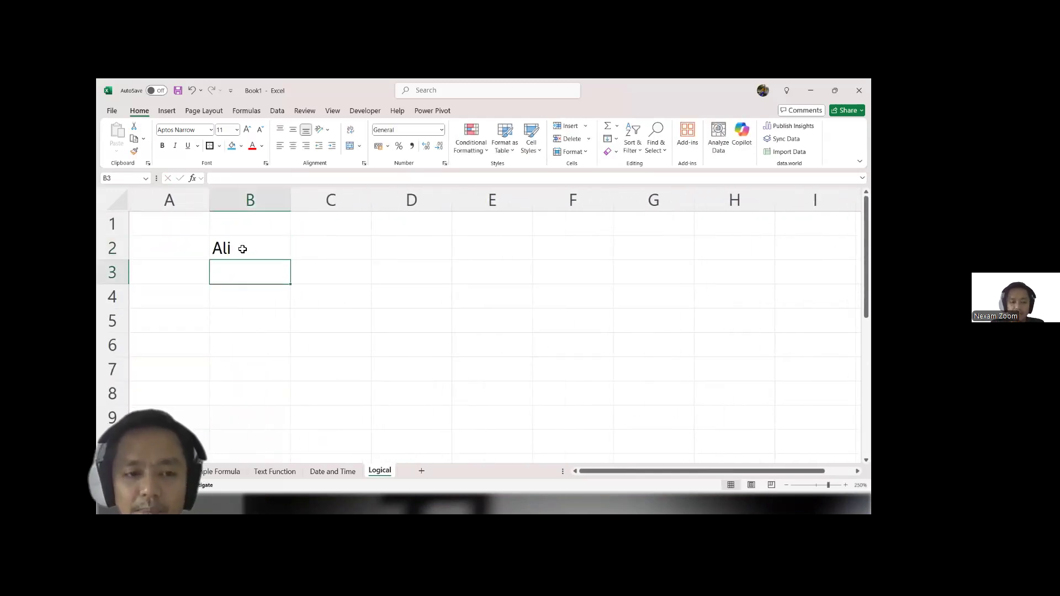
type("Muthu")
key("Return")
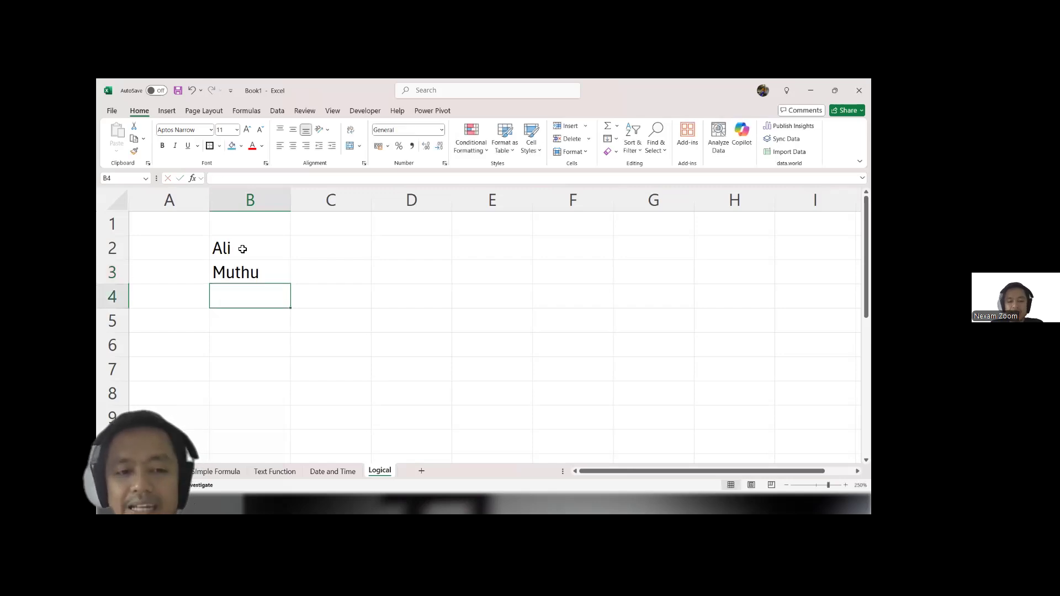
type("Lim")
key("Tab")
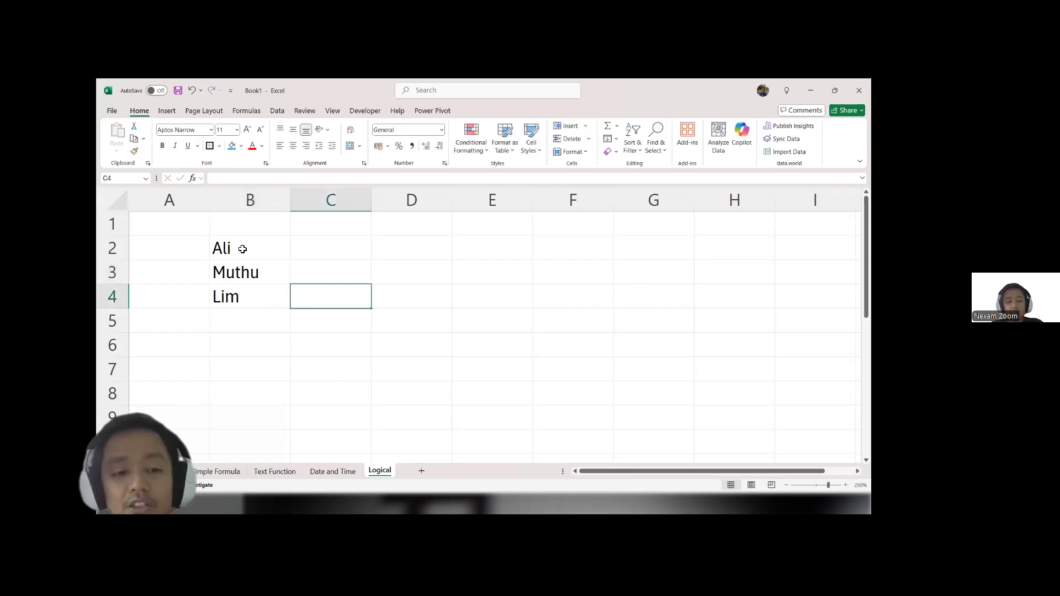
Step: Enter the logical values TRUE in C2, FALSE in C3 and TRUE in C4 beside the names
key("Up")
key("Up")
type("true")
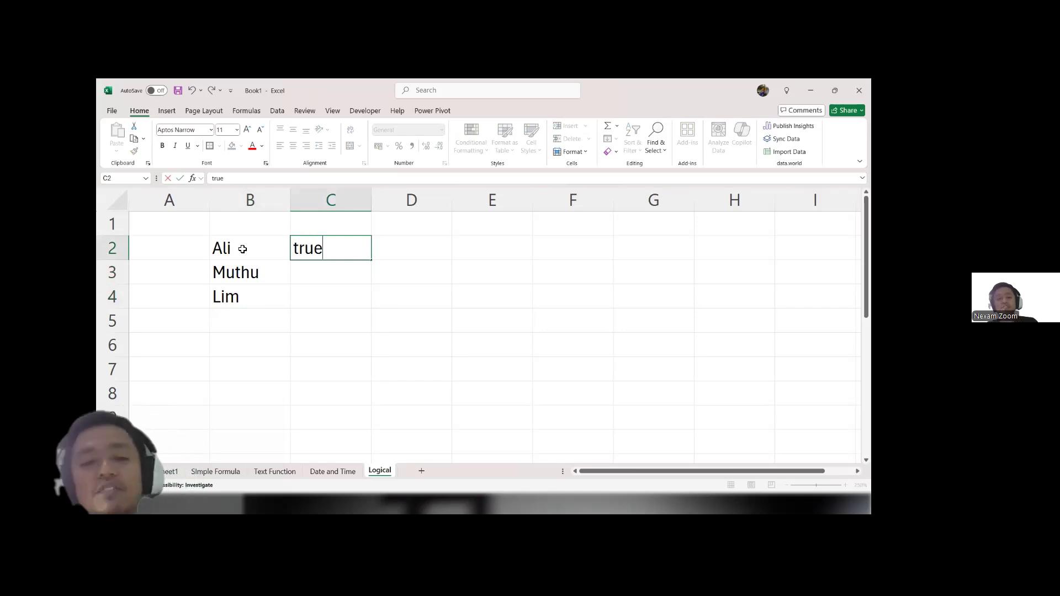
key("Return")
type("false")
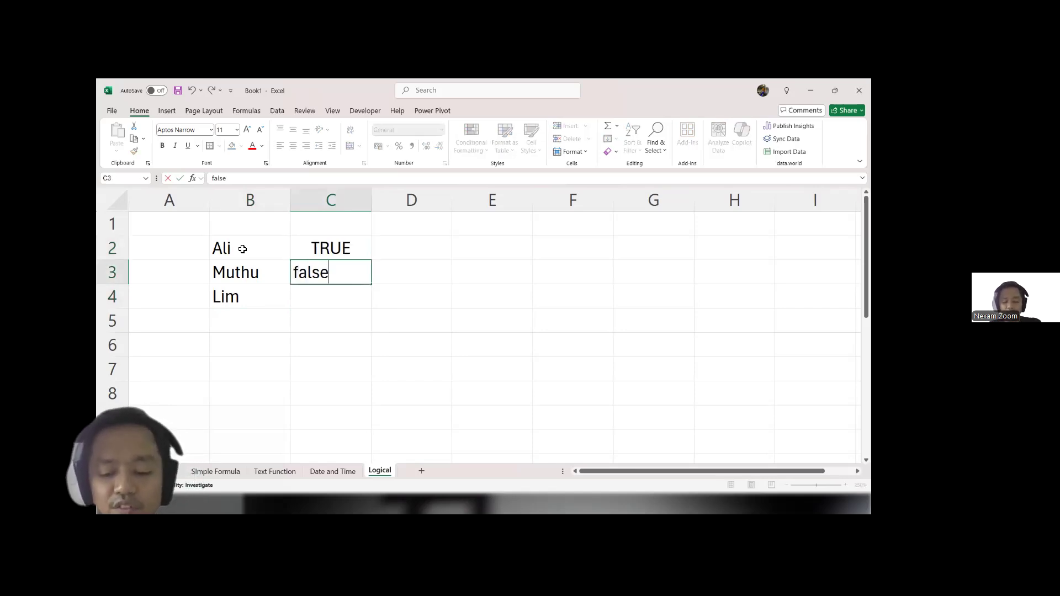
key("Return")
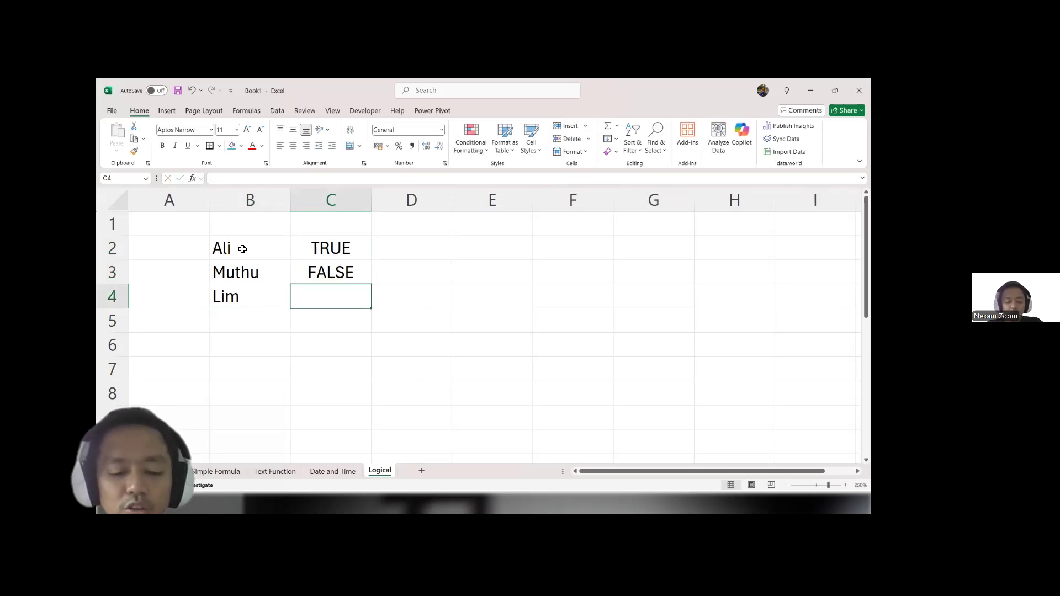
type("true")
key("Tab")
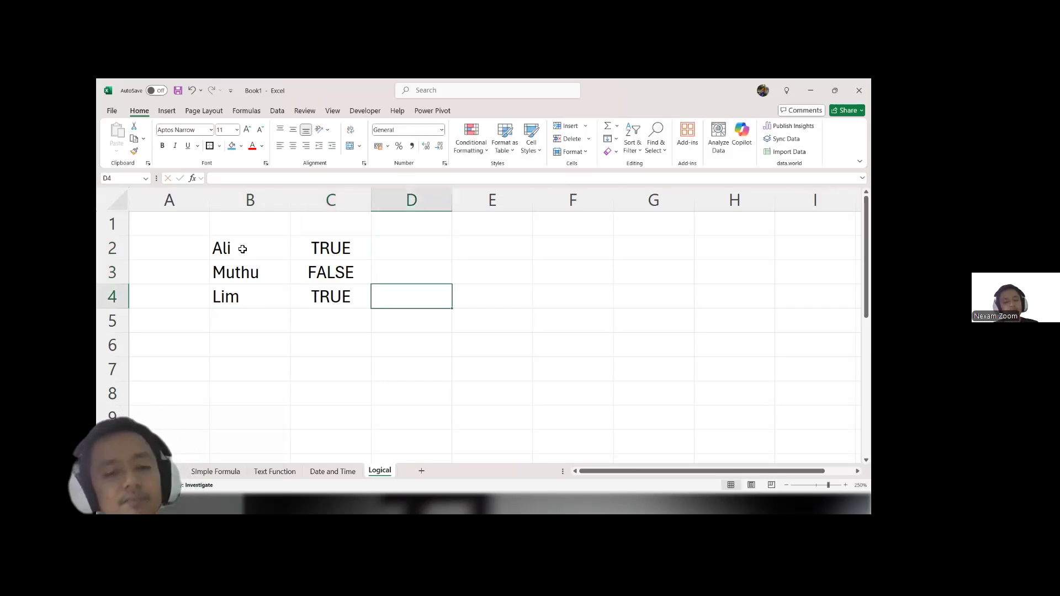
Step: Enter the formula =IF(C2,"Work Done","Pending") in D2 and fill it down to D4
key("Up")
key("Up")
type("=if")
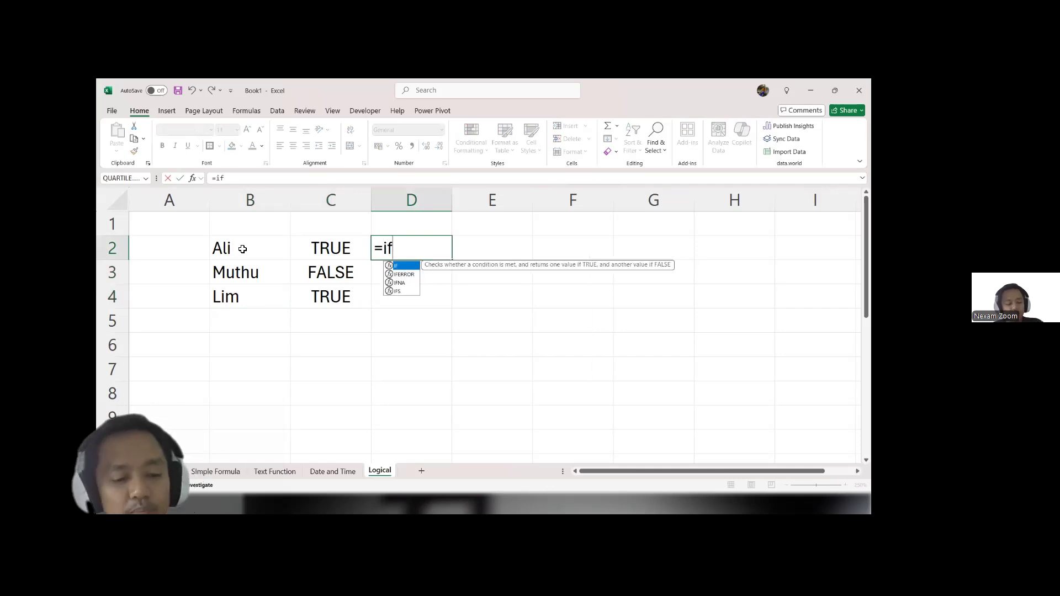
key("Tab")
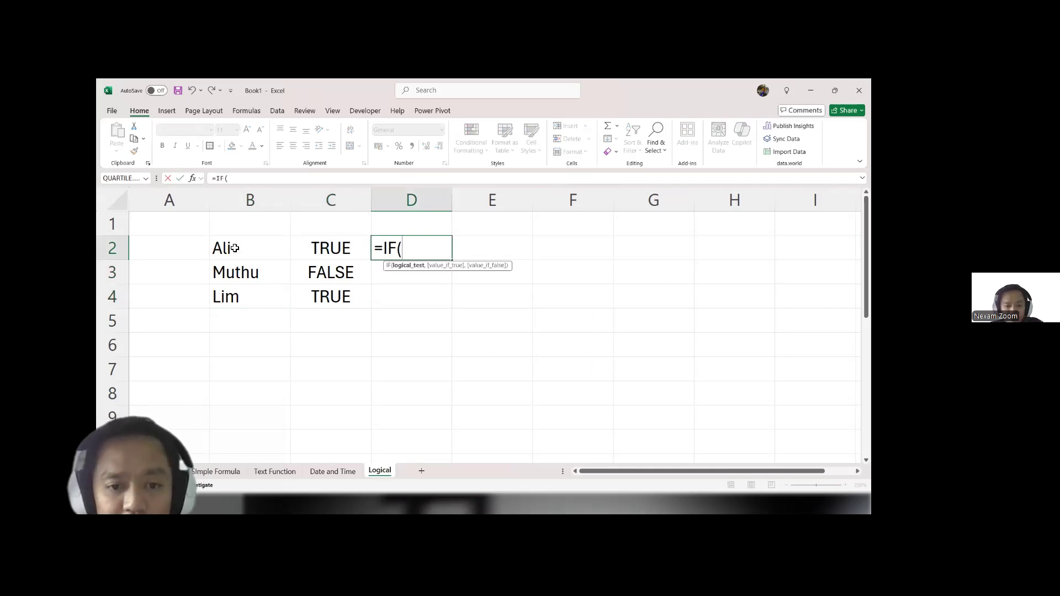
left_click(330, 250)
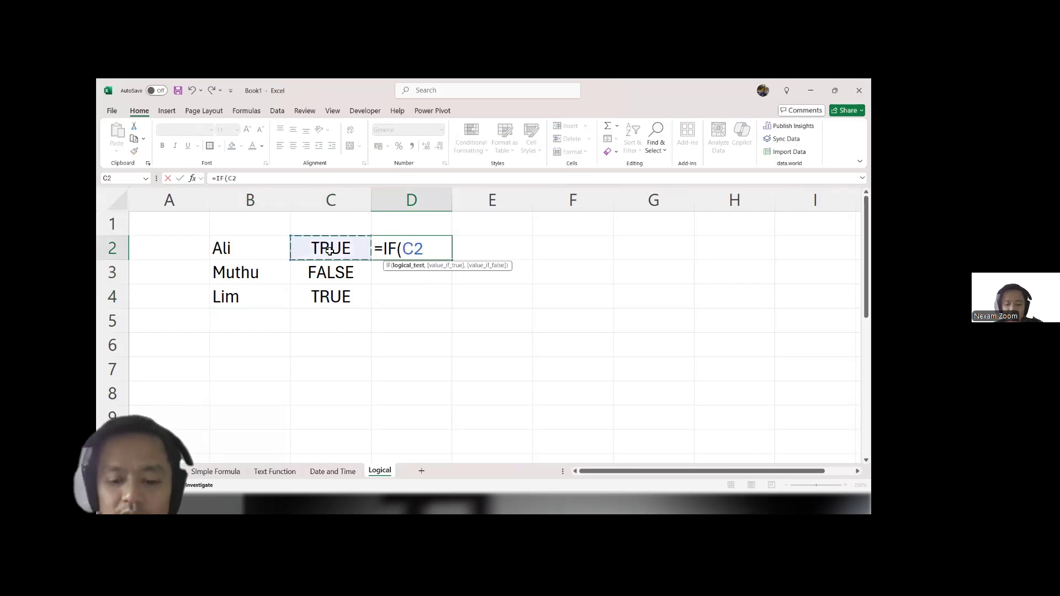
type(",")
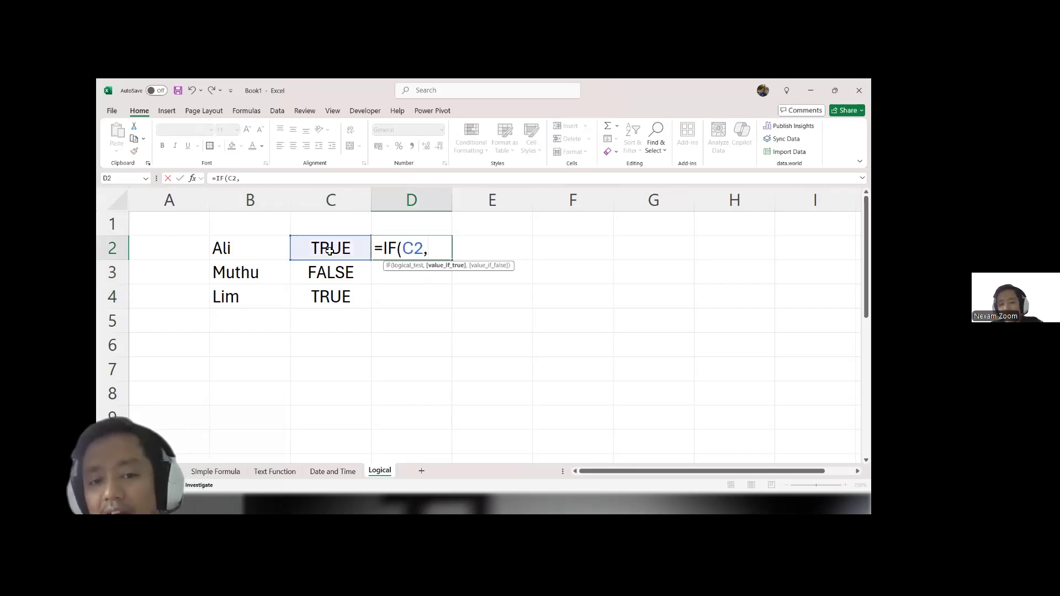
type("\"Work ")
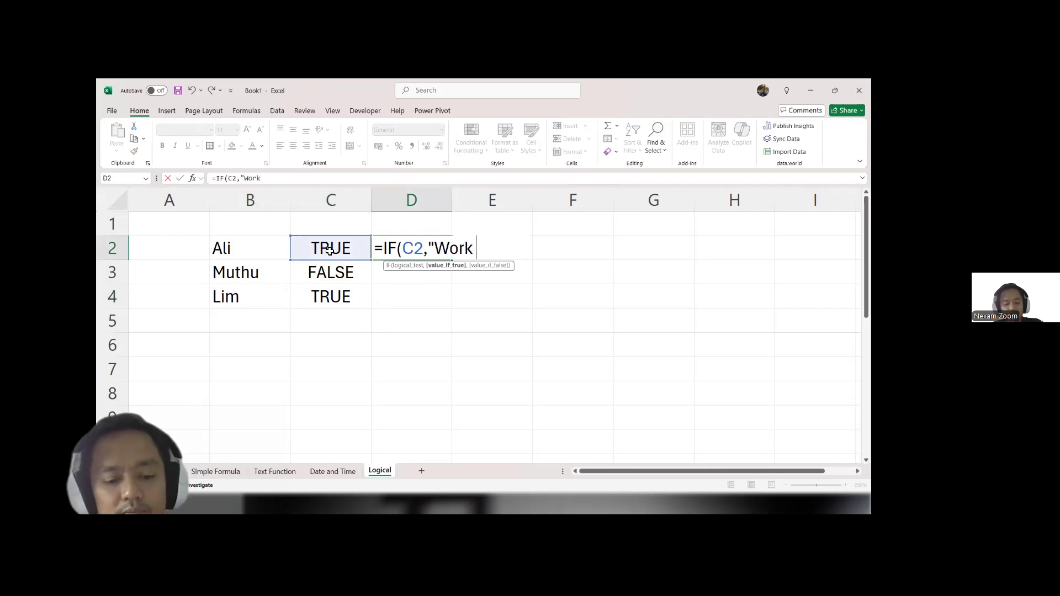
type("Done\",")
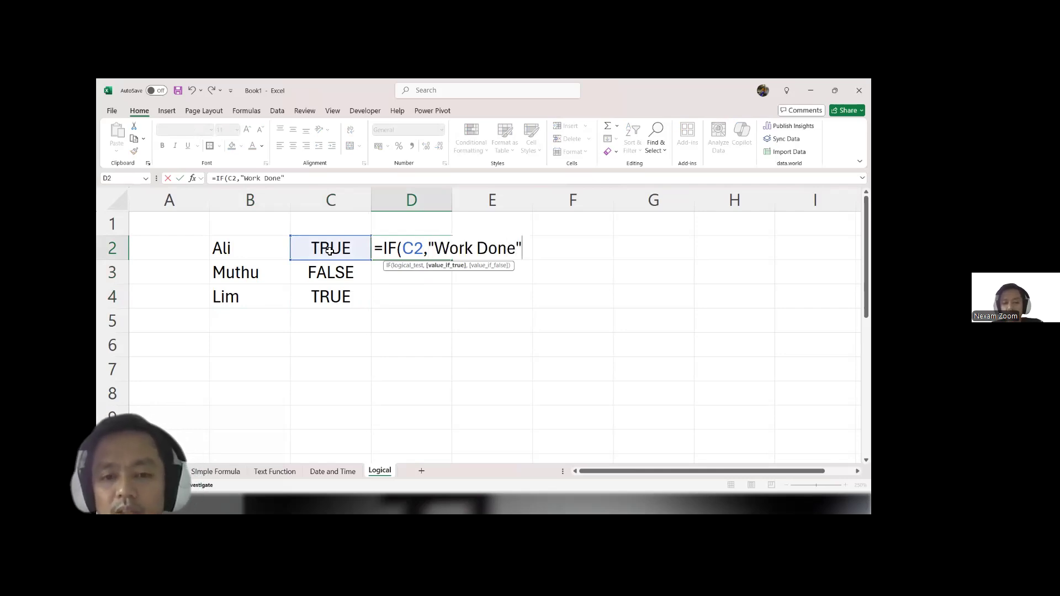
type("\"Pending\"")
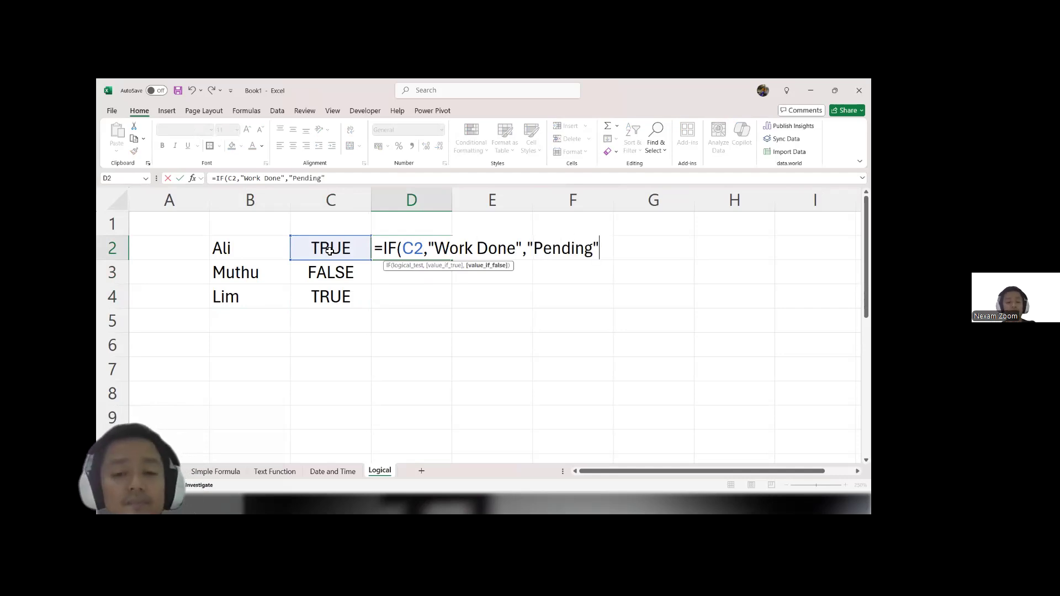
key("Return")
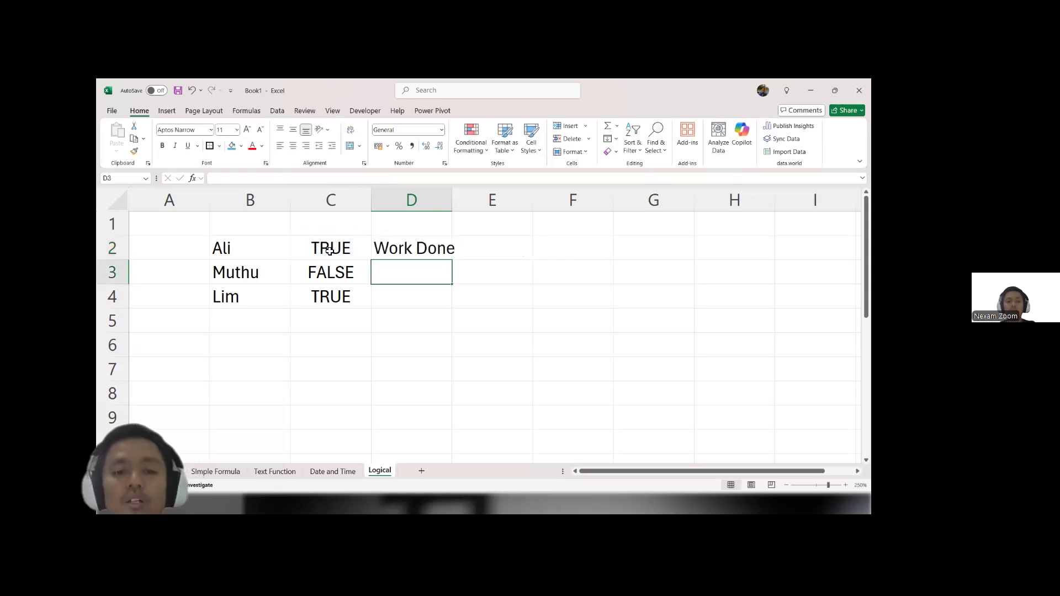
left_click(414, 247)
left_click_drag(452, 260, 448, 302)
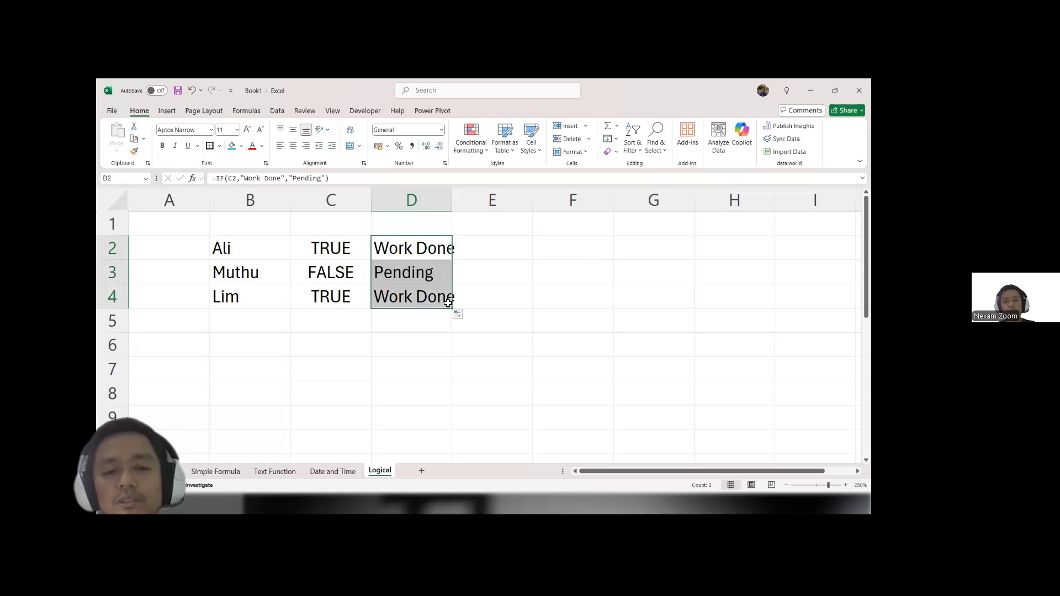
Step: Change the logical values in C4 and C2 to FALSE
left_click(348, 294)
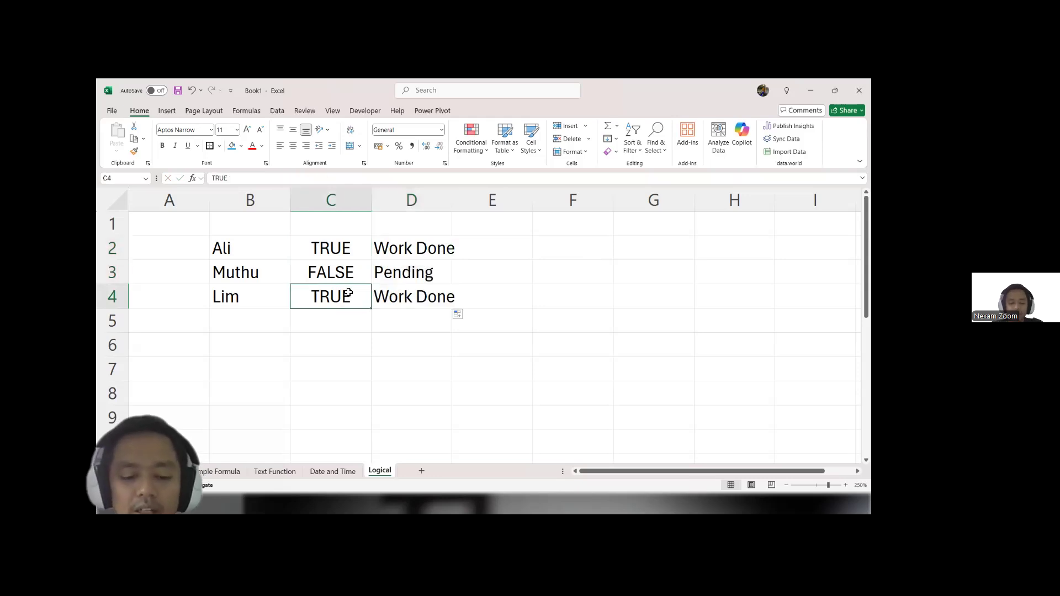
type("false")
key("Return")
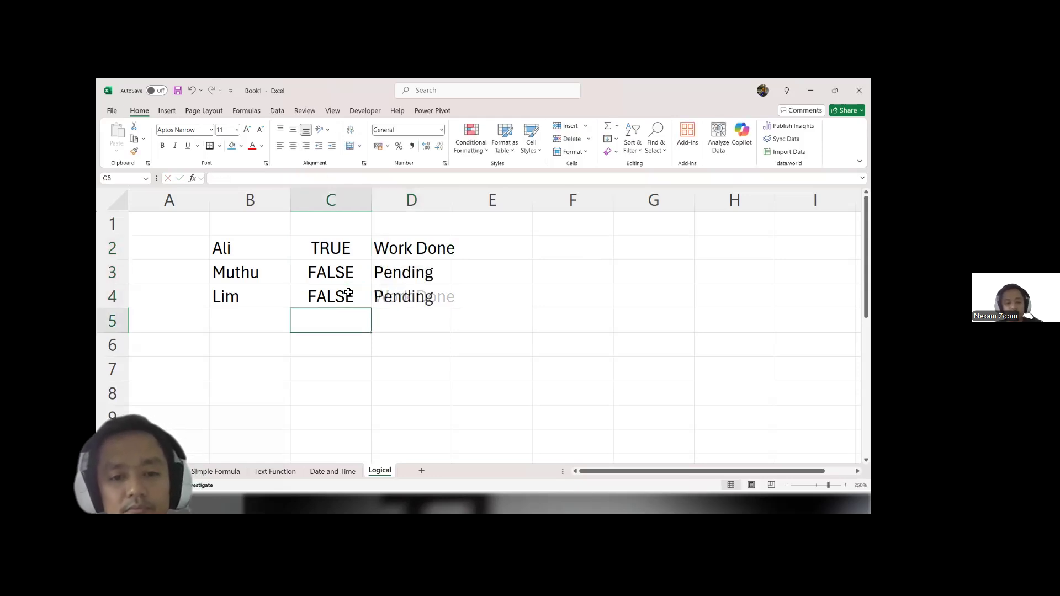
key("Up")
key("Up")
key("Up")
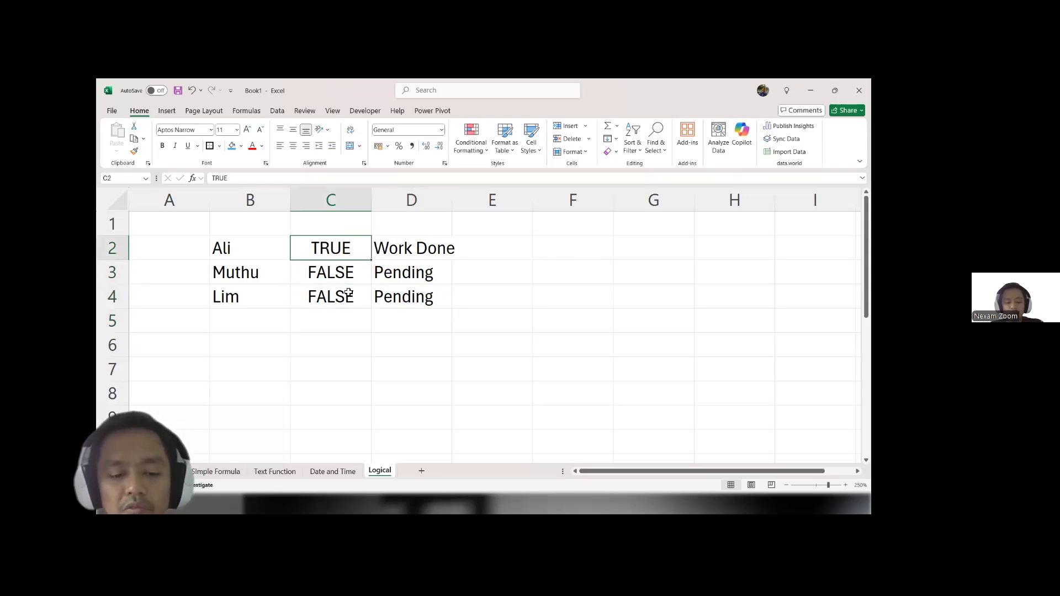
type("false")
key("Return")
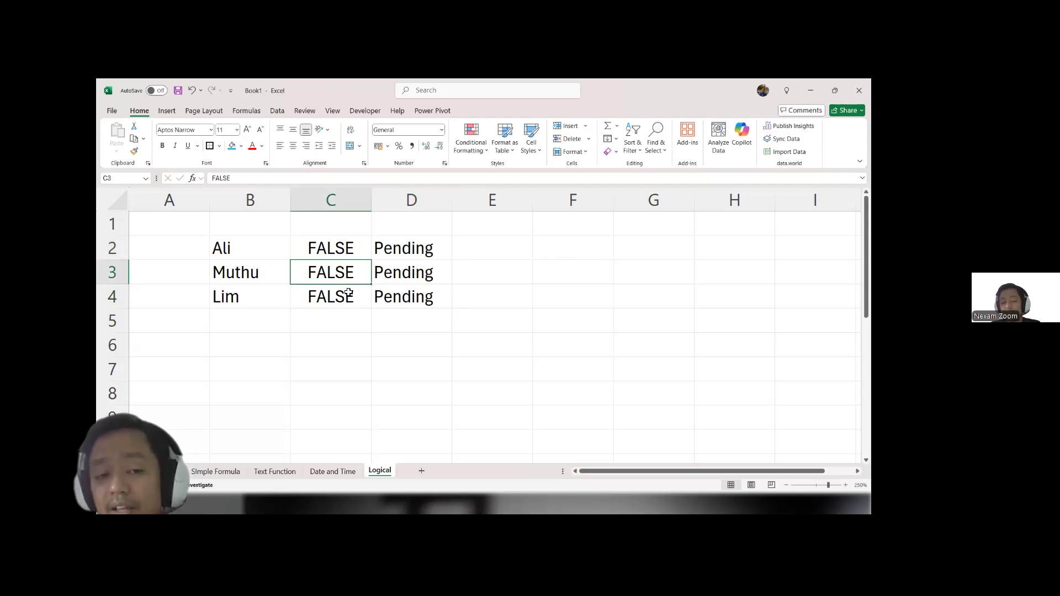
Step: Replace the logical value in C3 with the text siap kerja
type("siap kertj")
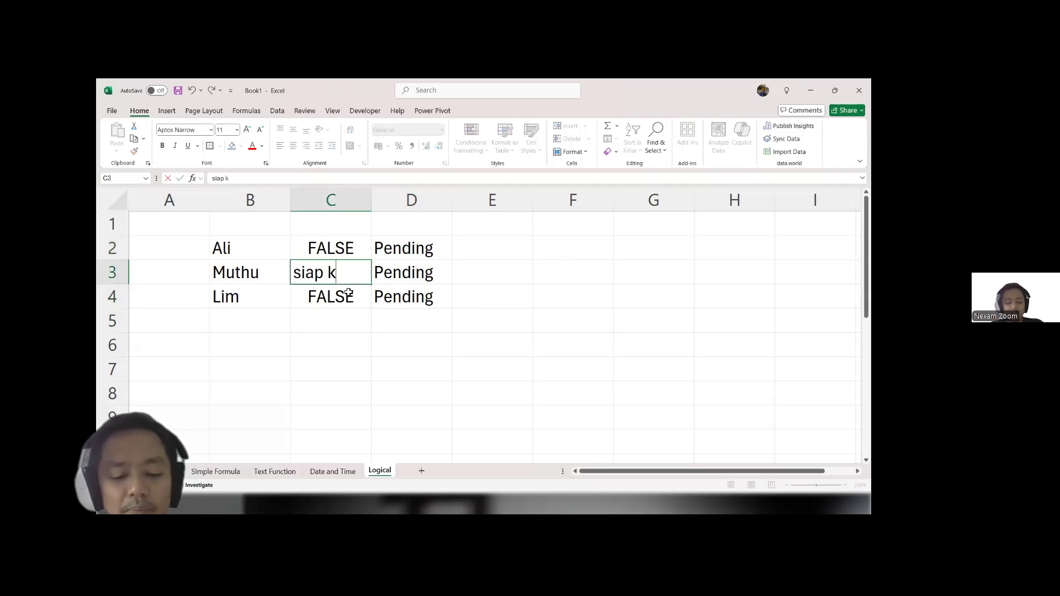
key("BackSpace")
key("BackSpace")
type("ja")
key("Return")
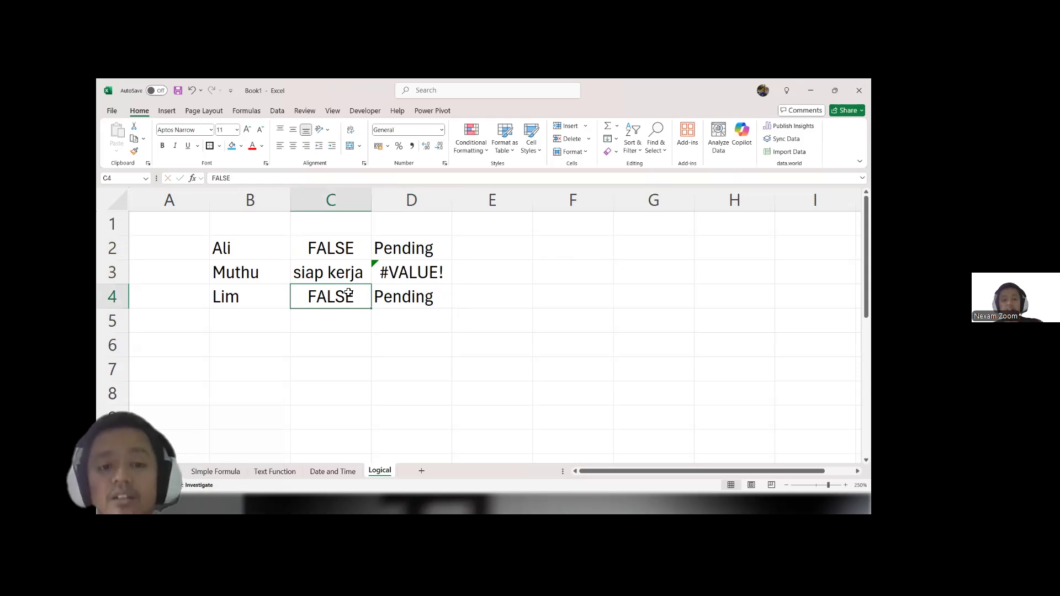
Step: Undo the text entry in C3 and review the IF formula in D2
key("ctrl+z")
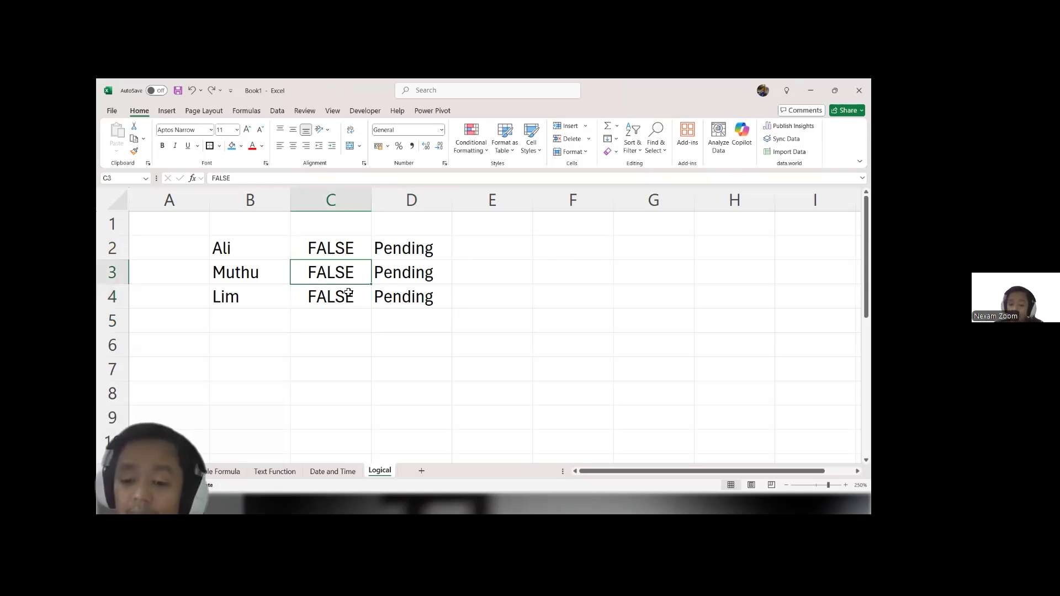
key("Up")
key("Right")
key("F2")
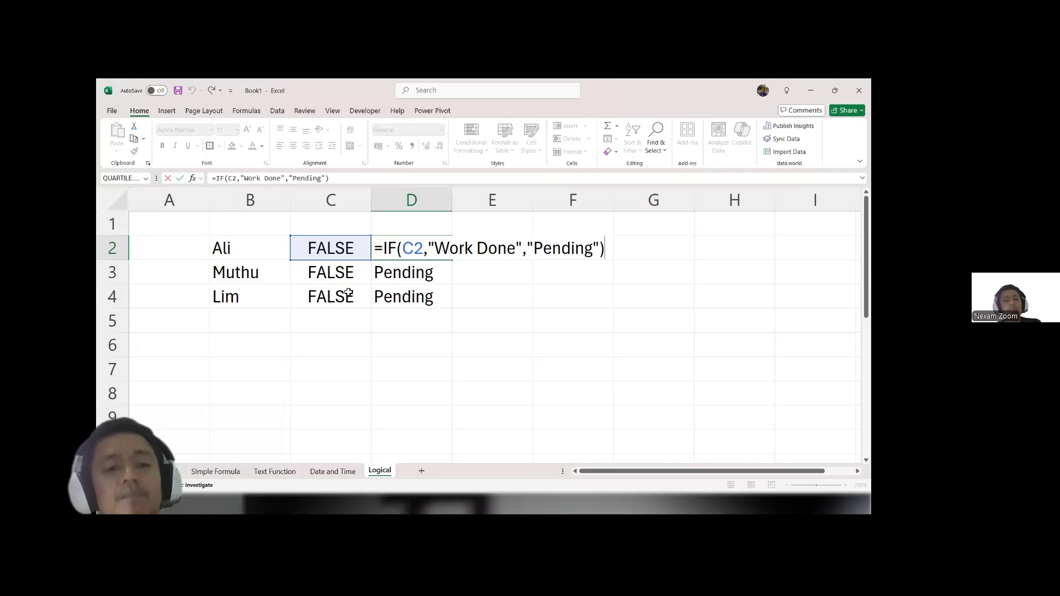
key("ctrl+Return")
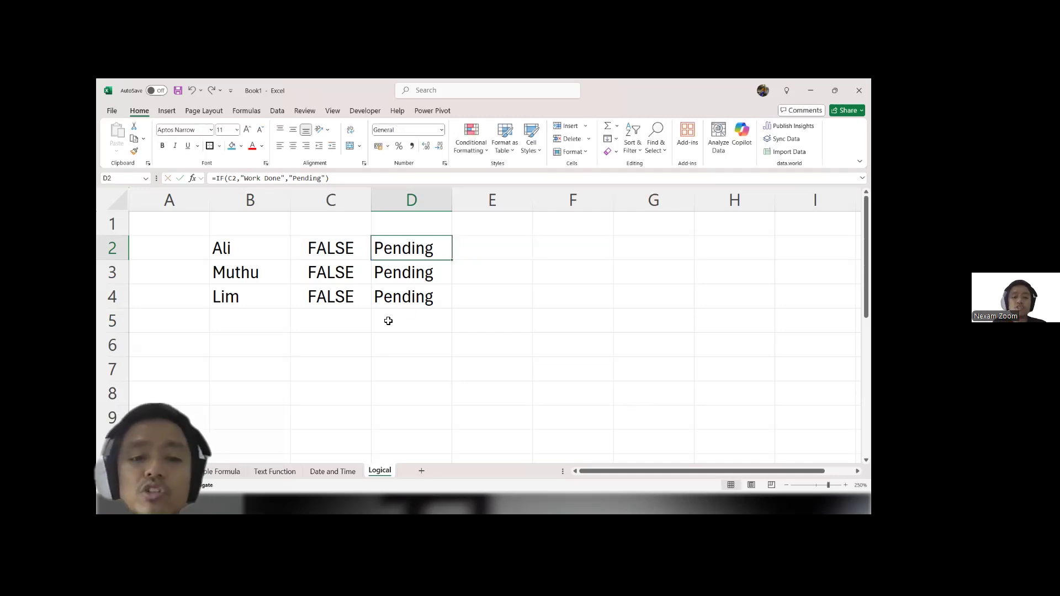
Step: Enter the labels =IF in C1 and =AND in D1, and select cell D5
left_click(352, 226)
type("=IF")
key("Tab")
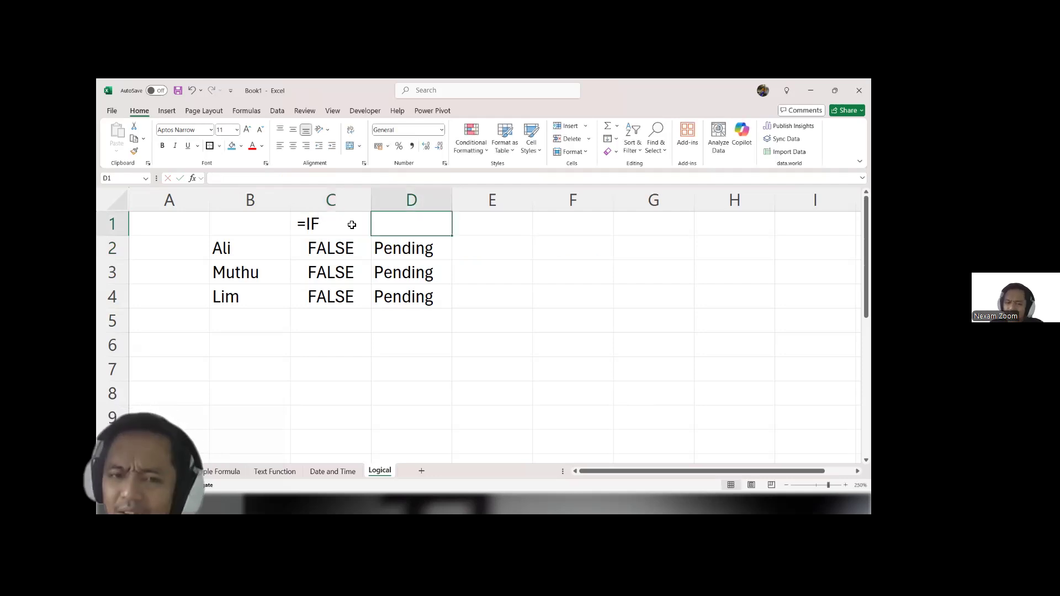
type("+")
key("BackSpace")
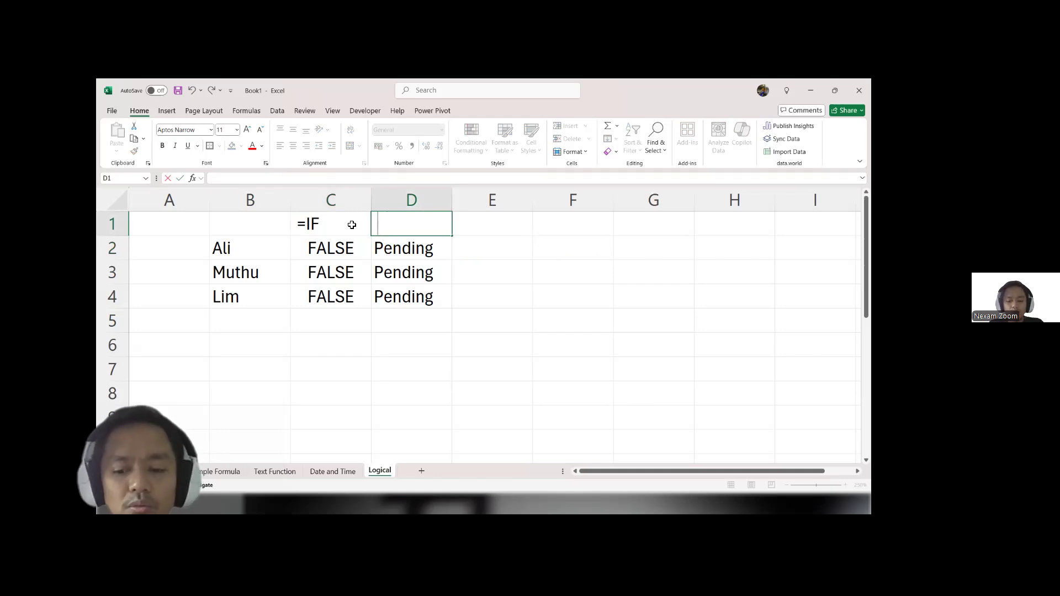
type("=AND")
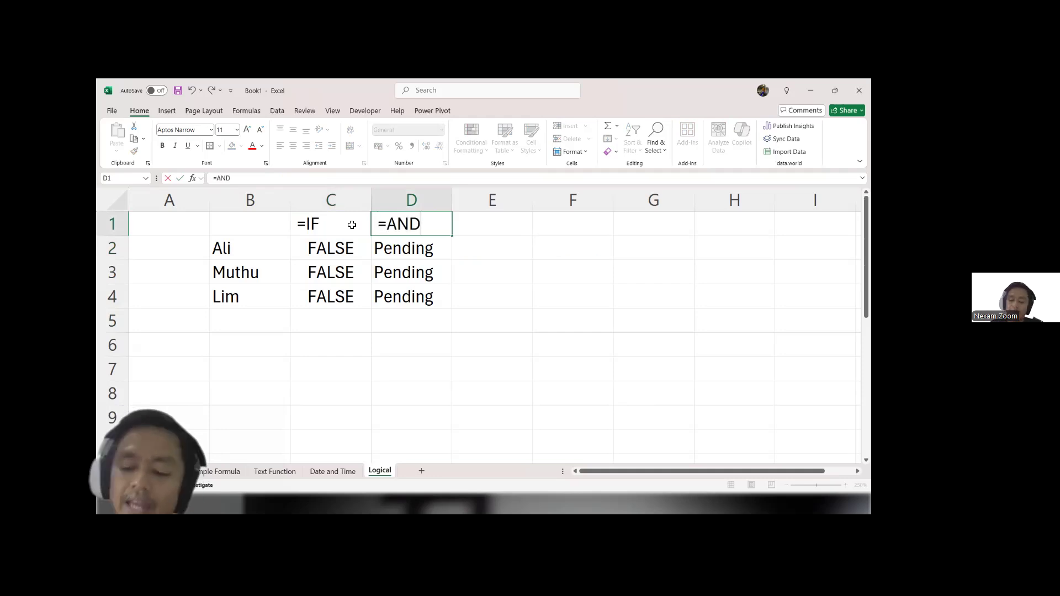
key("Return")
key("Down")
key("Down")
key("Down")
type("=and")
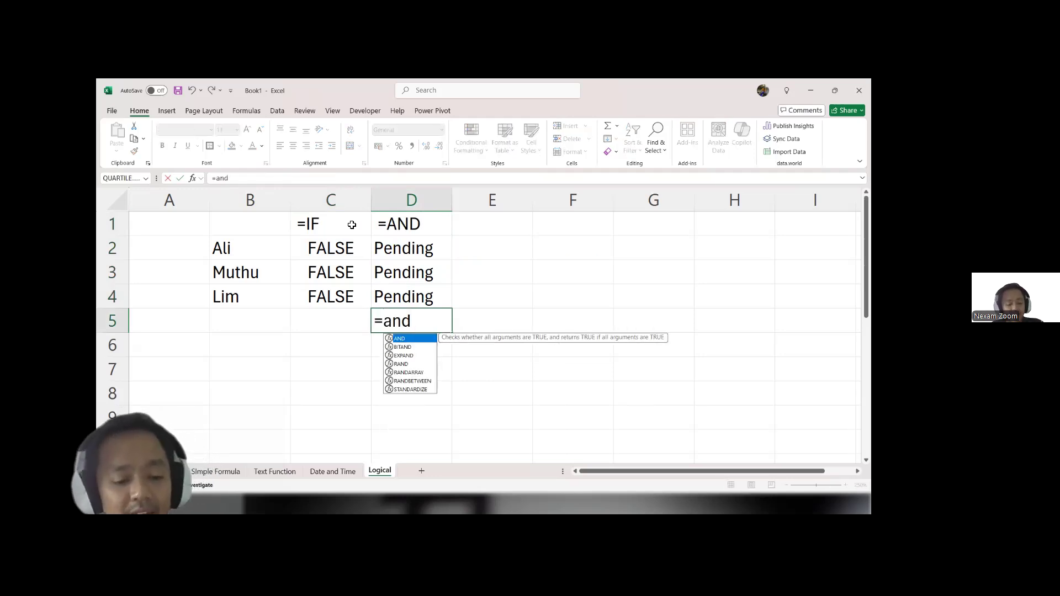
key("Tab")
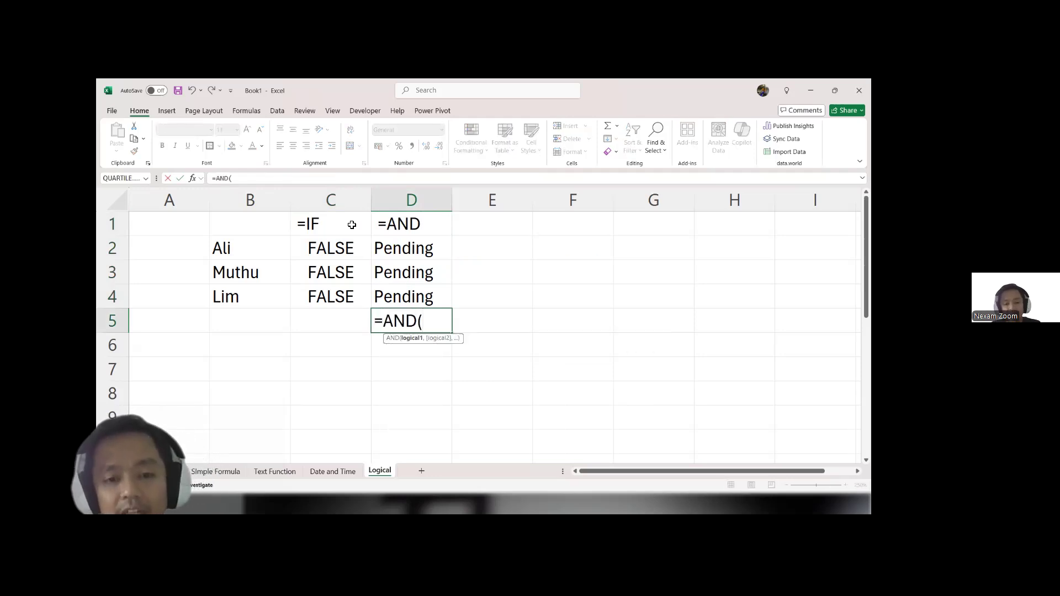
left_click(415, 250)
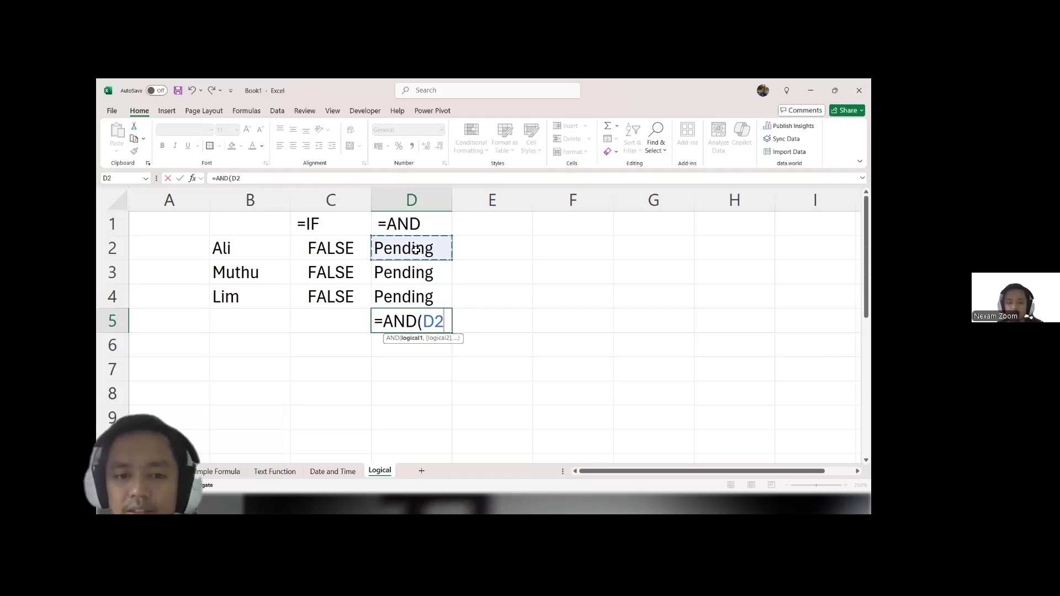
key("Escape")
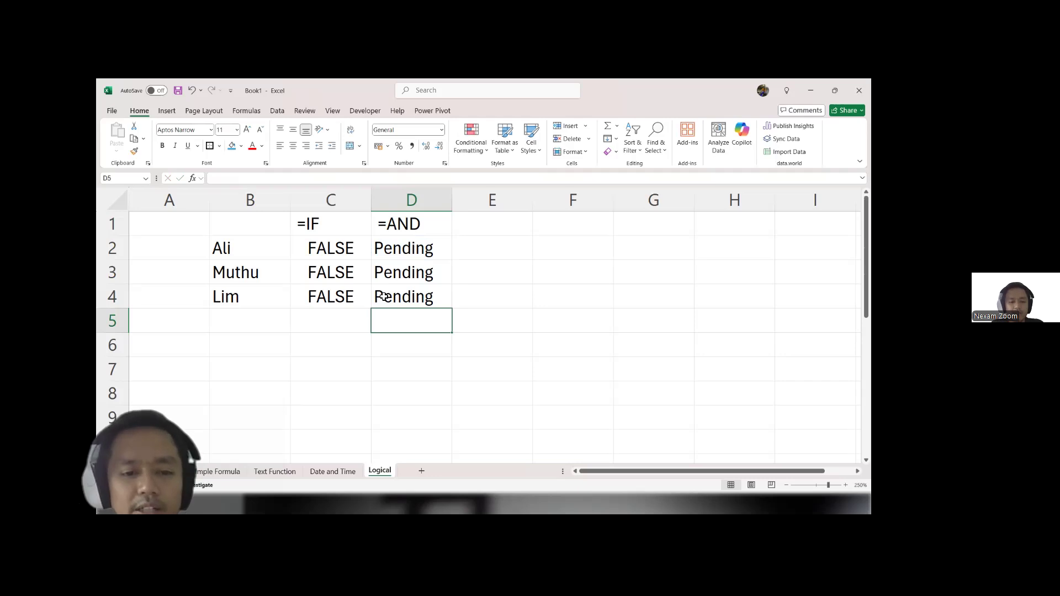
Step: Enter an AND formula in D5 that tests the logical values in C2, C3 and C4 as separate arguments
type("=and")
key("Tab")
left_click(343, 251)
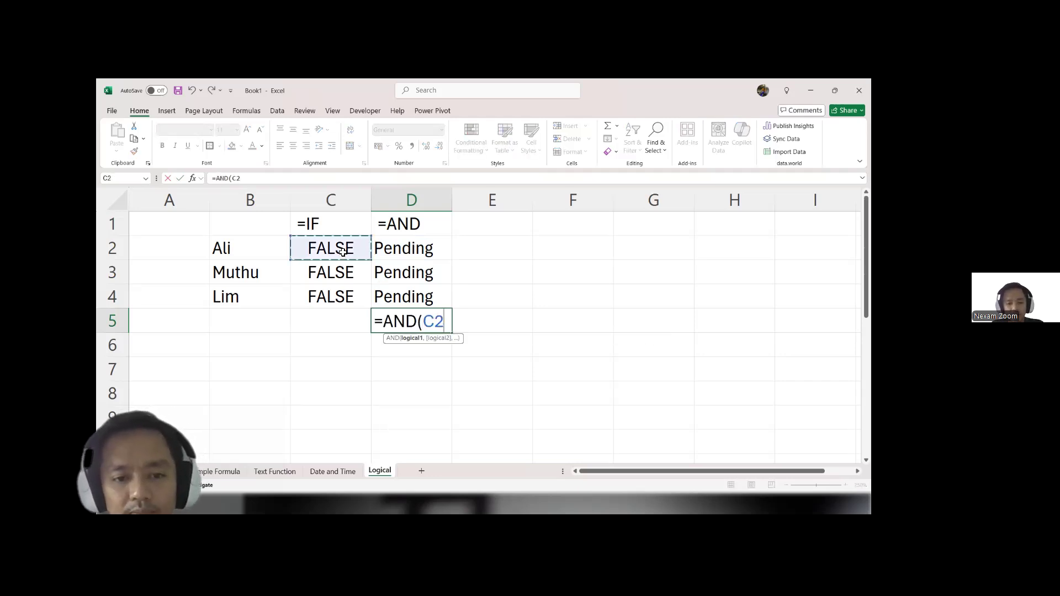
type(",")
left_click(335, 275)
type(",")
left_click(320, 294)
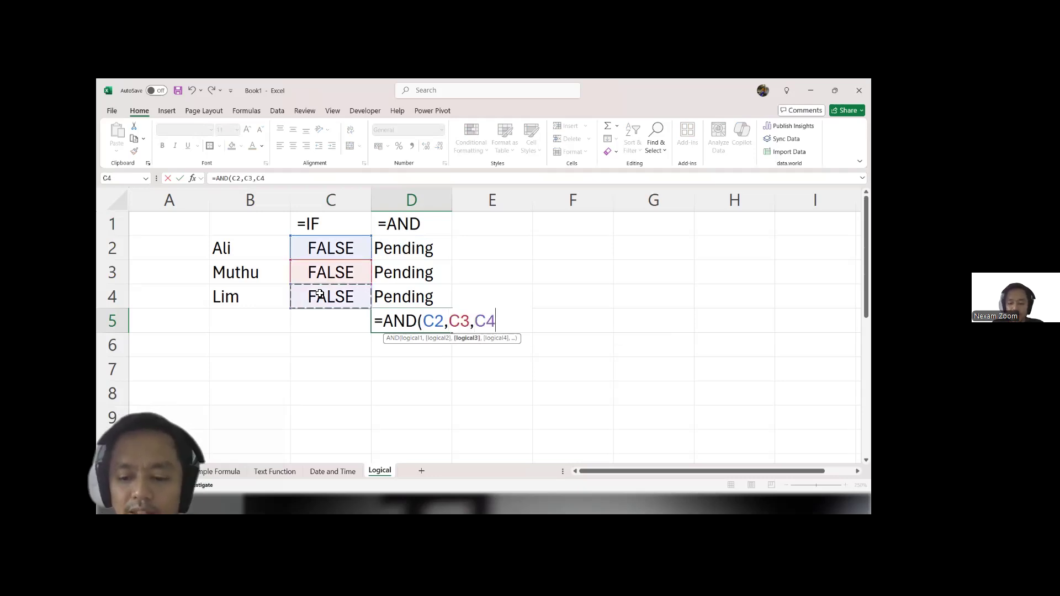
key("Return")
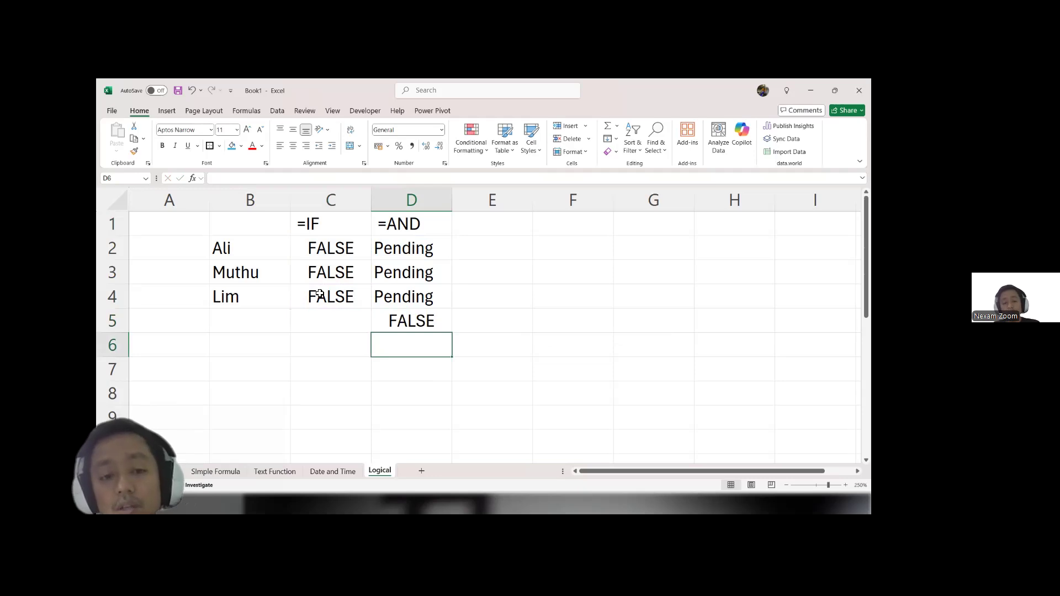
Step: Set C2 to TRUE, fill it down to C4, and widen column D slightly
left_click(347, 258)
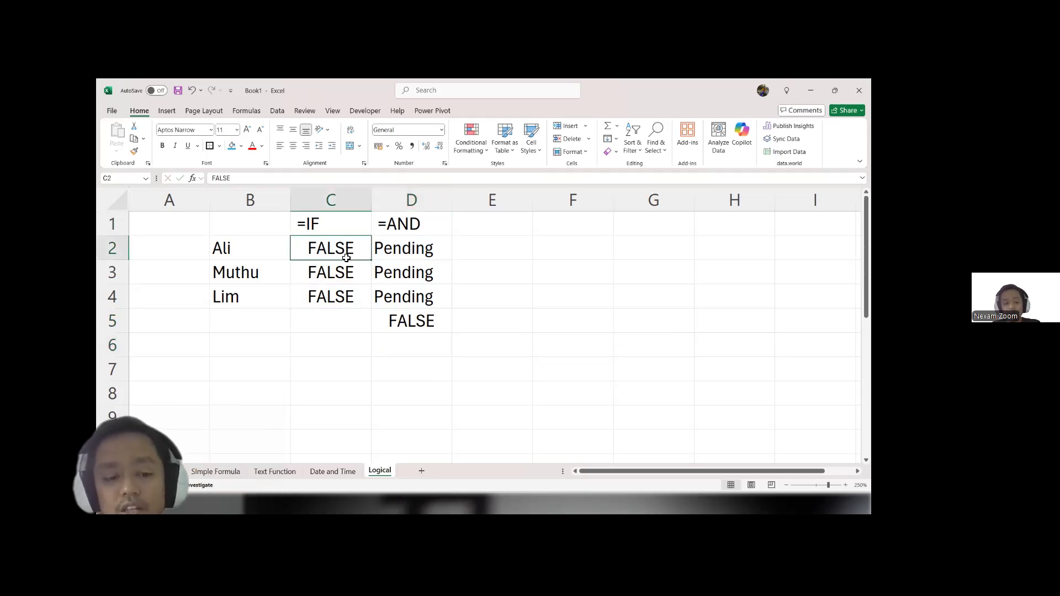
type("True")
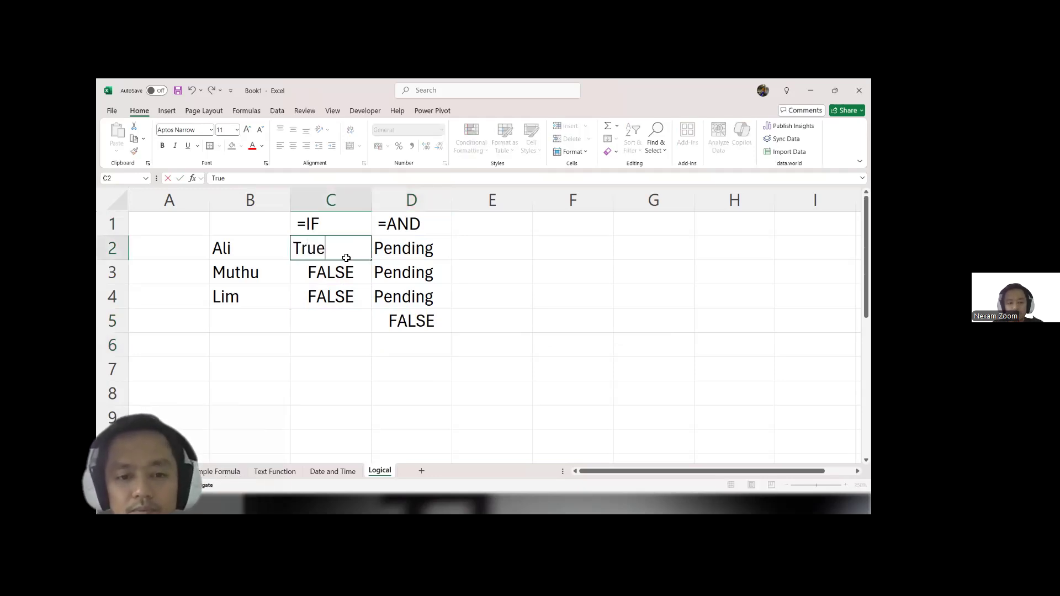
key("Return")
left_click(346, 253)
key("shift+Down")
key("shift+Down")
key("ctrl+d")
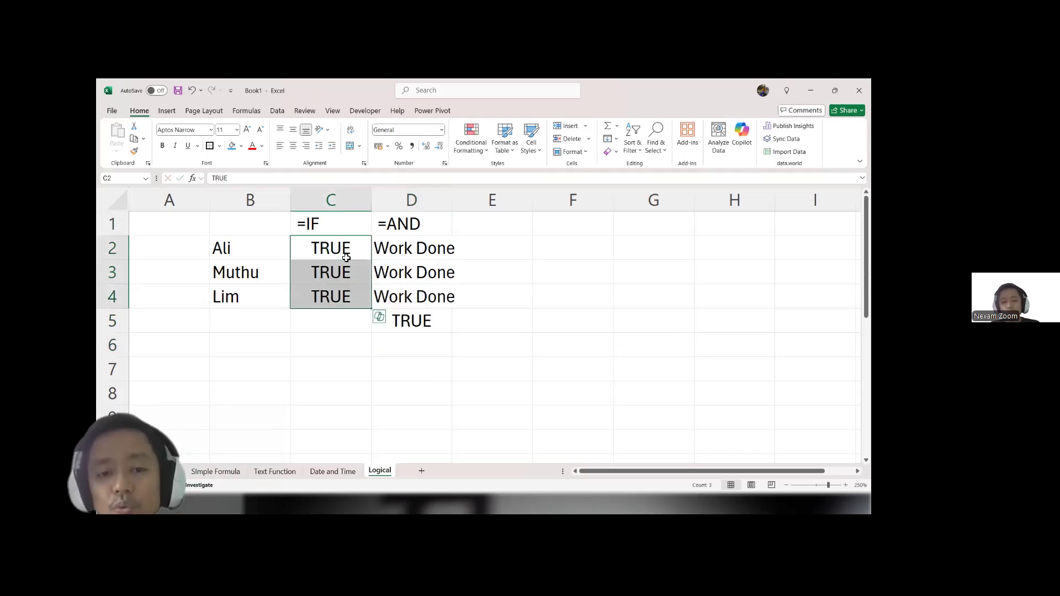
left_click_drag(451, 200, 471, 200)
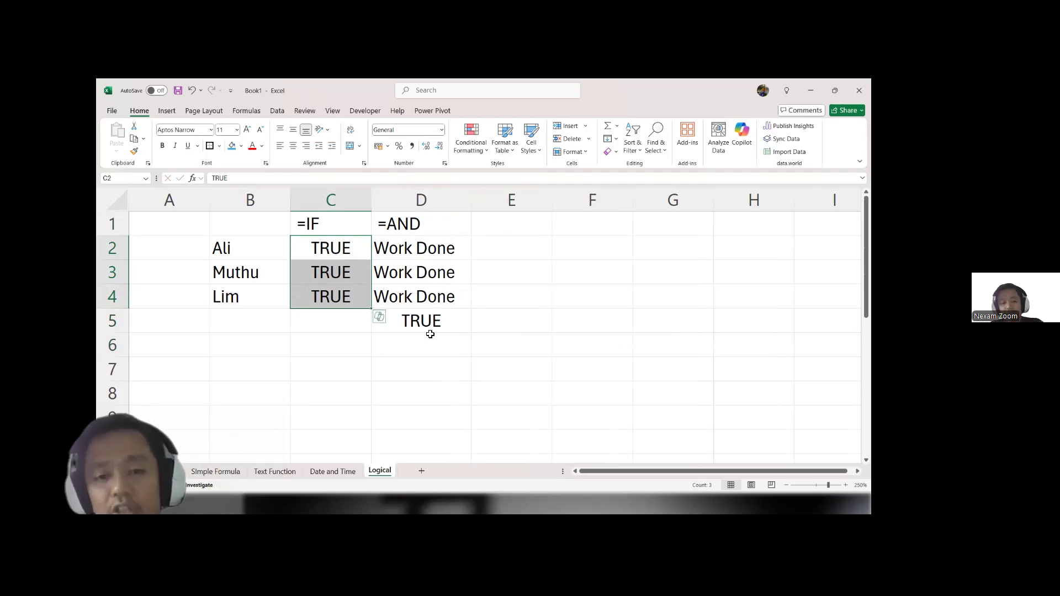
Step: Enter the label =OR in E1
double_click(500, 230)
type("=")
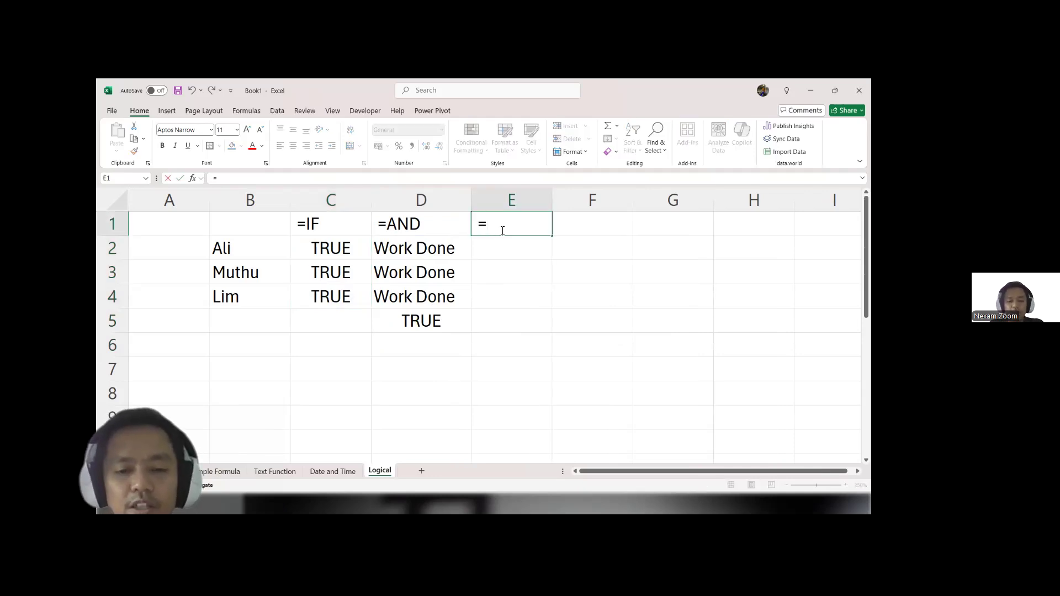
type("OR")
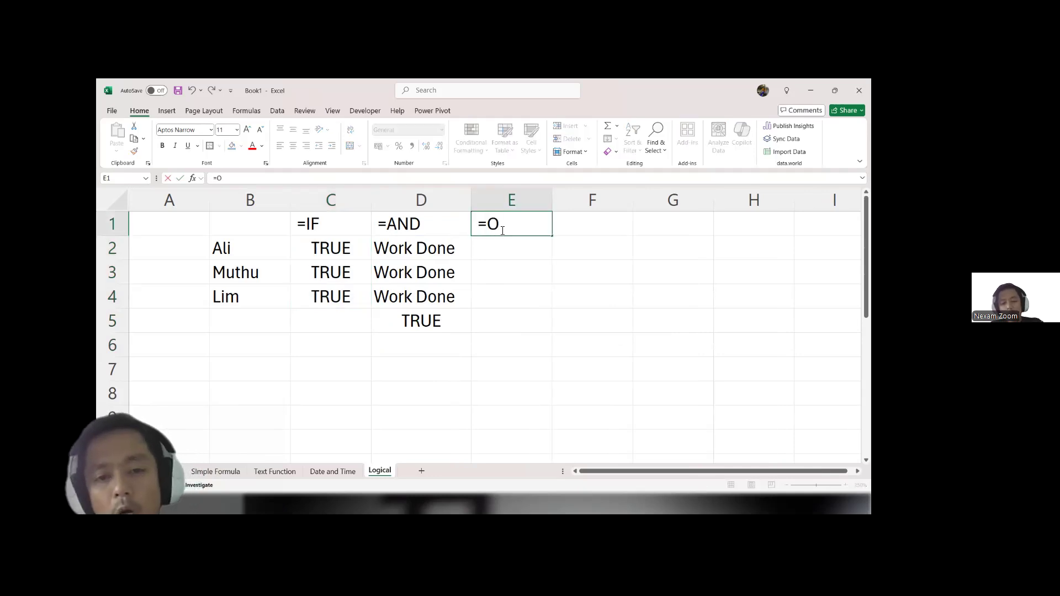
key("Return")
key("Return")
key("Return")
key("Return")
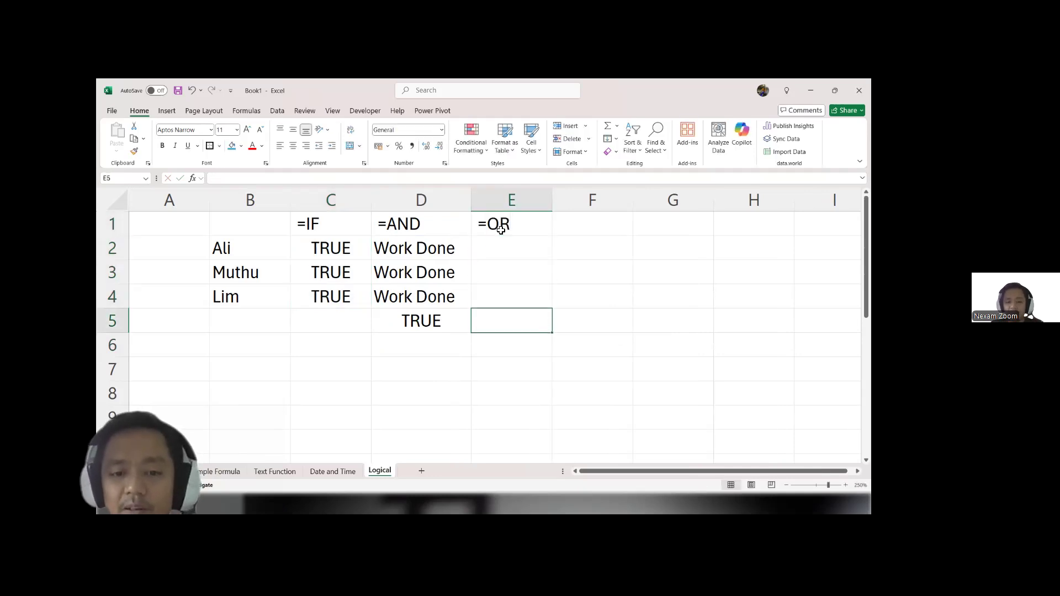
Step: Enter the formula =OR(C2:C4) in E5
type("=or")
key("Tab")
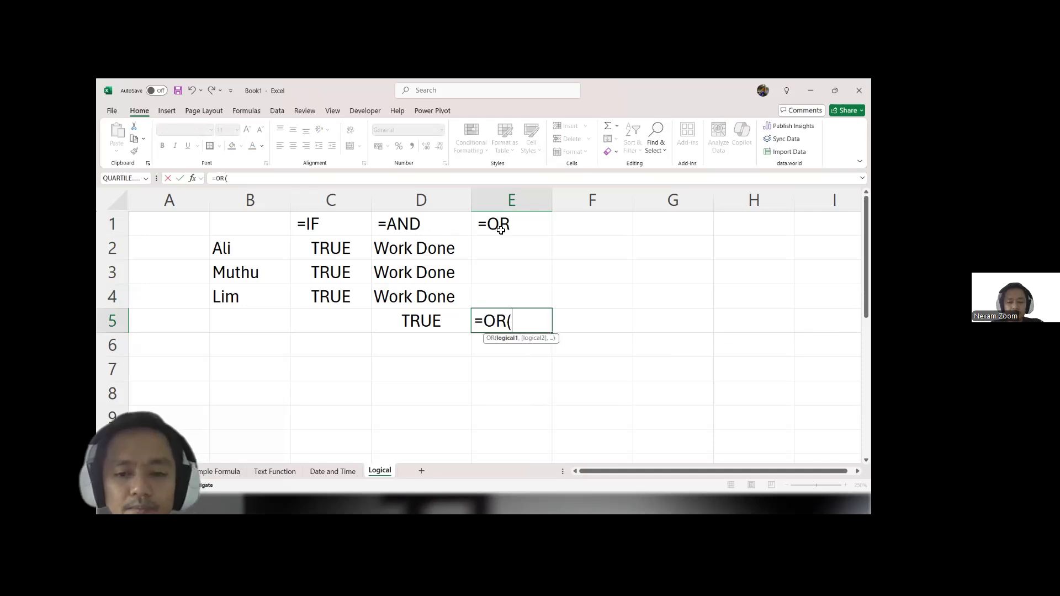
key("Left")
key("Left")
key("Up")
key("Up")
key("Up")
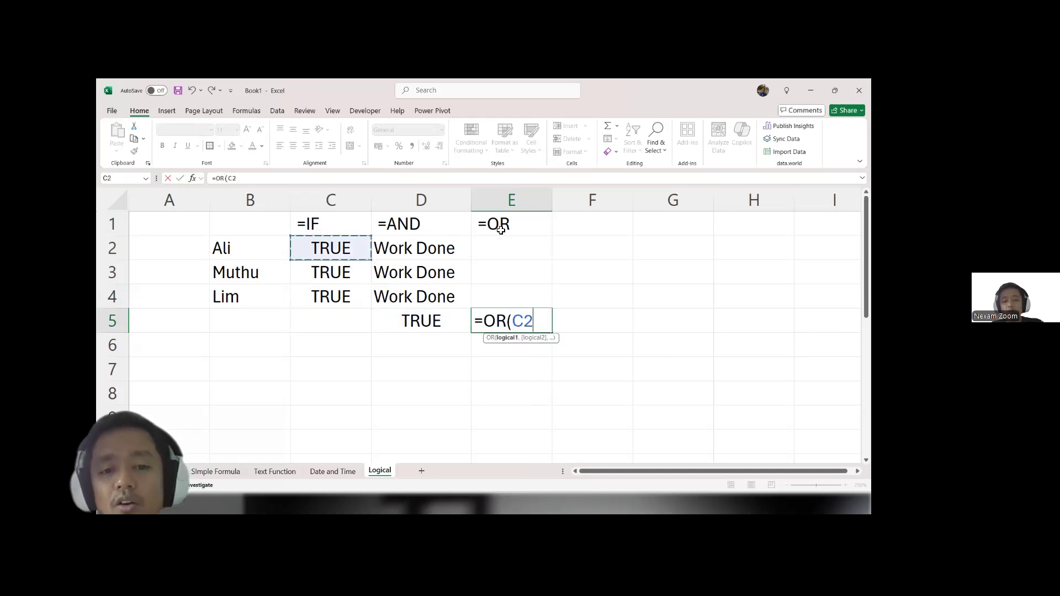
key("shift+Down")
key("shift+Down")
key("Return")
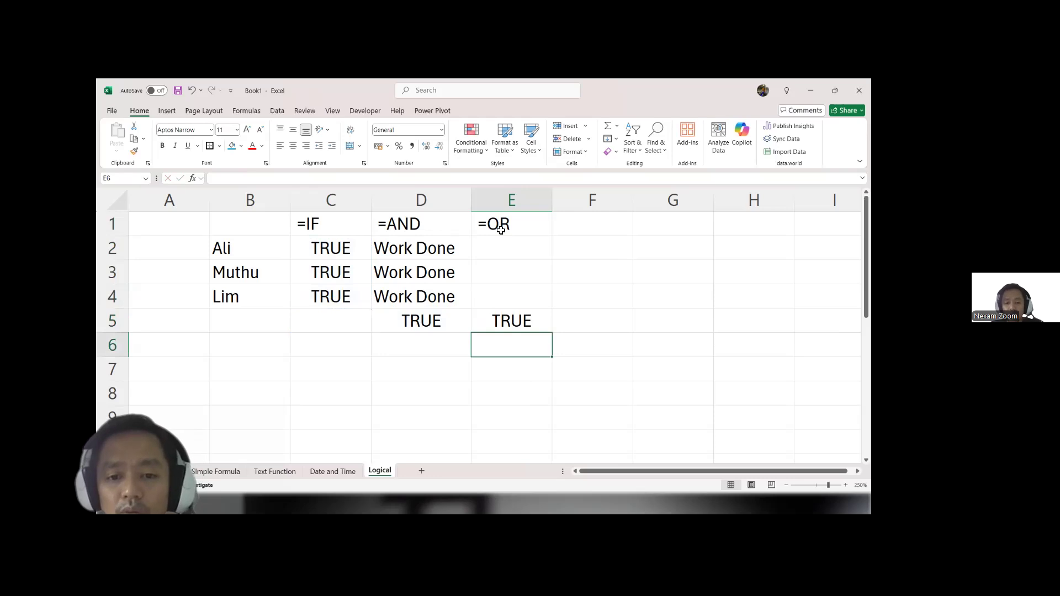
key("Up")
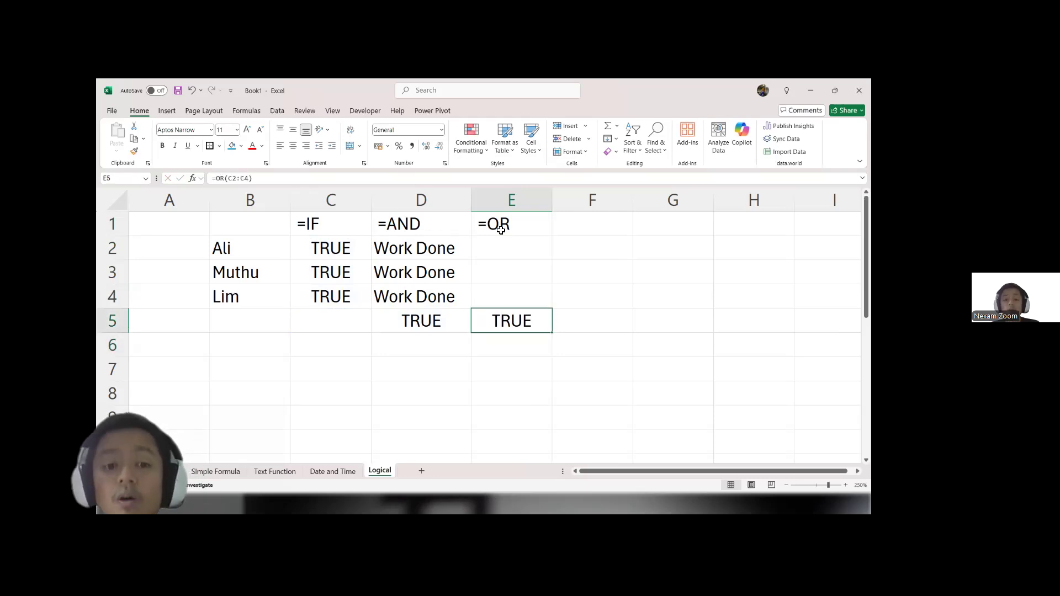
Step: Change the logical values in C3, C4 and C2 to FALSE
left_click(332, 278)
type("False")
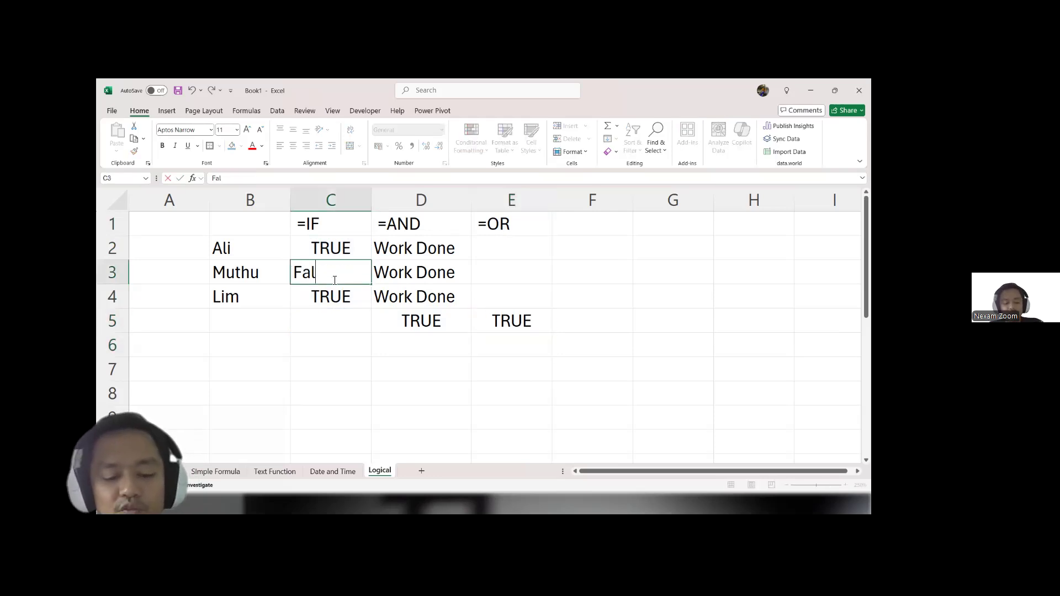
key("Return")
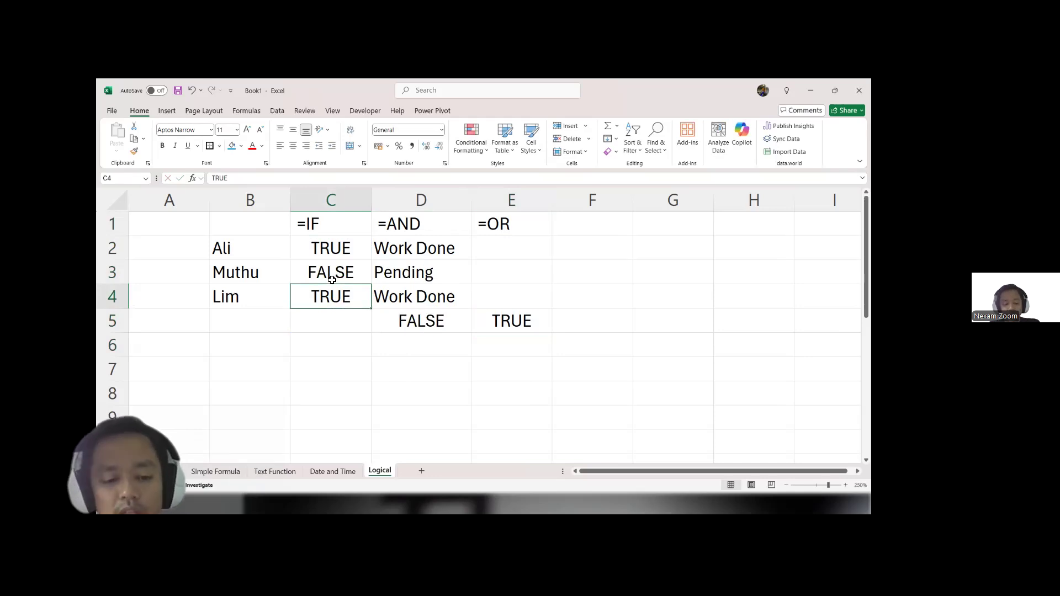
type("false")
key("Return")
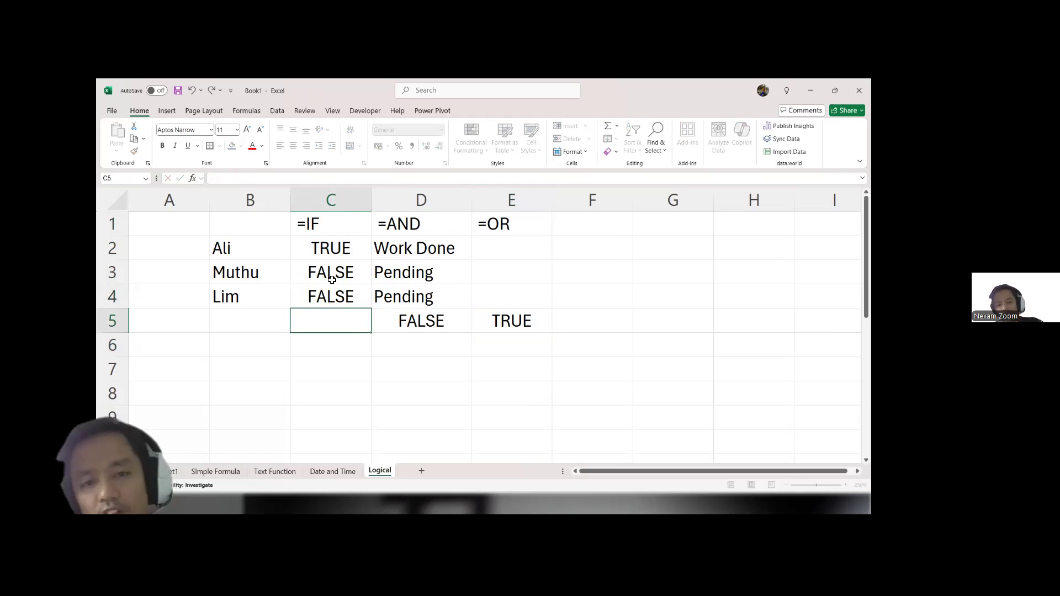
key("Up")
key("Up")
key("Up")
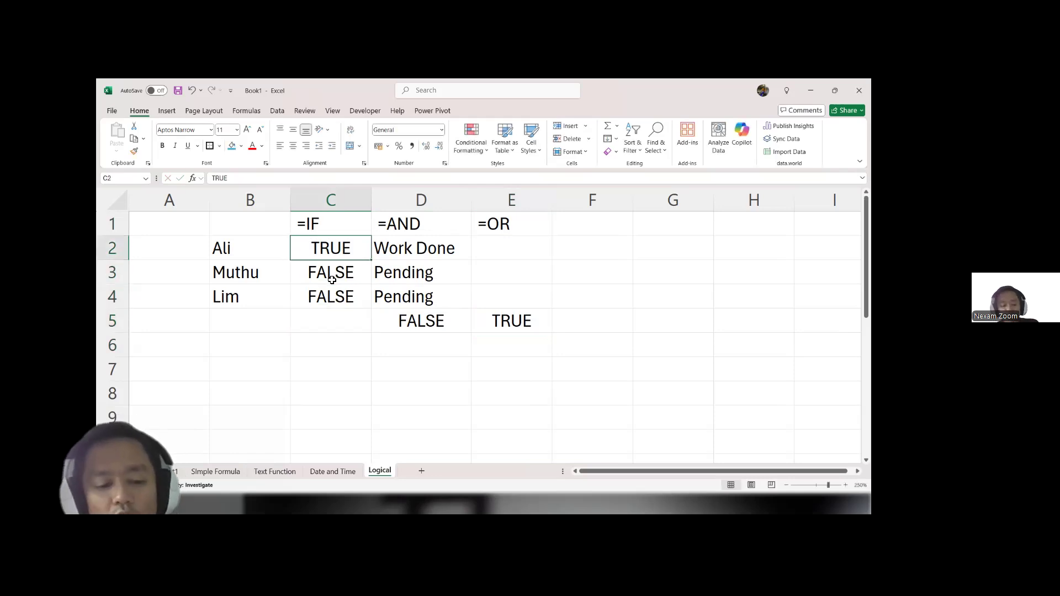
type("false")
key("Return")
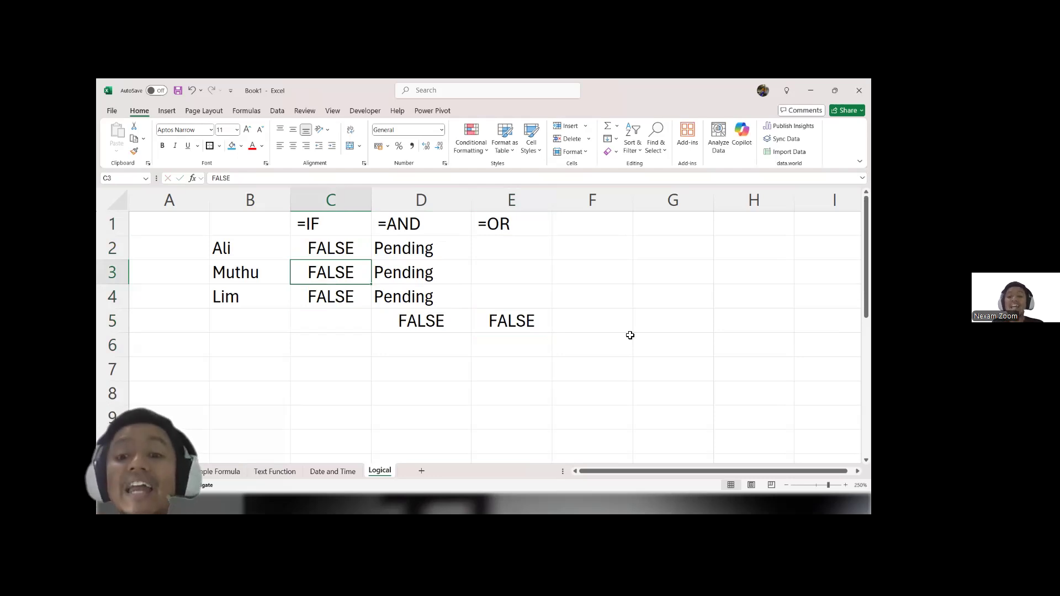
Step: Enter the label =NOT in F1 and select cell F5
left_click(608, 318)
left_click(588, 229)
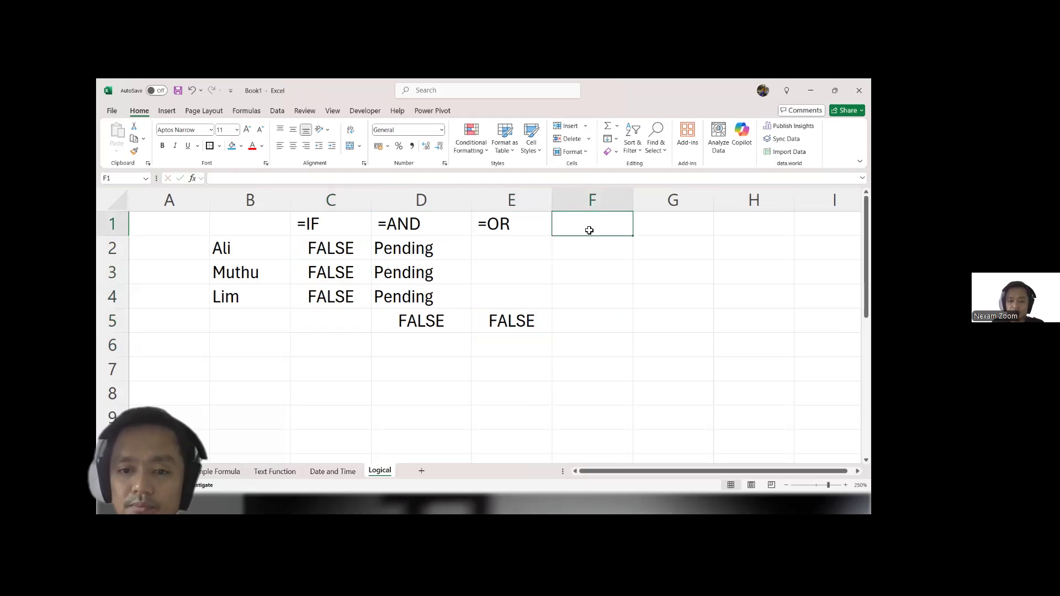
double_click(590, 231)
type("=NOT")
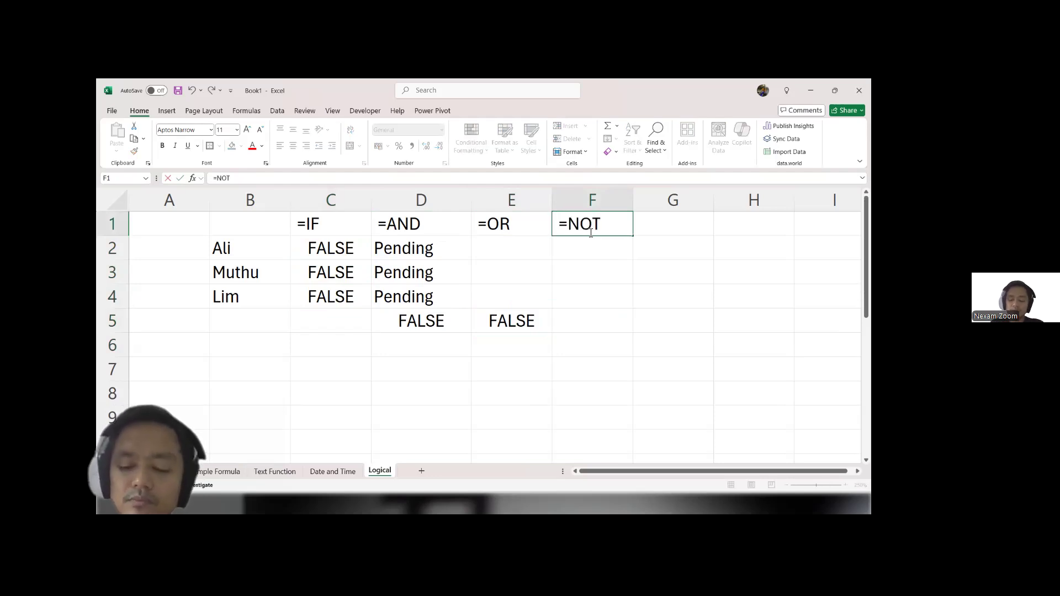
key("Return")
key("Down")
key("Down")
key("Down")
Step: Try a NOT formula in F5 on the range D5:E5, and undo the entry
type("=not")
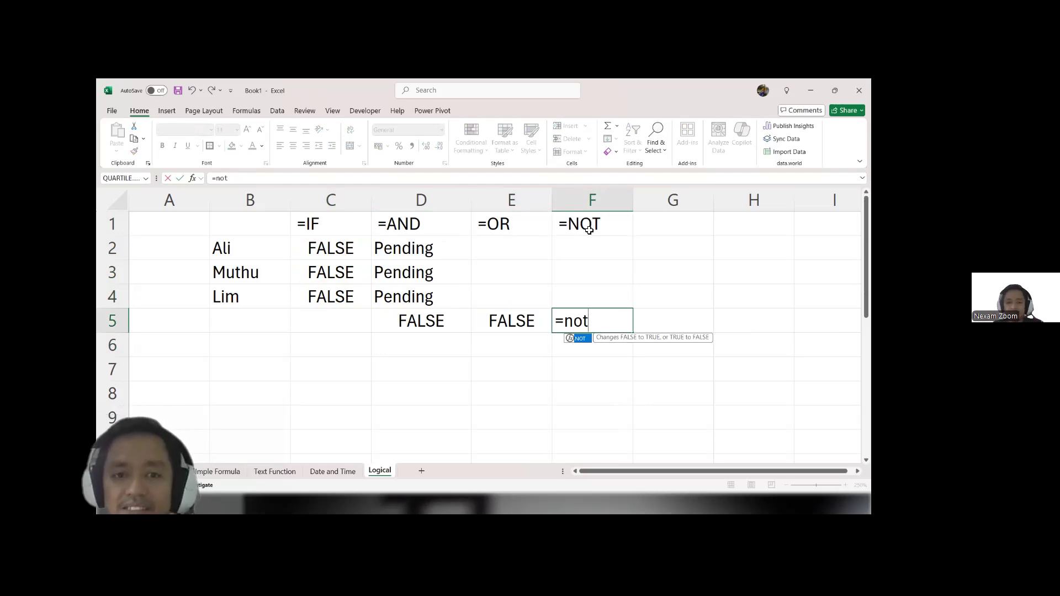
key("Tab")
left_click_drag(437, 322, 481, 319)
key("Return")
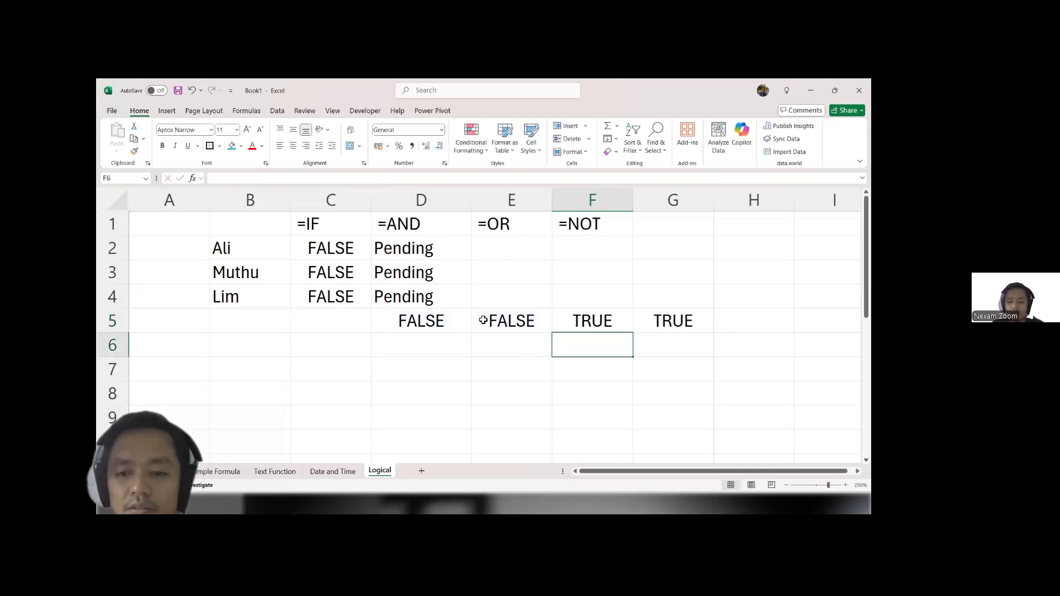
key("ctrl+z")
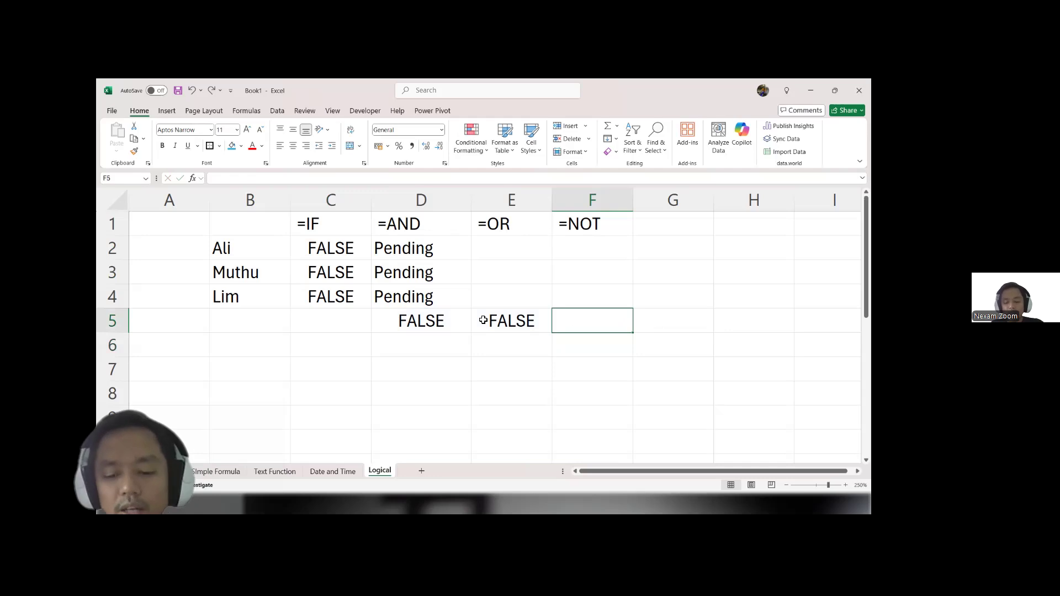
Step: Enter the formula =NOT(E5) in F5 to reverse the OR result, and reselect the formula cell
type("=no")
key("Tab")
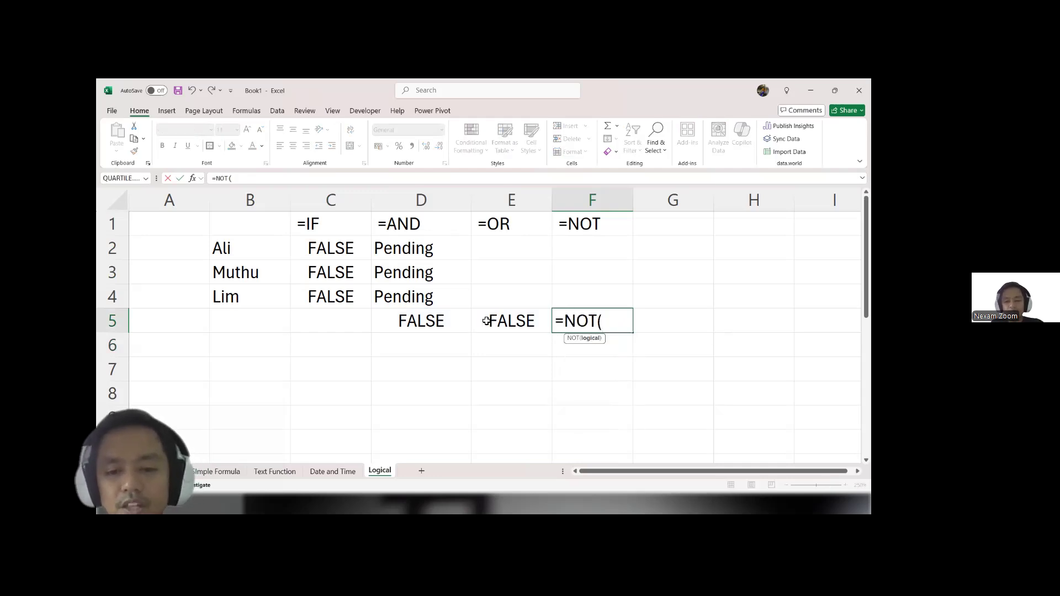
left_click(486, 321)
key("Return")
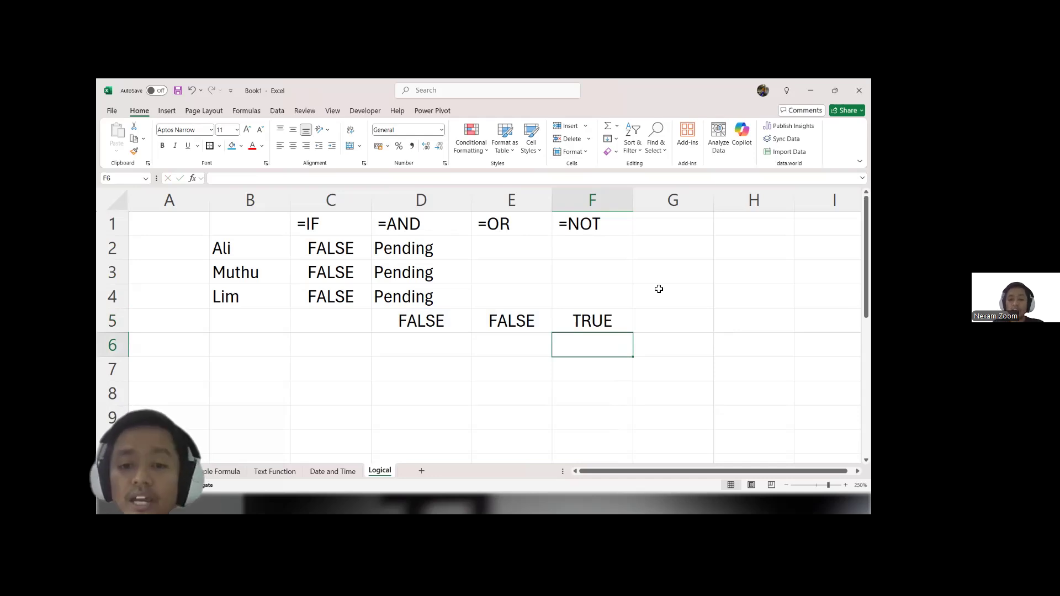
left_click(578, 315)
Step: Change the logical value in C3 to TRUE
left_click(343, 268)
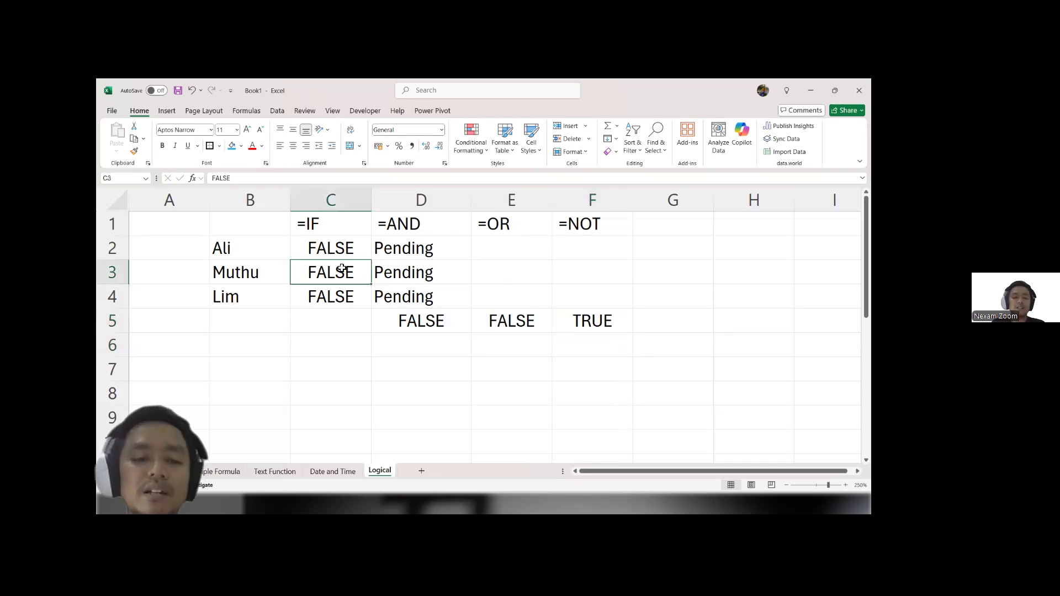
type("true")
key("Return")
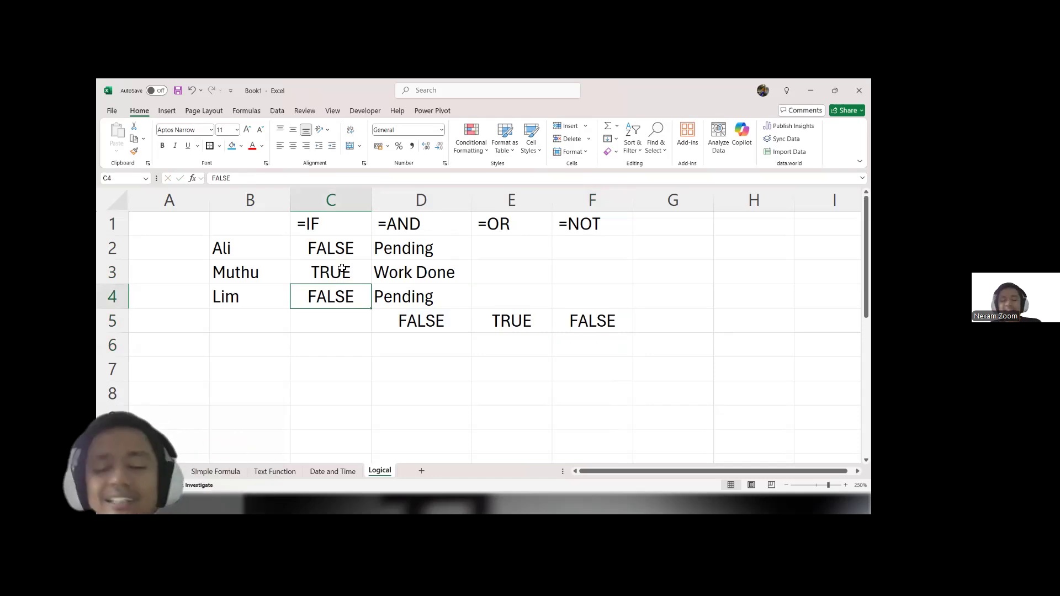
Step: Switch to the PowerPoint slide show, advance to the Agenda Overview and open the Lookup and Reference Functions section
key("alt+Tab")
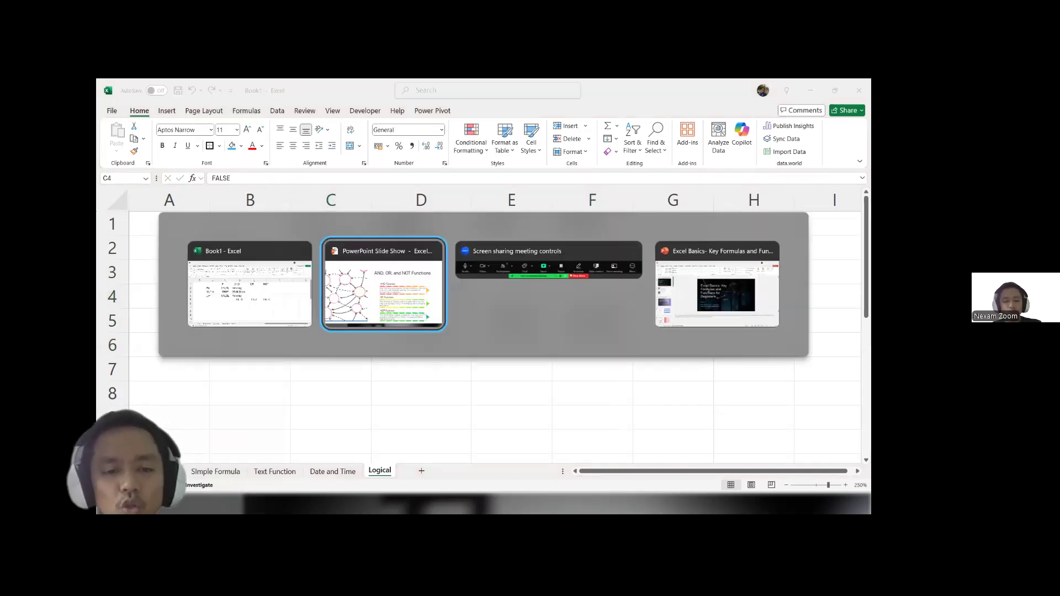
key("Right")
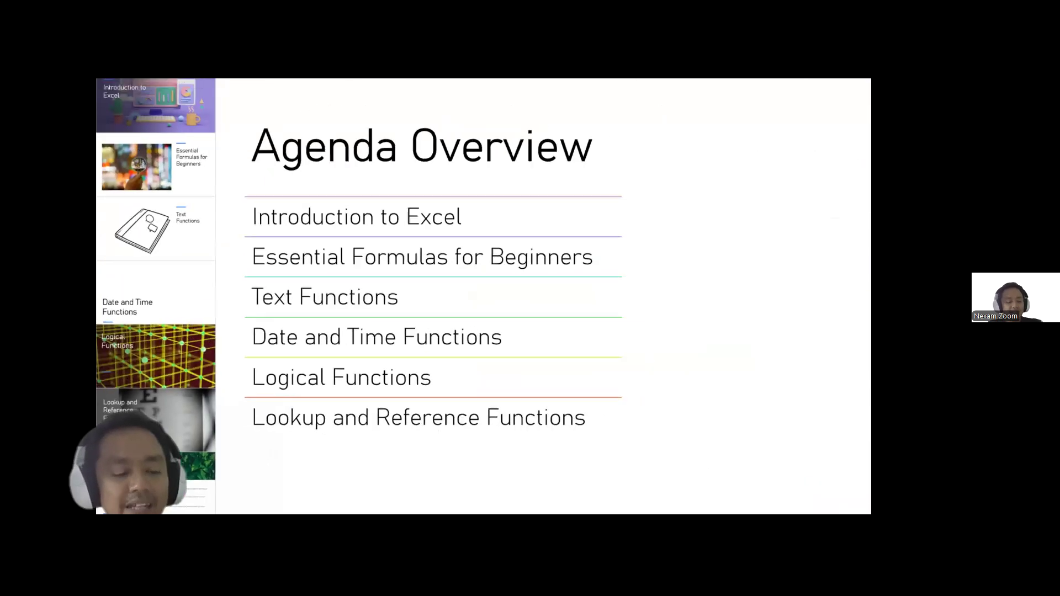
left_click(147, 405)
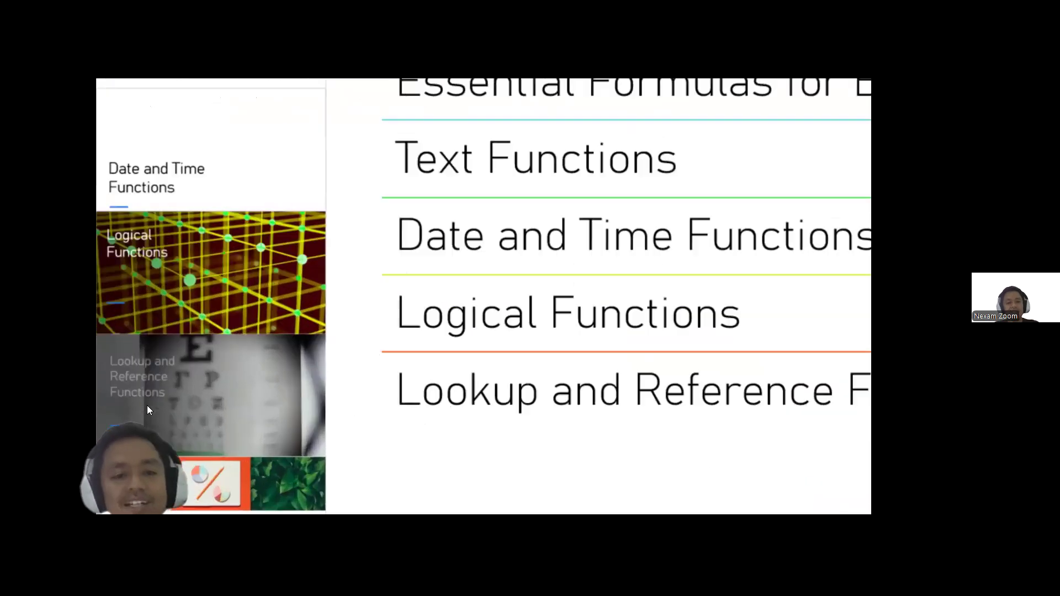
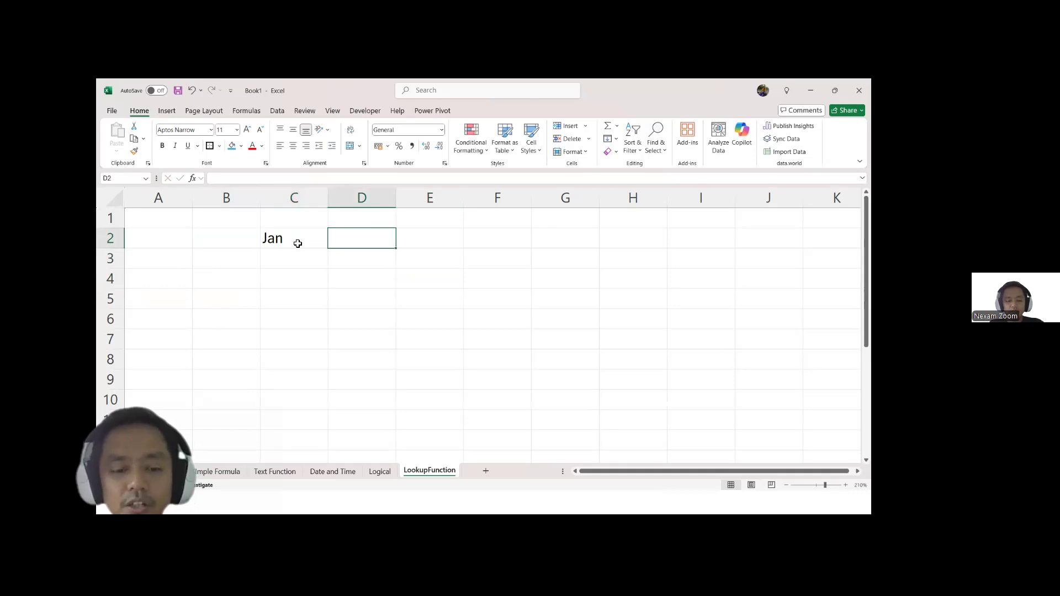
Step: Enter the month headings Feb in D2 and Mar in E2
type("Feb")
key("Tab")
type("Mar")
key("Tab")
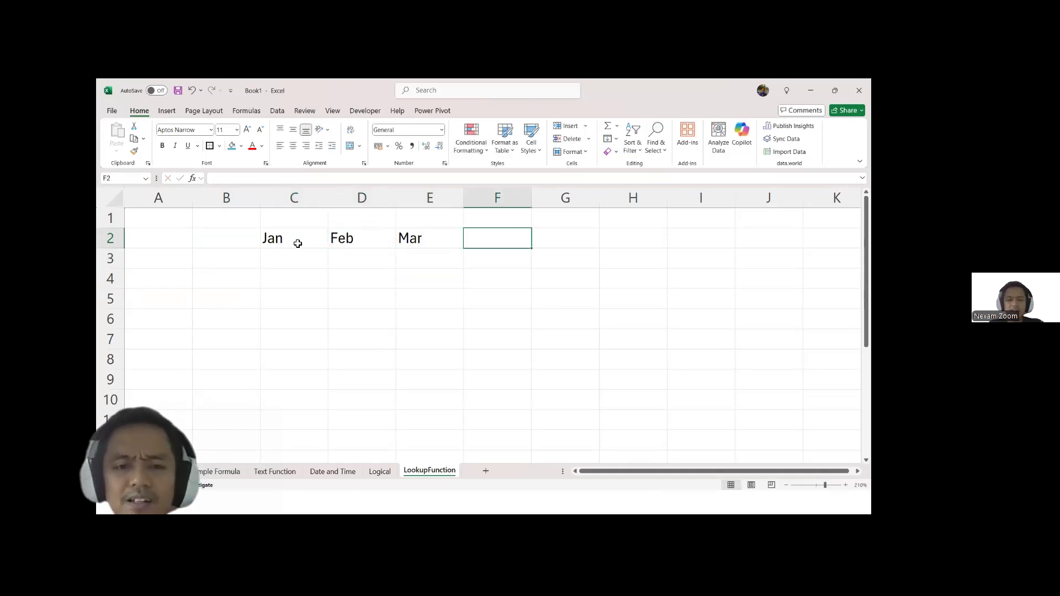
Step: Fill C3:E6 with random numbers using =RANDBETWEEN(10,80), and recalculate them
left_click_drag(291, 257, 406, 319)
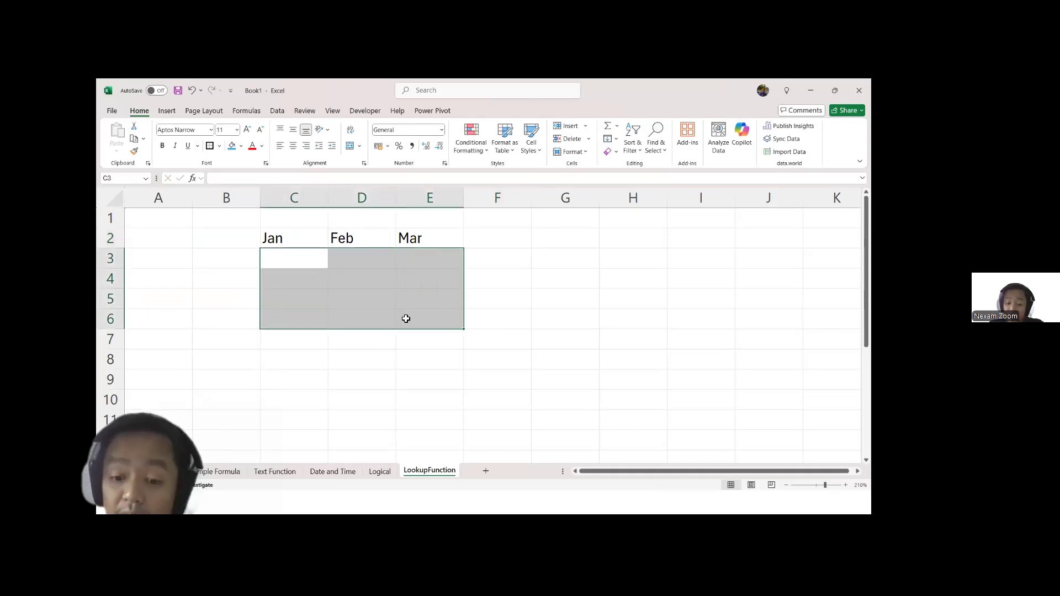
type("=")
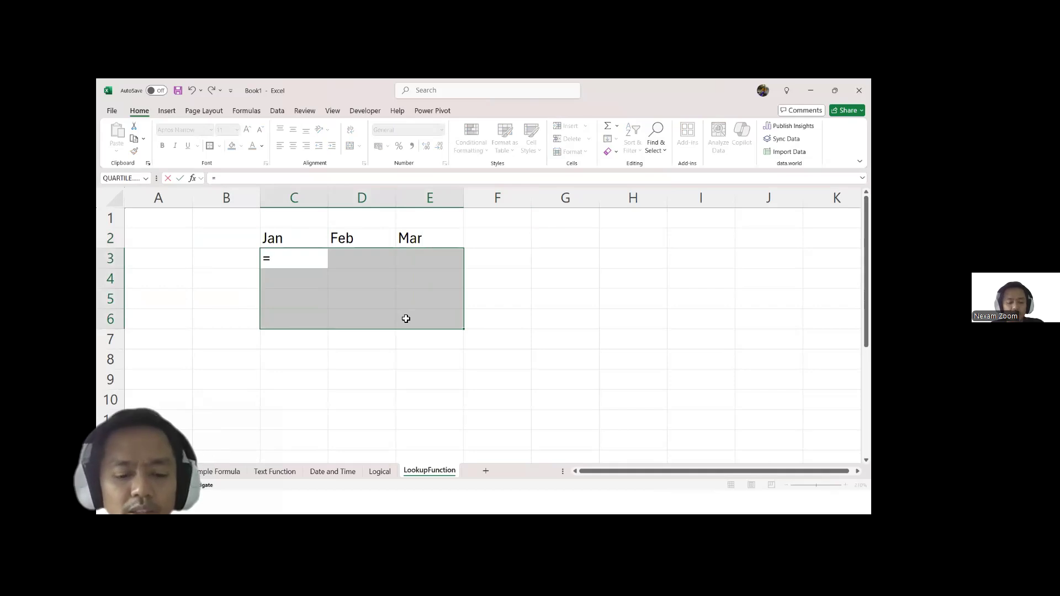
type("rand")
key("Down")
key("Down")
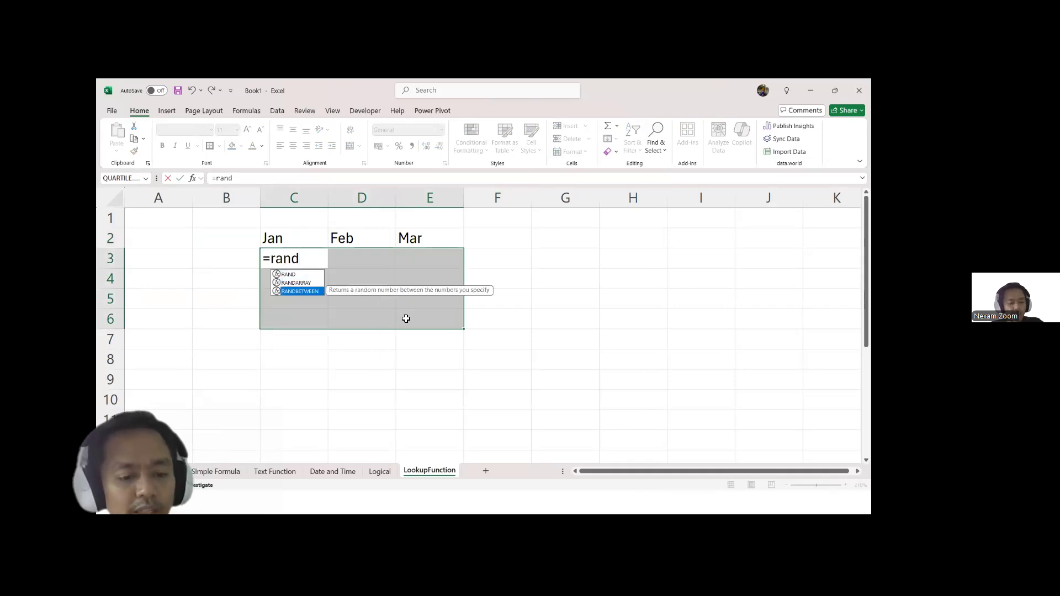
key("Tab")
type("10,80)")
key("ctrl+Return")
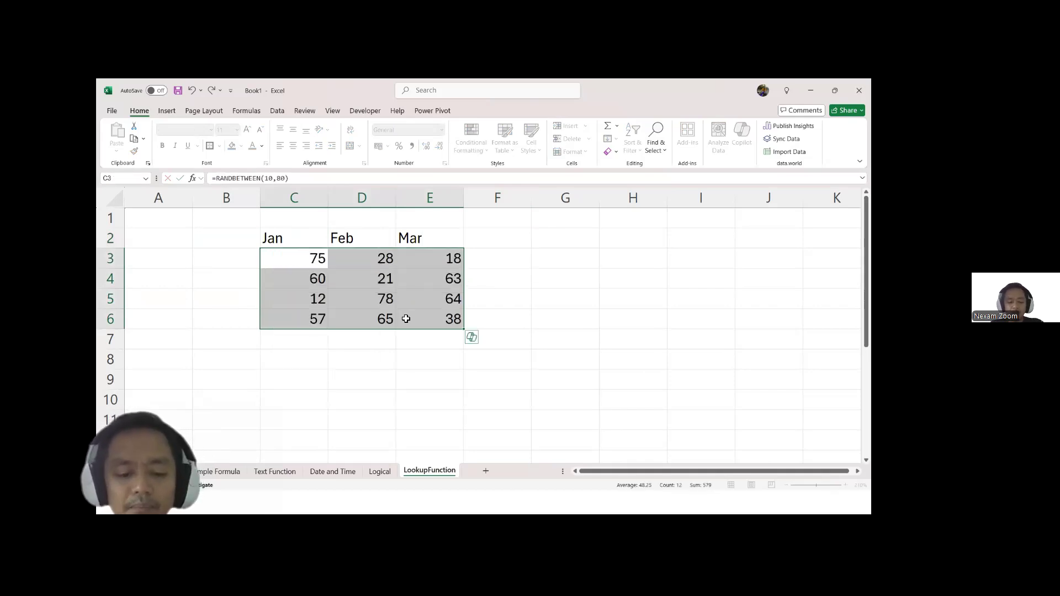
key("F9")
key("F9")
key("Left")
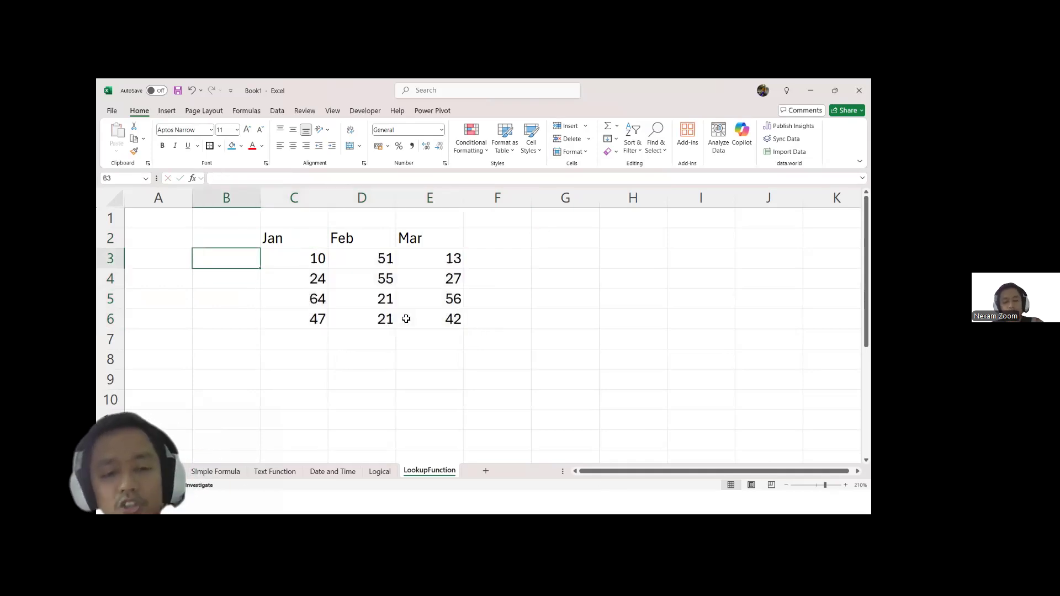
Step: Enter Item 01 in B3 and fill the series down to Item 04 in B6
key("Up")
key("Down")
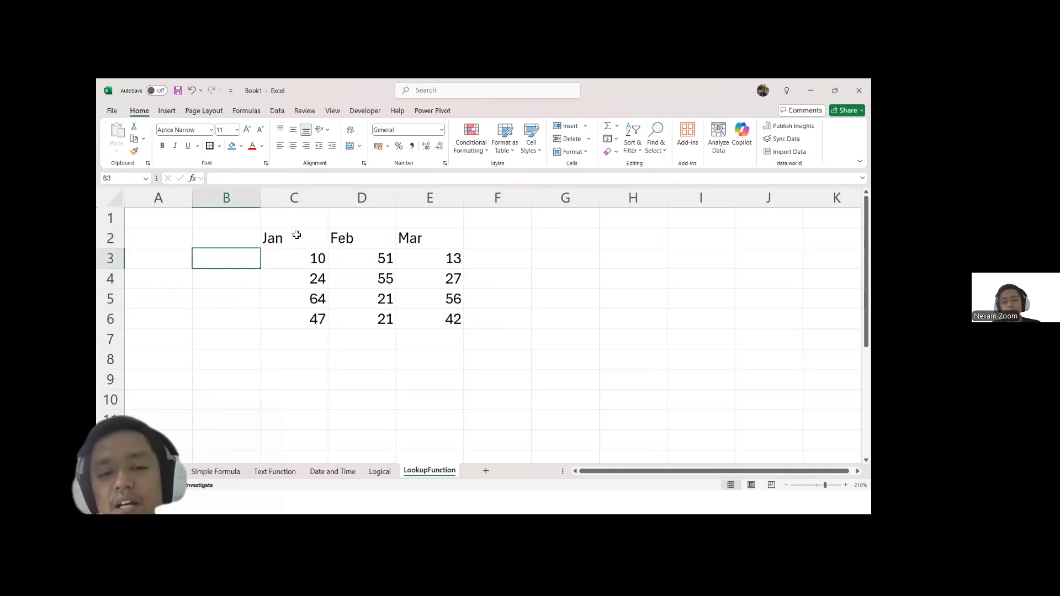
left_click_drag(292, 258, 450, 260)
left_click_drag(231, 259, 235, 316)
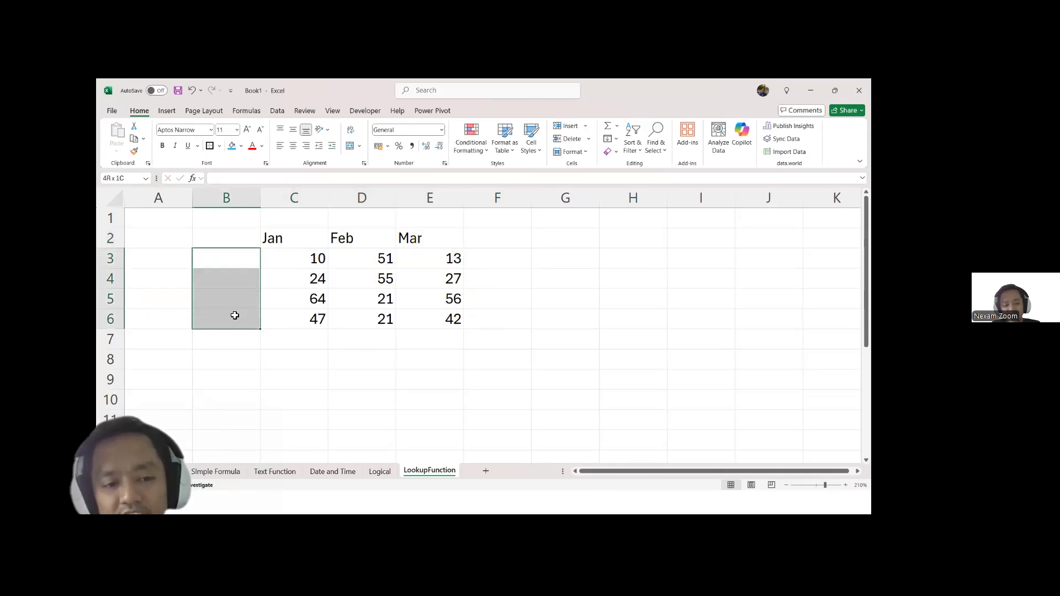
left_click(235, 260)
type("Item 01")
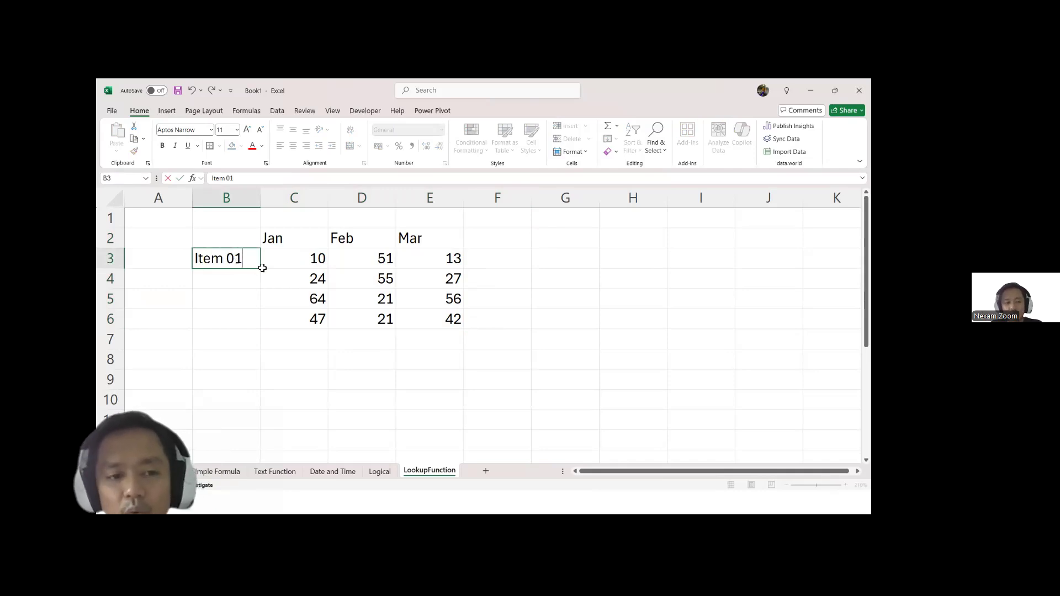
key("Return")
left_click(258, 264)
left_click_drag(260, 269, 263, 323)
Step: Give the item labels in B3:B6 inner borders, a thick outside border and a blue fill
key("alt")
type("hbah")
key("ctrl+s")
type("t")
key("Escape")
key("ctrl+z")
key("alt")
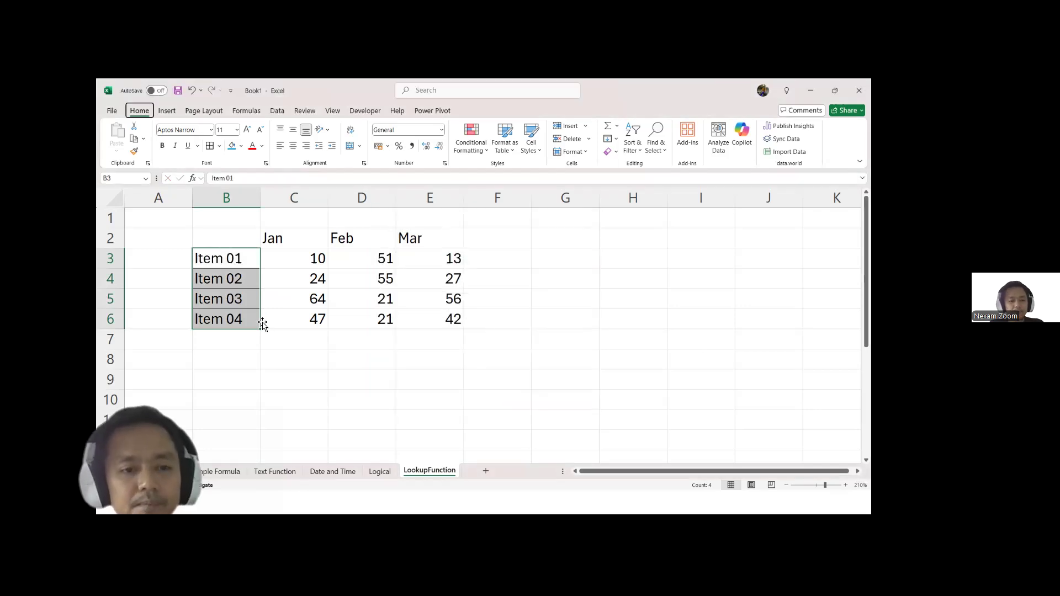
key("h")
key("b")
key("t")
left_click(232, 147)
Step: Give the month headings in C2:E2 borders and a pink fill
left_click_drag(275, 238, 433, 236)
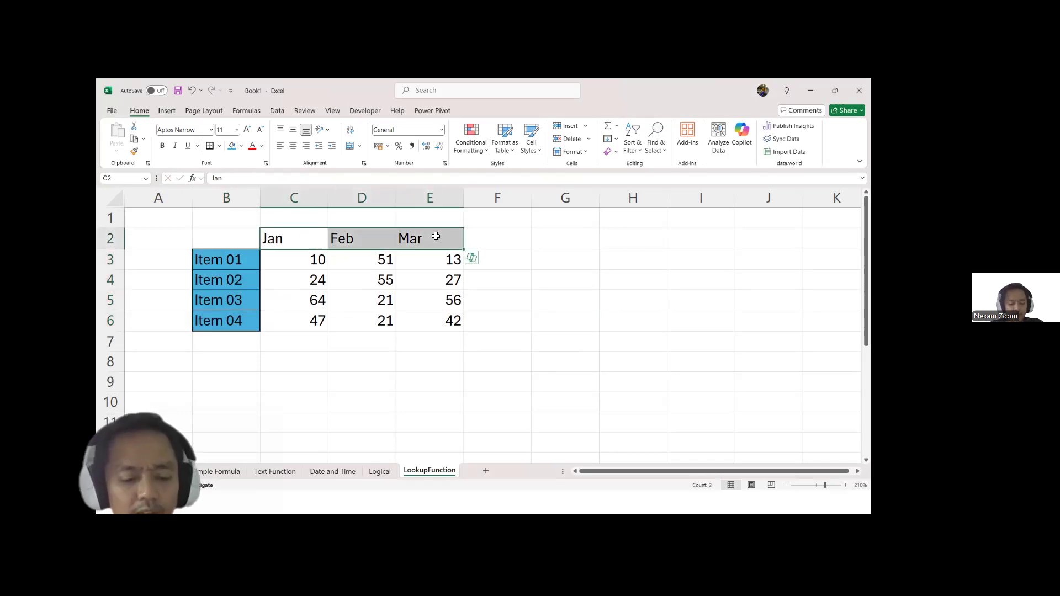
type("hbt")
key("Escape")
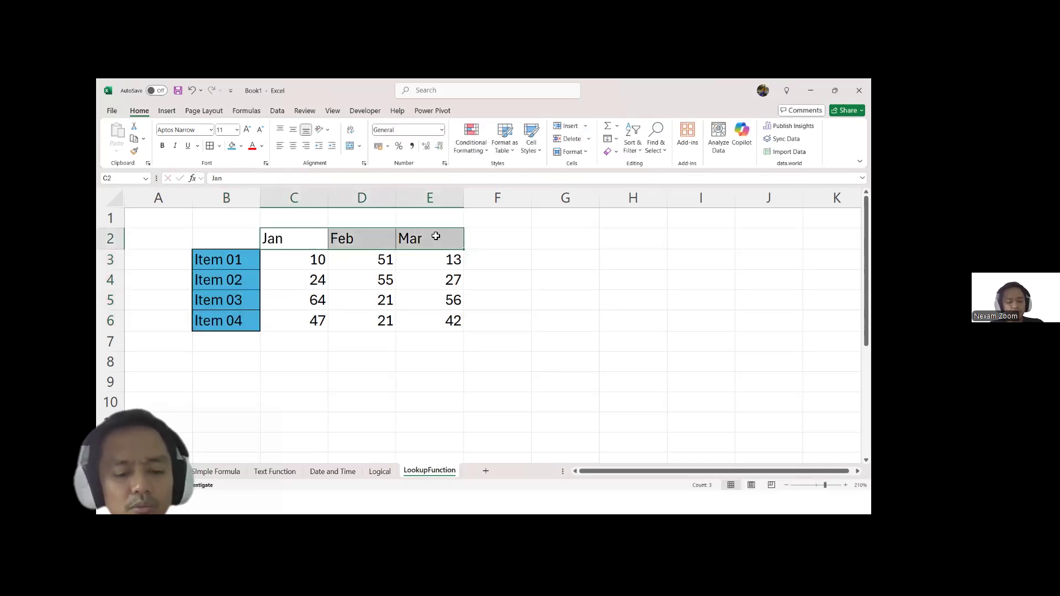
key("BackSpace")
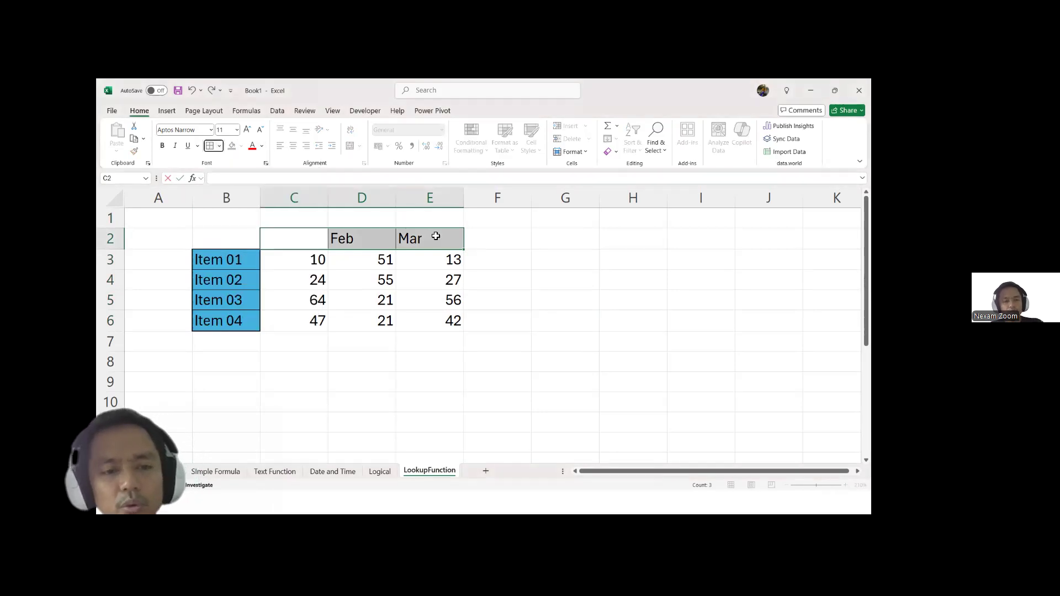
key("Escape")
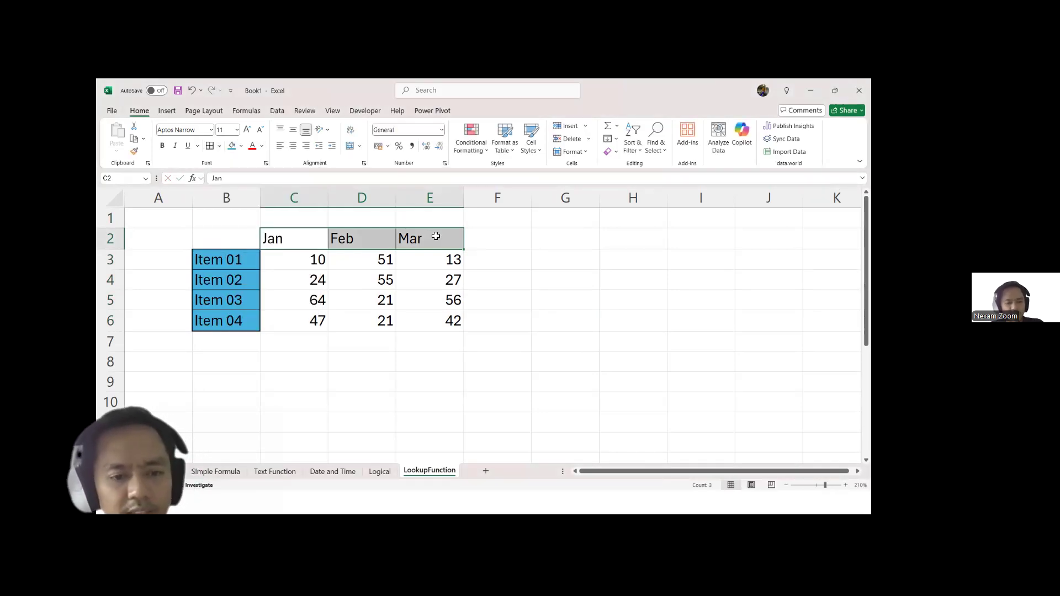
left_click(241, 145)
left_click(296, 219)
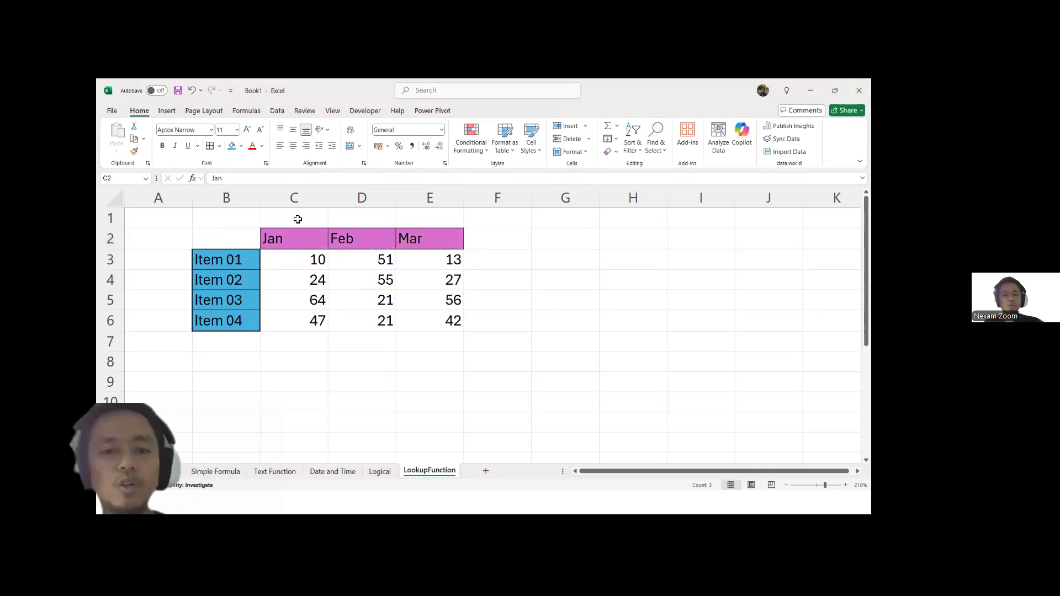
Step: Enter the text label =VLOOKUP in B9 with a leading space, and widen column B to fit it
left_click(522, 361)
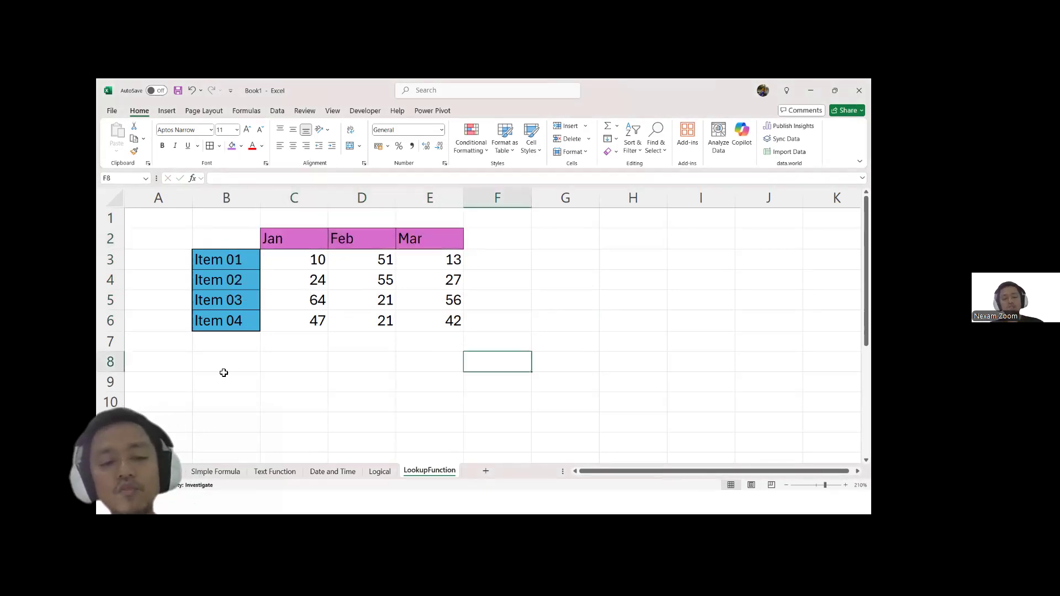
left_click(212, 385)
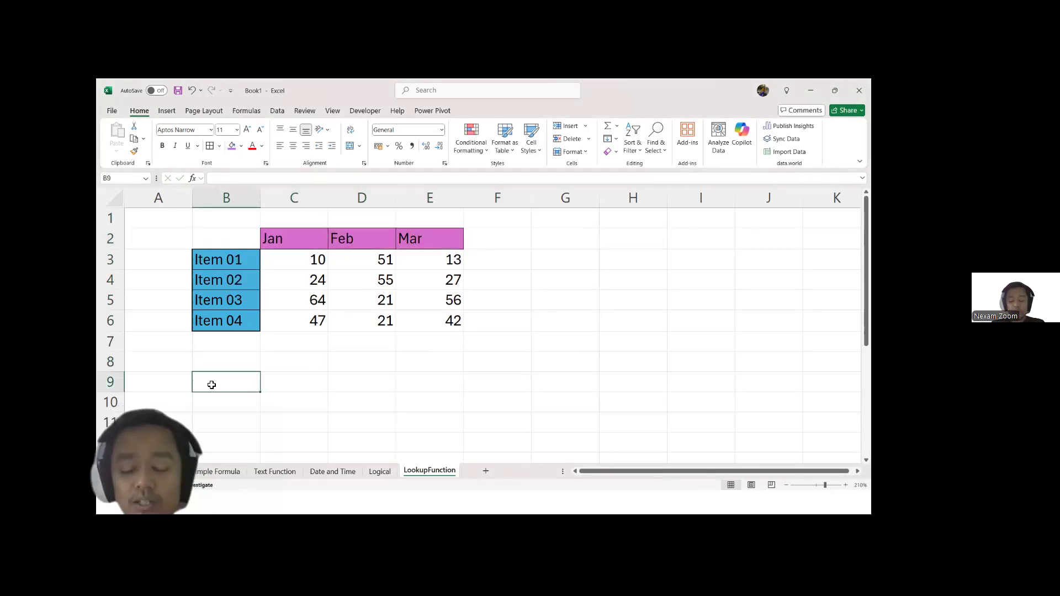
double_click(213, 385)
type("=VLOOKUP")
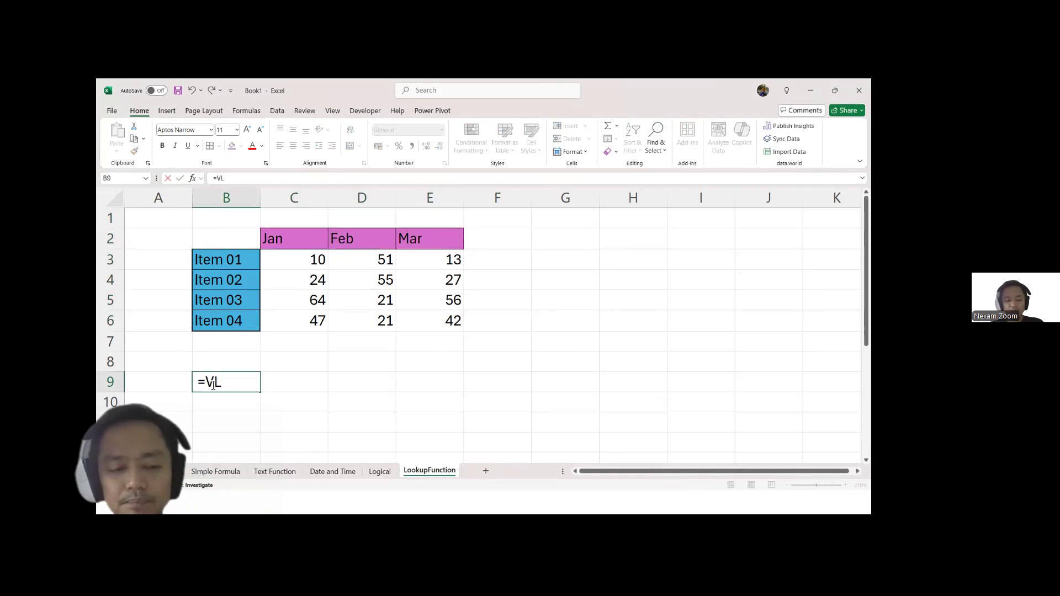
key("Return")
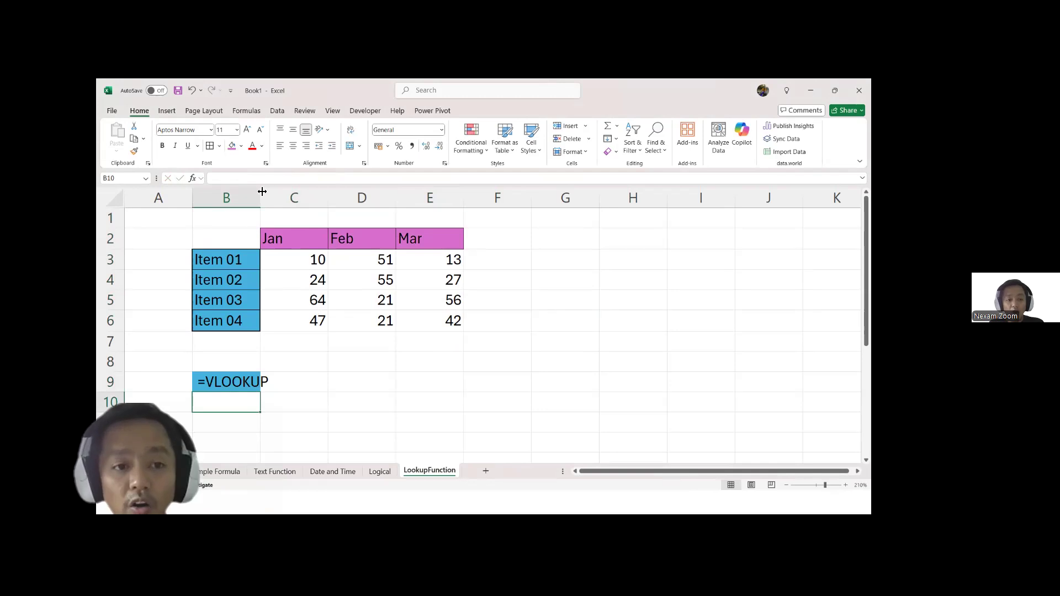
left_click_drag(260, 190, 271, 189)
Step: Enter the lookup value Item 01 in C9 and the heading Lookup above it in C8
left_click(314, 391)
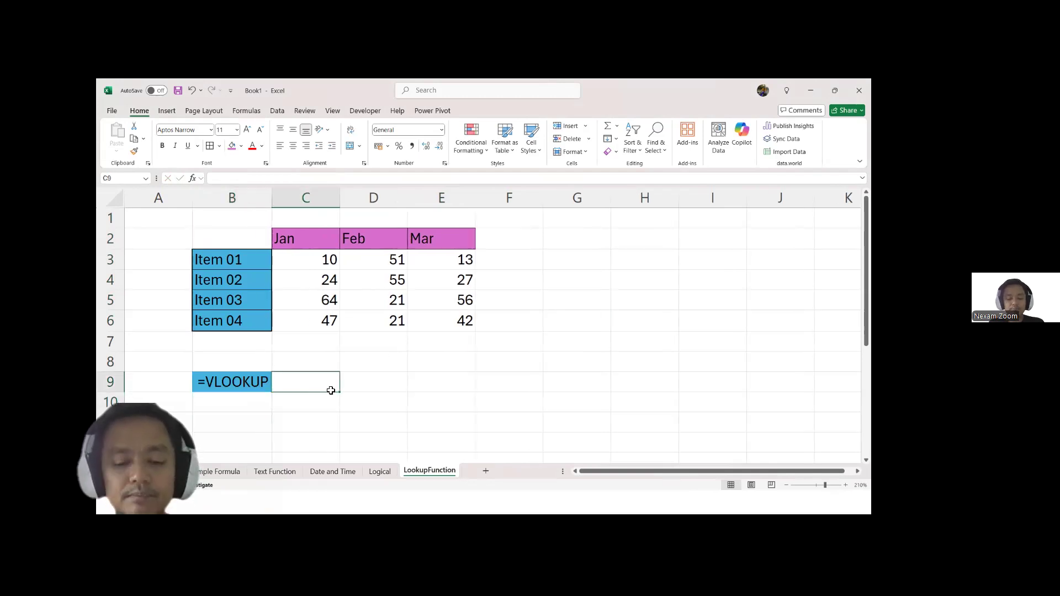
type("Item")
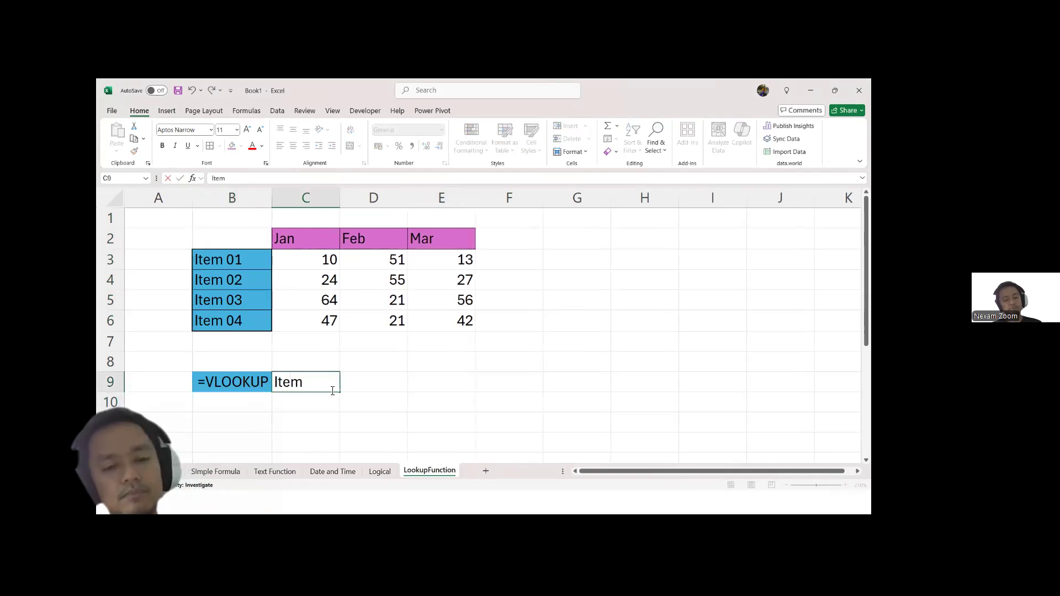
type(" 01")
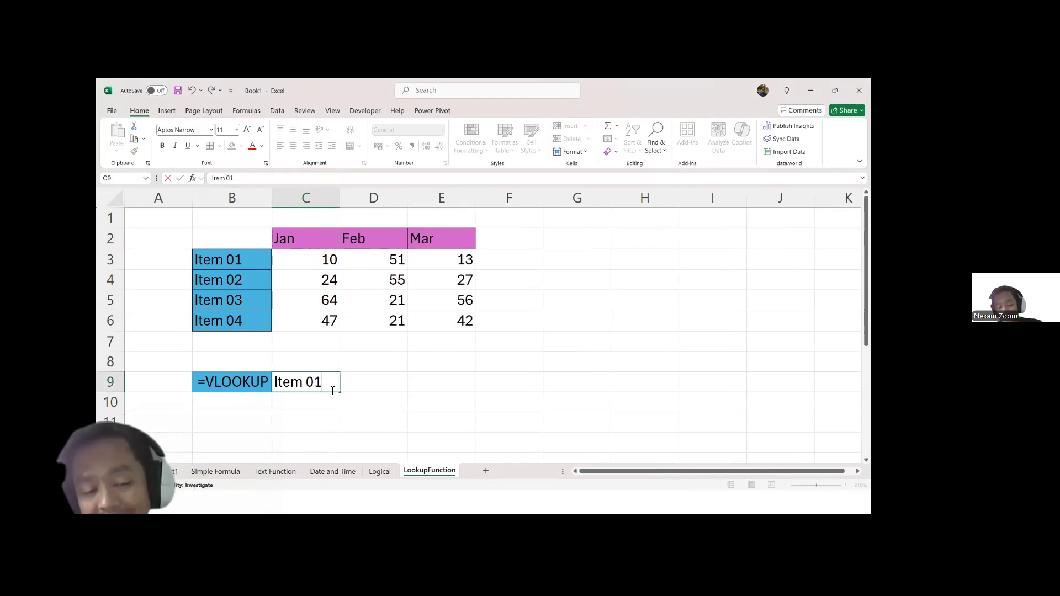
left_click(371, 385)
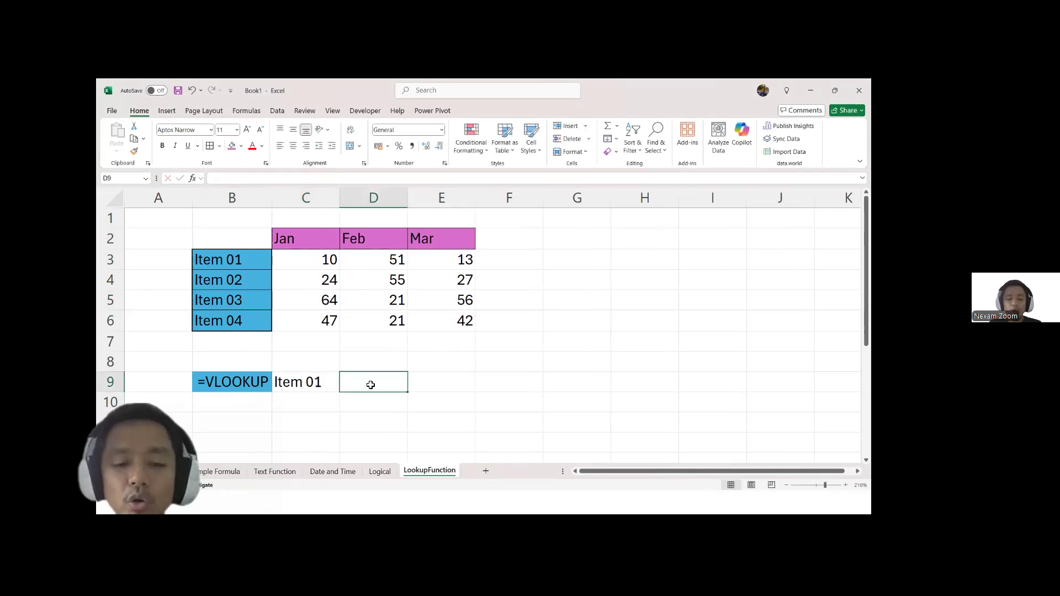
left_click(253, 382)
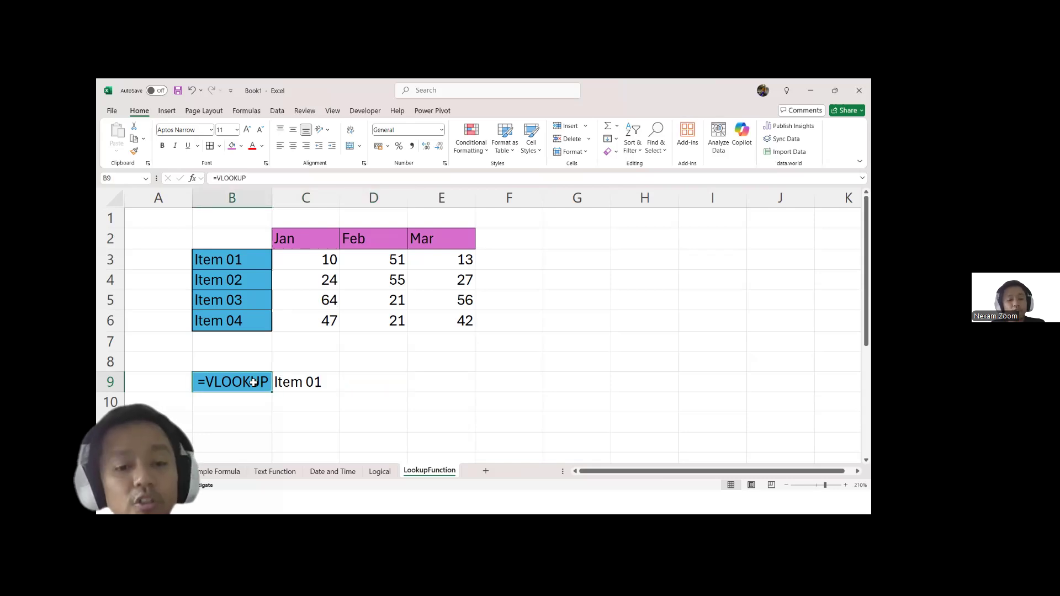
left_click(312, 357)
type("Lookup")
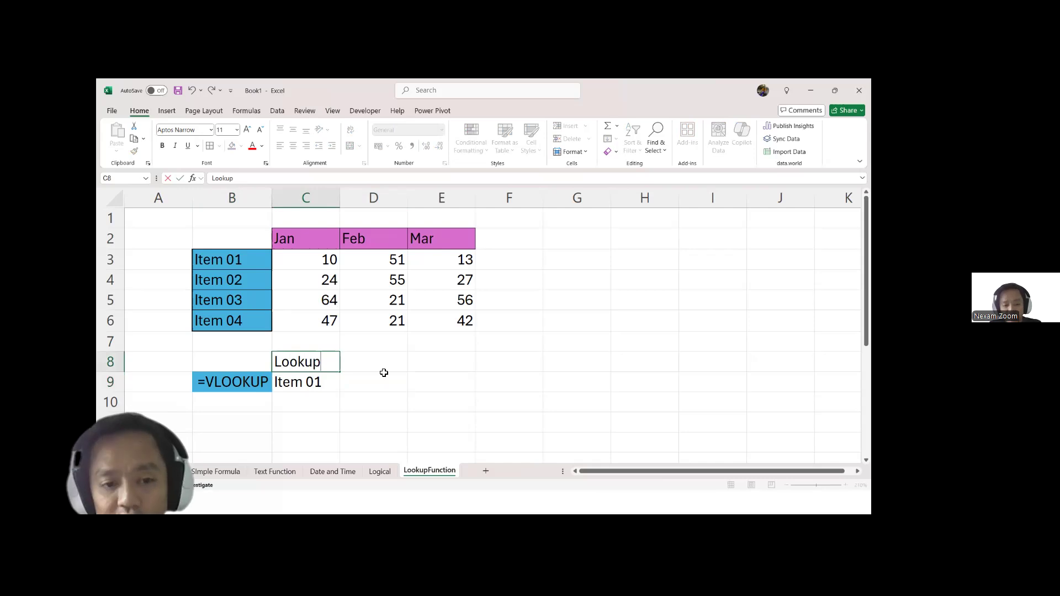
left_click(372, 393)
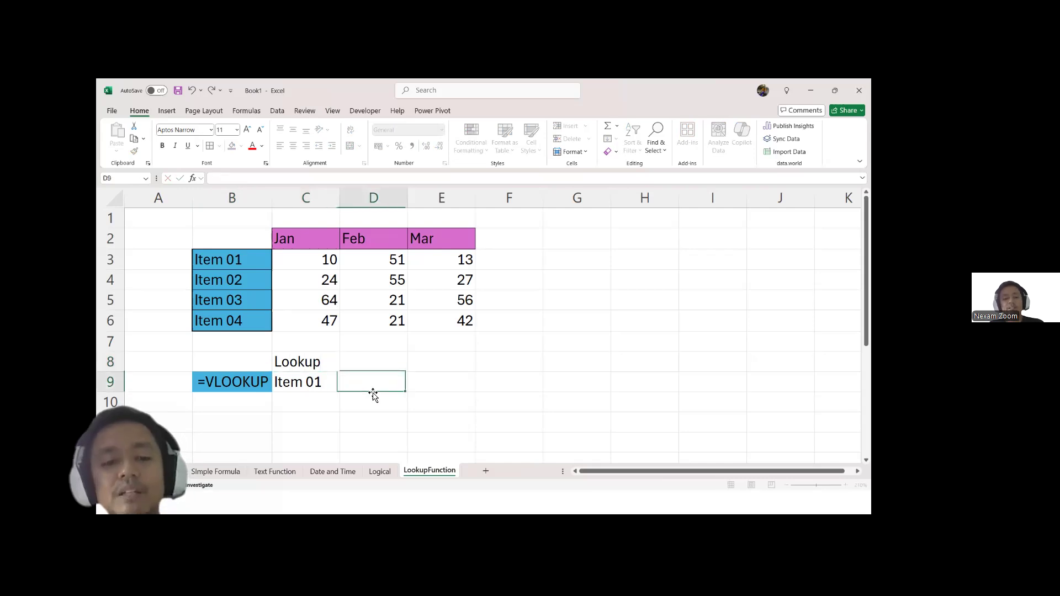
Step: Point out the lookup value in C9 and the item list B3:B6, and enter the heading Jan in D8
left_click(314, 386)
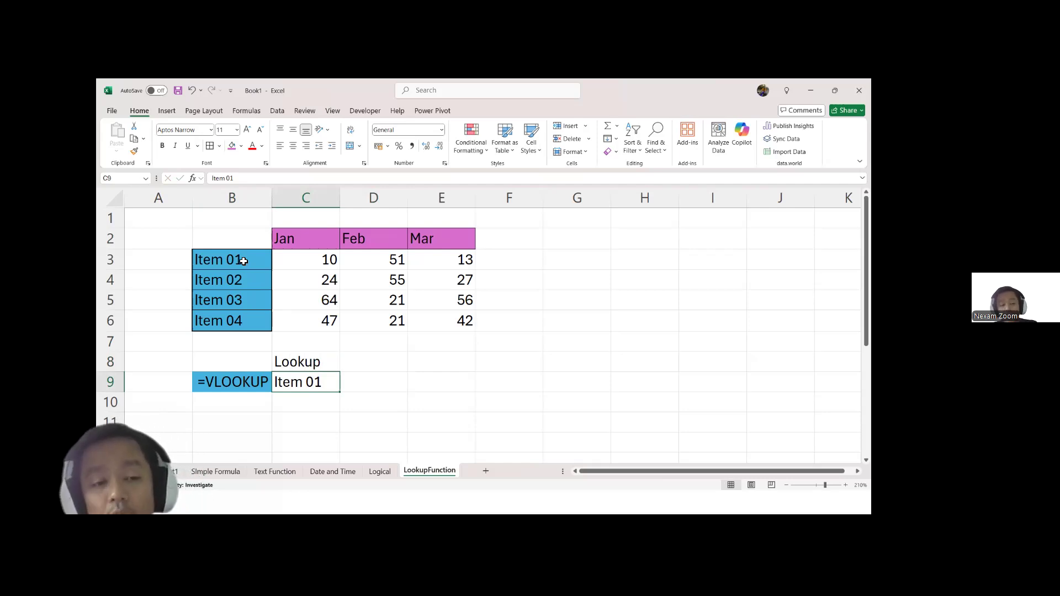
left_click_drag(243, 261, 243, 319)
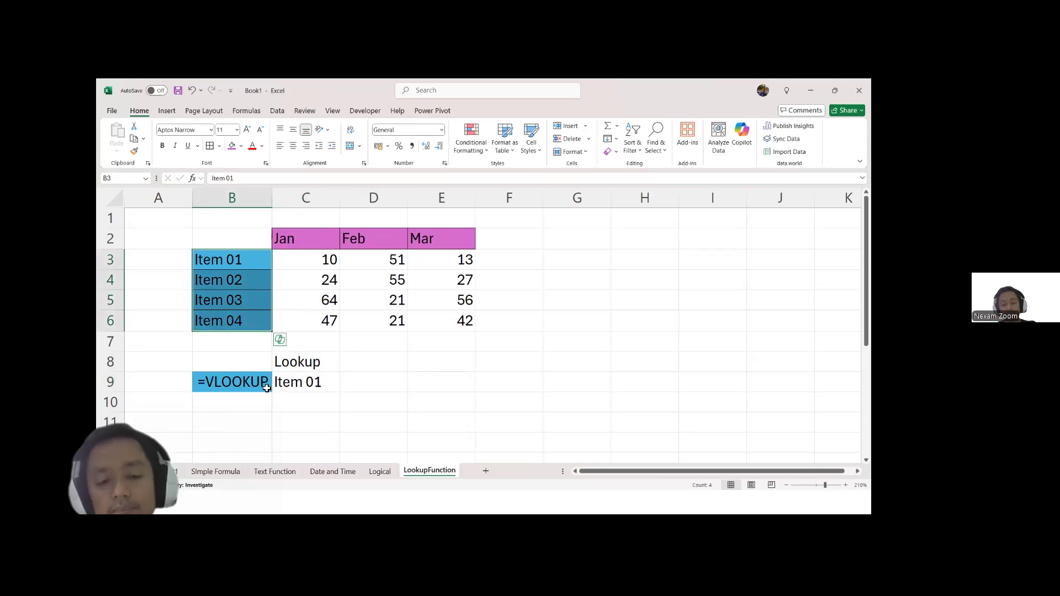
left_click(379, 359)
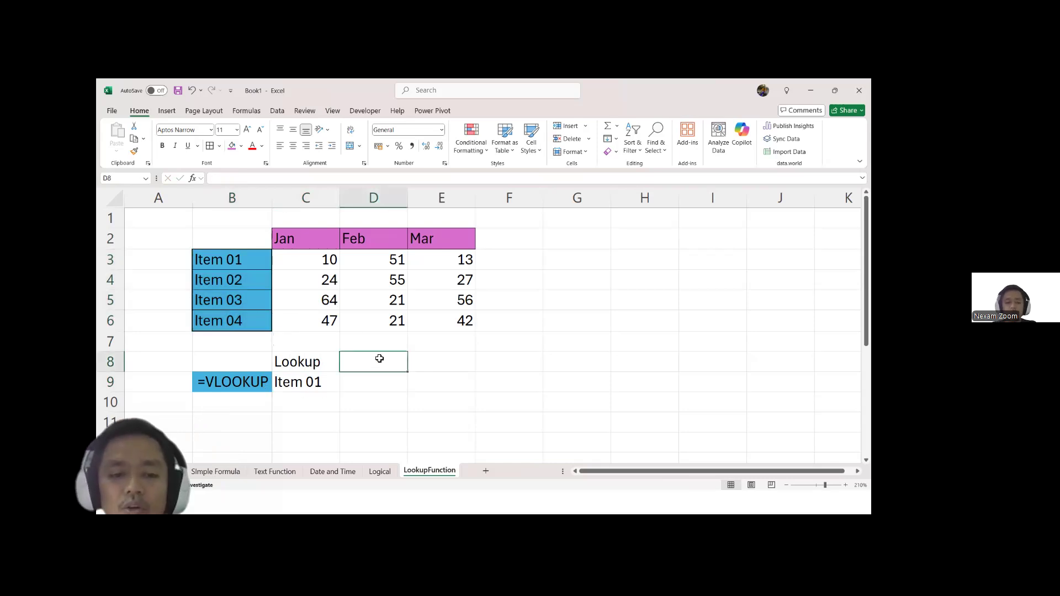
type("Jan")
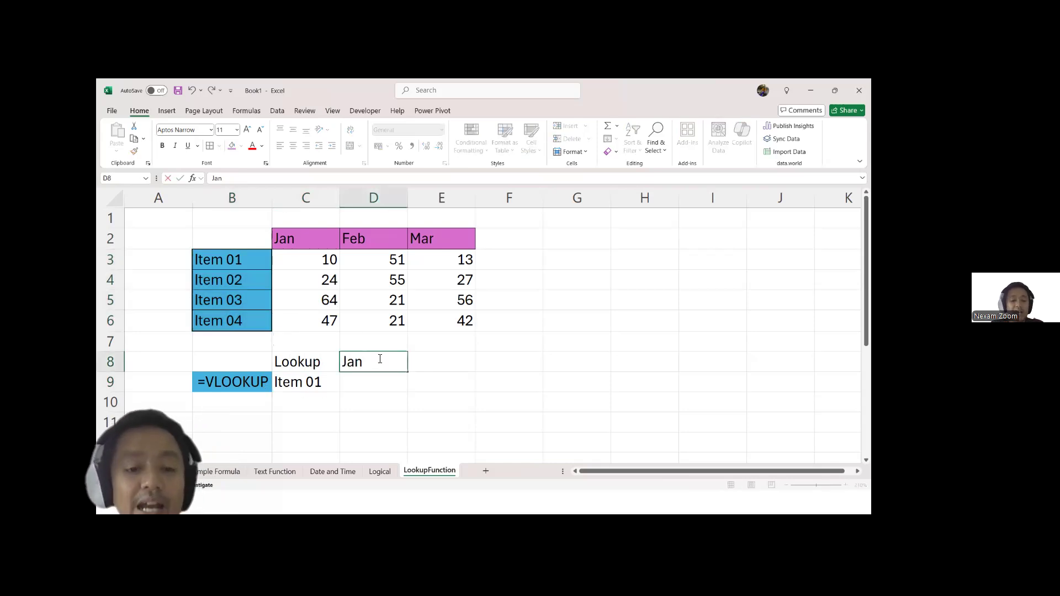
left_click(378, 386)
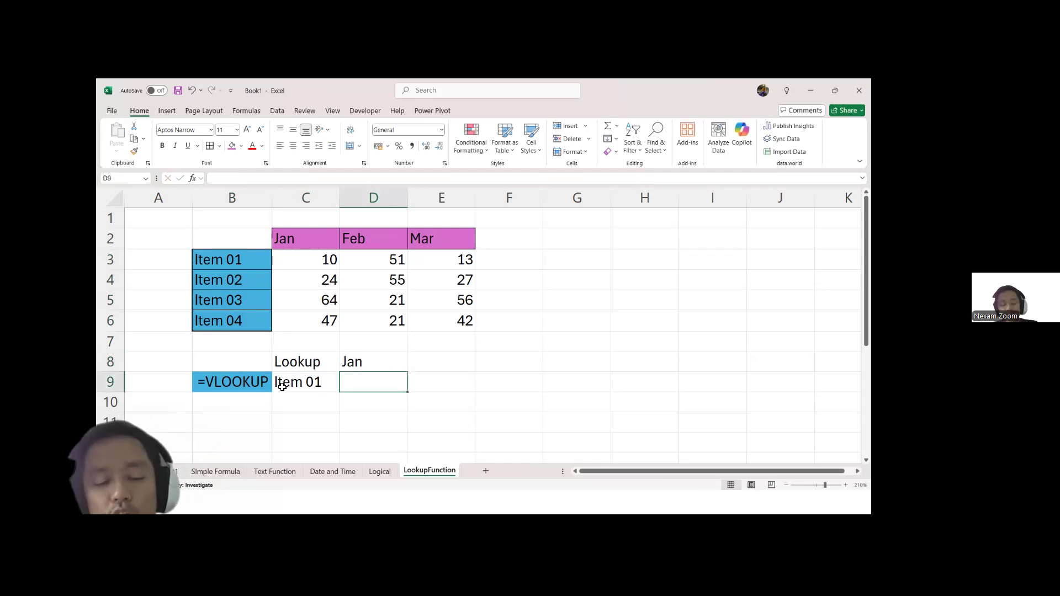
Step: Point out the Jan heading in D8, the lookup value in C9, the item range B3:B6 and the result cell D9
left_click(374, 363)
left_click(383, 383)
left_click(314, 384)
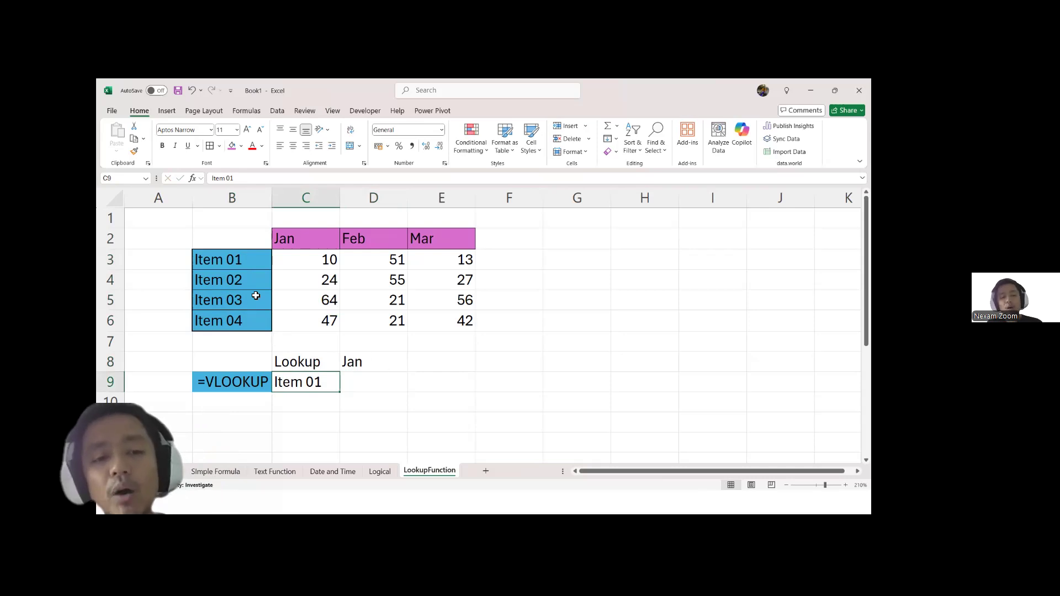
left_click_drag(244, 257, 234, 325)
left_click(360, 382)
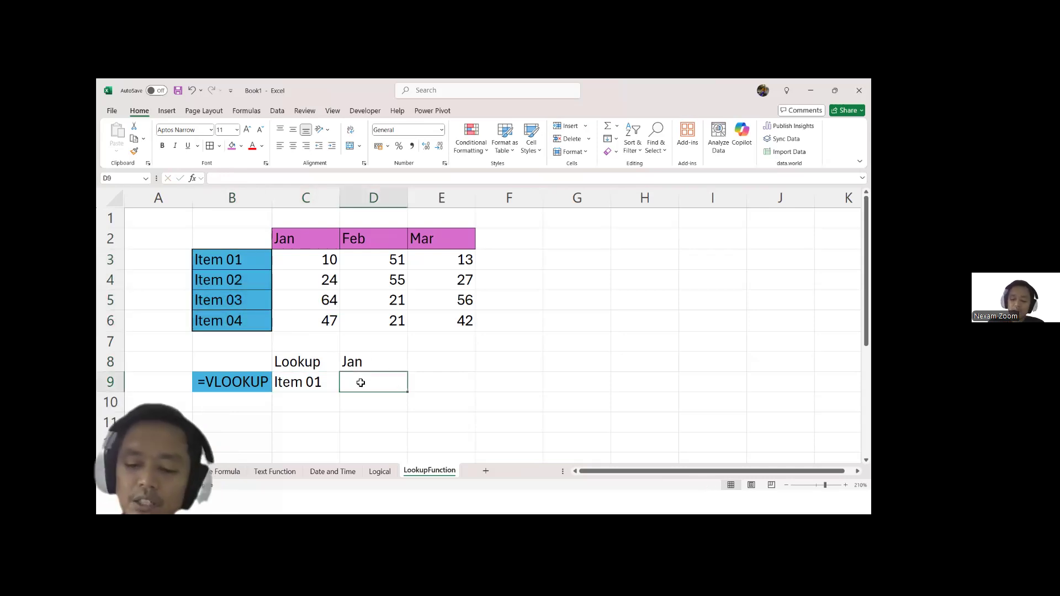
Step: Start a VLOOKUP formula in D9 with C9 as the lookup value and B3:E6 as the table array
type("=vl")
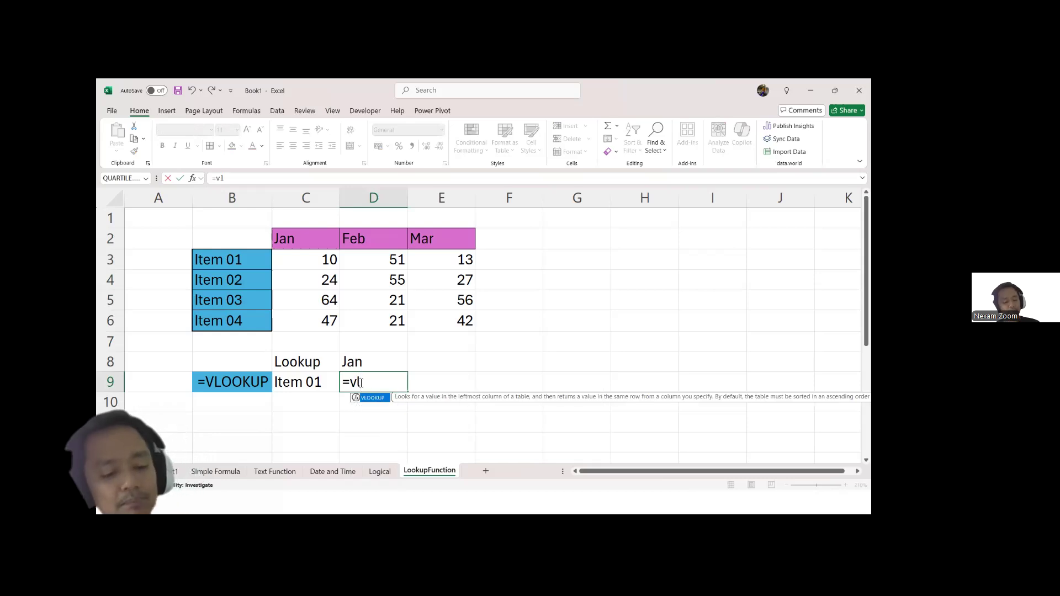
key("Tab")
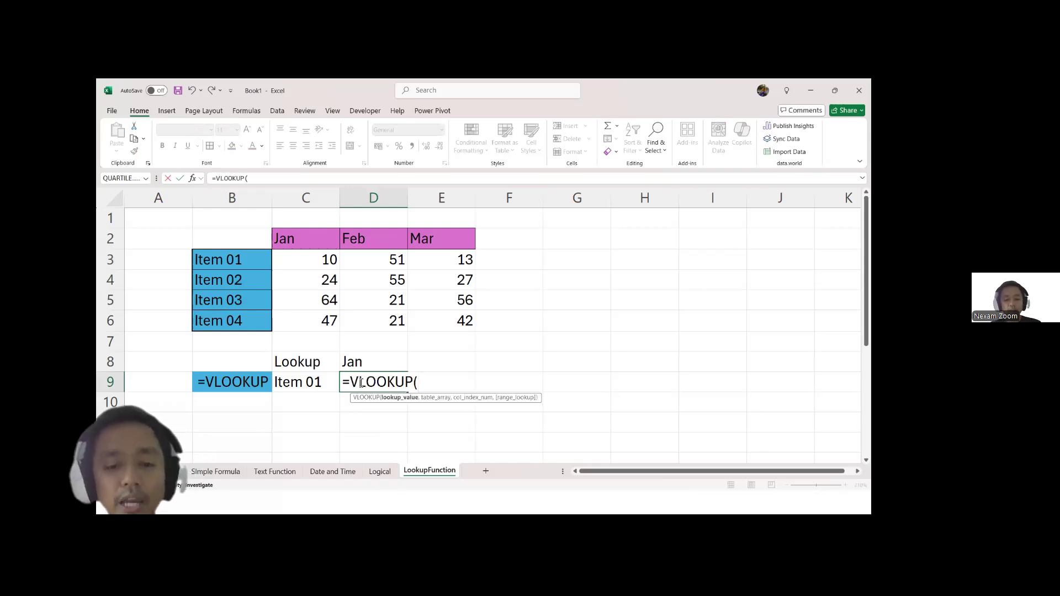
left_click(291, 384)
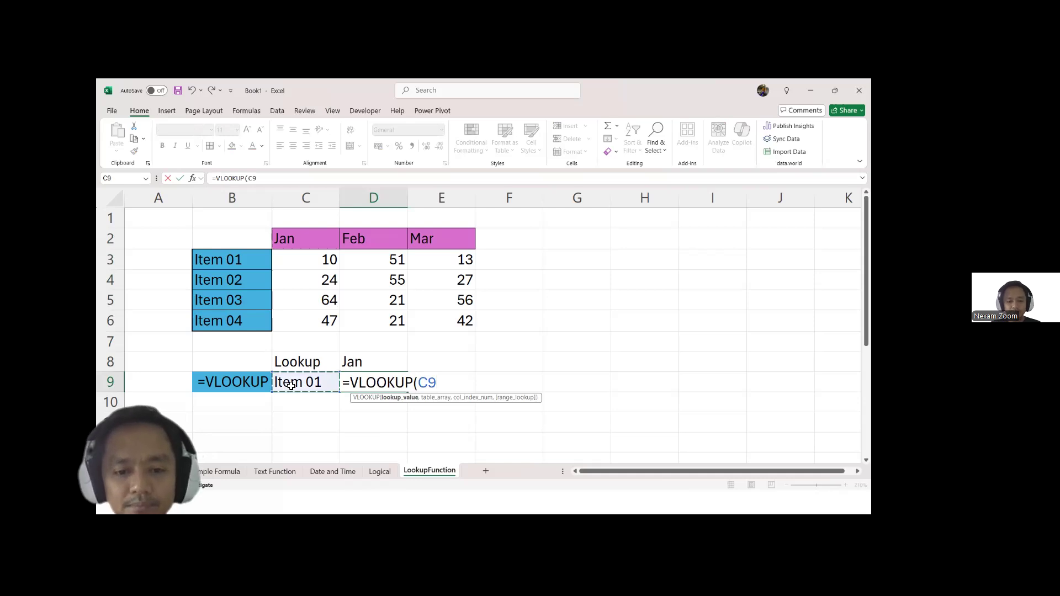
type(",")
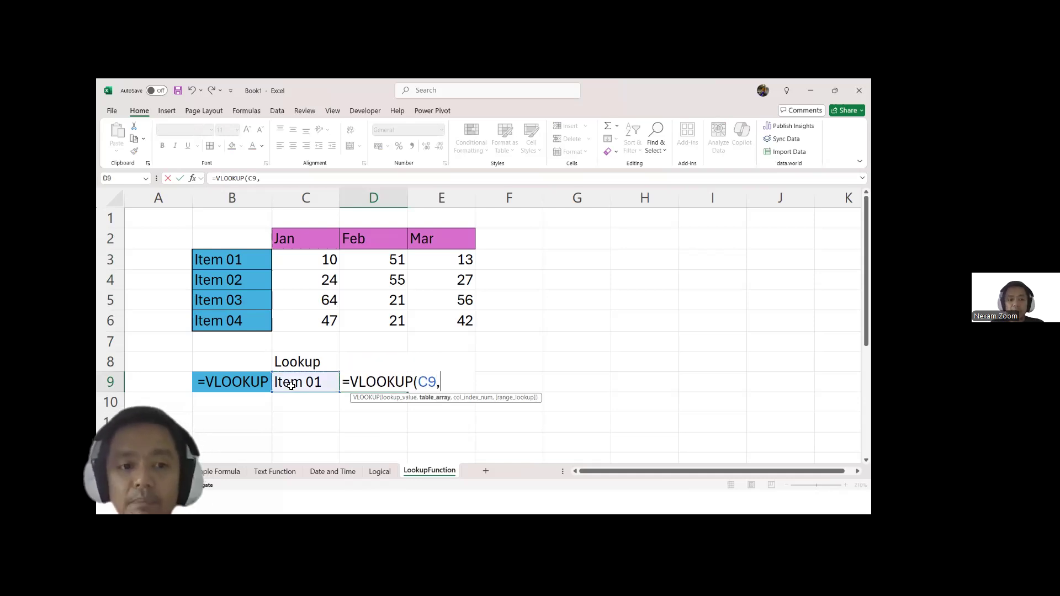
left_click(235, 264)
mouse_move(236, 264)
left_mouse_down()
mouse_move(241, 316)
mouse_move(450, 303)
mouse_move(448, 321)
mouse_move(276, 288)
mouse_move(240, 266)
left_mouse_up()
left_click(447, 321)
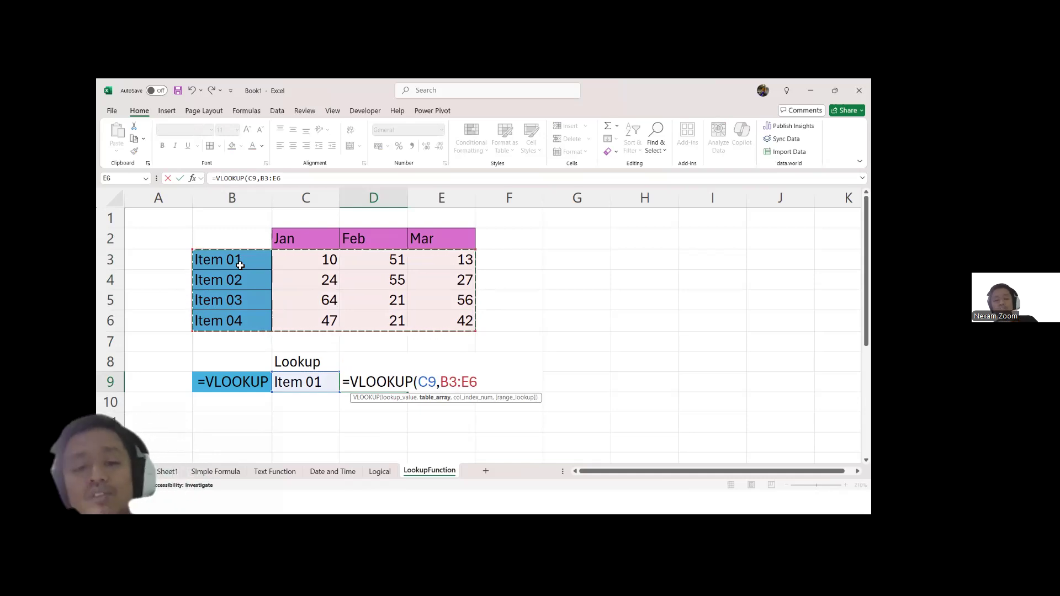
Step: Complete the VLOOKUP formula in D9 with column index 2 and FALSE for an exact match
type(",")
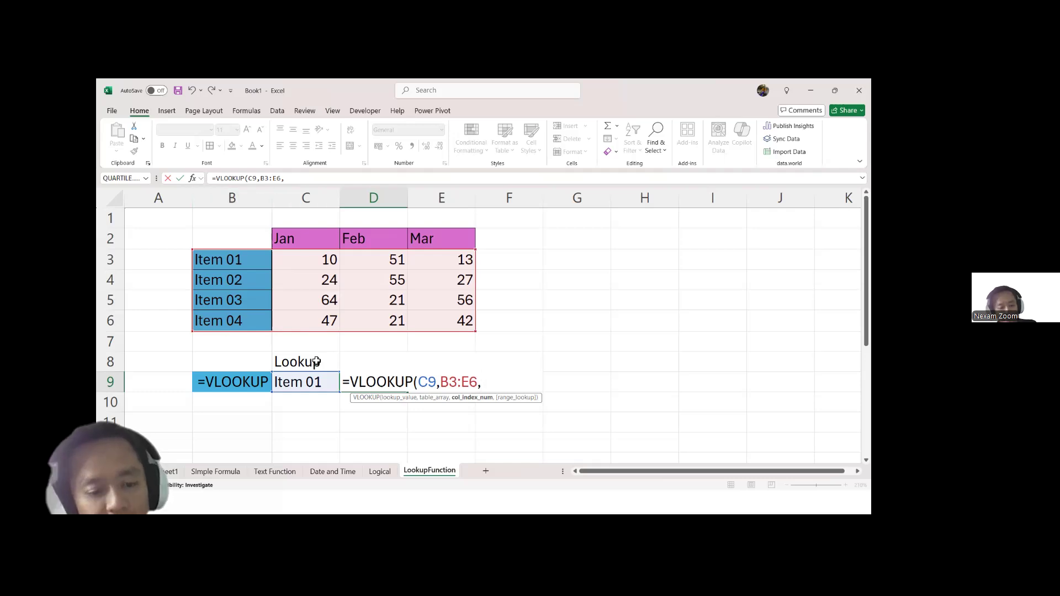
type(",")
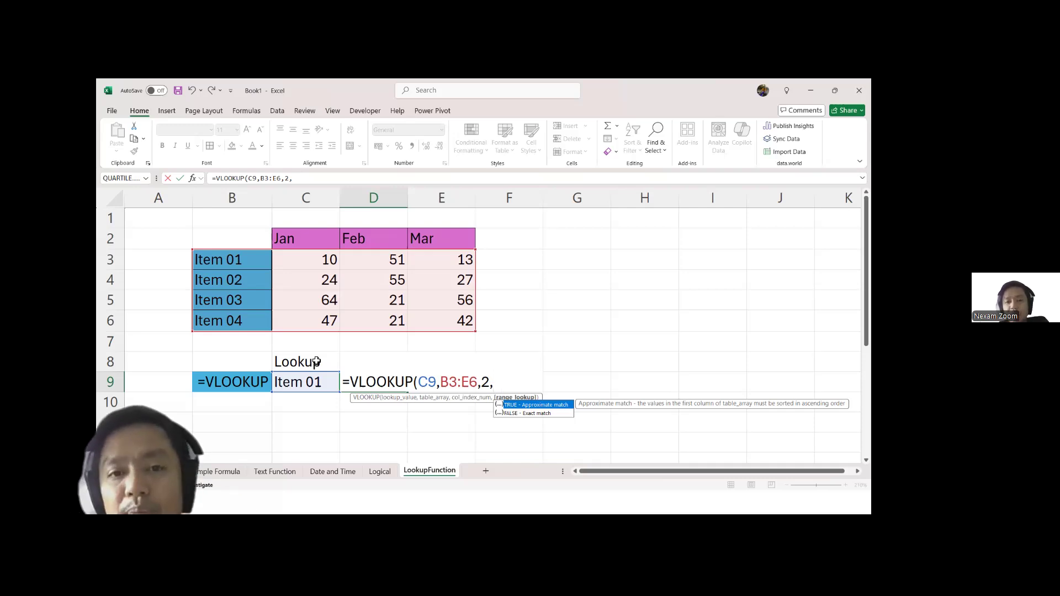
key("Down")
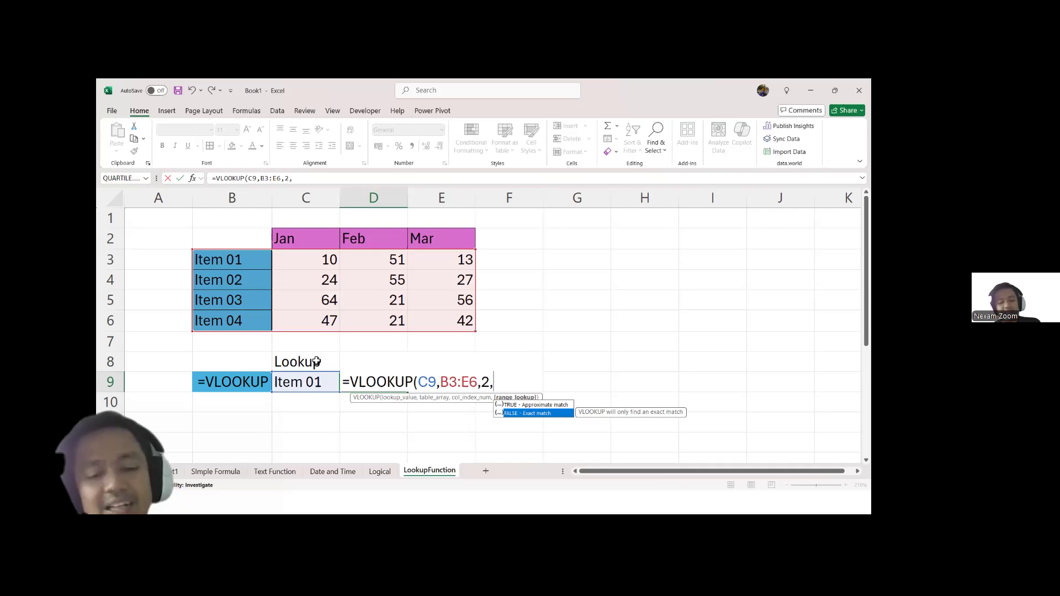
key("Tab")
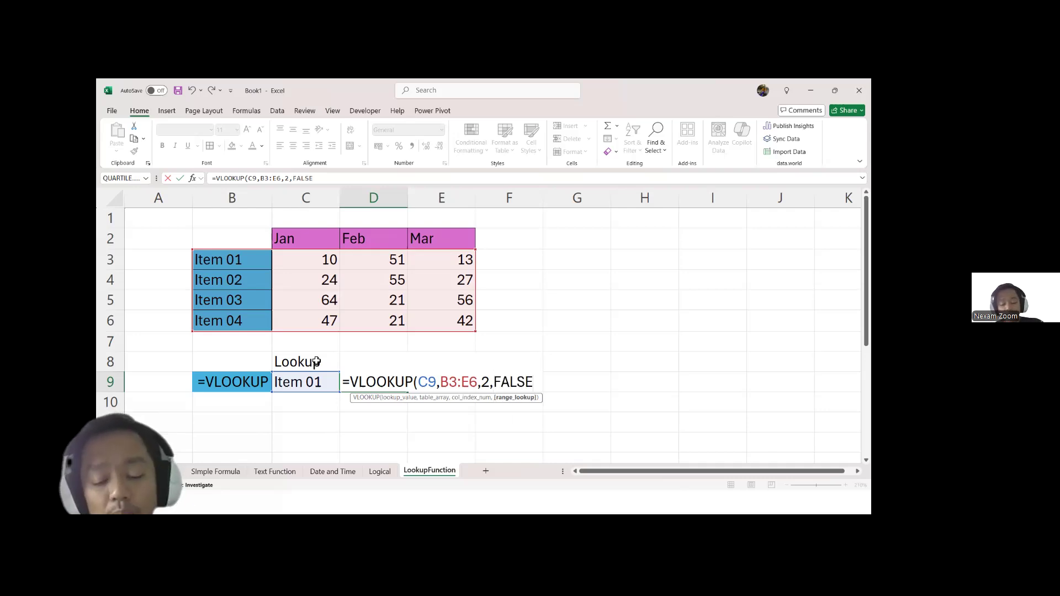
key("BackSpace")
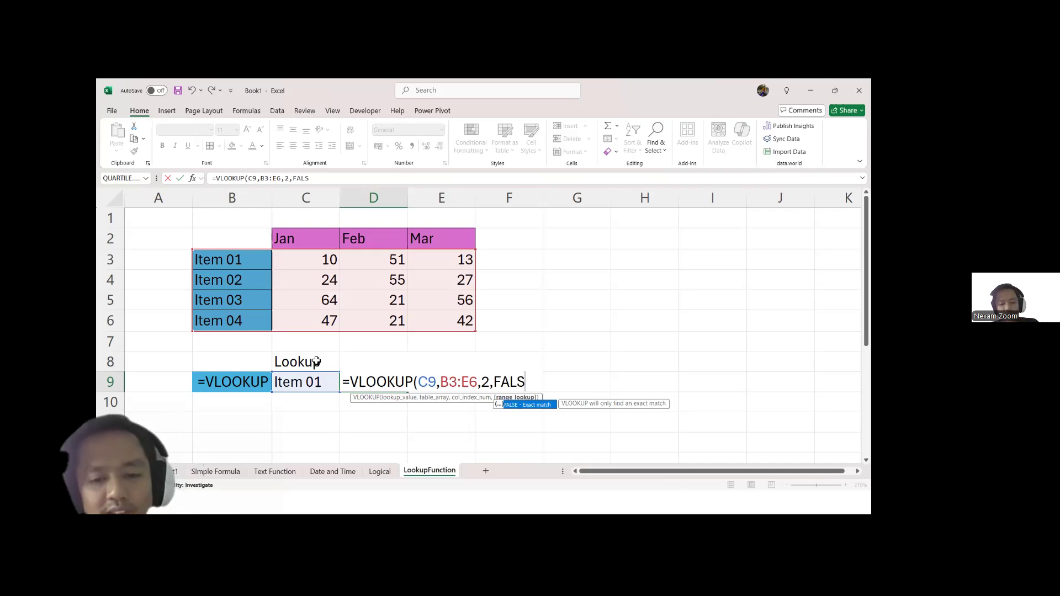
type("E")
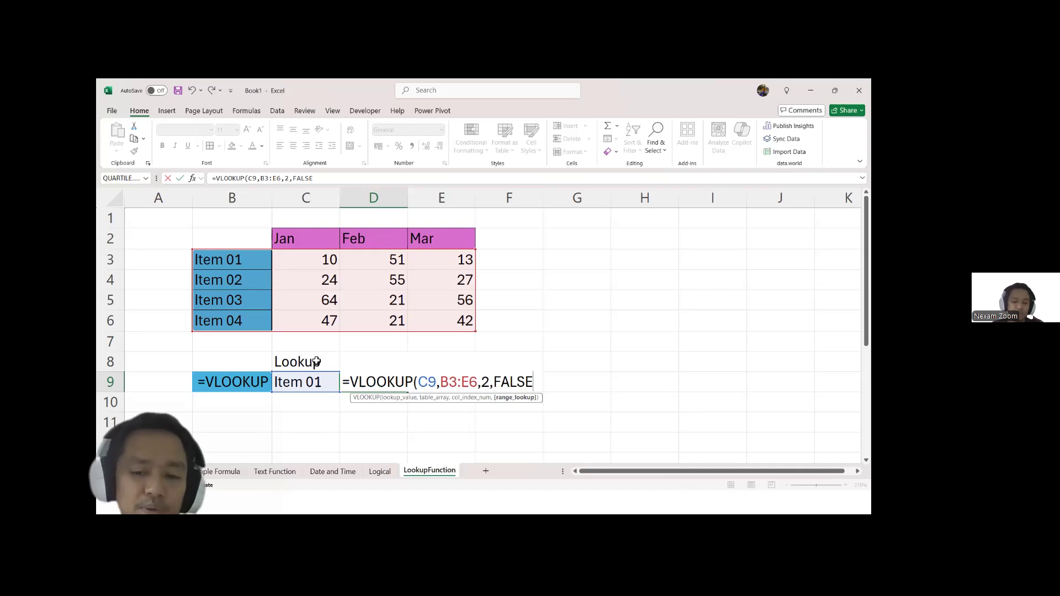
key("Return")
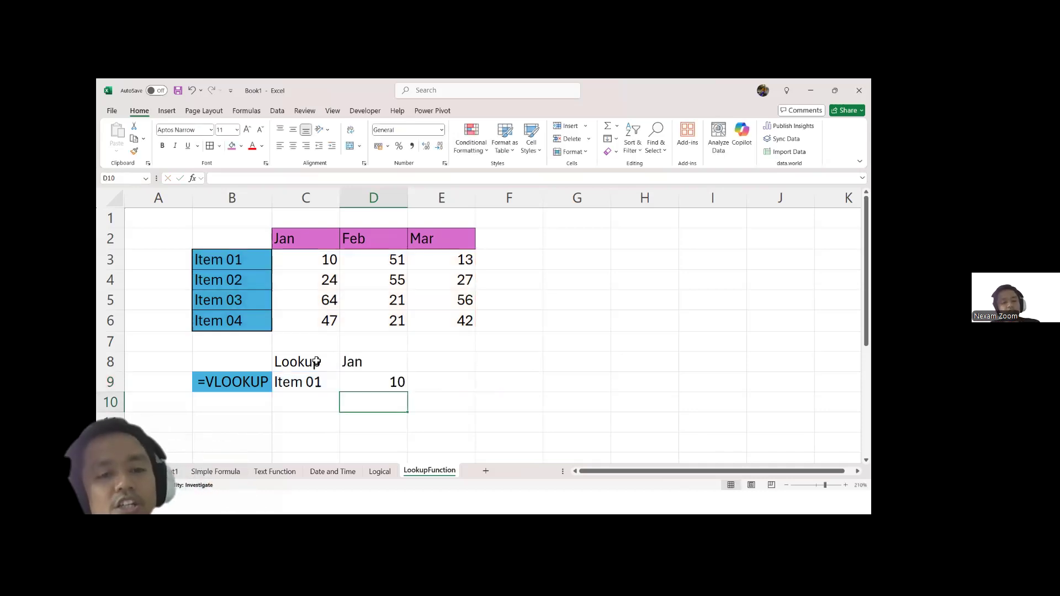
Step: Test the VLOOKUP by changing the lookup value in C9 to Item 04 and to Item 05
double_click(326, 386)
key("BackSpace")
type("4")
key("Return")
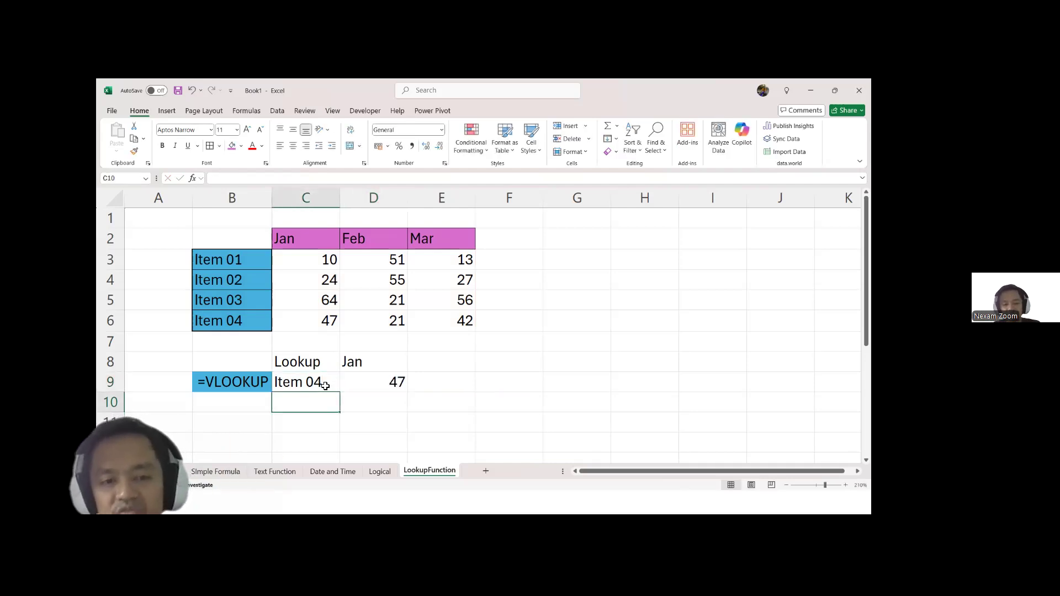
double_click(326, 387)
key("BackSpace")
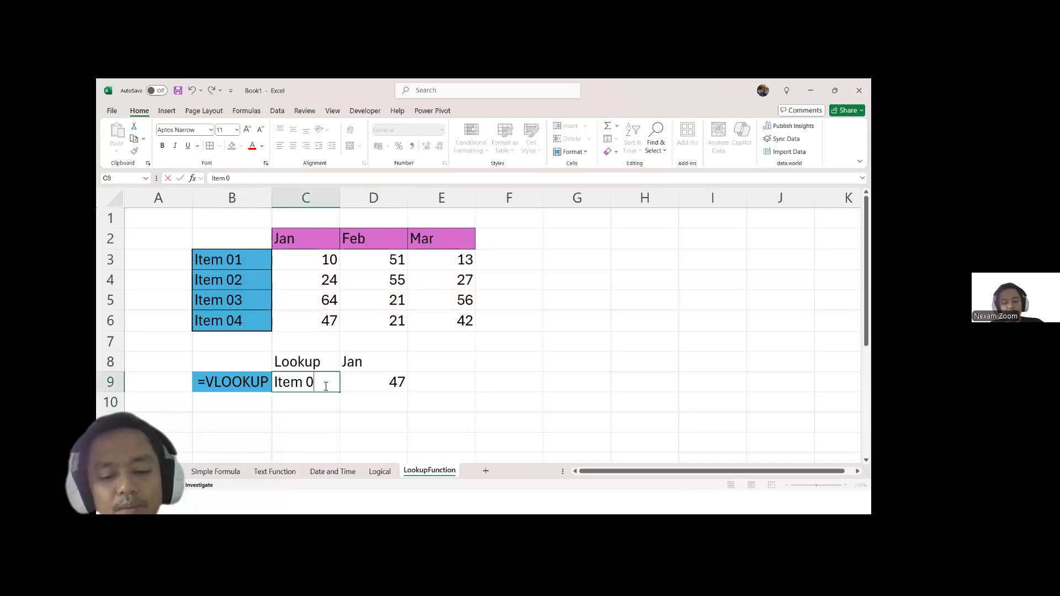
type("5")
key("Return")
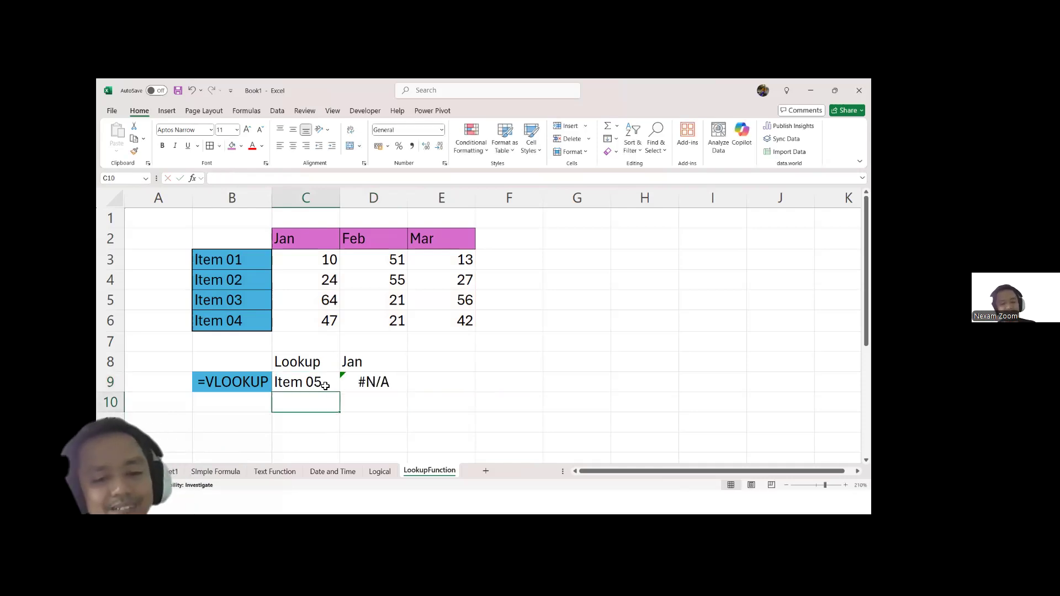
Step: Set the lookup value in C9 to Item 02
double_click(325, 387)
key("BackSpace")
type("2")
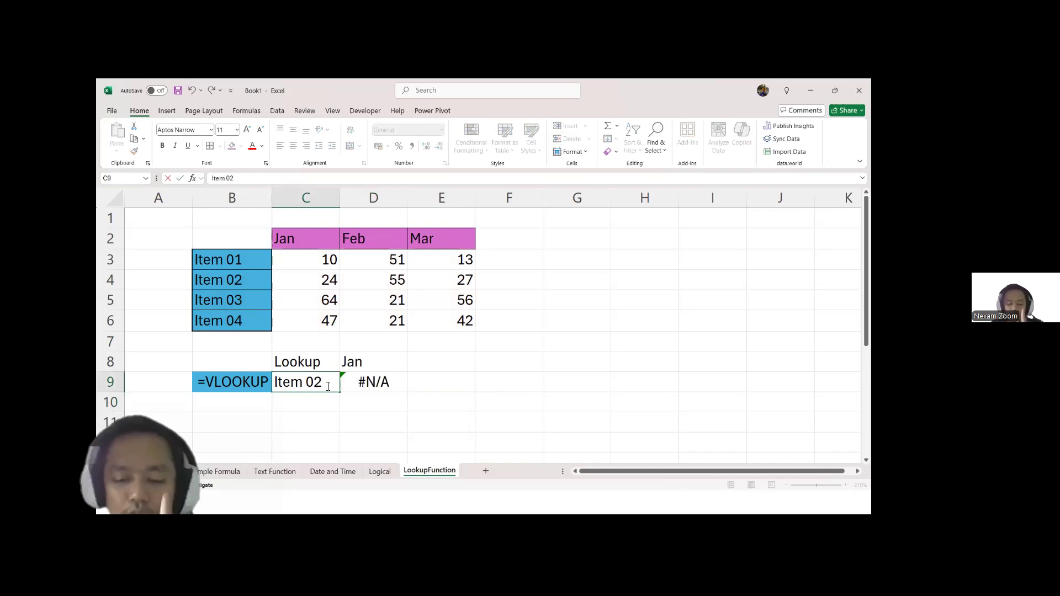
key("Return")
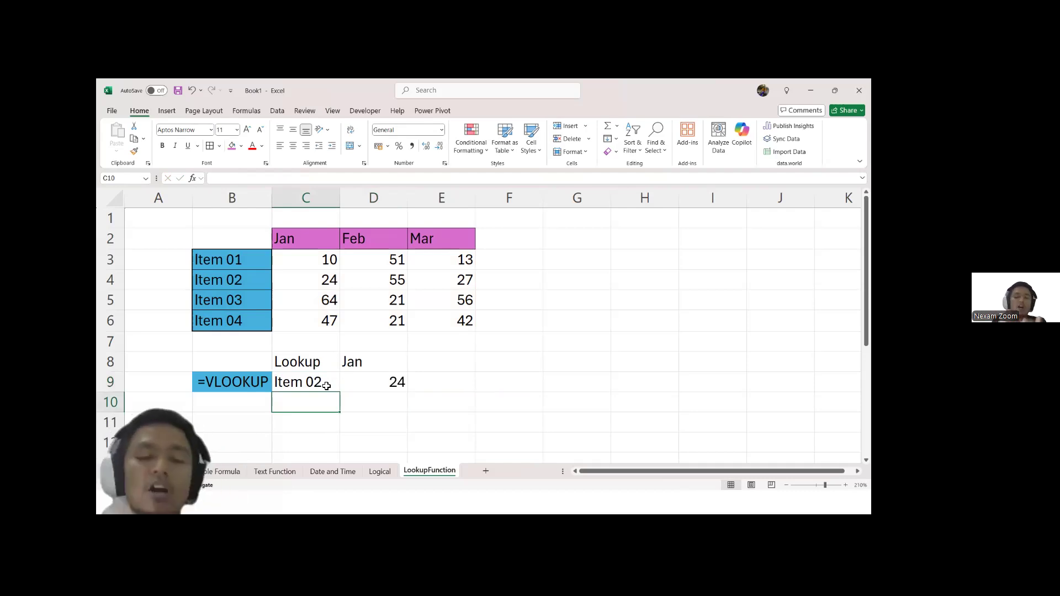
Step: Change the heading in D8 to Feb and set the column index of the VLOOKUP formula in D9 to 3
left_click(379, 367)
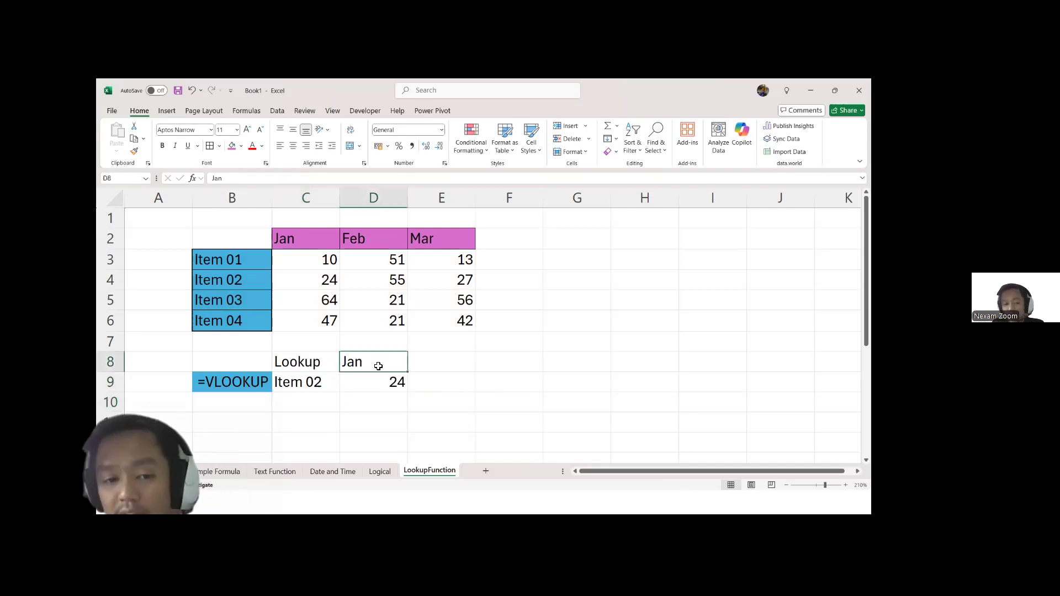
type("Feb")
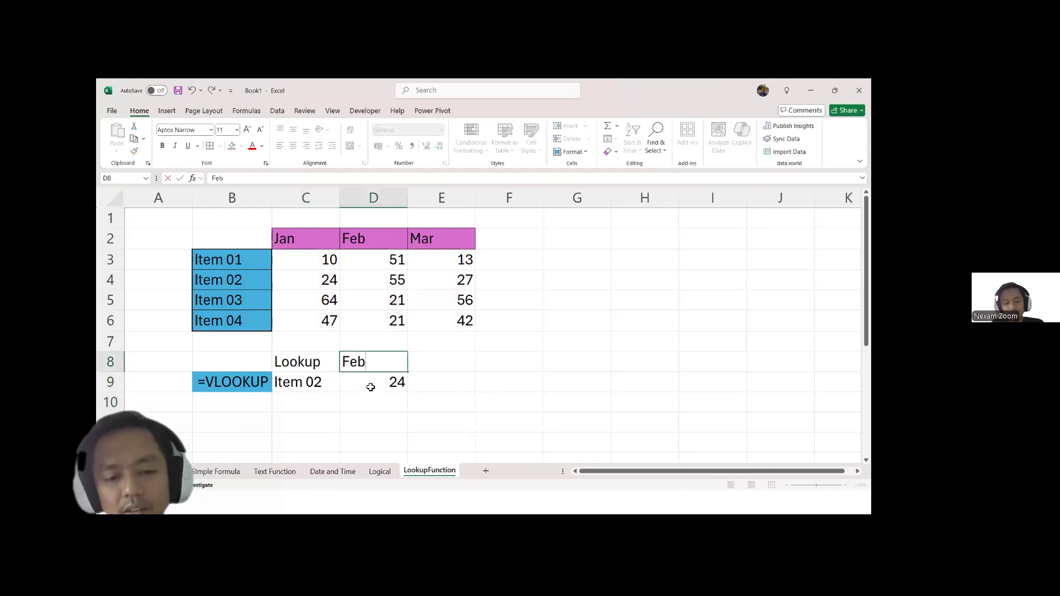
key("Escape")
double_click(372, 385)
left_click(484, 385)
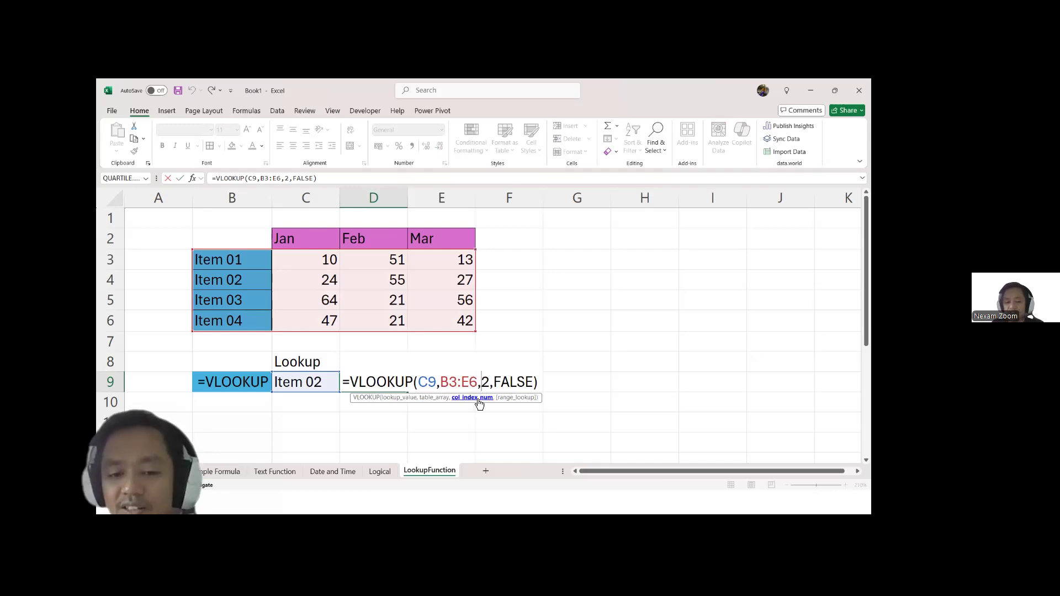
left_click(480, 398)
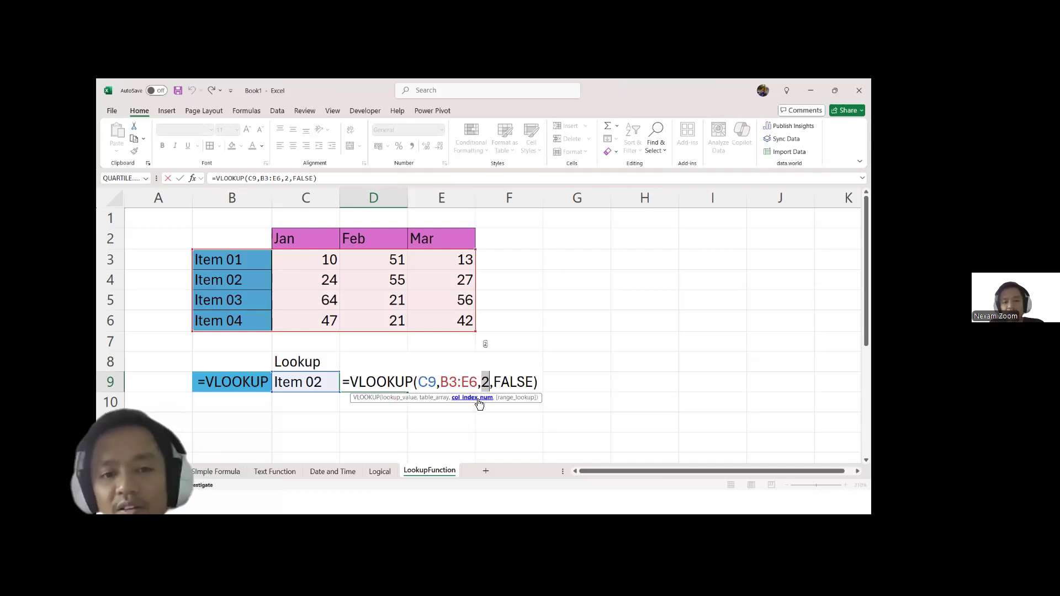
type("3")
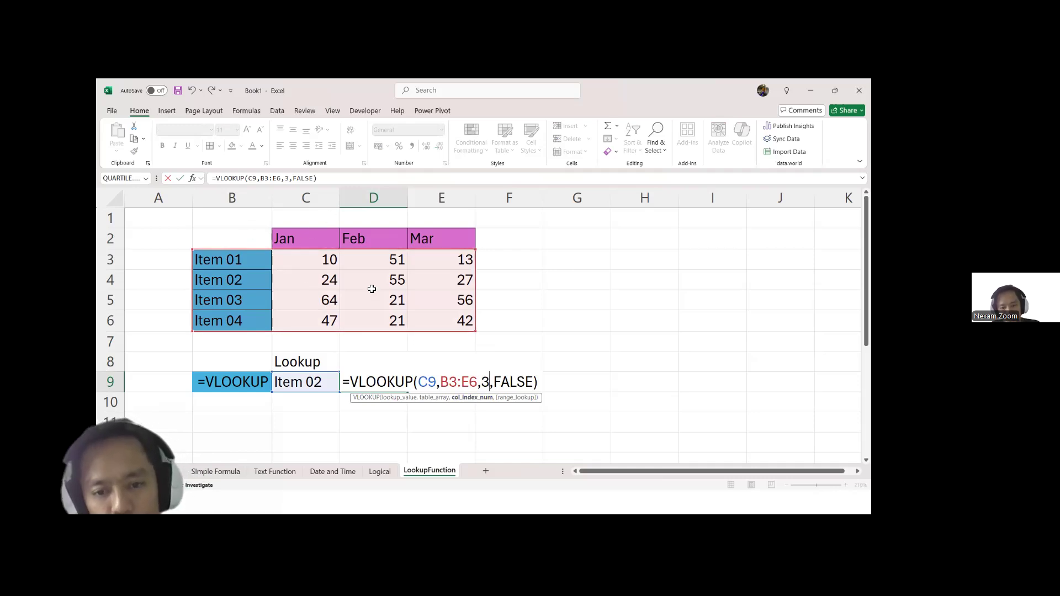
key("Return")
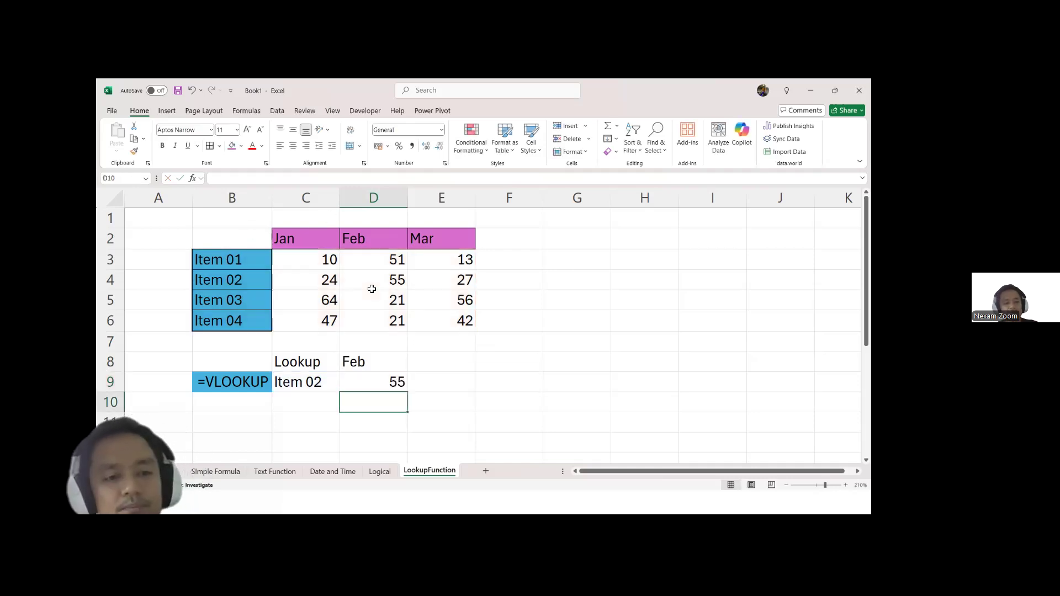
Step: Enter the text label =HLOOKUP in B11 with a leading space and give the cell a pink fill
left_click(249, 419)
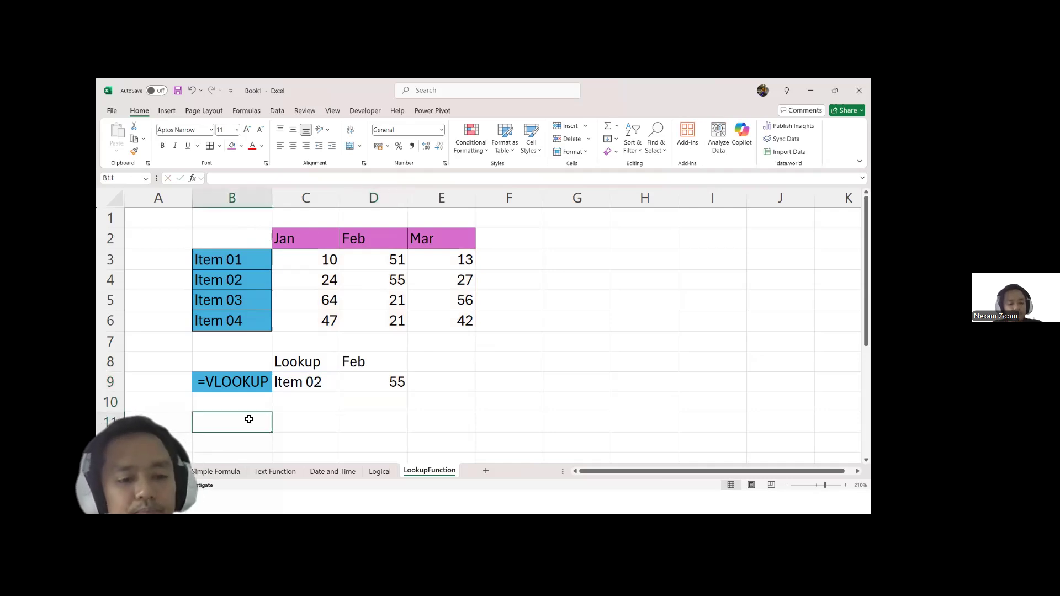
type("=")
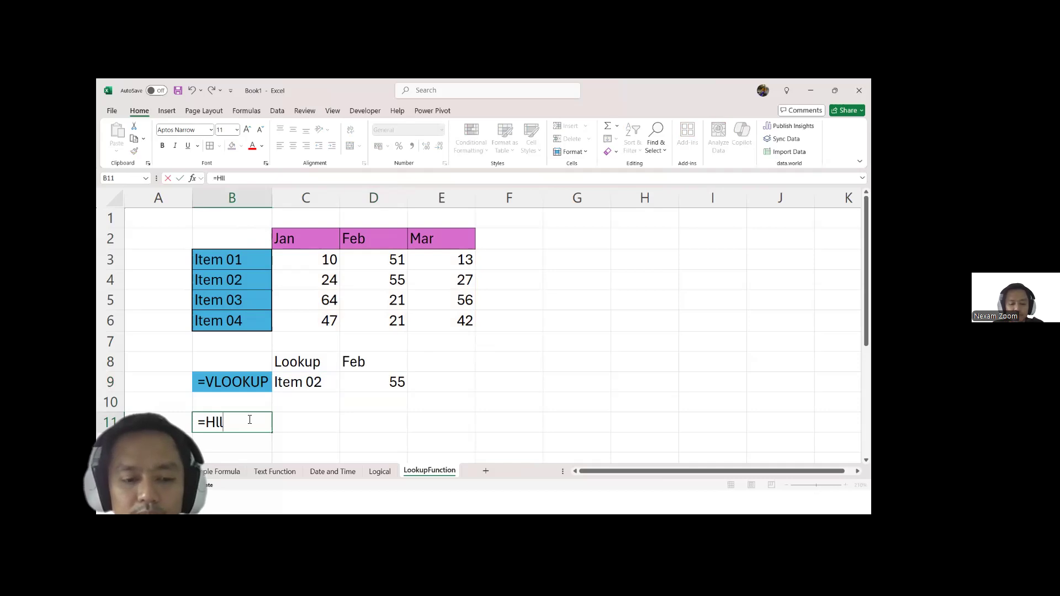
type("HLOOKUP")
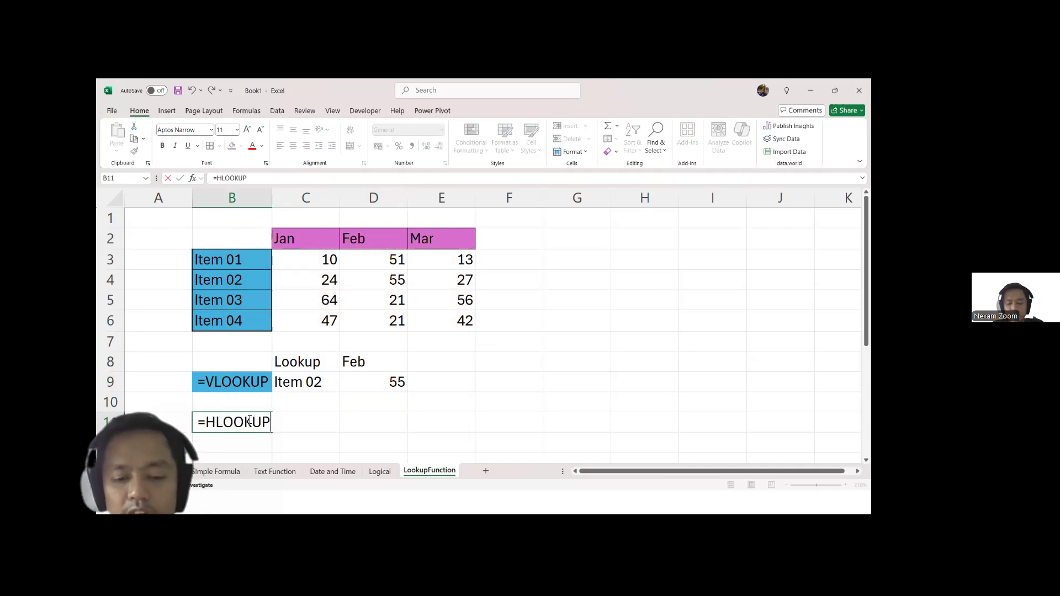
left_click(313, 437)
left_click(268, 422)
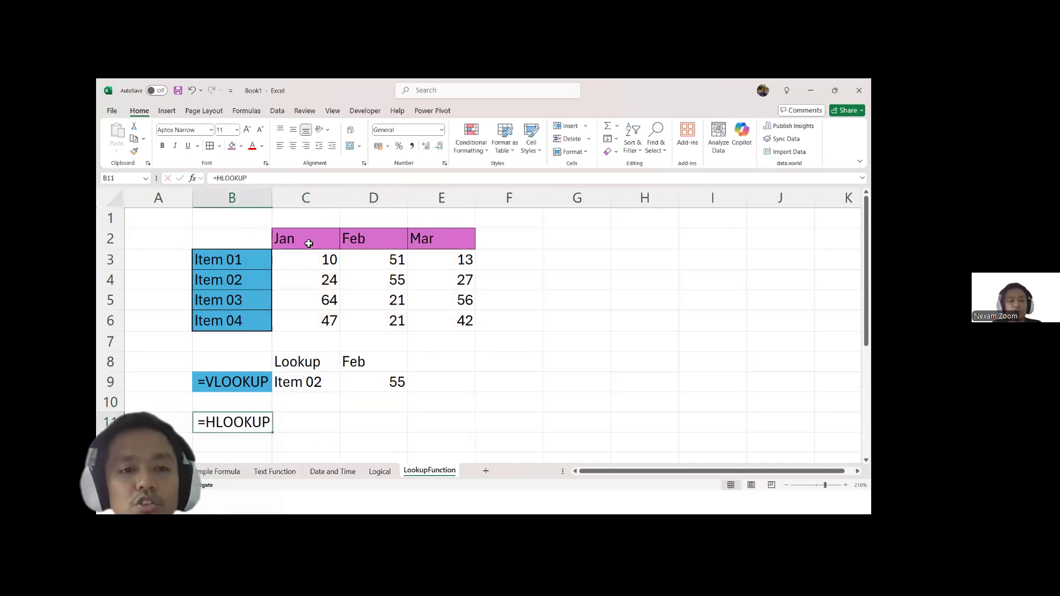
left_click(232, 146)
Step: Enter the lookup value Jan in C11 and copy the Lookup heading from C8 to C10
left_click(314, 425)
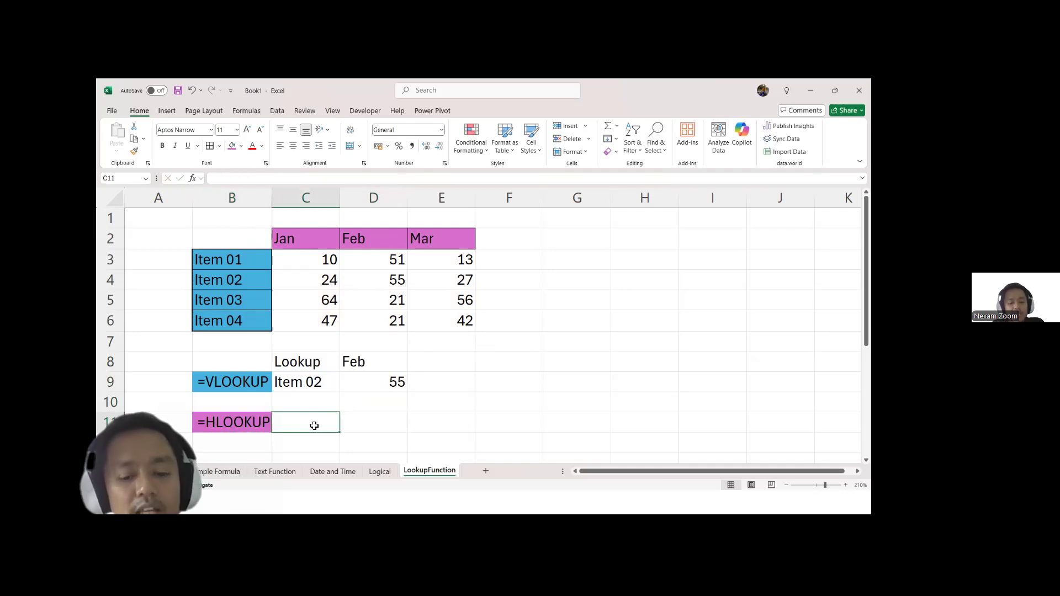
type("Jan")
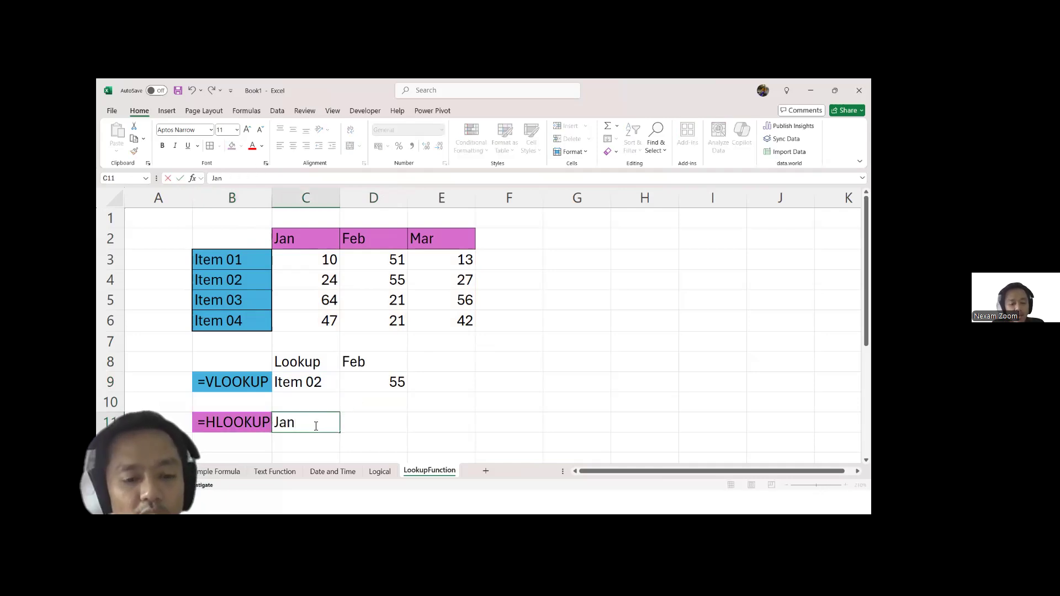
left_click(307, 365)
key("ctrl+c")
left_click(318, 402)
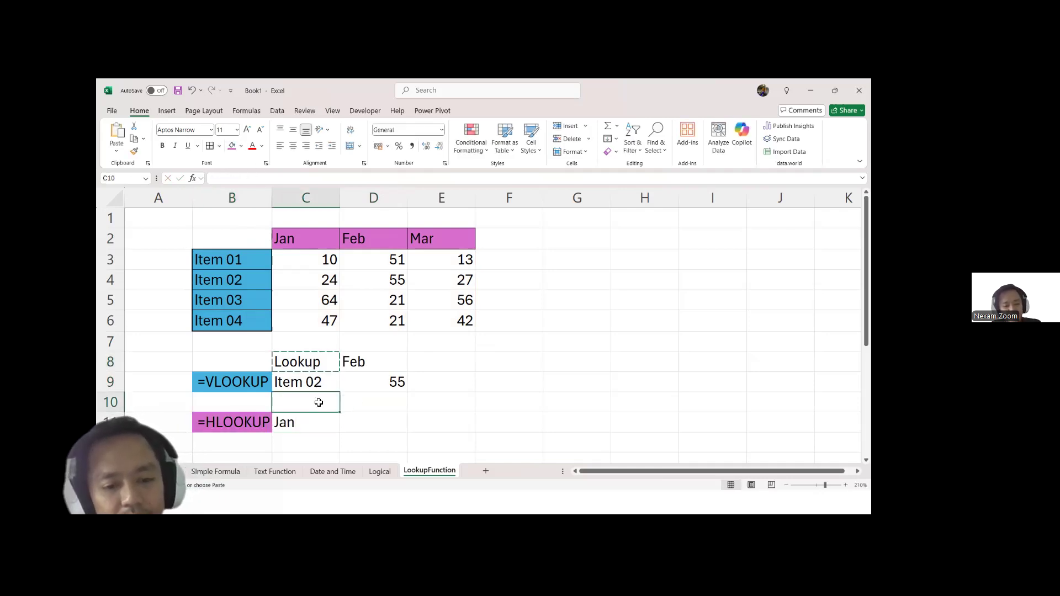
key("ctrl+v")
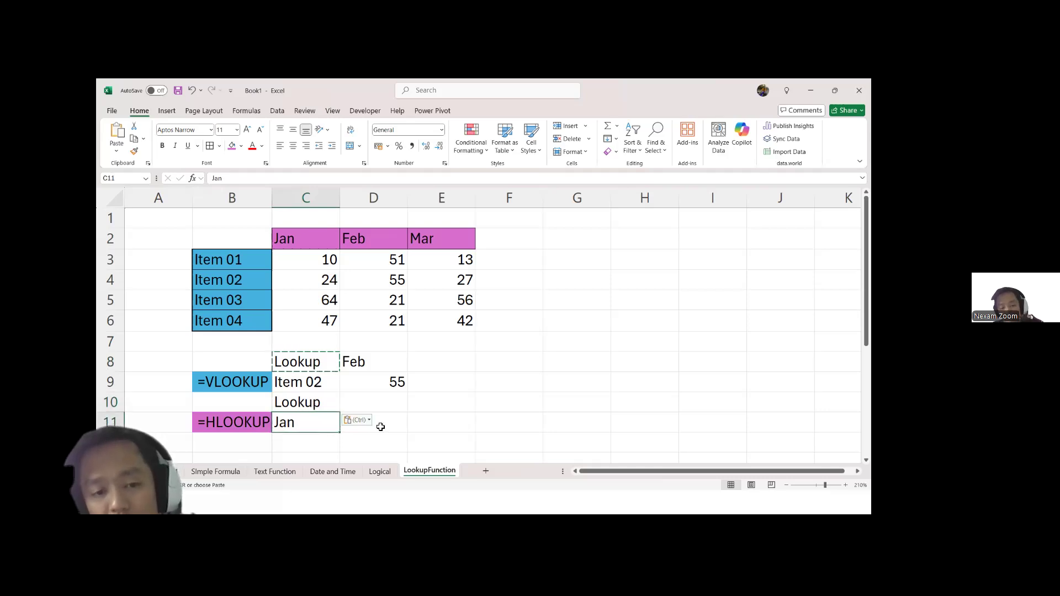
Step: Insert a blank row above row 10 to separate the VLOOKUP and HLOOKUP examples
left_click(390, 429)
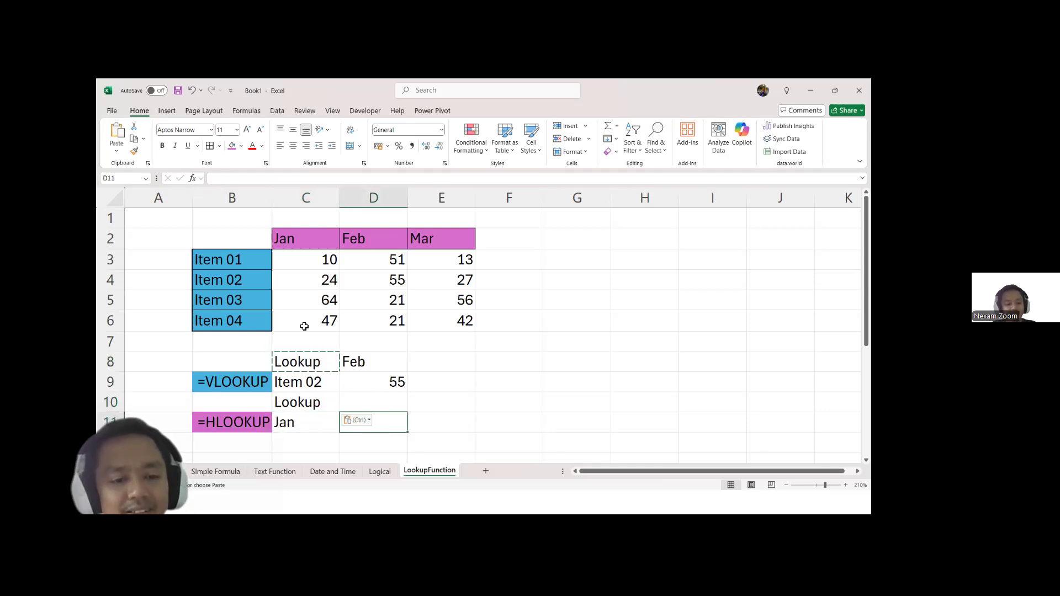
left_click(111, 408)
key("ctrl+shift+plus")
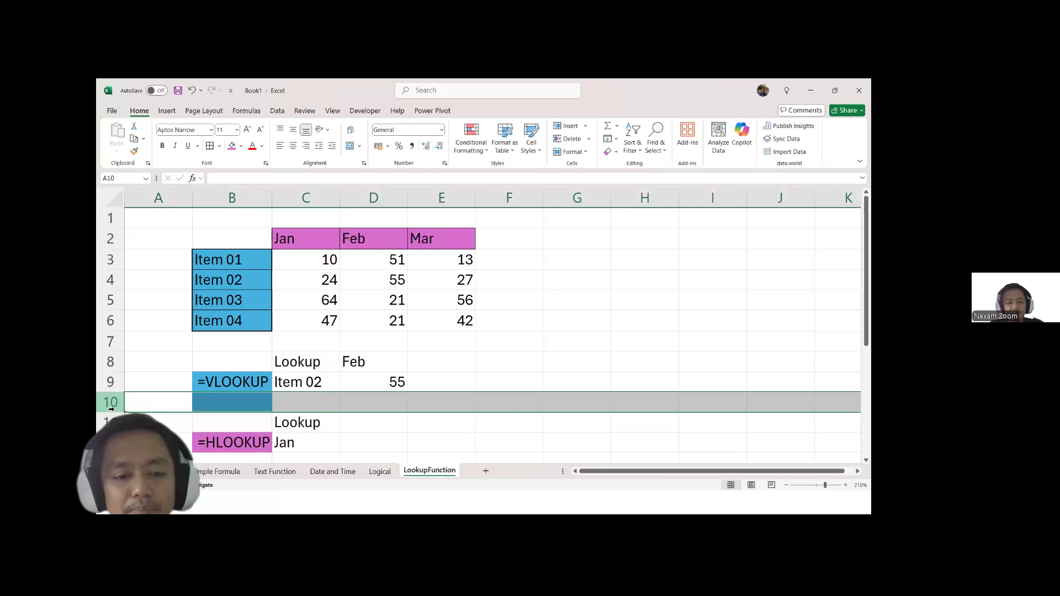
Step: Copy the Item 01 label from B3 to D11 as the heading for the HLOOKUP result
left_click(245, 261)
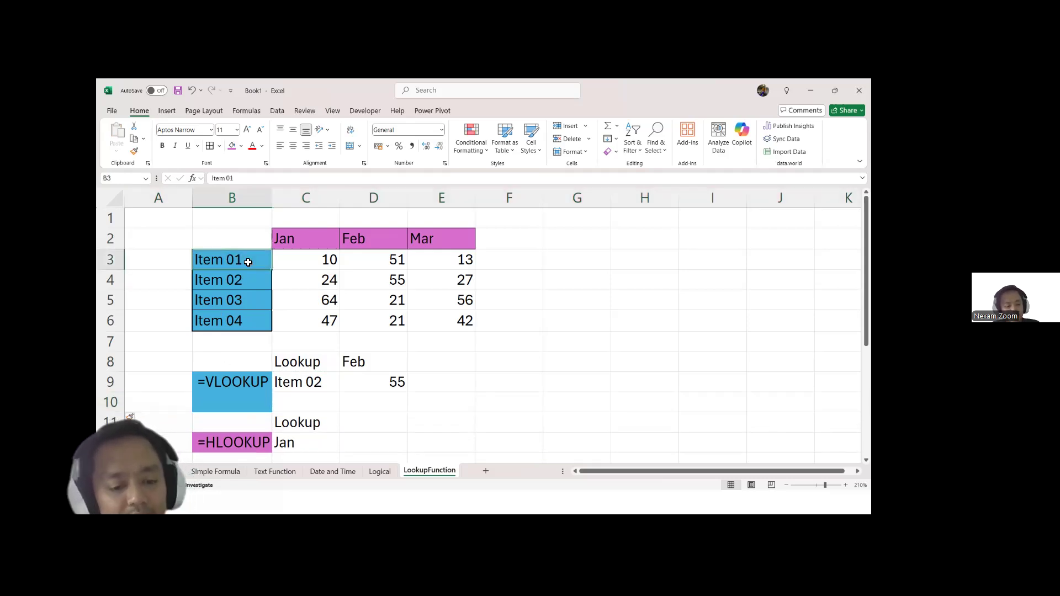
key("ctrl+c")
left_click(384, 424)
key("ctrl+v")
left_click(381, 445)
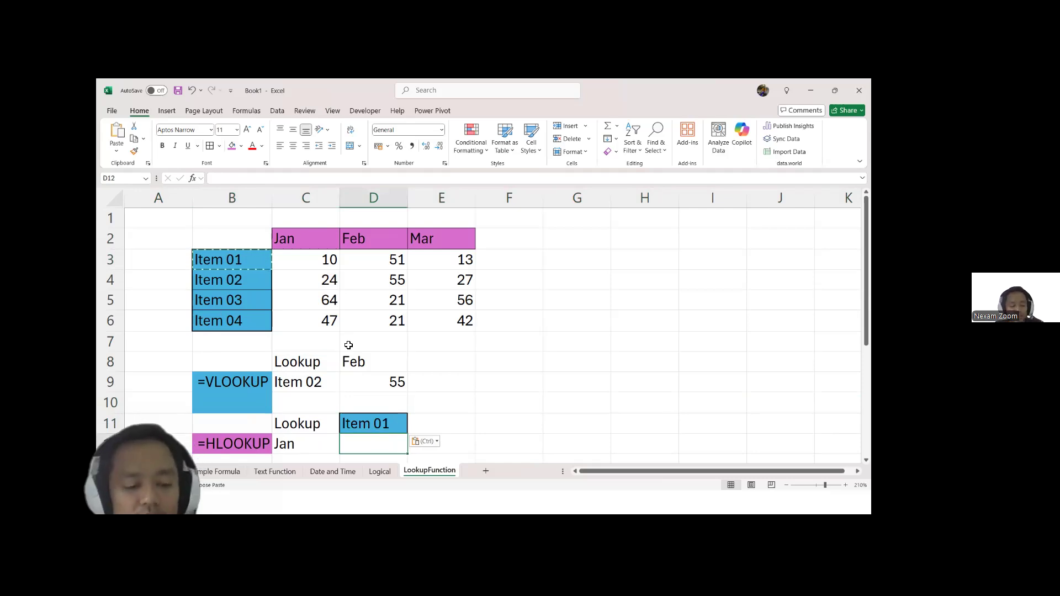
key("Escape")
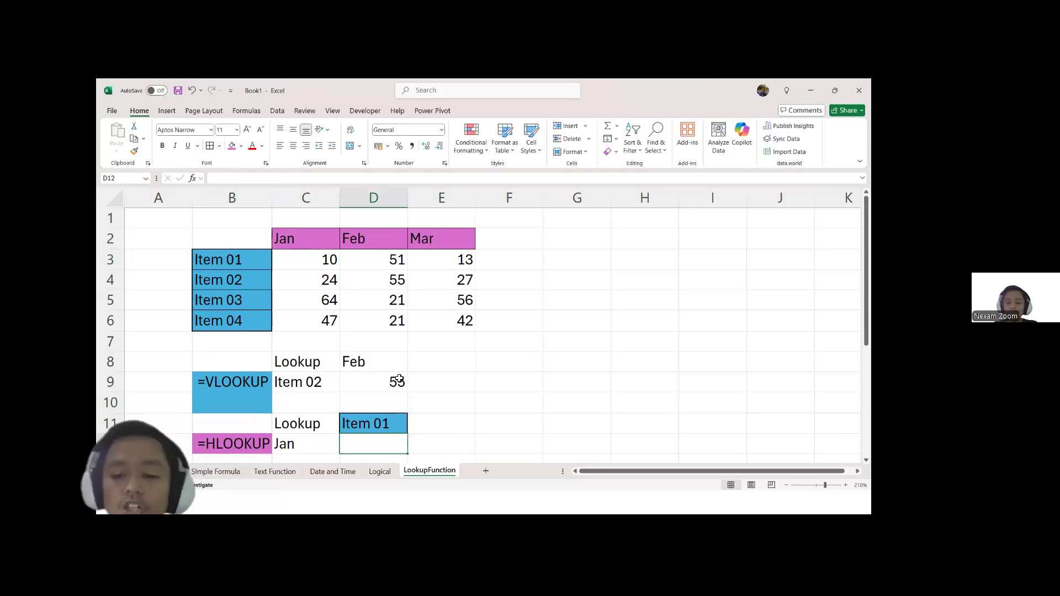
Step: Enter the formula =HLOOKUP(C12,C2:E6,2,FALSE) in D12 to find the January value of Item 01 with an exact match
type("=hl")
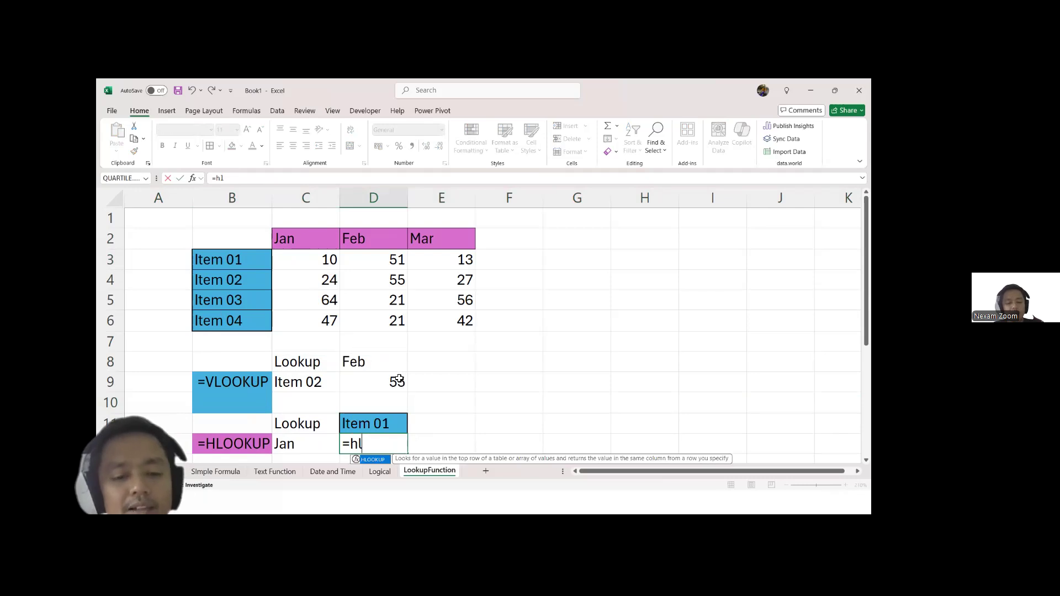
key("Tab")
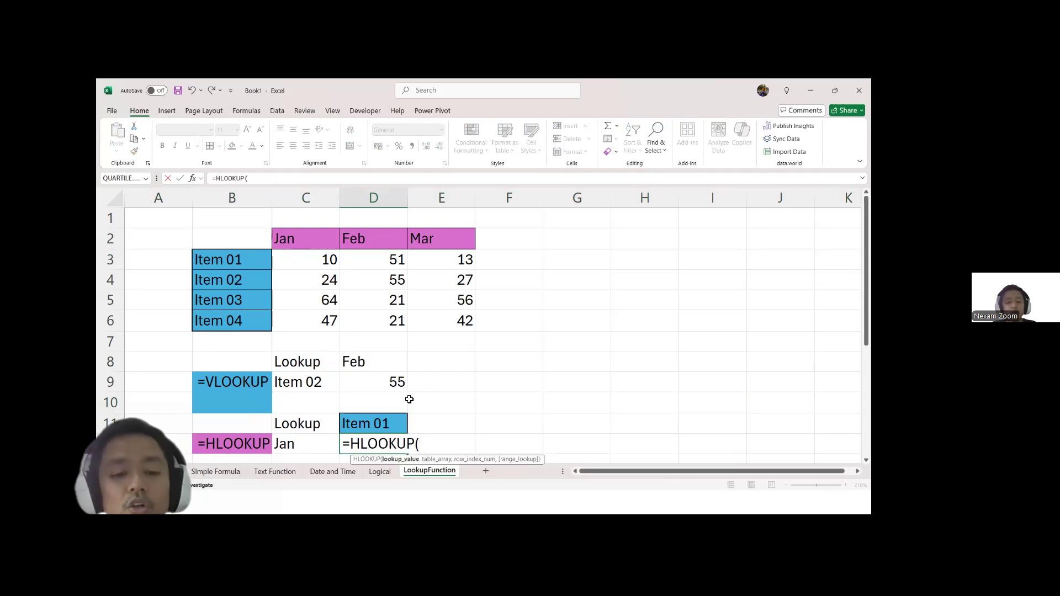
left_click(308, 446)
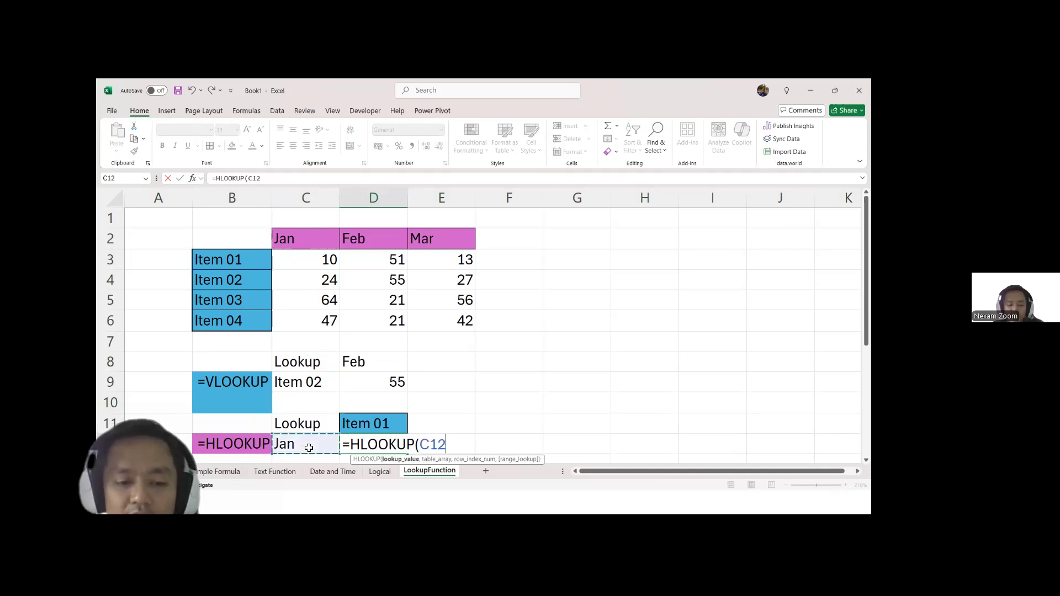
type(",")
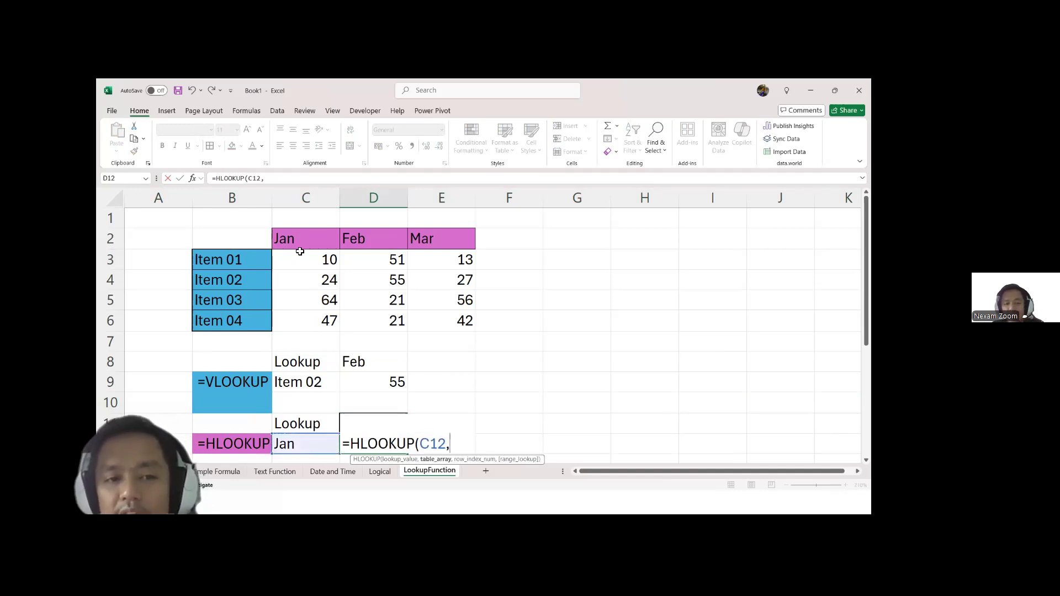
left_click_drag(287, 237, 461, 323)
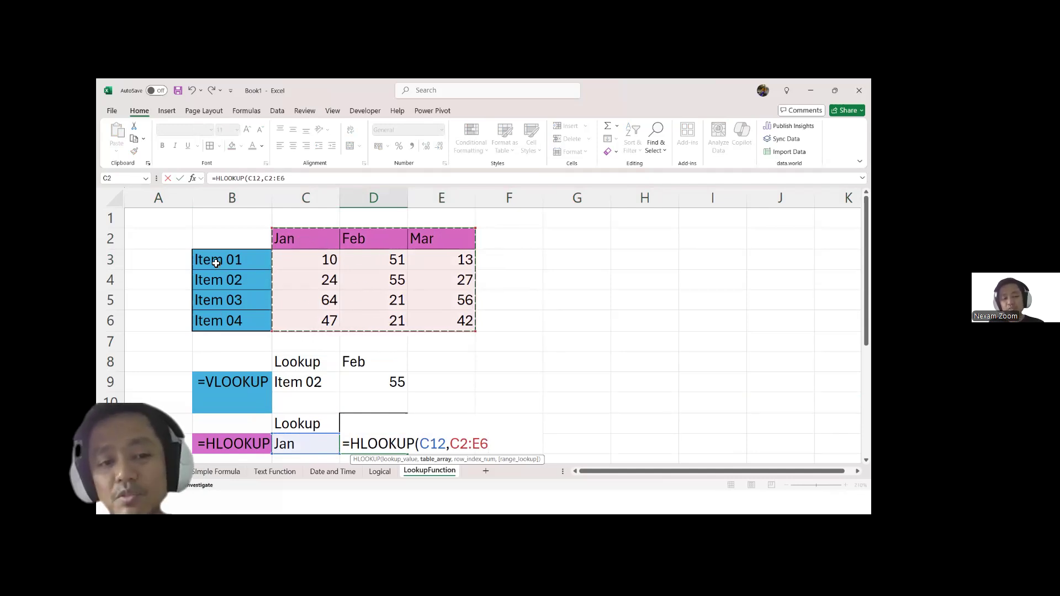
type(",")
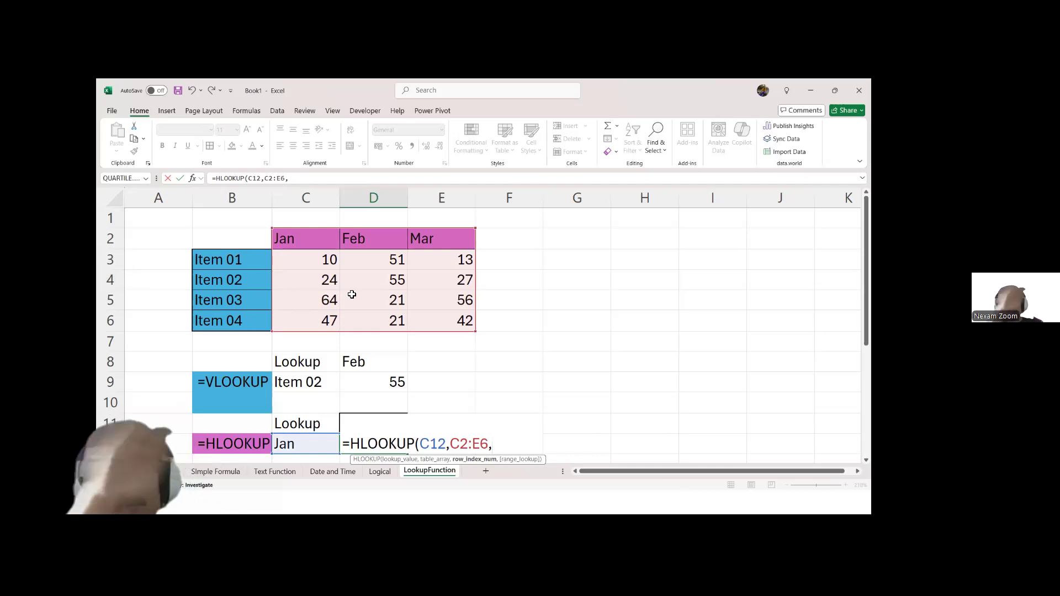
type("2")
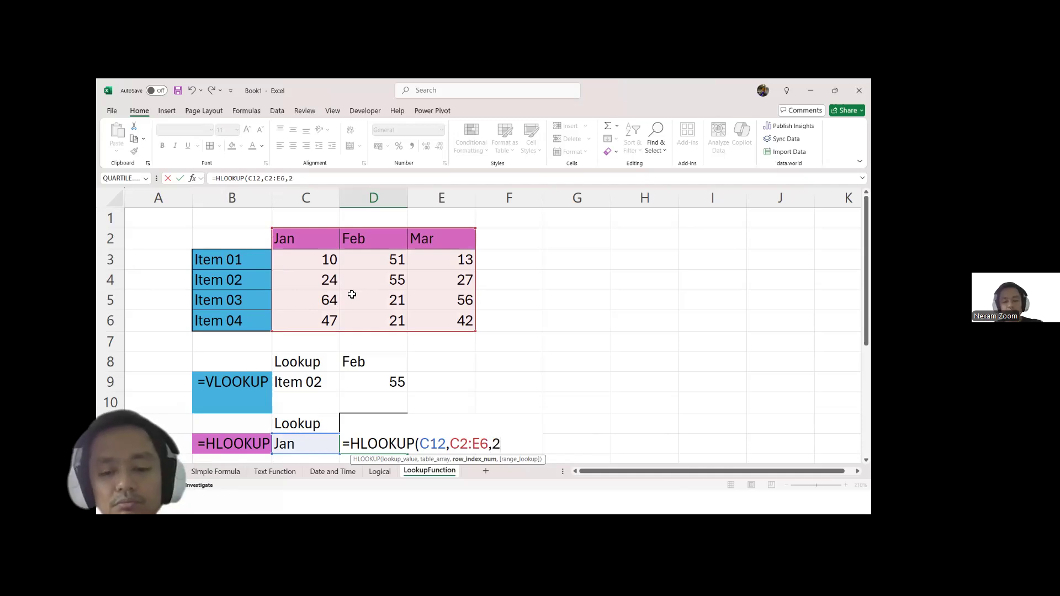
type(",")
key("Down")
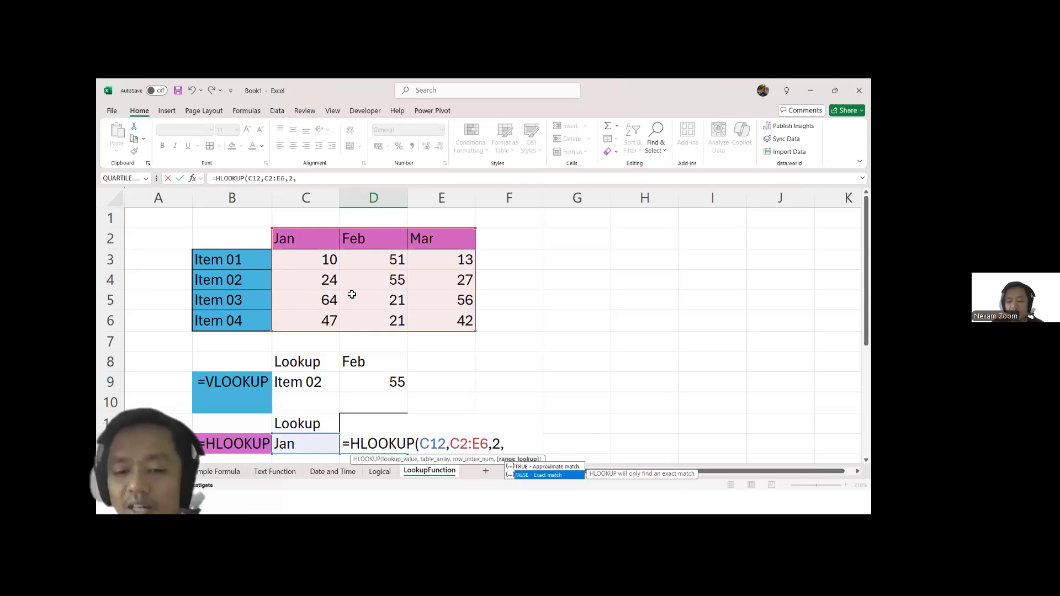
key("Tab")
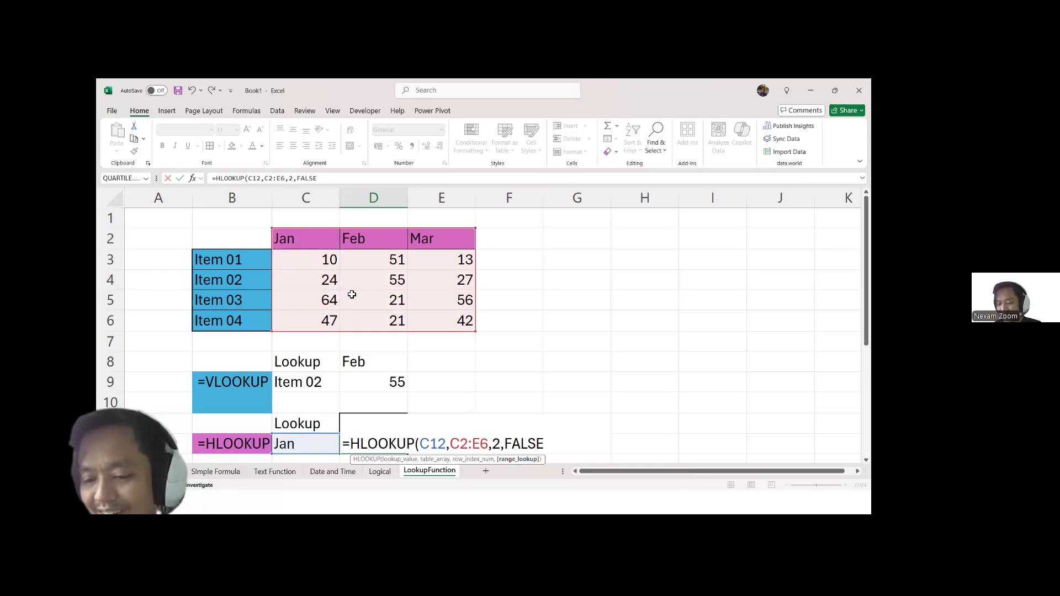
key("Return")
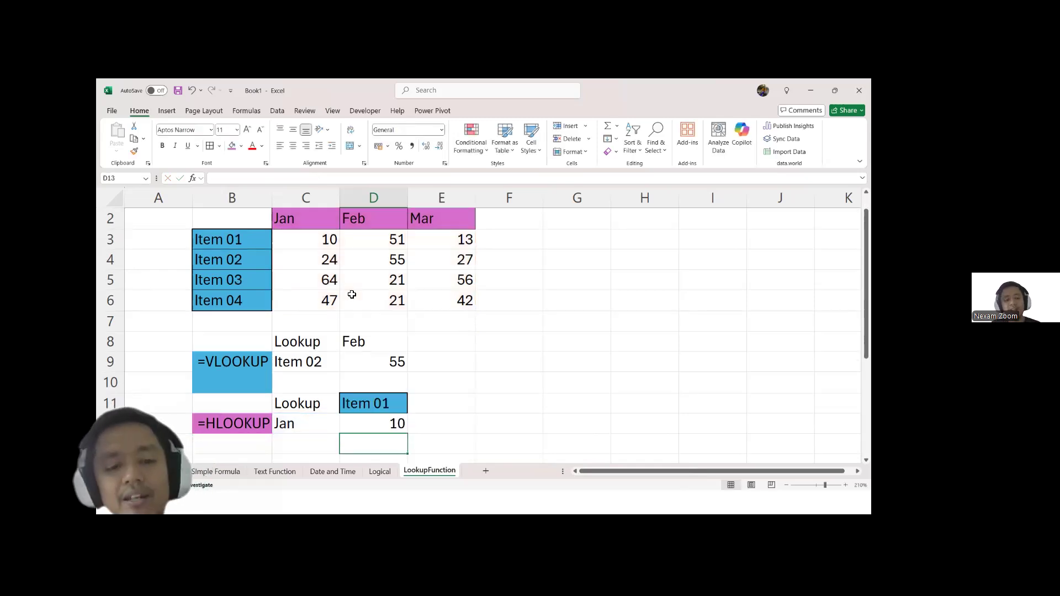
Step: Clear the fill and border formatting from the Item 01 heading in D11, keeping its text
left_click(386, 403)
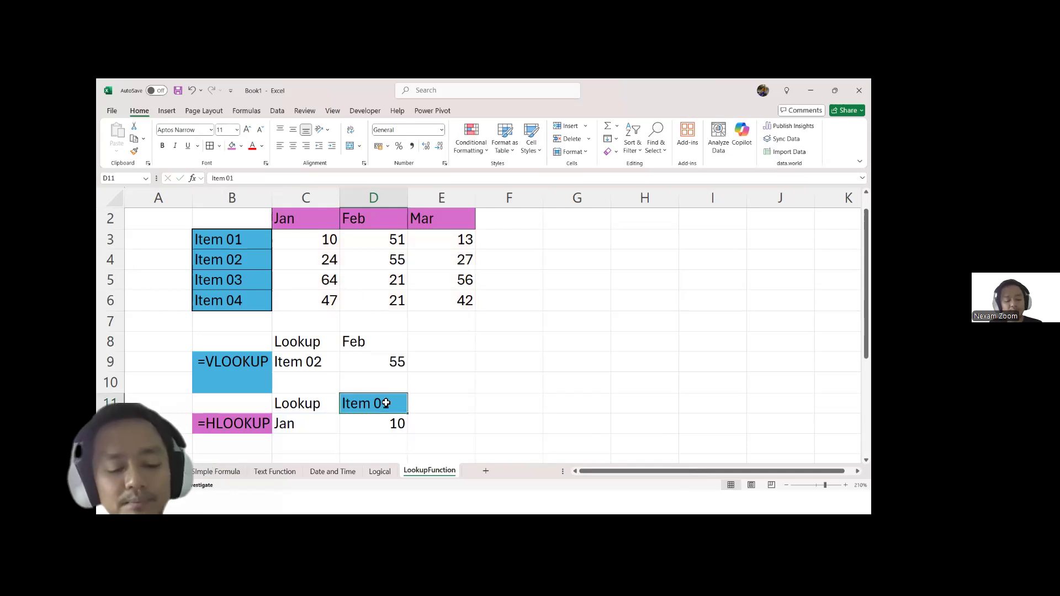
key("alt+h")
key("e")
key("f")
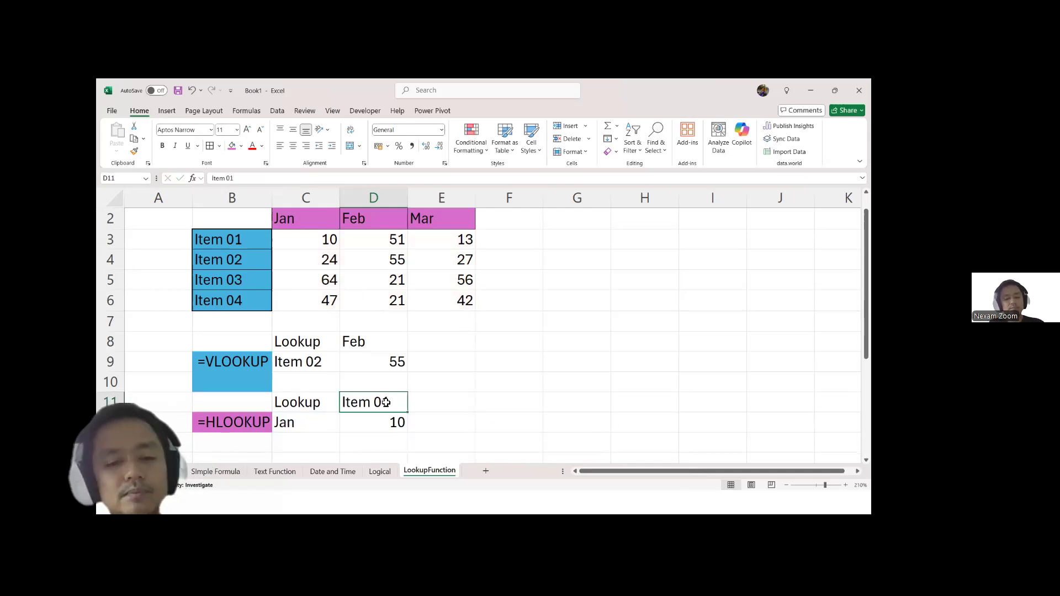
left_click(478, 431)
Step: Change the heading in D11 to Item 02
left_click(392, 408)
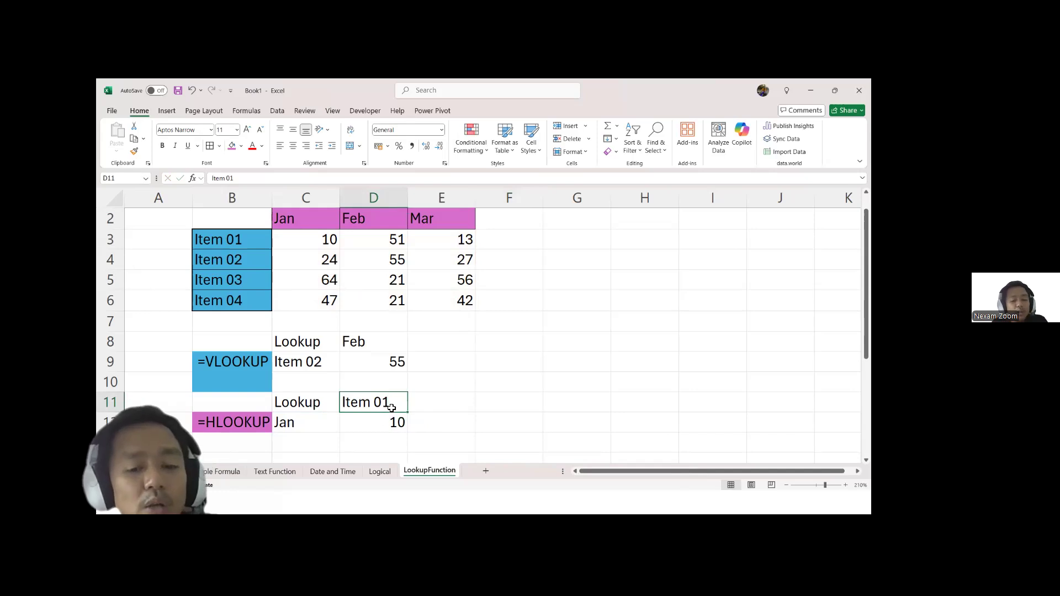
double_click(391, 408)
key("BackSpace")
type("2")
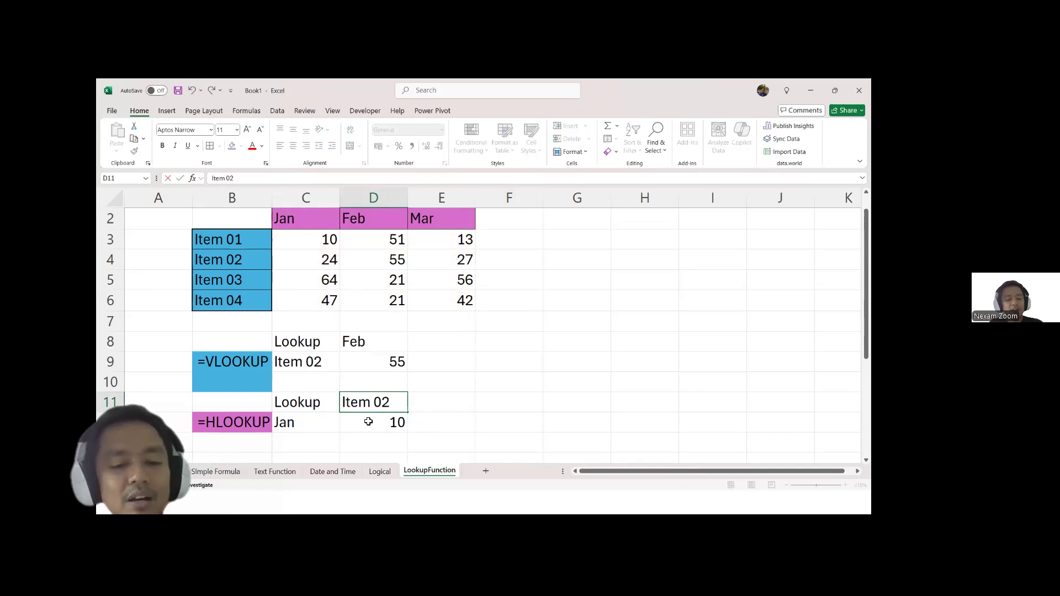
key("Delete")
Step: Set the row index of the HLOOKUP formula in D12 to 3
double_click(368, 422)
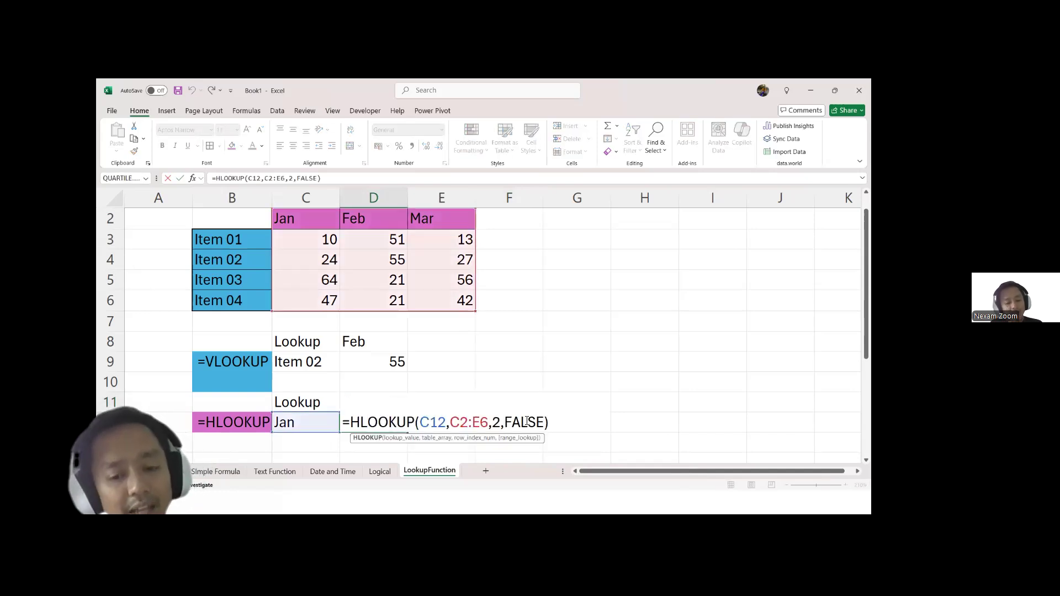
left_click(502, 424)
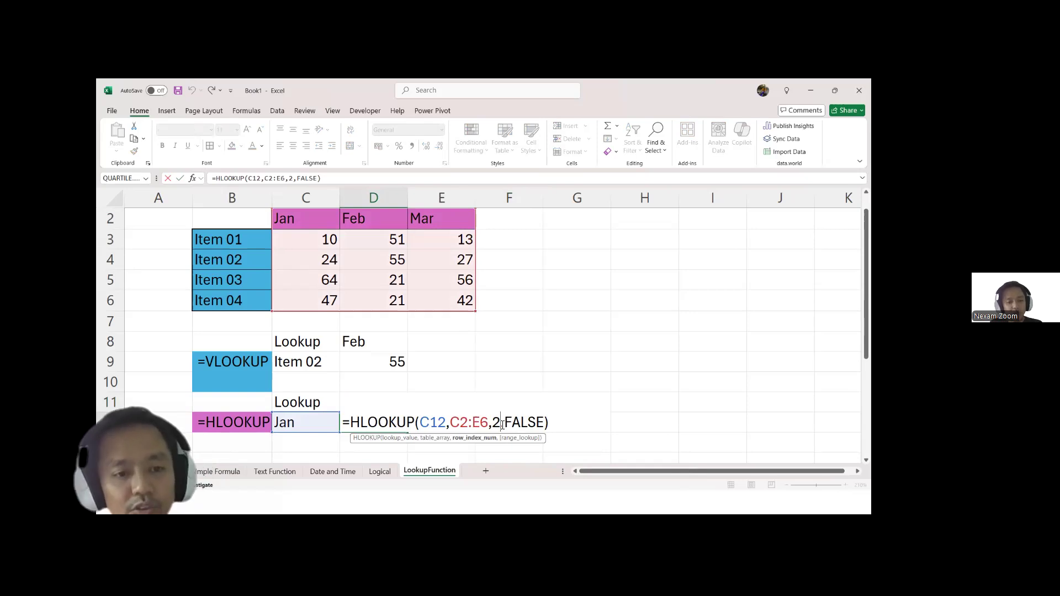
key("BackSpace")
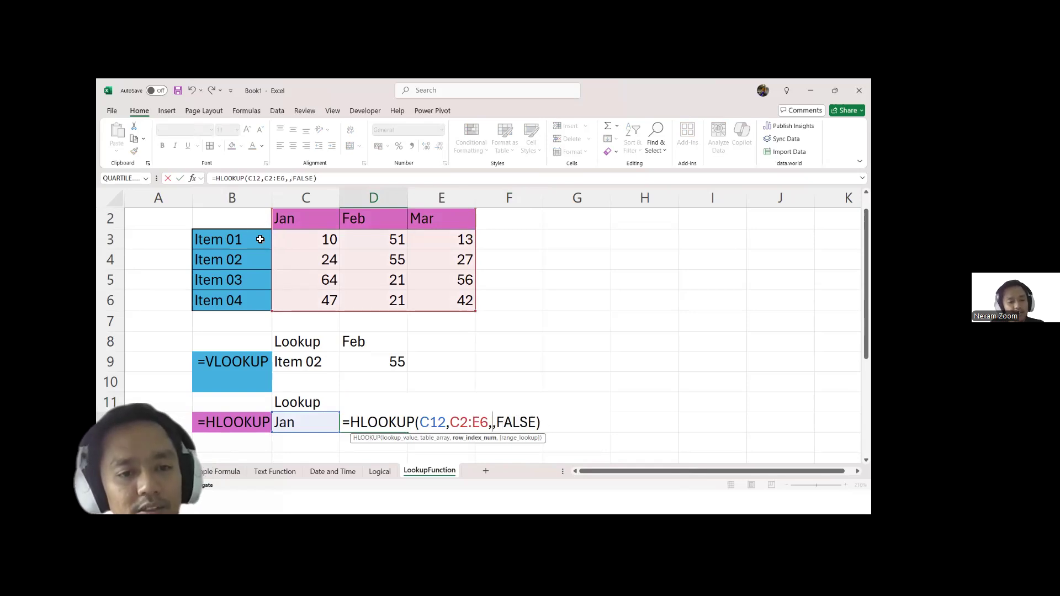
type("3")
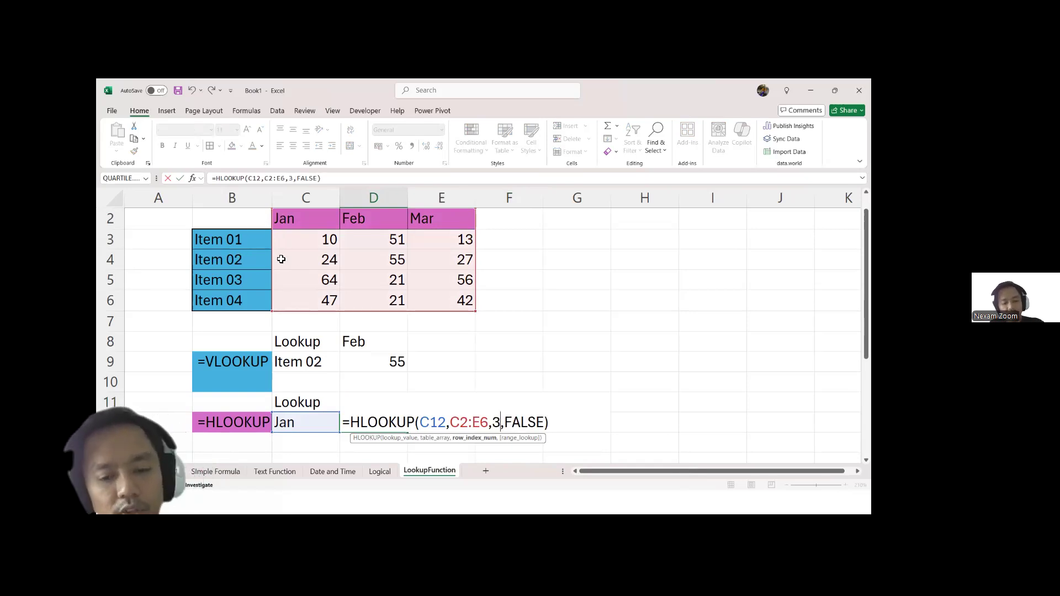
key("Return")
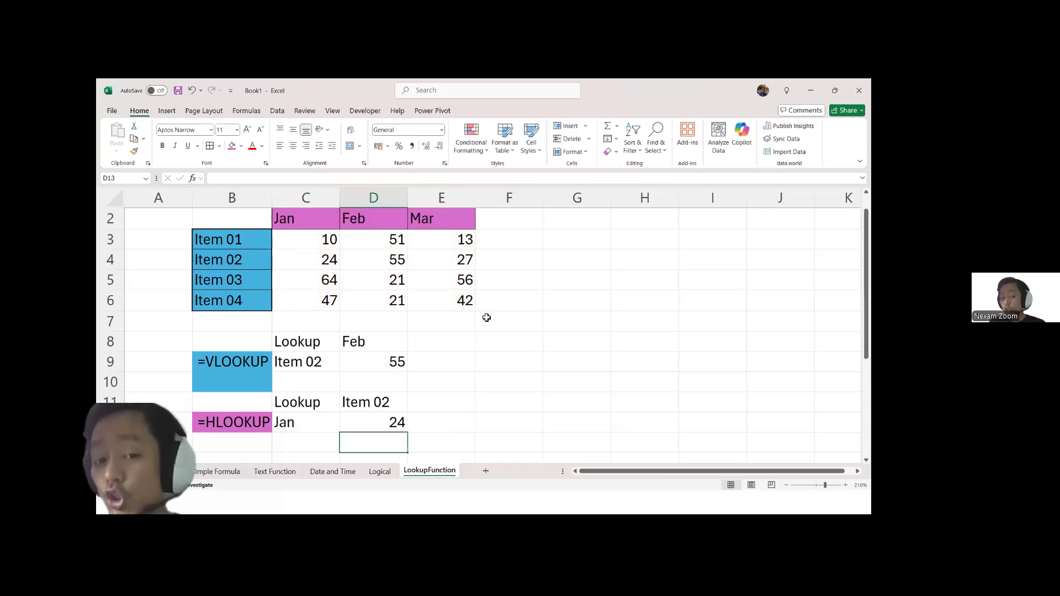
Step: Remove the blue fill from the empty cell B10 between the two lookup examples
scroll(486, 318, "up", 1)
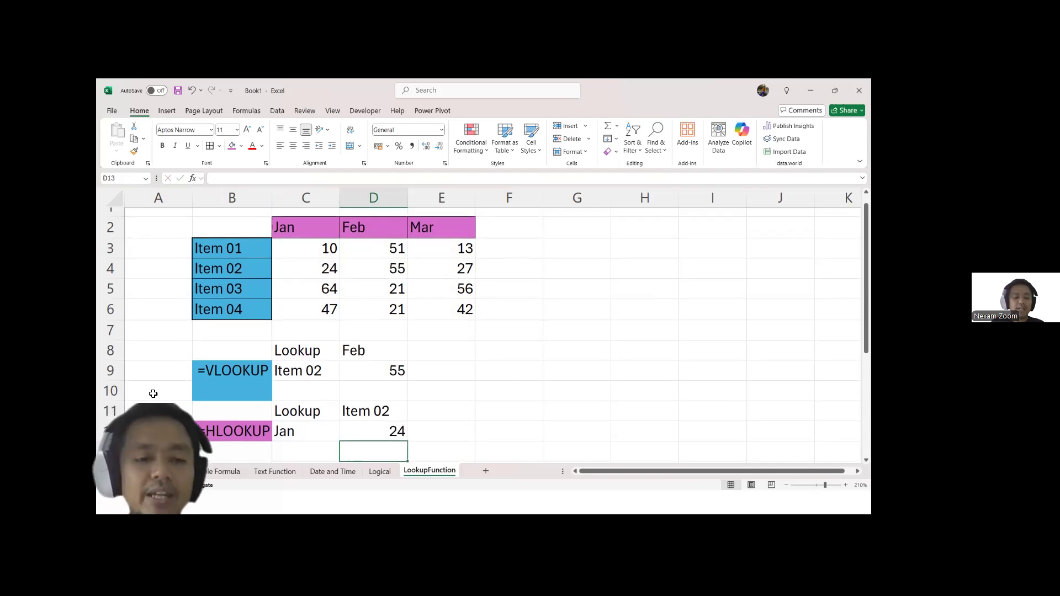
left_click(231, 394)
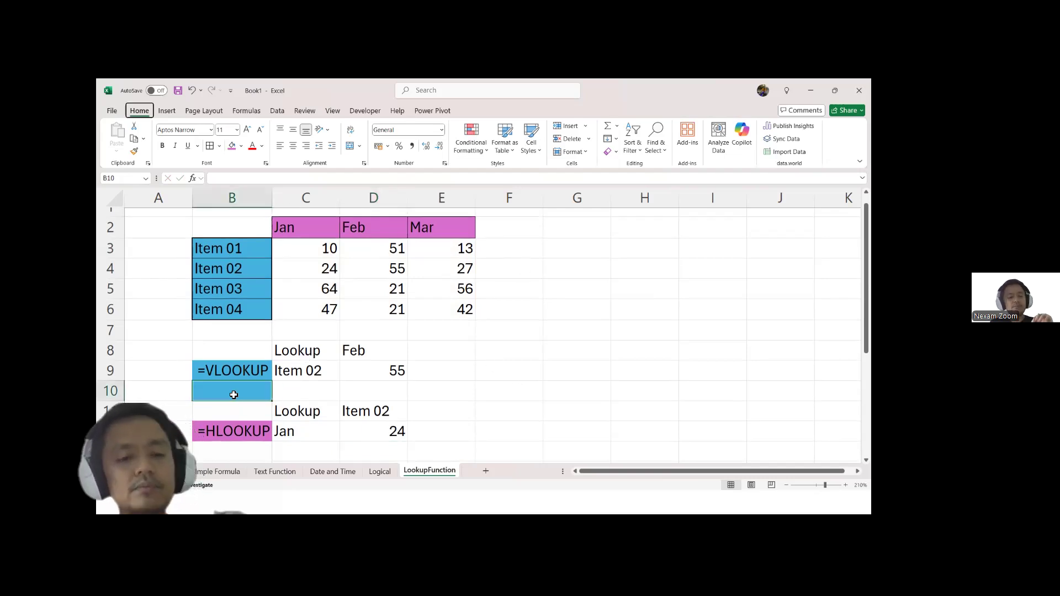
key("h")
key("h")
key("n")
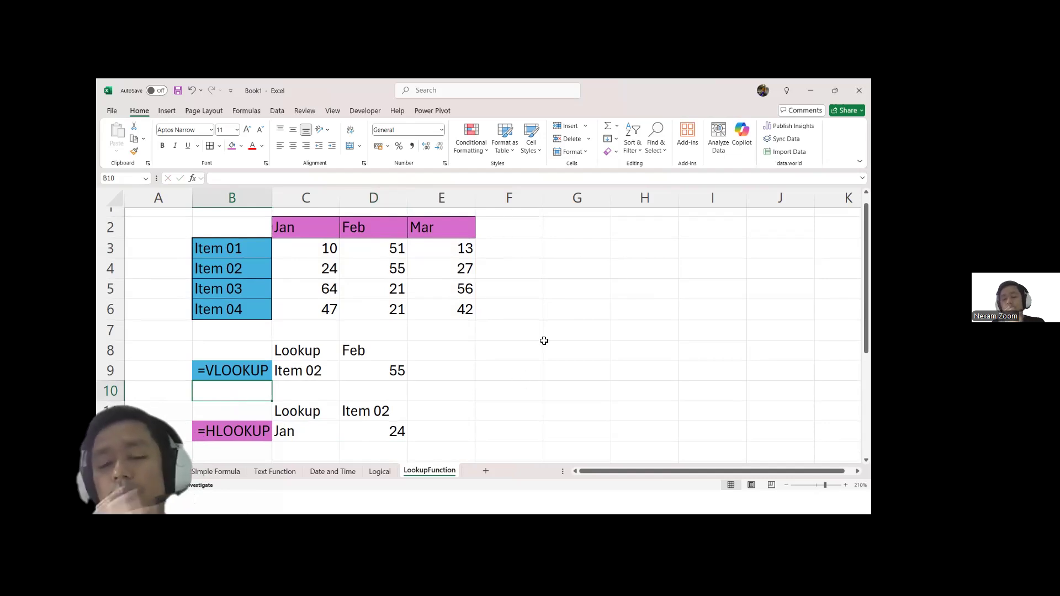
Step: Add a Total heading in F2 and sum the three months of each item in F3:F6 with AutoSum
double_click(513, 231)
type("Total")
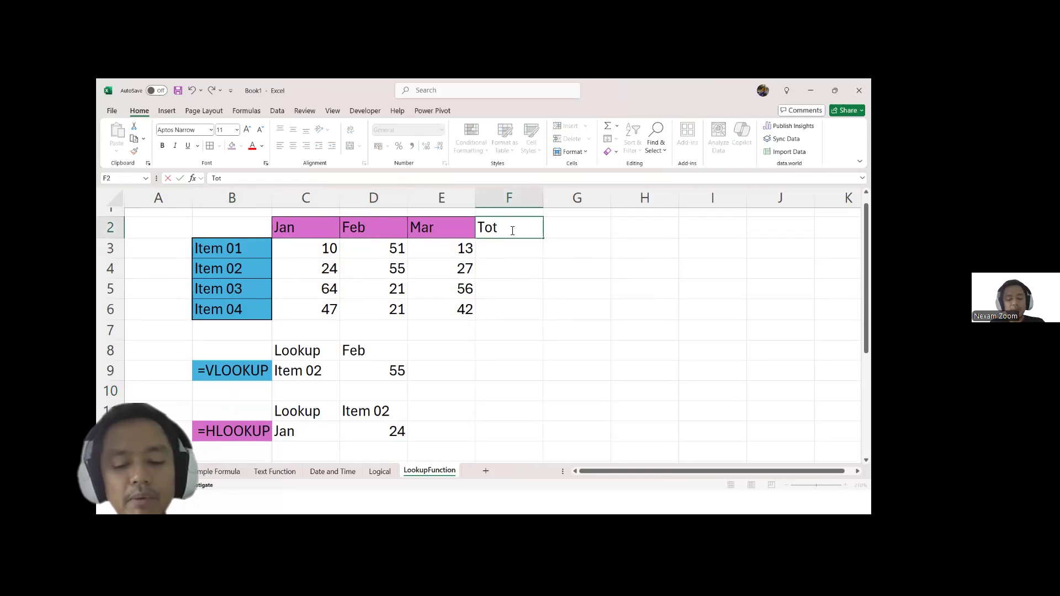
key("Return")
key("shift+Down")
key("shift+Down")
key("shift+Down")
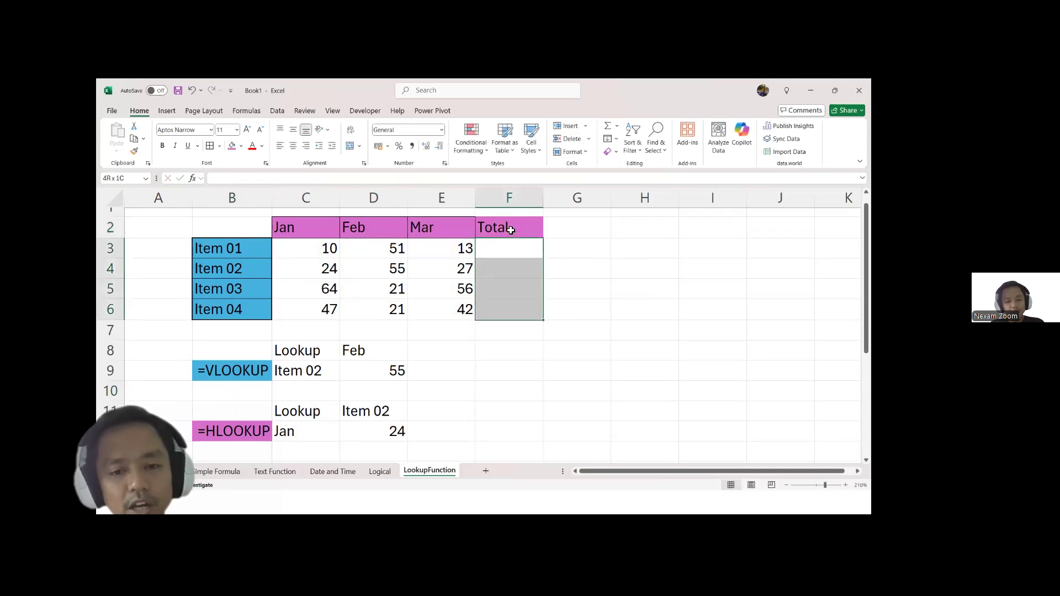
key("alt+equal")
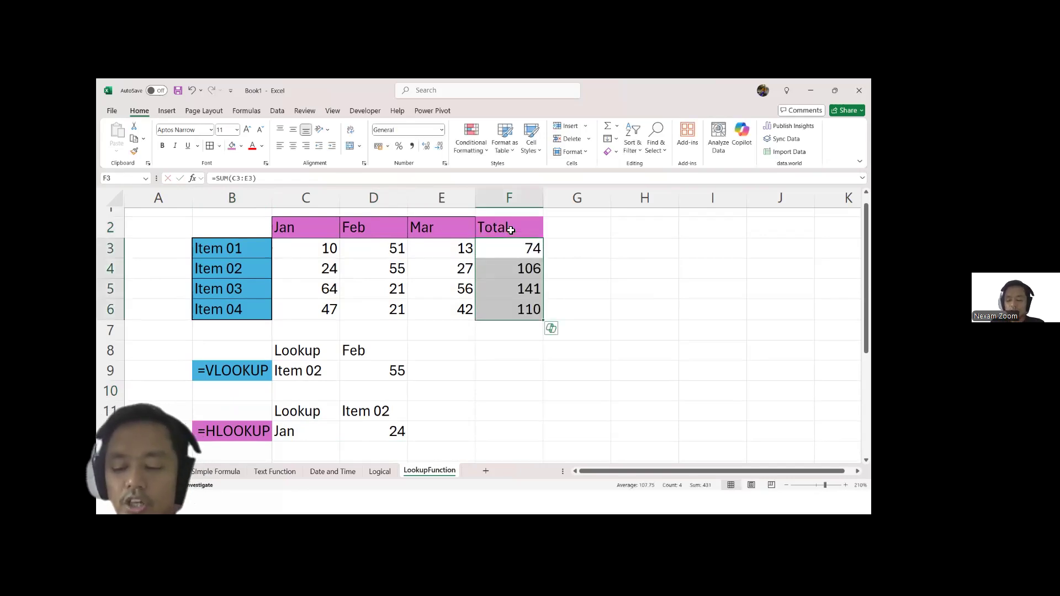
Step: Enter the heading Rank in G2
key("Up")
key("Right")
type("Rank")
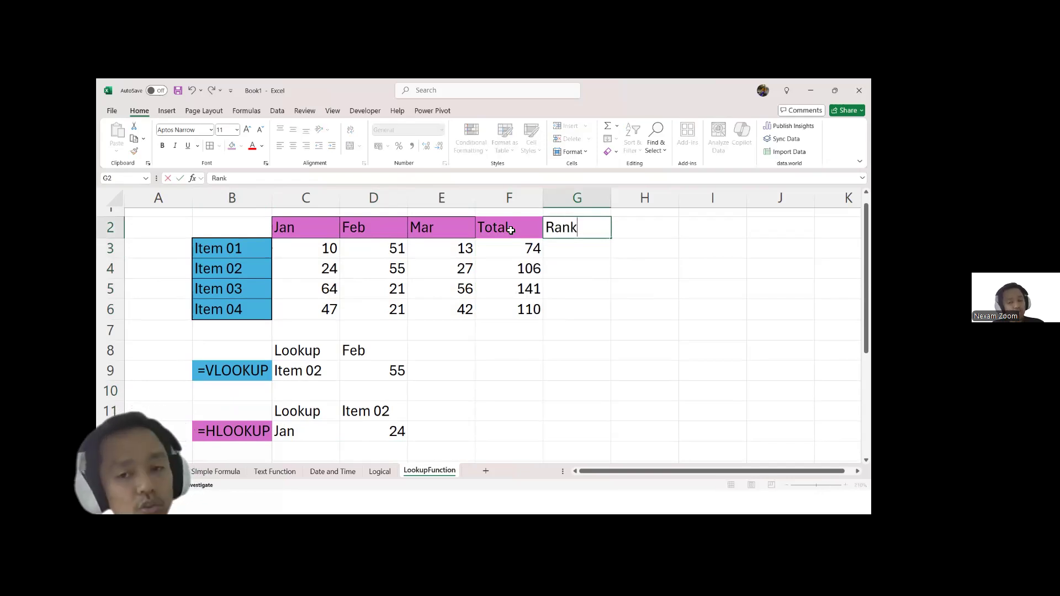
key("Return")
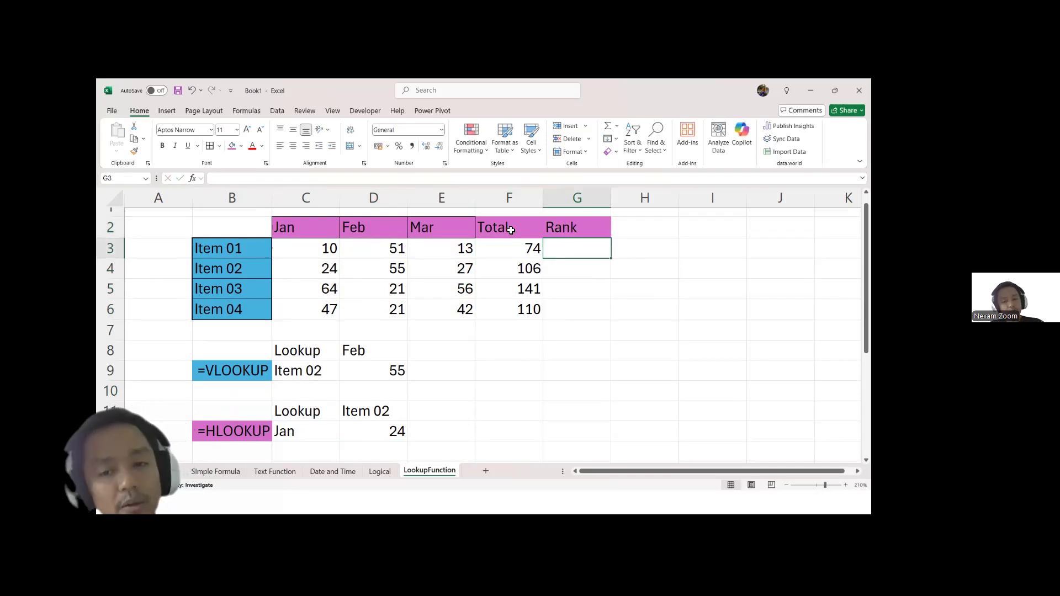
Step: Apply borders to all the table's header cells in C2:G2
key("Up")
key("shift+Left")
key("shift+Left")
key("shift+Left")
key("shift+Left")
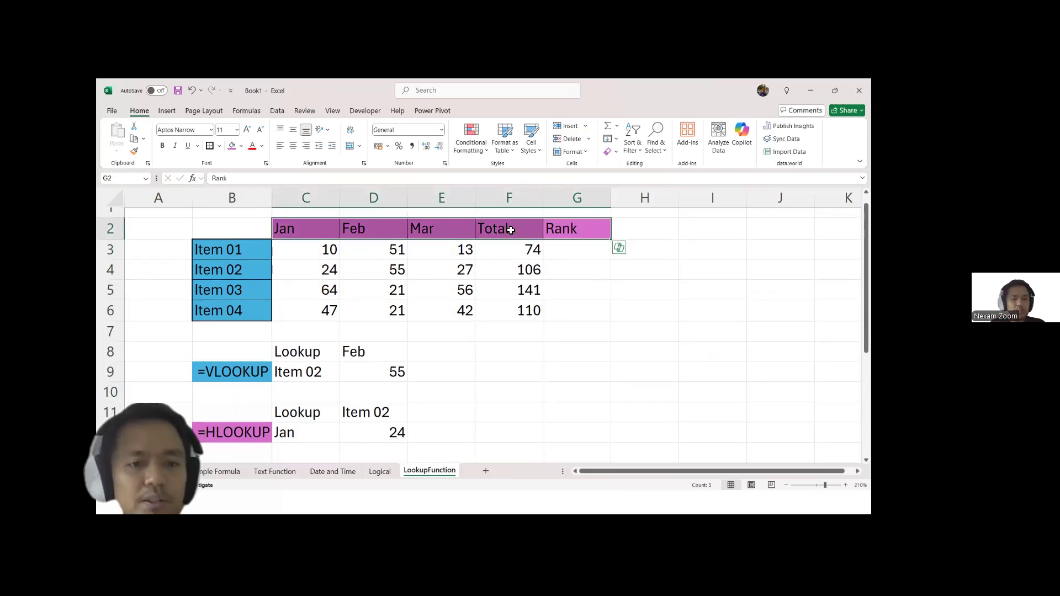
key("Down")
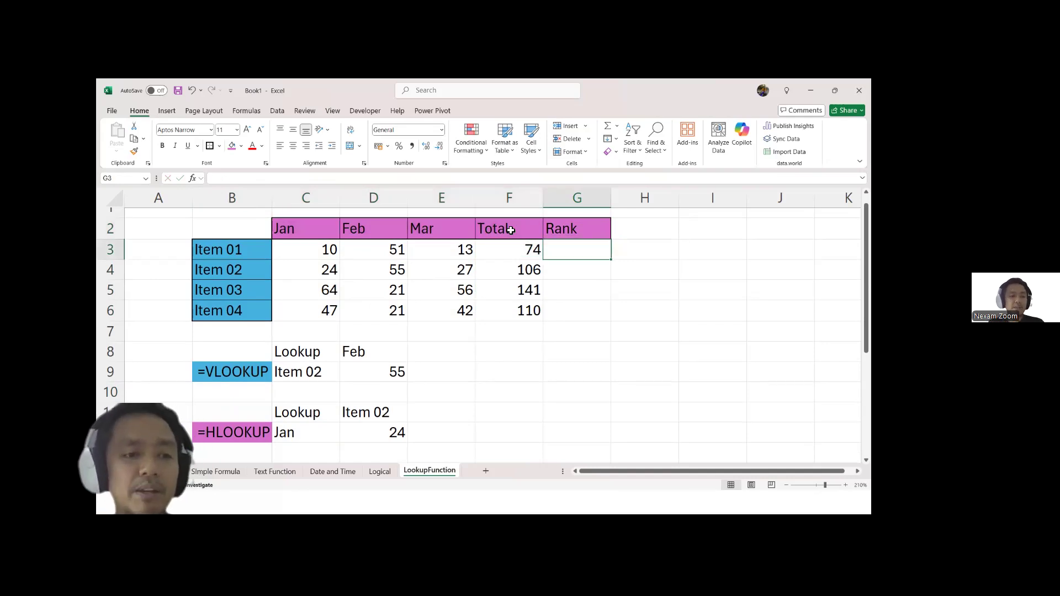
Step: Rank Item 01's total in G3 with the formula =RANK(F3,$F$3:$F$6,H3)
type("=ran")
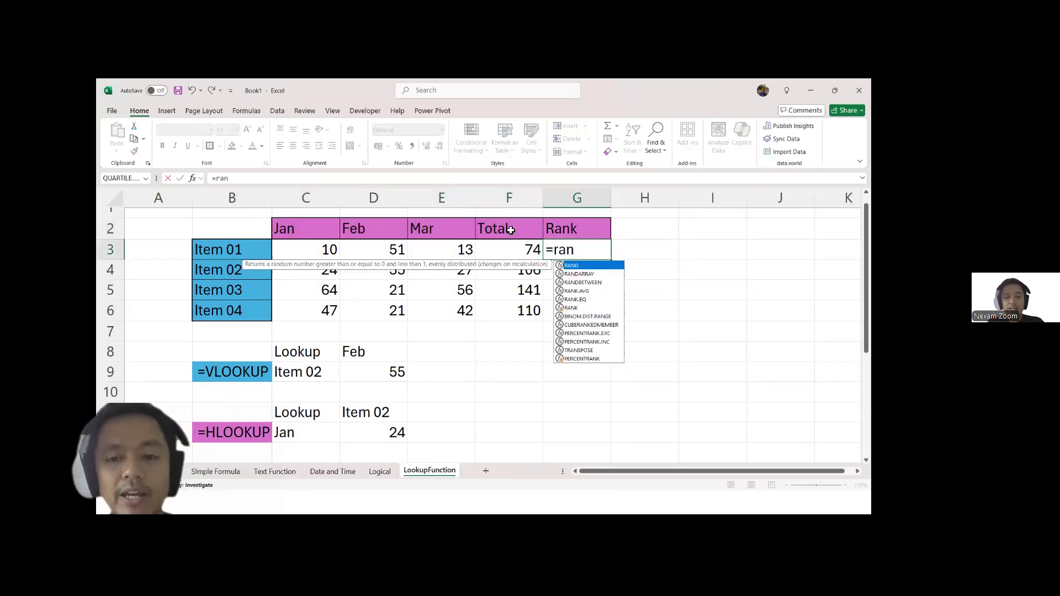
key("Down")
key("Down")
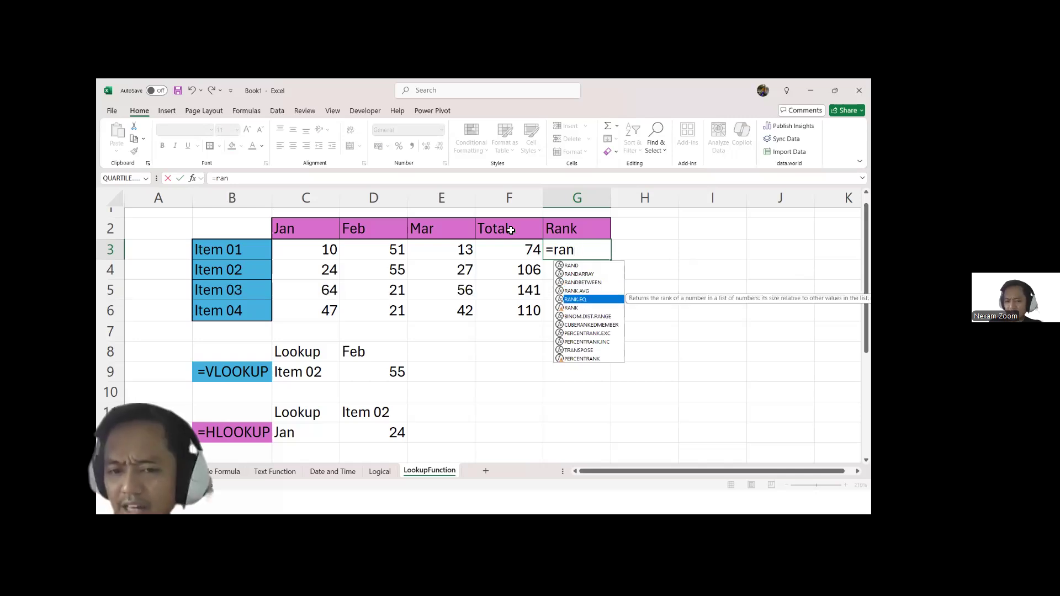
key("Tab")
key("Left")
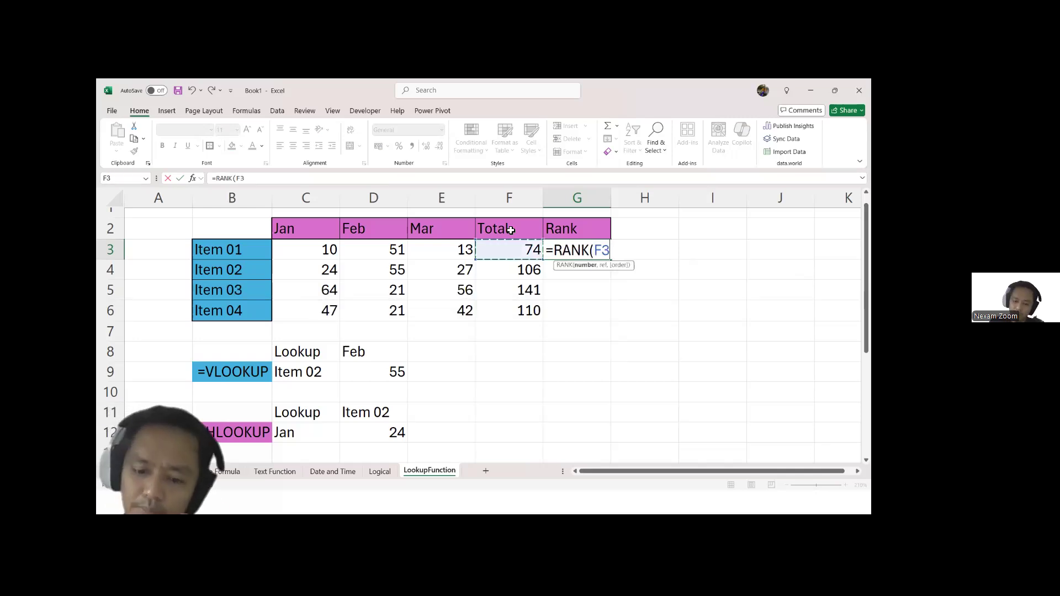
type(",")
key("Left")
key("shift+Down")
key("shift+Down")
key("shift+Down")
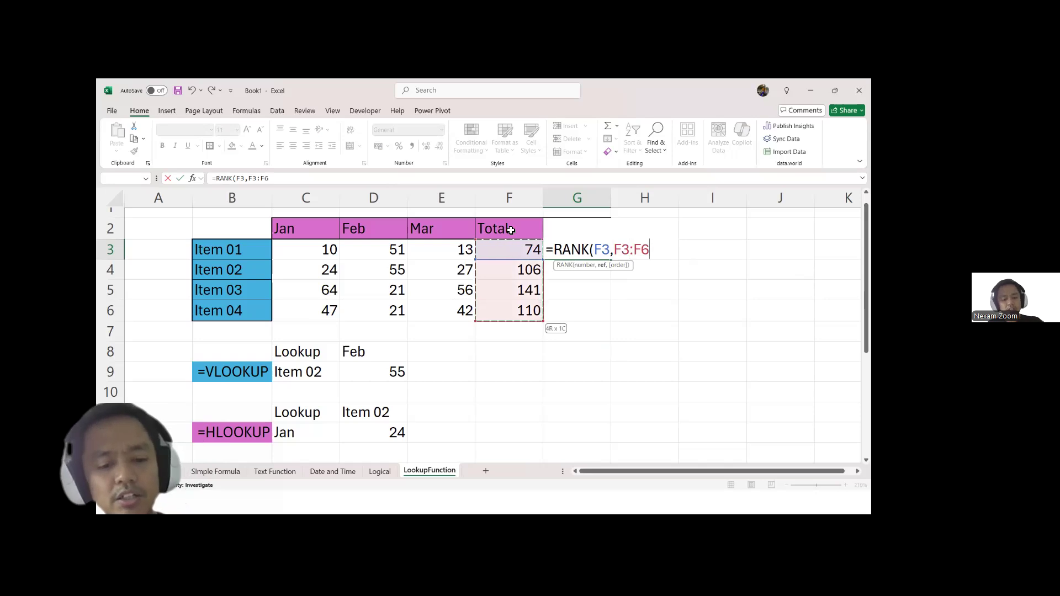
key("F4")
type(",")
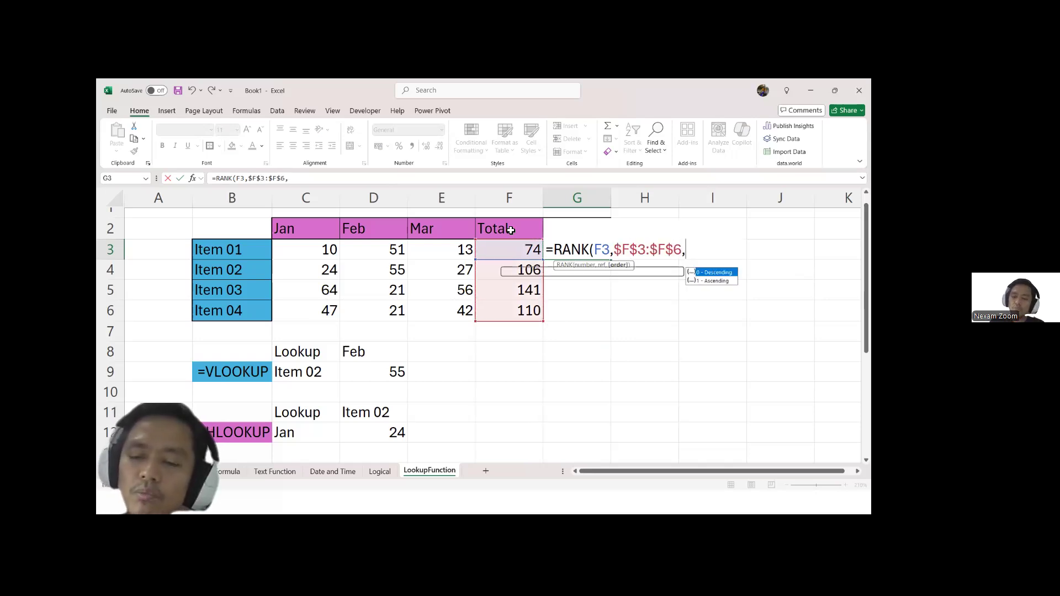
key("Right")
key("Tab")
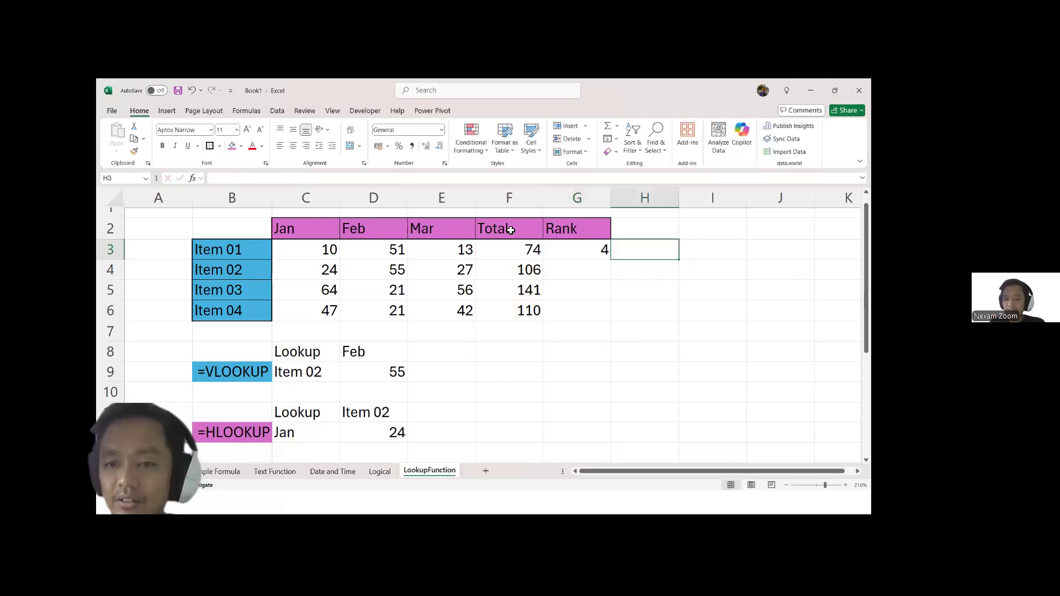
Step: Fill the rank formula from G3 down to G6
key("Down")
key("Left")
key("Up")
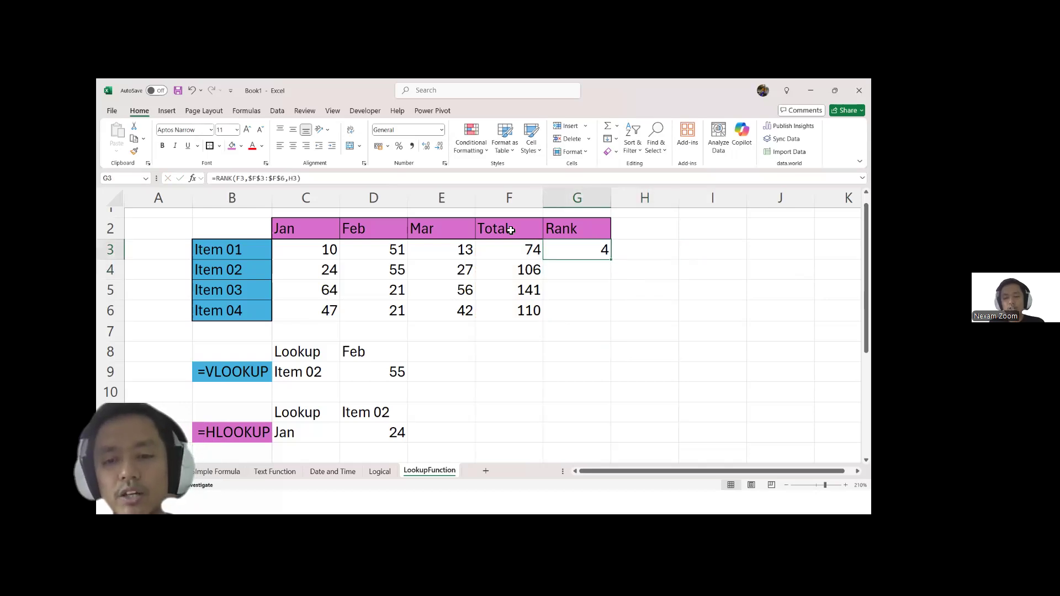
key("shift+Down")
key("shift+Down")
key("shift+Down")
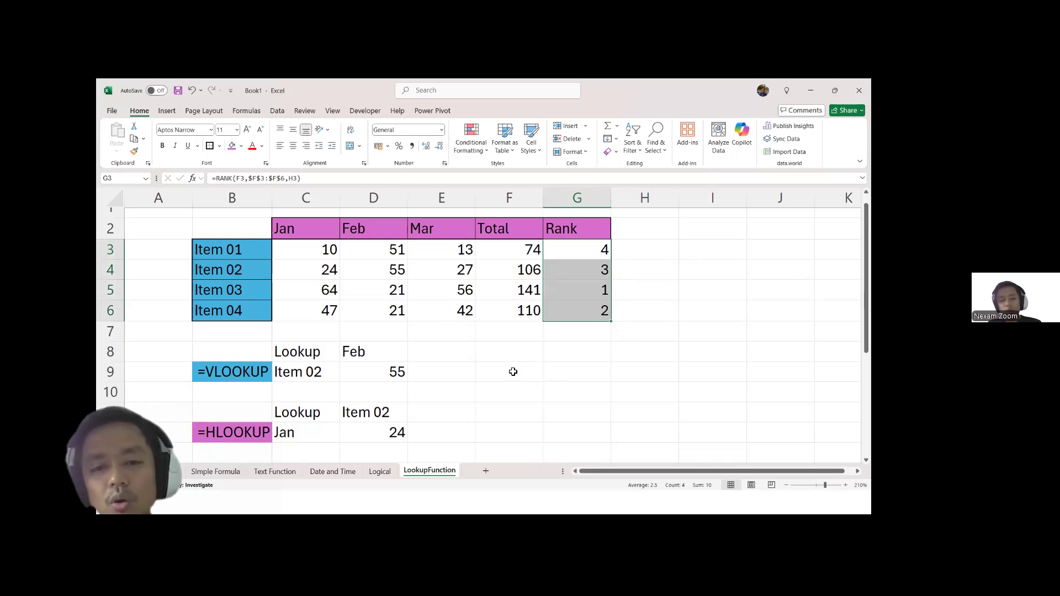
Step: Start a rank lookup below the table with the heading RANK in F8 and the value 1 in F9
left_click(502, 352)
type("R")
key("Caps_Lock")
type("A")
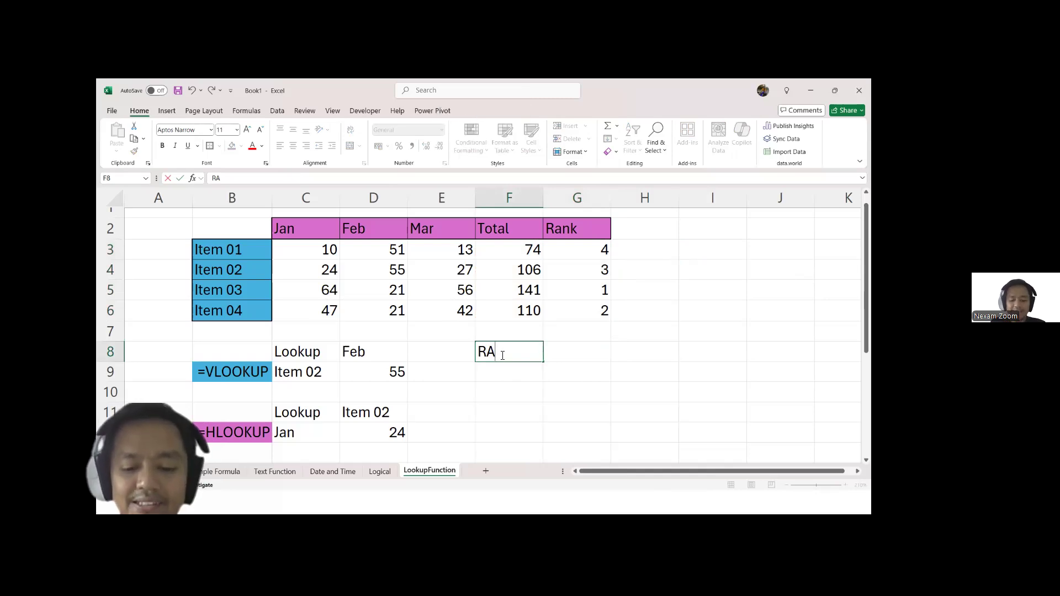
type("NK")
key("Caps_Lock")
left_click(570, 359)
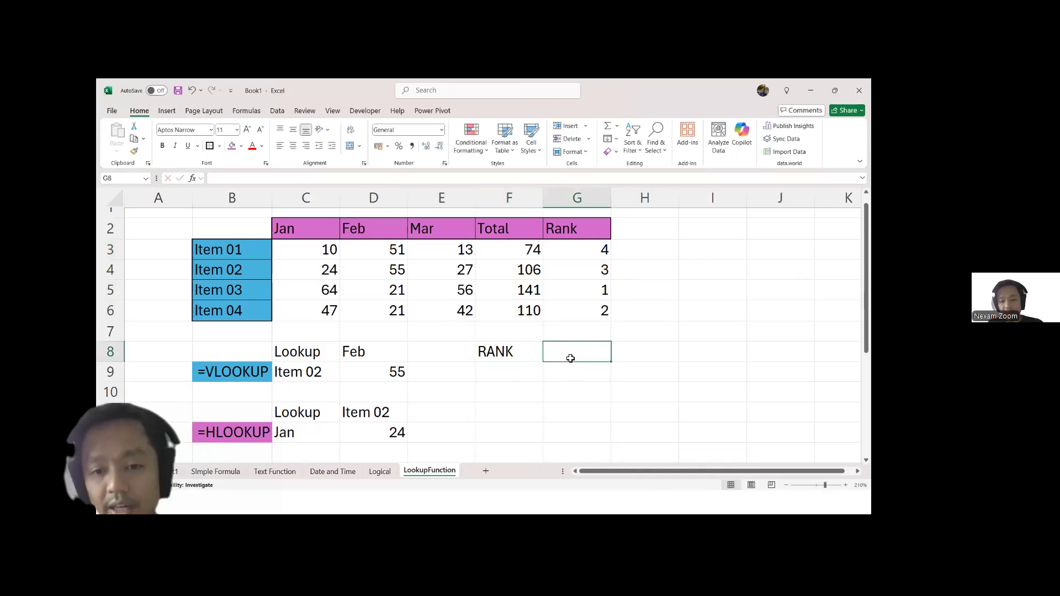
left_click(512, 374)
type("1")
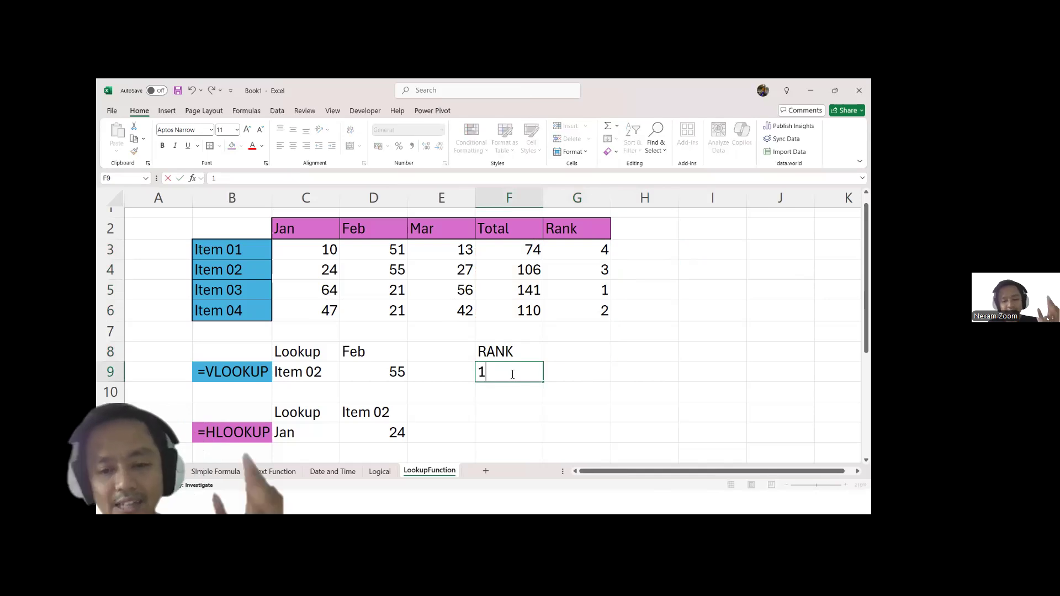
key("Tab")
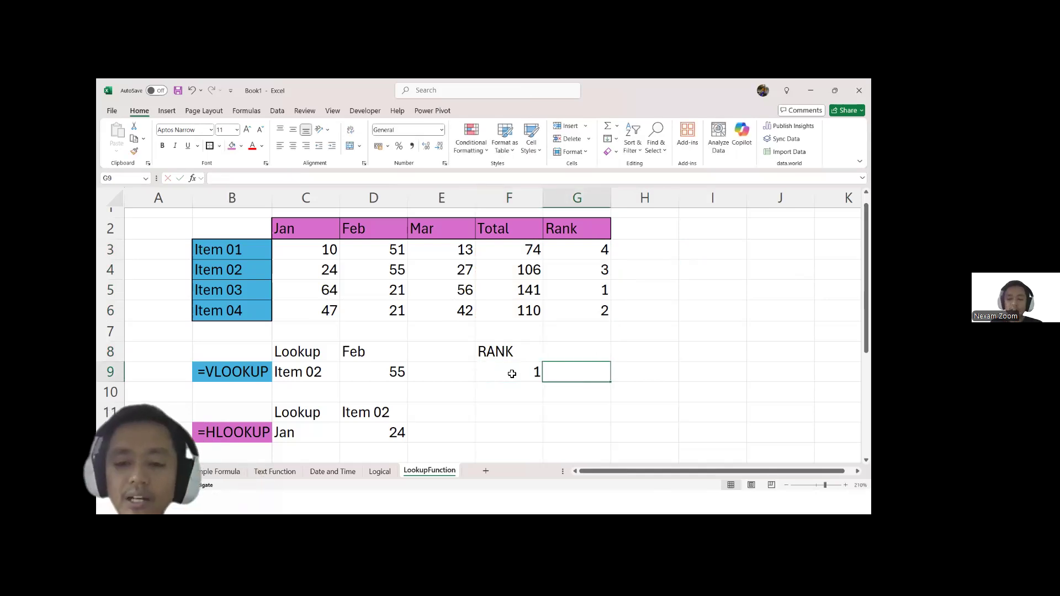
Step: Enter the heading Item in G8, next to the RANK heading
left_click(585, 297)
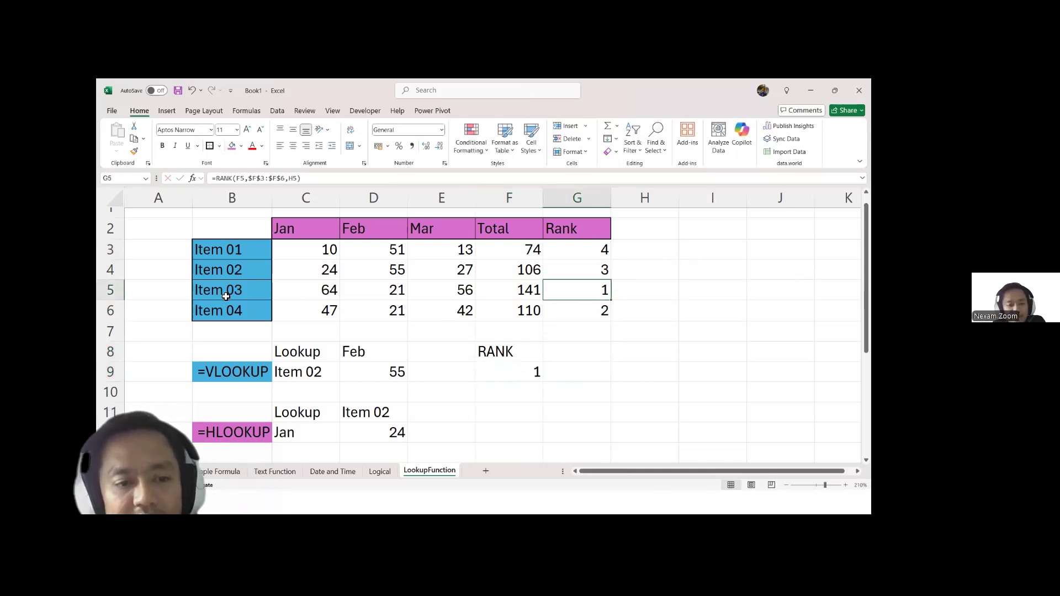
left_click(578, 374)
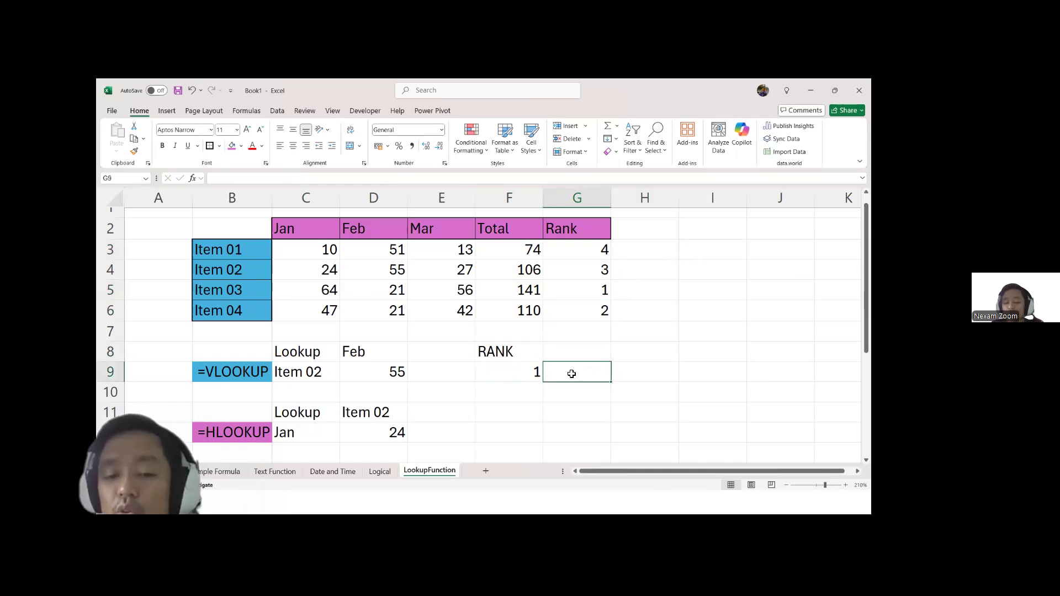
left_click(525, 375)
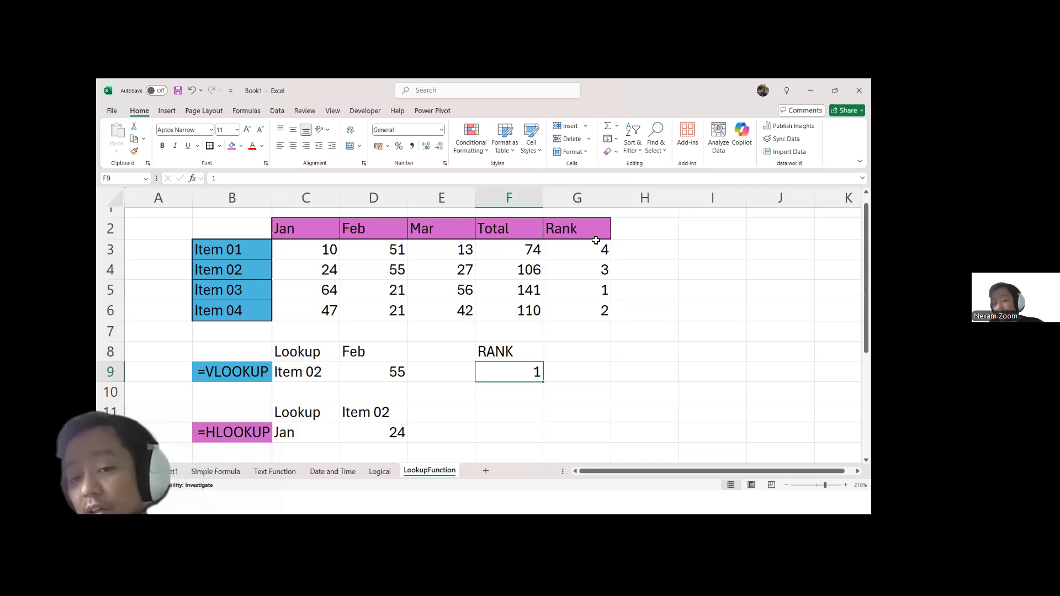
left_click_drag(592, 233, 596, 297)
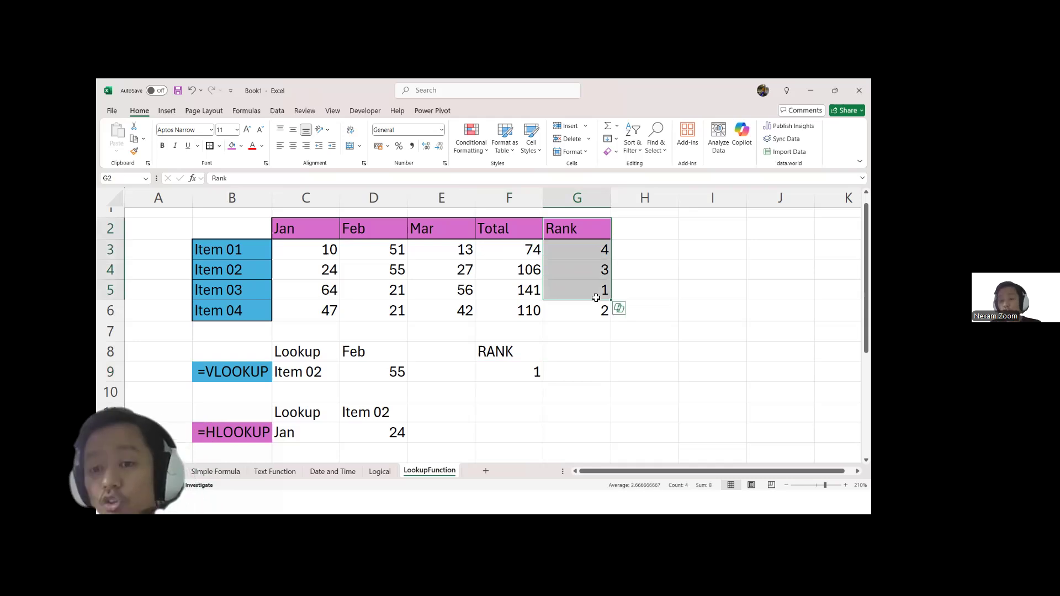
left_click(567, 351)
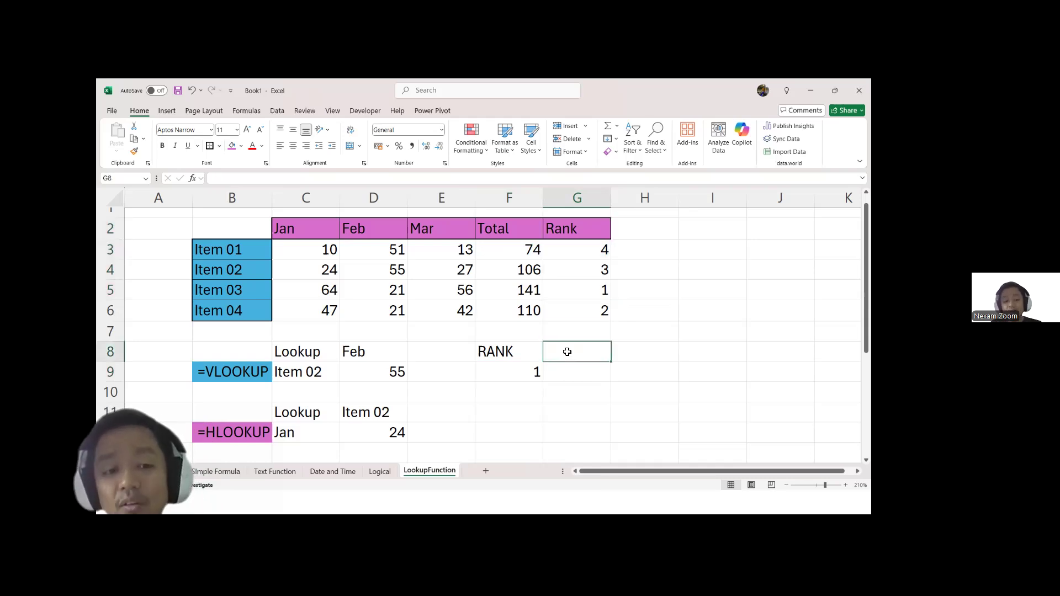
type("Ite")
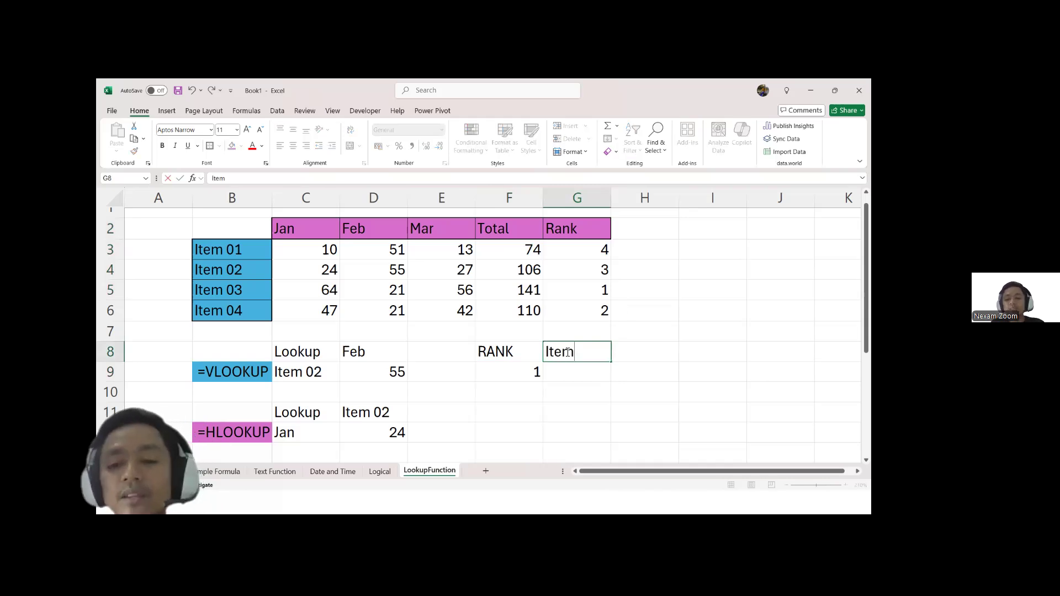
type("m")
Step: Look up the item for the rank in F9 by entering =XLOOKUP(F9,G3:G6,B3:B6) in G9
left_click(589, 372)
type("=xl")
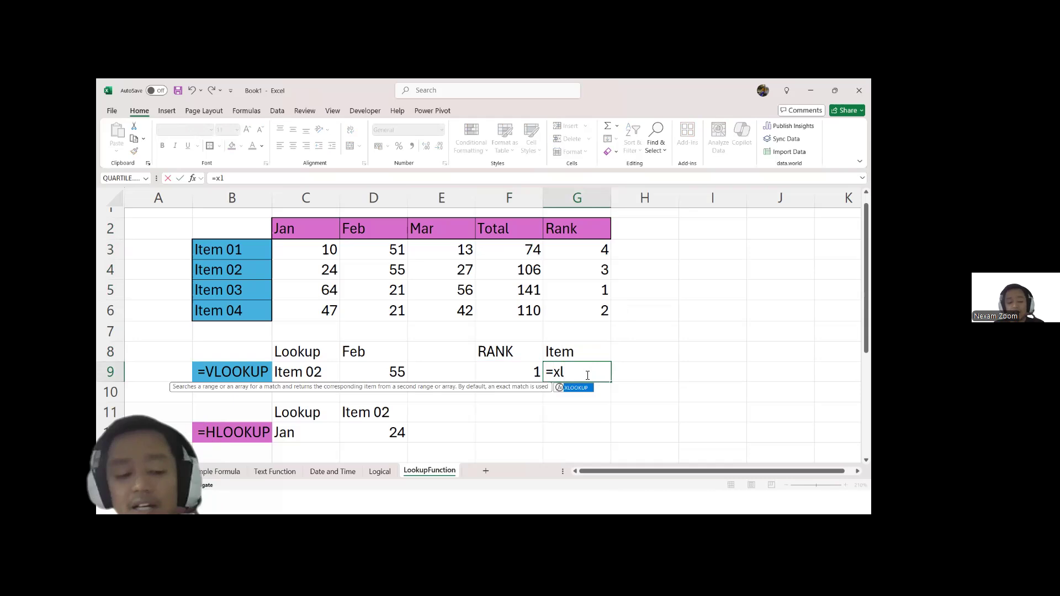
key("Tab")
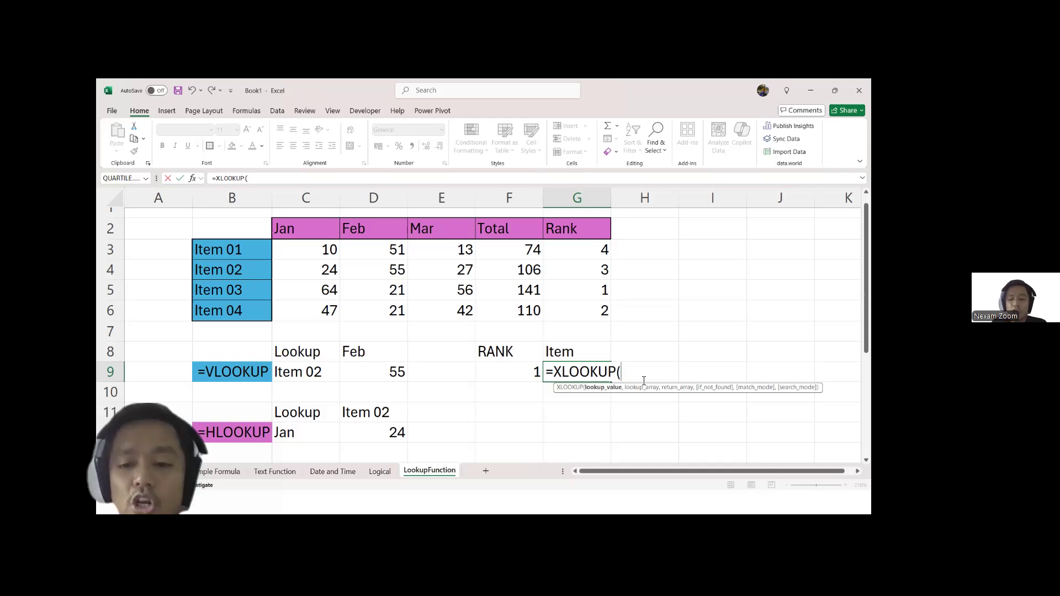
left_click(507, 370)
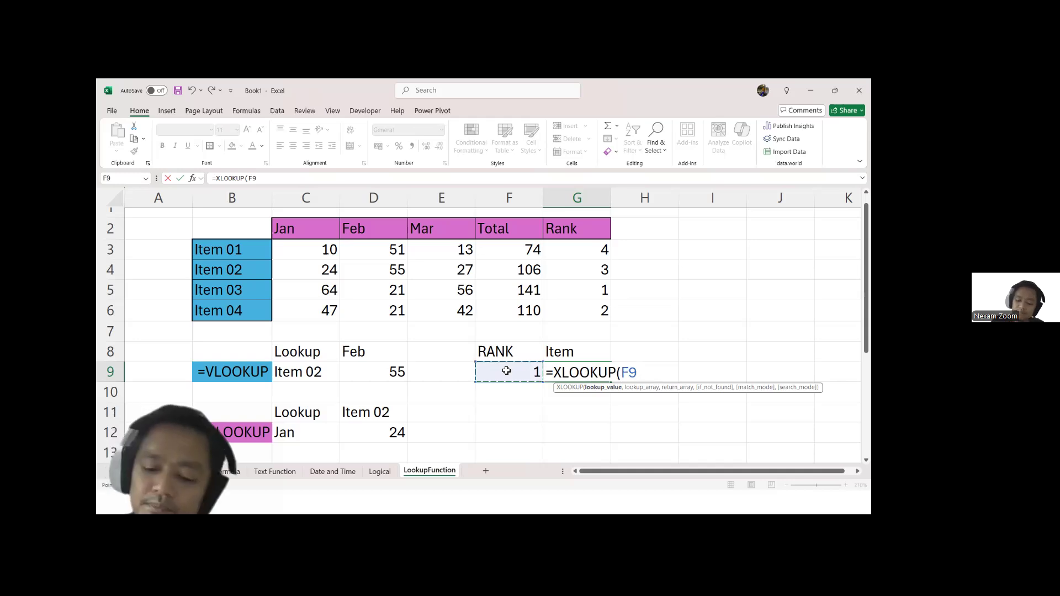
type(",")
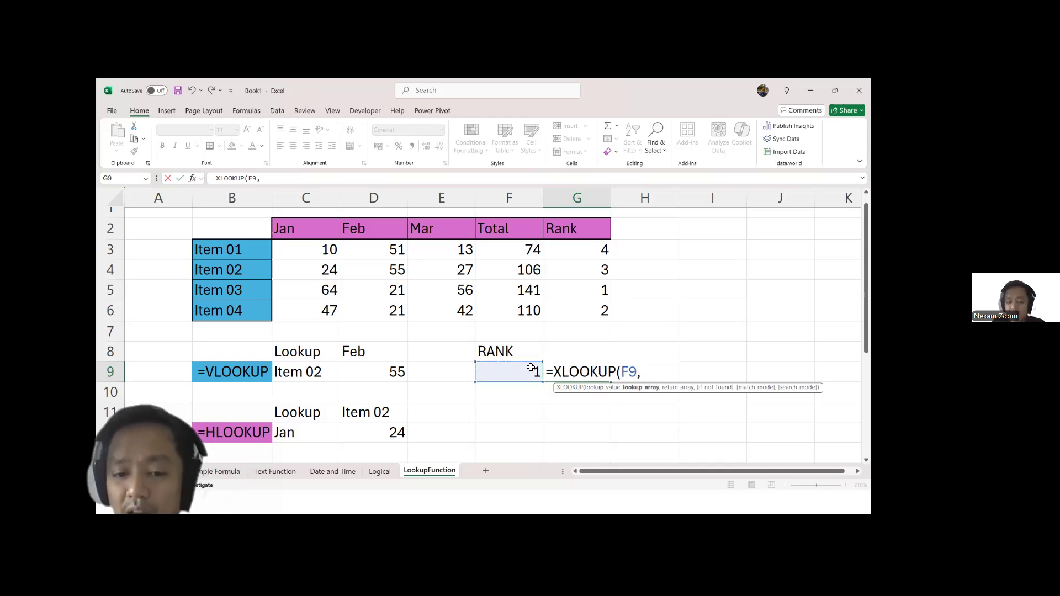
left_click_drag(578, 244, 577, 305)
type(",")
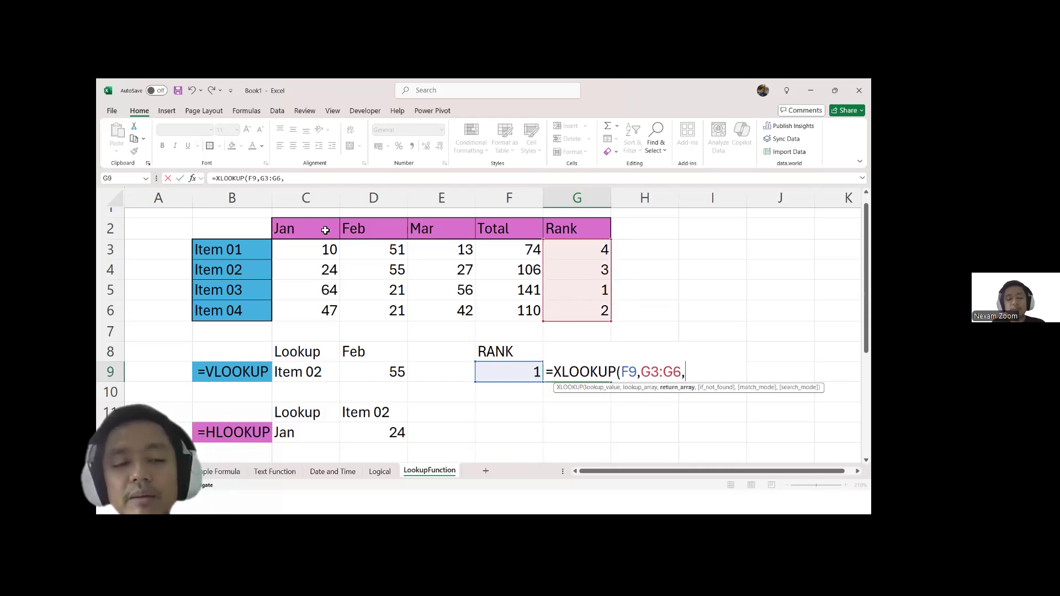
left_click_drag(246, 247, 248, 306)
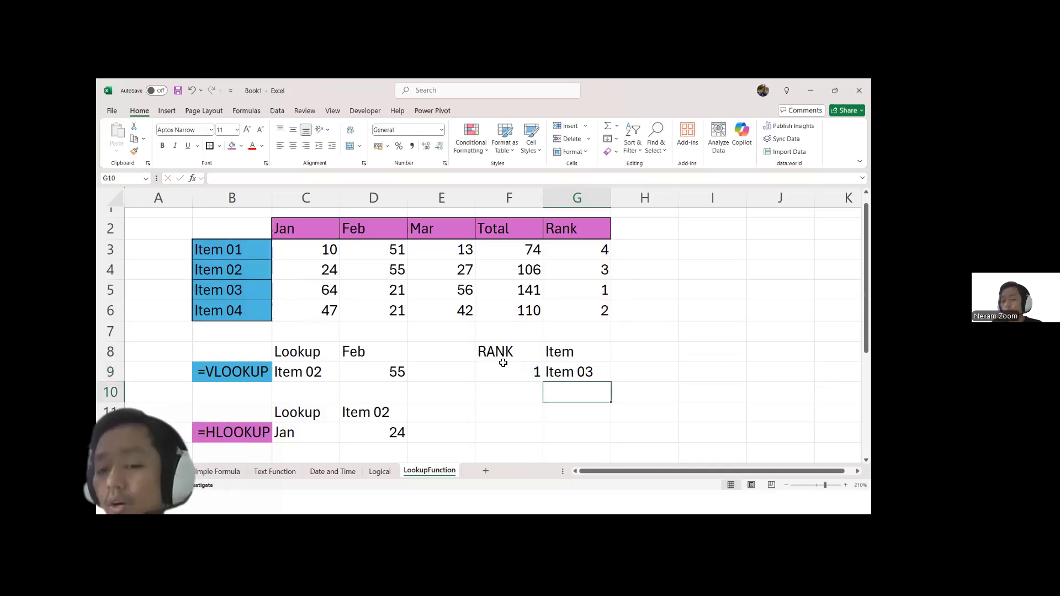
Step: Test the XLOOKUP by changing the rank in F9 to 2, 4 and 3 in turn
left_click(503, 373)
type("2")
key("Return")
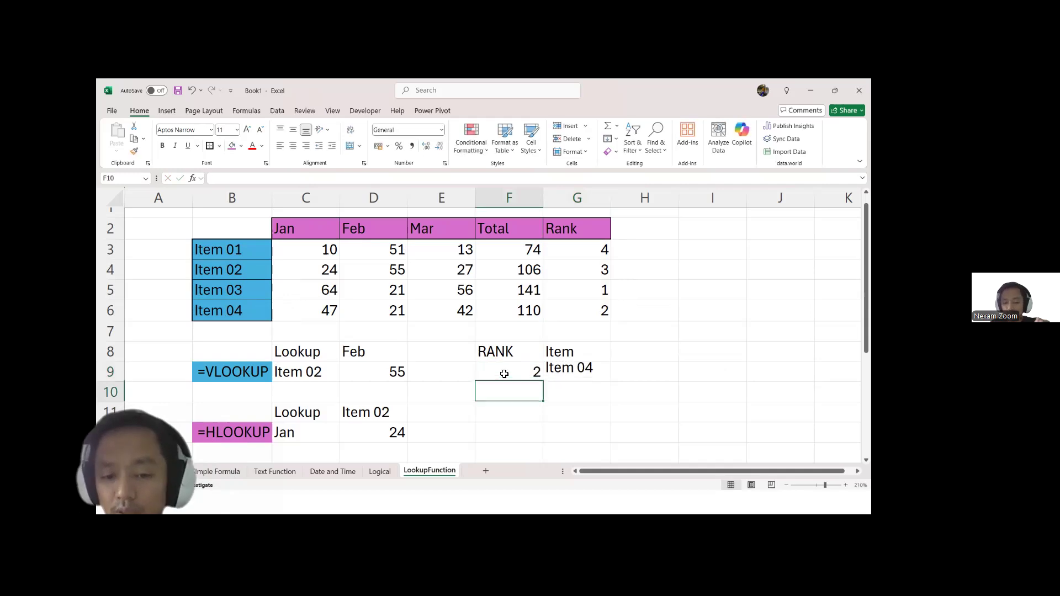
left_click(504, 373)
type("4")
key("Return")
left_click(504, 374)
type("3")
key("Return")
Step: List the ranks 1, 2, 3 and 4 in F9:F12
left_click(505, 374)
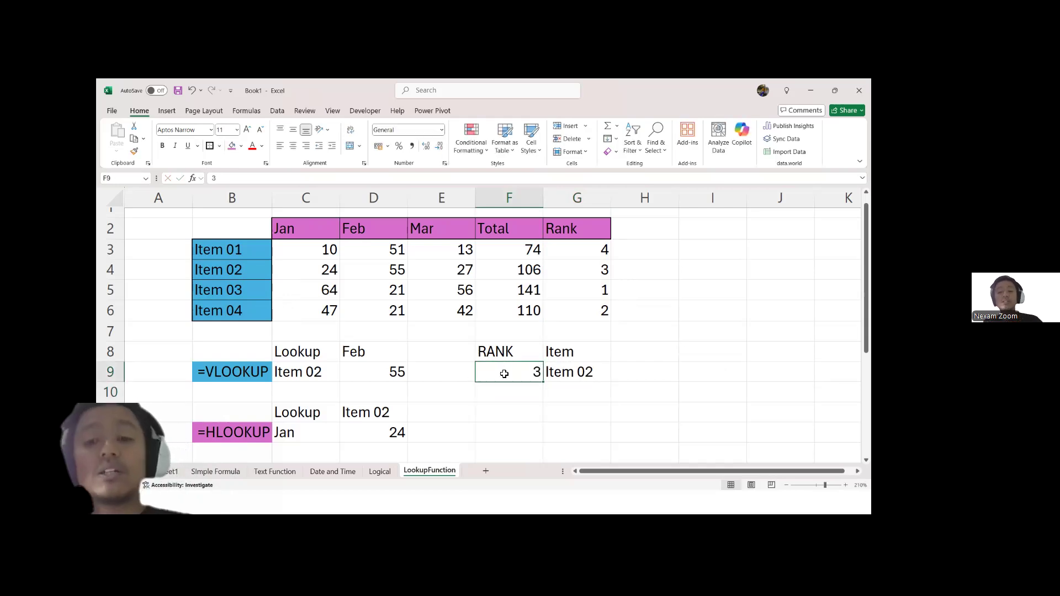
type("1")
key("Return")
type("2")
key("Return")
type("3")
key("Return")
type("4")
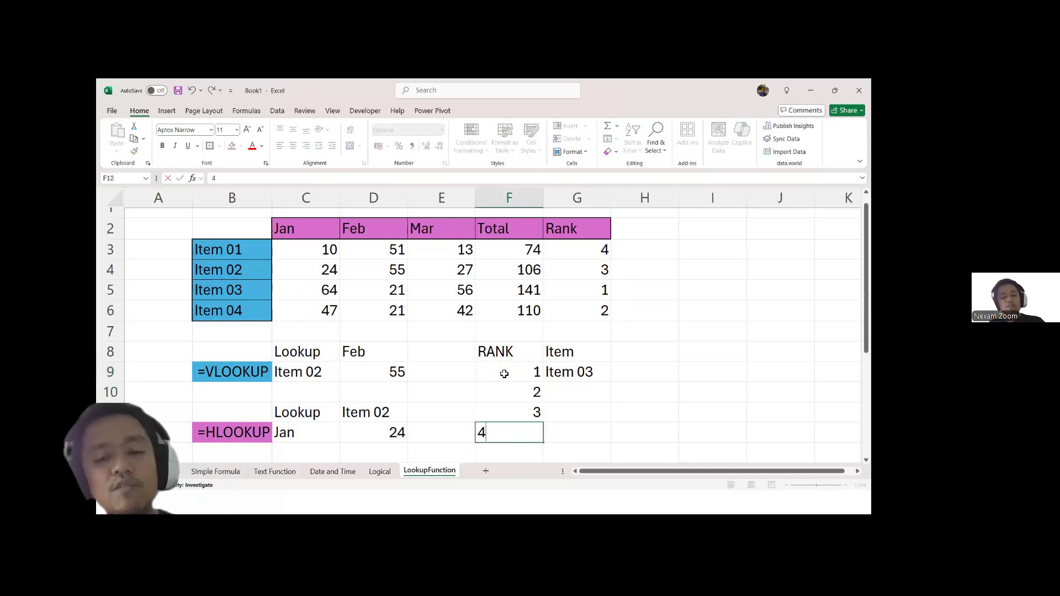
key("Tab")
Step: Make the XLOOKUP ranges in G9 absolute, as $G$3:$G$6 for the lookup array and $B$3:$B$6 for the return array
key("Up")
key("Up")
key("Up")
key("shift+Down")
key("shift+Down")
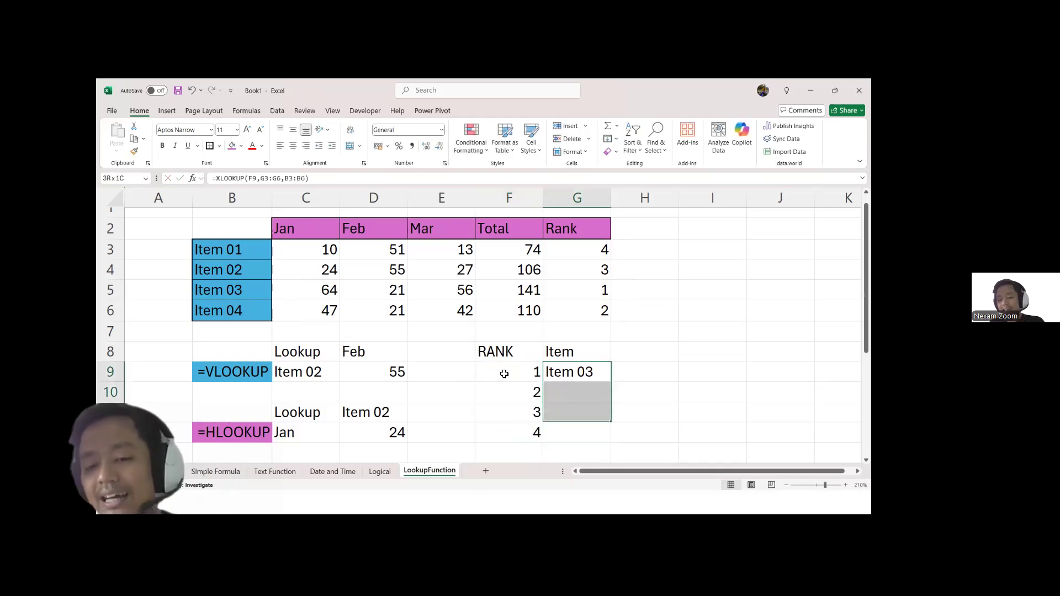
key("Up")
key("Down")
key("F2")
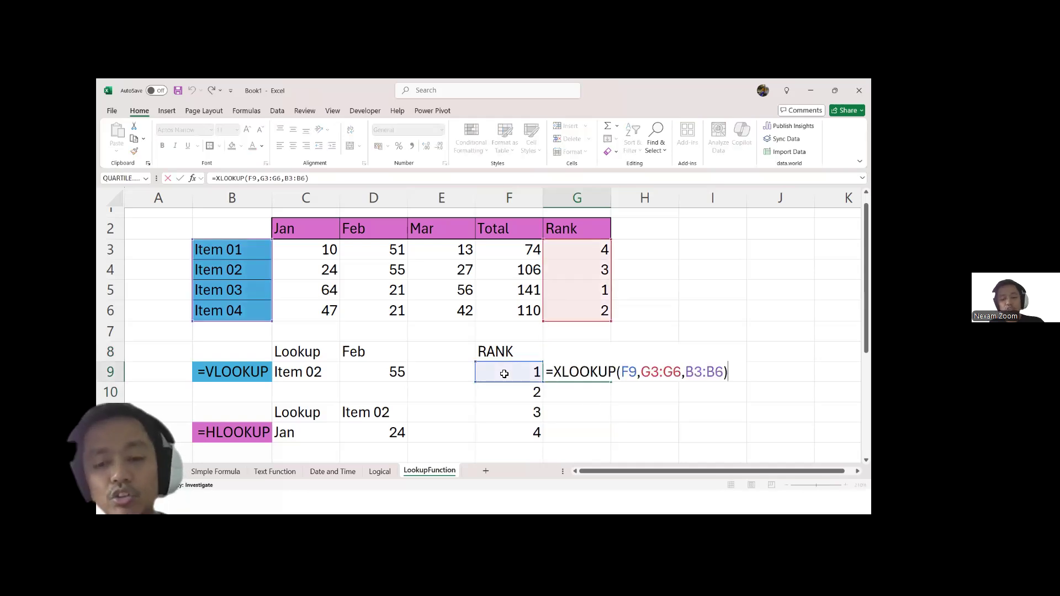
left_click(657, 379)
left_click(643, 389)
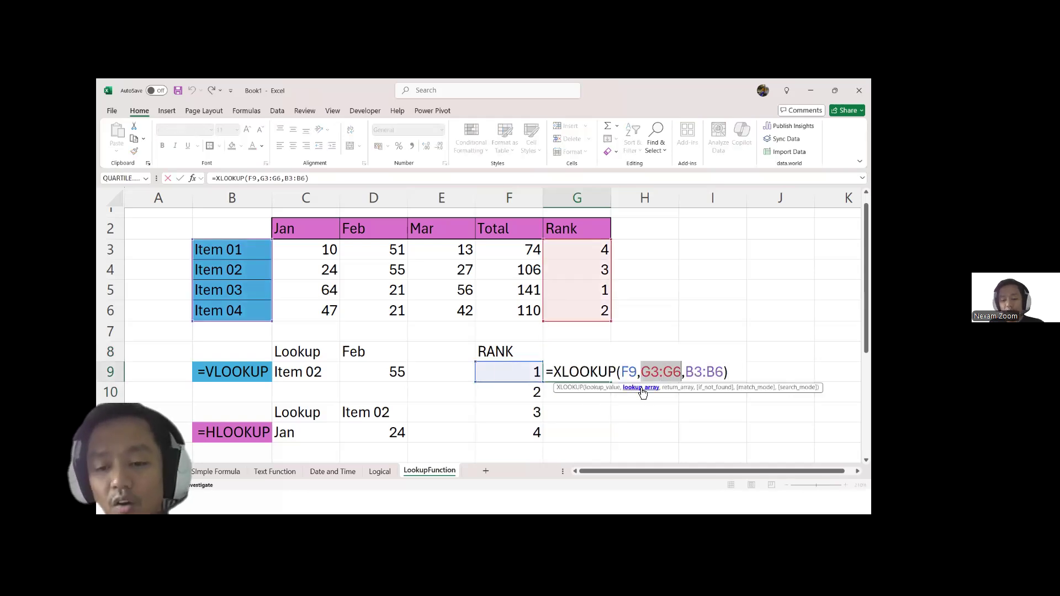
key("F4")
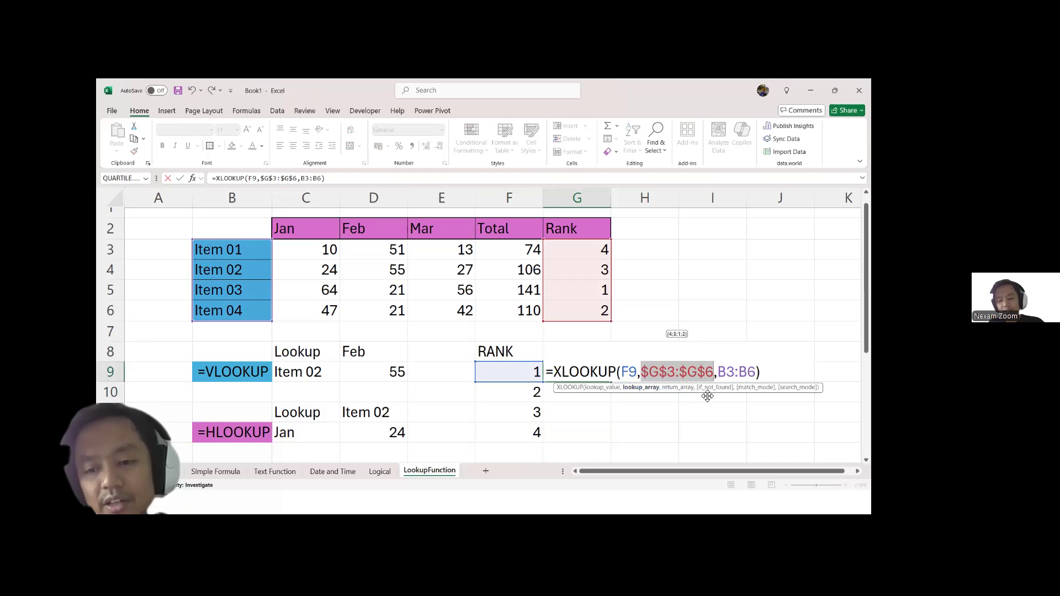
left_click(689, 389)
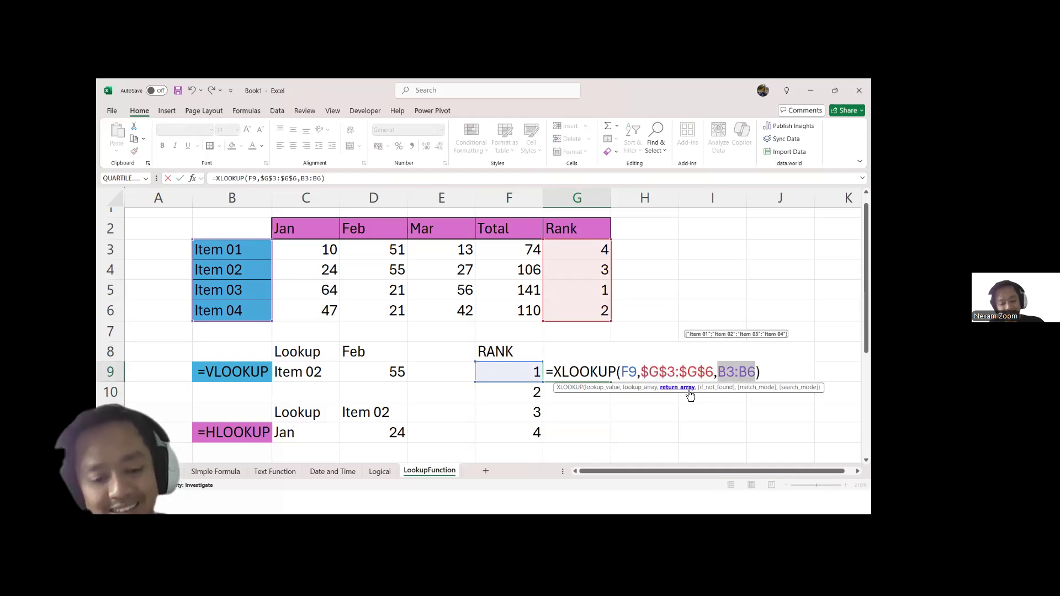
key("F4")
key("Return")
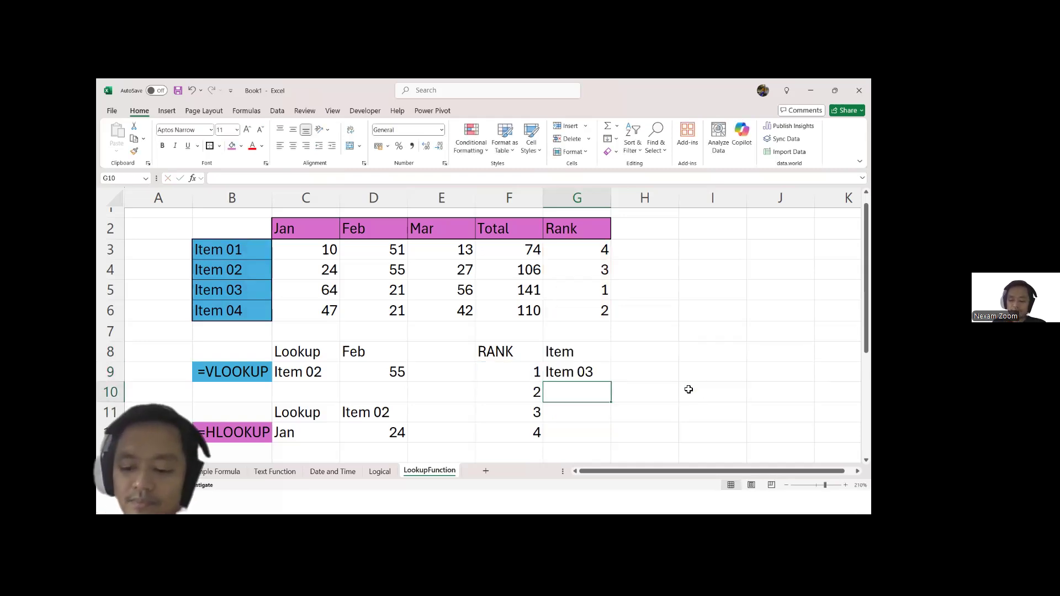
Step: Fill the XLOOKUP formula from G9 down to G12
key("Up")
key("shift+Down")
key("shift+Down")
key("shift+Down")
key("ctrl+d")
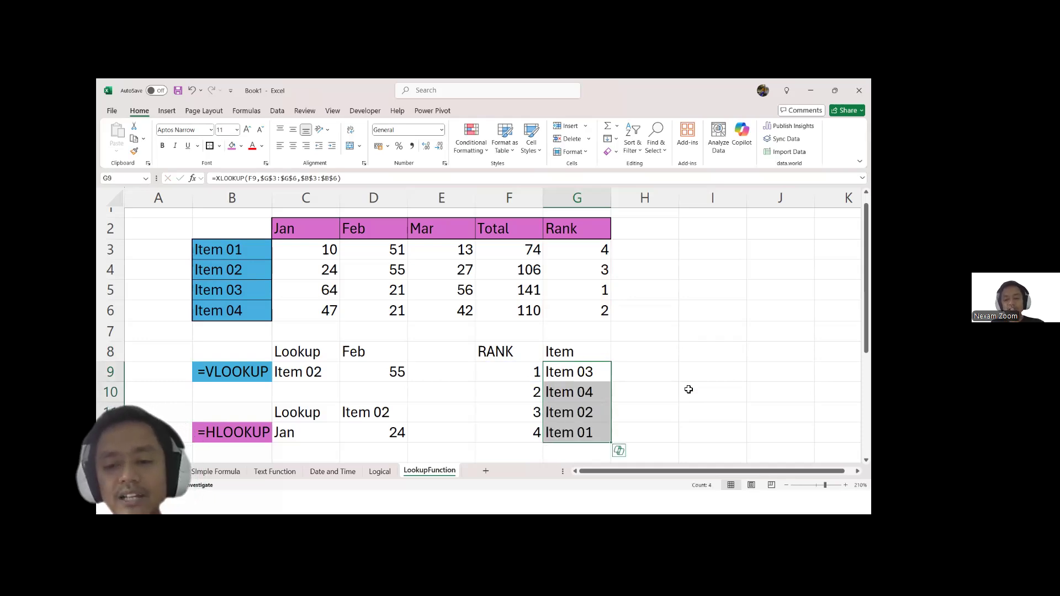
Step: Set Item 02's January value in C4 to 345
left_click(322, 271)
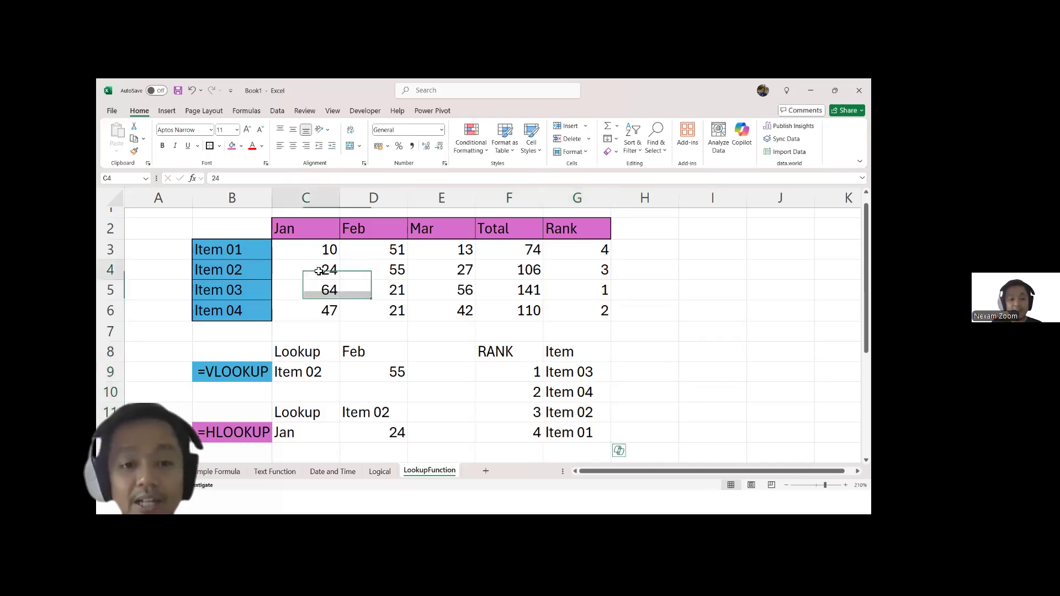
type("345")
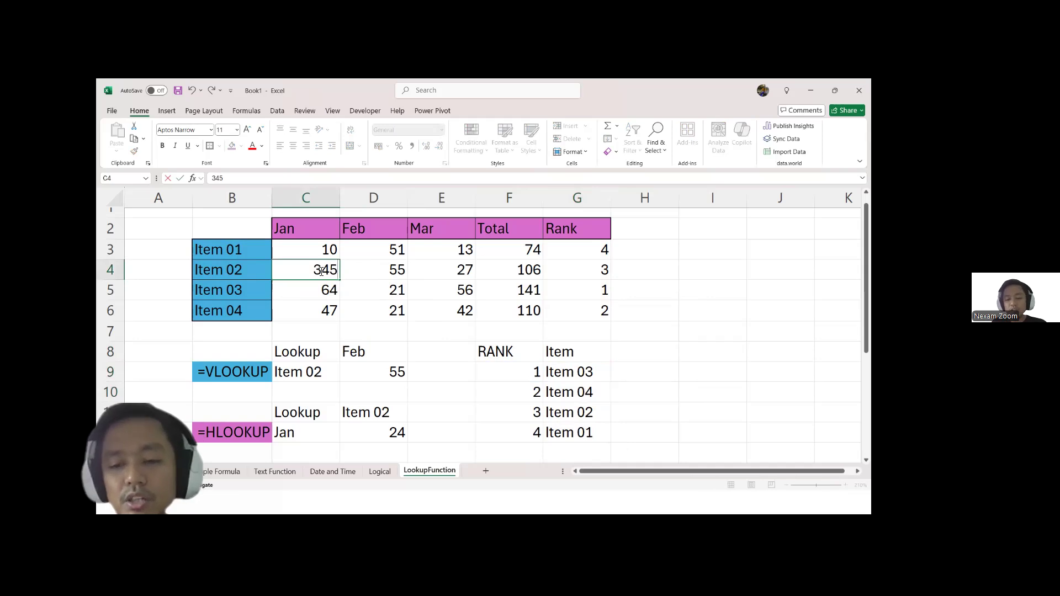
key("Return")
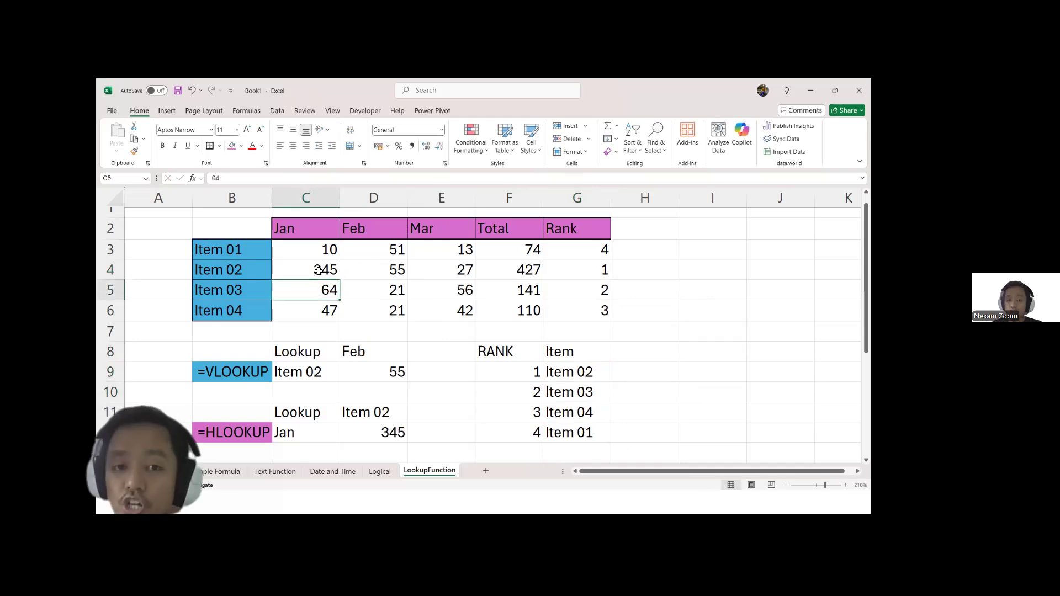
Step: Switch to the PowerPoint slide show and advance to the Conclusion slide
key("alt+Tab")
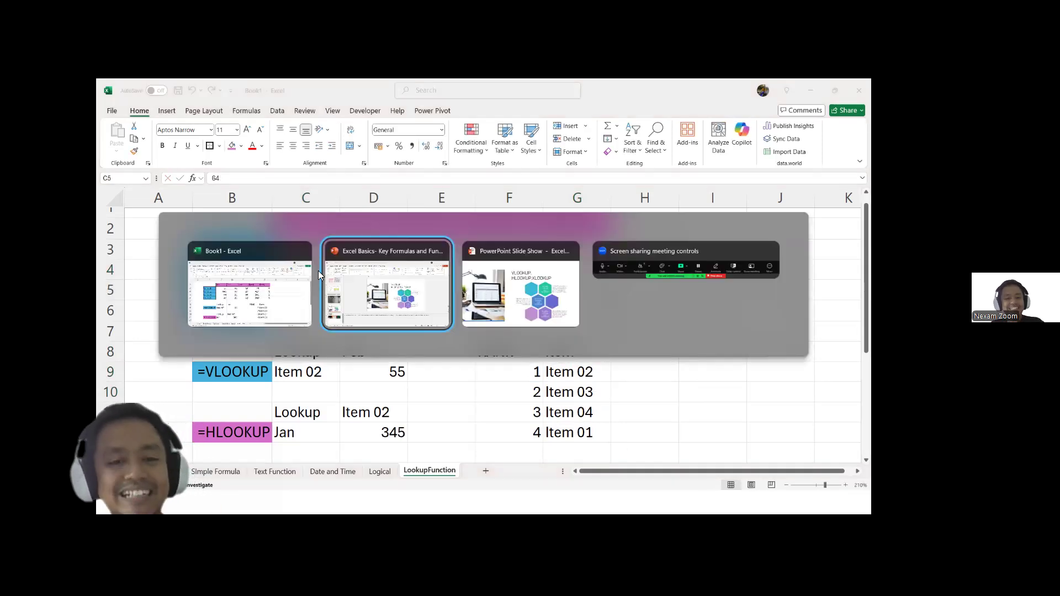
key("alt+Tab")
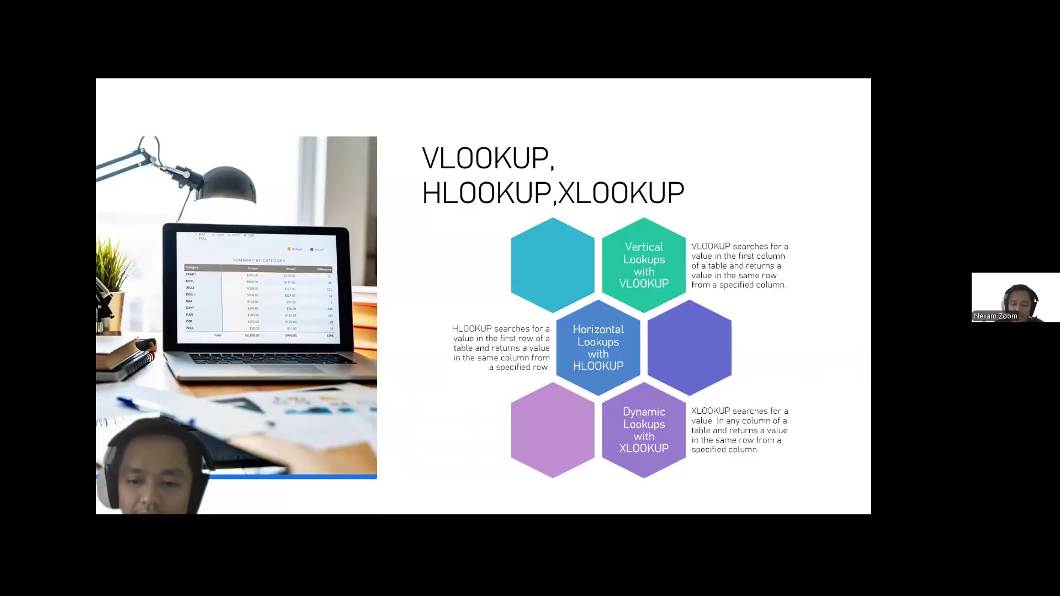
key("Right")
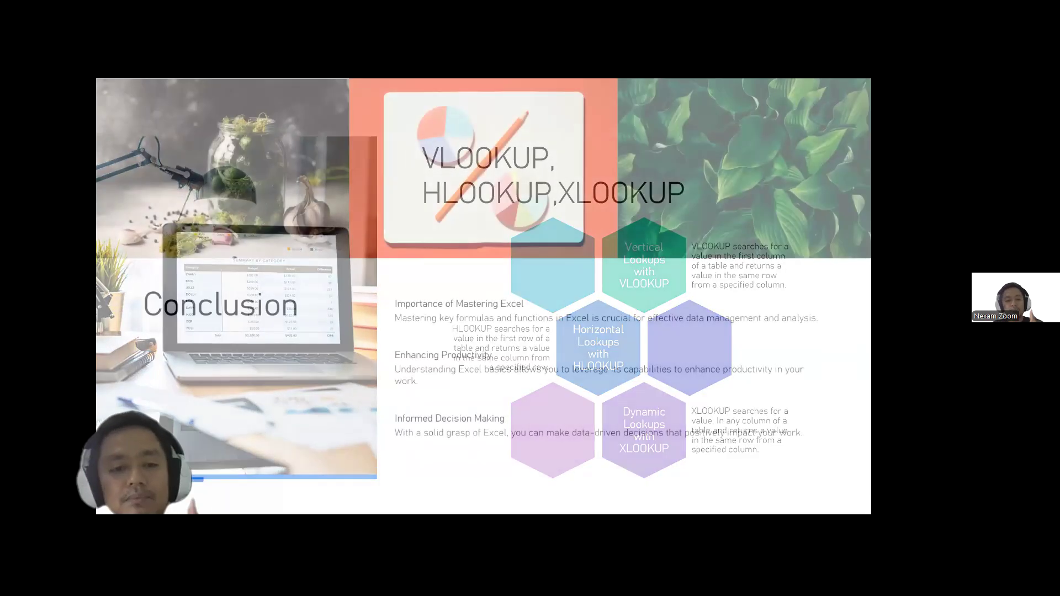